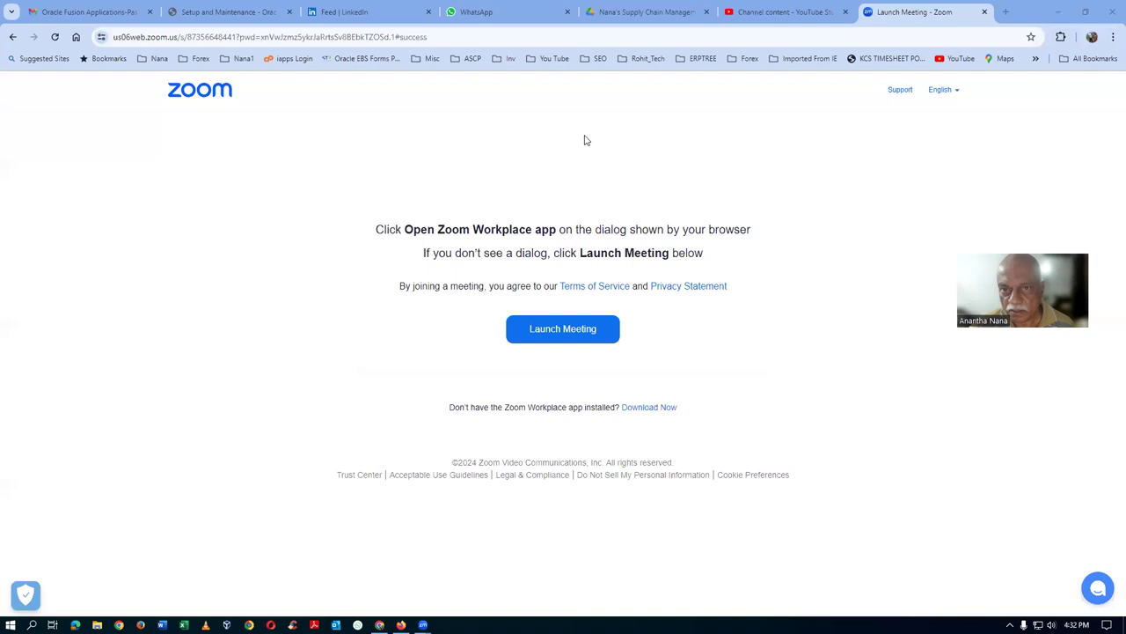
- Switch to the Oracle Fusion session and open the Product Information Management work area
click(768, 14)
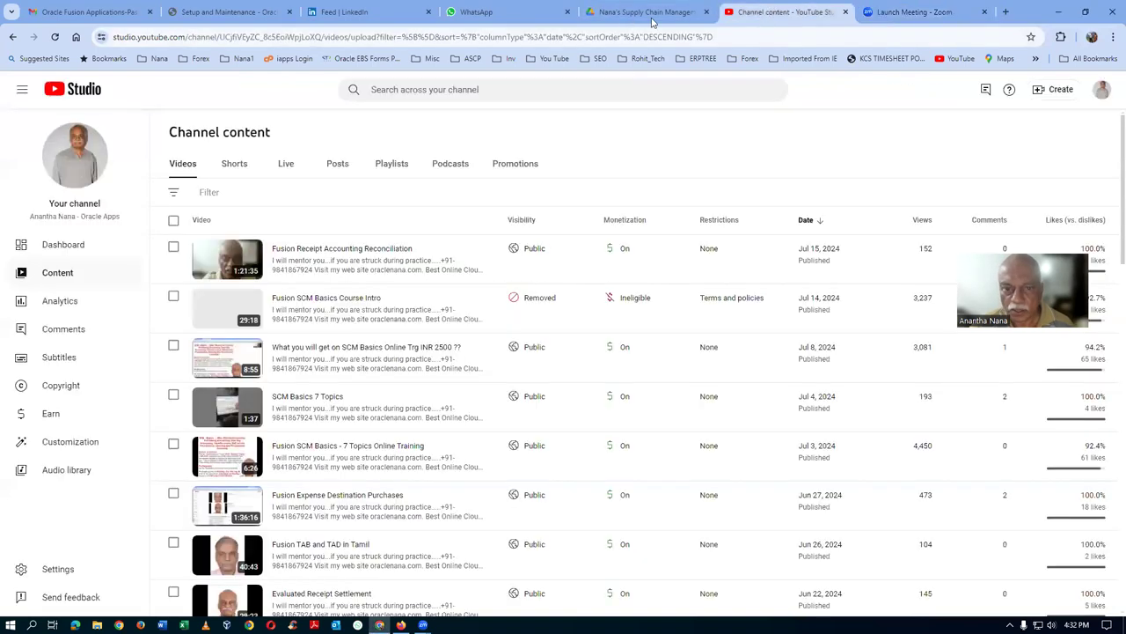
click(647, 12)
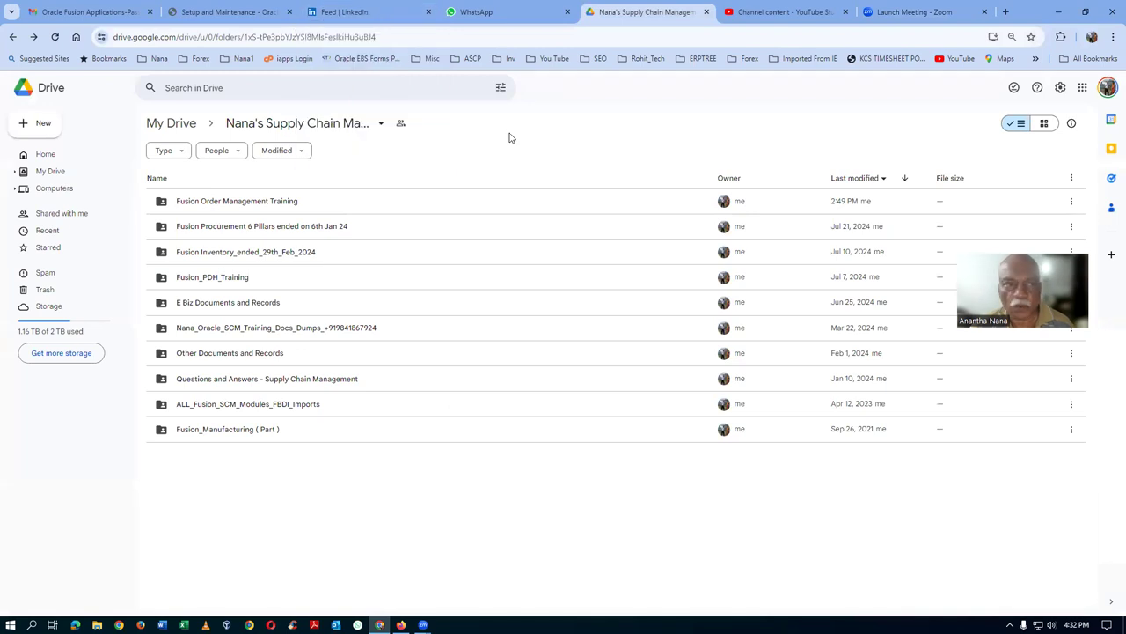
click(229, 12)
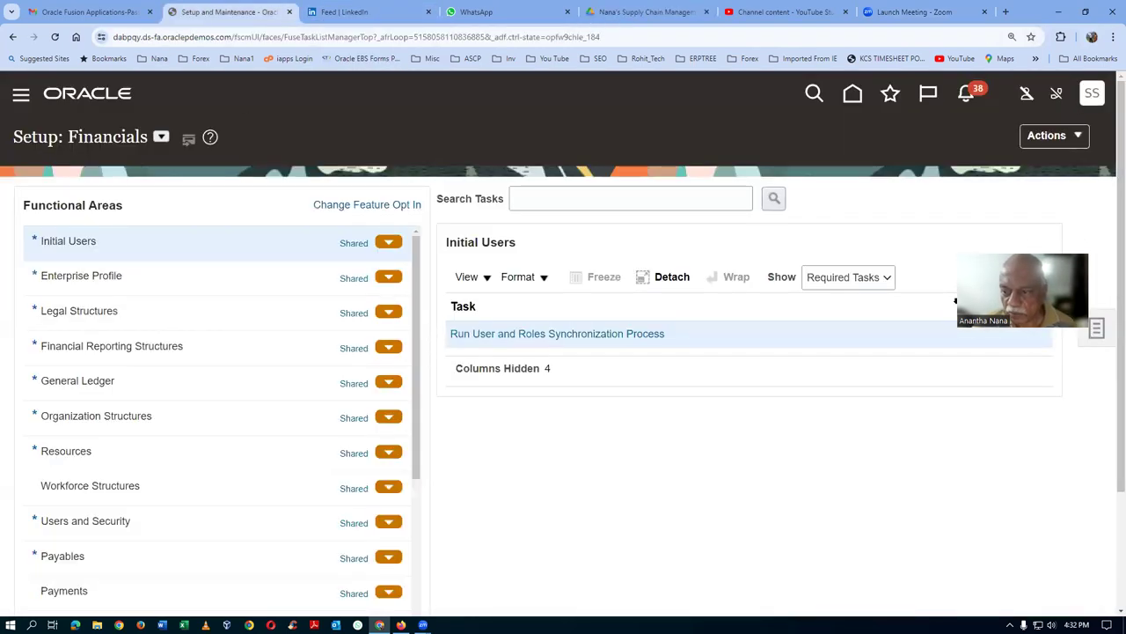
click(890, 97)
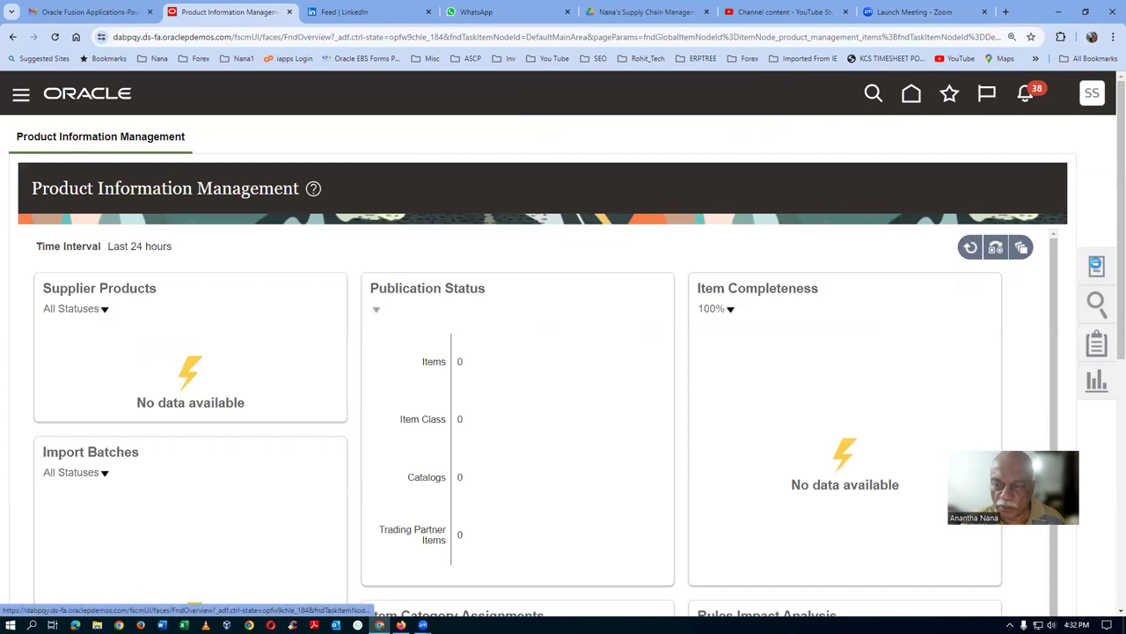
- Start a new item in organization T030, using the Root Item Class and the Purchased Item template
click(1096, 268)
click(983, 156)
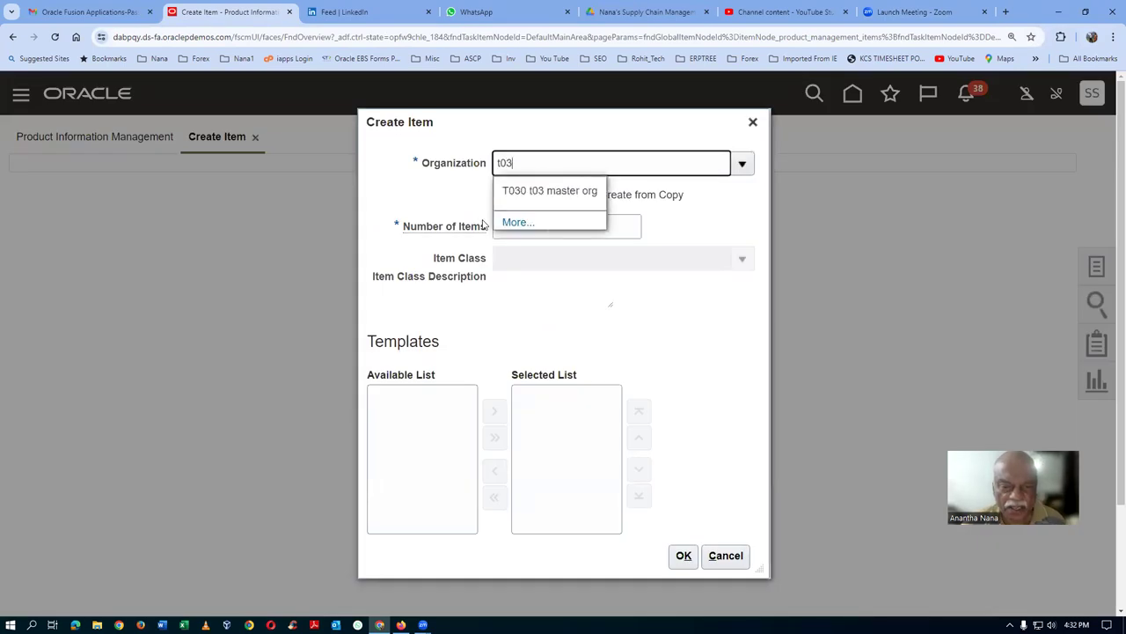
click(549, 190)
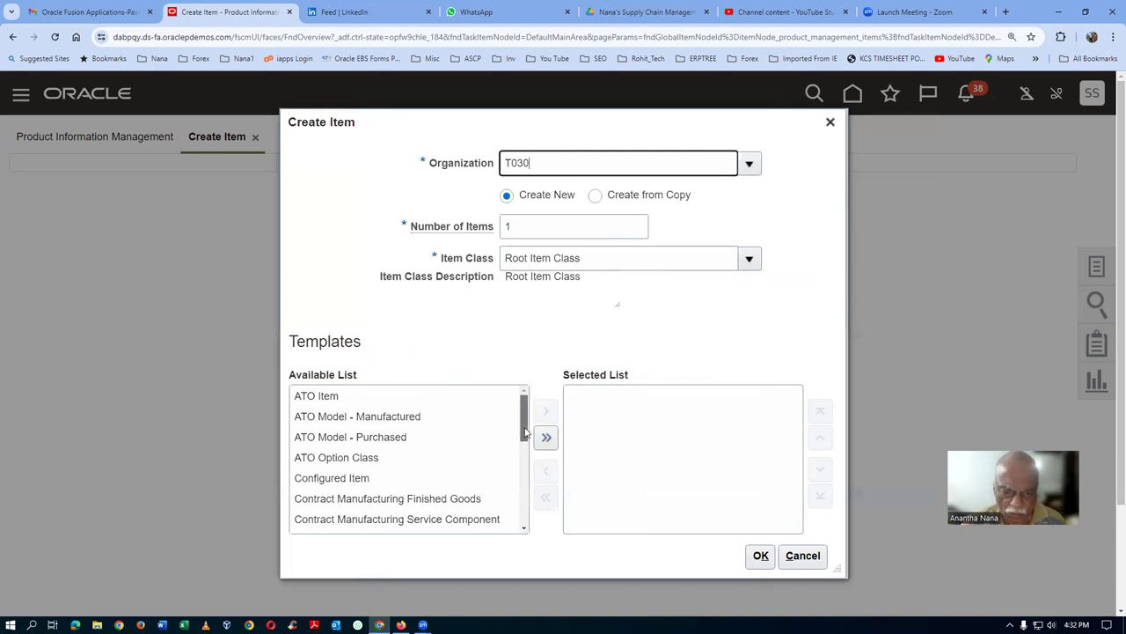
drag(528, 436, 531, 516)
click(374, 464)
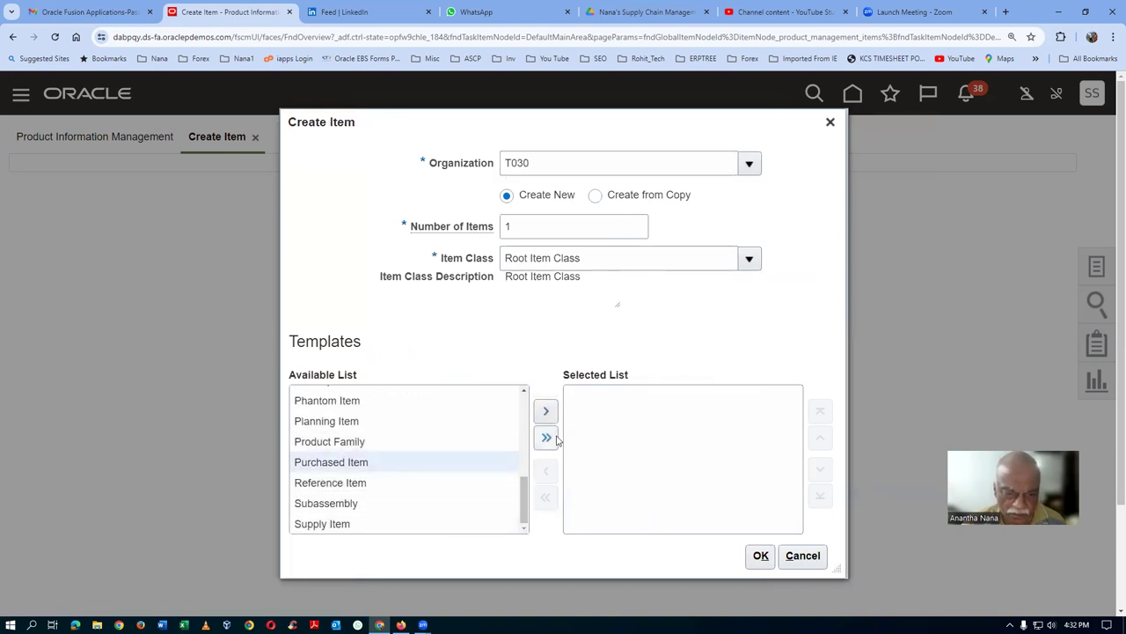
click(545, 412)
click(762, 556)
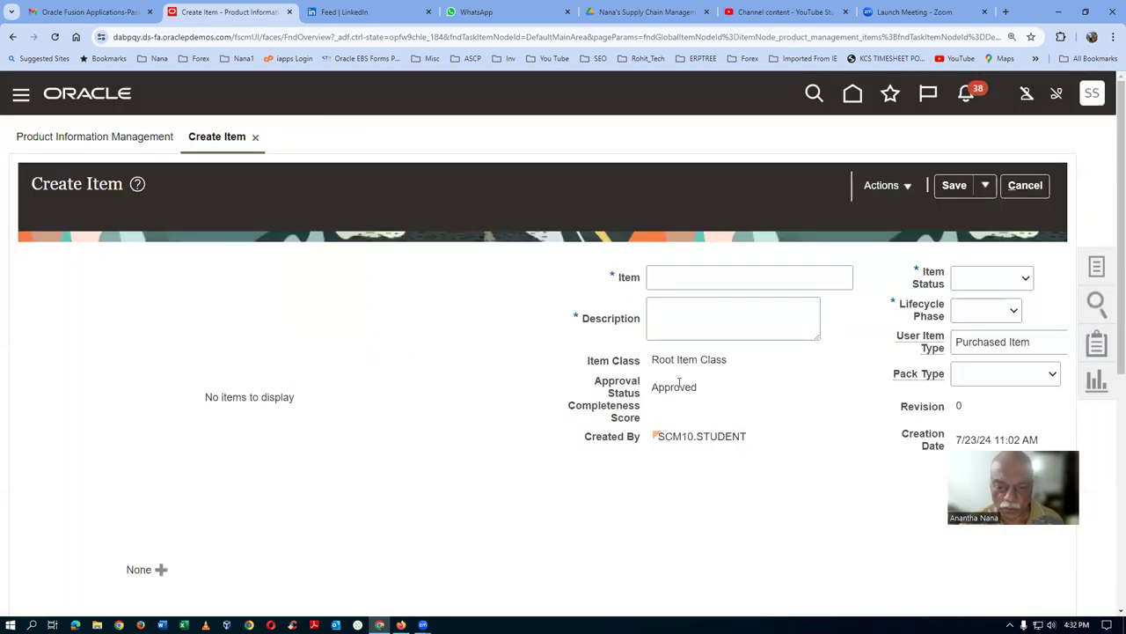
- Set the new item's status to Active and its lifecycle phase to Production
drag(665, 387, 674, 387)
click(977, 271)
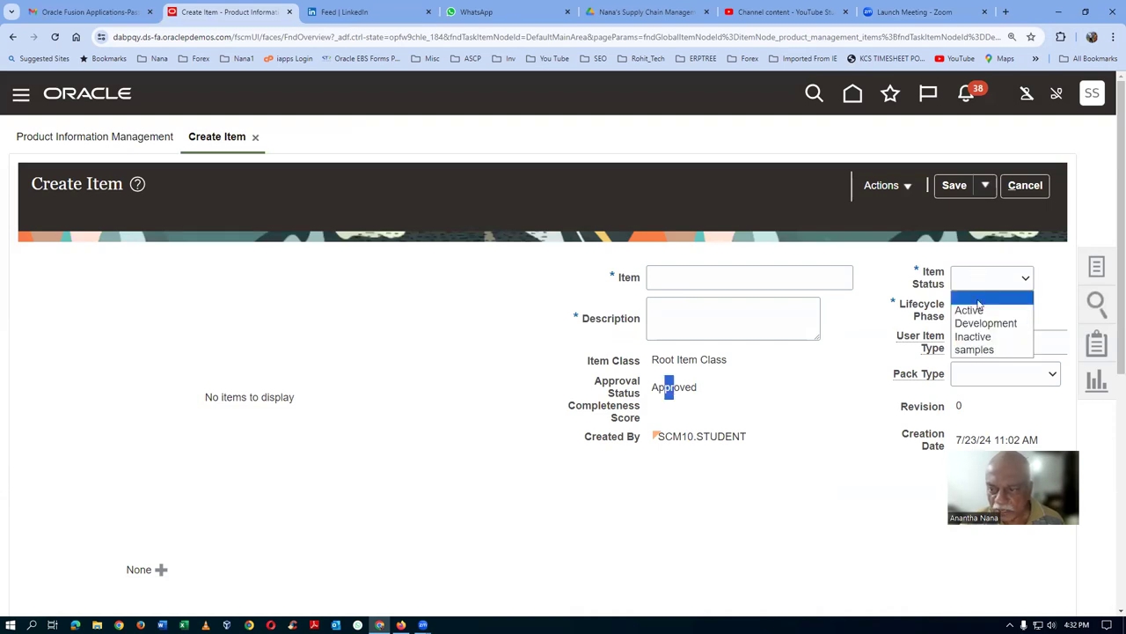
click(981, 305)
click(978, 315)
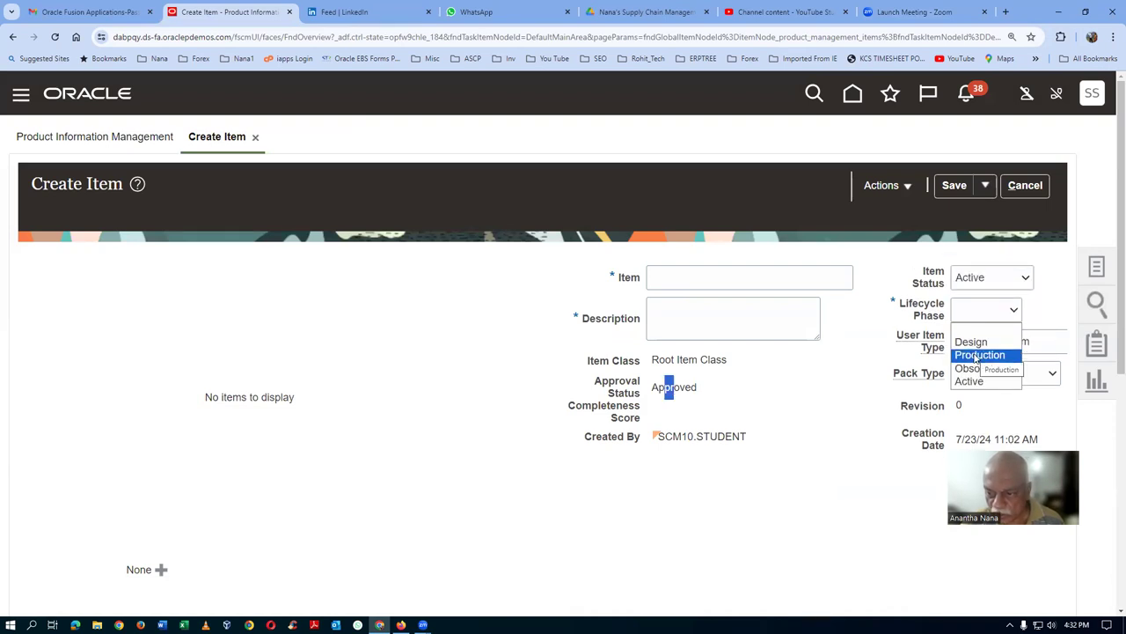
click(981, 352)
- Name the new item t0306_TO_allocate_return
click(661, 281)
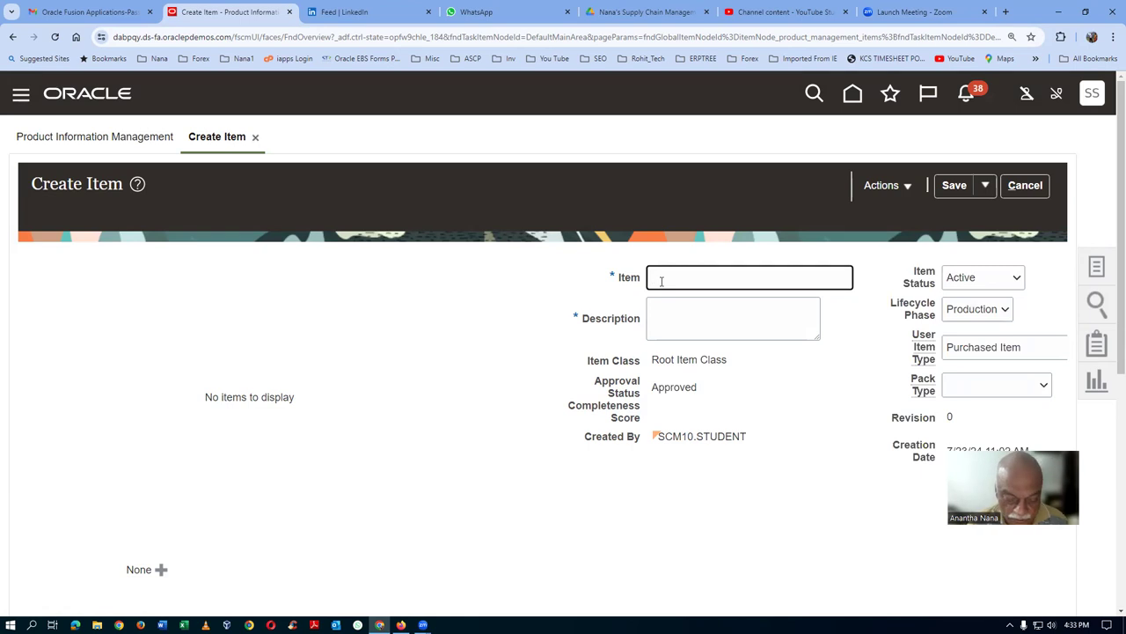
text(t0306-TC_allocate-return)
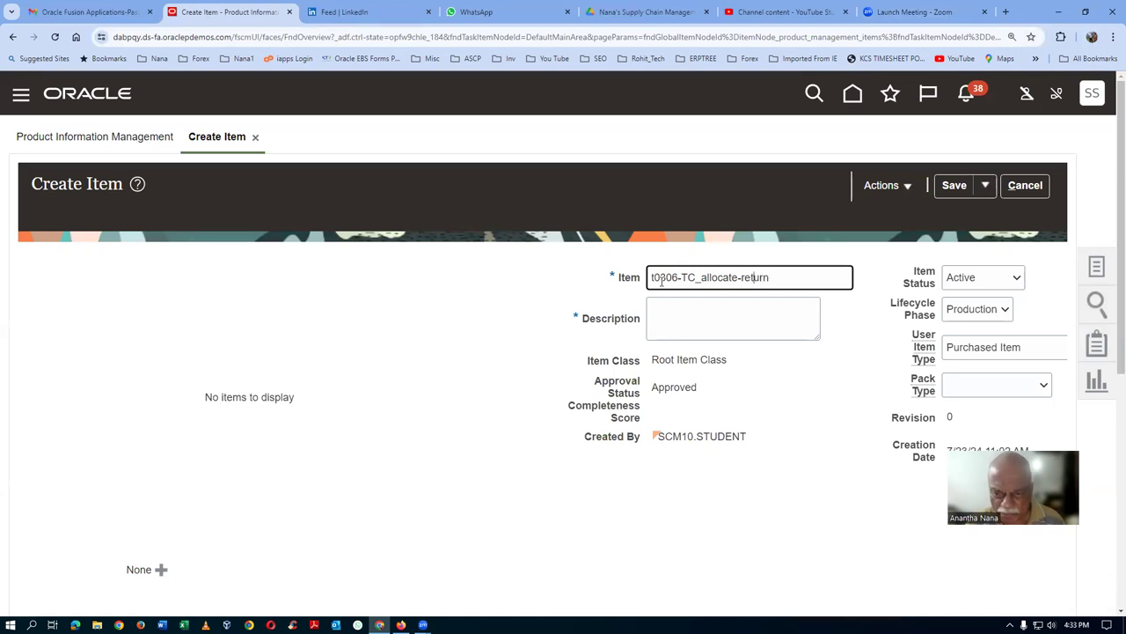
key(BackSpace)
text(_)
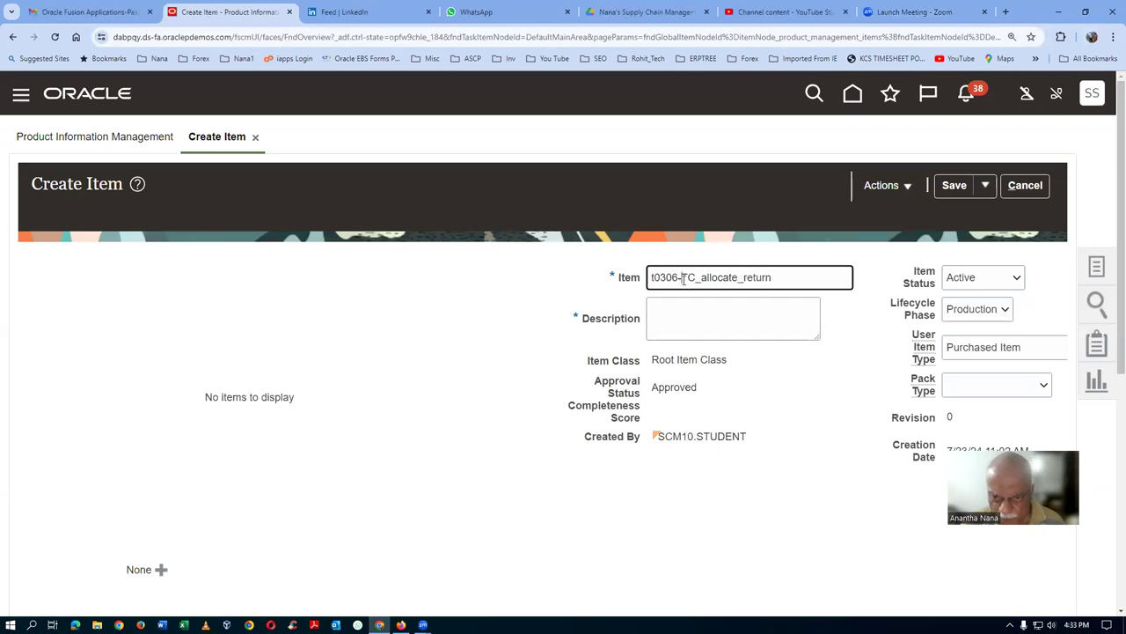
key(BackSpace)
text(_)
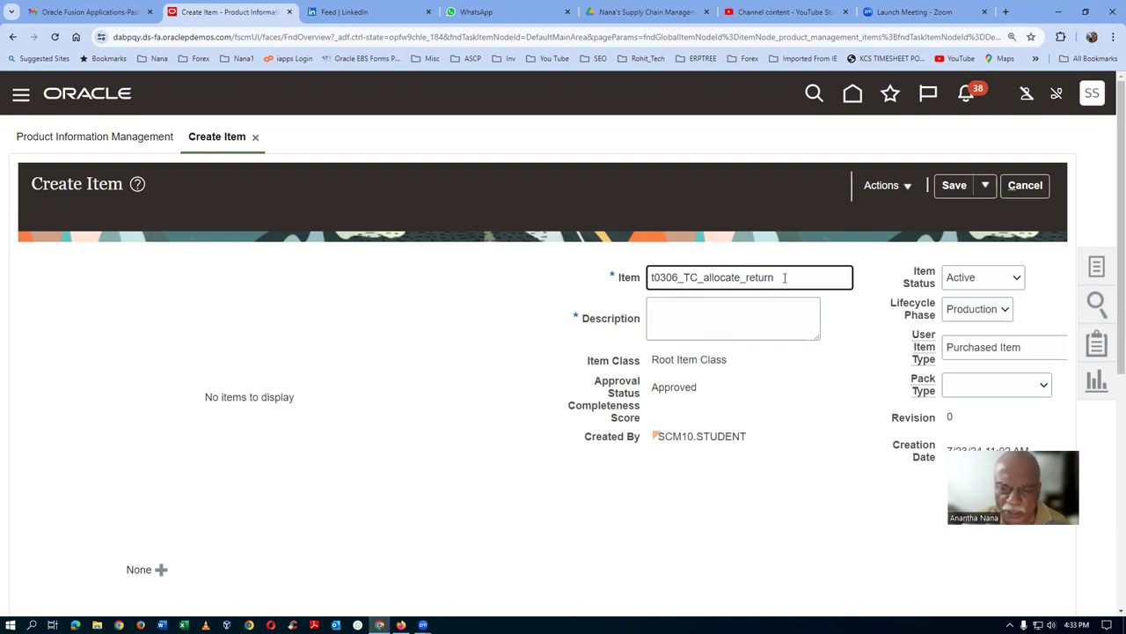
double_click(652, 278)
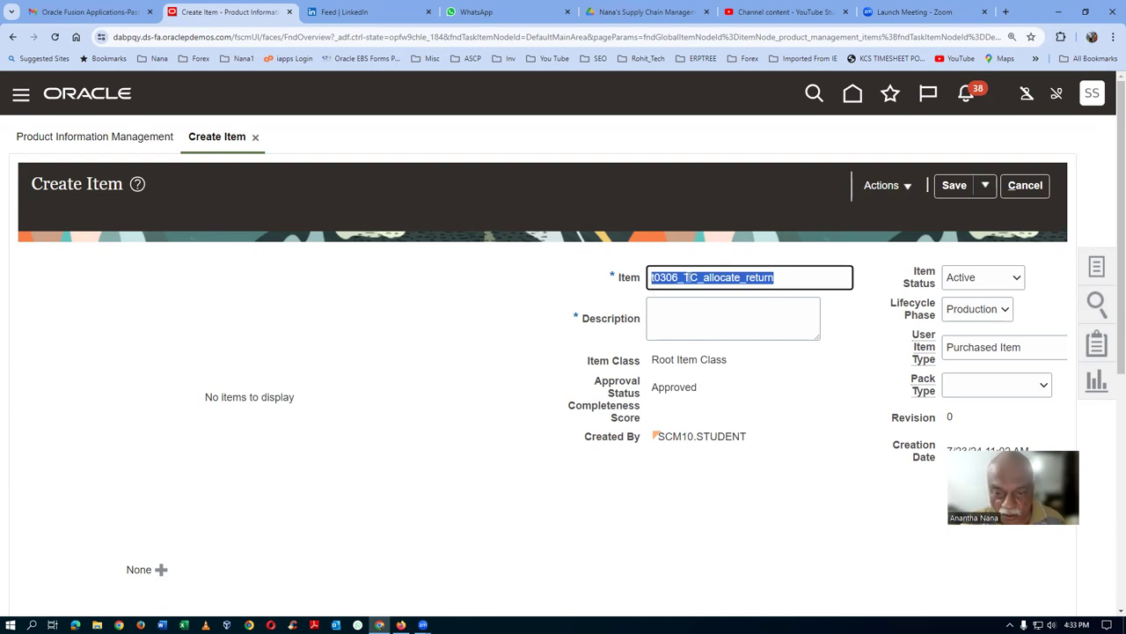
click(686, 277)
key(Delete)
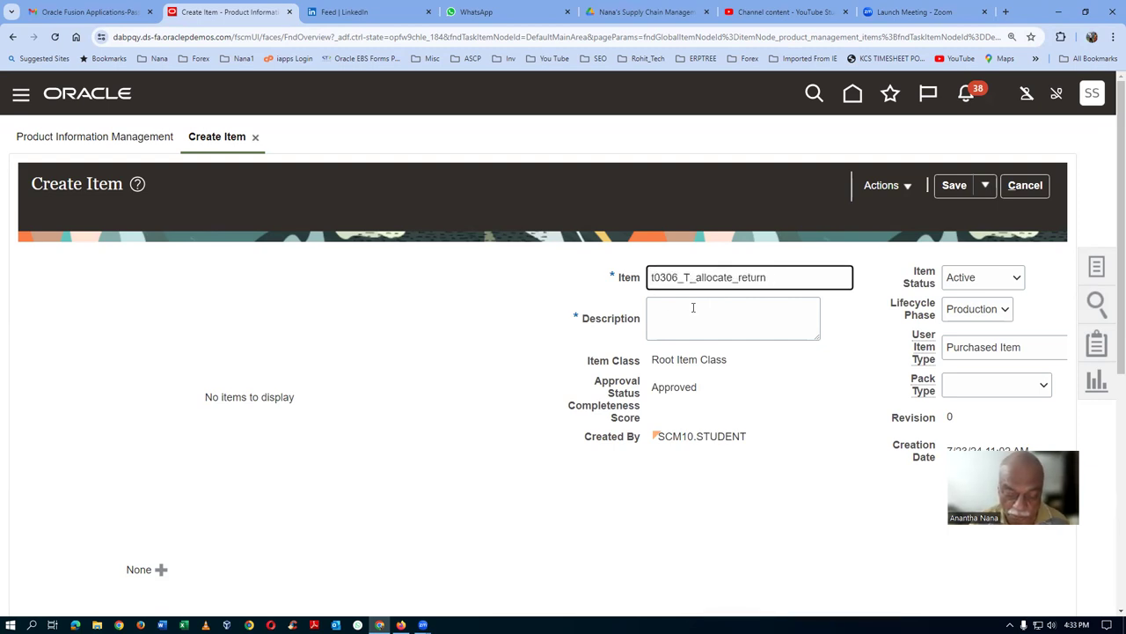
text(O)
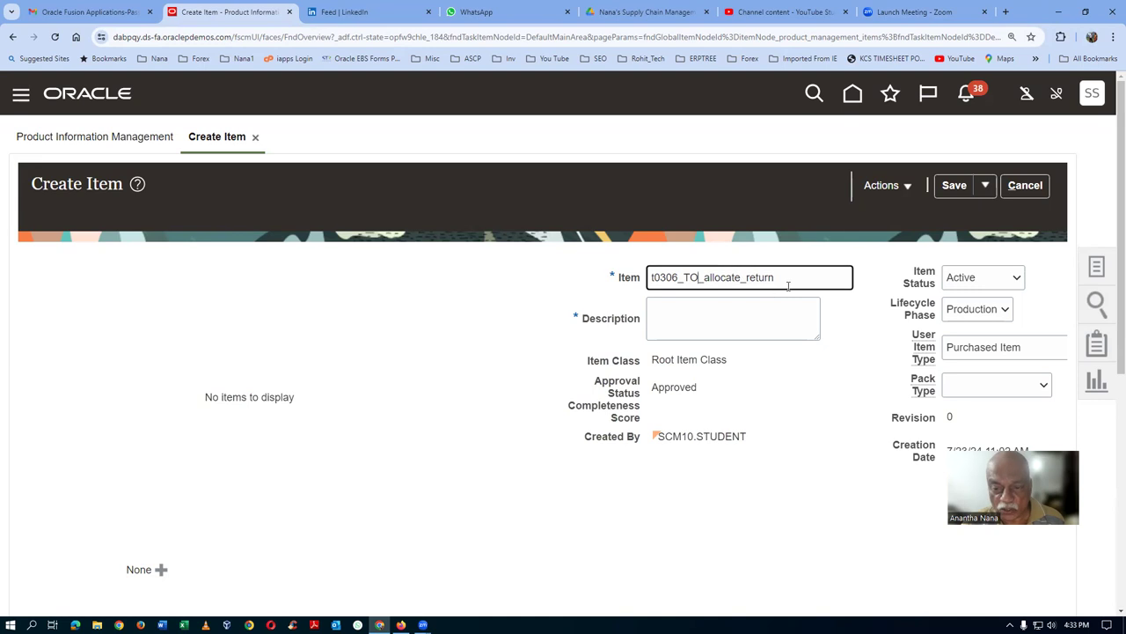
- Copy the item name t0306_TO_allocate_return into the item's description
key(ctrl+a)
key(ctrl+c)
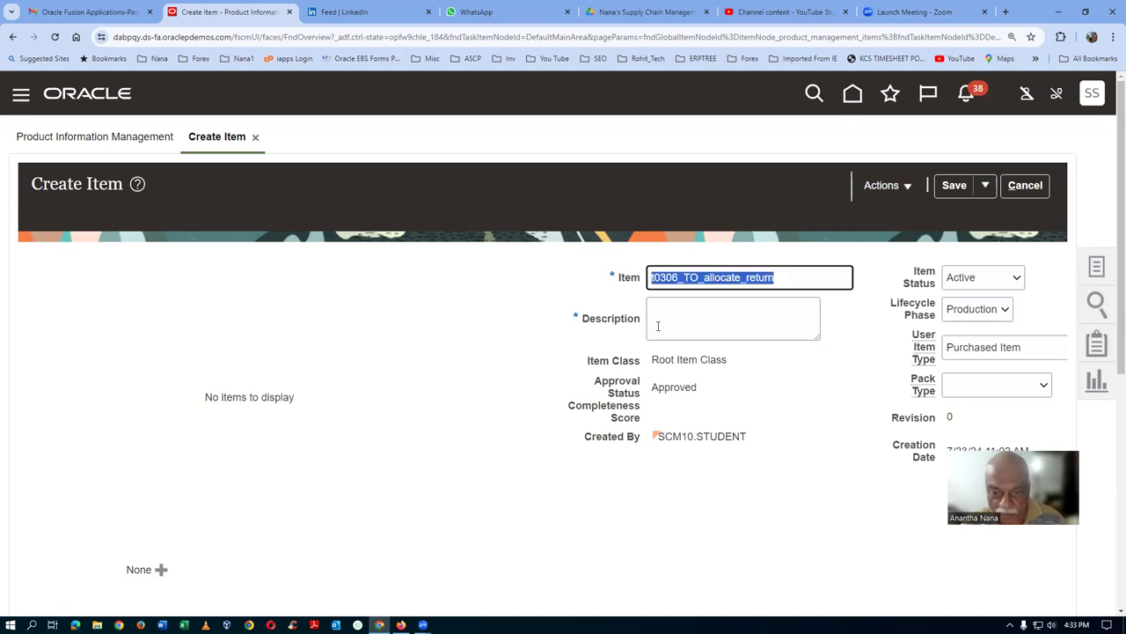
click(674, 320)
key(ctrl+v)
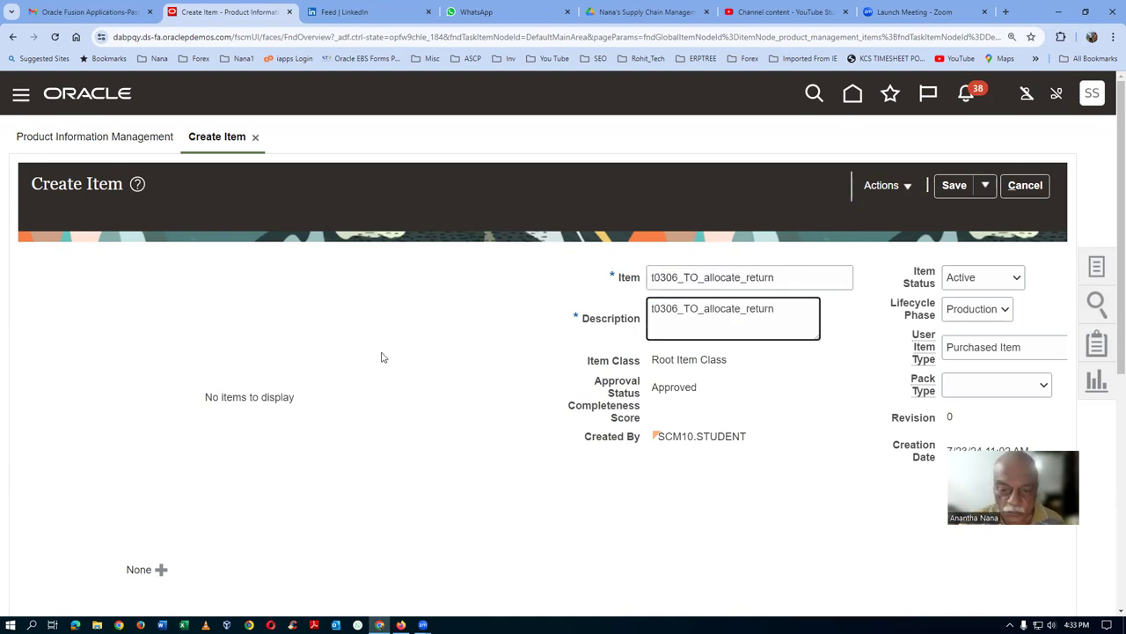
- Set the item's primary unit of measure to Ea from the Quantity class
scroll(385, 358, down, 3)
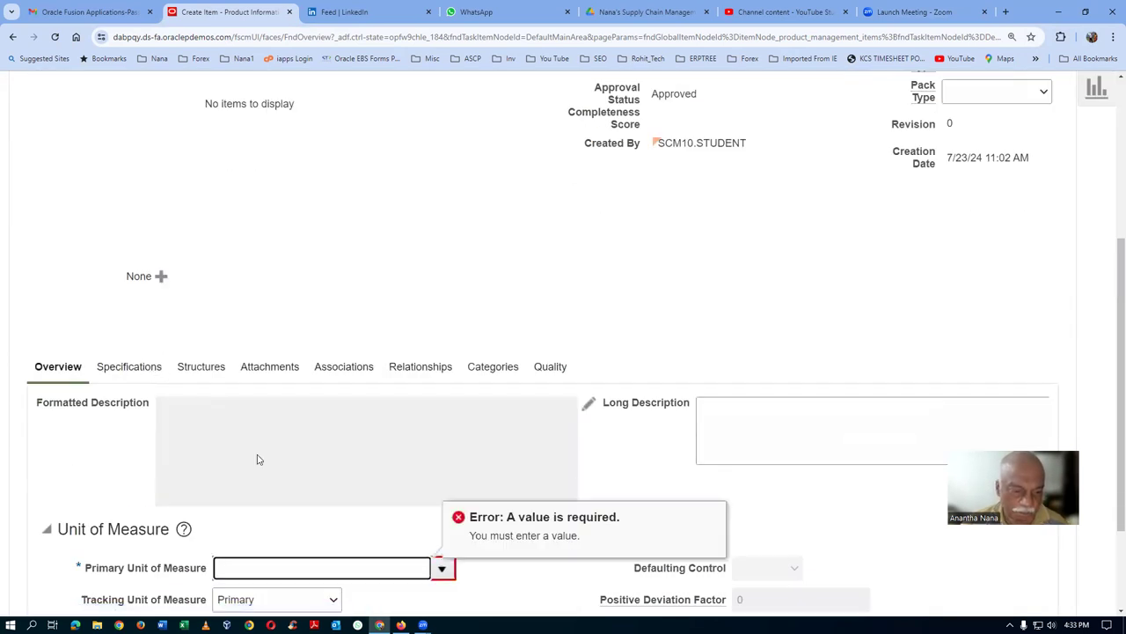
click(232, 570)
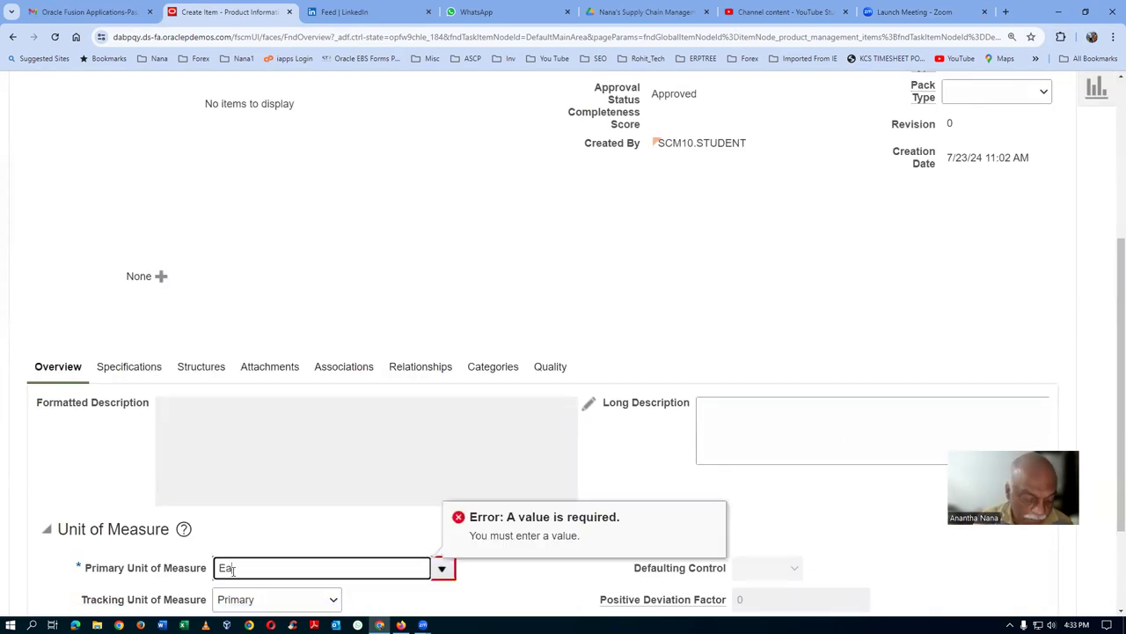
key(Tab)
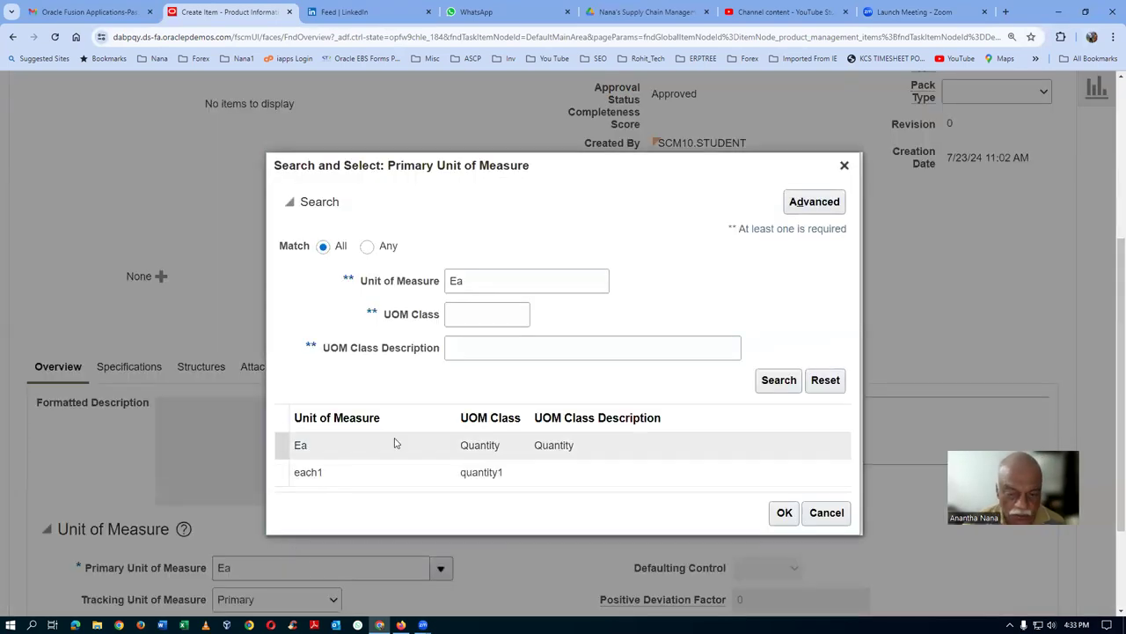
click(395, 444)
click(784, 513)
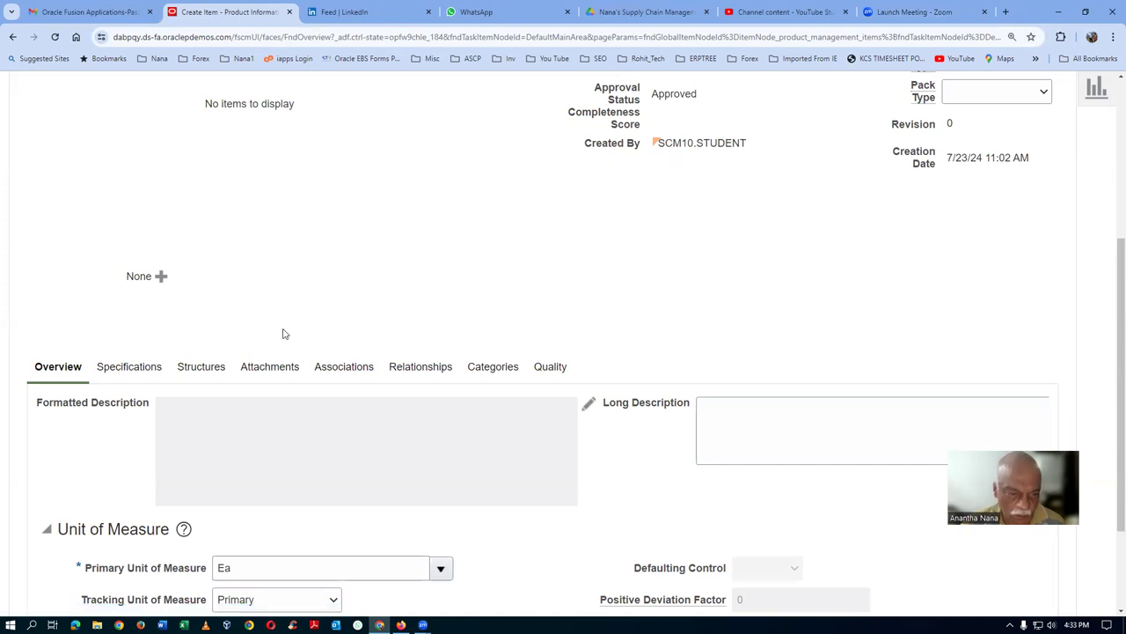
- In the inventory specifications, apply full lot control with starting prefix lot_, starting number 100 and a user-defined expiration date
scroll(289, 331, down, 4)
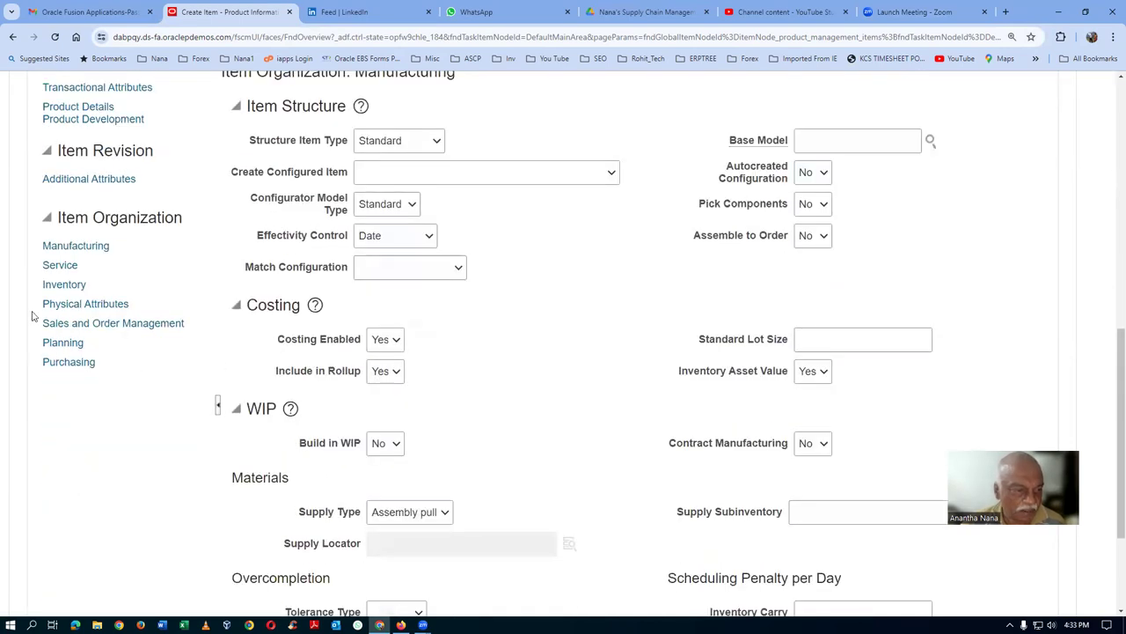
click(57, 284)
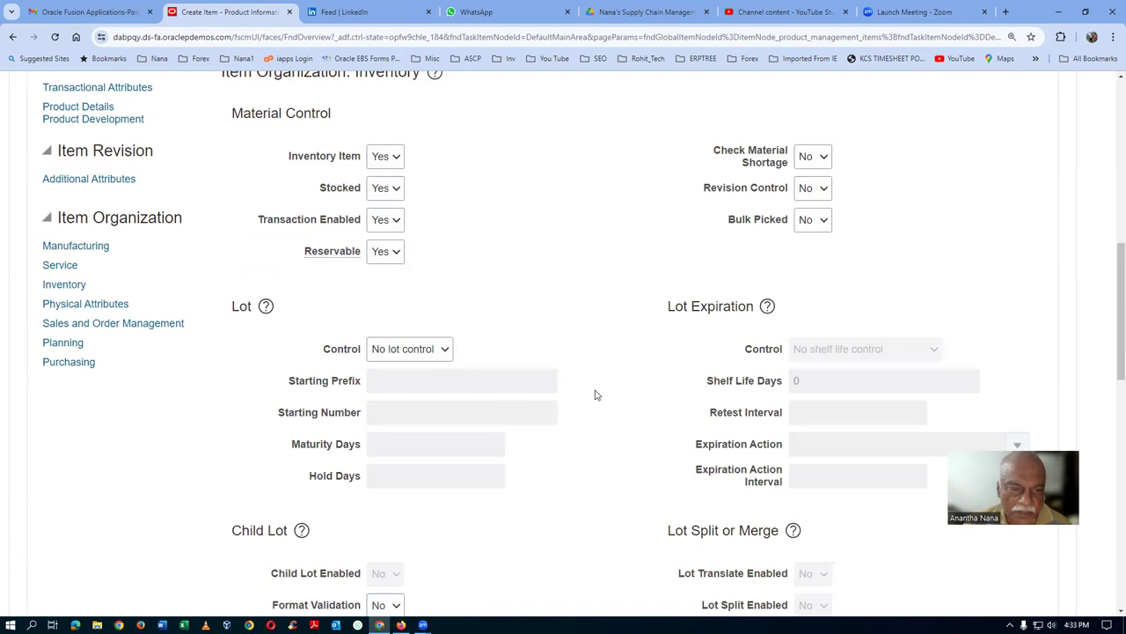
click(422, 348)
click(422, 369)
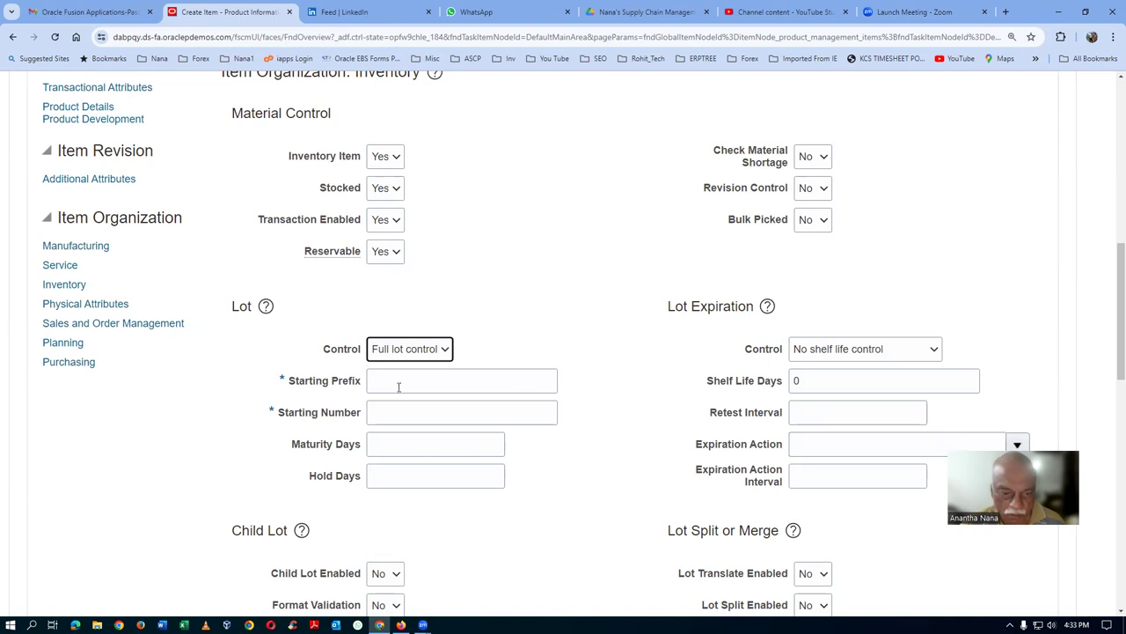
click(399, 387)
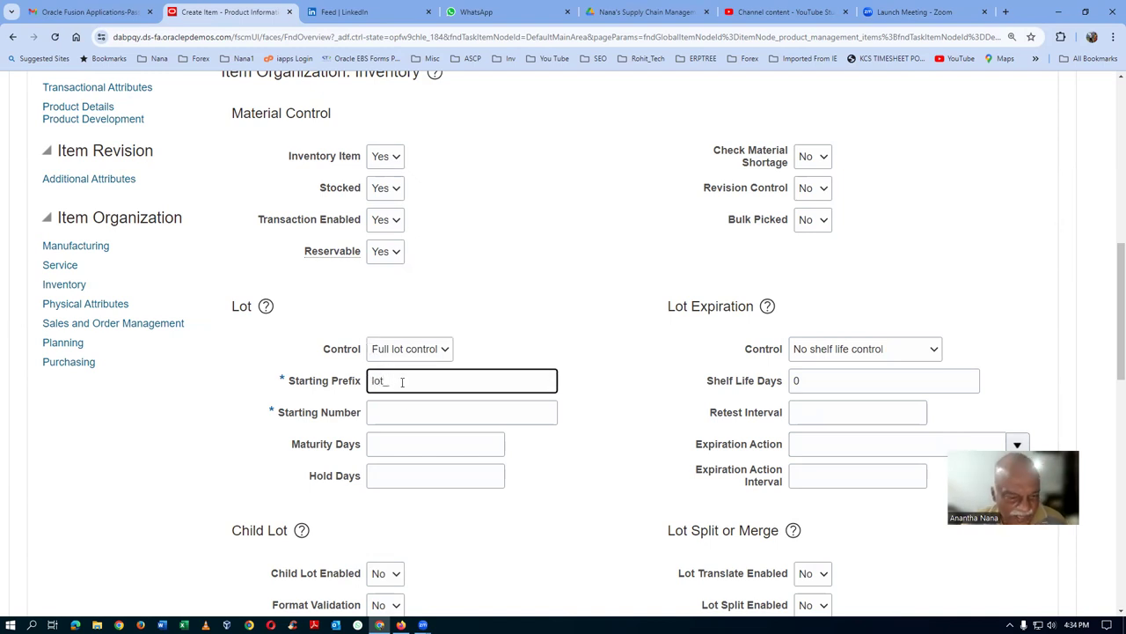
click(403, 415)
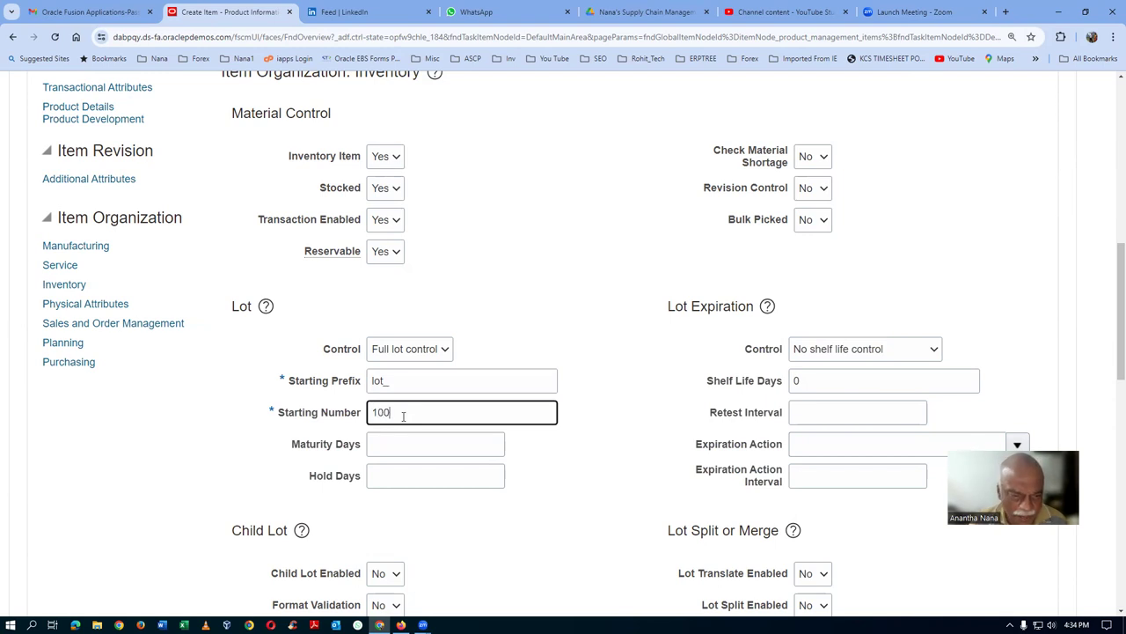
key(Tab)
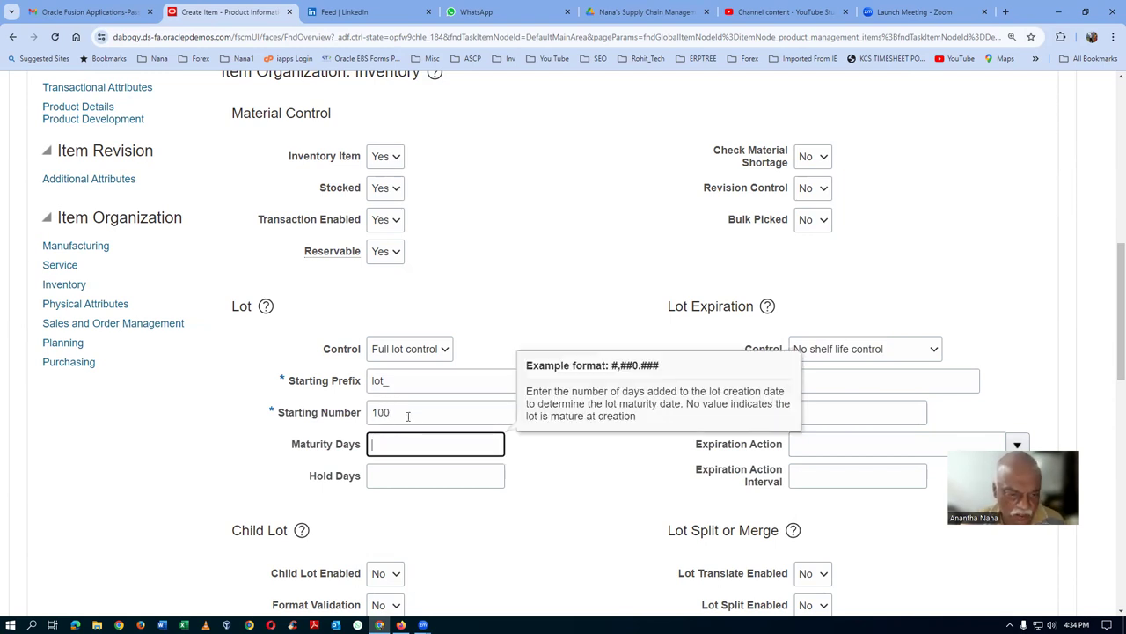
click(840, 351)
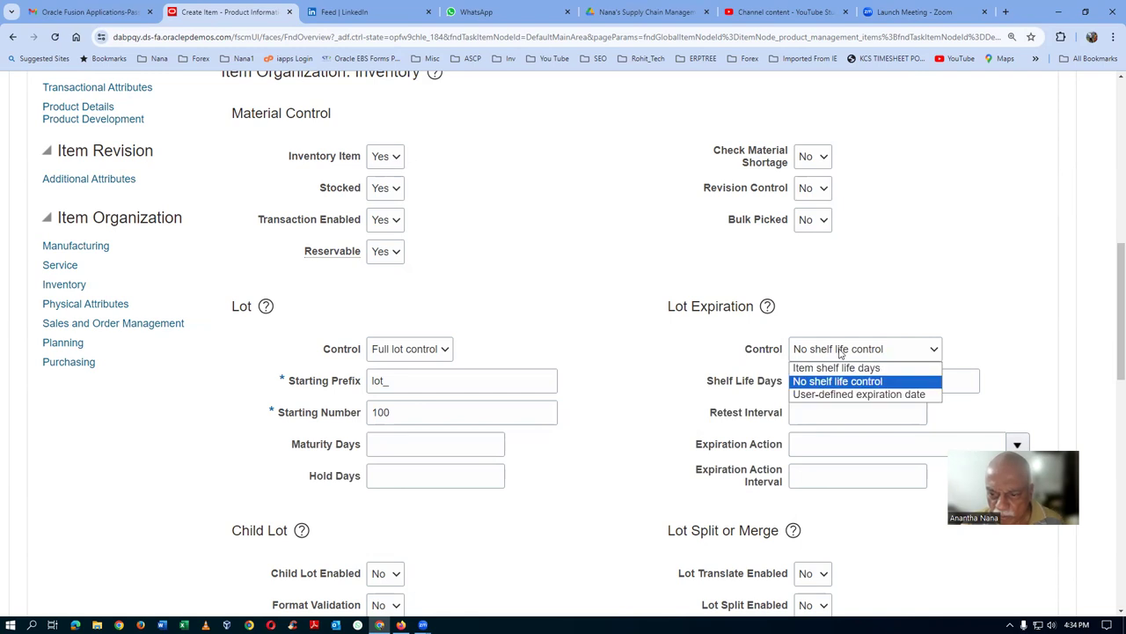
click(851, 394)
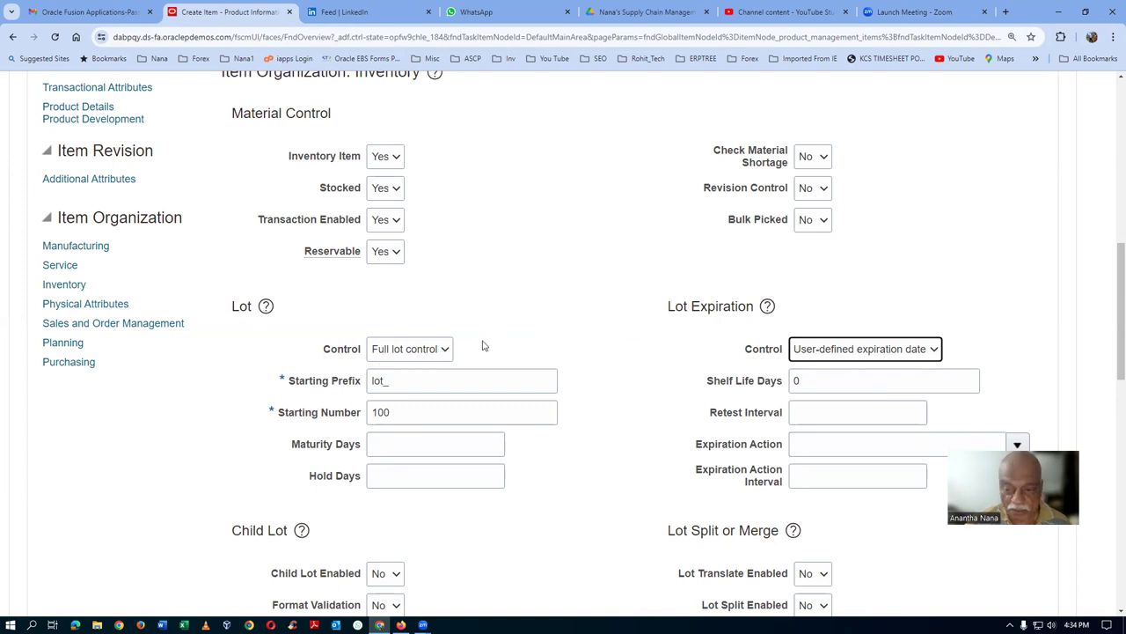
- Set the item's purchase price to 10 USD in the purchasing specifications
click(70, 364)
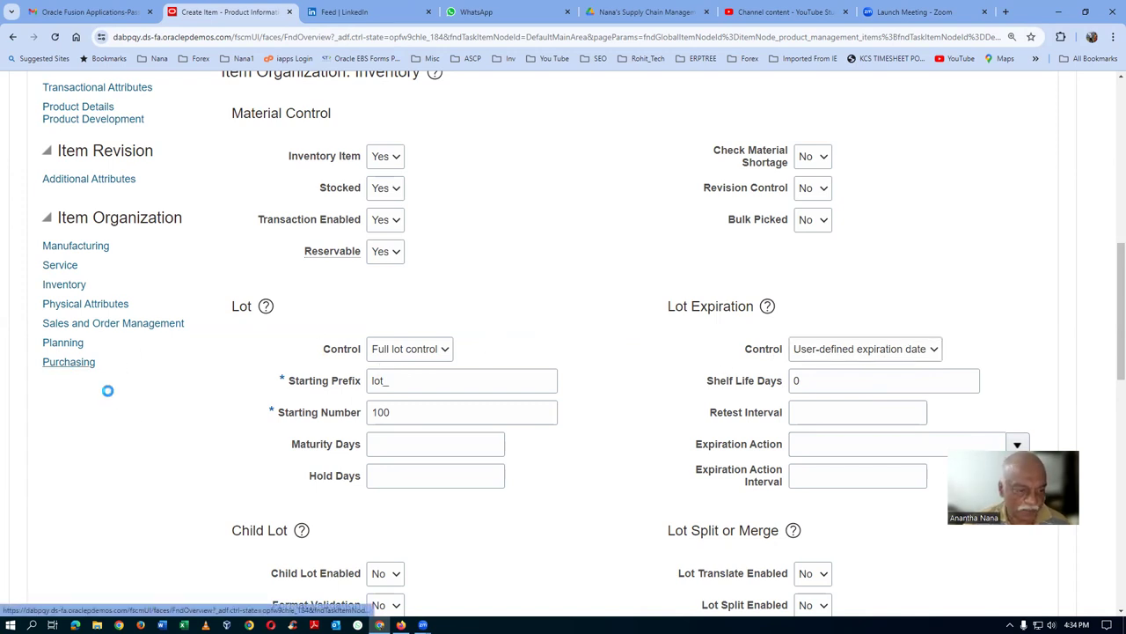
click(444, 434)
text(10)
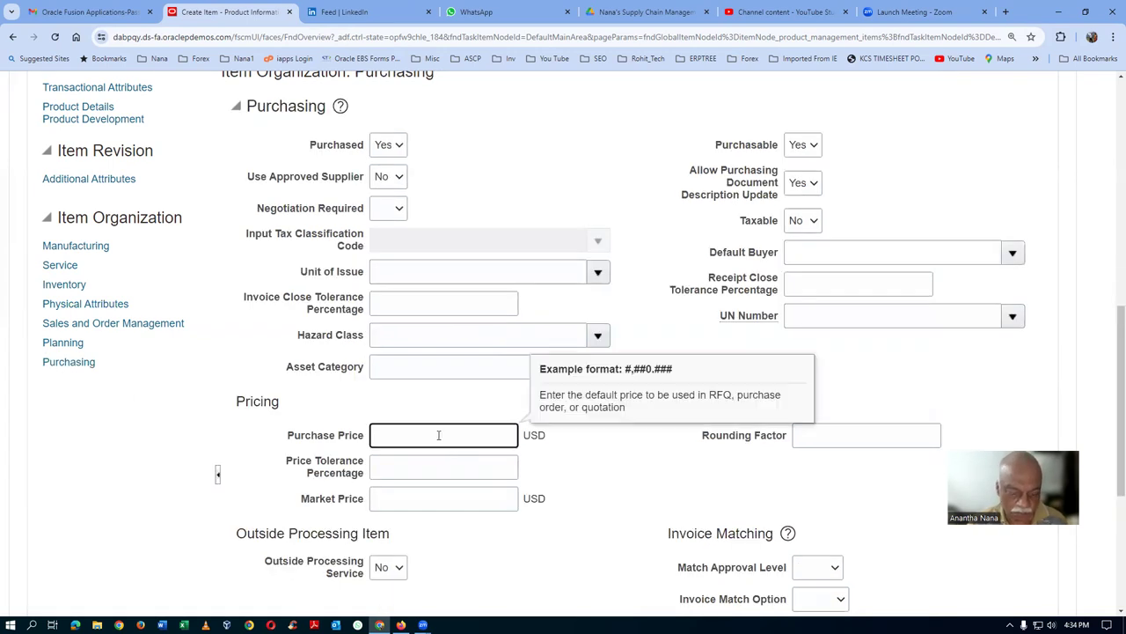
key(Tab)
- Allow substitute receipts, unordered receipts and express transactions for the item by setting all three to Yes
scroll(801, 471, down, 3)
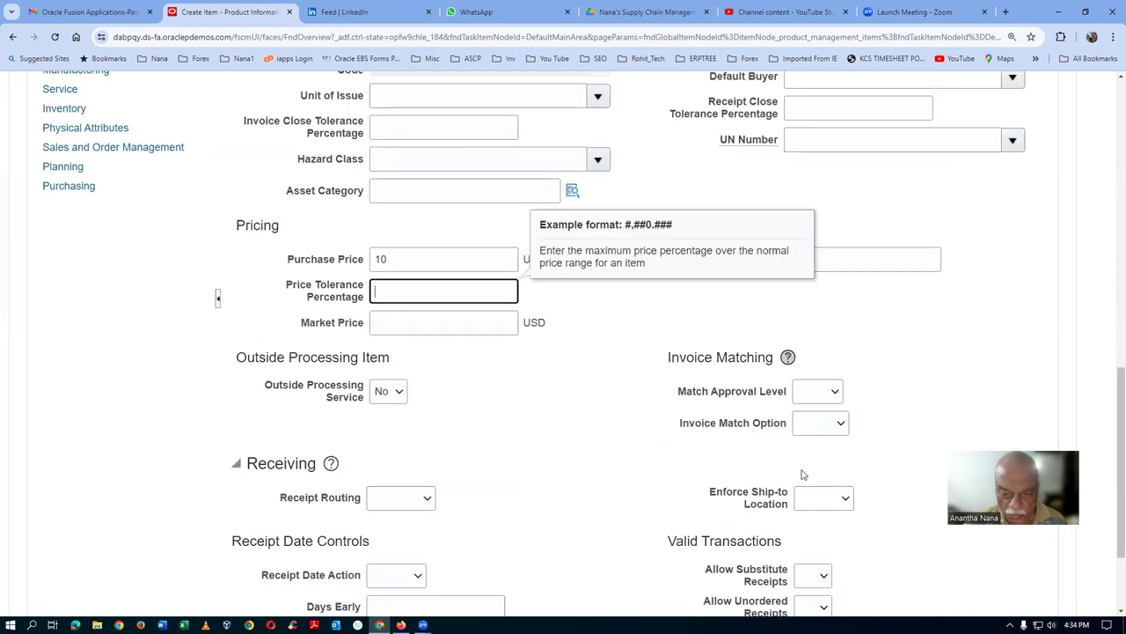
click(814, 440)
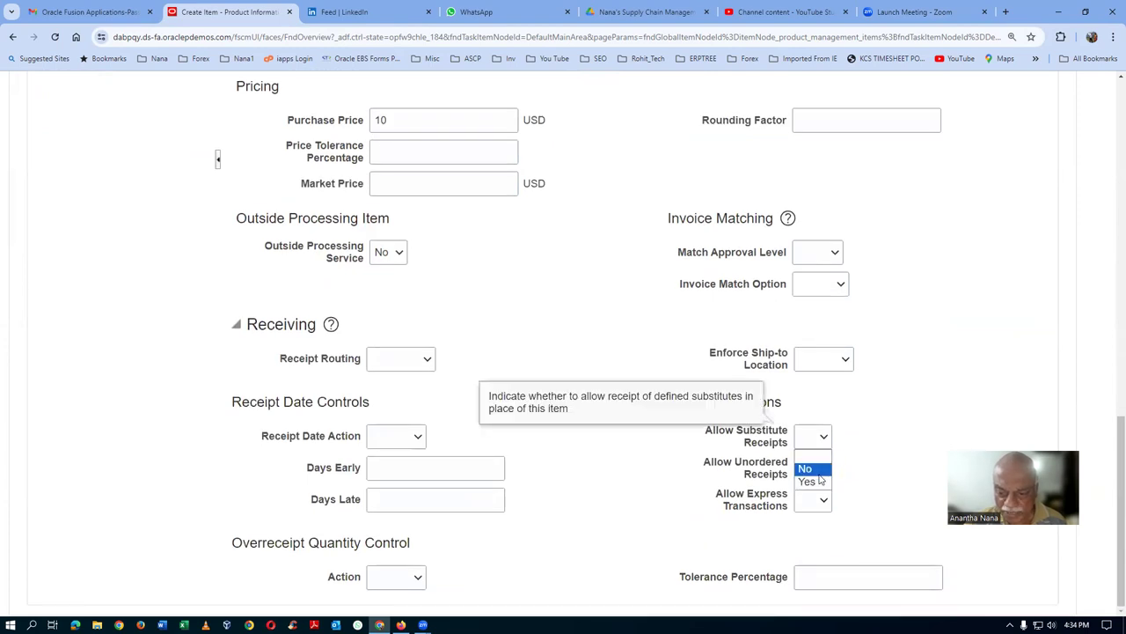
click(818, 483)
click(815, 468)
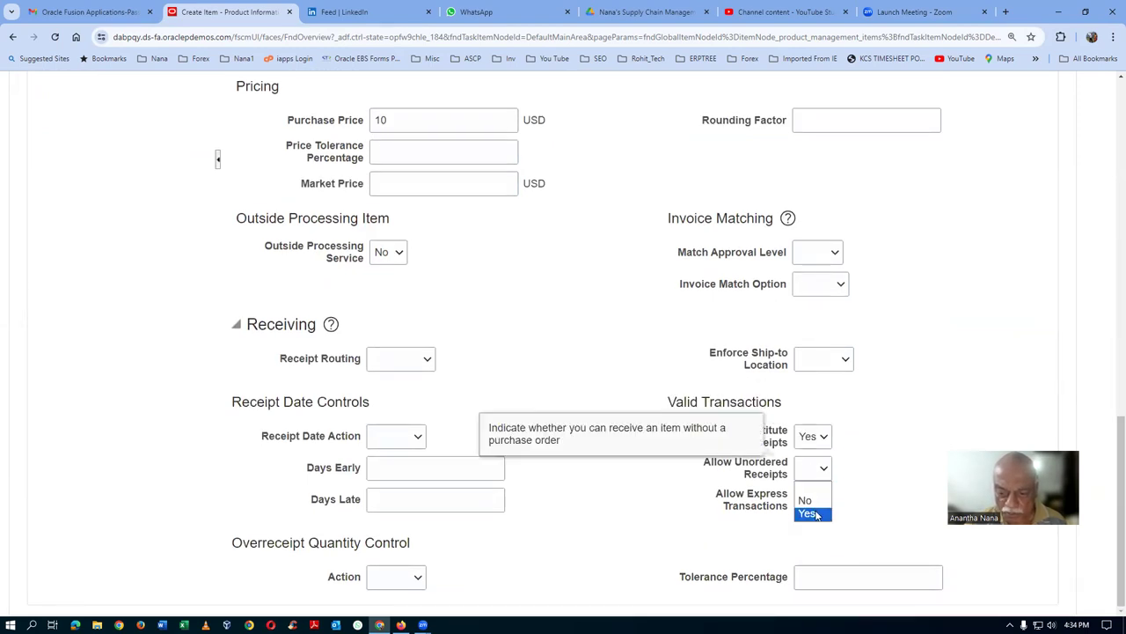
click(818, 510)
click(818, 507)
click(811, 542)
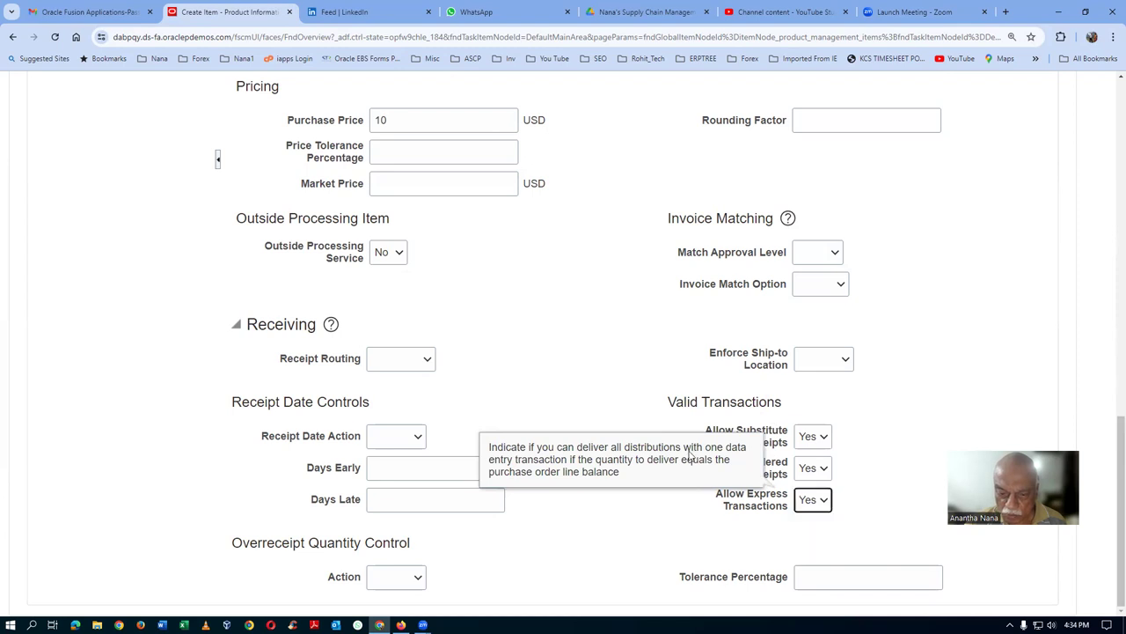
- Find the t03 organizations, associate the item with T031 and T032, and save and close the item
scroll(593, 367, up, 5)
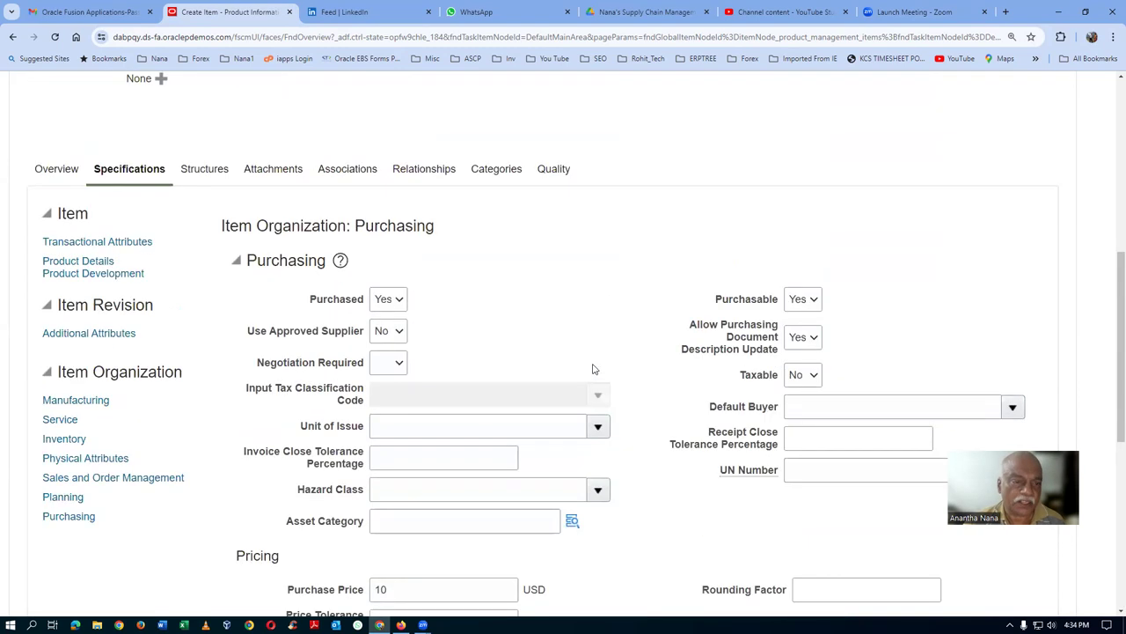
click(347, 169)
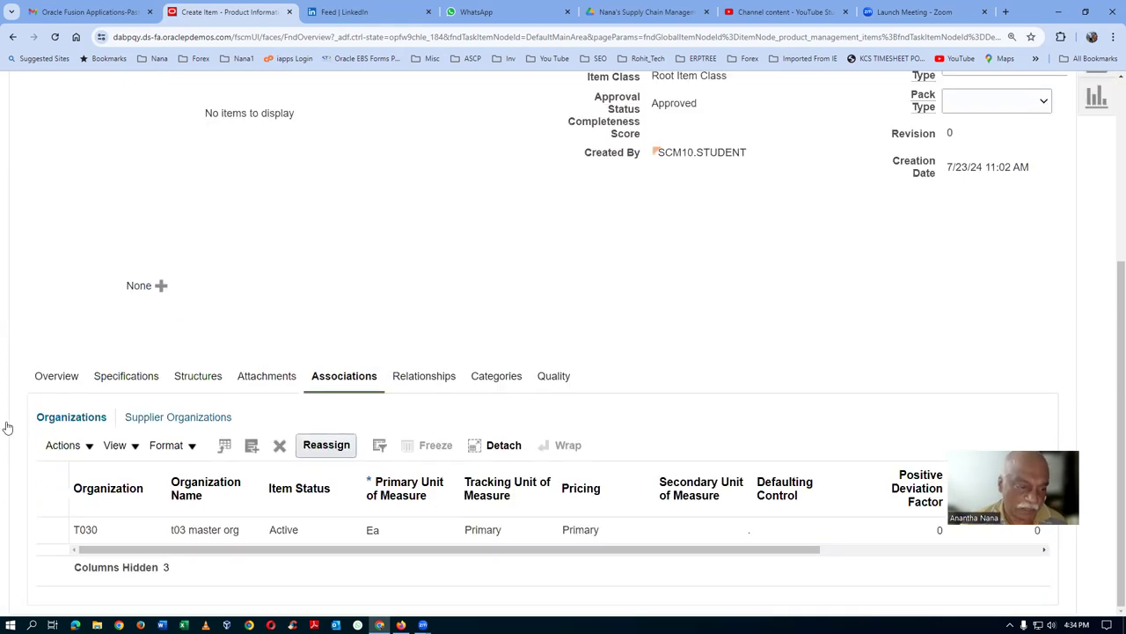
click(54, 446)
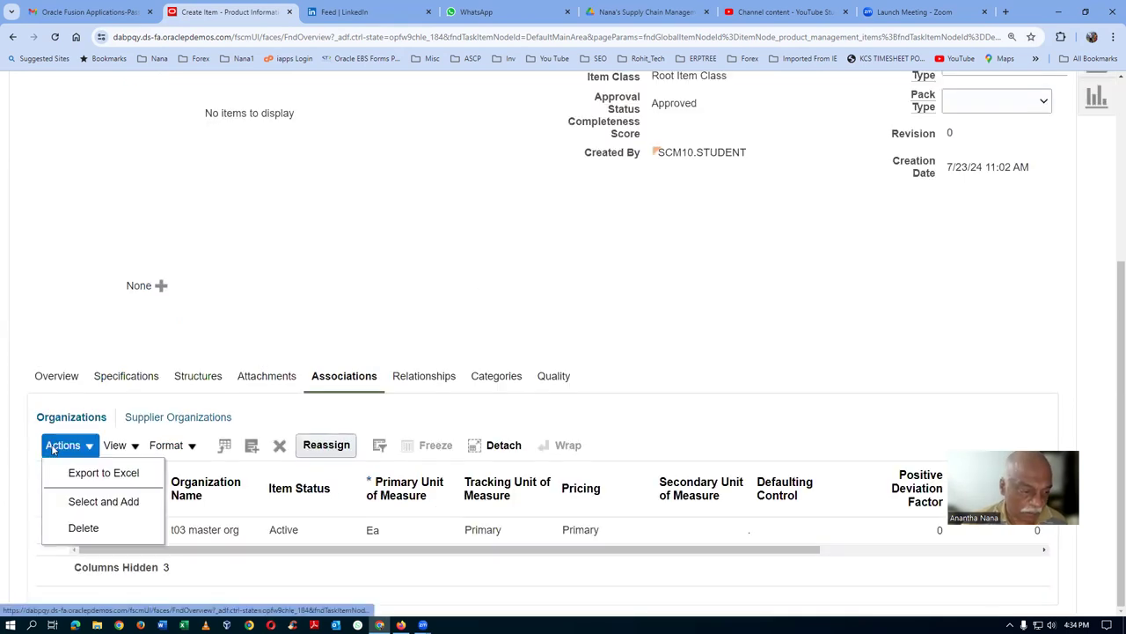
click(89, 502)
click(590, 195)
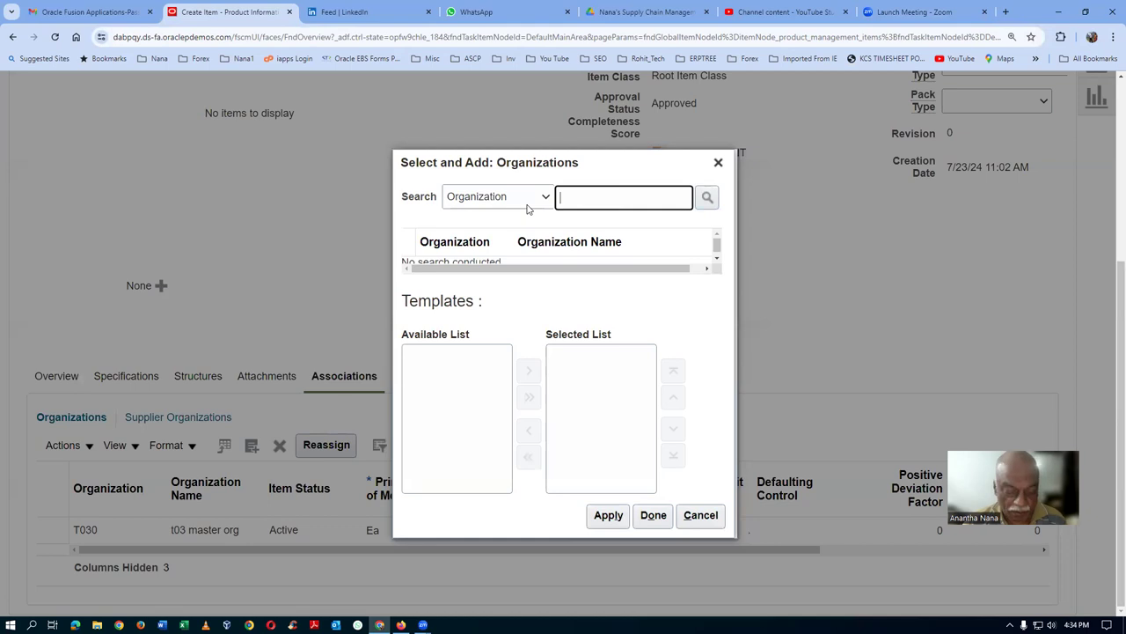
text(t03)
key(Return)
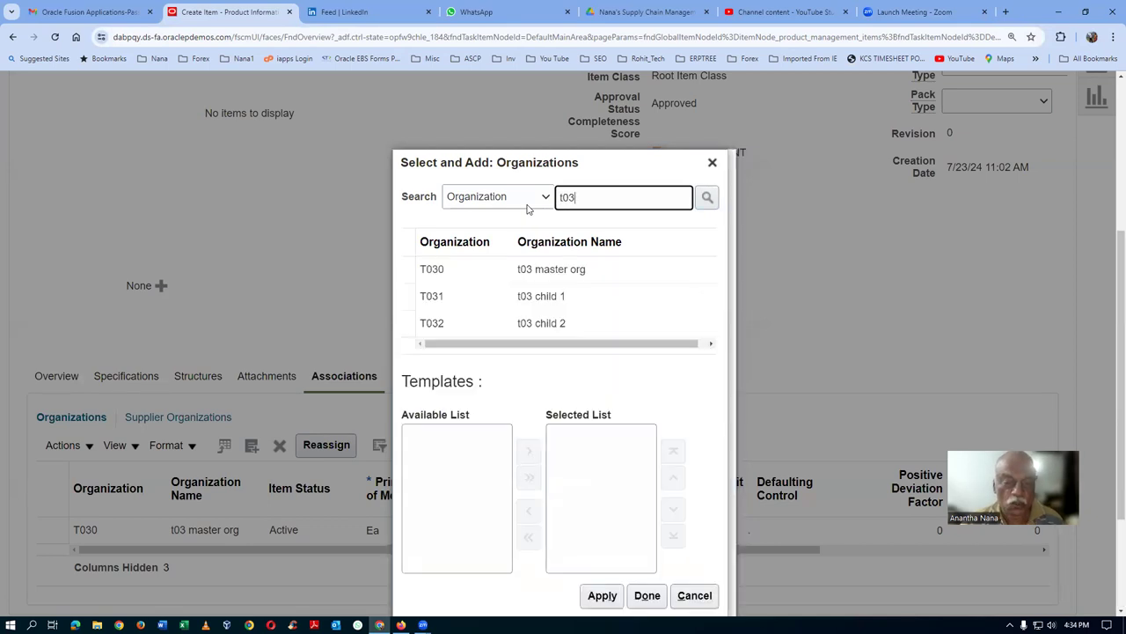
click(438, 267)
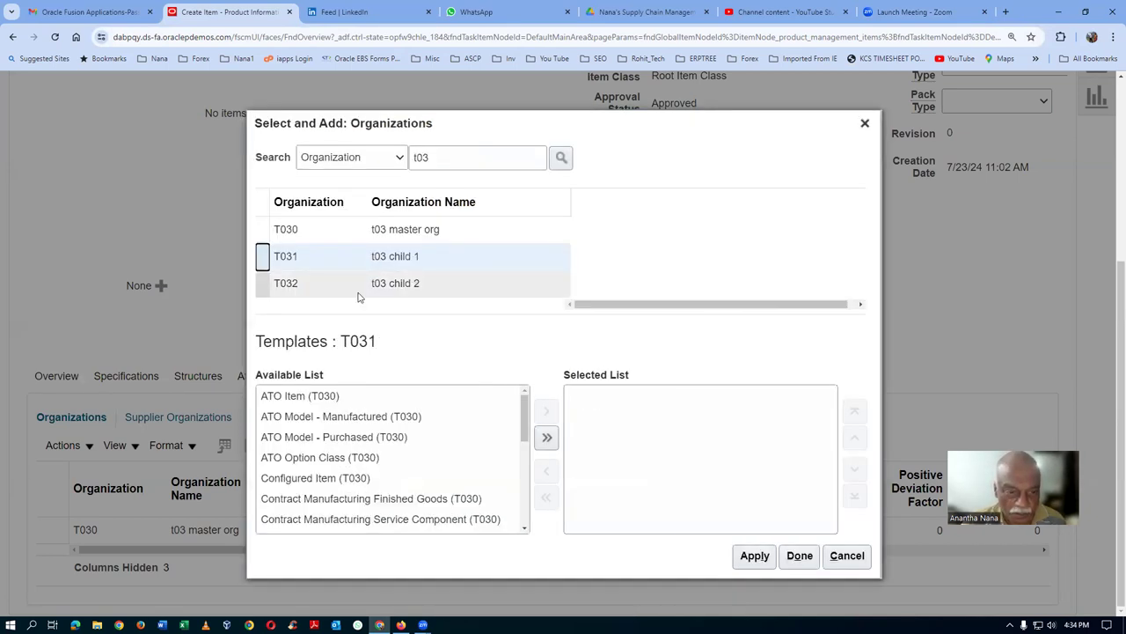
shift+click(263, 283)
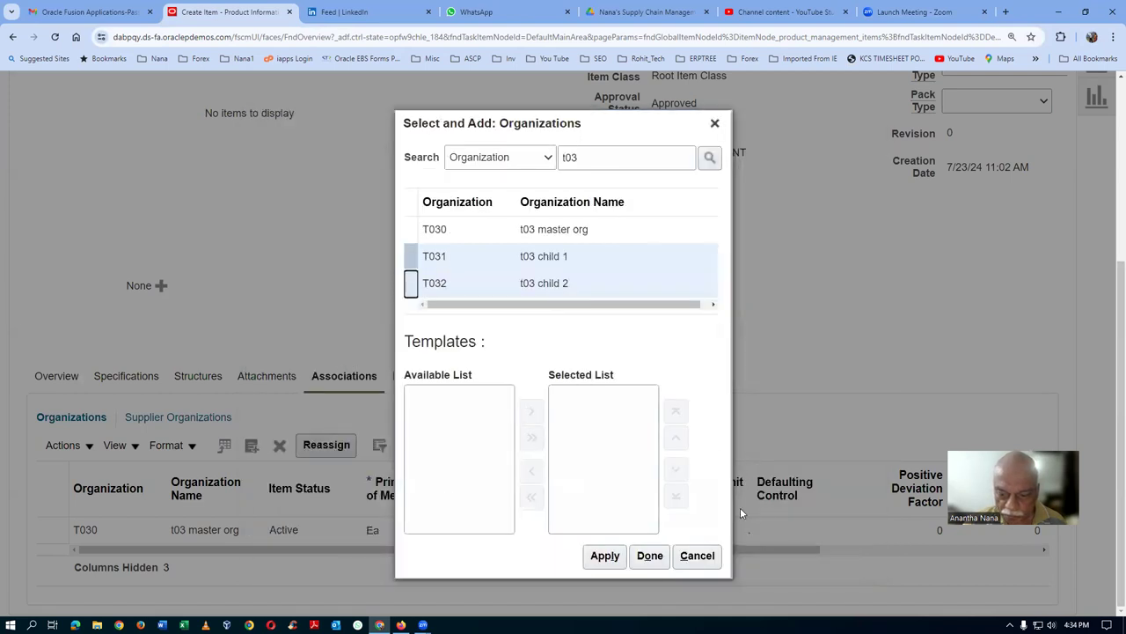
click(605, 555)
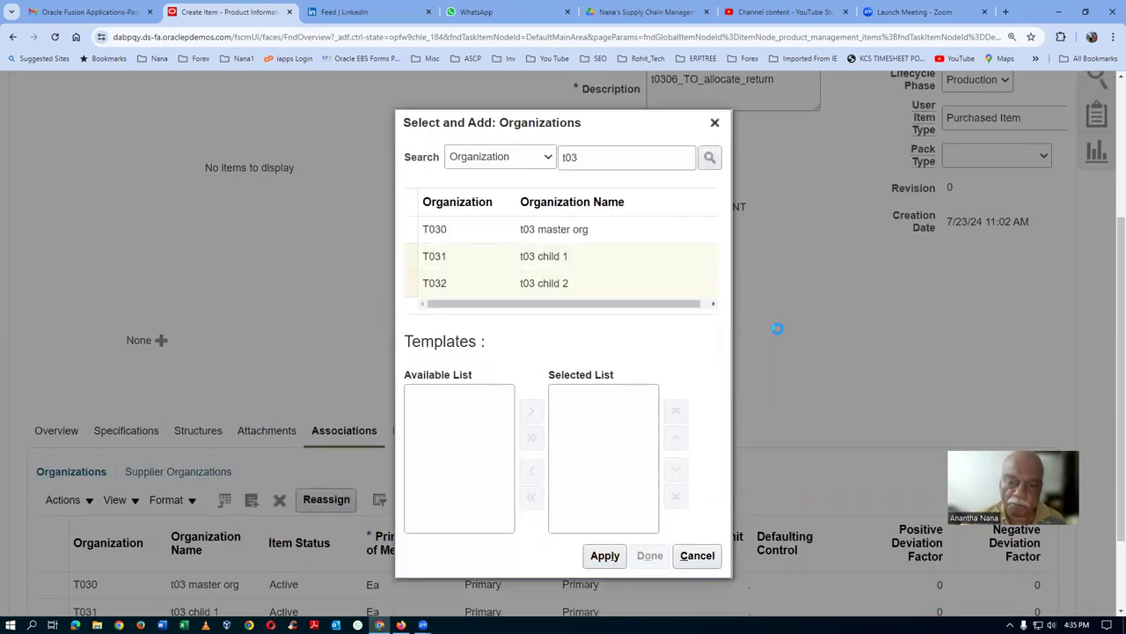
scroll(778, 335, up, 2)
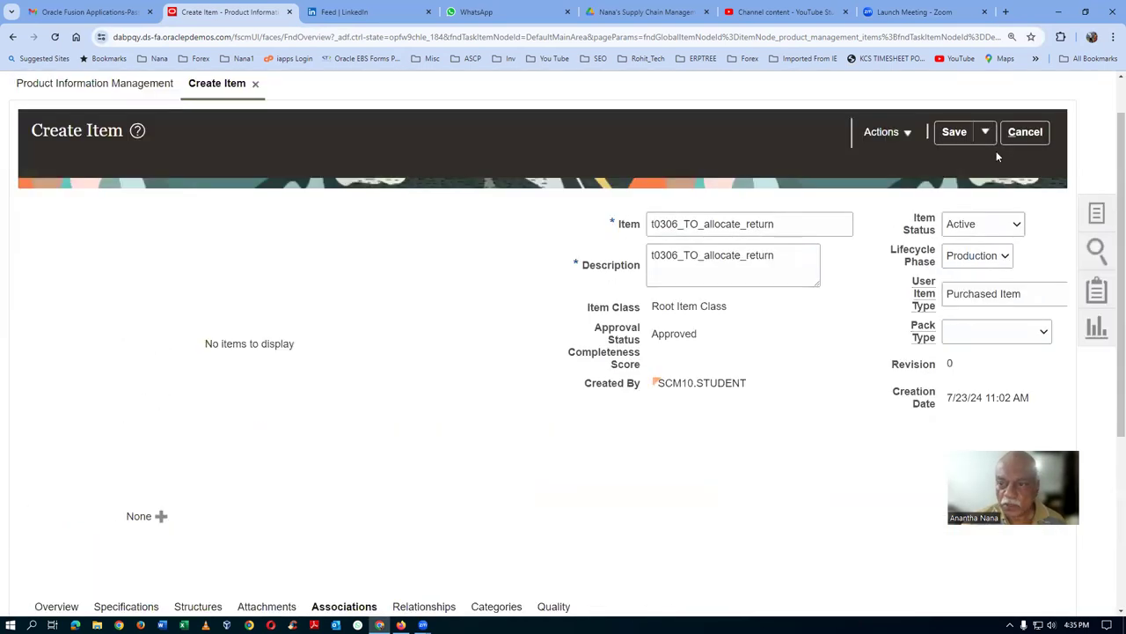
click(985, 133)
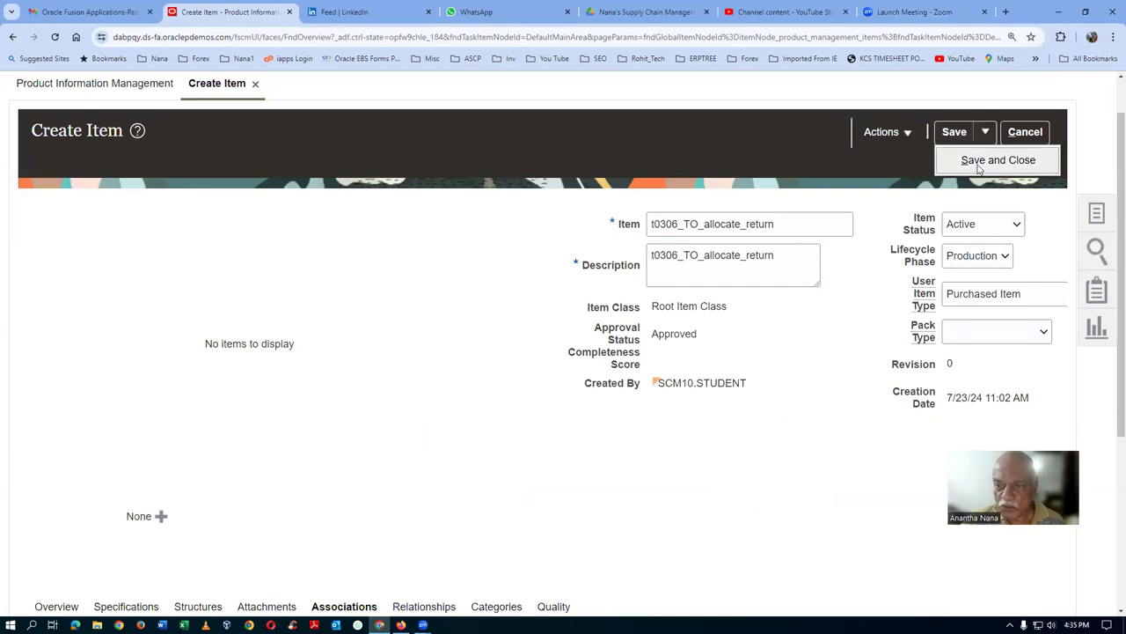
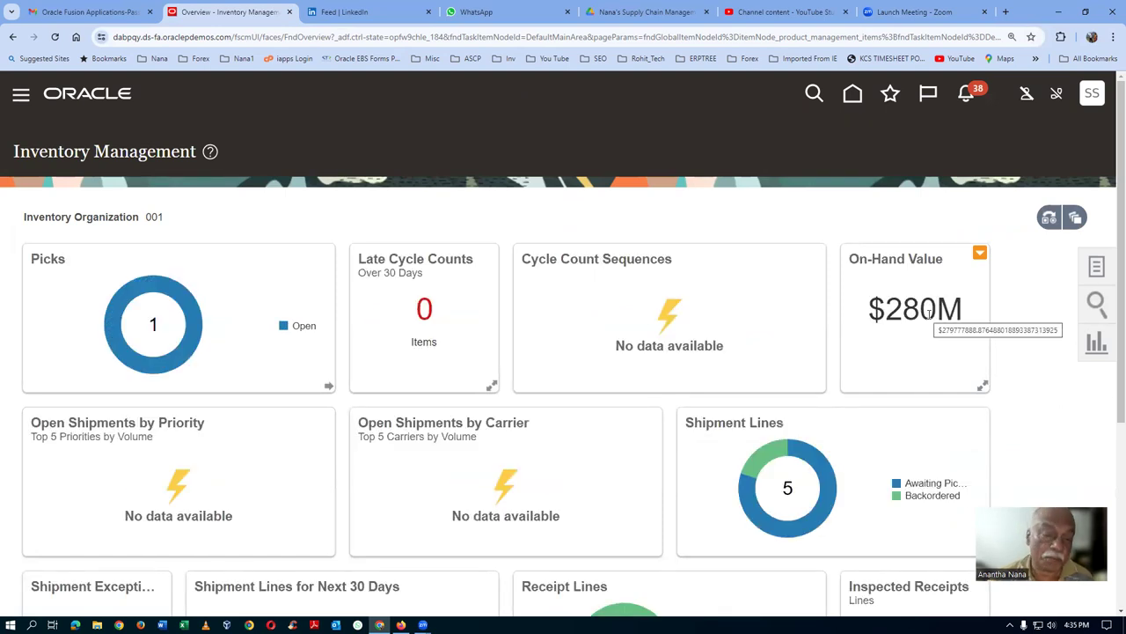
- Open miscellaneous transaction creation from the inventory tasks and change the inventory organization to T031
click(1098, 266)
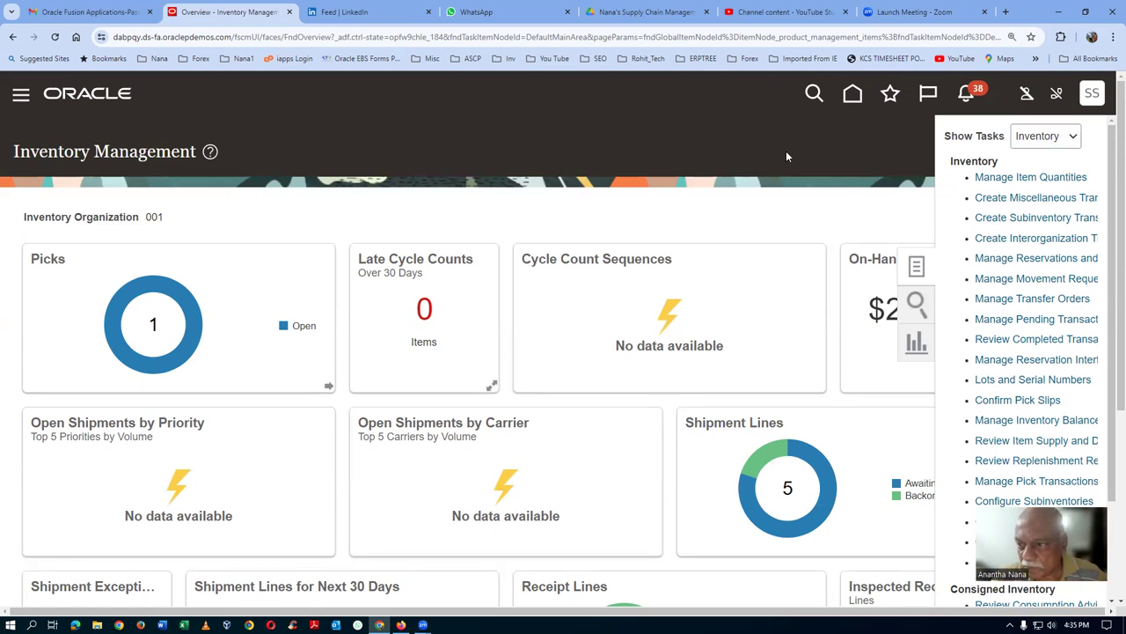
click(1003, 198)
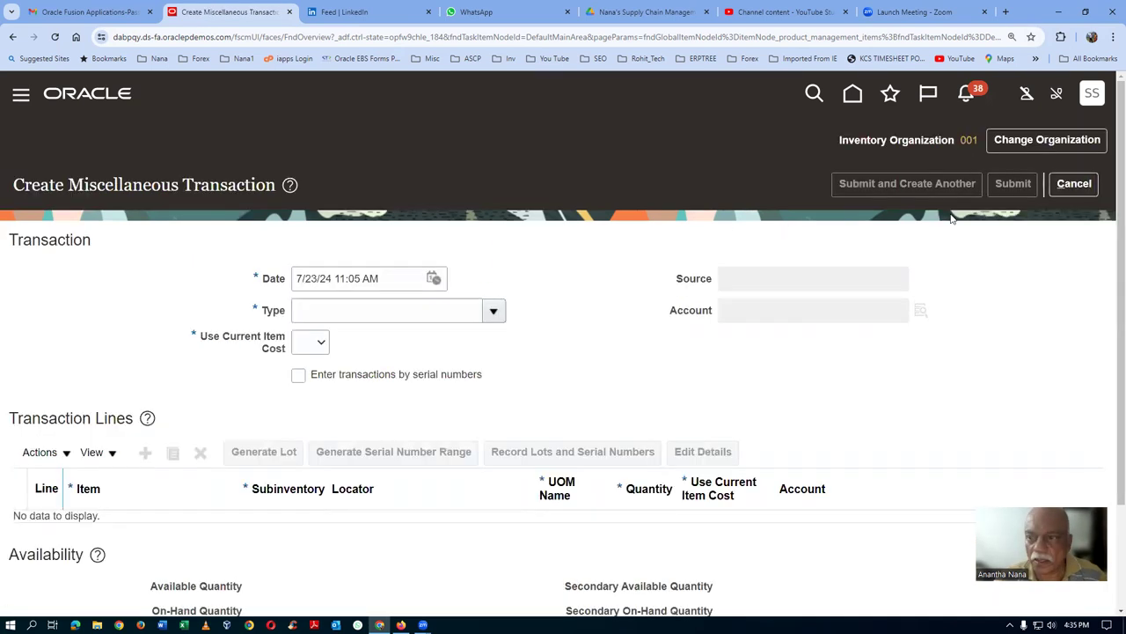
click(1051, 146)
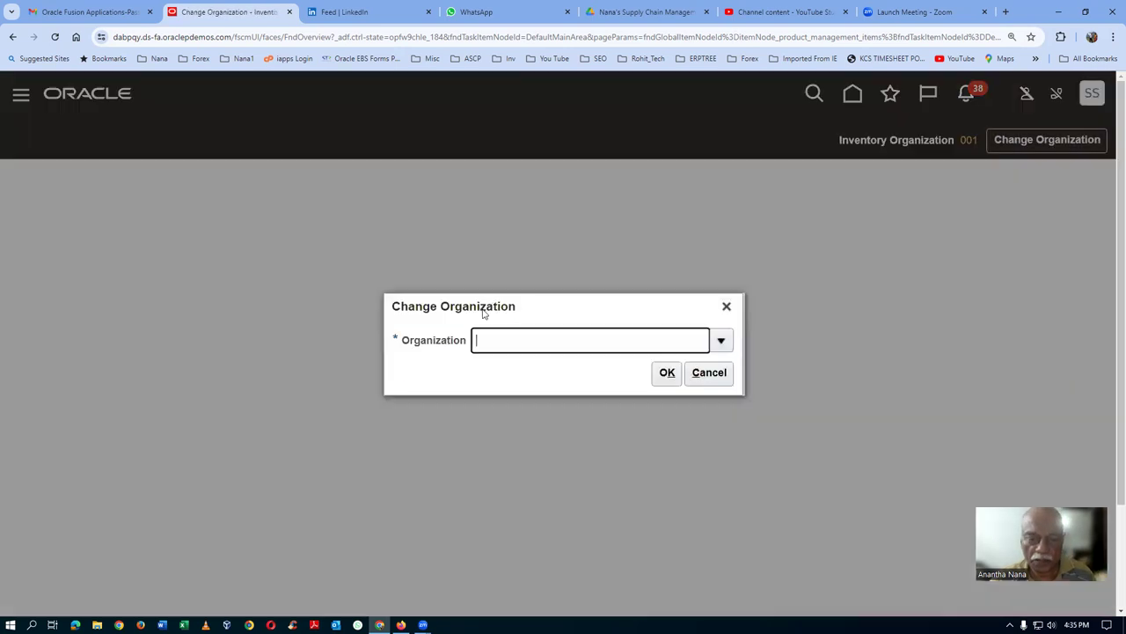
text(T031)
key(Tab)
click(661, 377)
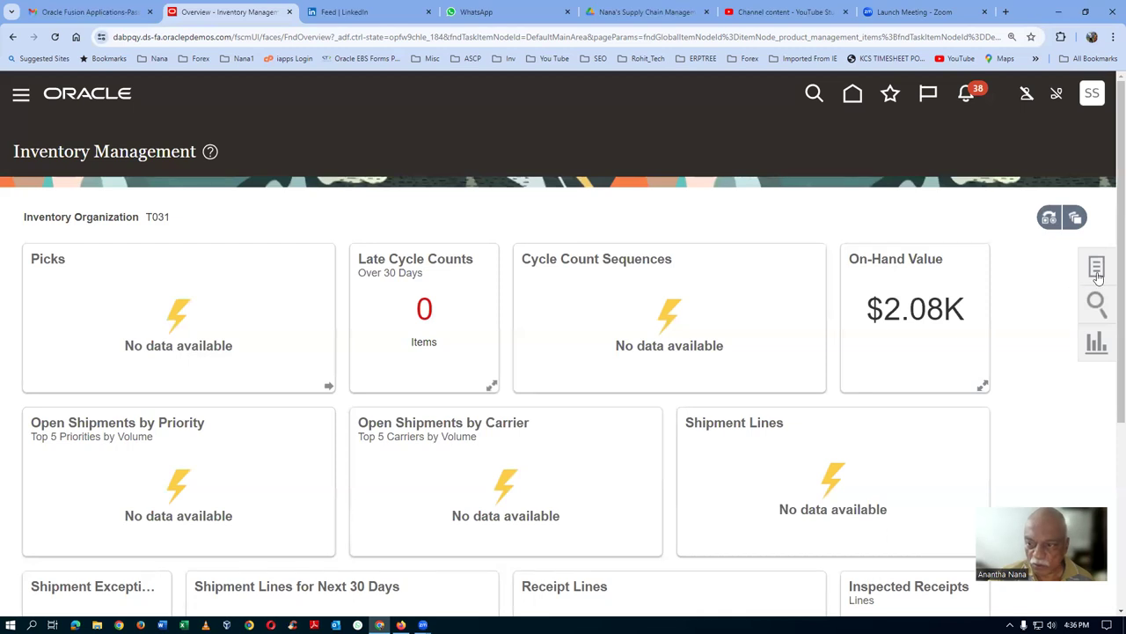
- Start a miscellaneous transaction in organization T031 with the type Miscellaneous Receipt
click(1006, 199)
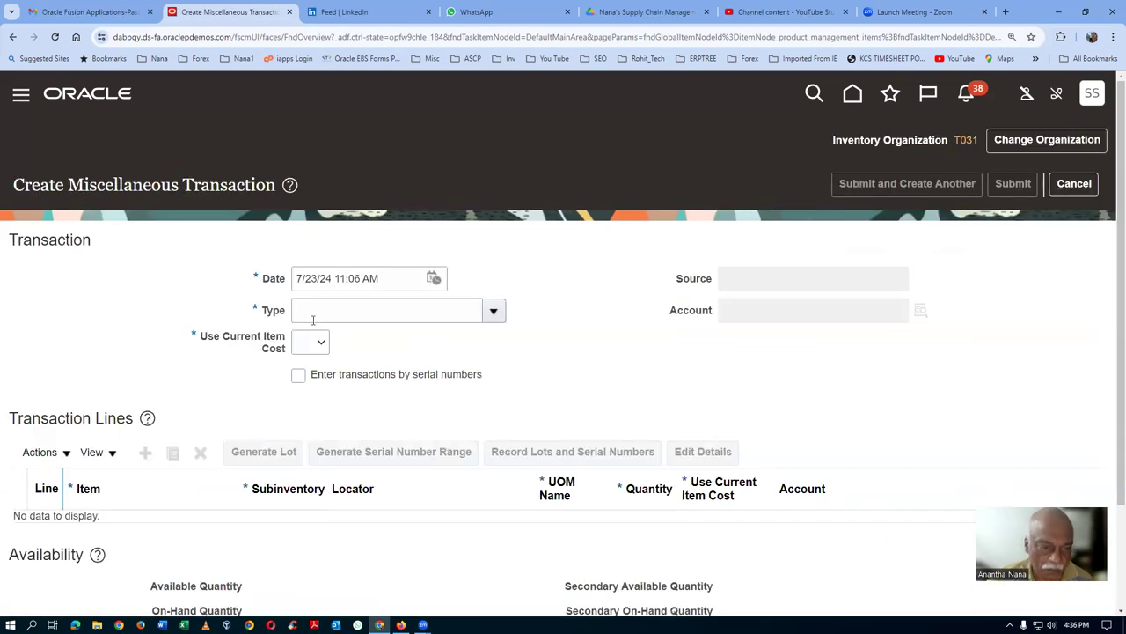
click(492, 311)
scroll(483, 397, down, 3)
scroll(485, 396, down, 2)
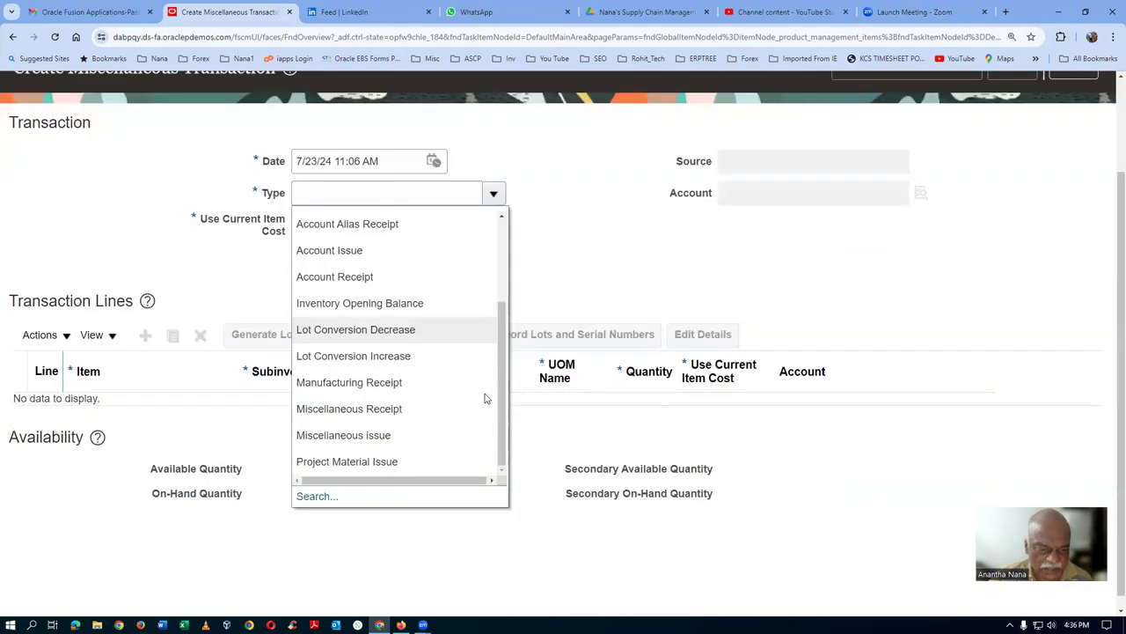
click(422, 409)
click(829, 192)
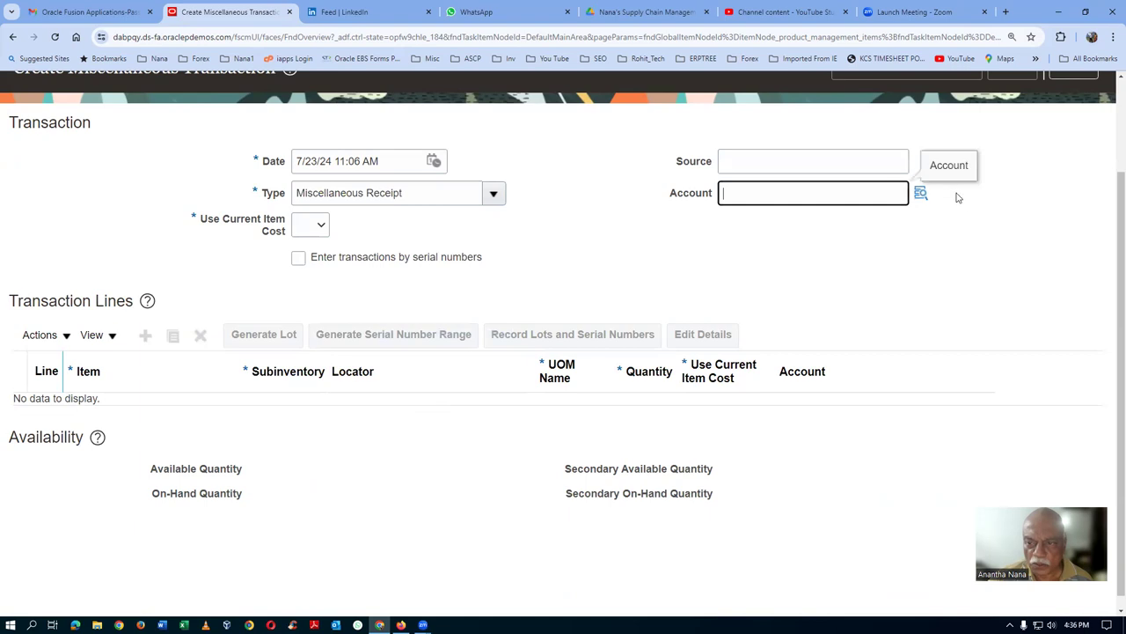
click(919, 194)
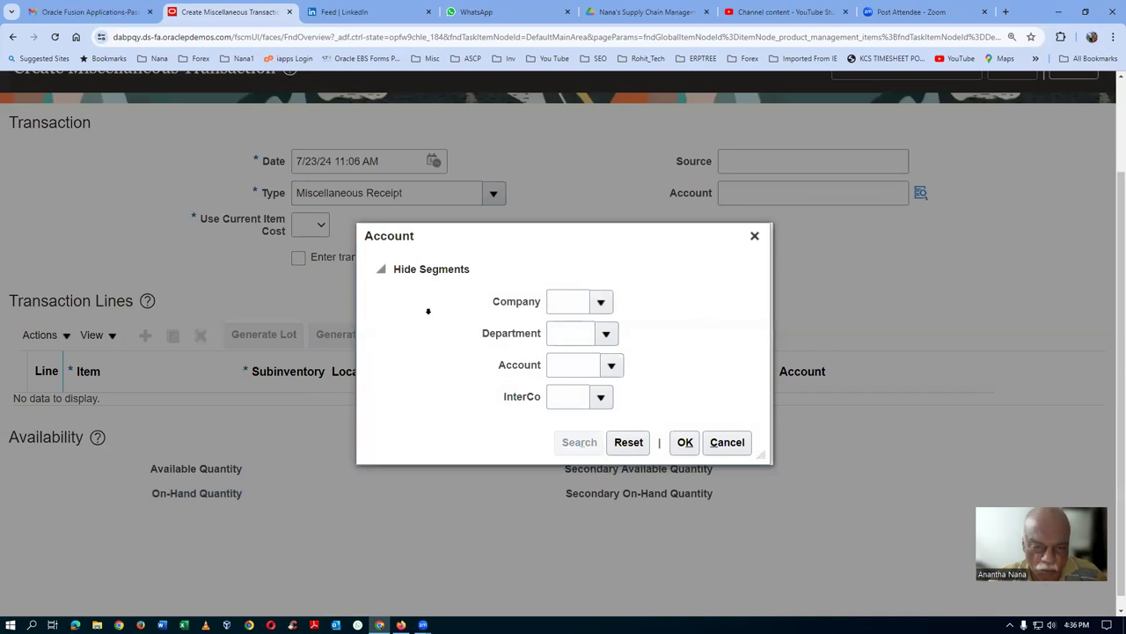
click(481, 367)
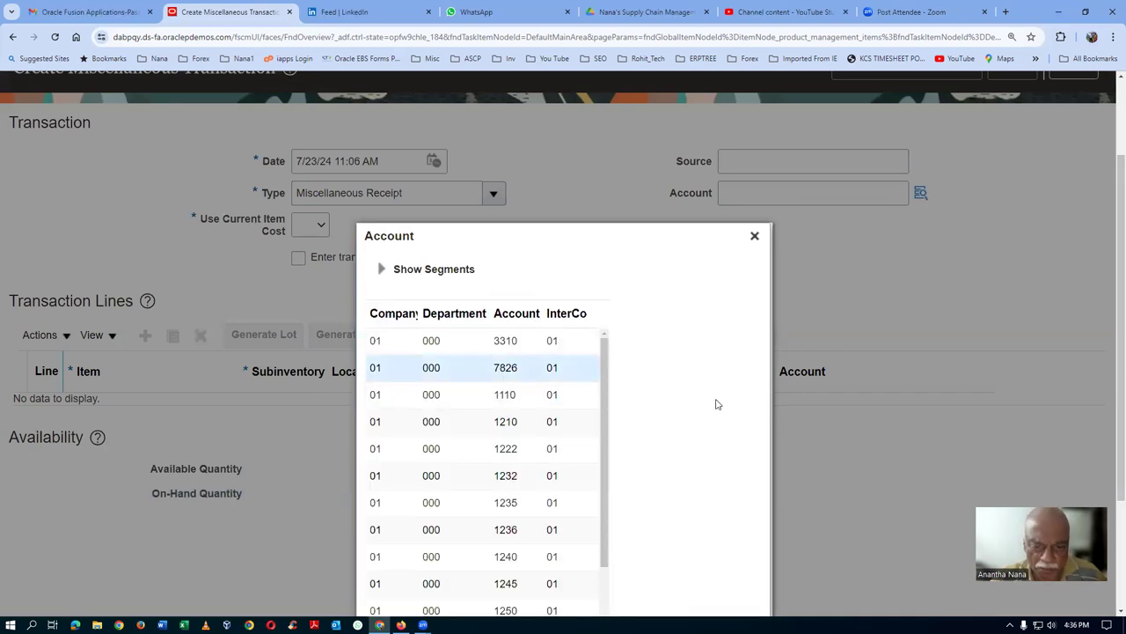
scroll(715, 405, down, 2)
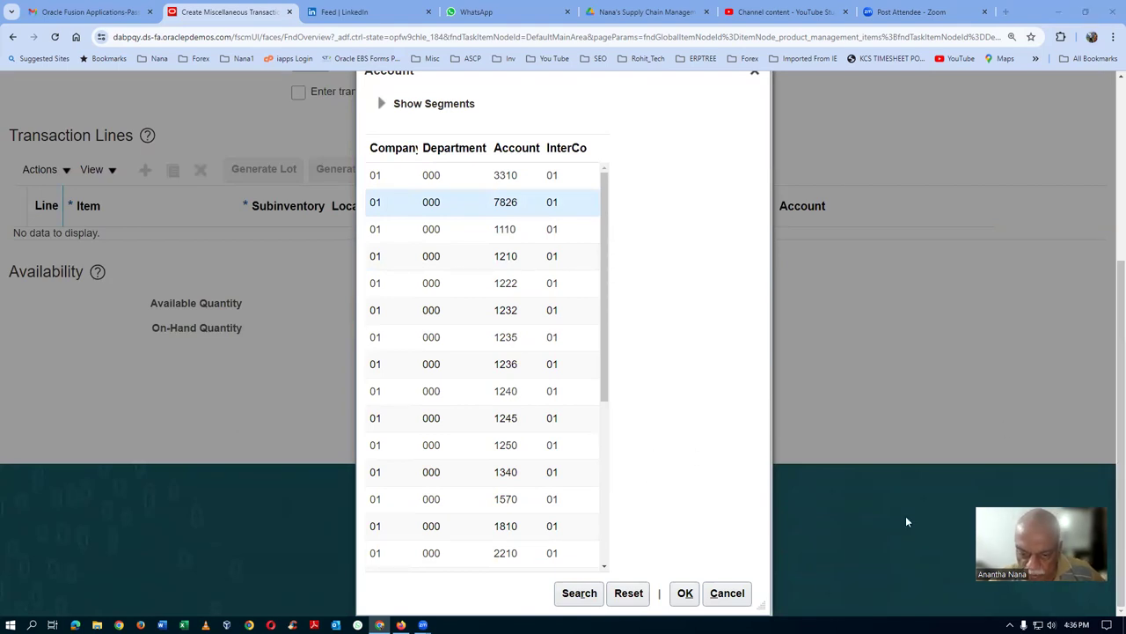
click(684, 596)
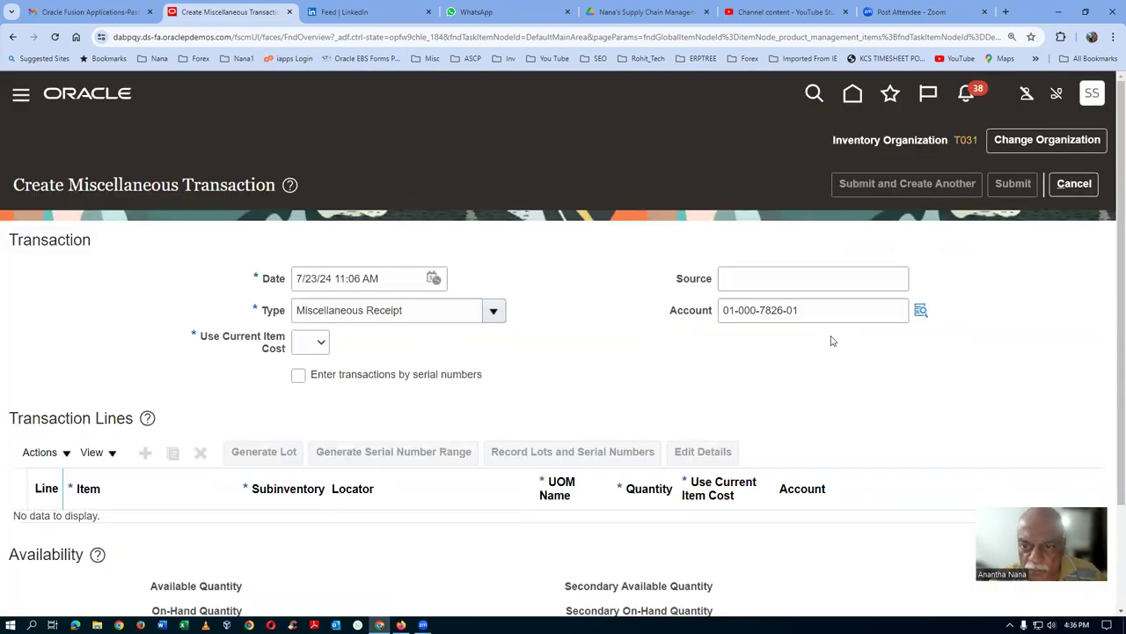
click(322, 345)
click(305, 385)
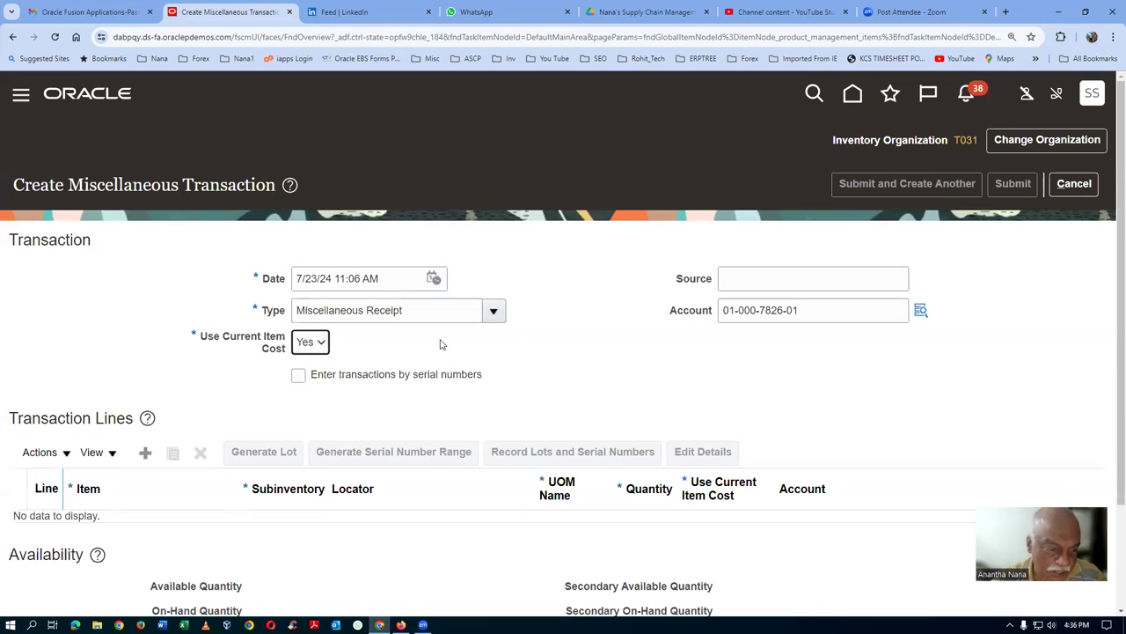
- Add a transaction line for item t0306_TO_allocate_return in subinventory t031_FGS_1 with quantity 100
click(145, 453)
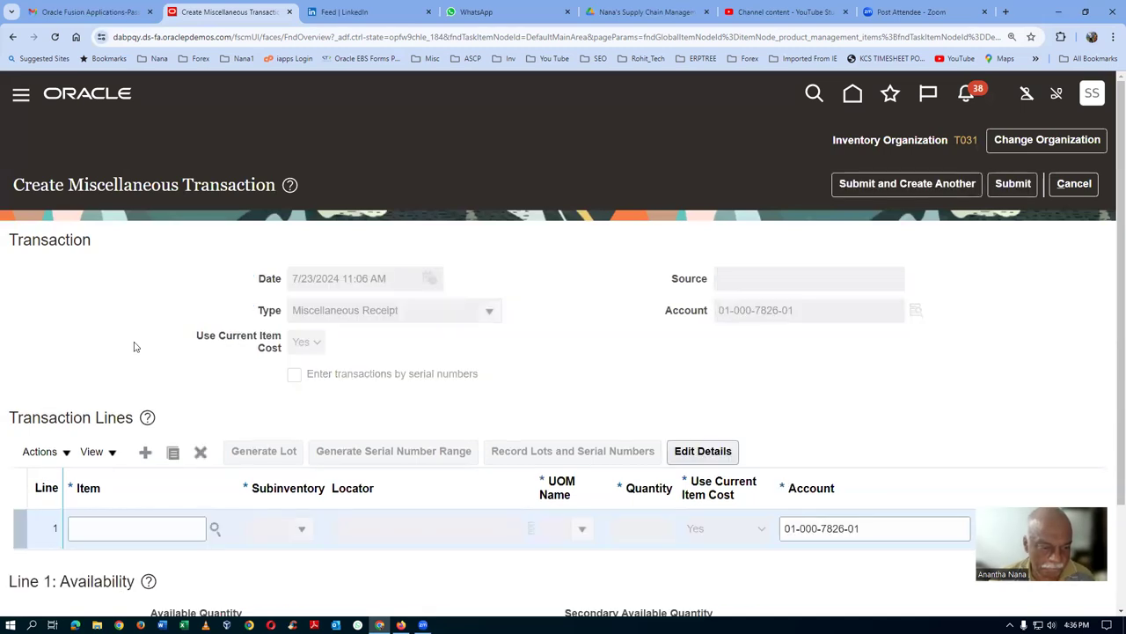
click(97, 530)
text(t0306)
key(Tab)
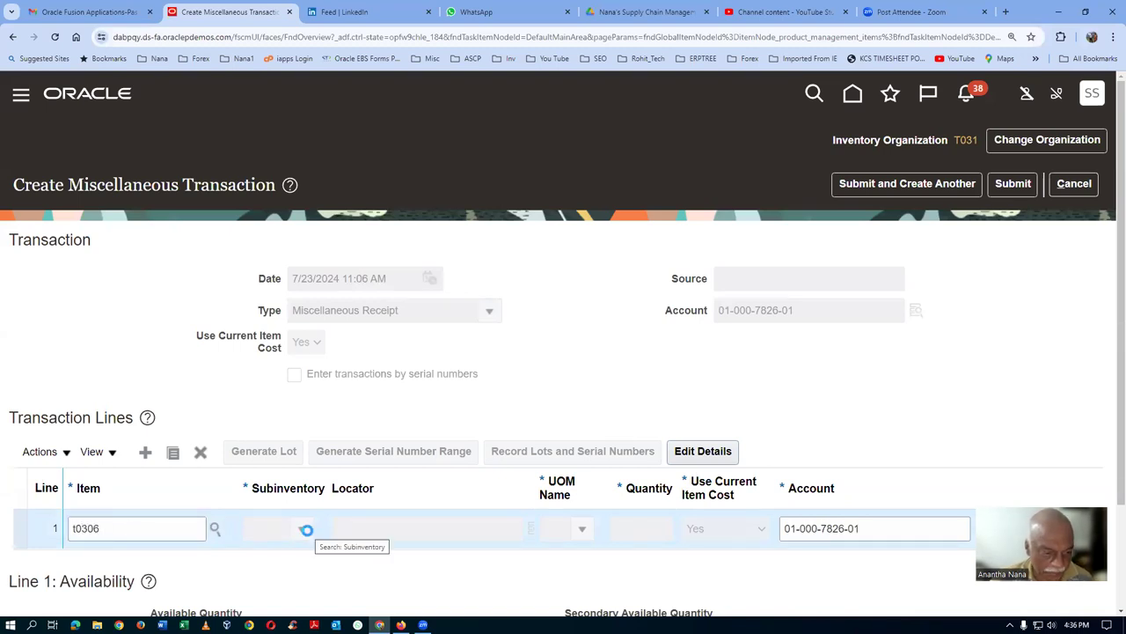
click(303, 537)
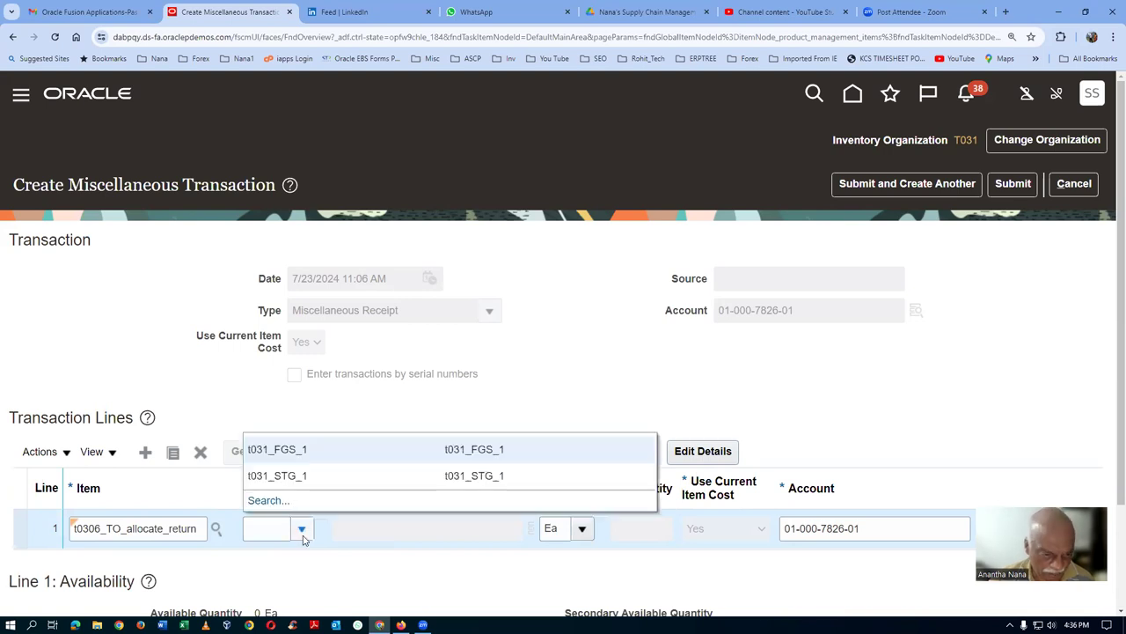
click(338, 449)
click(645, 522)
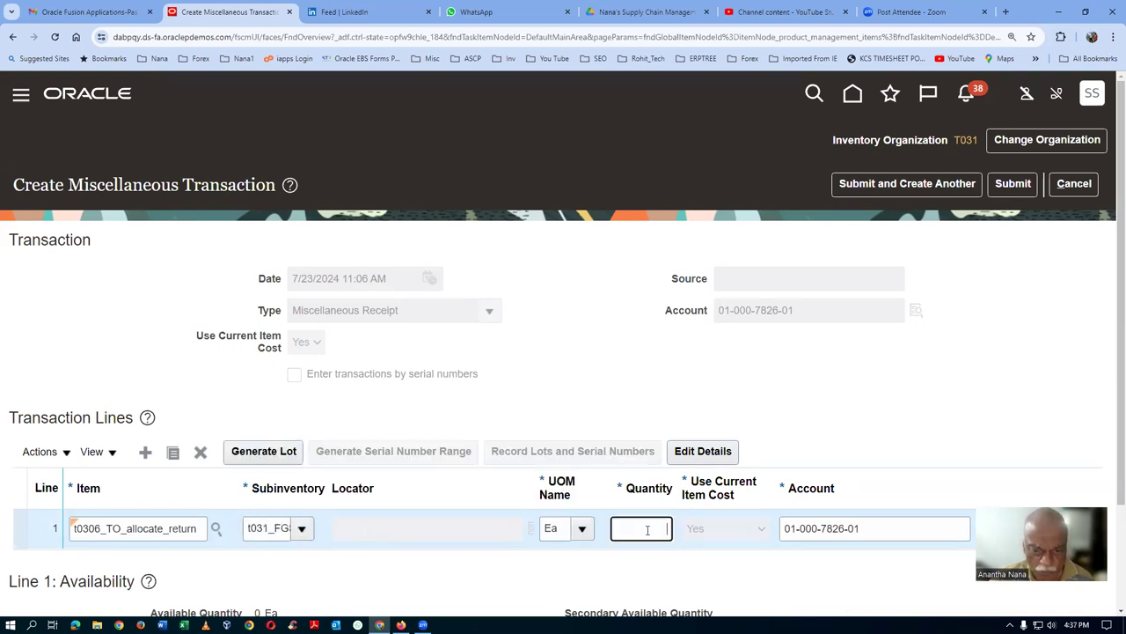
text(100)
key(Tab)
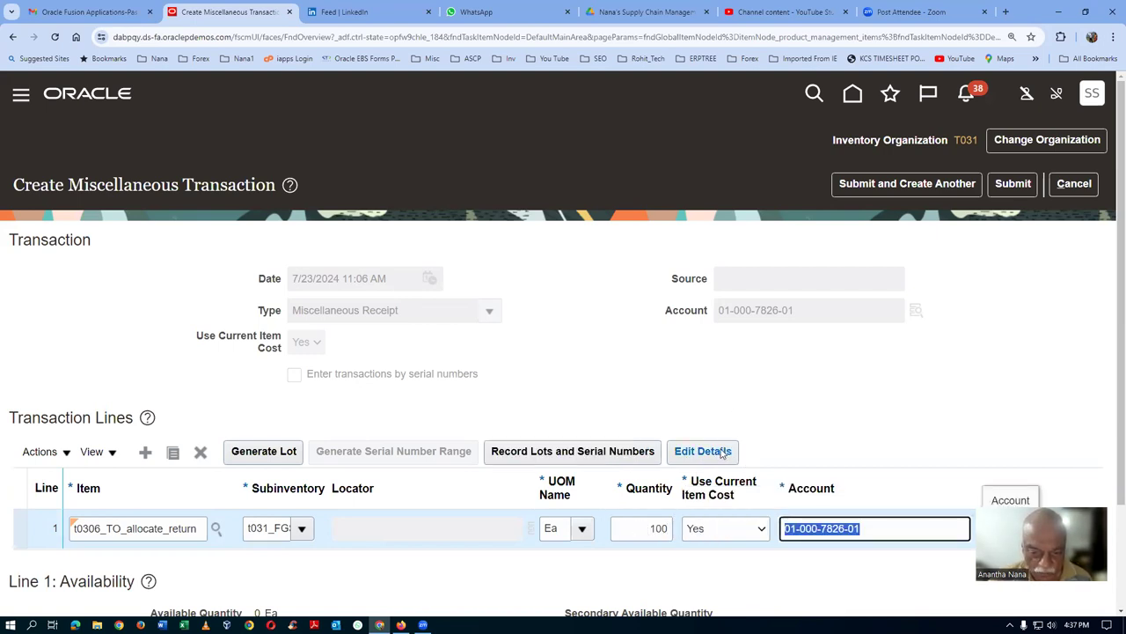
- Open the details of line 1 and assign lot lot101 with expiration date 7/31/24
click(721, 451)
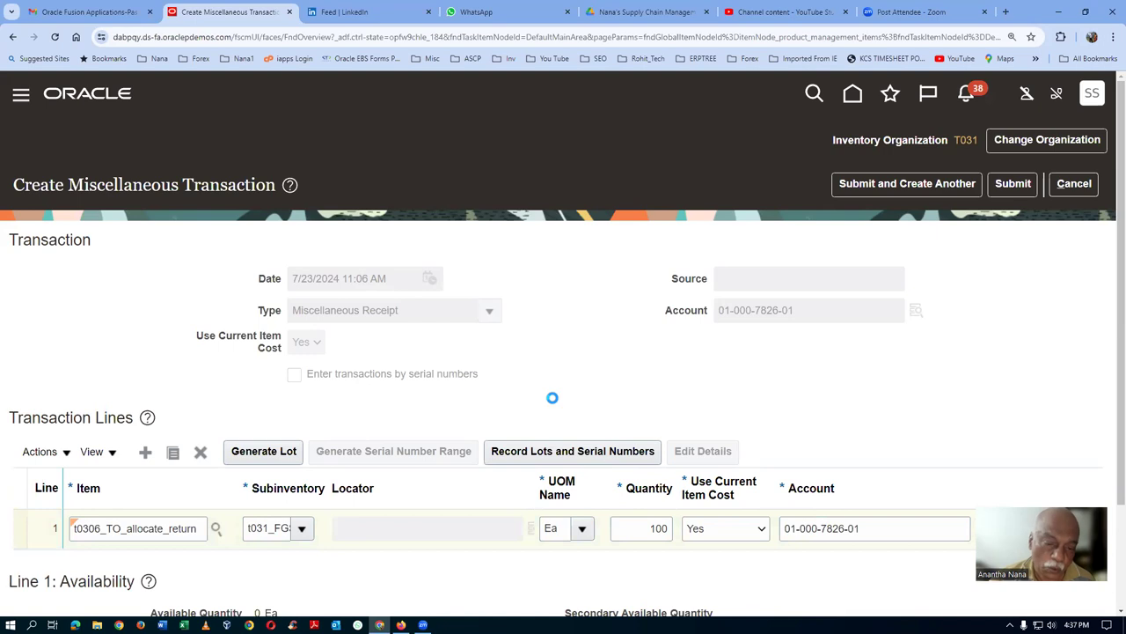
scroll(552, 403, down, 4)
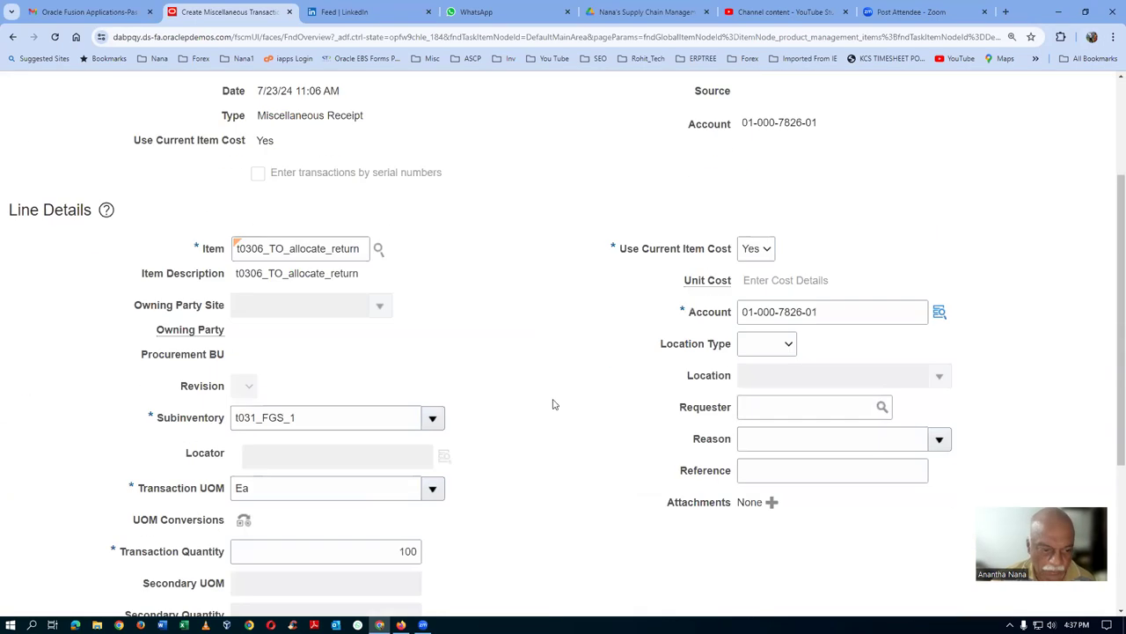
click(300, 517)
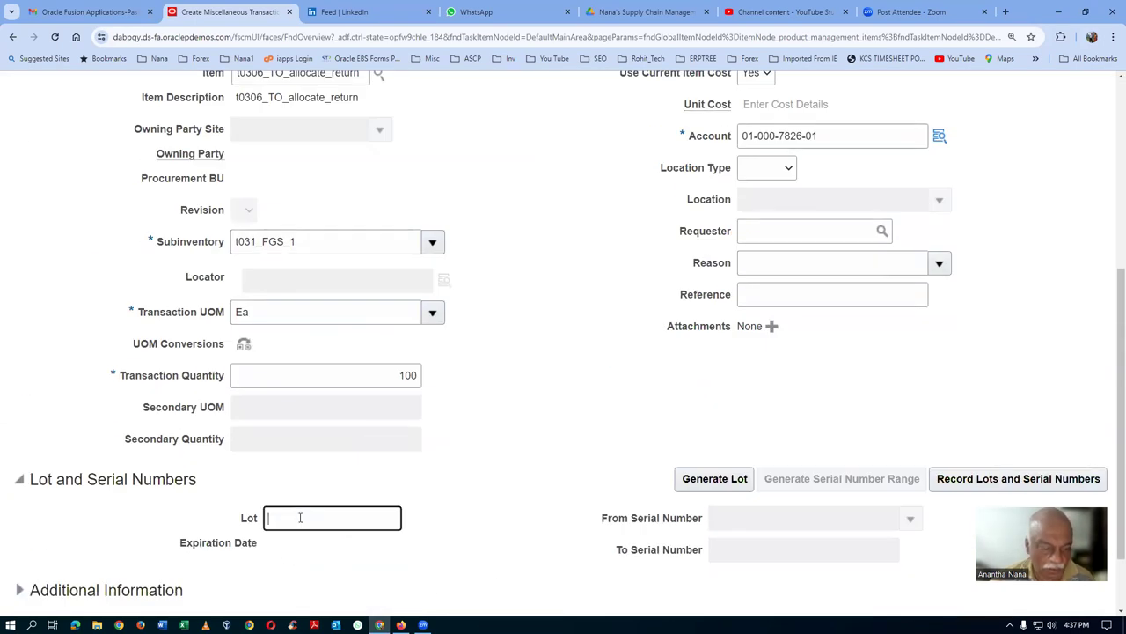
text(lot101)
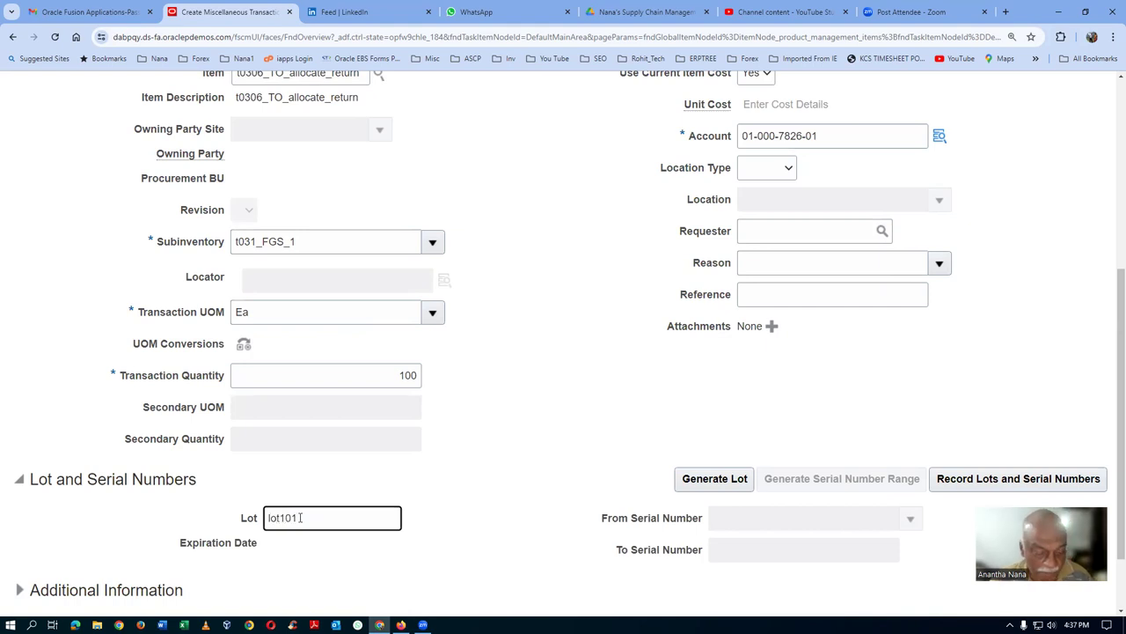
key(Tab)
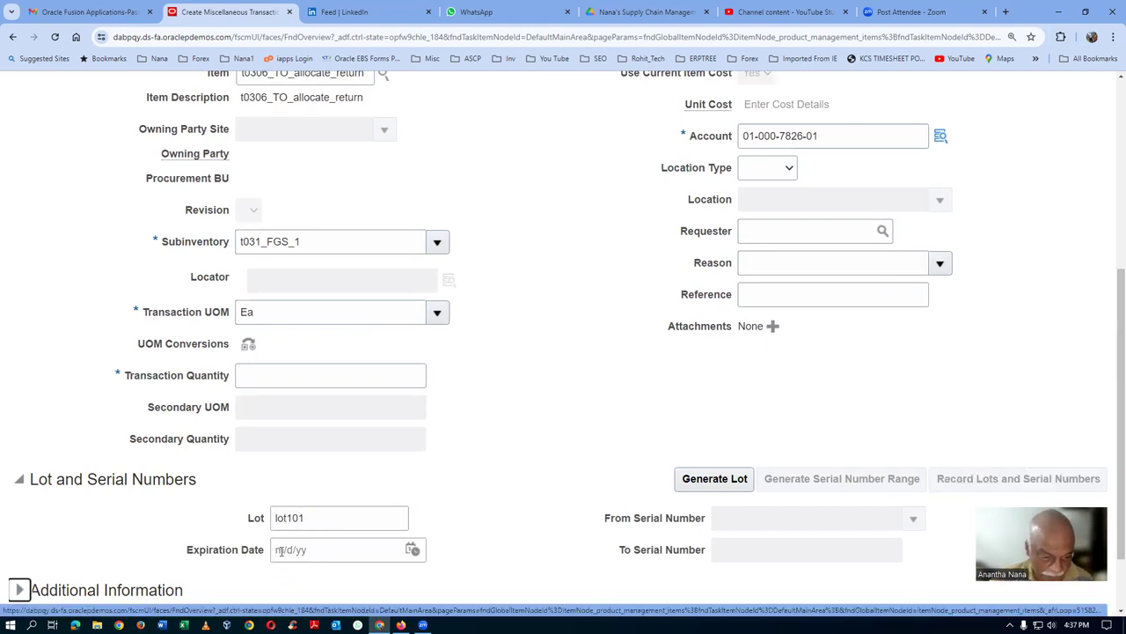
click(413, 550)
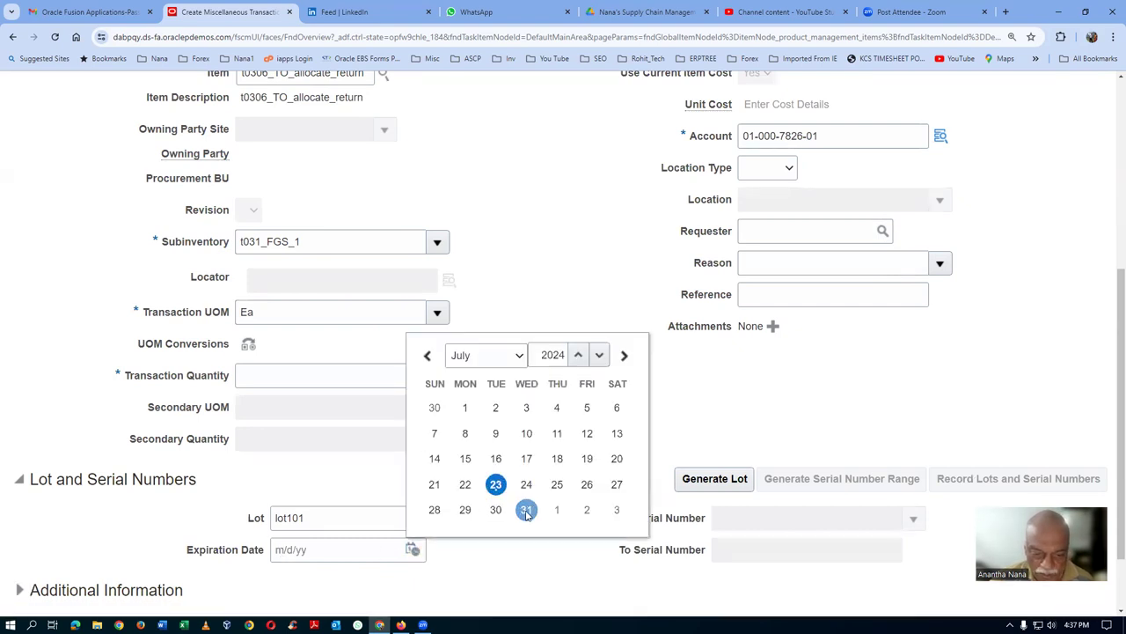
click(526, 511)
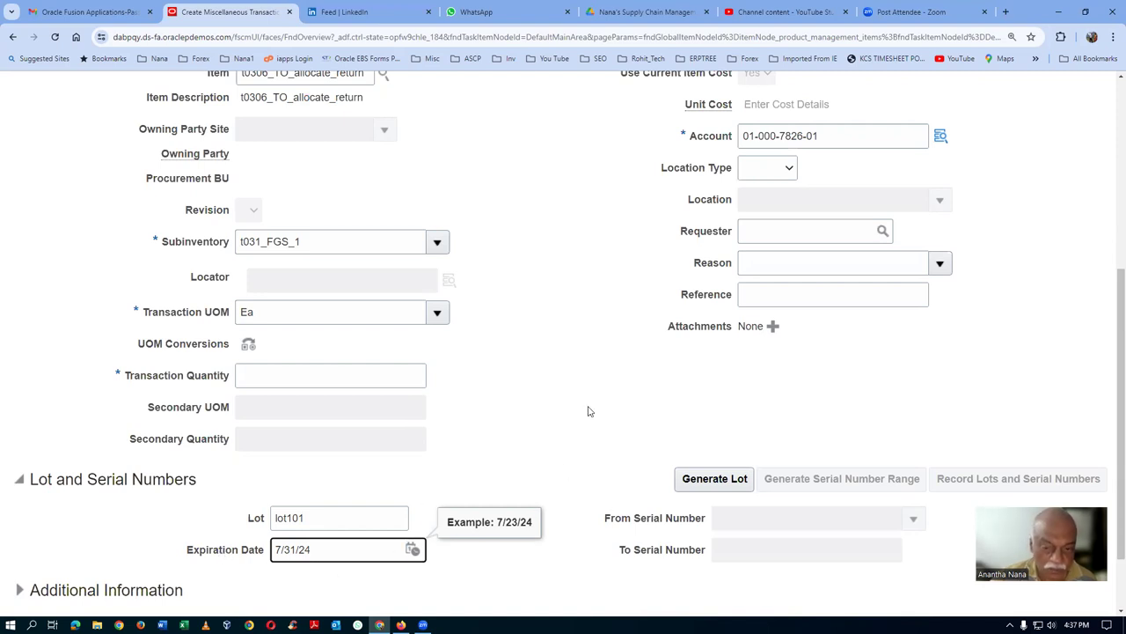
- Accept the lot101 line details and set the line's quantity to 100 in the transaction lines
scroll(589, 411, up, 5)
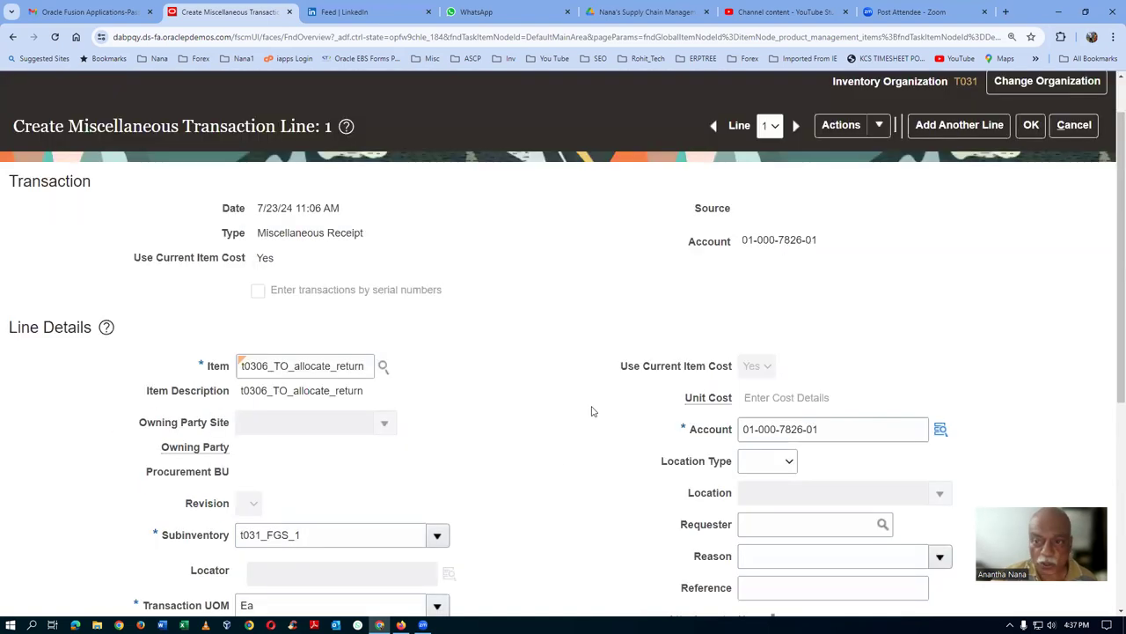
click(1031, 126)
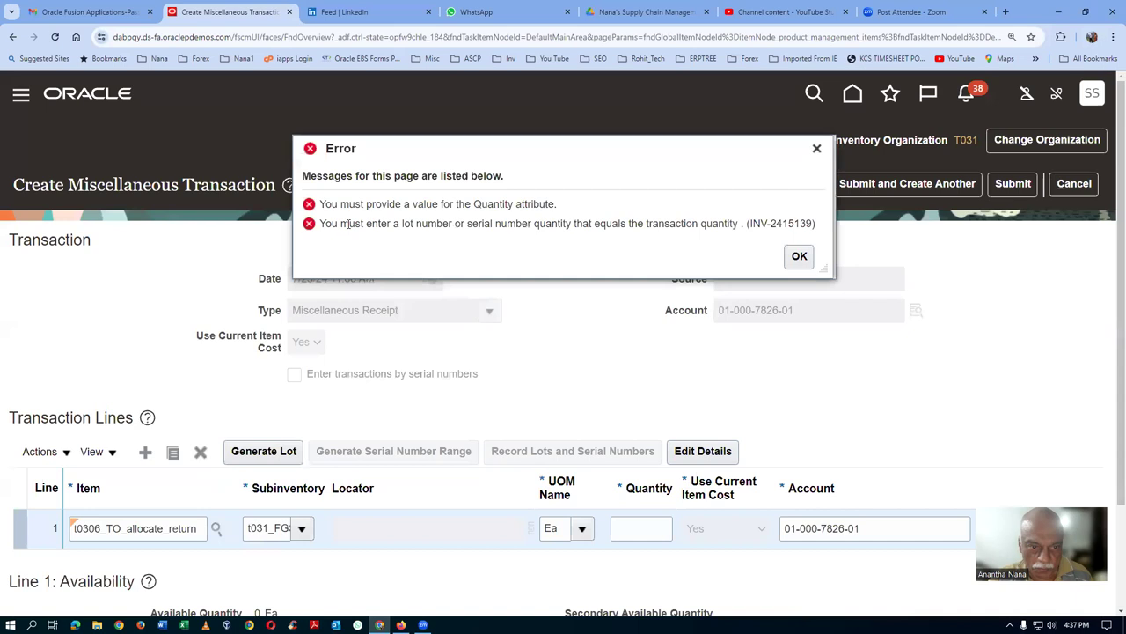
drag(348, 223, 609, 227)
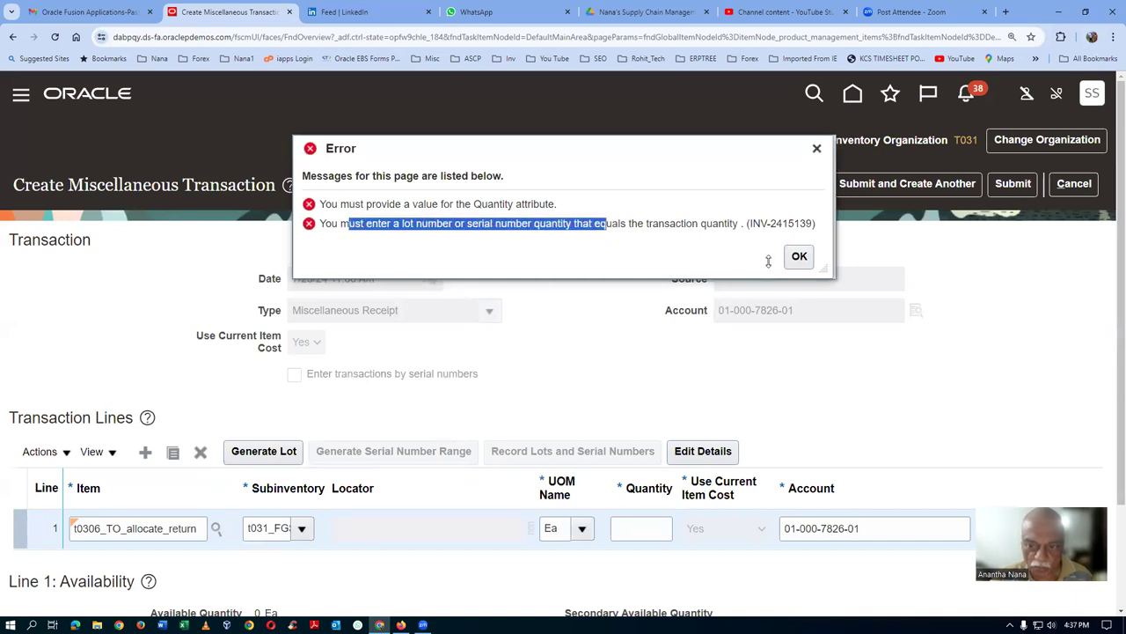
click(799, 264)
click(618, 528)
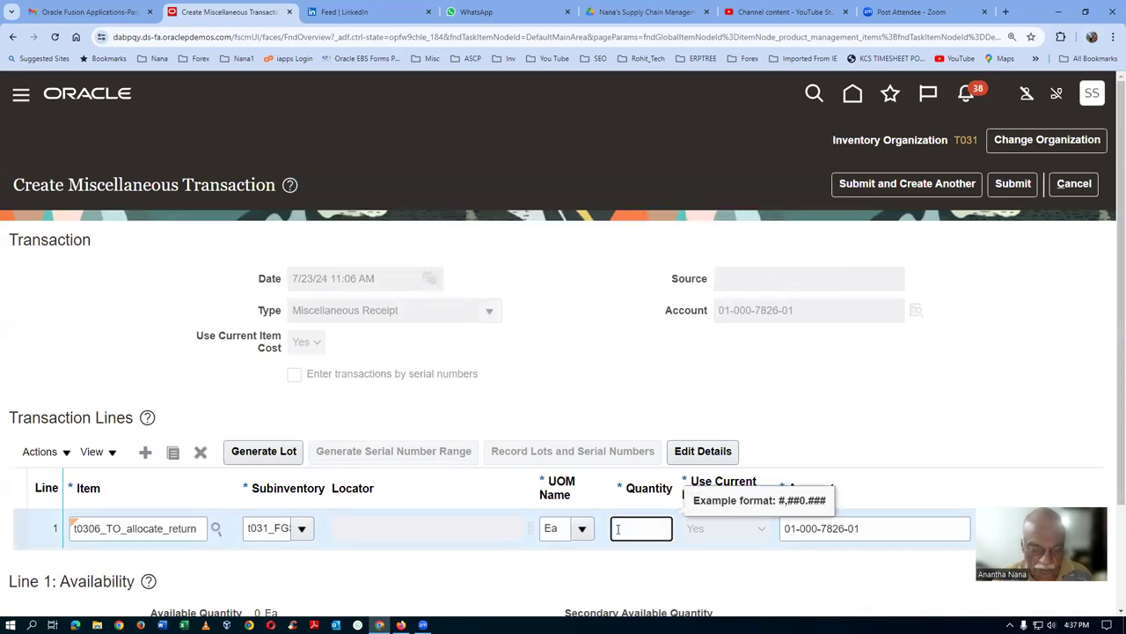
text(0)
key(Tab)
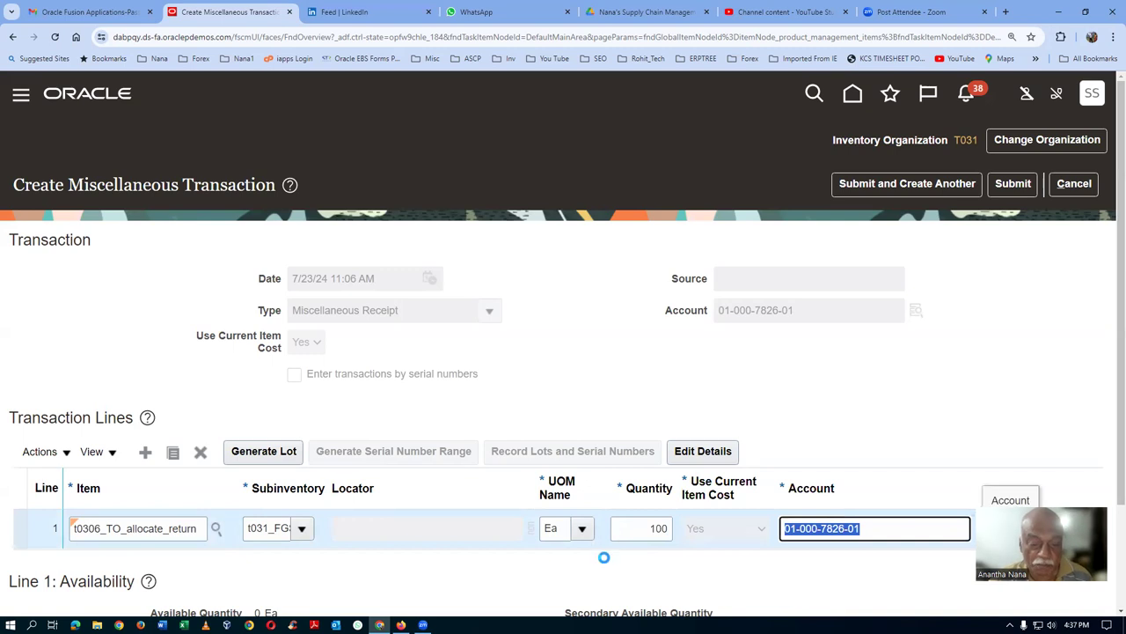
- Add a second transaction line for item t0306_TO_allocate_return in subinventory t031_FGS_1
click(187, 604)
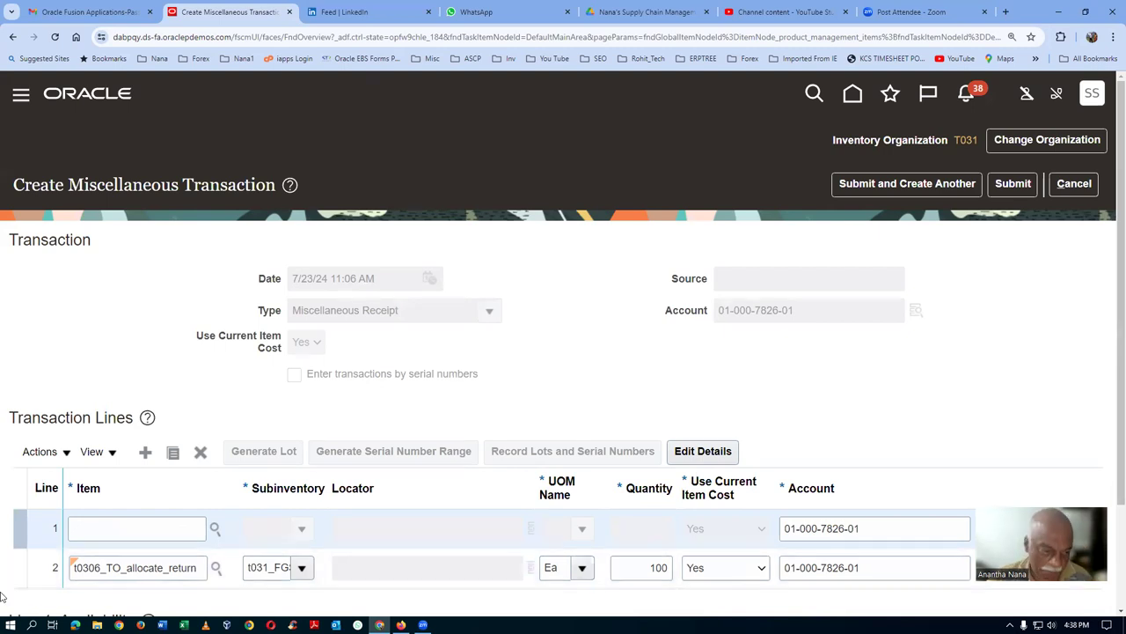
click(96, 527)
text(t0306)
key(Tab)
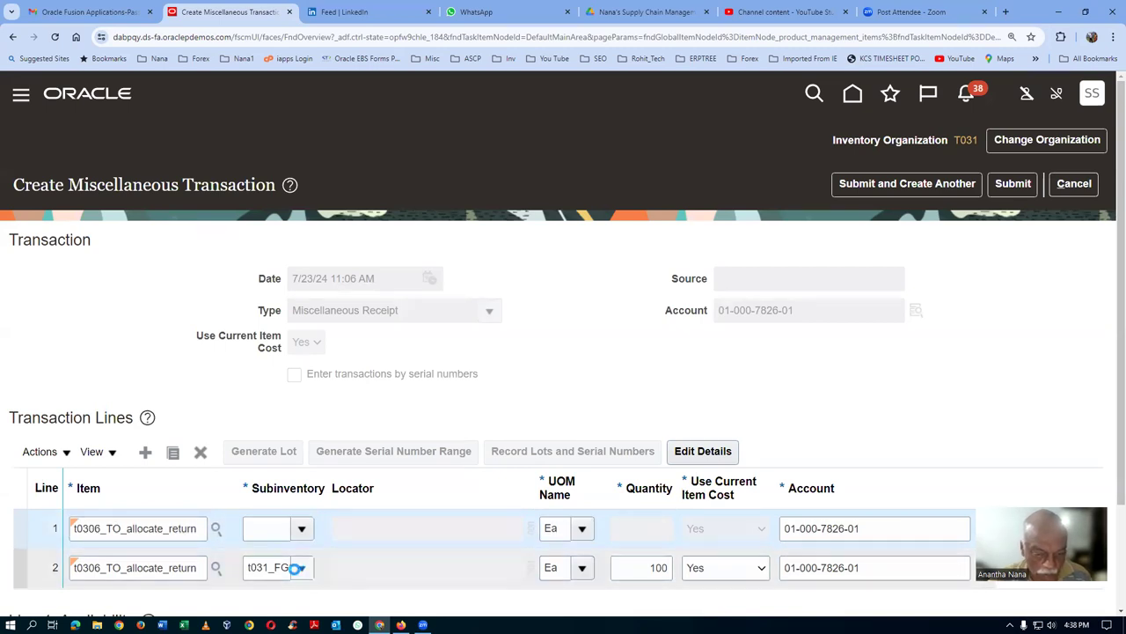
click(485, 544)
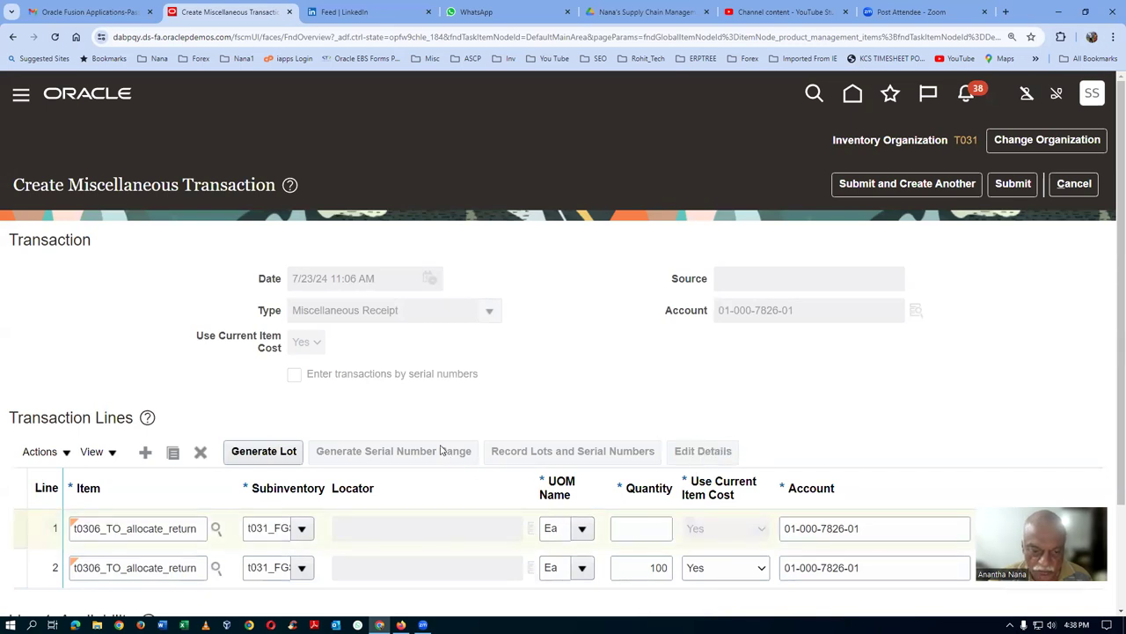
- Assign lot lot102 with expiration date 7/29/24 in the new line's details
scroll(447, 431, down, 5)
click(332, 459)
text(lot102)
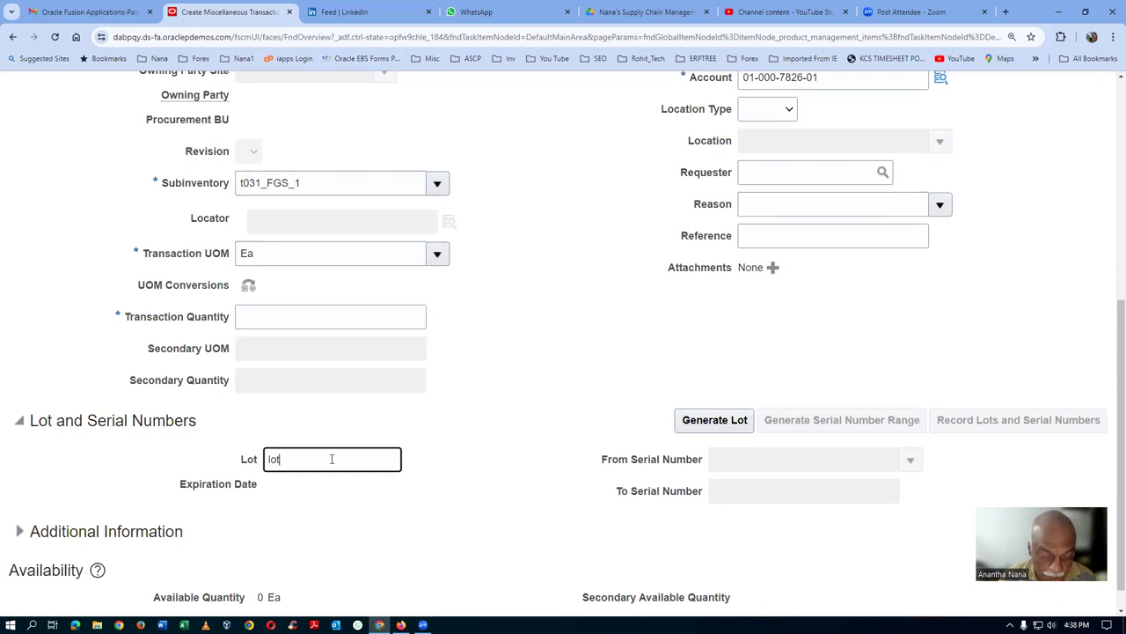
key(Tab)
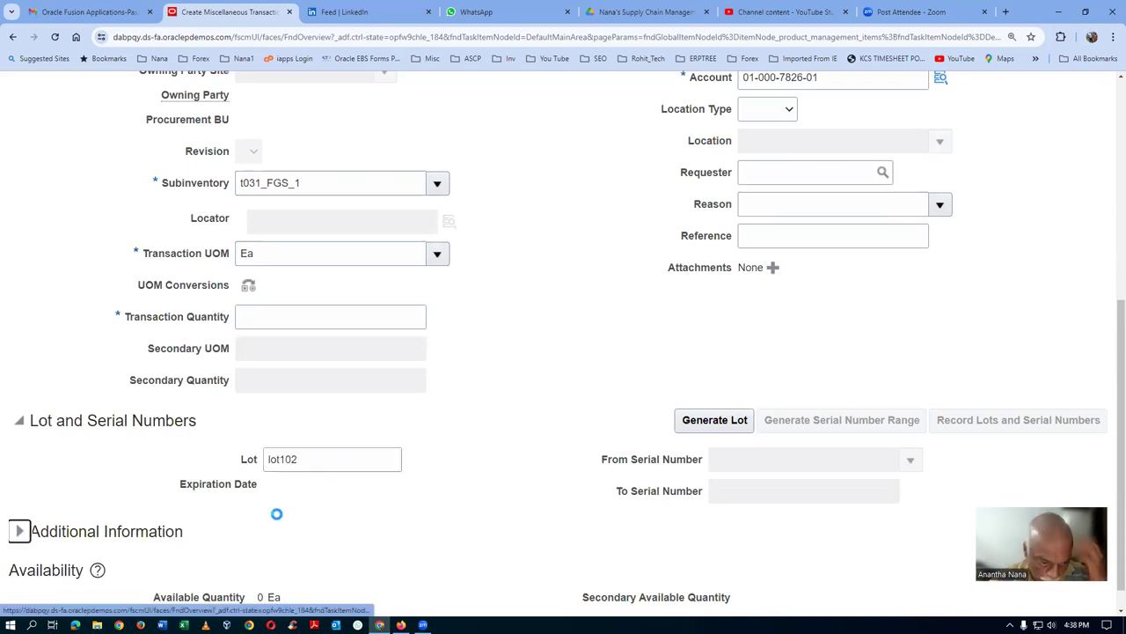
click(412, 492)
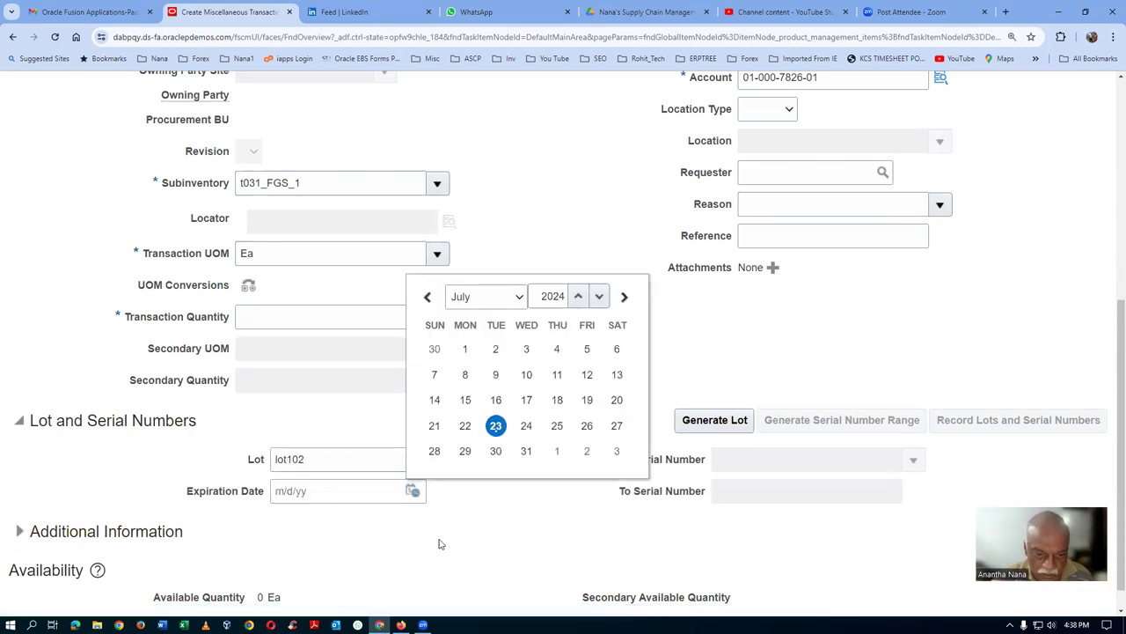
click(466, 451)
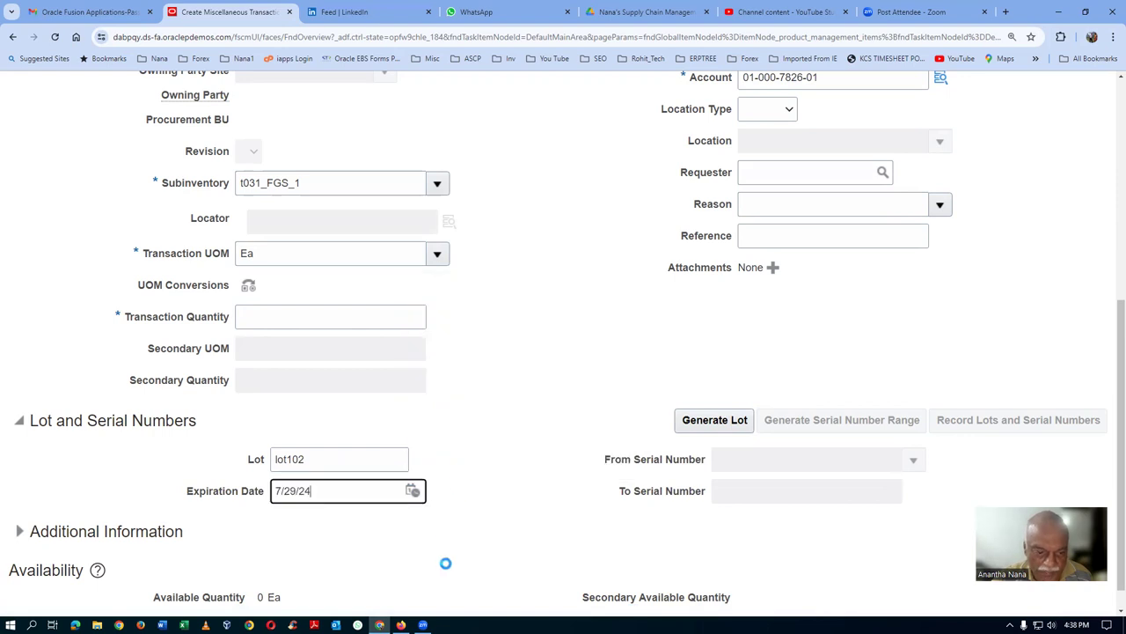
- Set the lot102 line's transaction quantity to 100 and submit the miscellaneous receipt
click(325, 558)
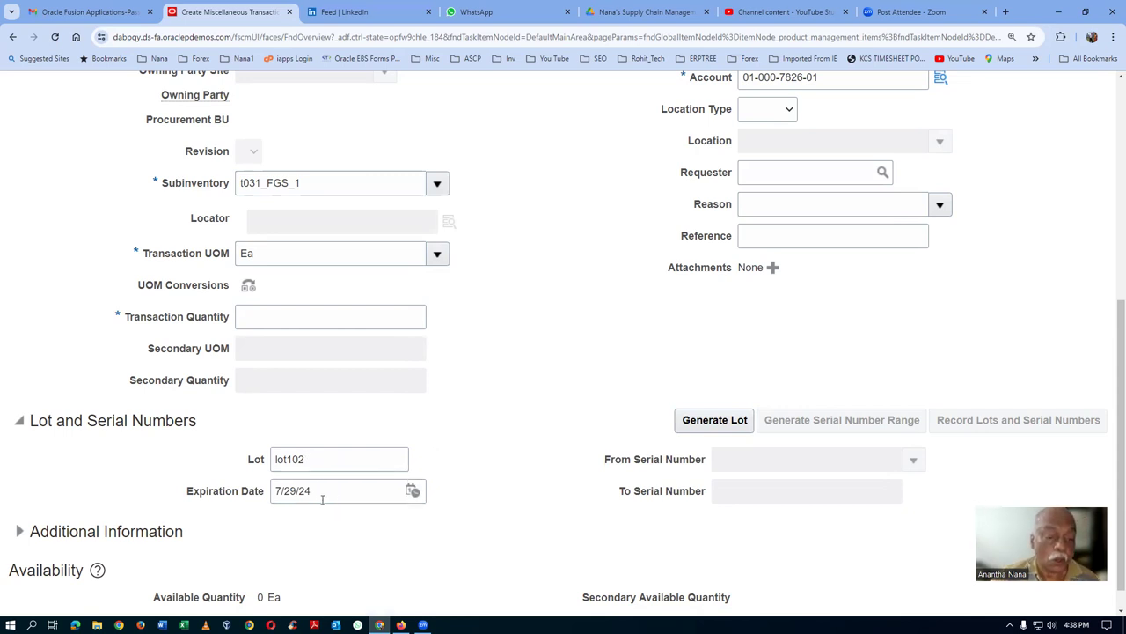
text(100)
key(Tab)
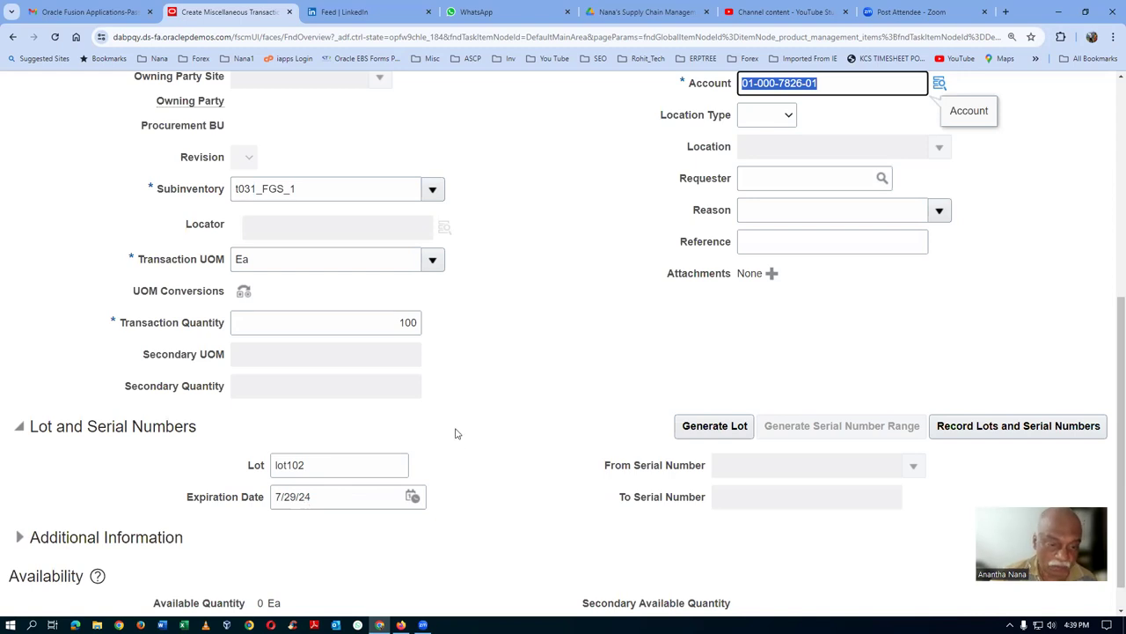
scroll(488, 424, up, 5)
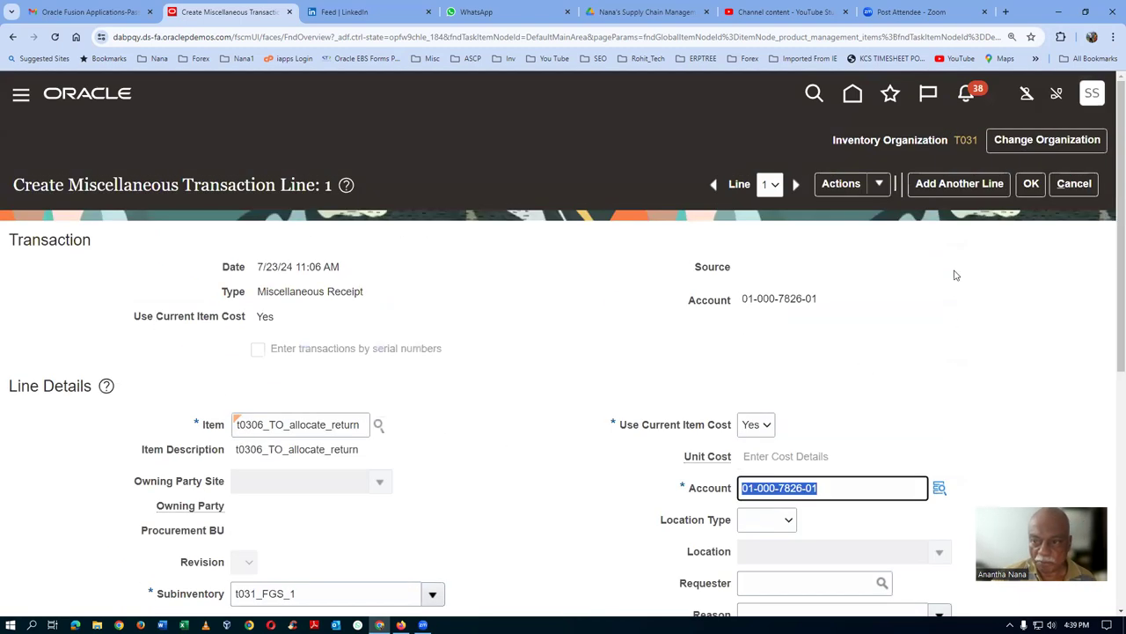
click(1030, 185)
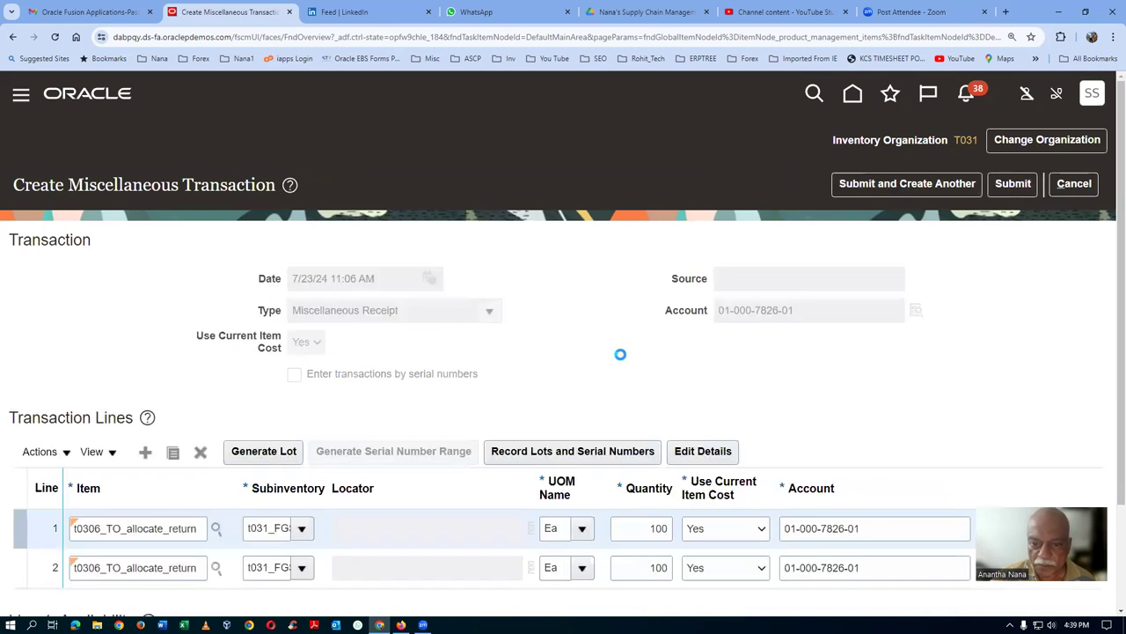
click(1022, 185)
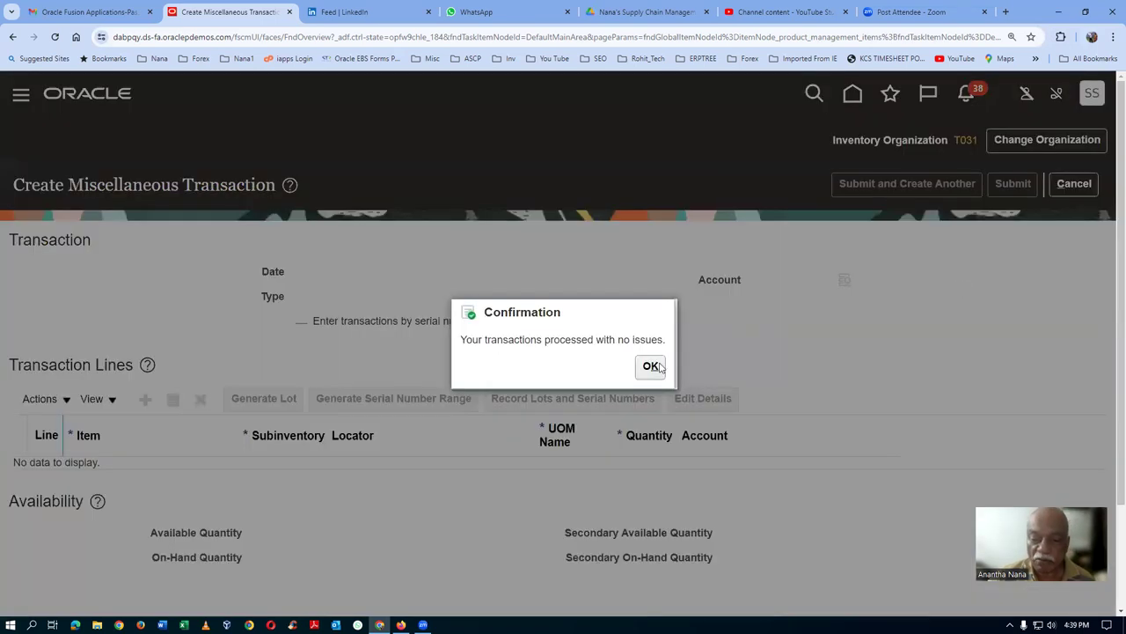
click(651, 366)
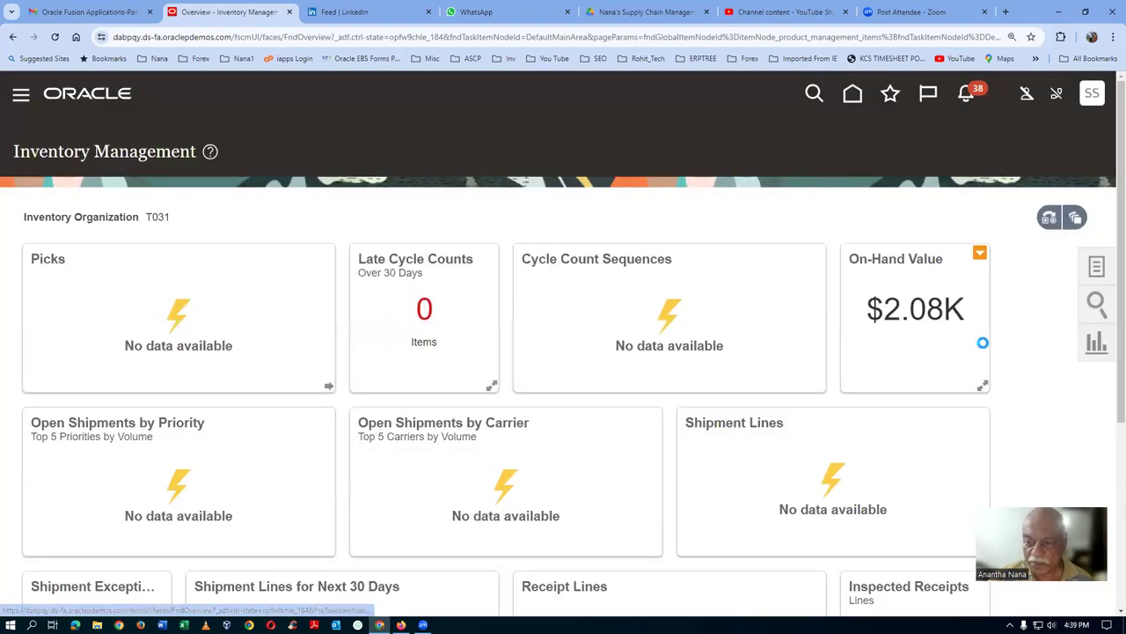
- Go to Setup and Maintenance, search the tasks for man%pick%rule and open Manage Picking Rules
click(1092, 99)
click(799, 364)
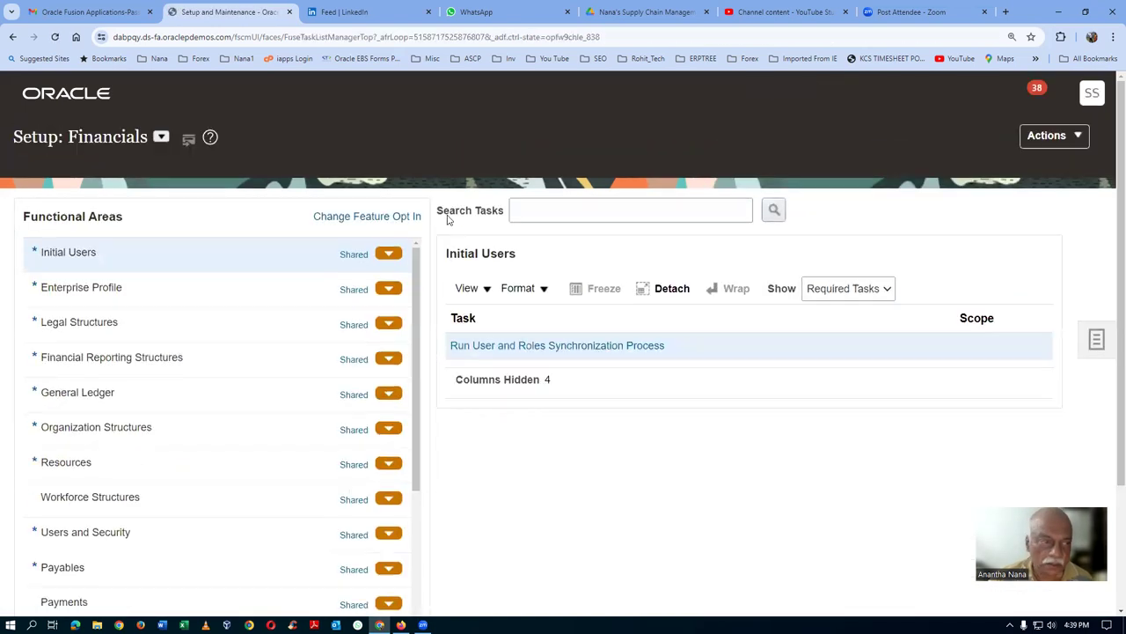
click(1092, 330)
click(985, 387)
text(man%pick%rule)
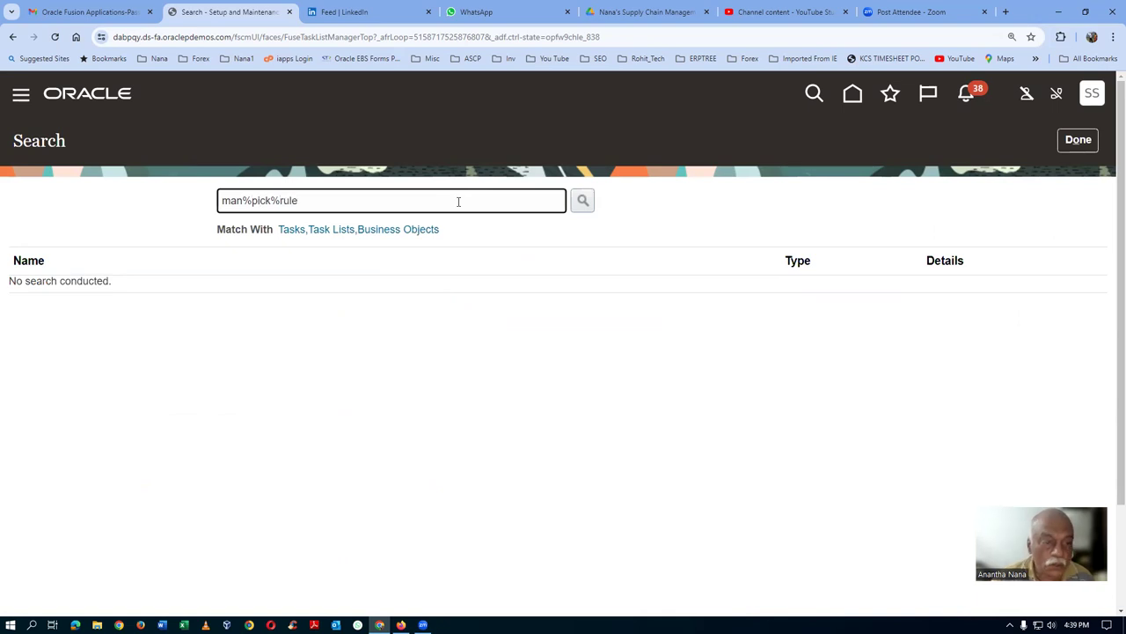
key(Return)
click(93, 369)
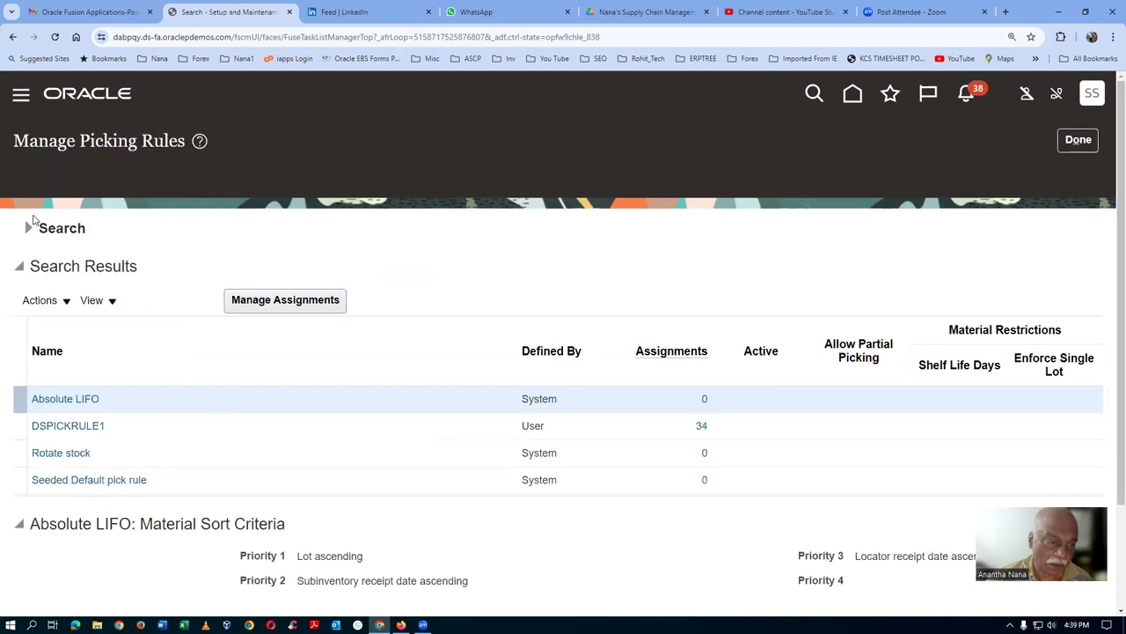
- Start a new picking rule with name and description t03_pick_1 and allow partial picking
click(145, 268)
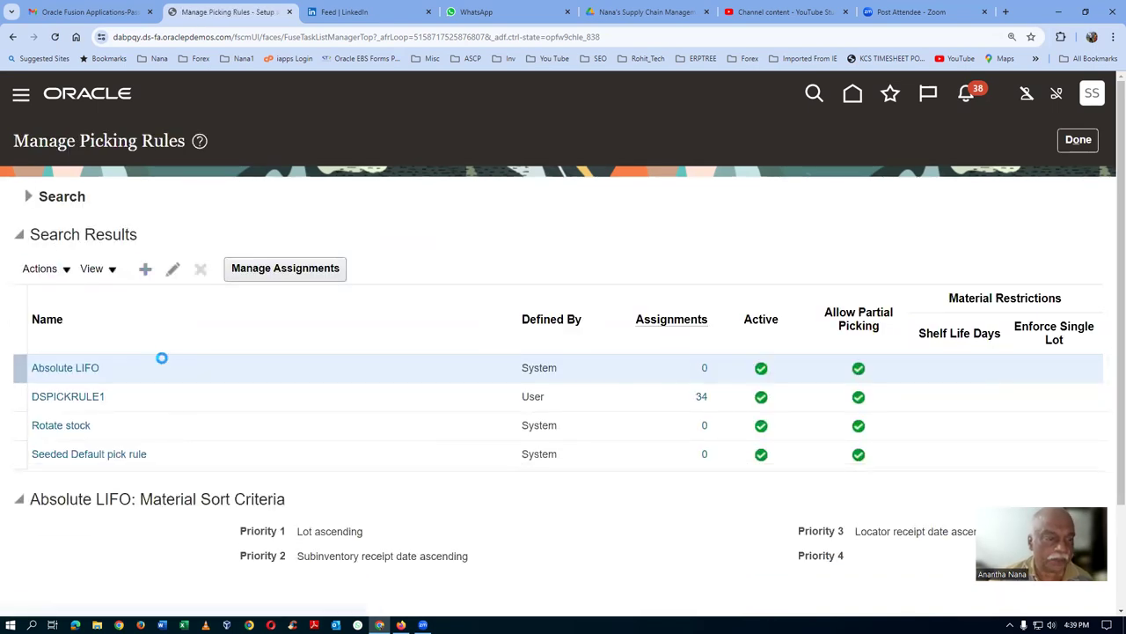
click(190, 237)
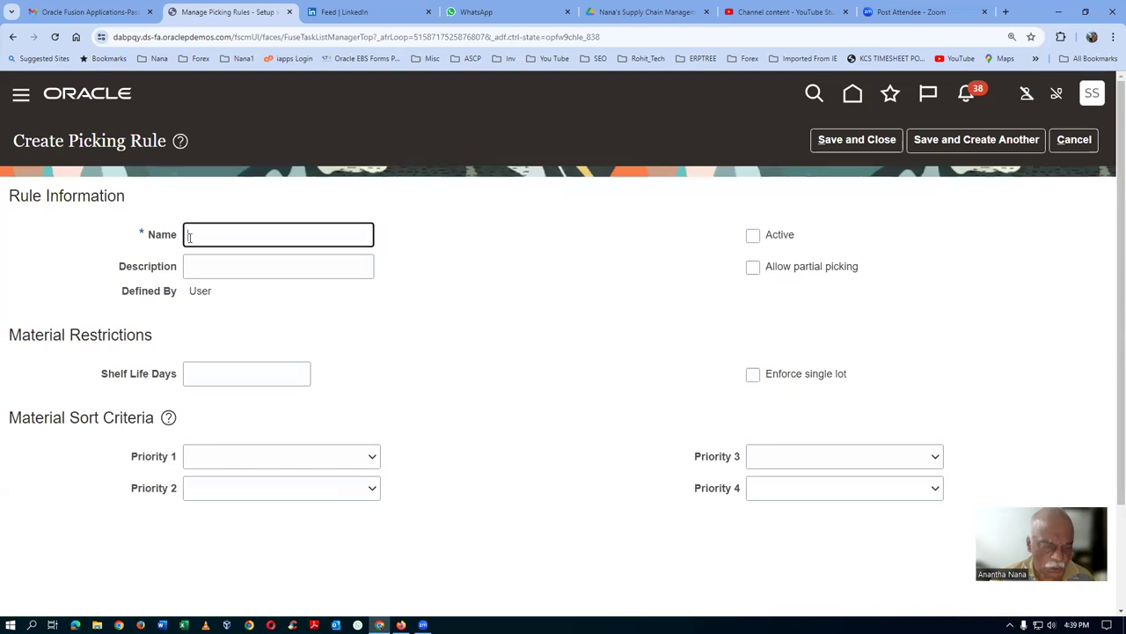
text(003_pick)
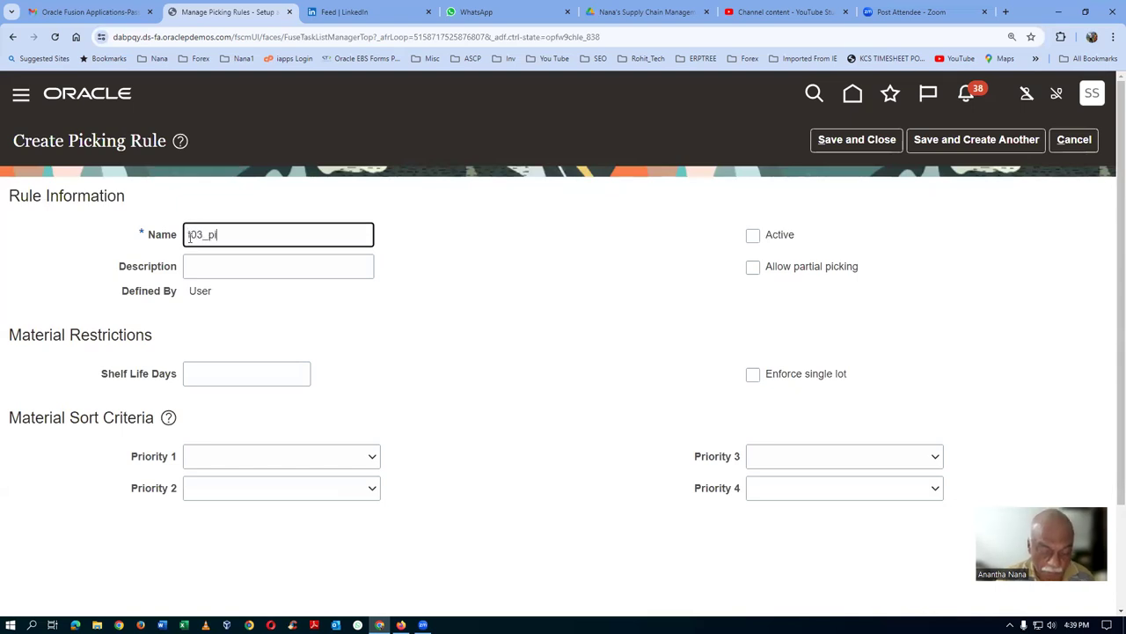
text(_1)
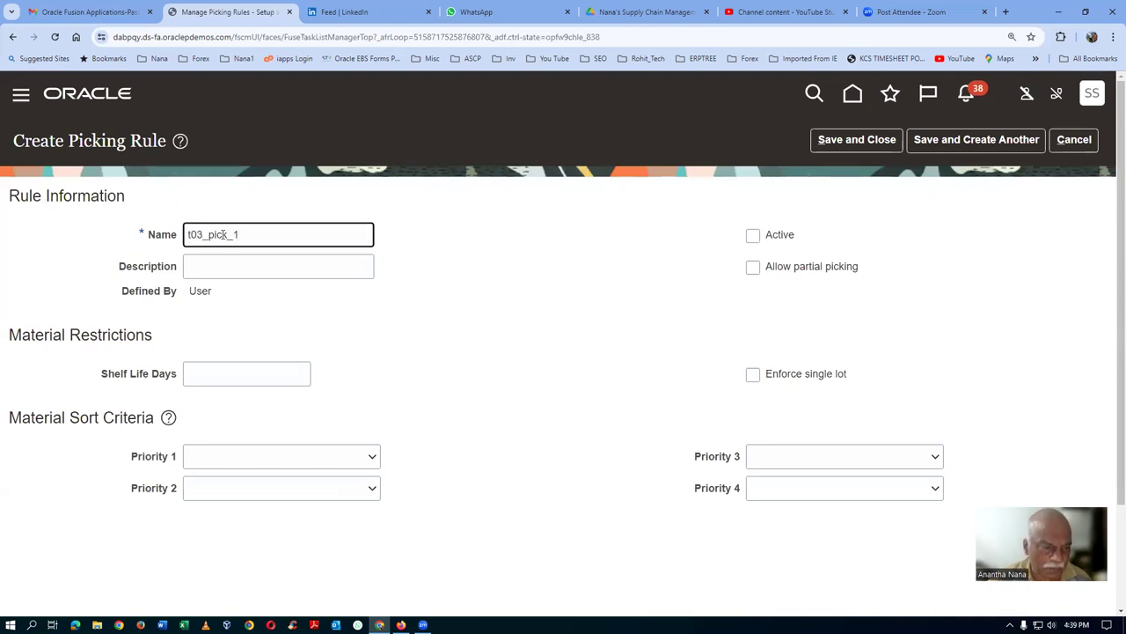
drag(254, 234, 146, 251)
key(ctrl+c)
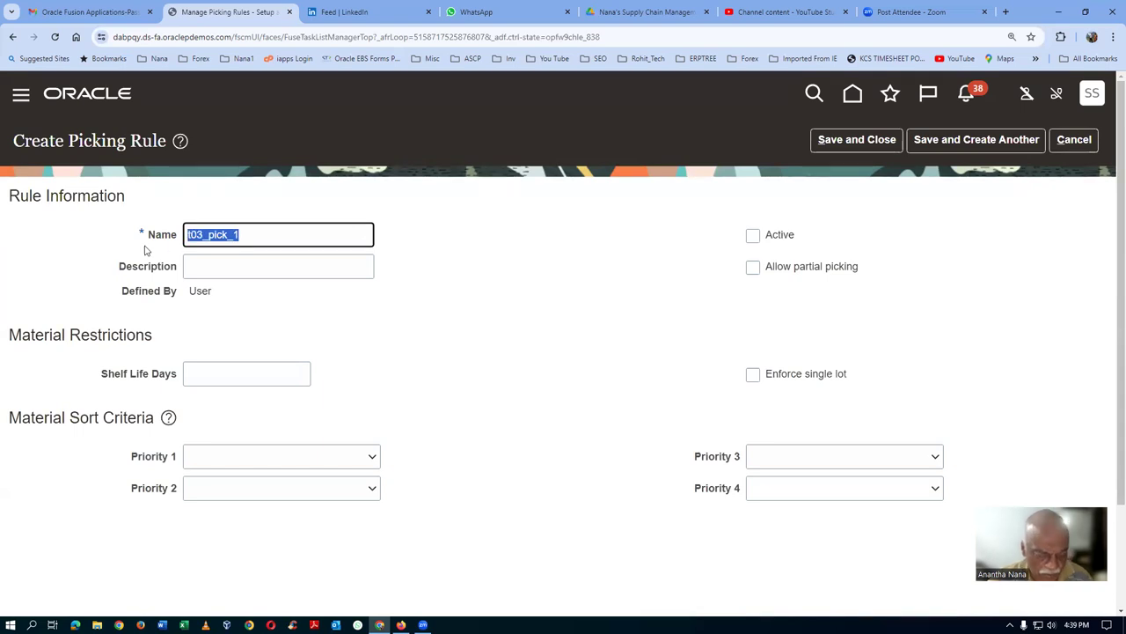
click(229, 262)
key(ctrl+v)
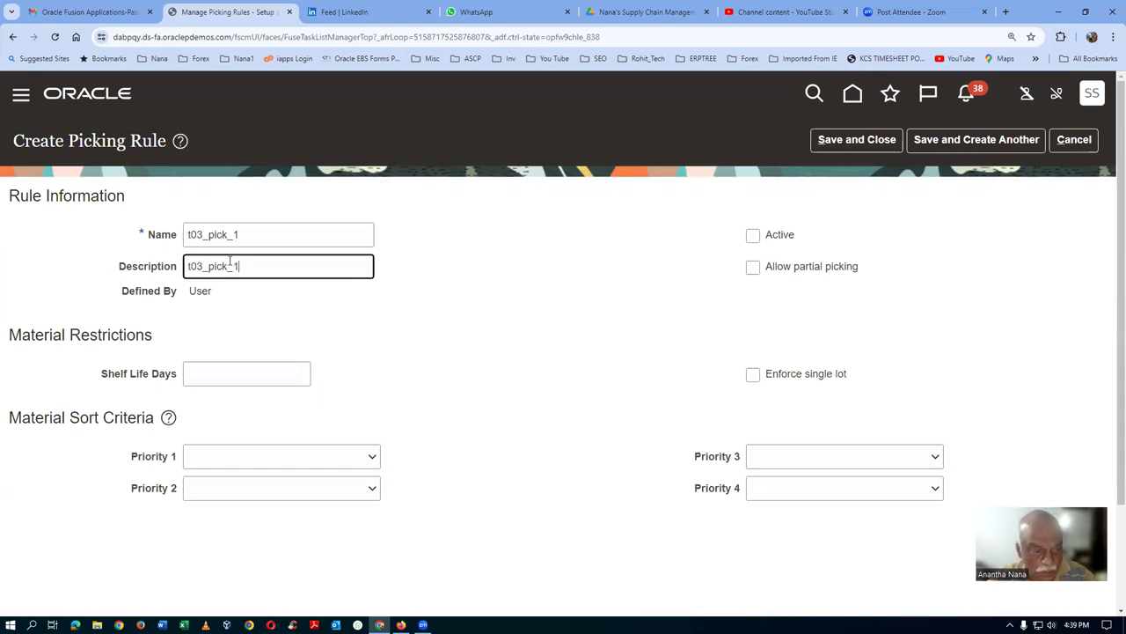
click(755, 270)
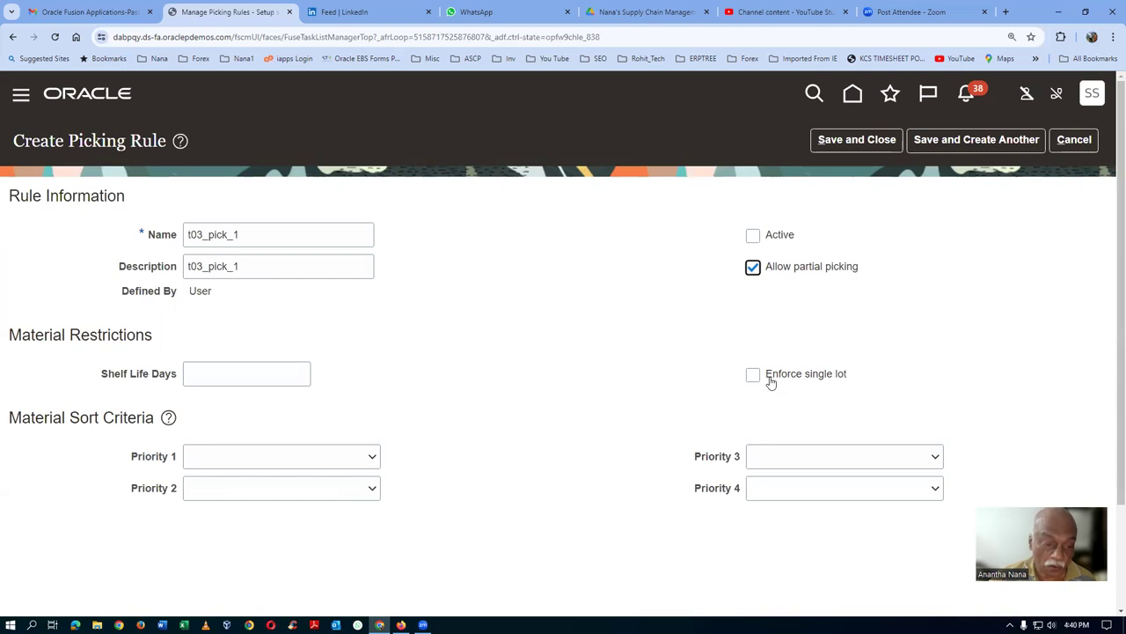
- Set Priority 1 of the material sort criteria to Lot FEFO, make the rule active, and save and close it
click(219, 372)
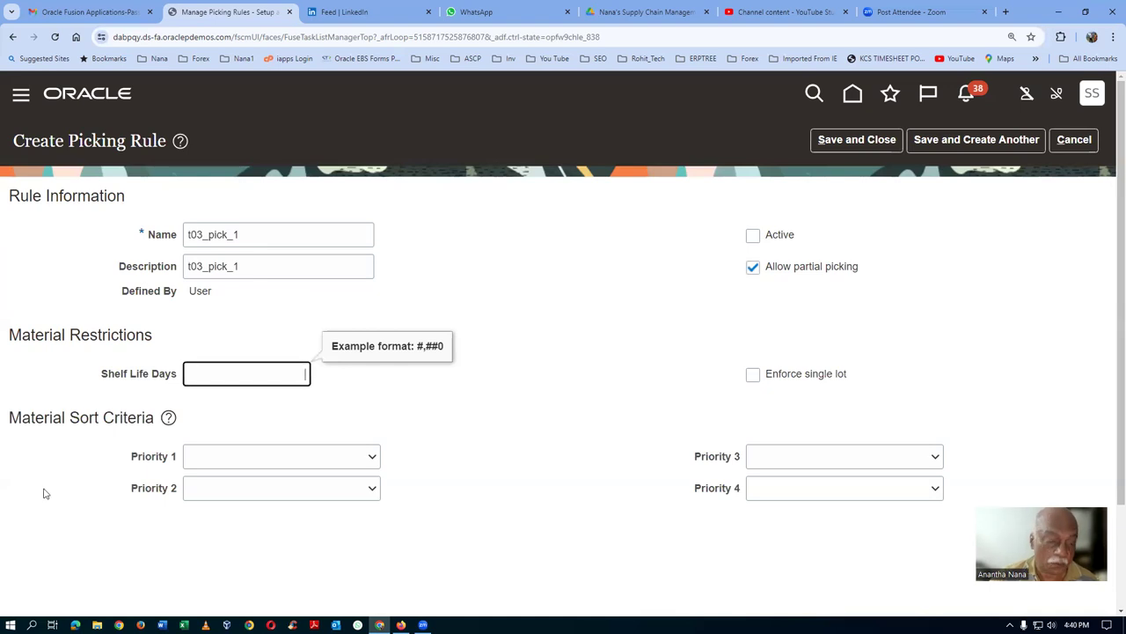
click(229, 463)
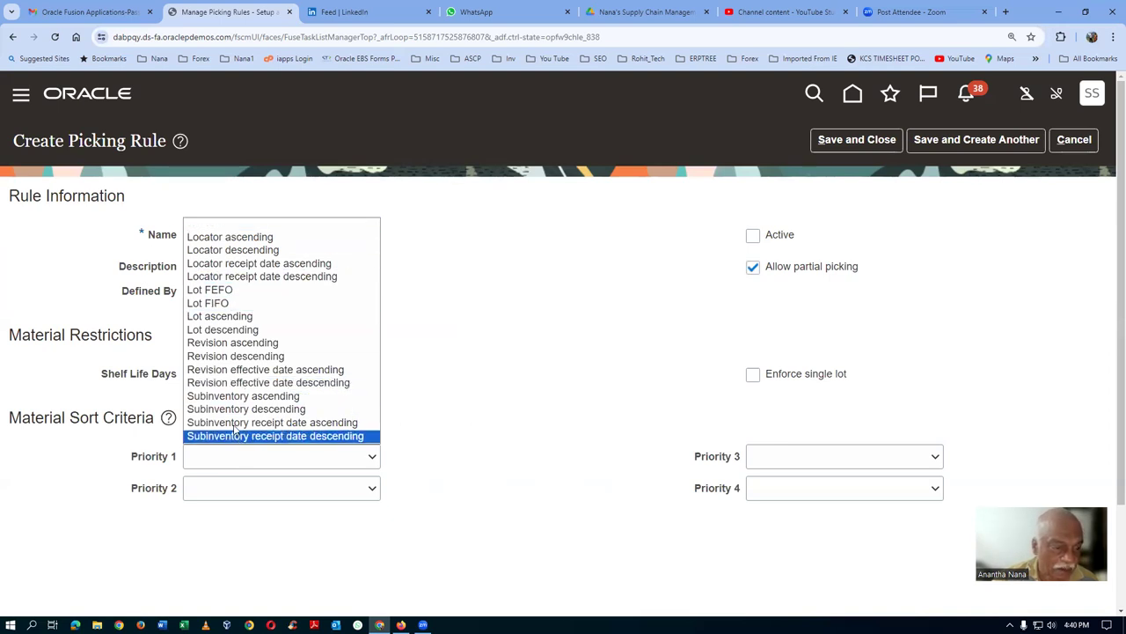
click(231, 290)
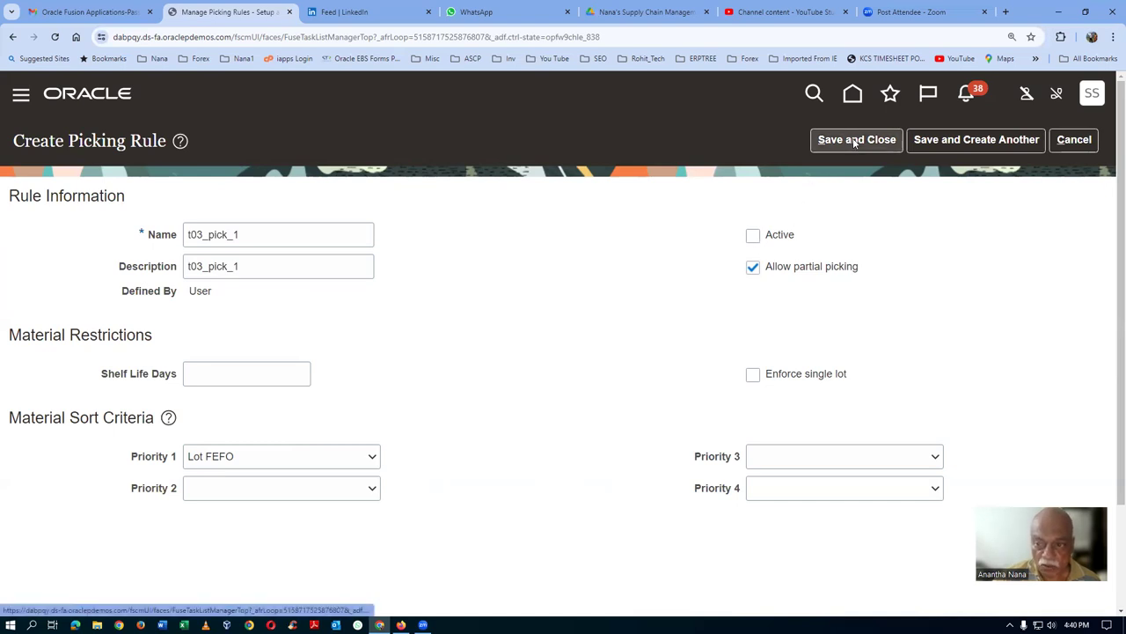
click(754, 235)
click(850, 141)
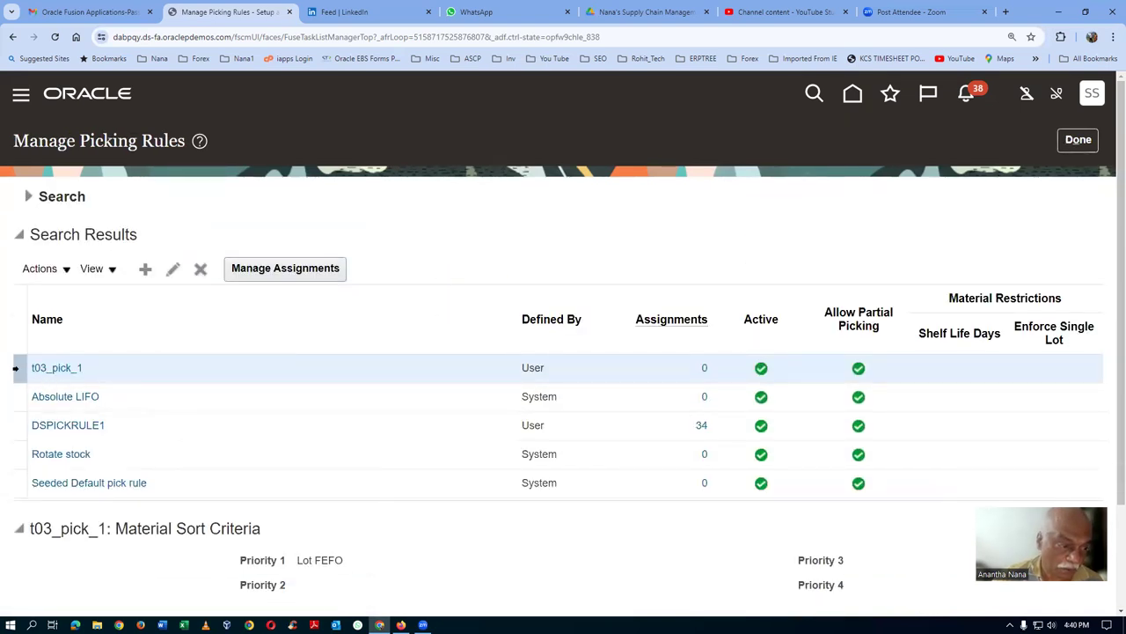
- Create a picking rule assignment for organization T031 with sequence 1 and picking rule t03_pick_1
click(302, 270)
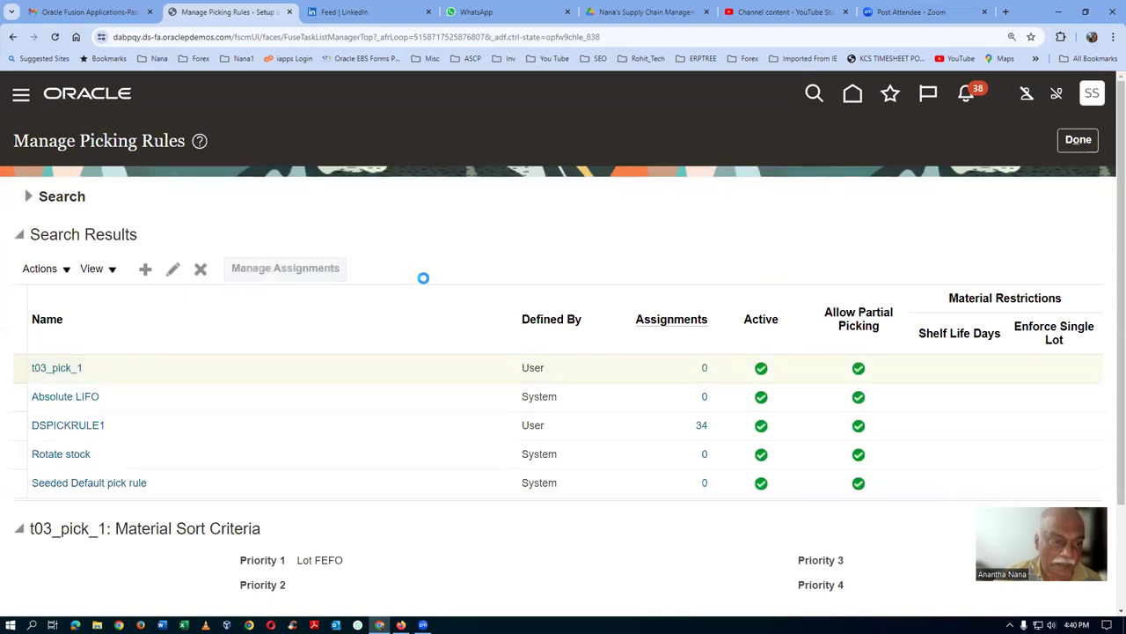
click(145, 270)
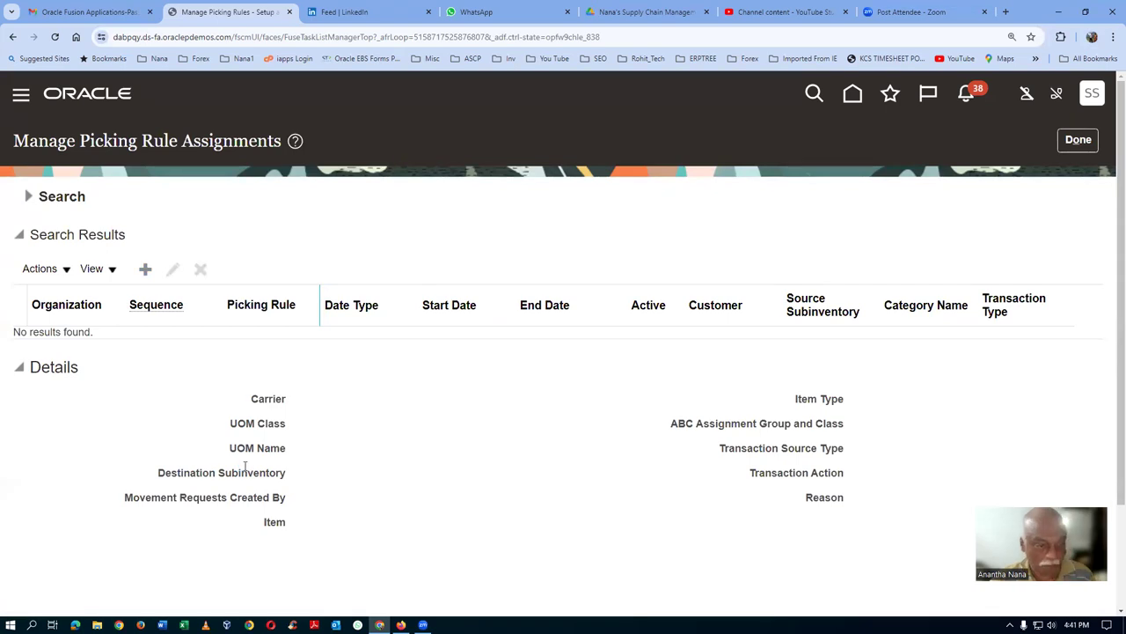
click(252, 241)
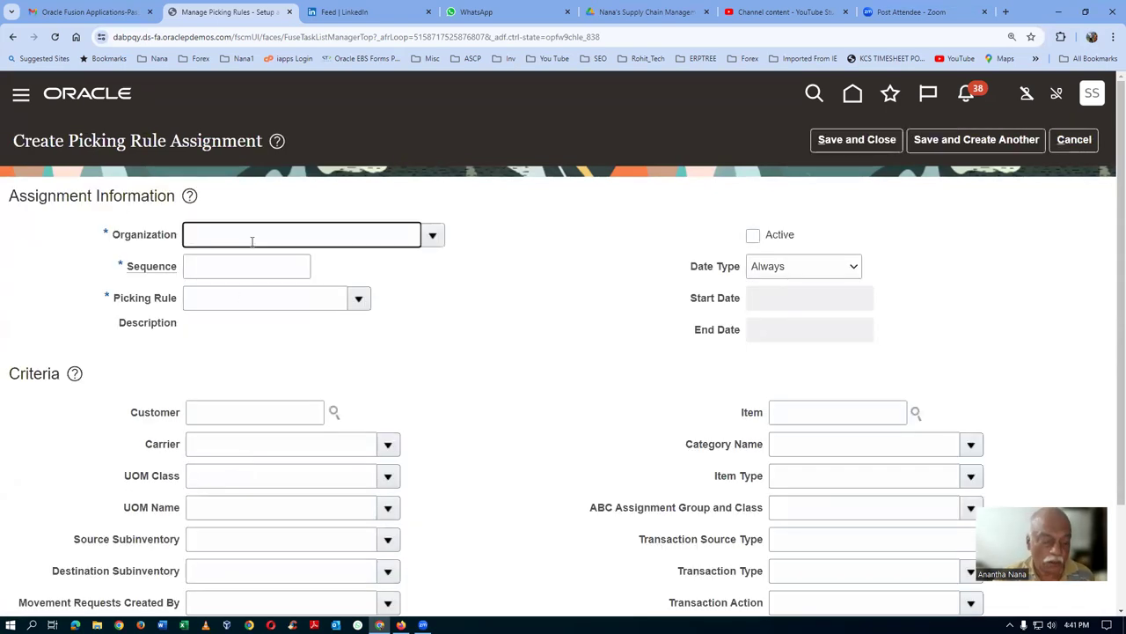
text(T031)
key(Tab)
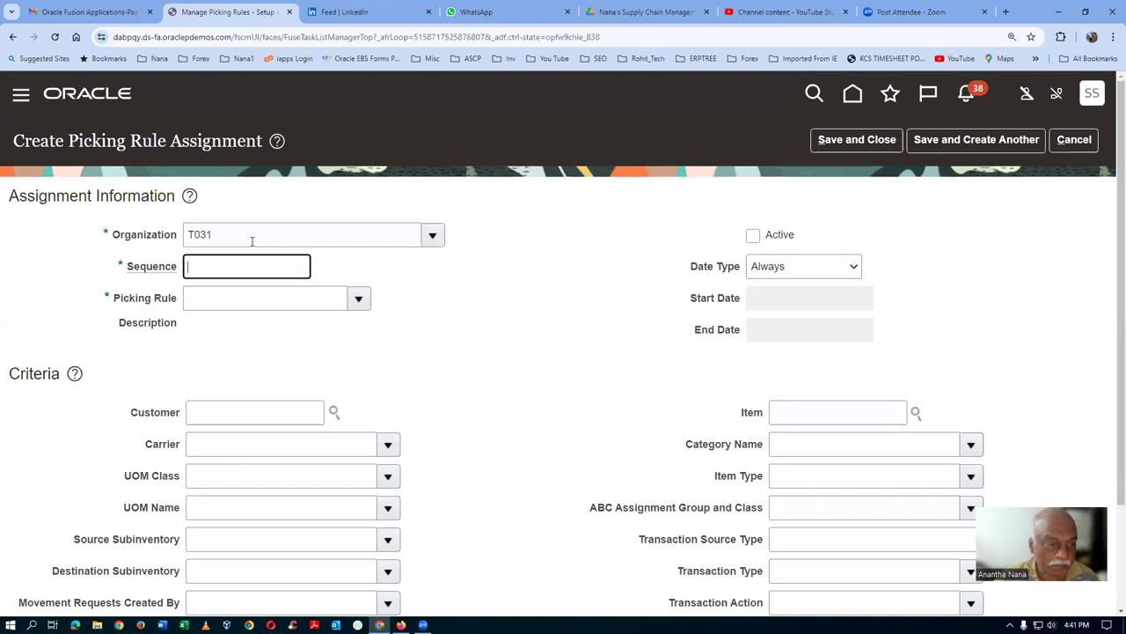
click(227, 301)
text(t03)
key(Tab)
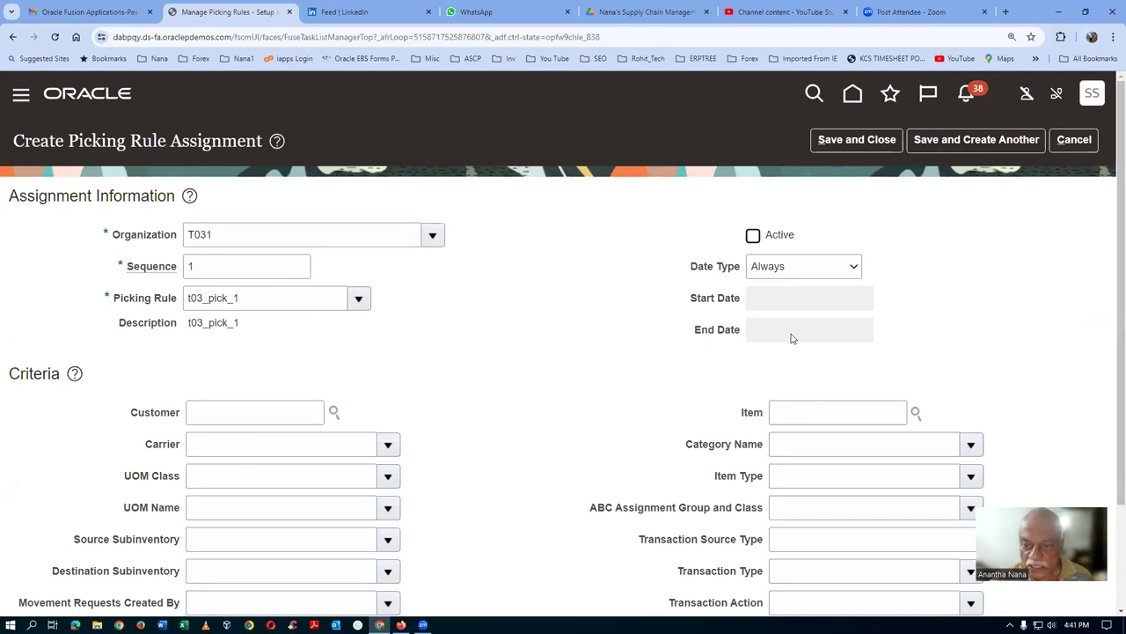
- Restrict the assignment's criteria to item t0306_TO_allocate_return
click(788, 415)
text(t0306)
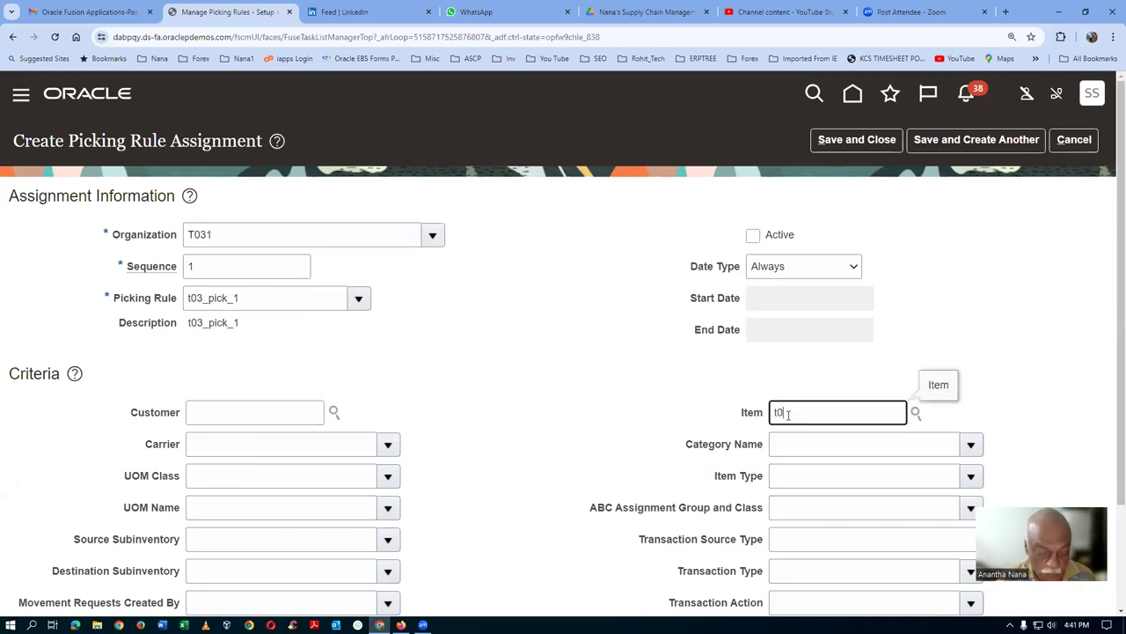
key(Tab)
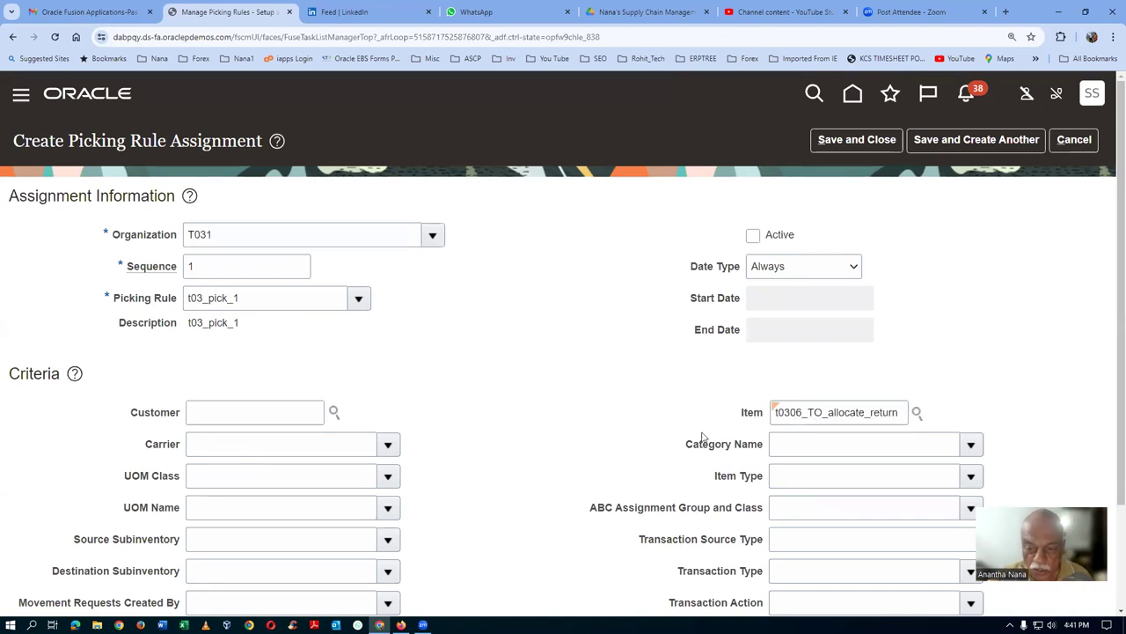
- Review the assignment's available criteria, such as destination subinventory, item and transaction source type
scroll(405, 451, down, 2)
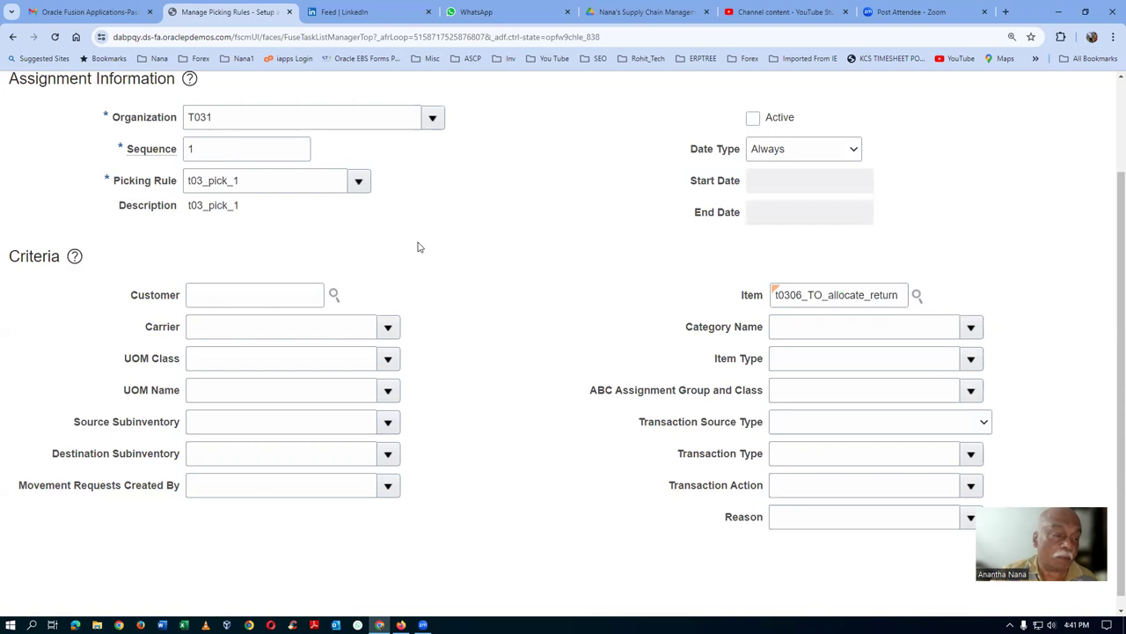
scroll(417, 247, up, 2)
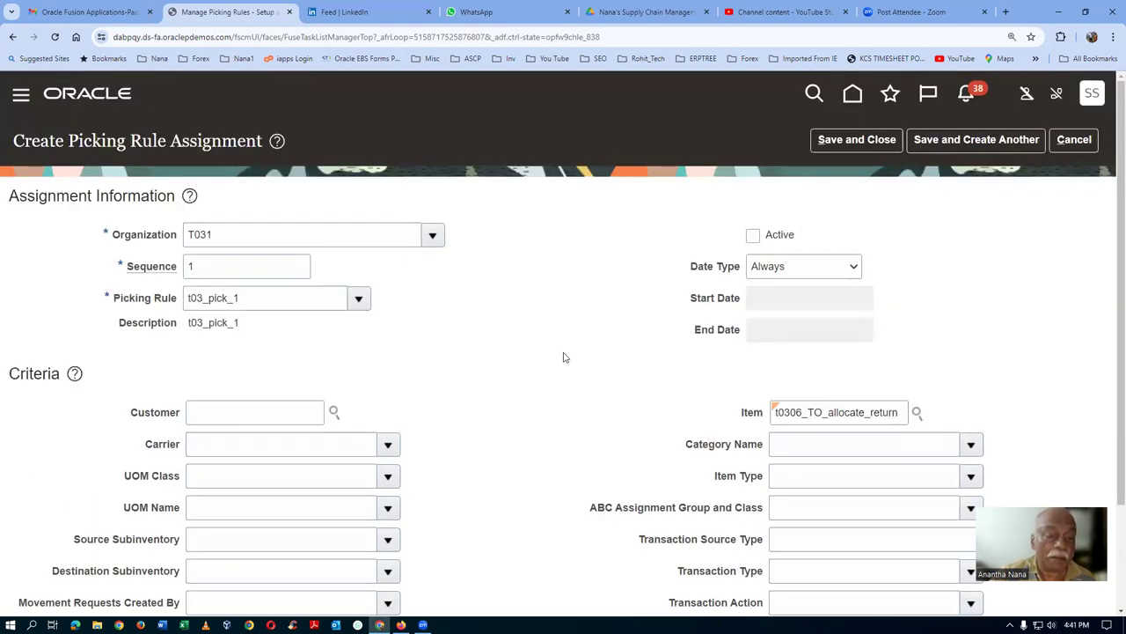
scroll(564, 355, down, 2)
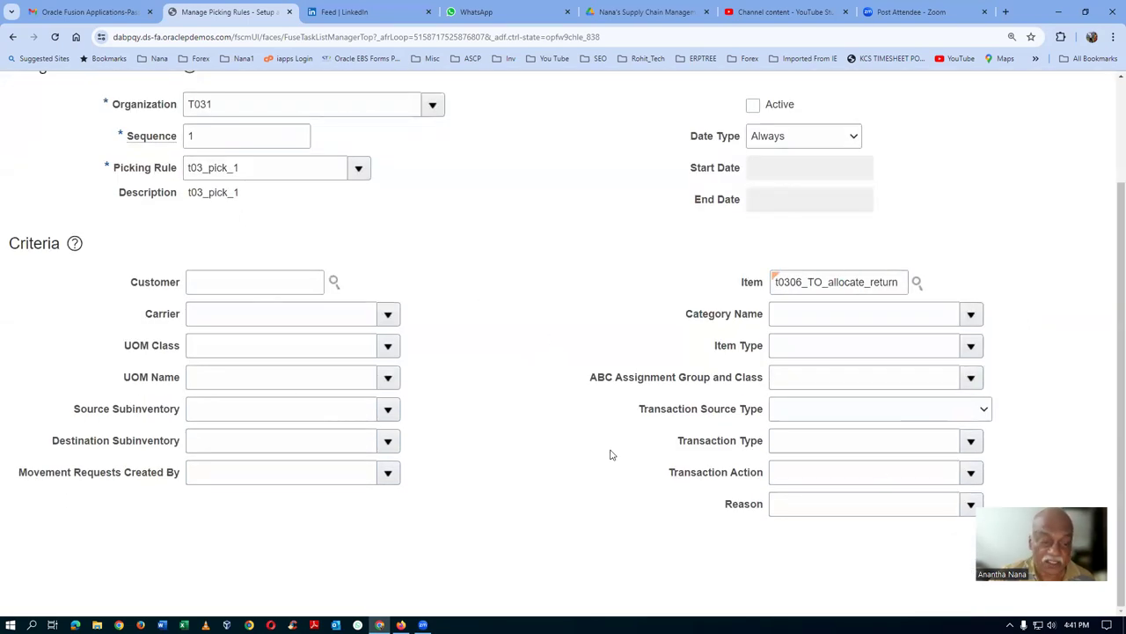
click(202, 445)
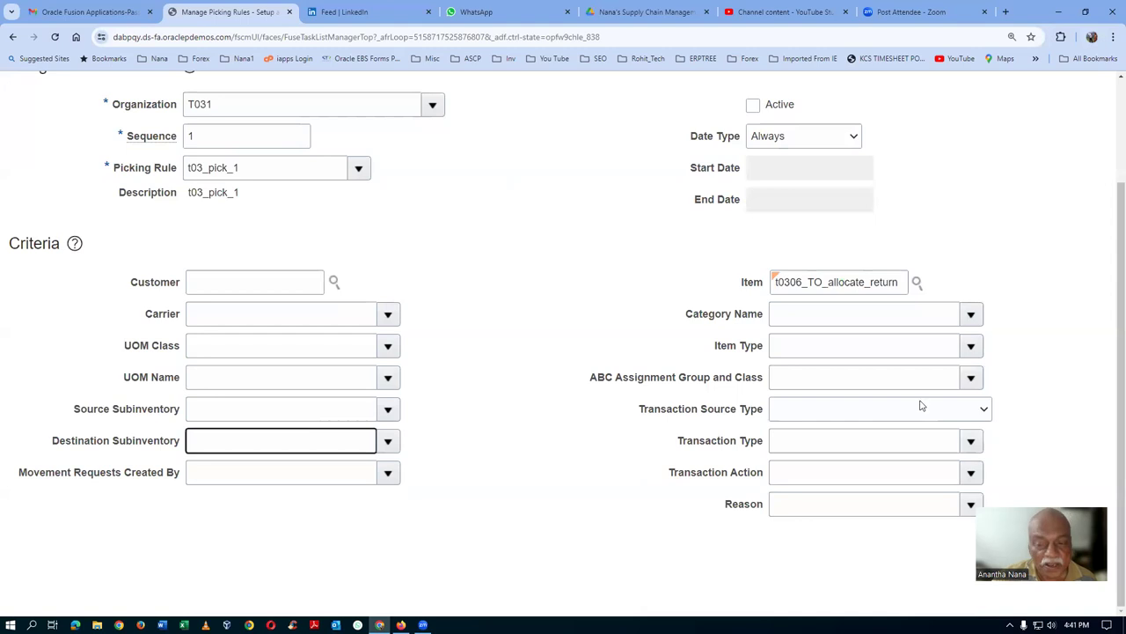
click(883, 281)
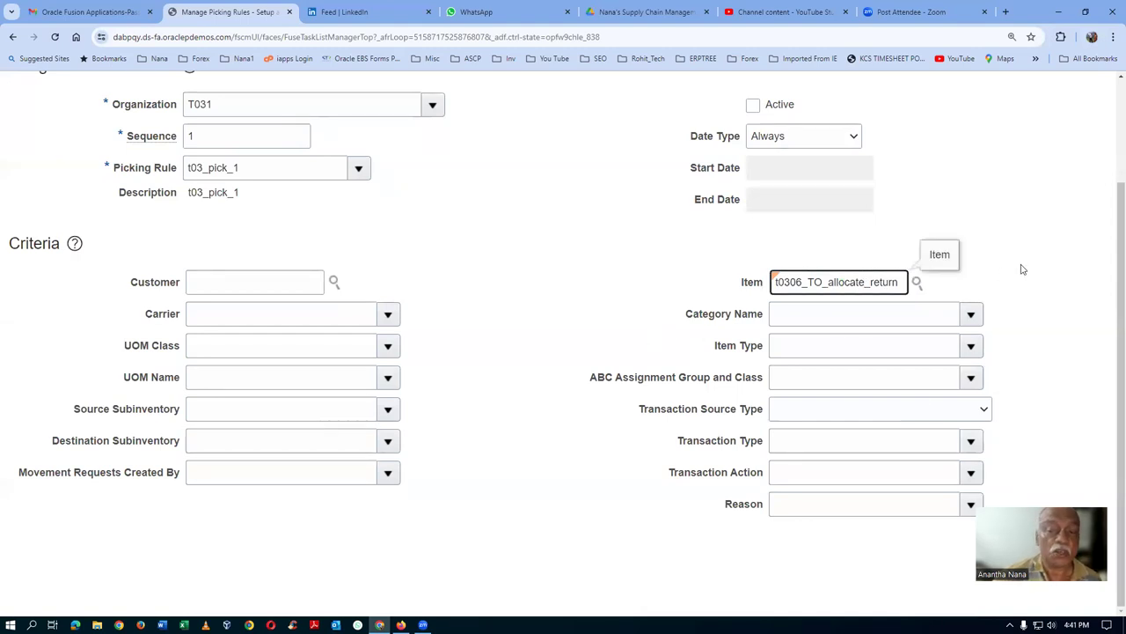
scroll(1023, 271, up, 3)
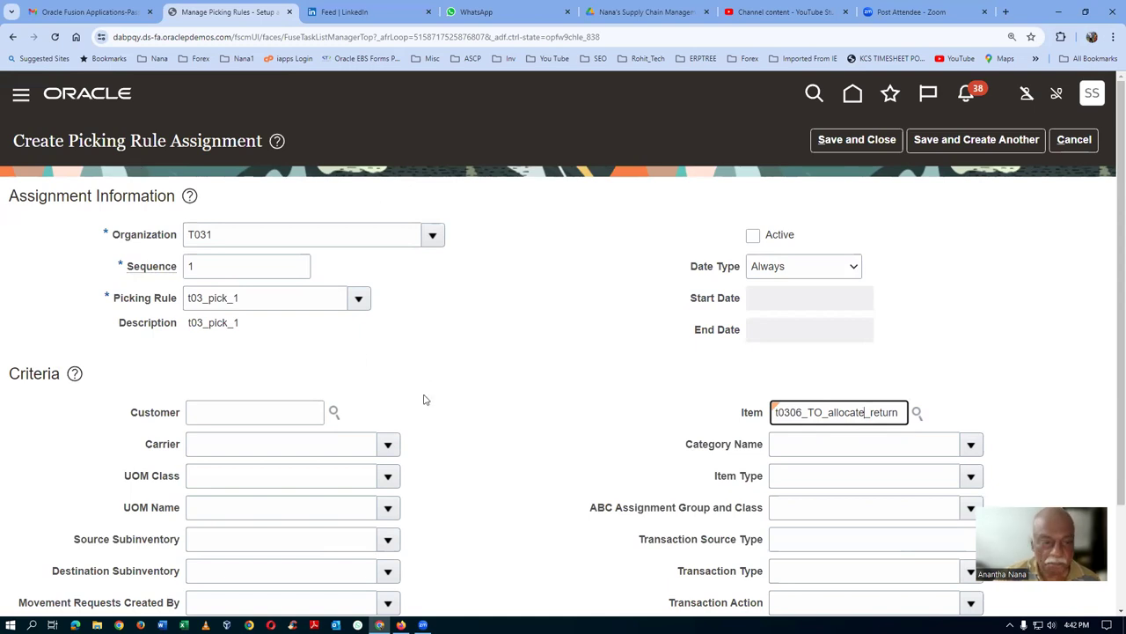
scroll(431, 427, down, 2)
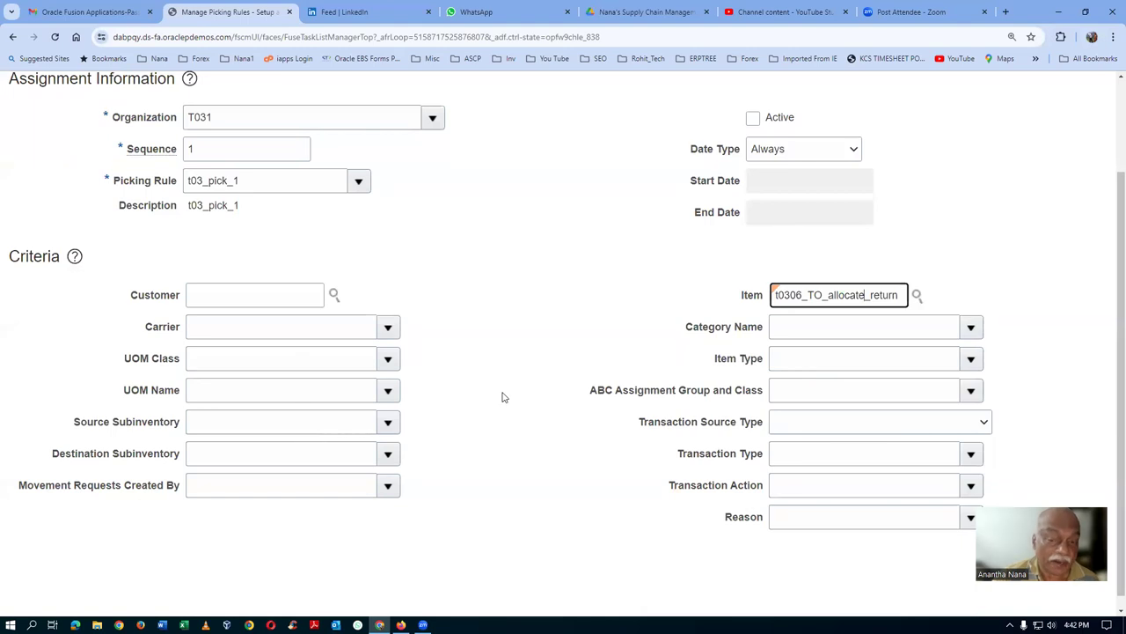
scroll(503, 396, up, 2)
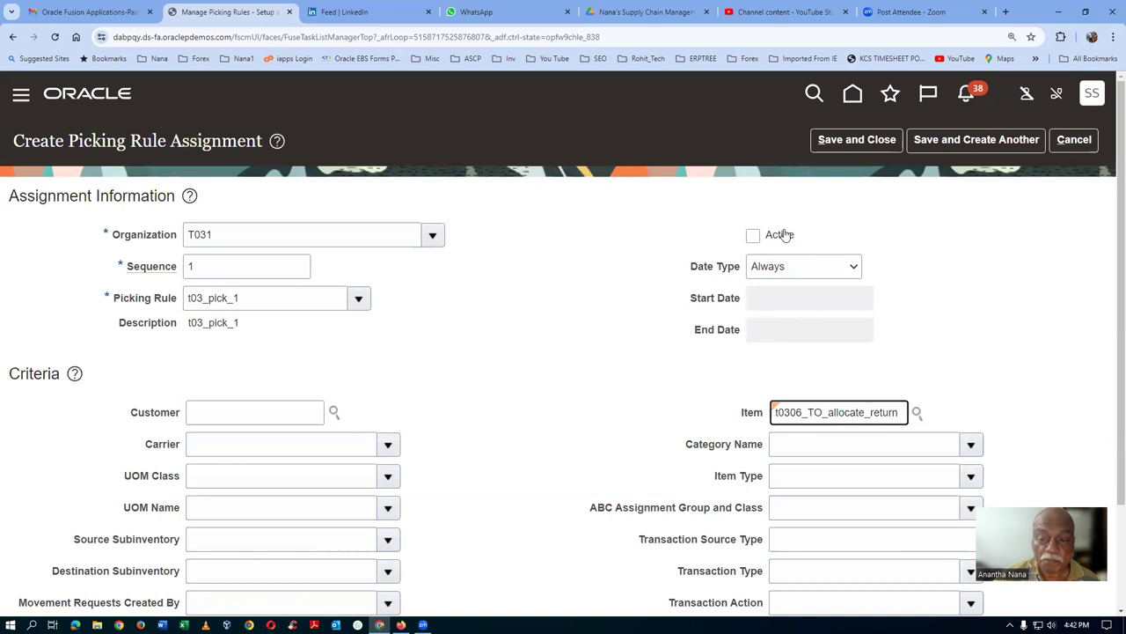
- Make the picking rule assignment active, and save and close it
click(753, 235)
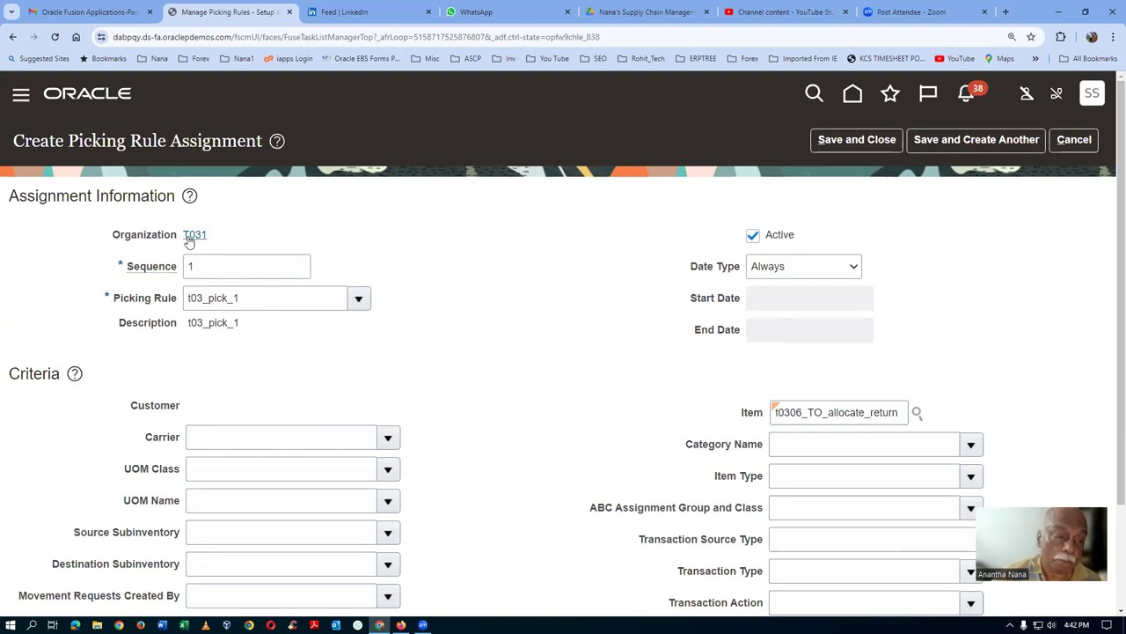
mouse_move(195, 236)
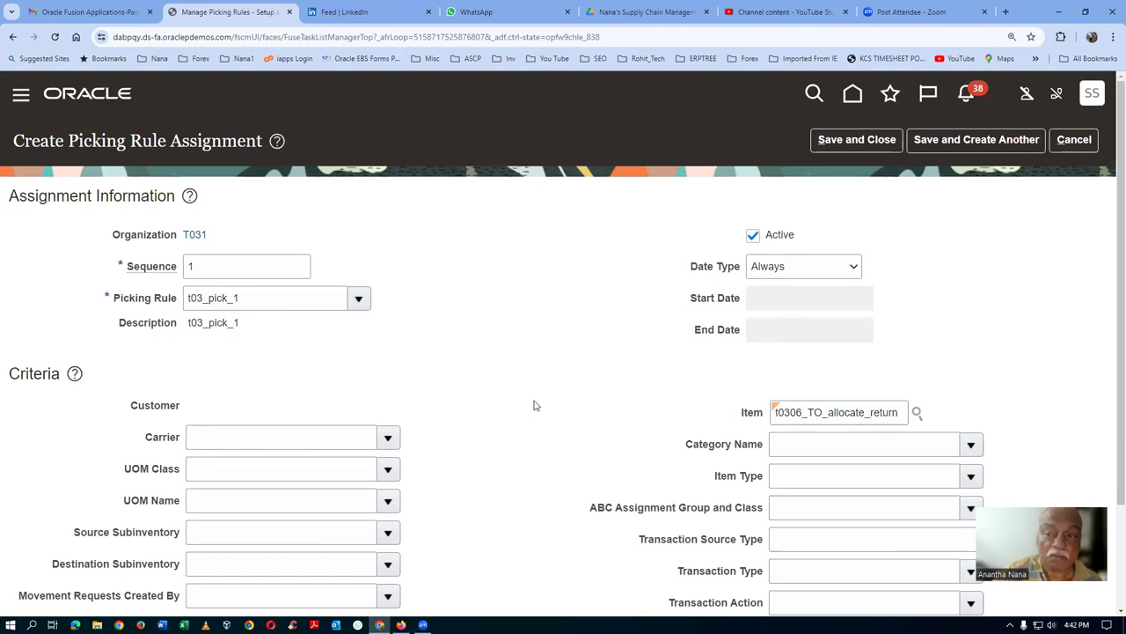
click(857, 141)
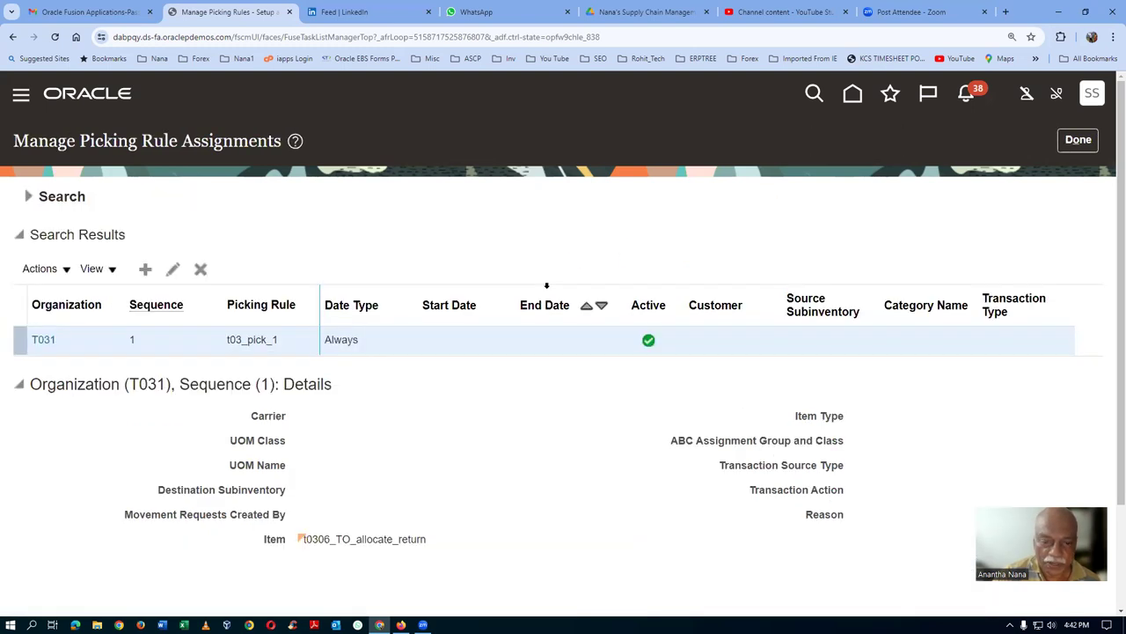
- Return to the picking rules list, open t03_pick_1 for editing to review its settings, and save and close it
click(1079, 139)
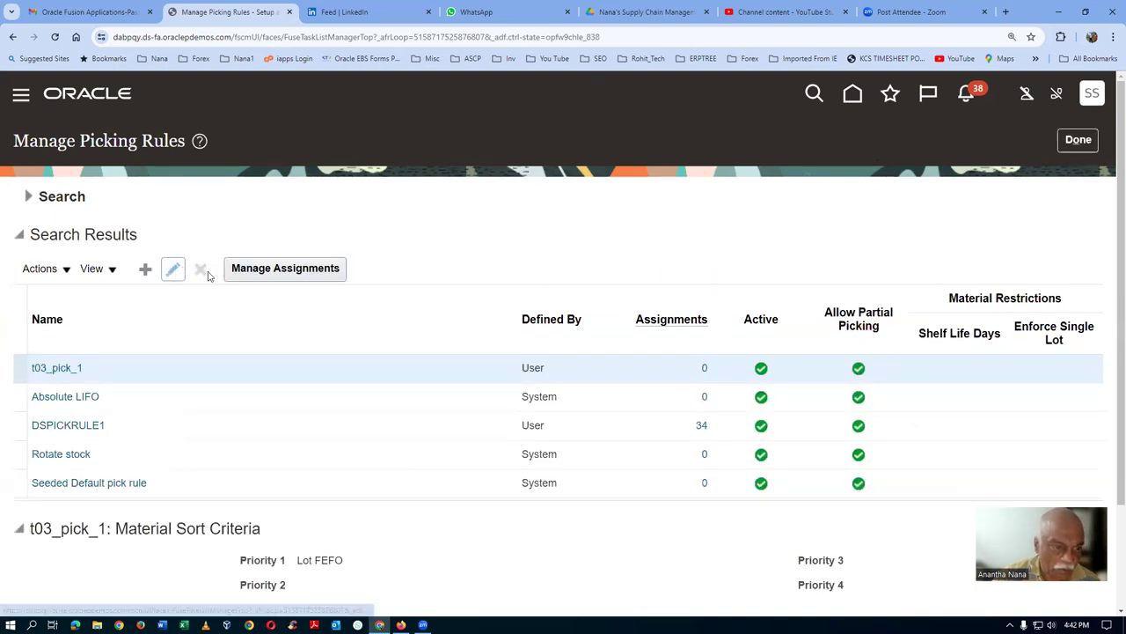
click(173, 269)
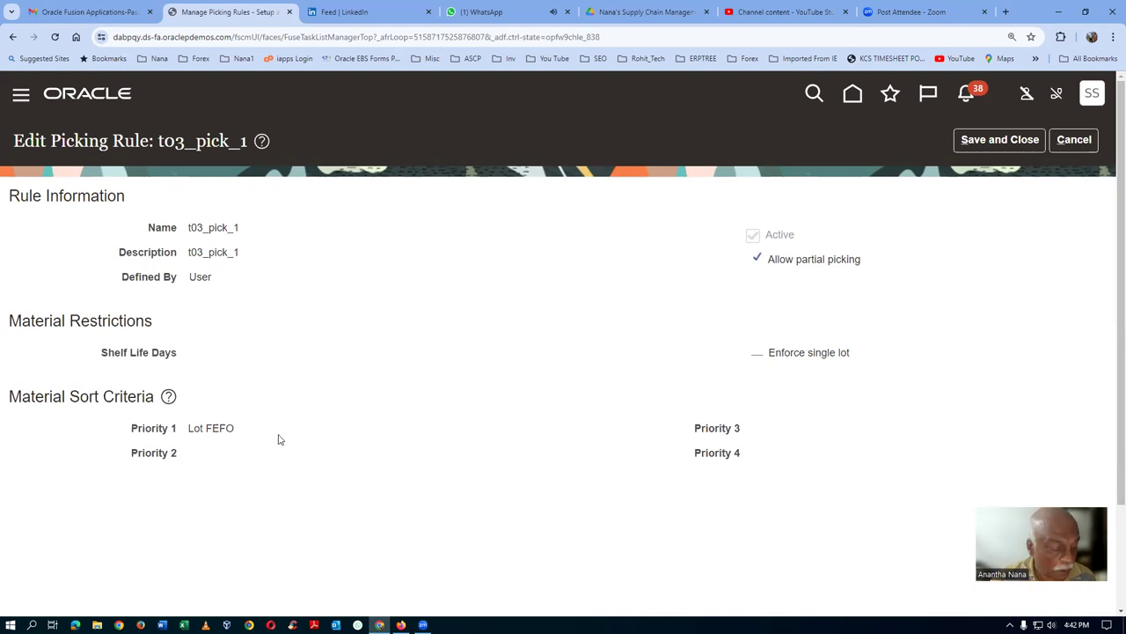
click(1010, 143)
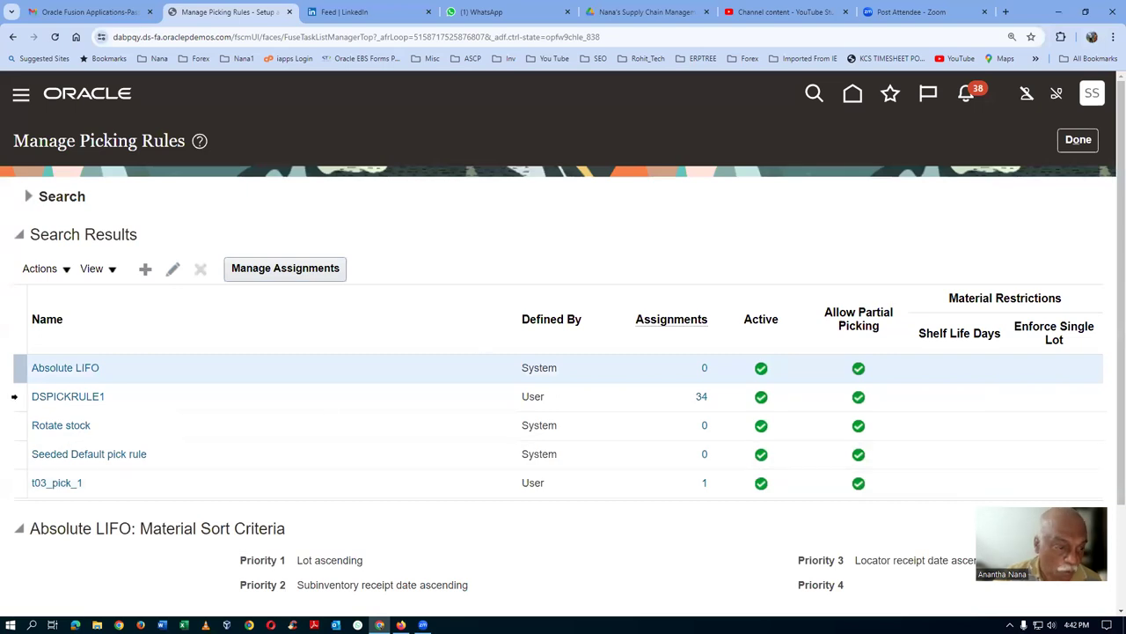
- Start a new picking rule with name and description t03_return_pick
click(148, 272)
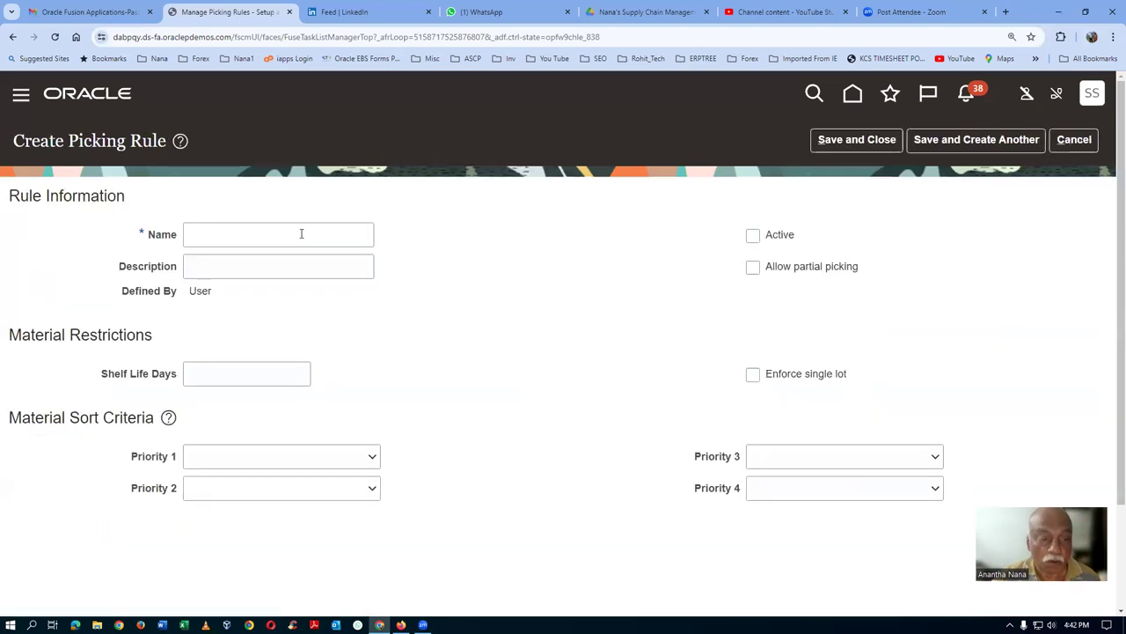
text(t03)
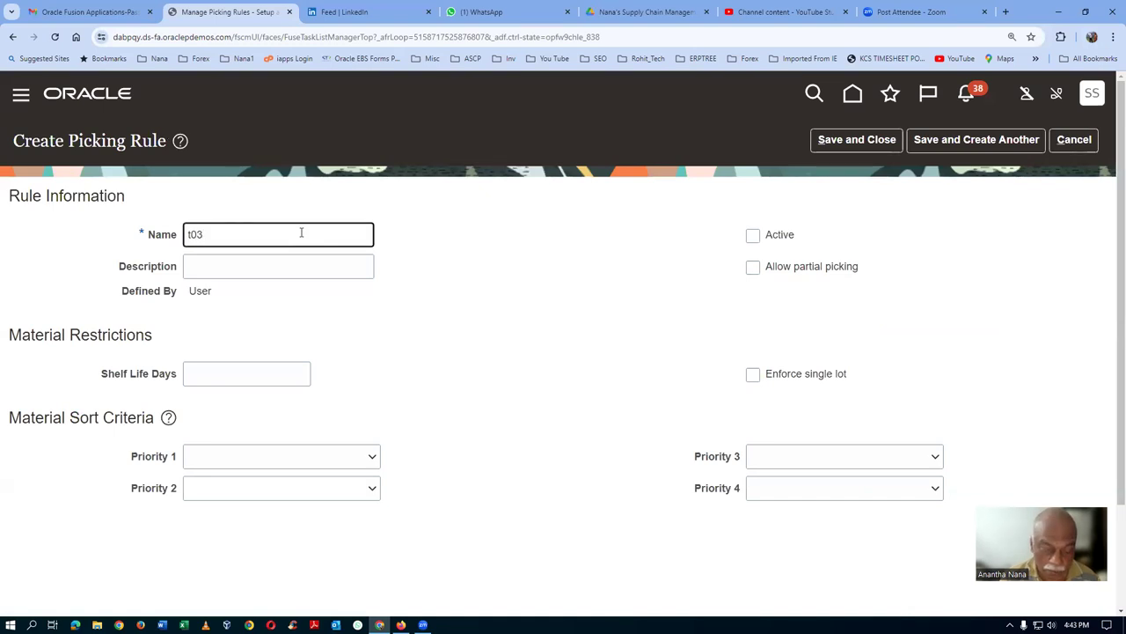
text(_retu)
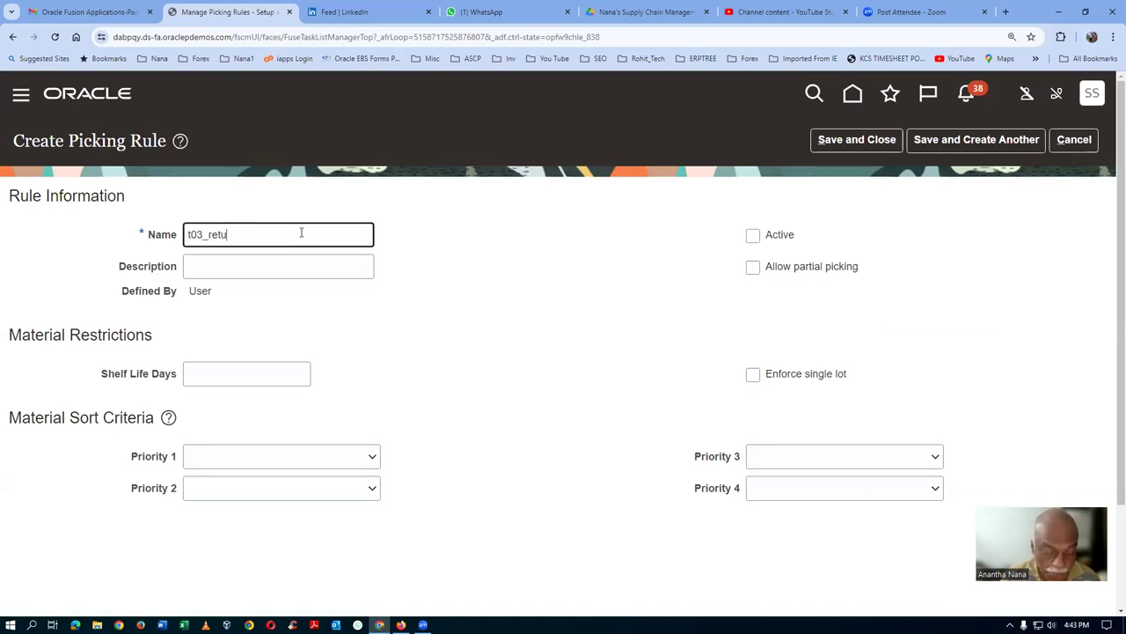
text(rn_pick)
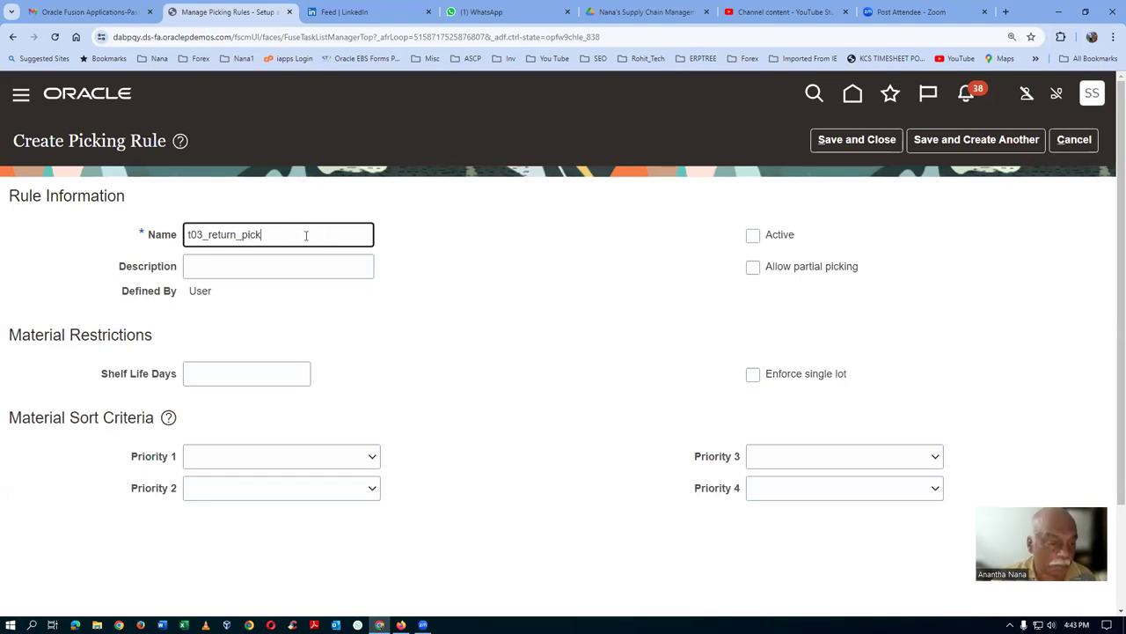
drag(306, 235, 2, 251)
key(ctrl+c)
click(202, 268)
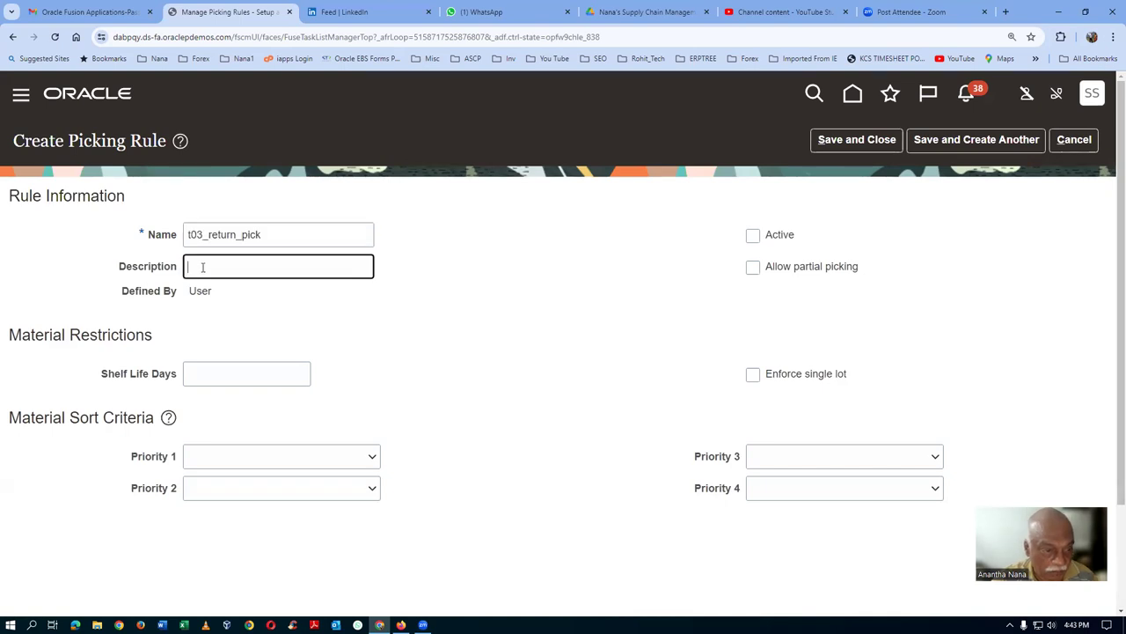
key(ctrl+v)
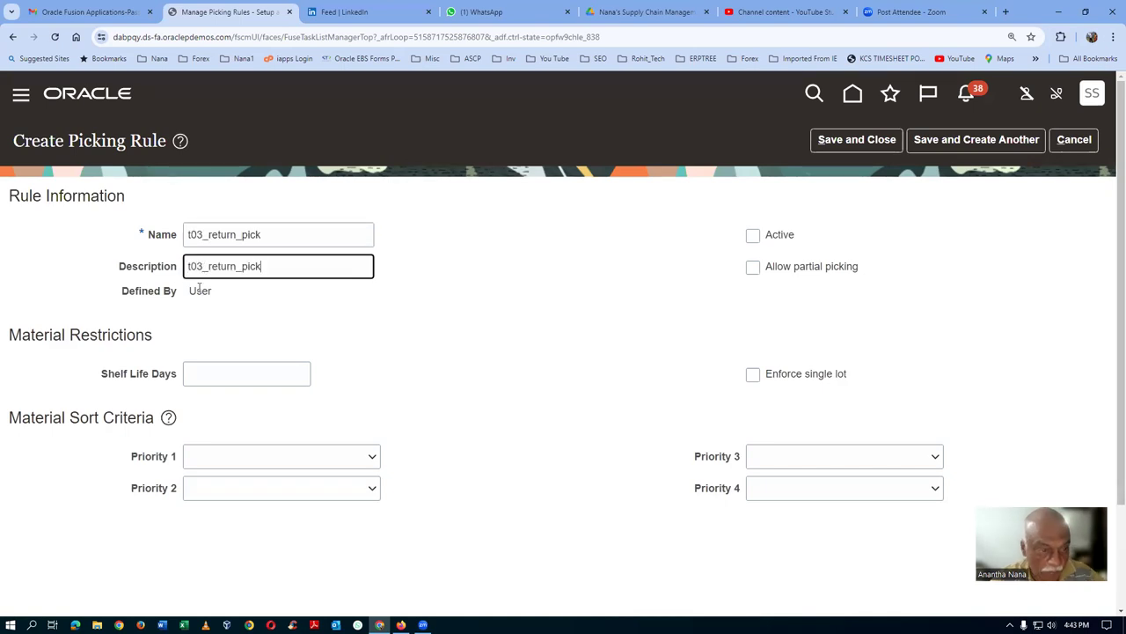
- Make the rule active with partial picking allowed and Lot ascending as Priority 1, and save and close it
click(753, 236)
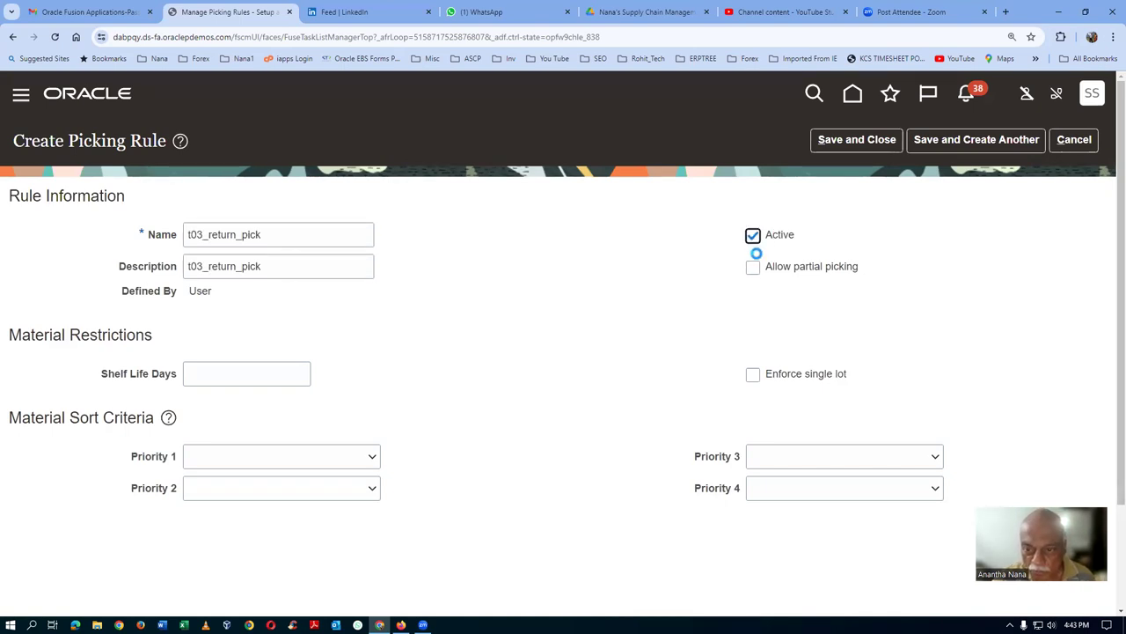
click(753, 268)
click(214, 461)
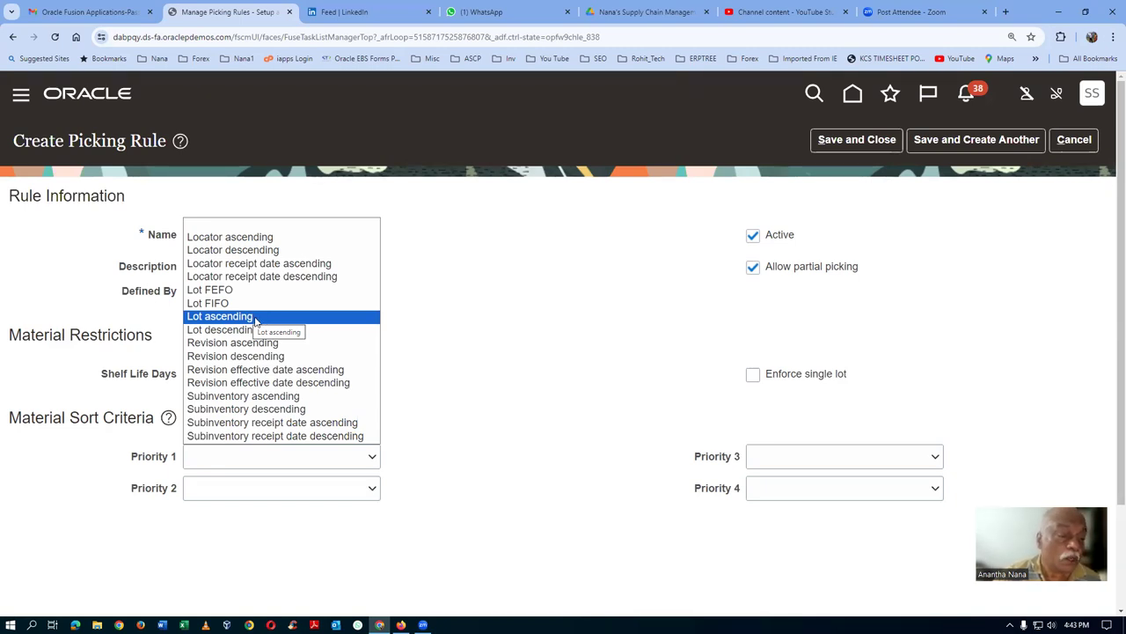
click(268, 317)
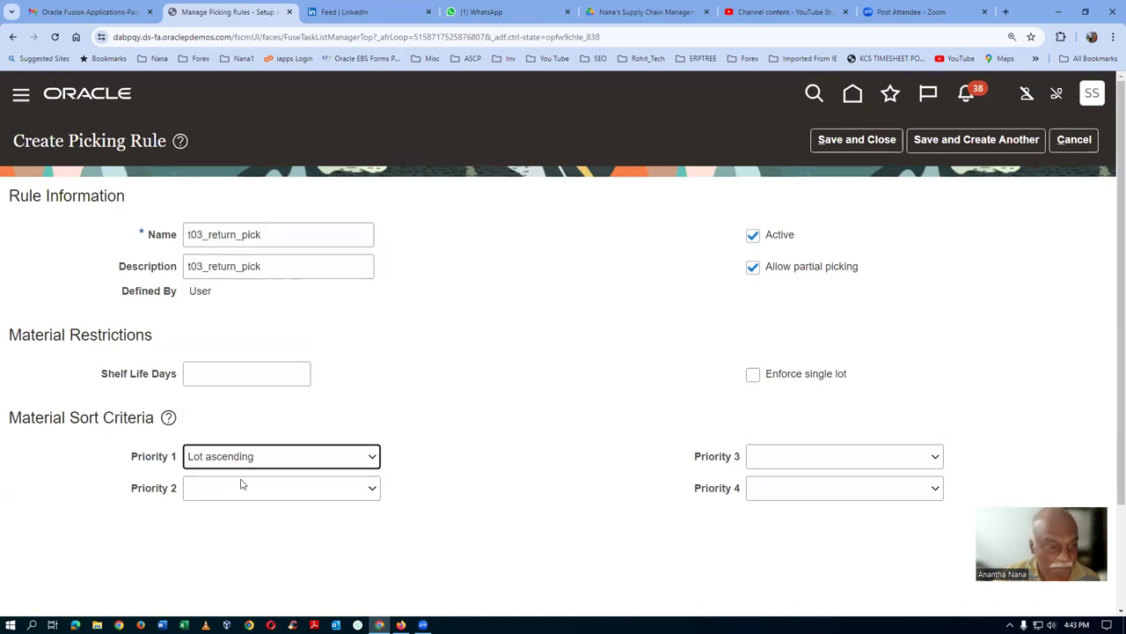
click(864, 143)
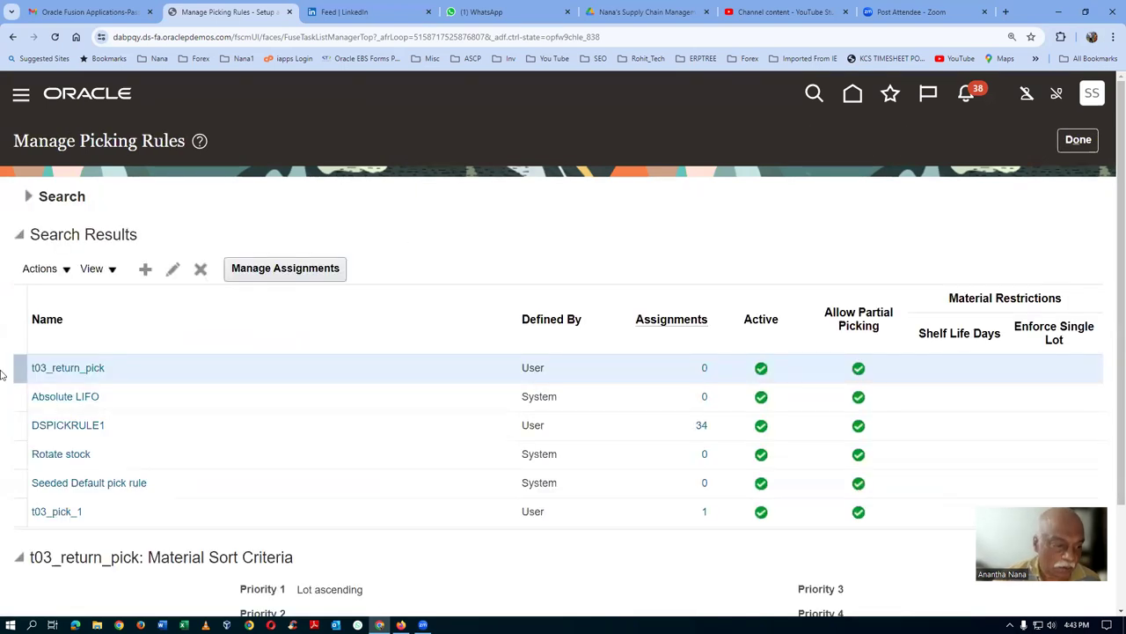
- Start a new picking rule assignment for organization T032 with sequence 1 and picking rule t03_return_pick
click(302, 271)
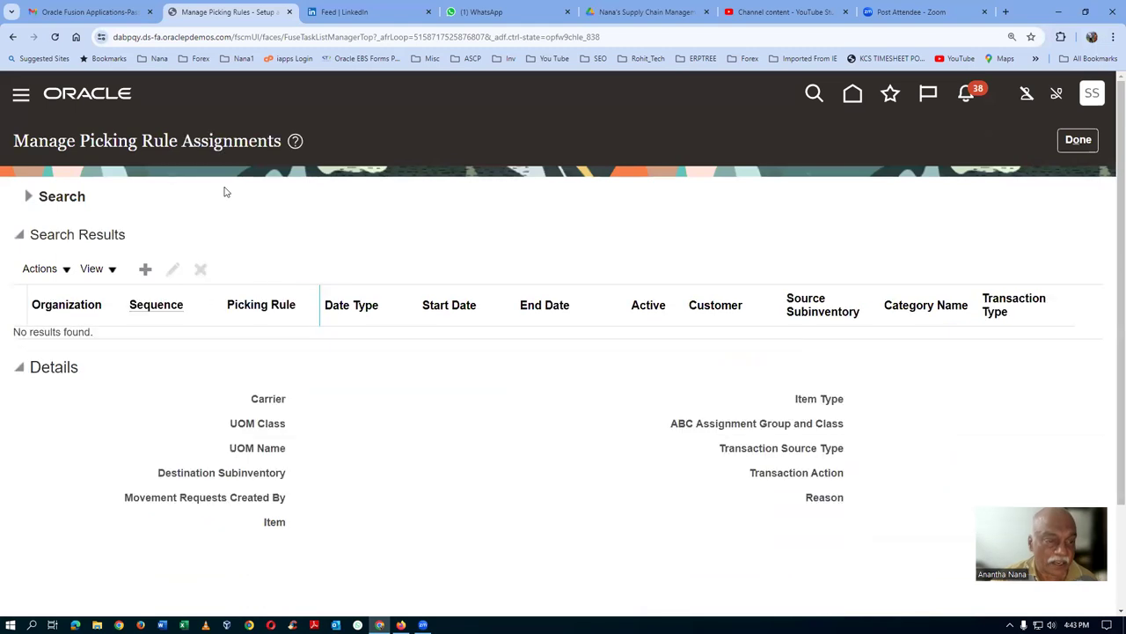
click(146, 269)
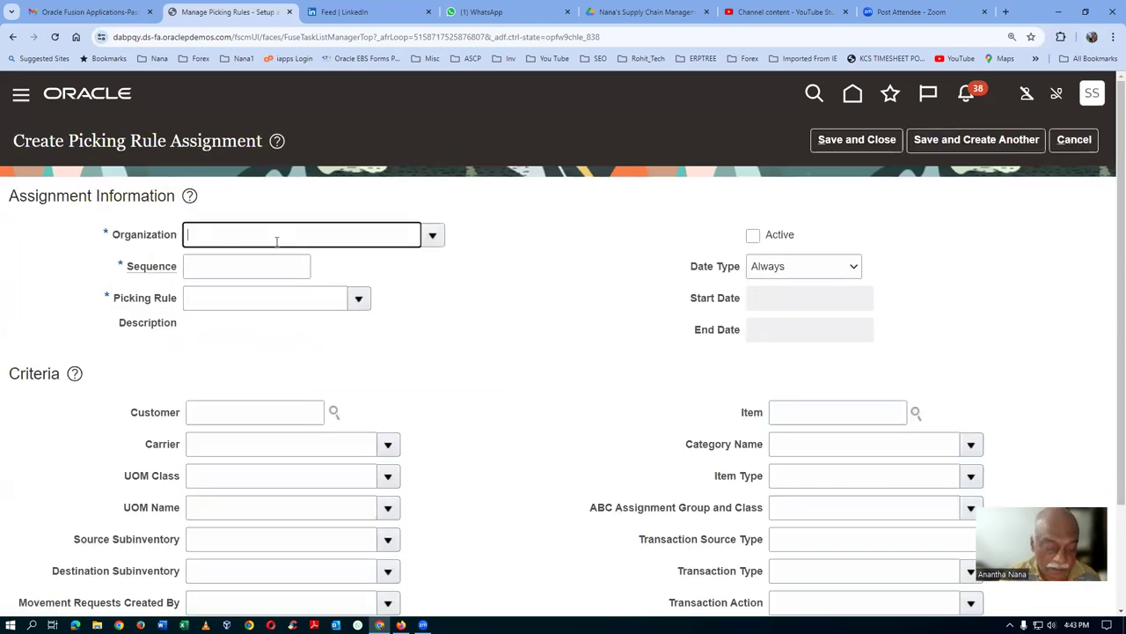
text(T032)
key(Tab)
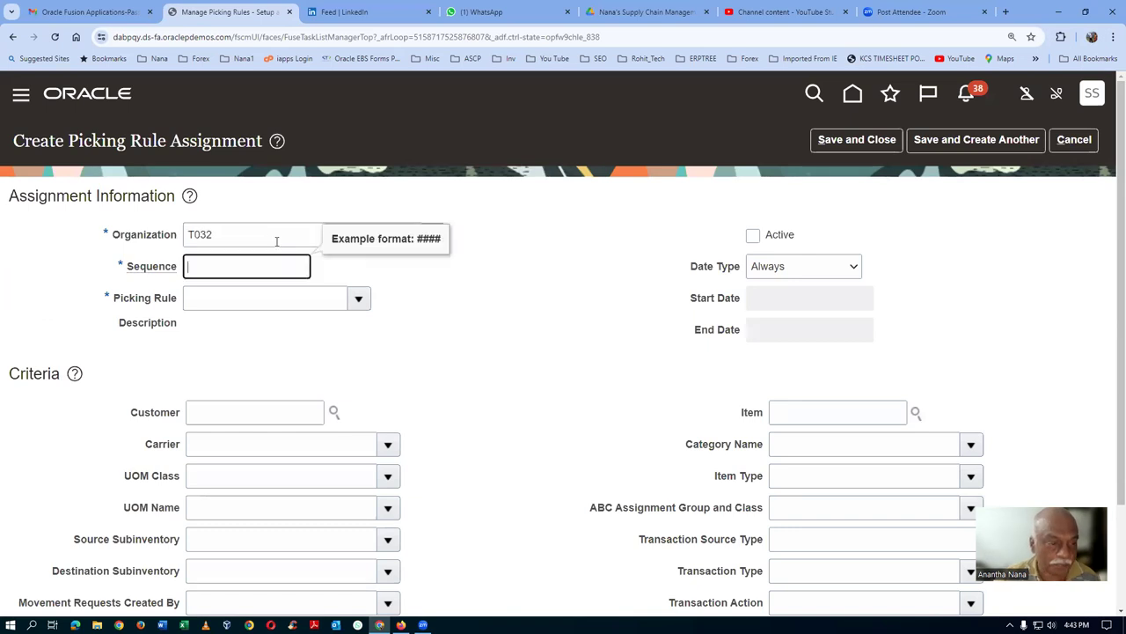
text(1)
key(Tab)
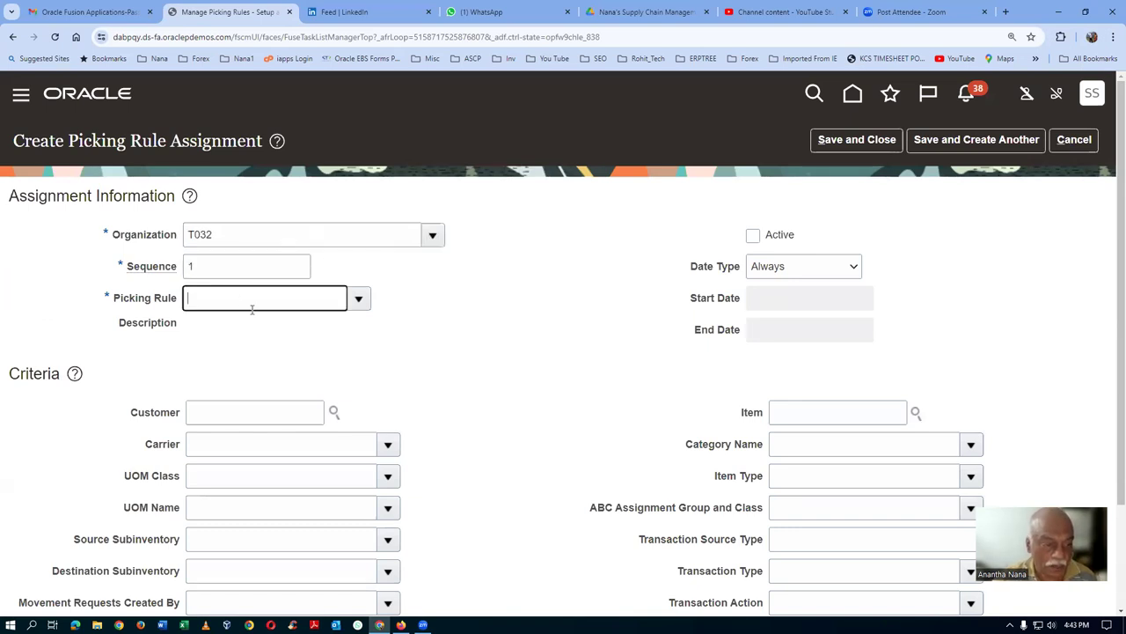
text(t03)
key(Tab)
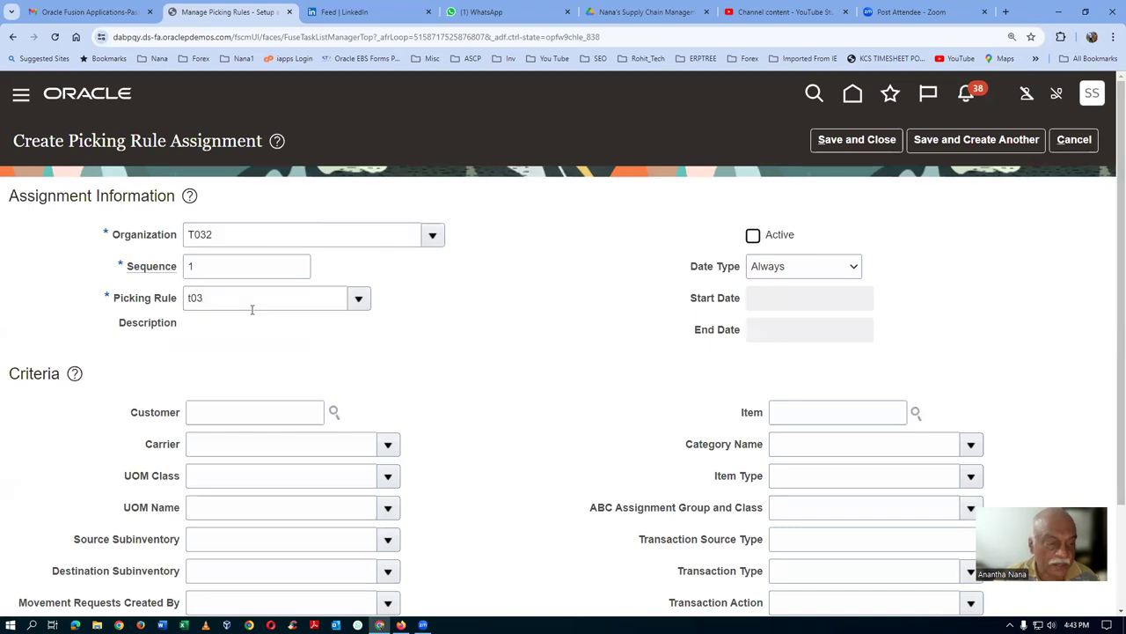
click(408, 452)
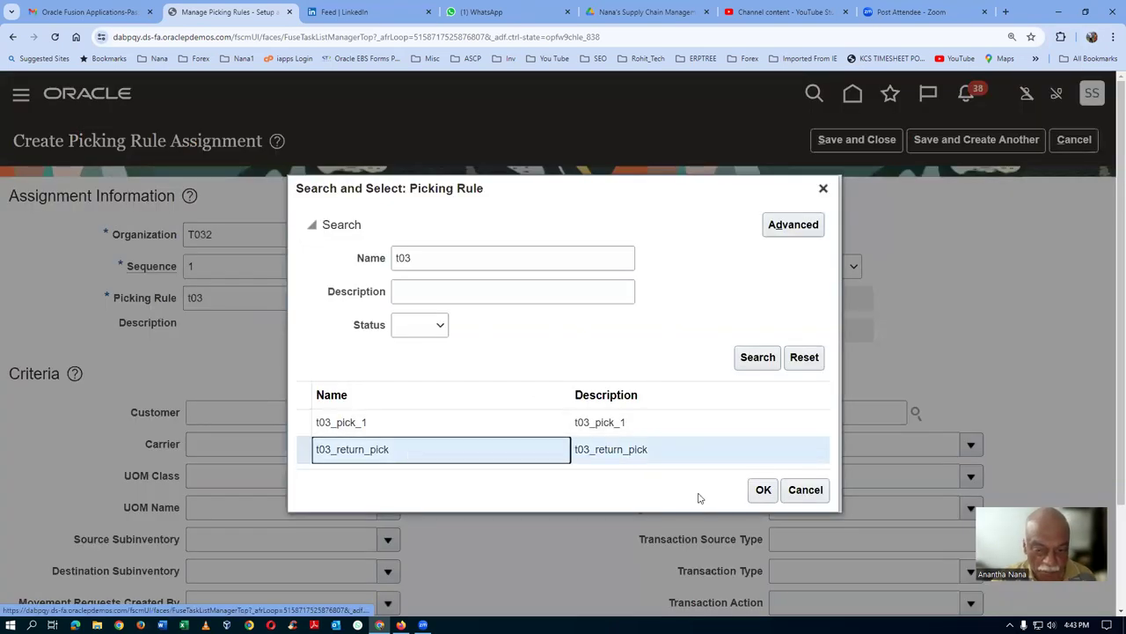
click(760, 491)
- Set the assignment's item to t0306_TO_allocate_return, make it active, save and close it, and return to the picking rules list
click(850, 409)
text(t0306)
key(Tab)
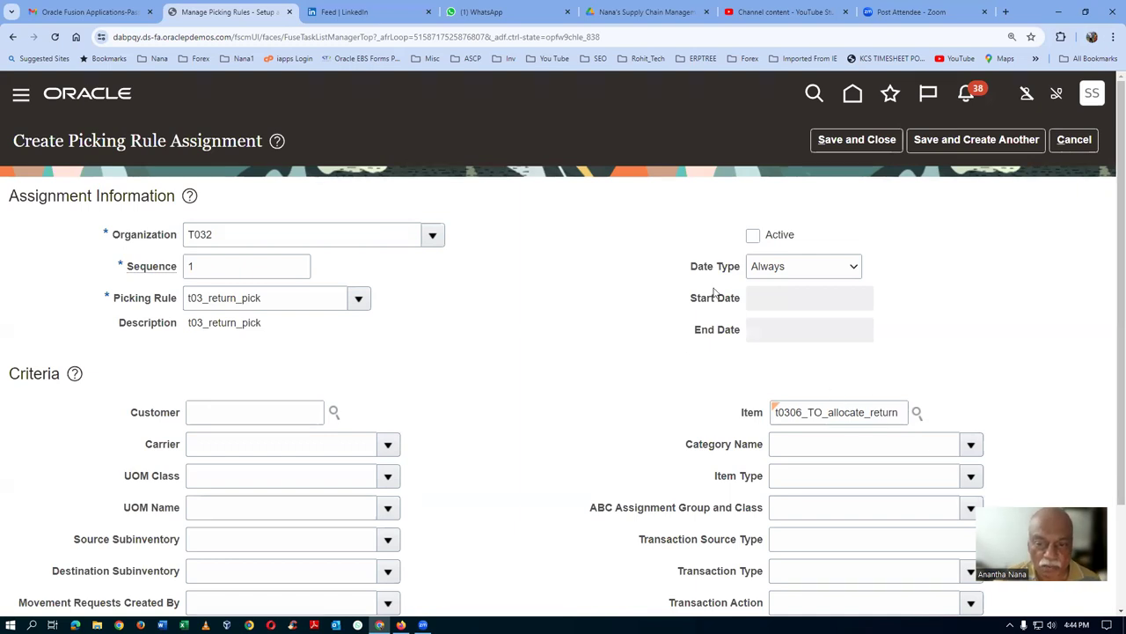
click(752, 235)
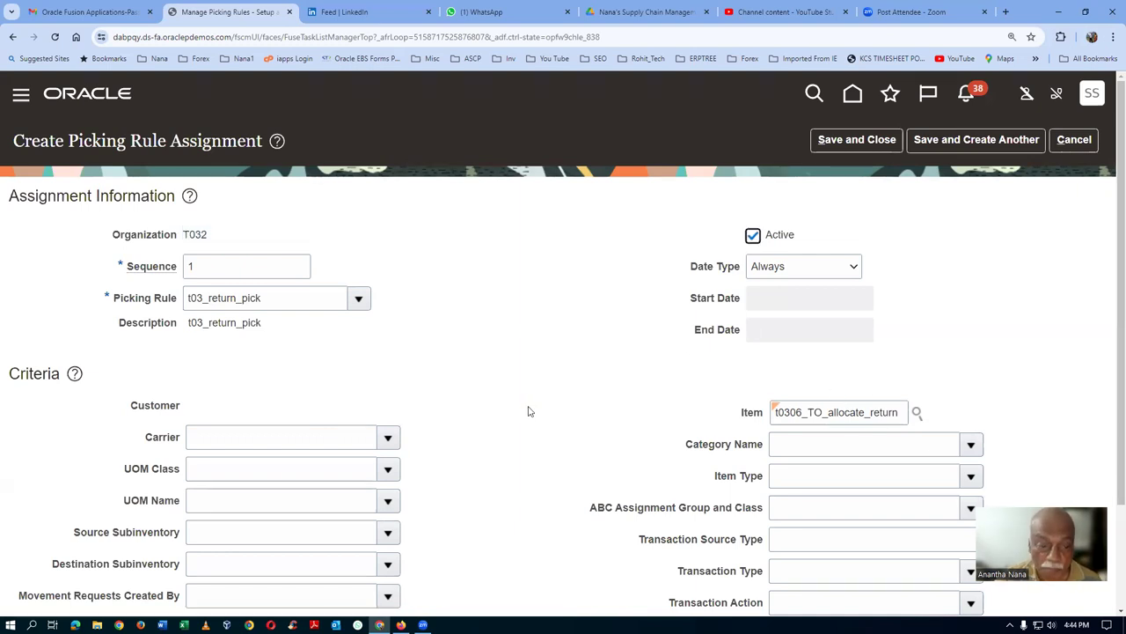
click(886, 140)
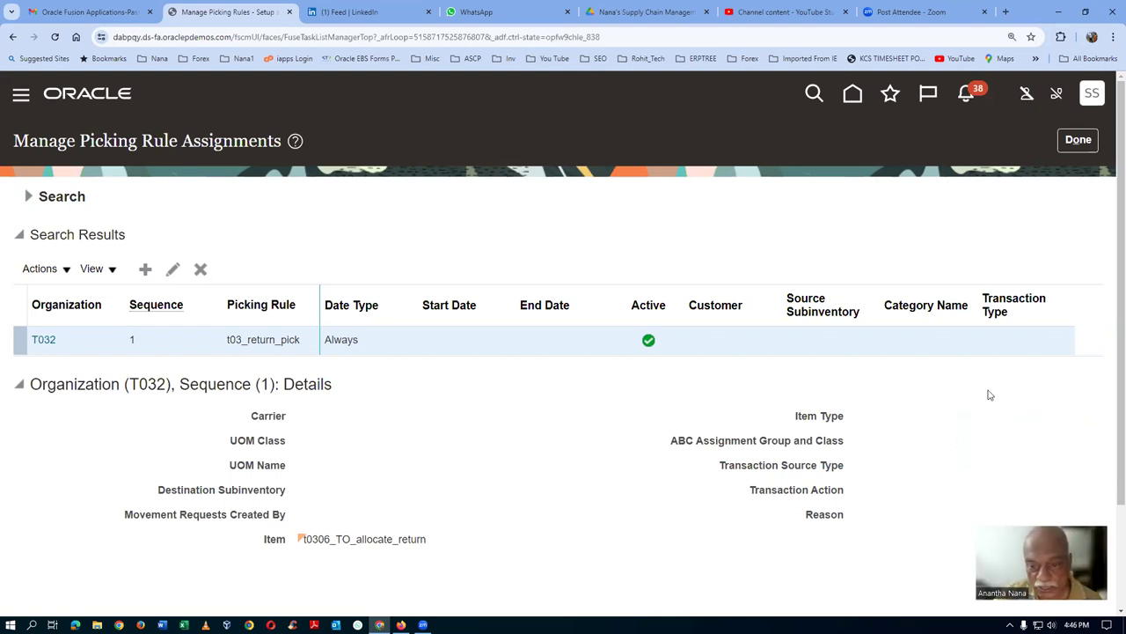
click(1078, 139)
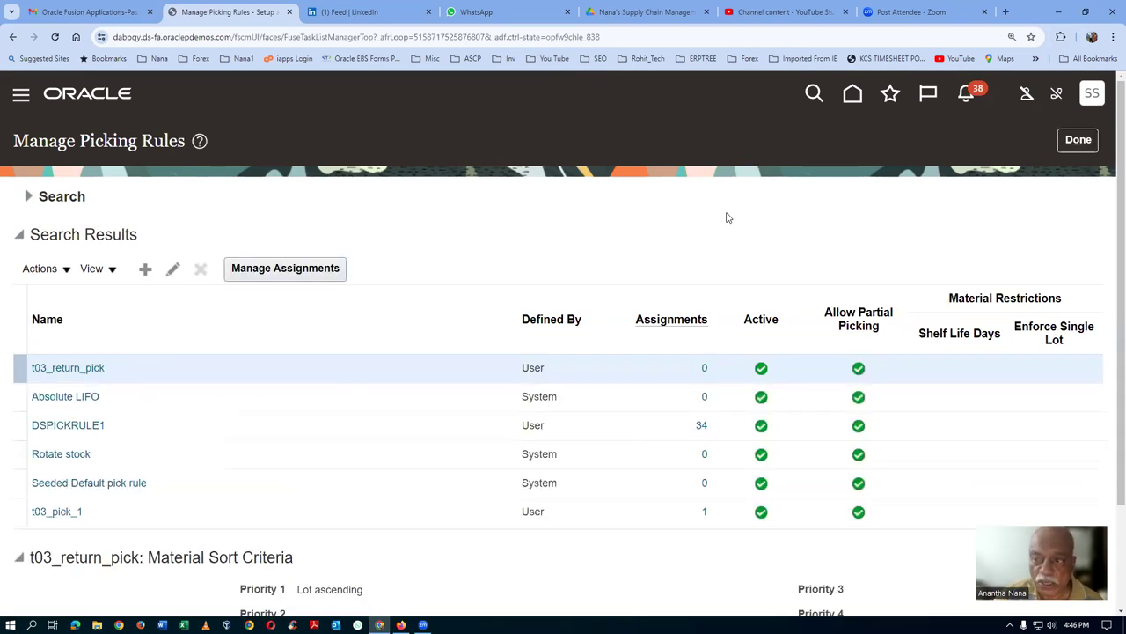
- Go to Setup and Maintenance and open its task search page
click(890, 95)
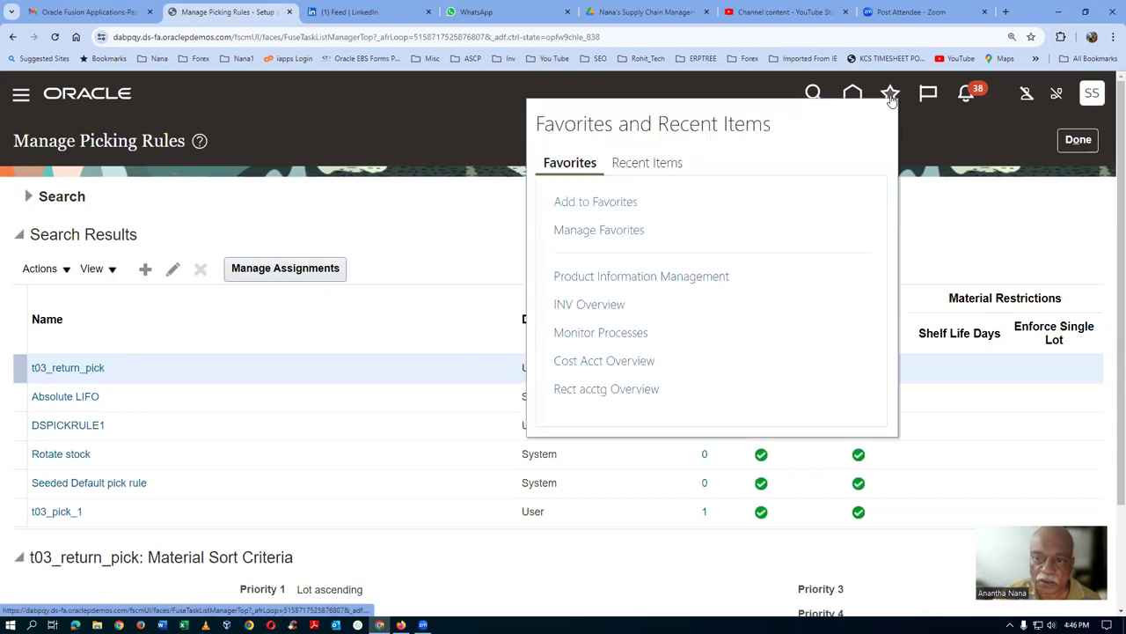
click(937, 221)
click(1092, 94)
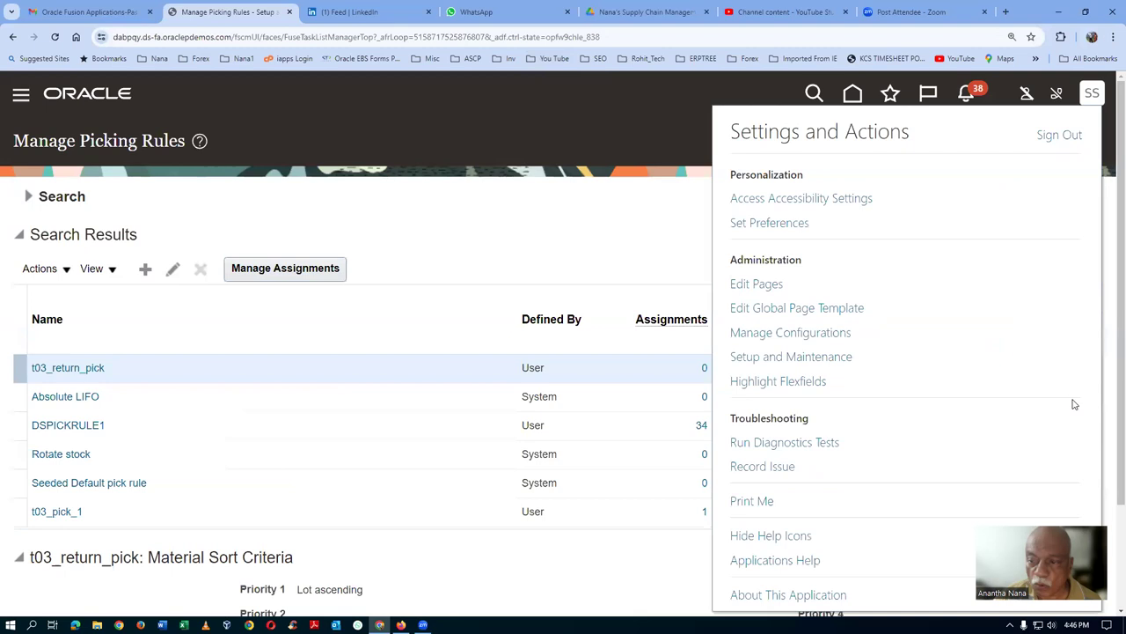
click(791, 356)
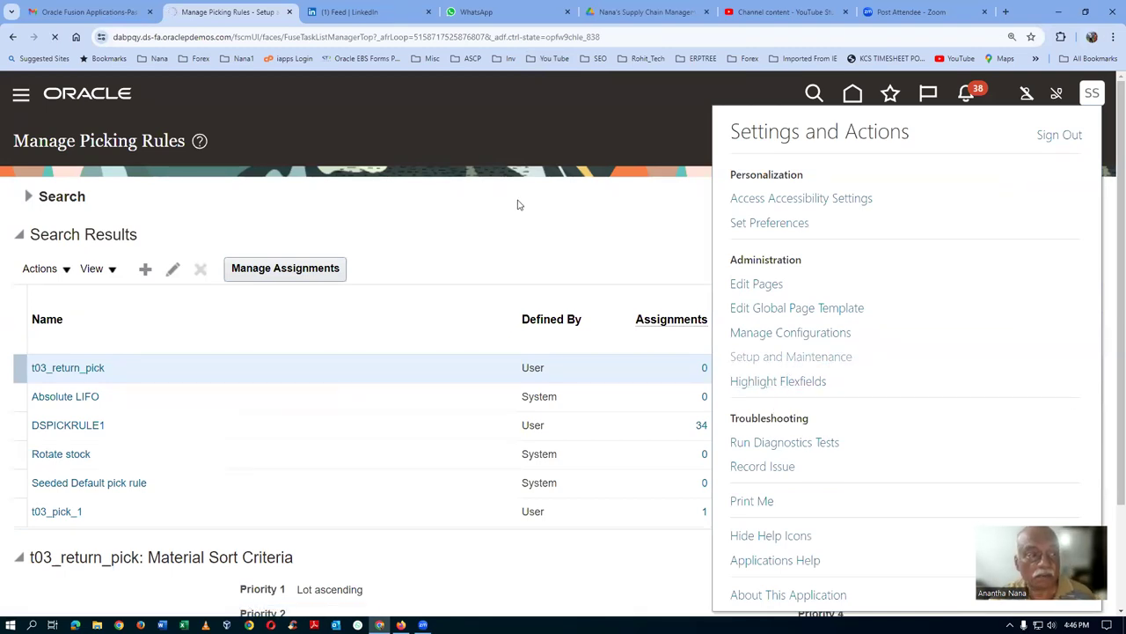
click(1096, 329)
click(985, 387)
- Search the setup tasks for man%inter%org%para% and open Manage Interorganization Parameters
text(man%inter5org%para%)
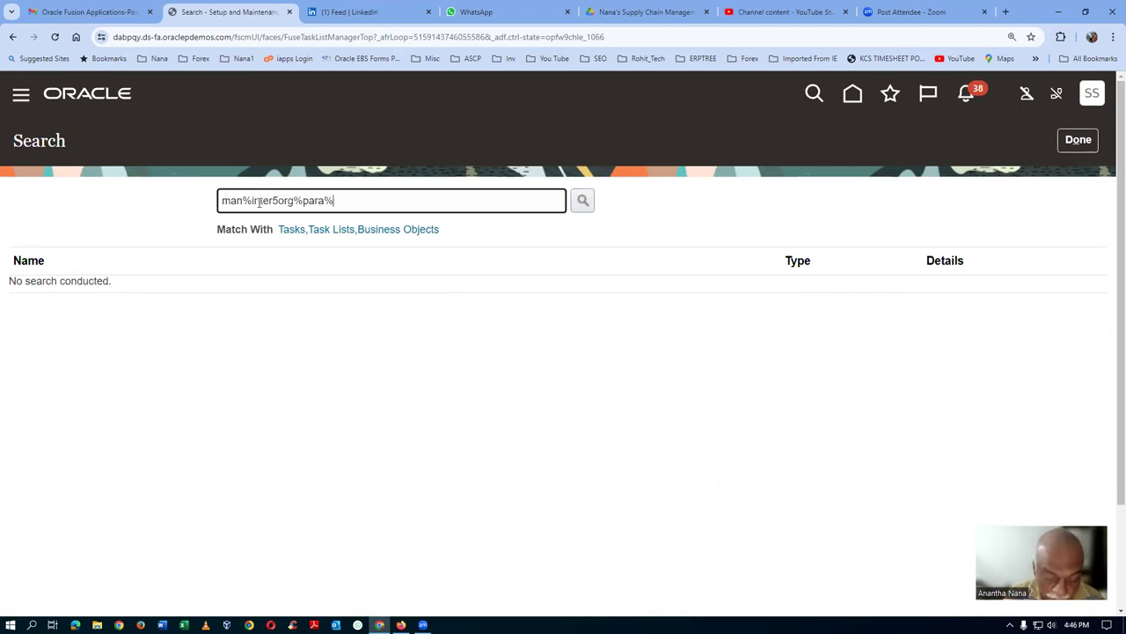
key(Return)
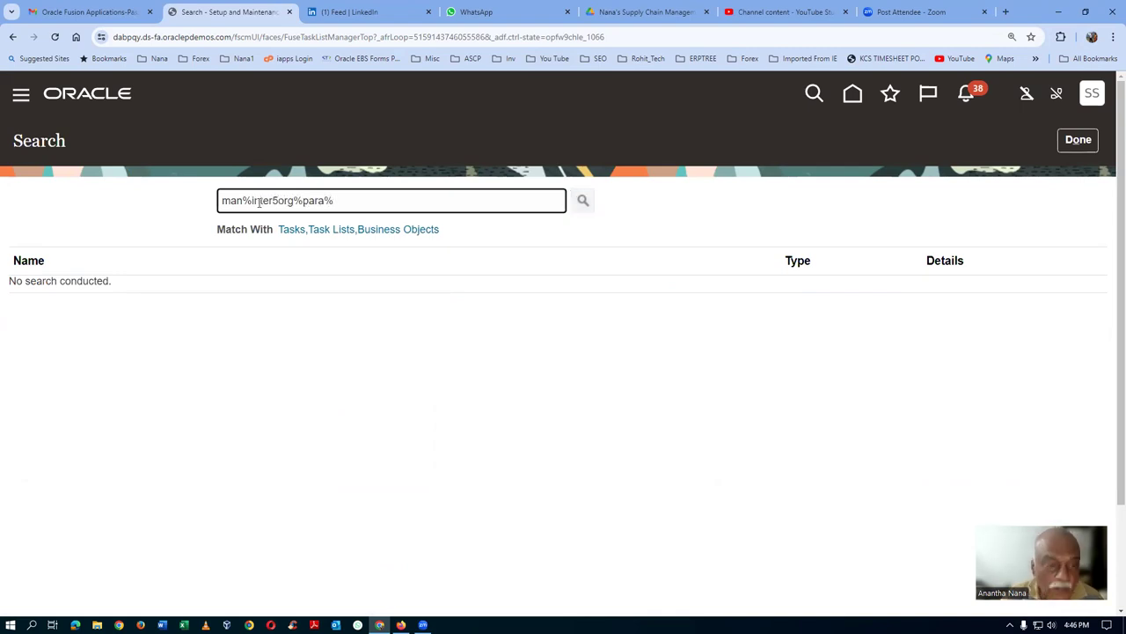
click(276, 200)
key(BackSpace)
text(%)
key(Return)
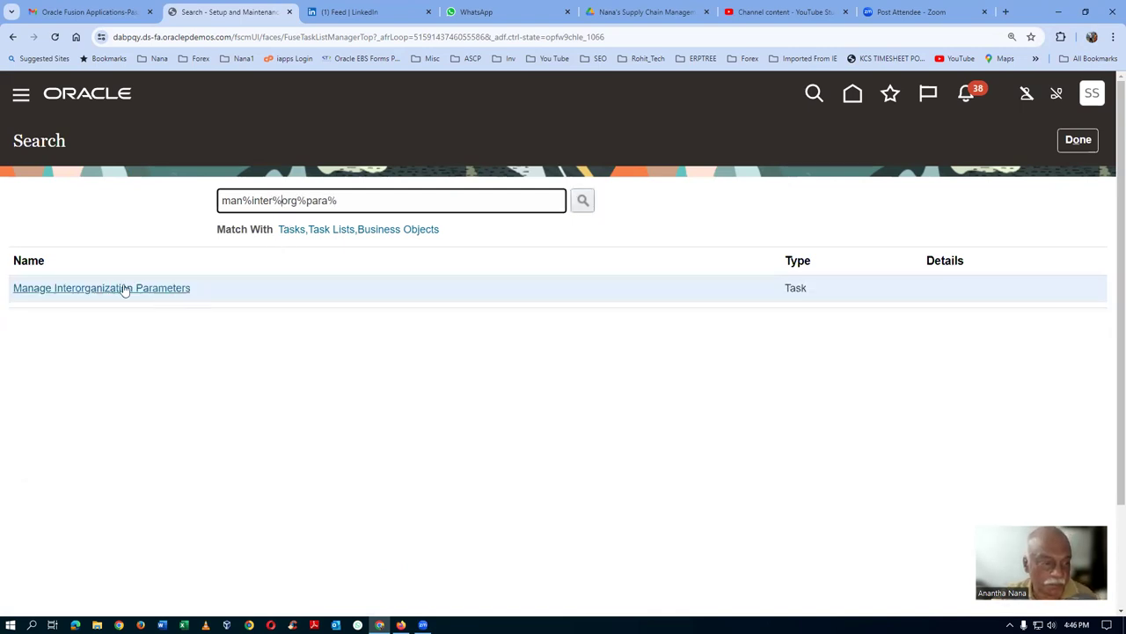
click(88, 288)
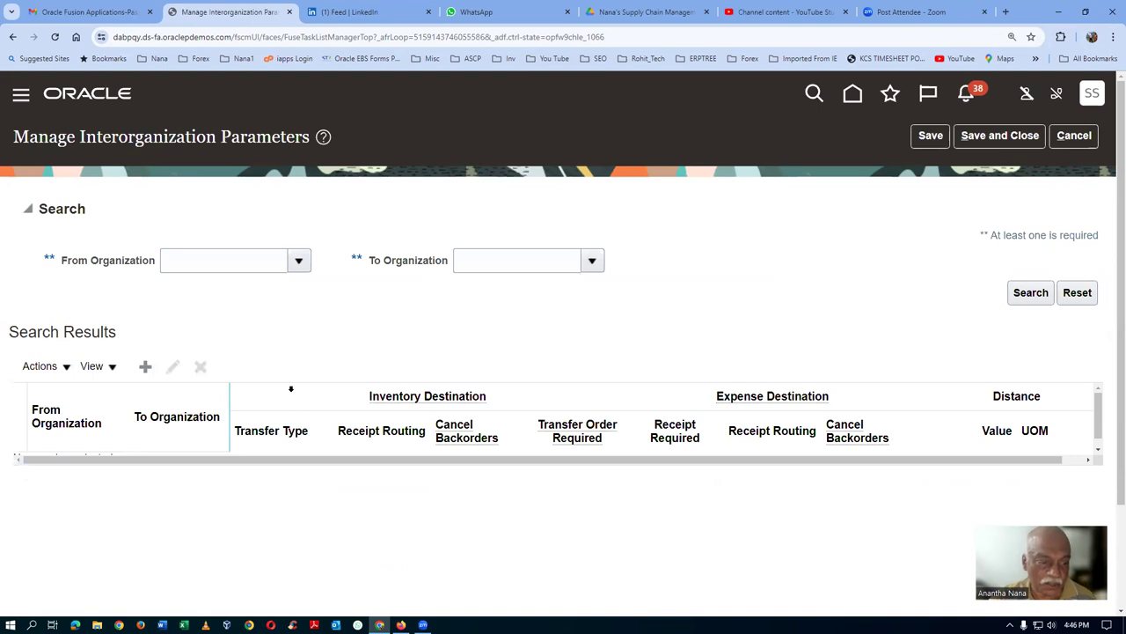
- Search for parameters with From Organization T031, review the T031 to T032 record's details, and close them without changes
click(209, 257)
text(T031)
key(Tab)
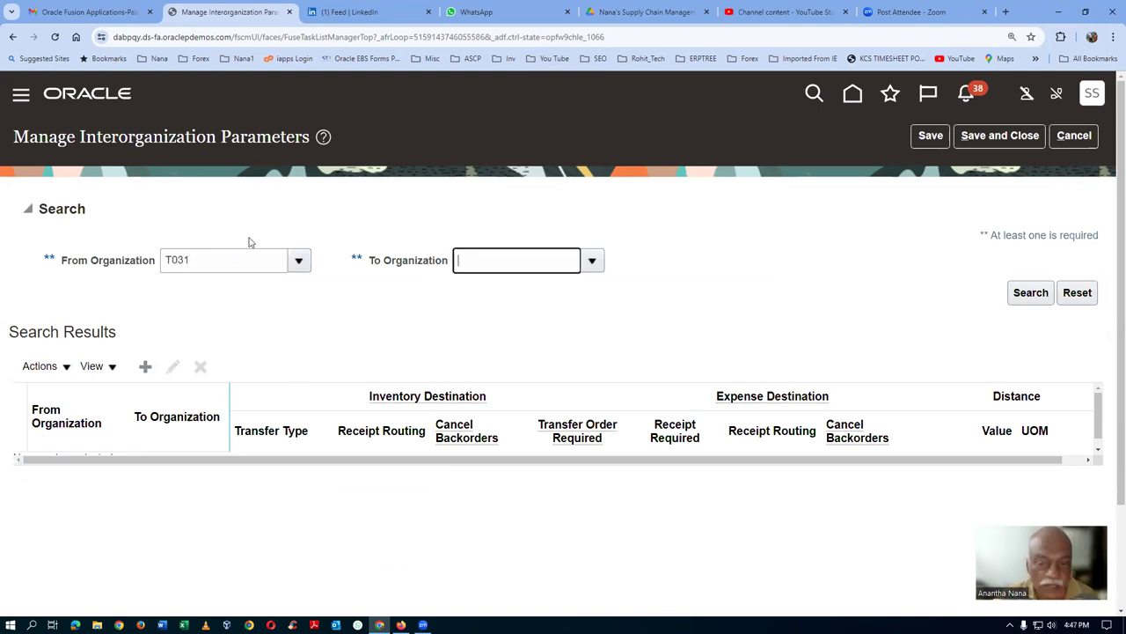
click(1030, 298)
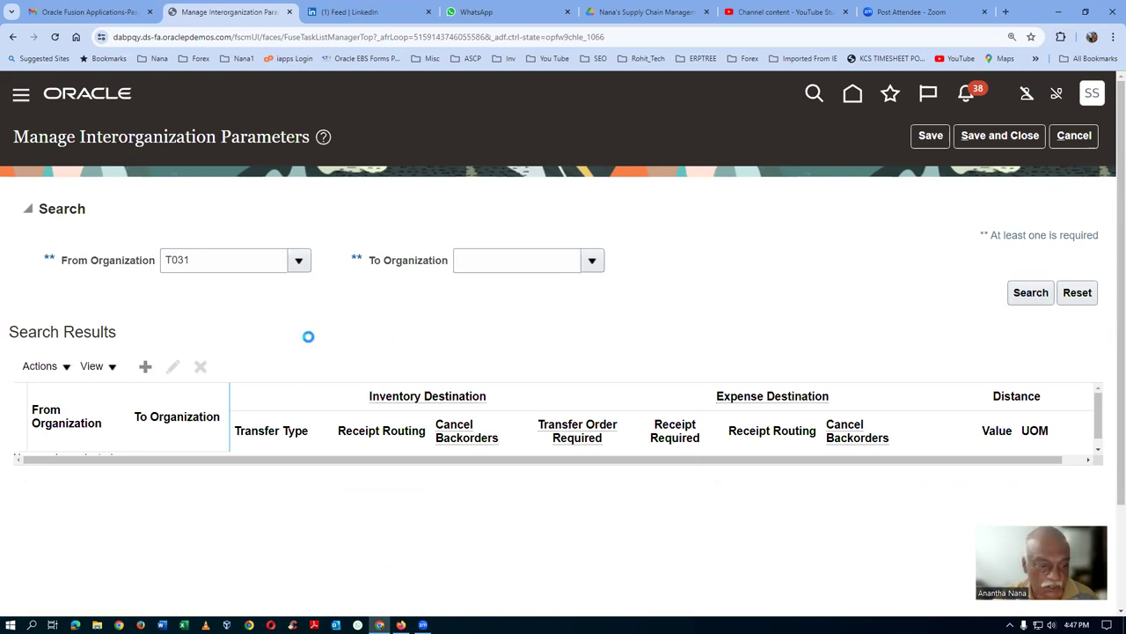
click(172, 284)
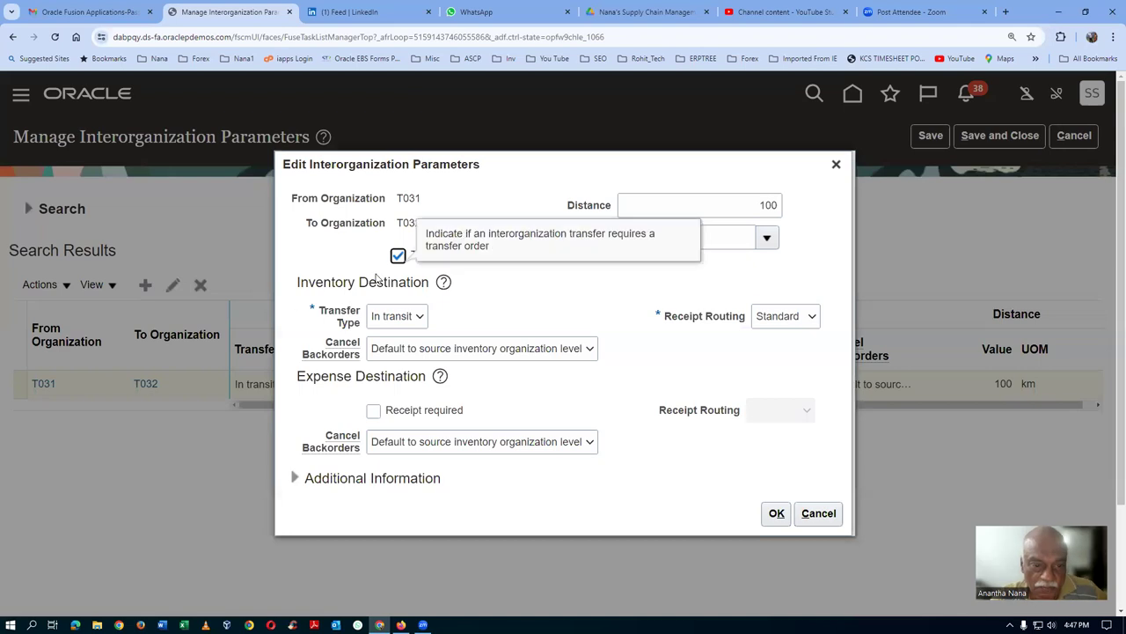
scroll(390, 276, down, 2)
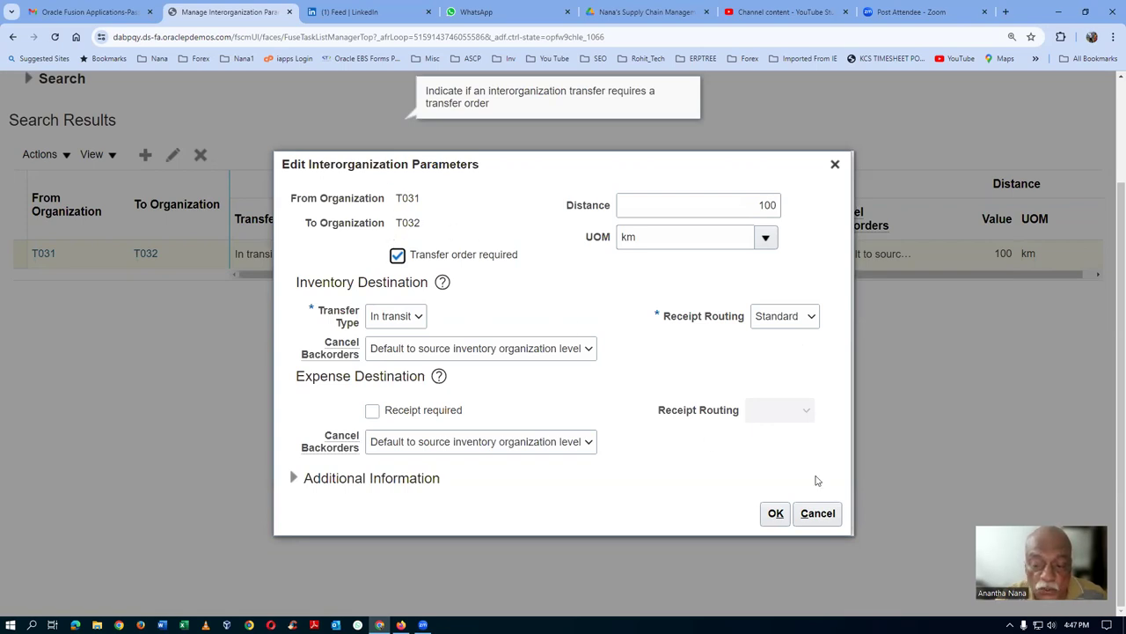
click(818, 513)
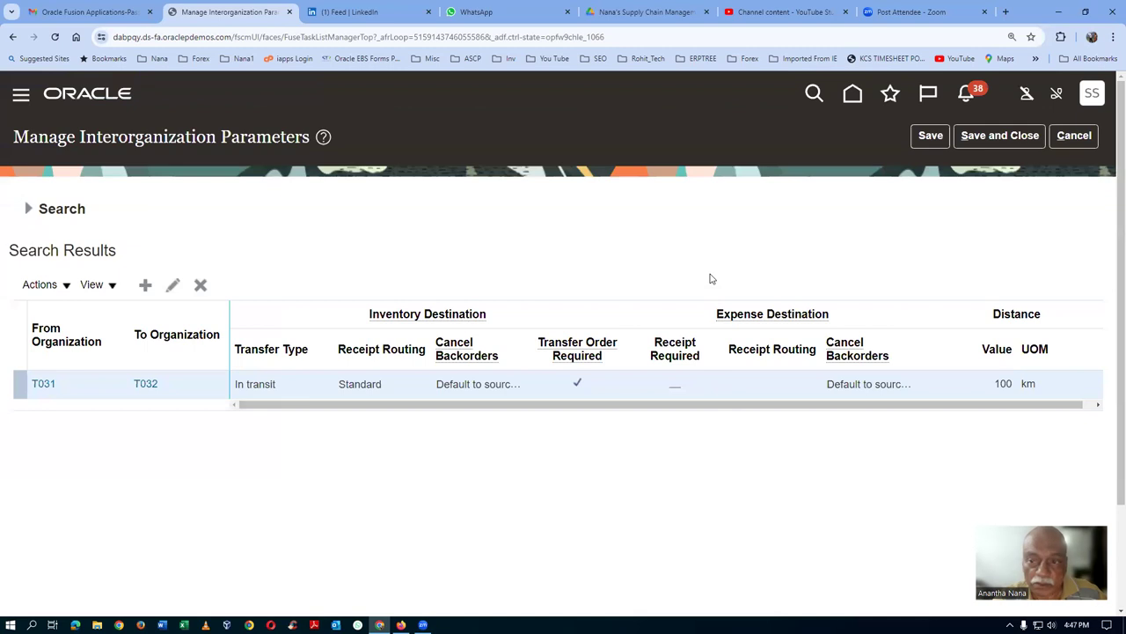
- Search for interorganization parameters with From Organization T032, and leave the page without saving
click(25, 213)
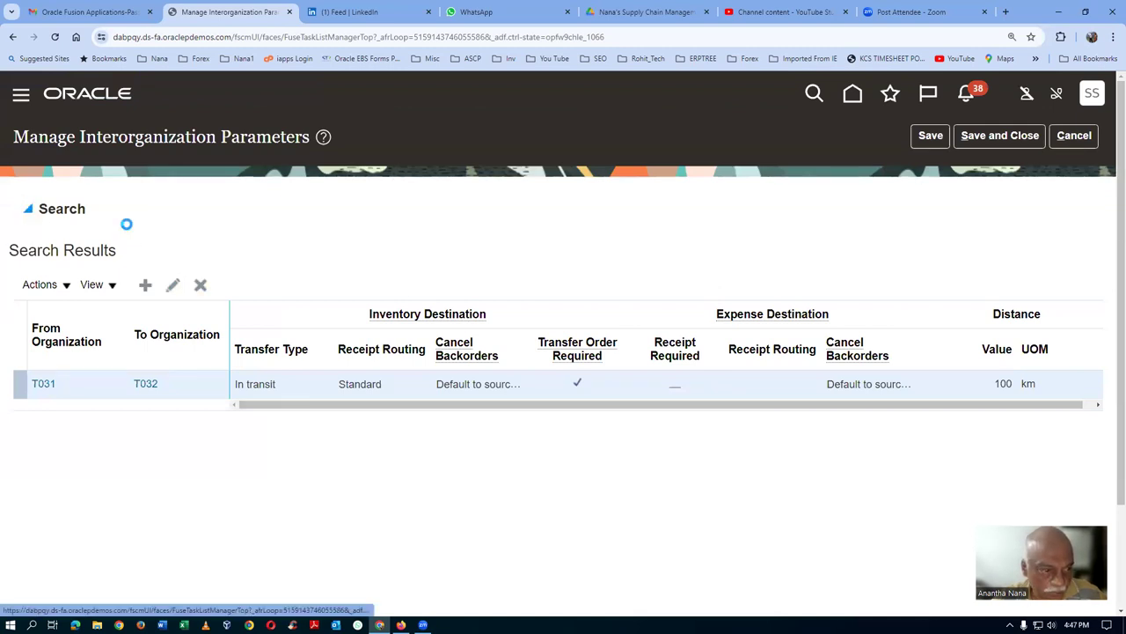
click(246, 262)
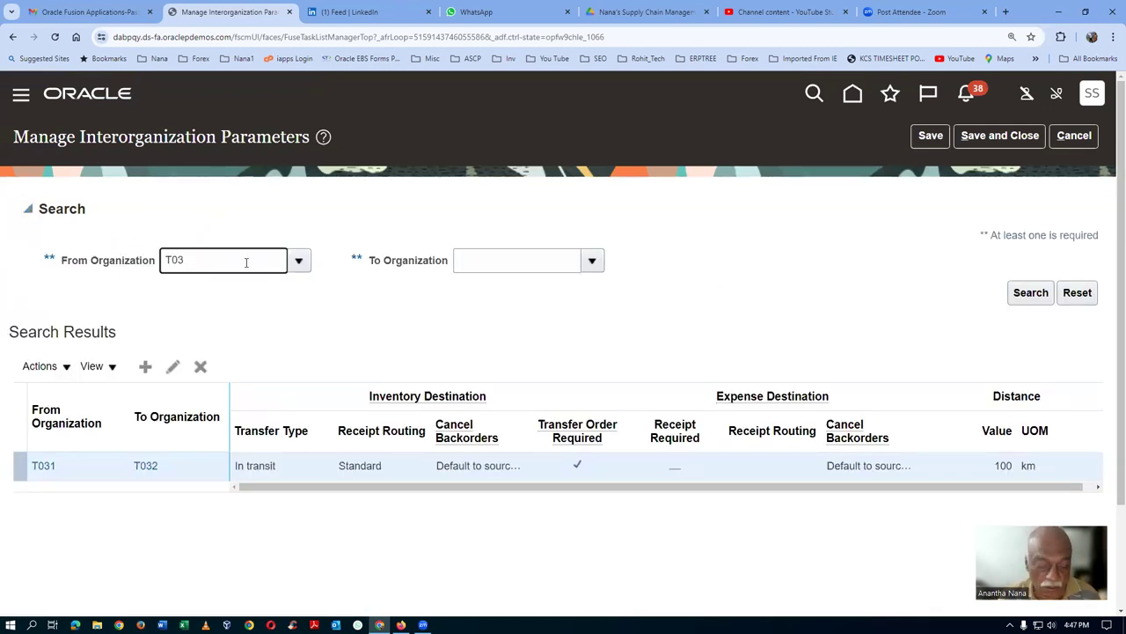
key(Tab)
click(1030, 292)
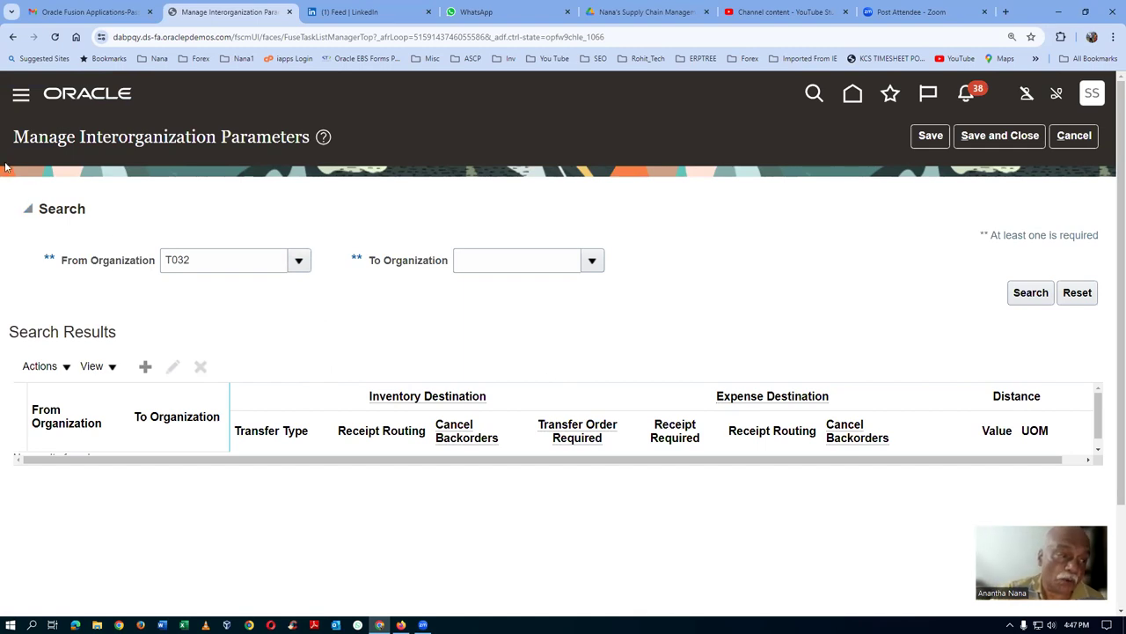
drag(36, 137, 268, 147)
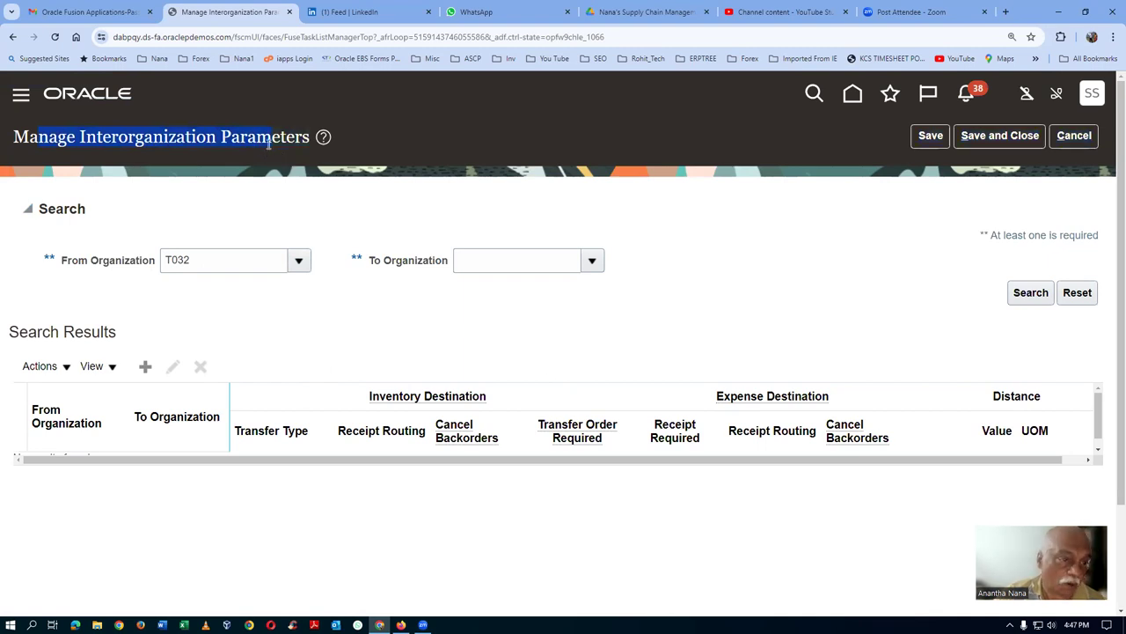
click(585, 338)
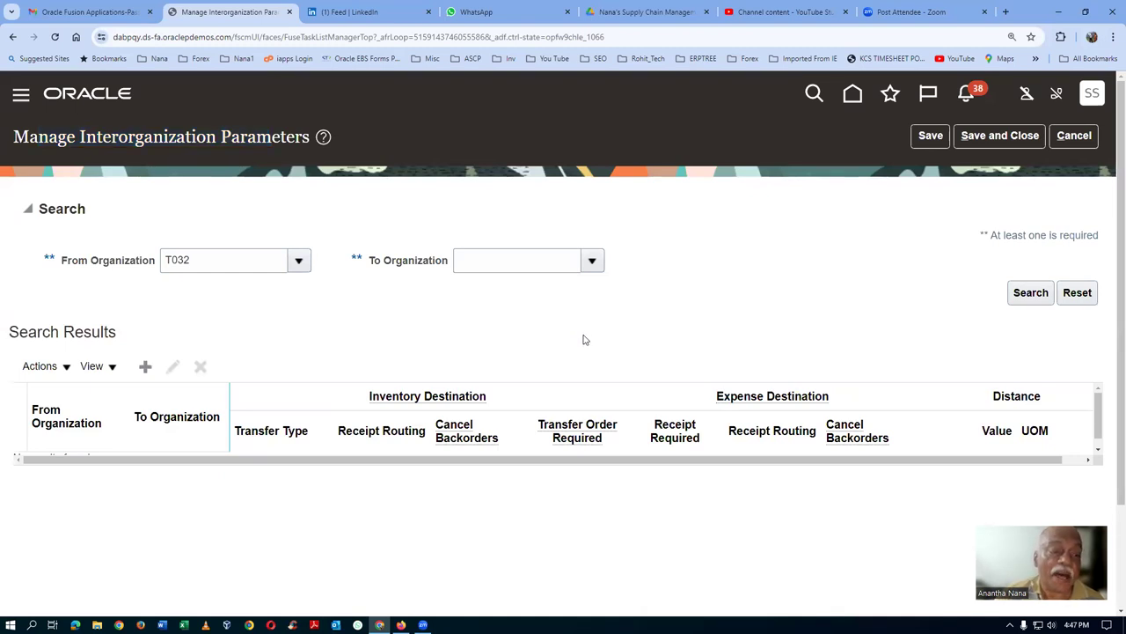
drag(29, 132, 278, 134)
click(365, 340)
click(1074, 136)
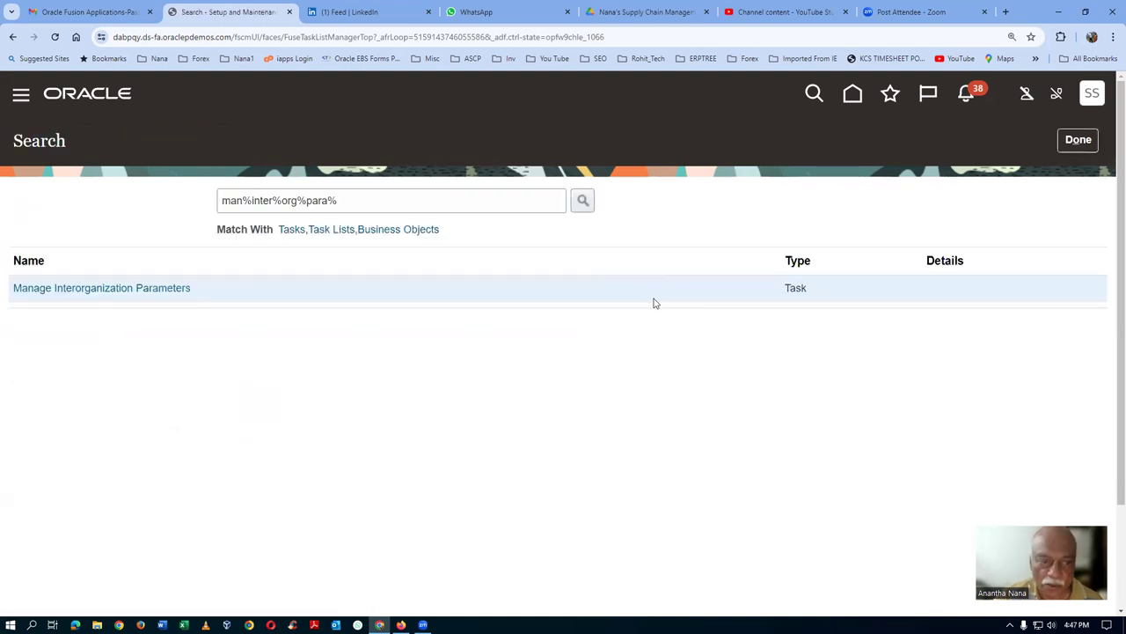
- Search the setup tasks for man%ship%conf%rule% and open Manage Ship Confirm Rules
drag(365, 195, 56, 248)
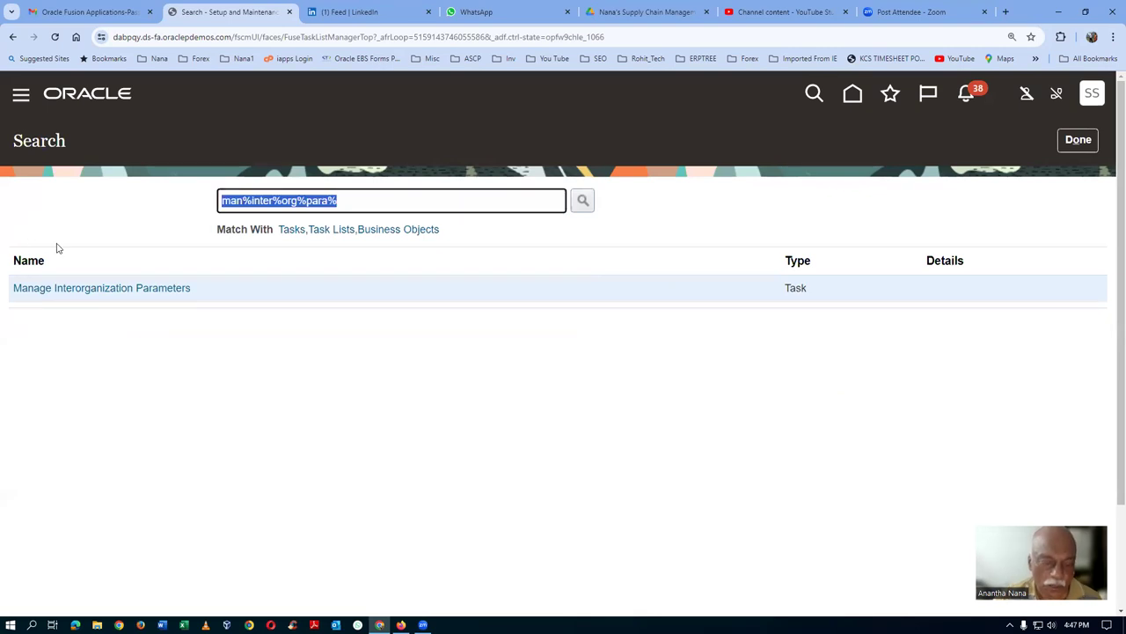
text(man%)
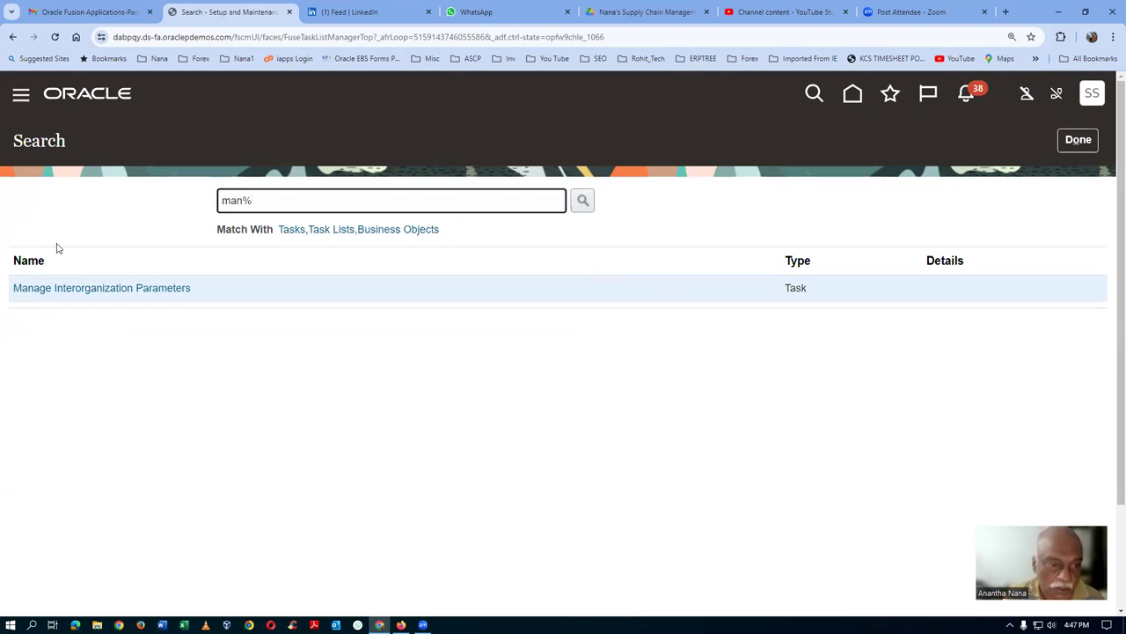
text(shoip%conf%rule%)
key(Return)
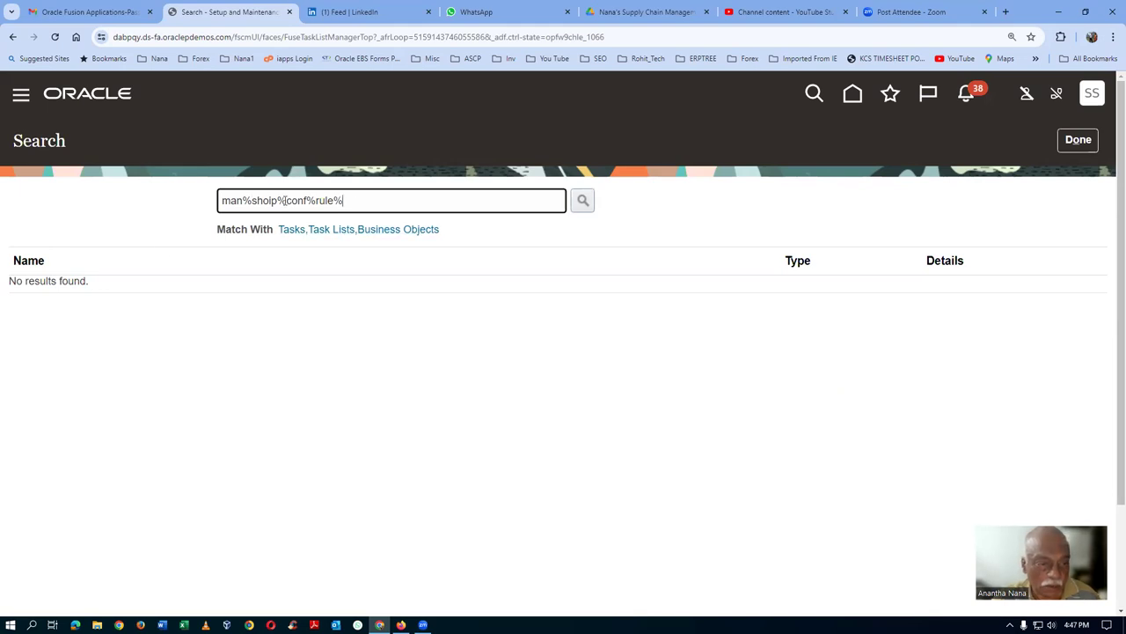
key(BackSpace)
key(Return)
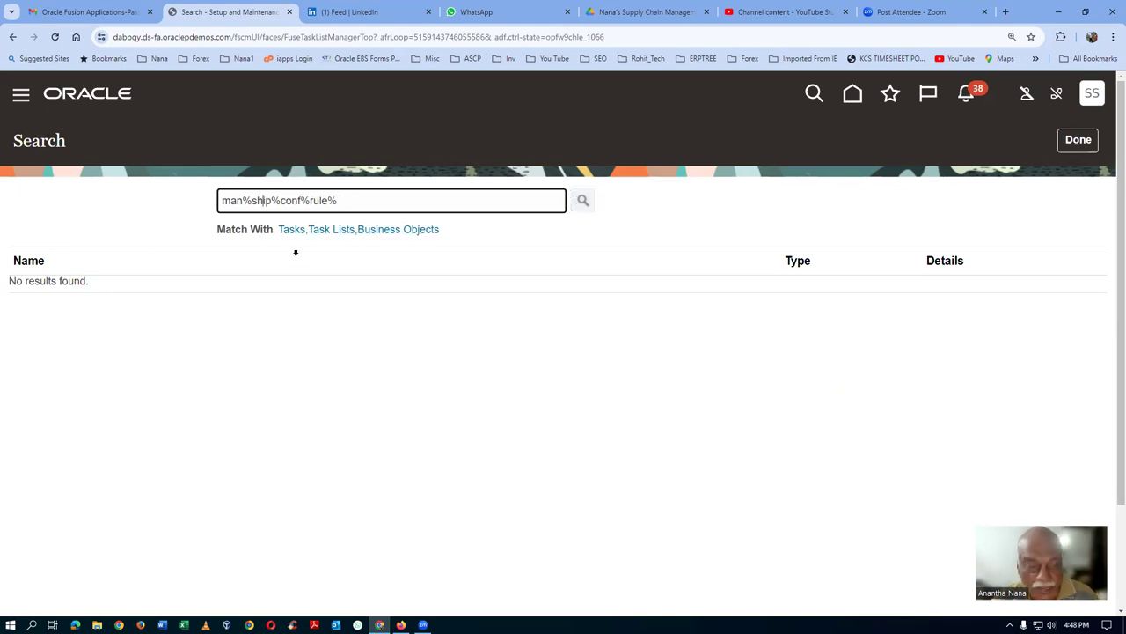
click(50, 287)
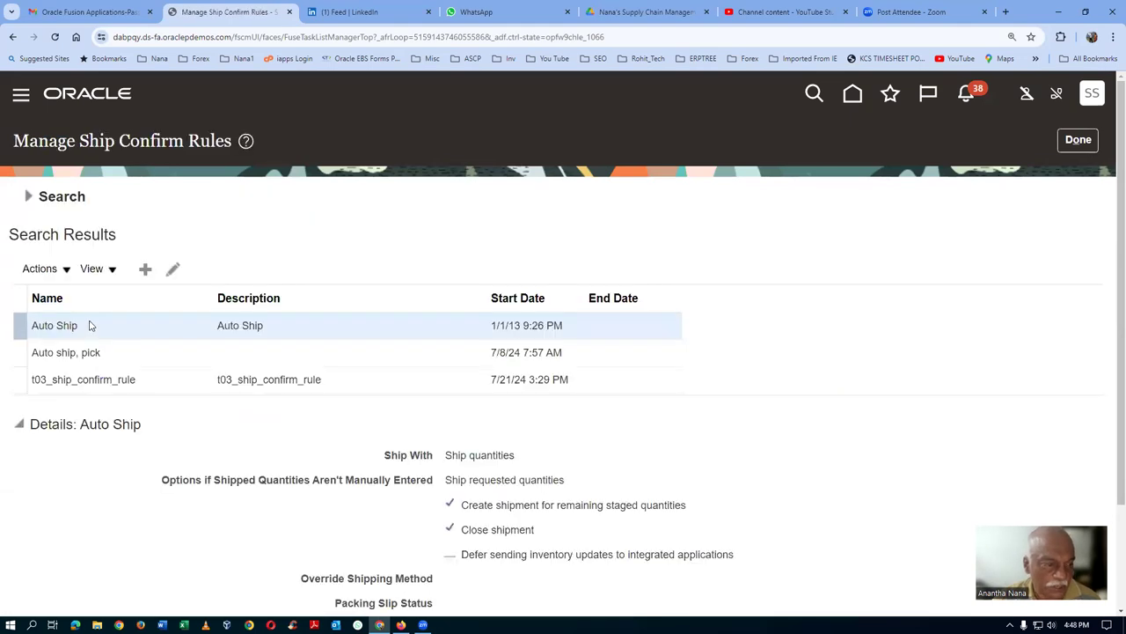
- Turn off deferring inventory updates to integrated applications in t03_ship_confirm_rule, save the rule, and leave the setup task search
click(22, 381)
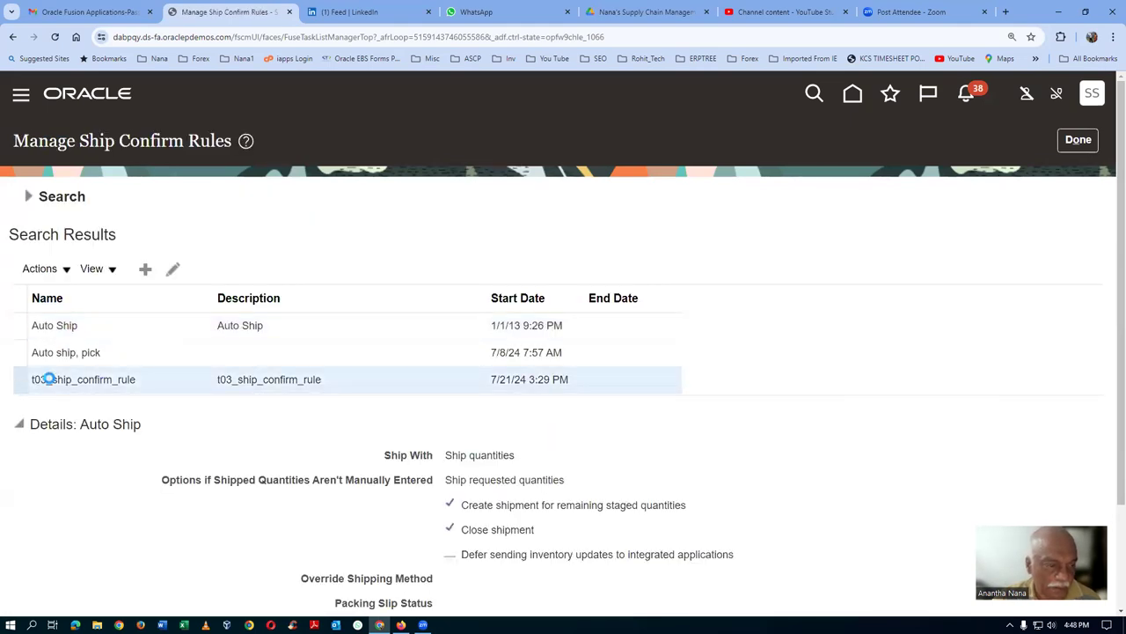
click(172, 269)
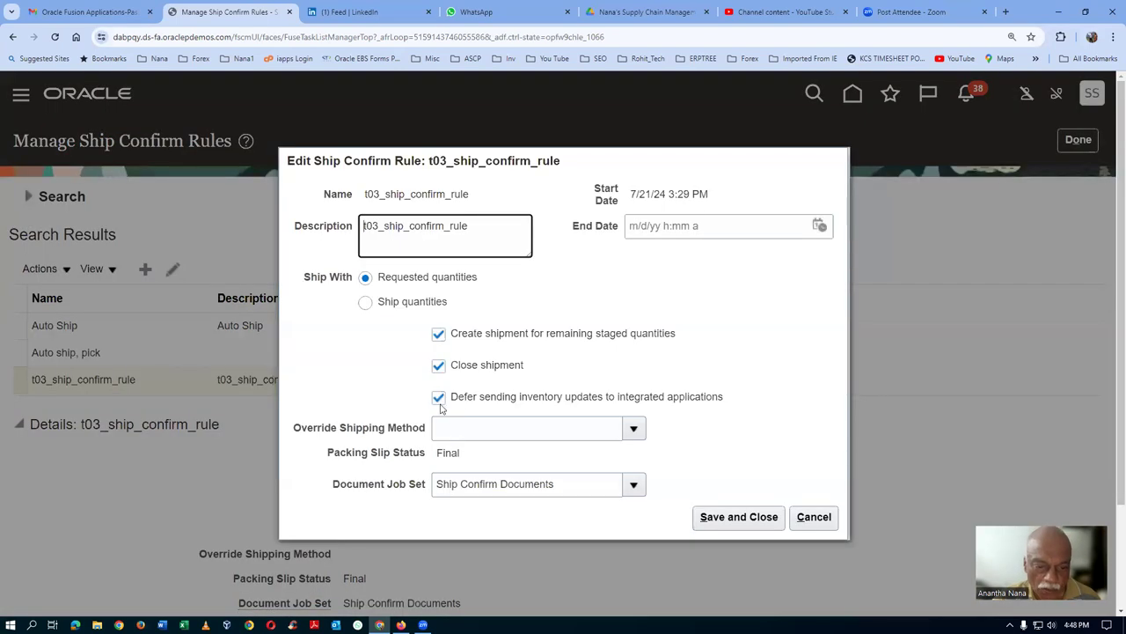
click(439, 399)
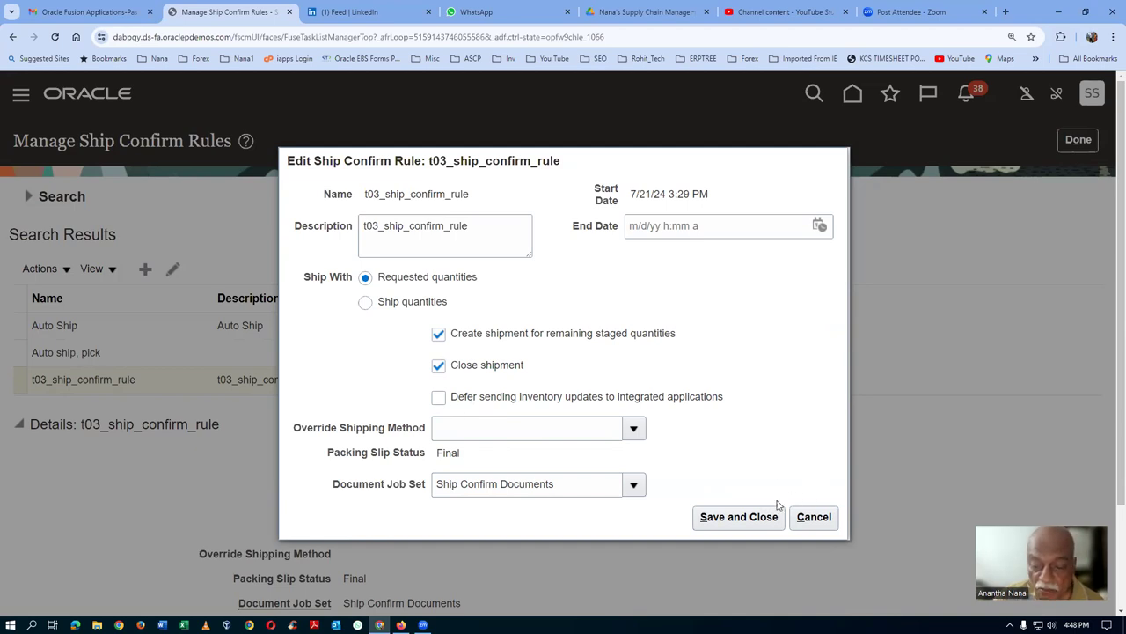
click(749, 521)
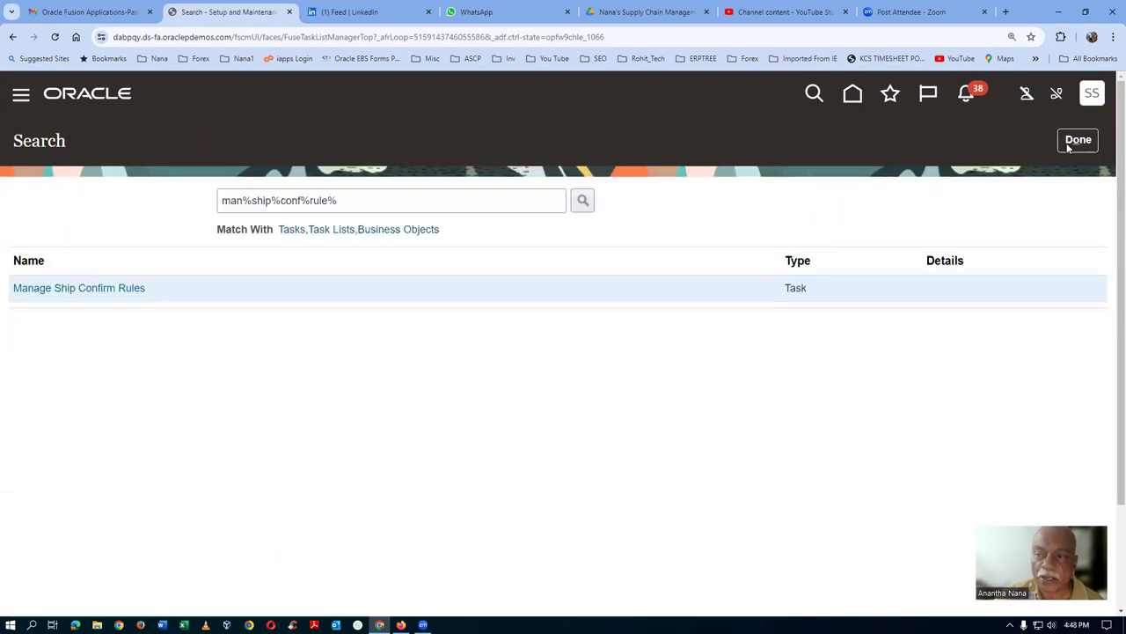
click(1075, 142)
- Sign out of Oracle Applications Cloud and sign back in with the saved credentials, dismissing the saved-password check
click(1092, 97)
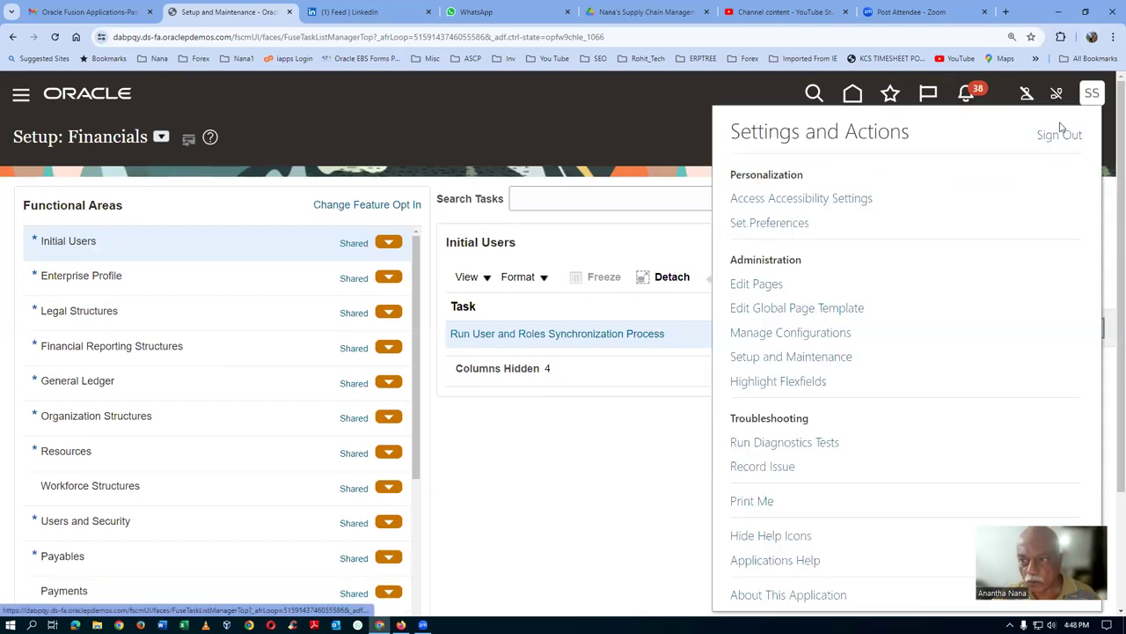
click(1060, 133)
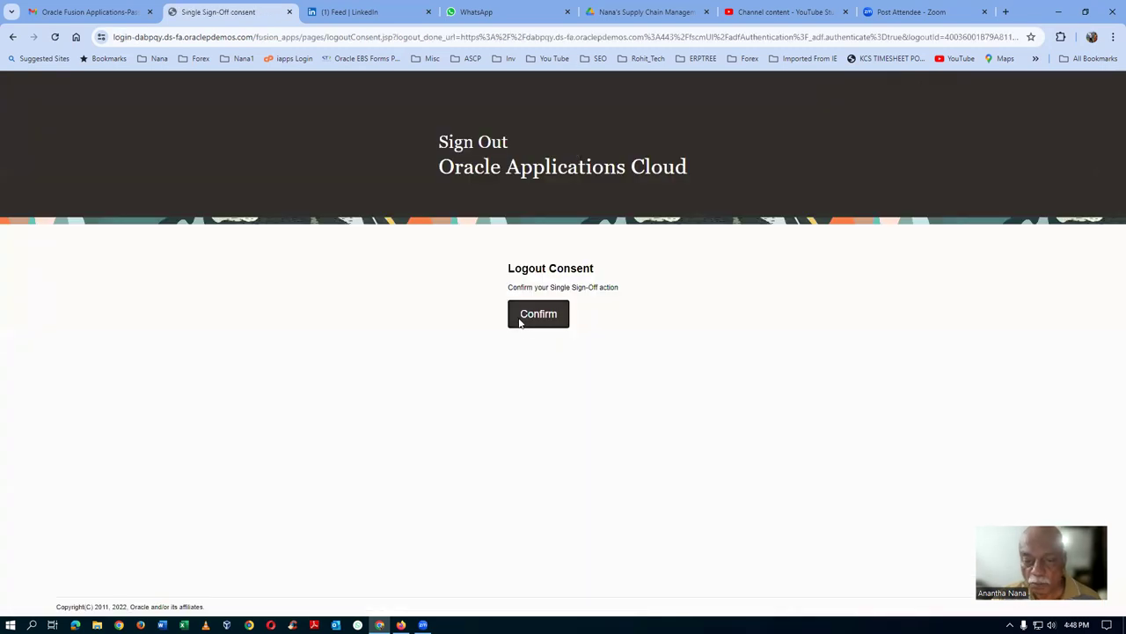
click(519, 319)
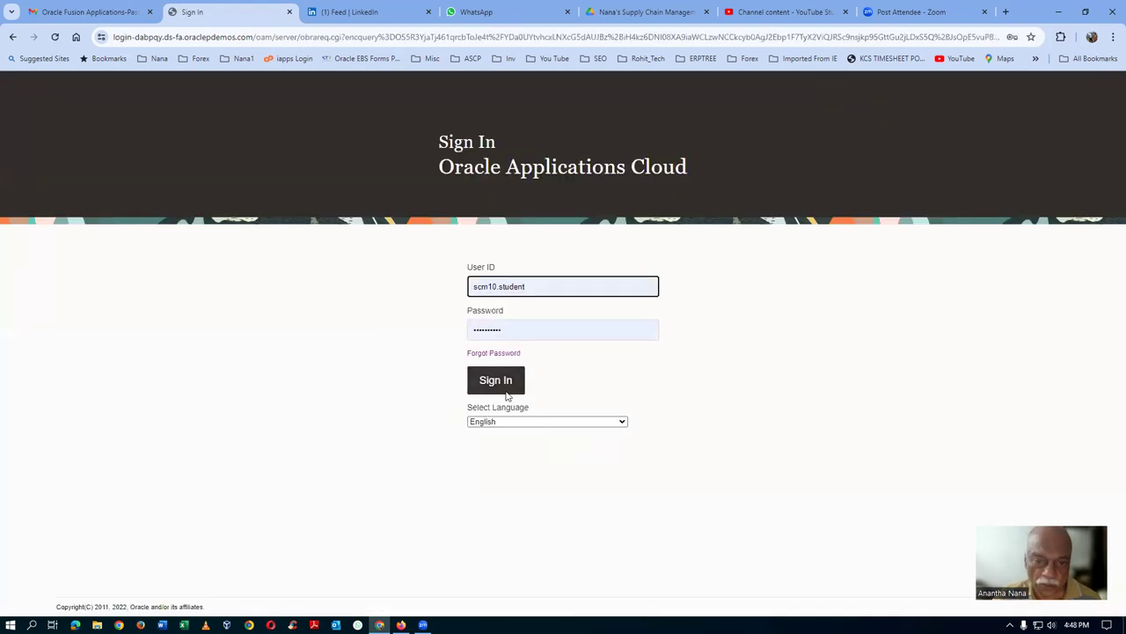
click(496, 389)
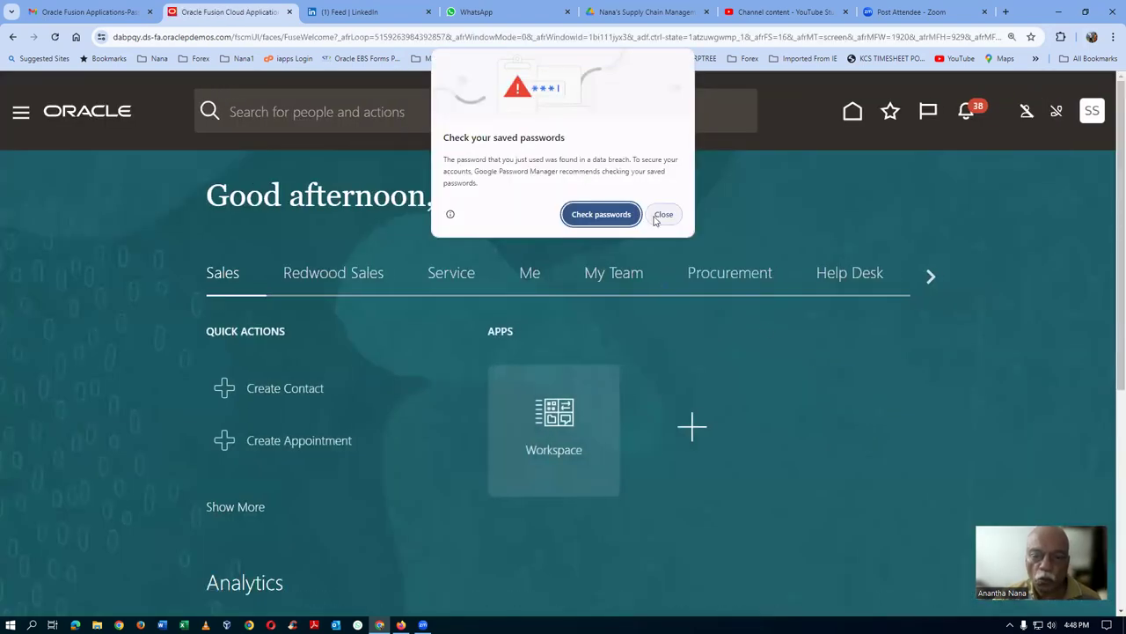
click(662, 215)
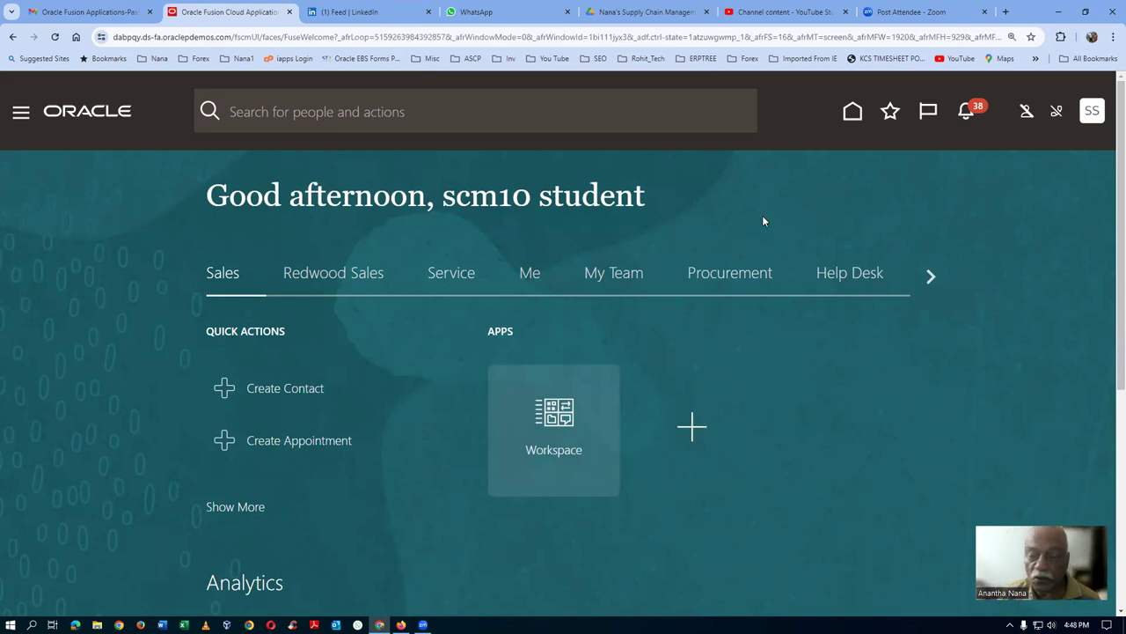
- Open Manage Item Quantities from the INV Overview favorite and change the inventory organization to T032
click(891, 115)
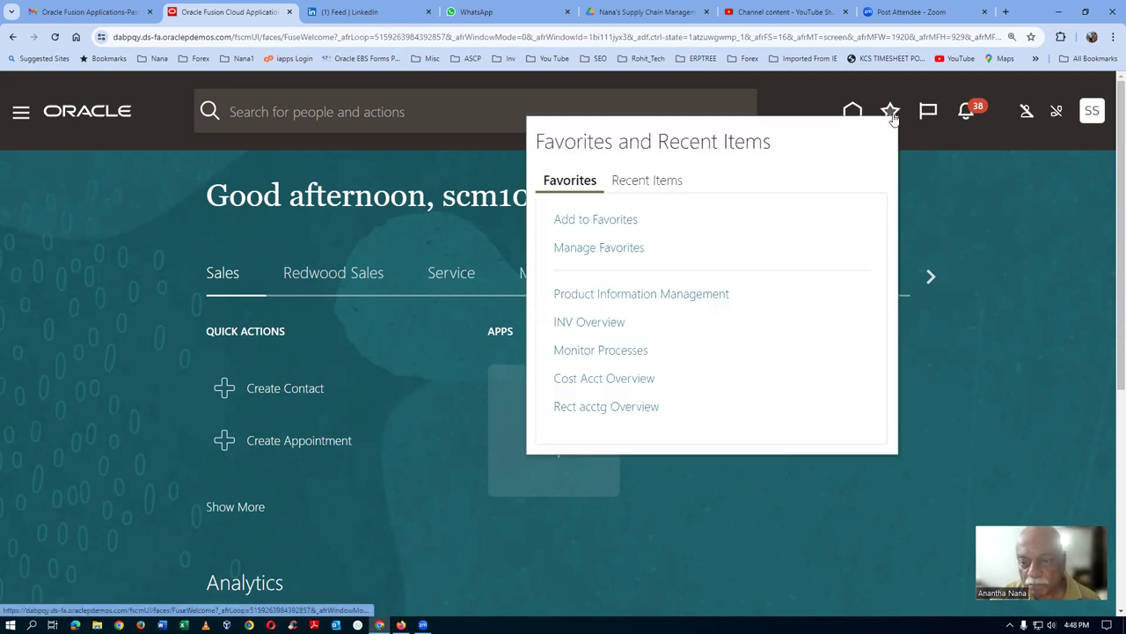
click(594, 323)
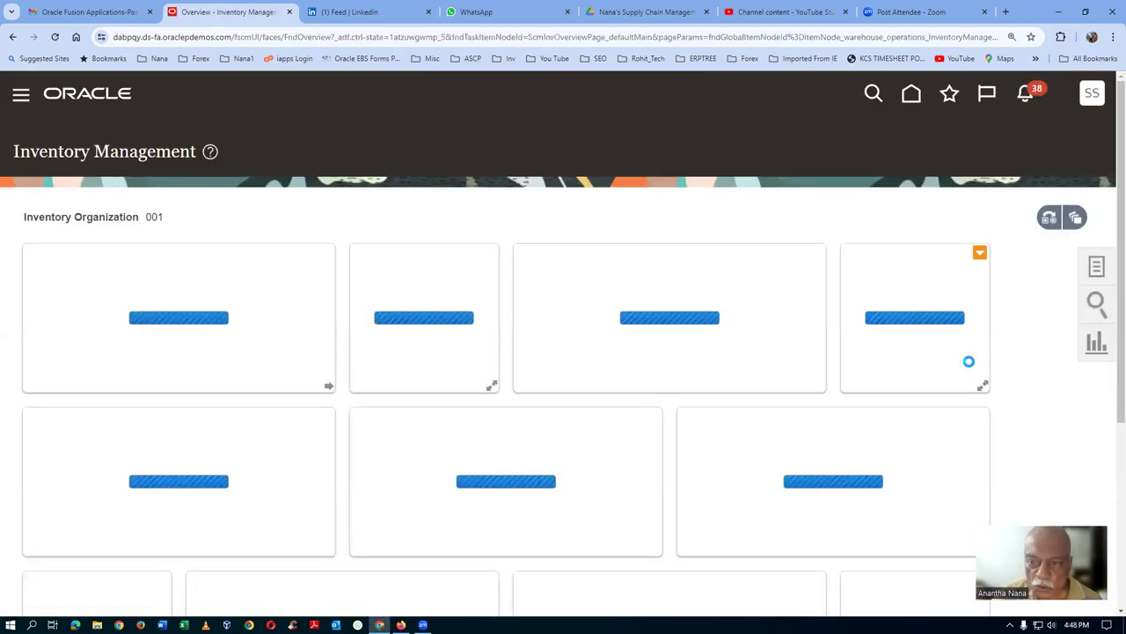
click(1098, 269)
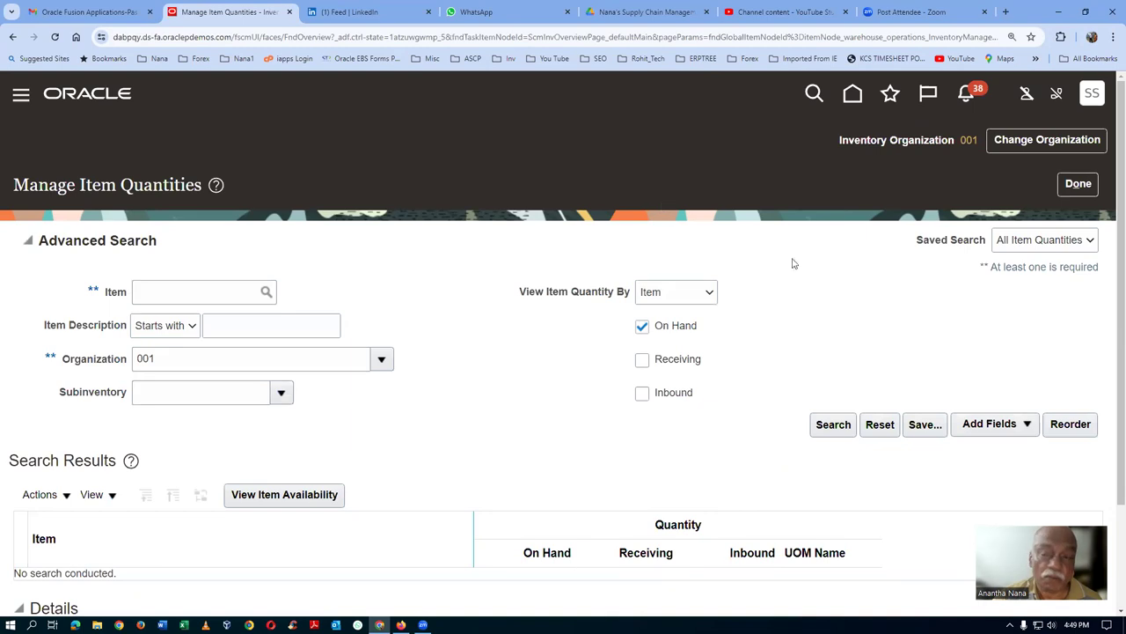
click(1051, 140)
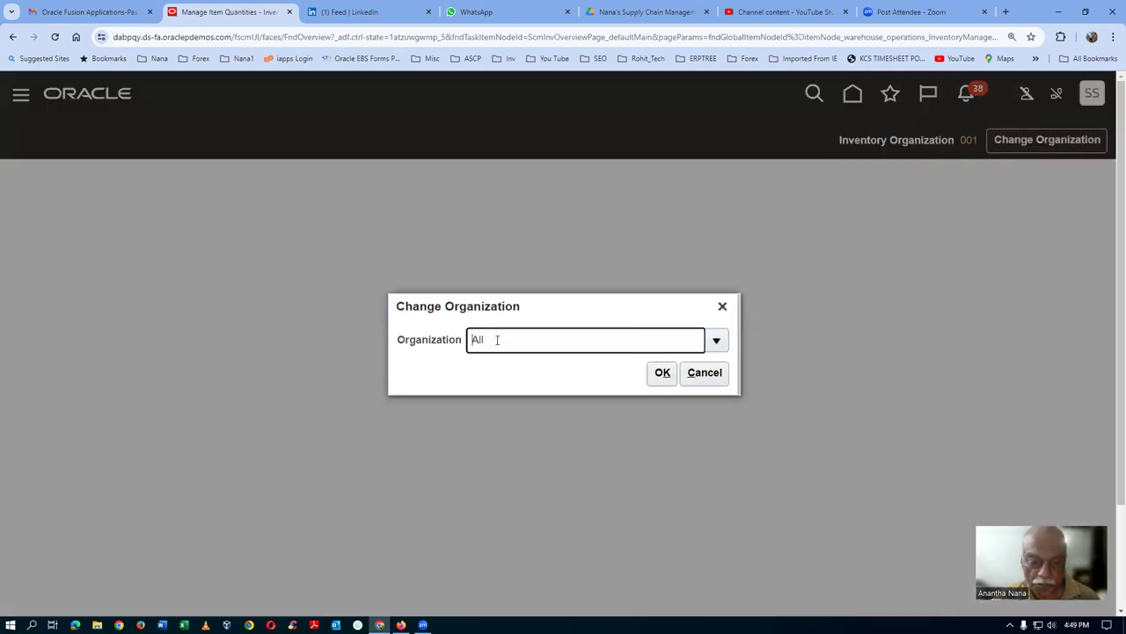
text(T032)
key(Tab)
click(663, 373)
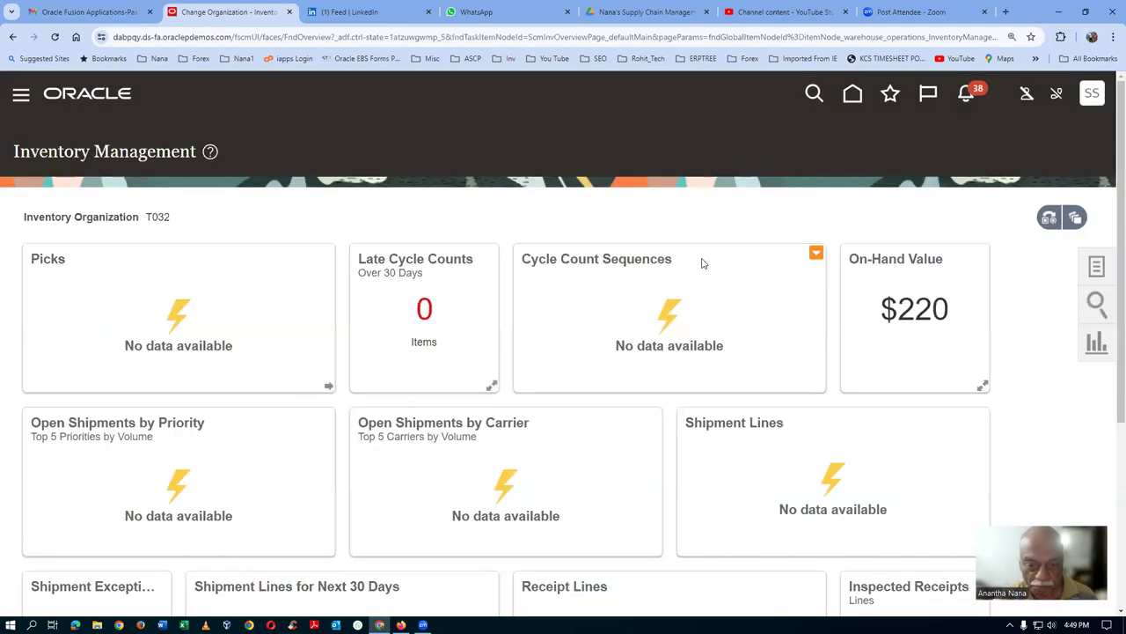
- Search the item quantities in organization T032 for t0306_TO_allocate_return
click(1092, 272)
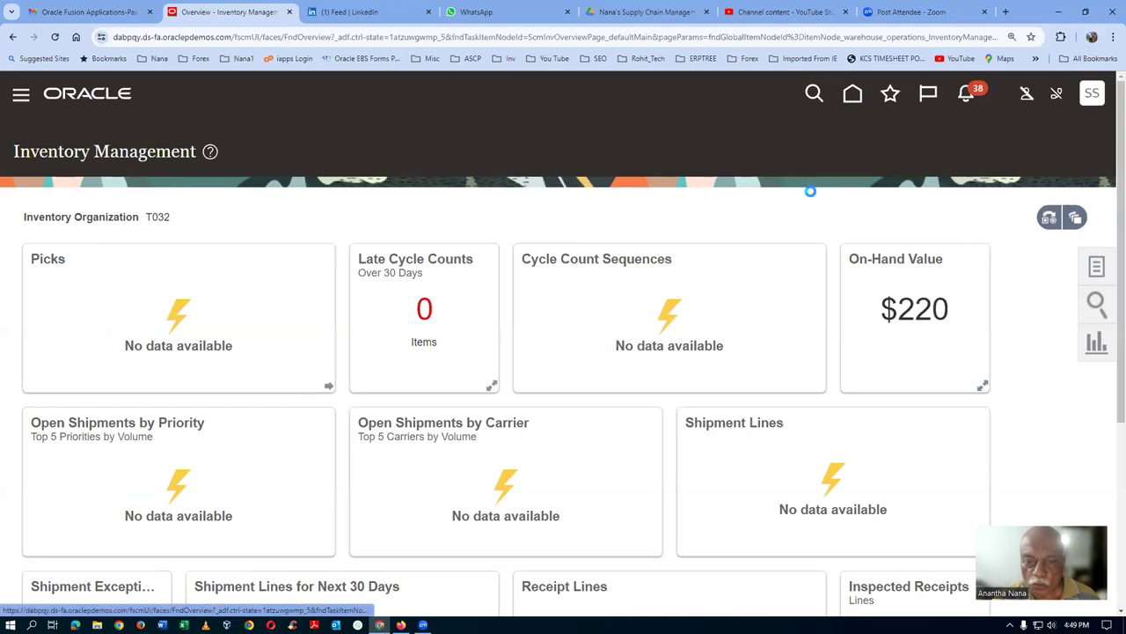
click(1018, 179)
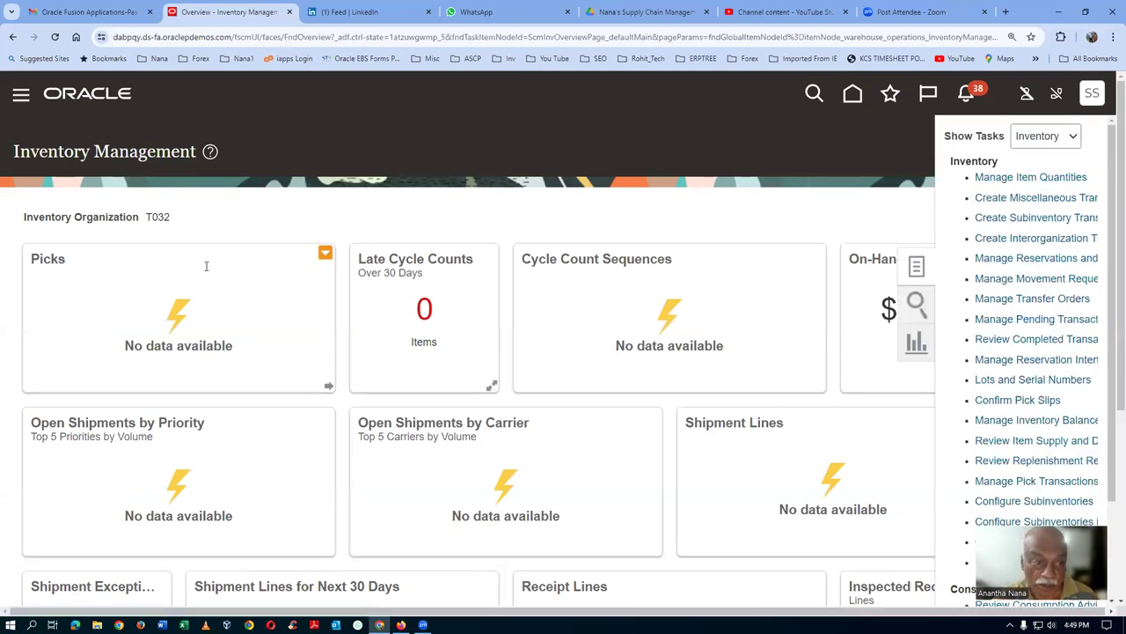
click(160, 292)
text(t0306_TO_allocate_retur)
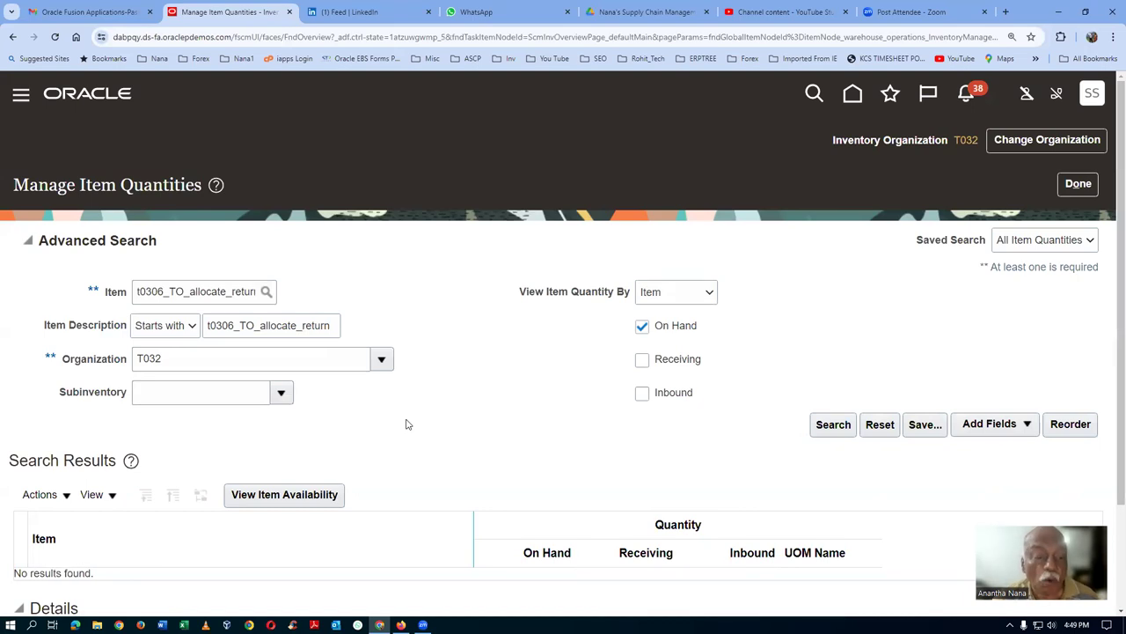
scroll(405, 424, down, 1)
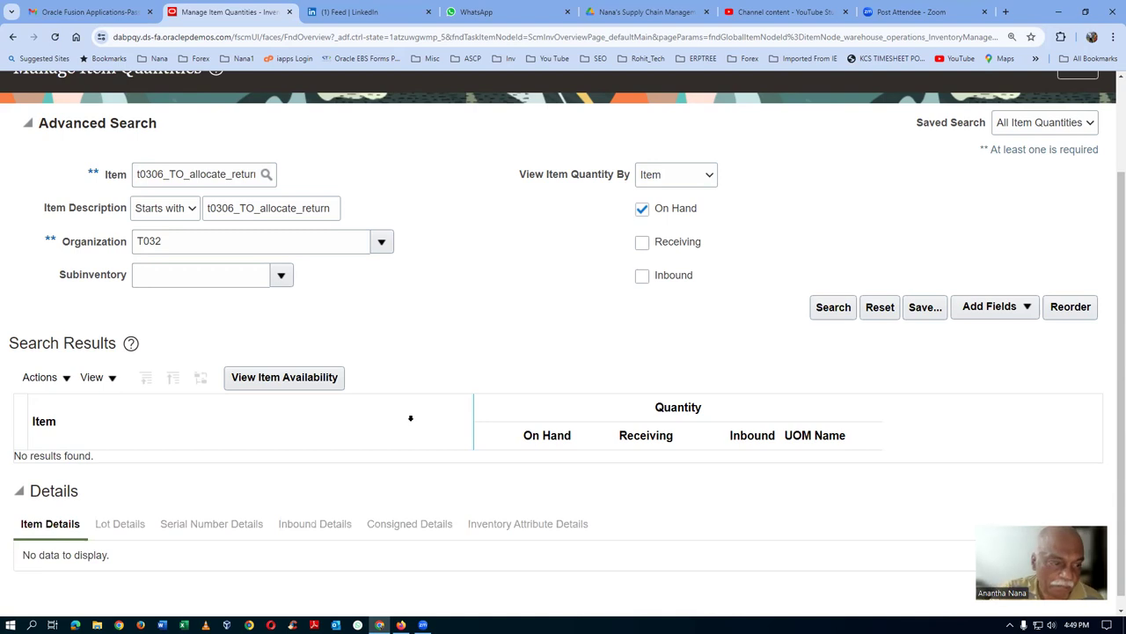
- Create a transfer order supply request for item t0306_TO_allocate_return with a requested quantity of 120
click(37, 385)
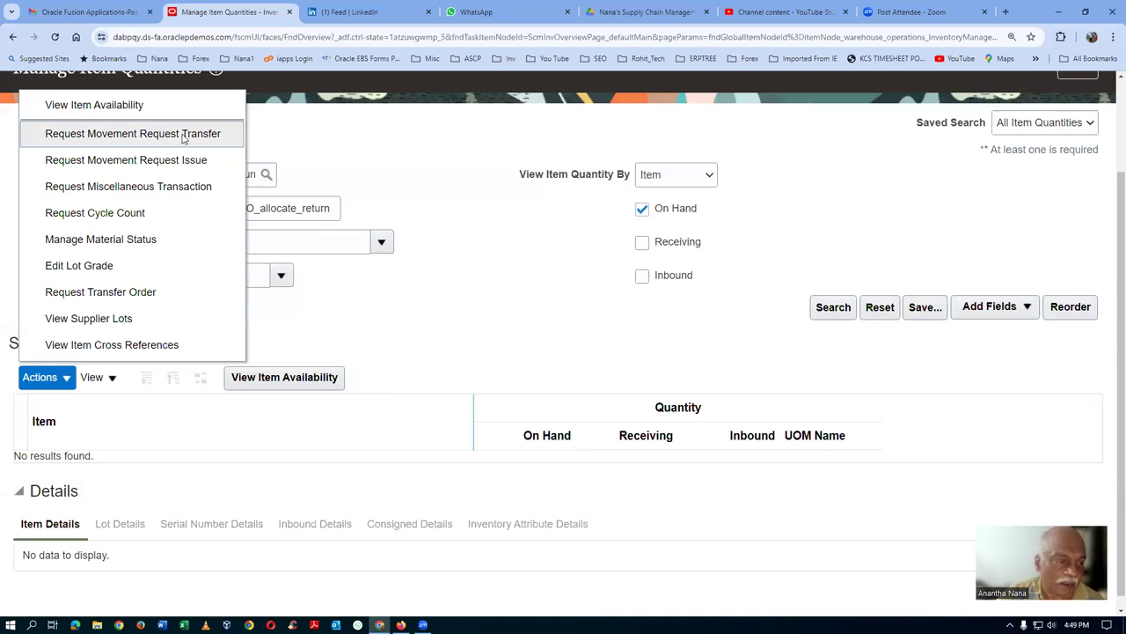
click(171, 294)
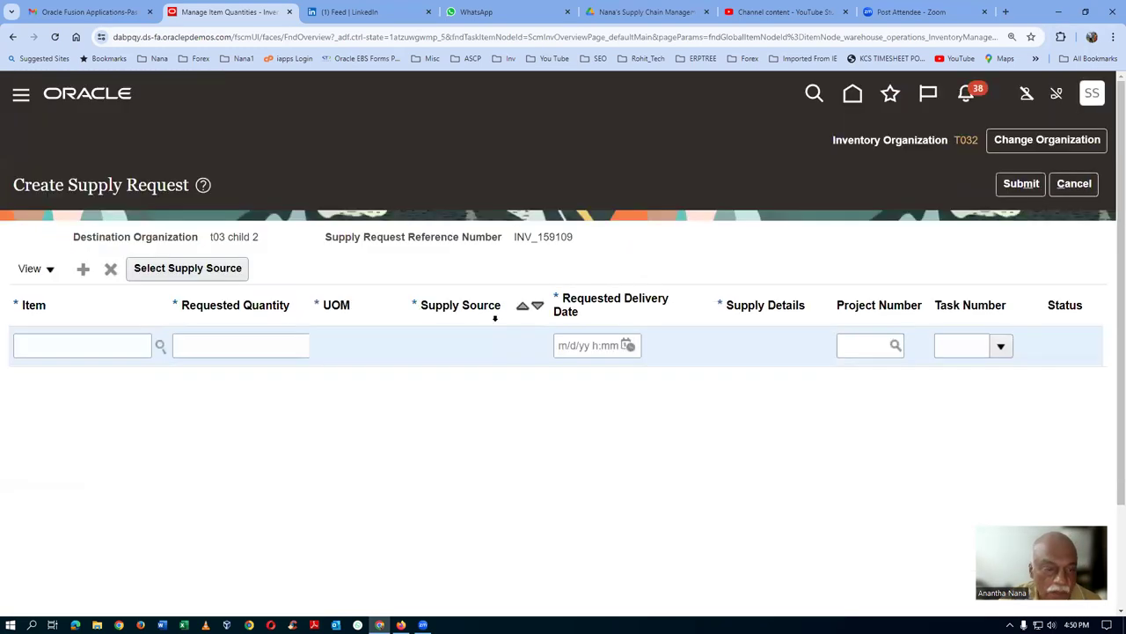
click(67, 344)
text(t0306)
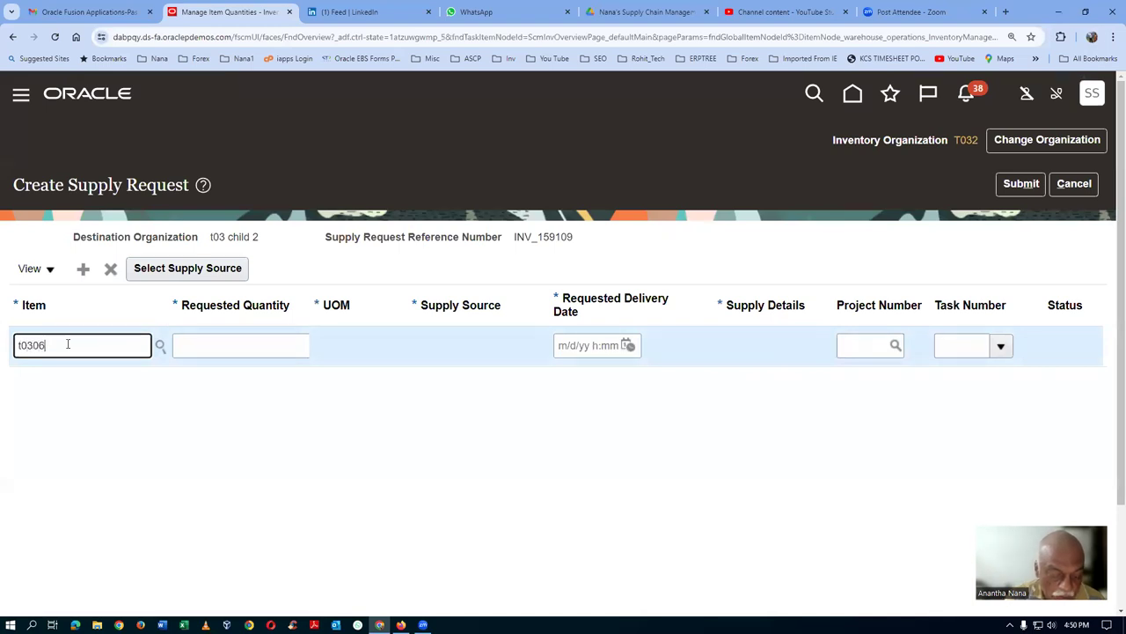
key(Tab)
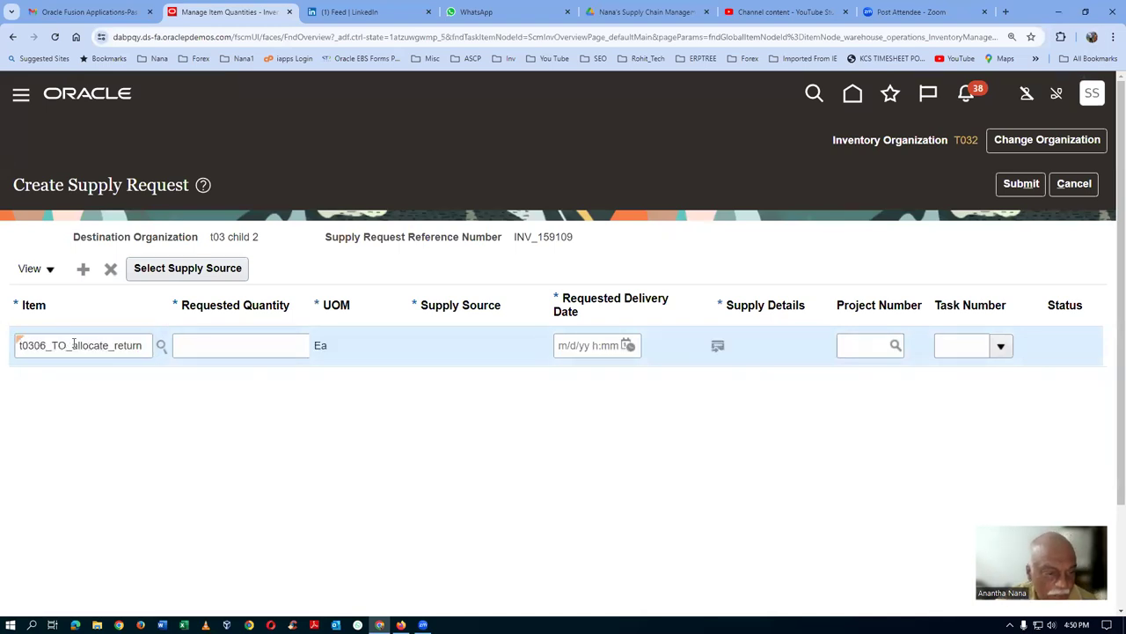
click(226, 345)
text(12)
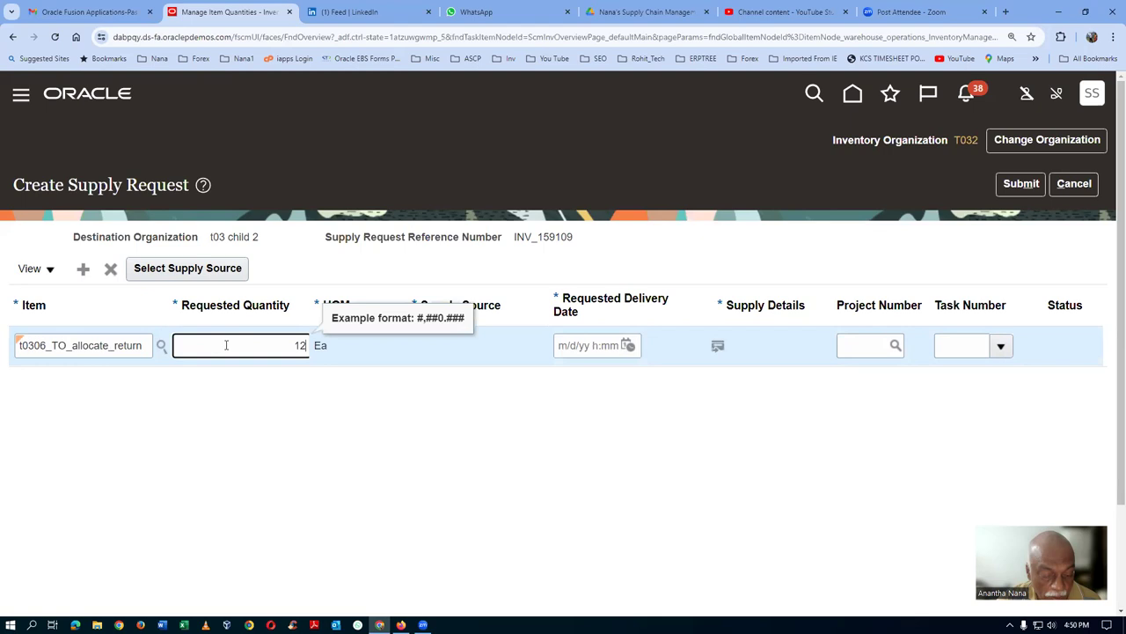
text(0)
key(Tab)
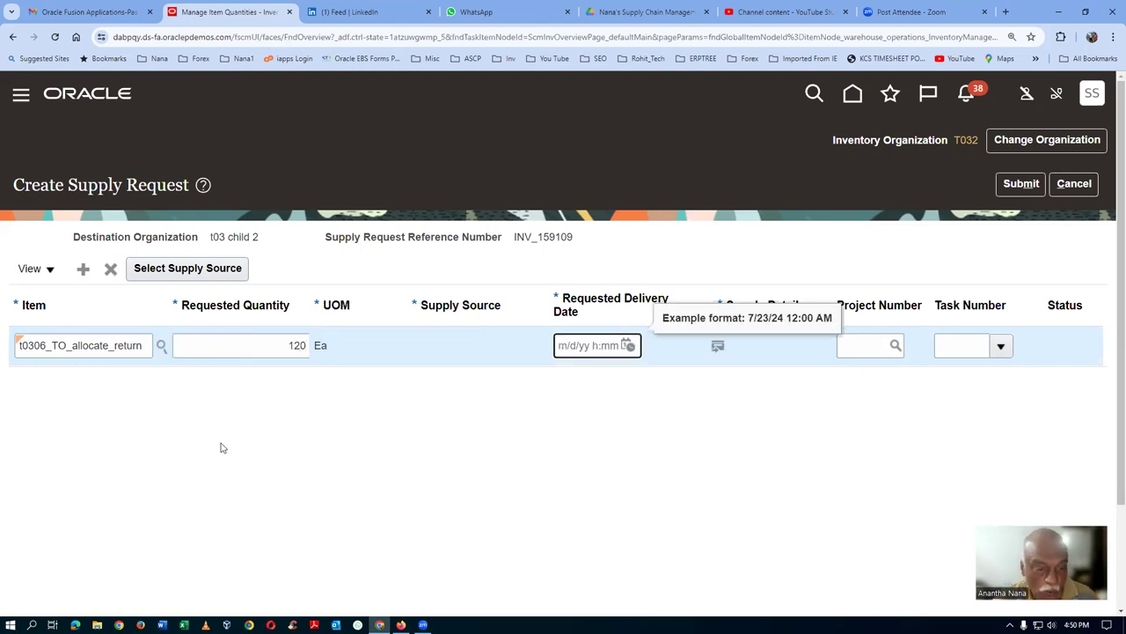
- Set the supply request line's requested delivery date to July 23, 2024, 11:20 AM
click(628, 346)
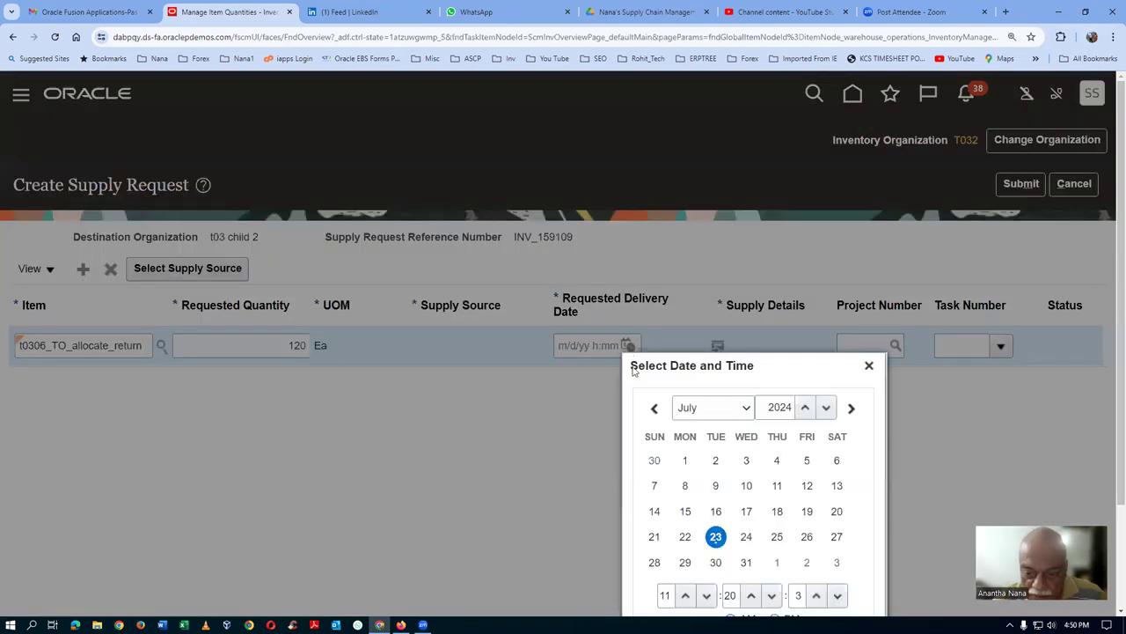
click(716, 539)
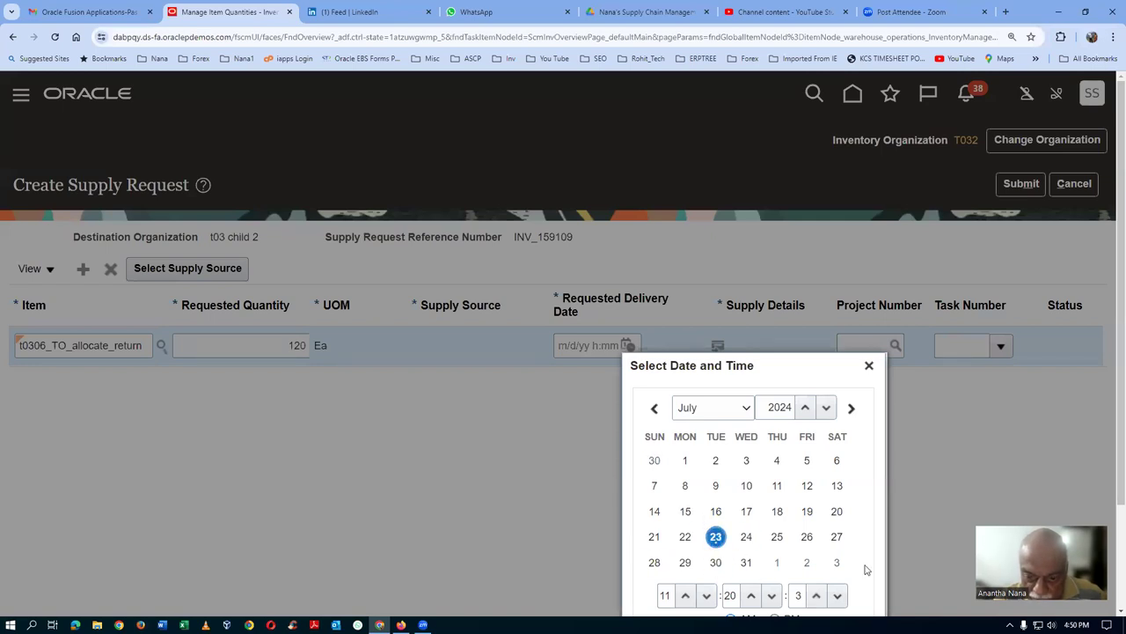
scroll(867, 563, down, 2)
click(811, 538)
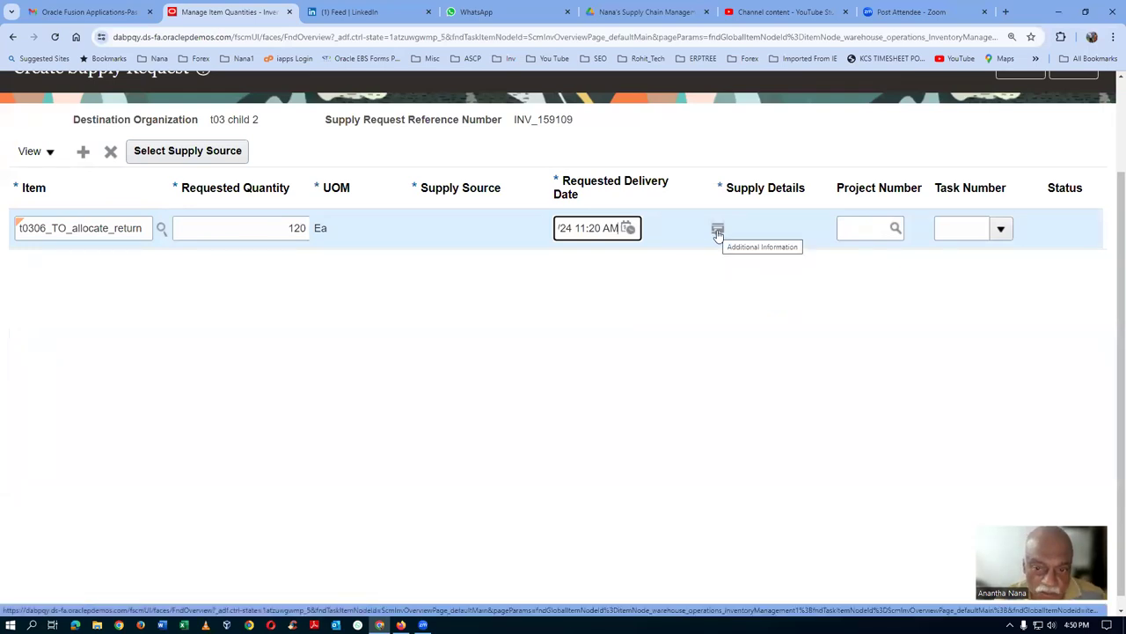
- Set the destination subinventory to t032_FGS_2 in the request line's supply details
click(718, 231)
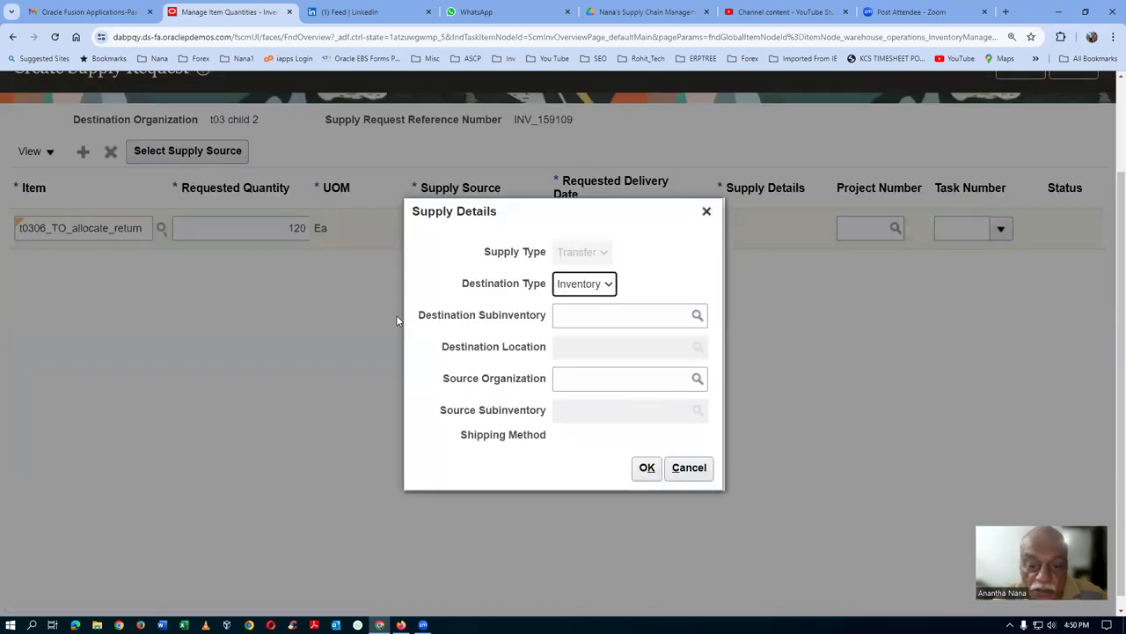
click(641, 324)
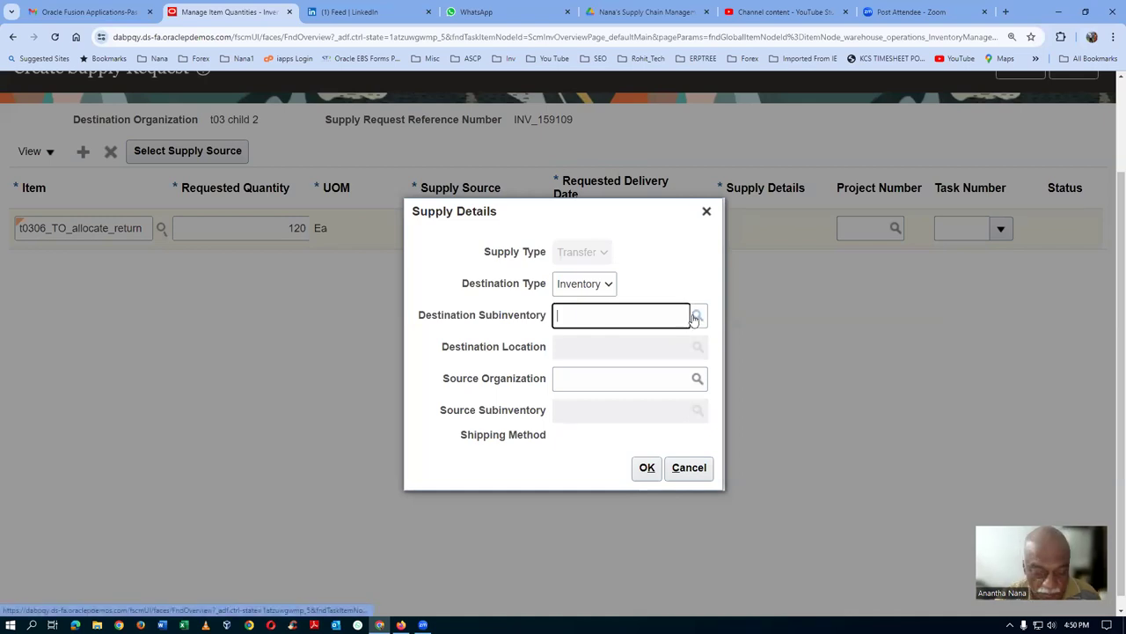
text(t032)
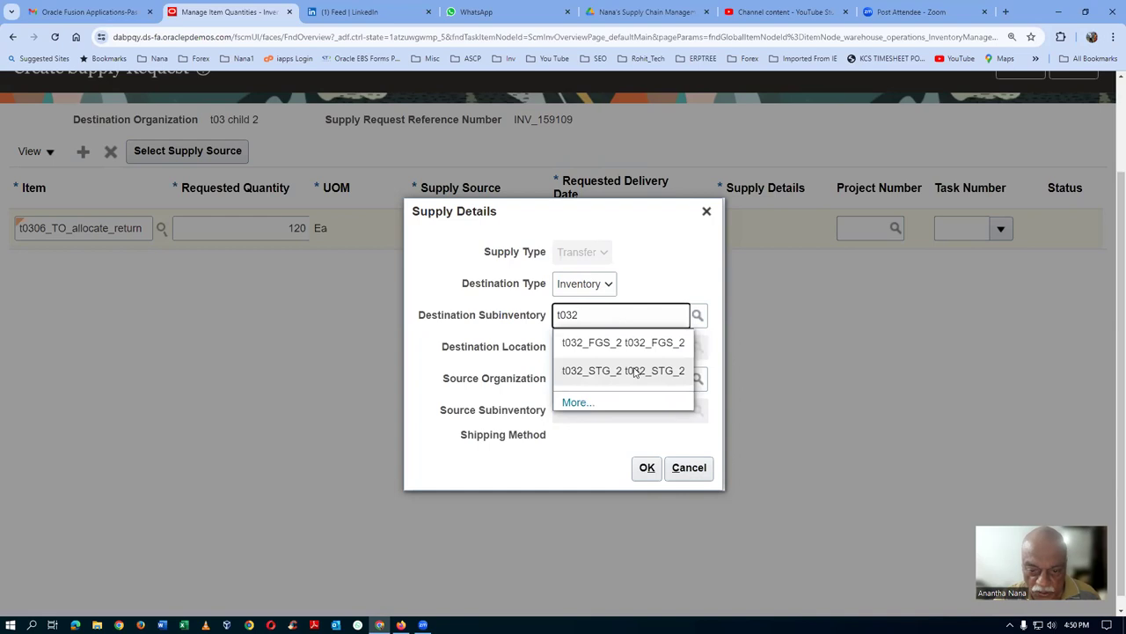
click(631, 352)
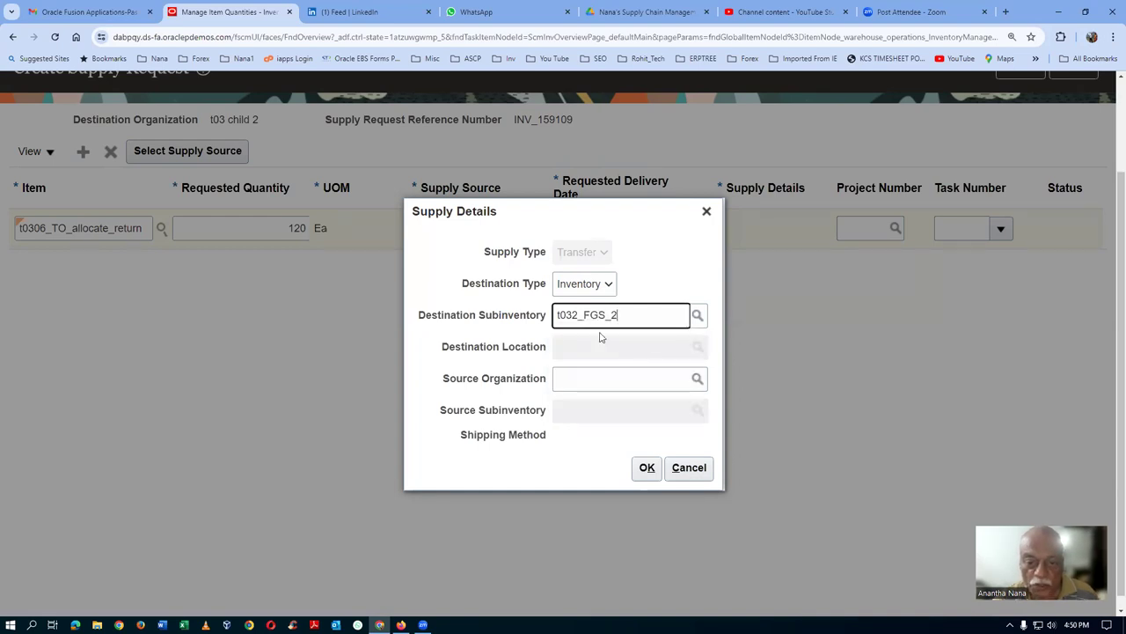
- Try to set the source organization to T03 in the request line's supply details, and clear the entry
click(630, 376)
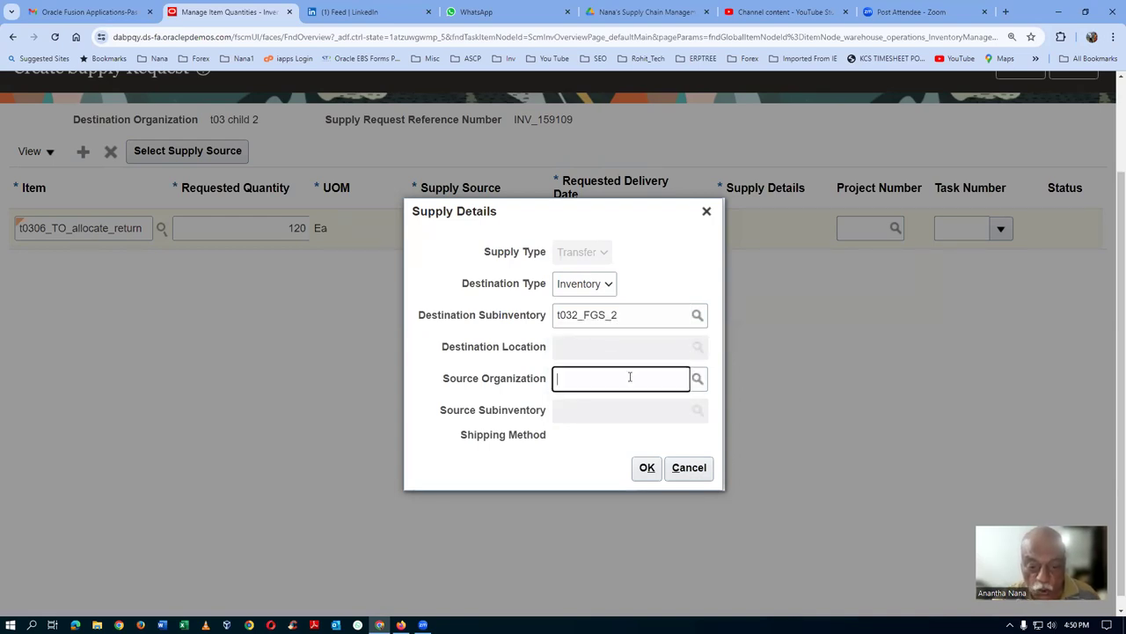
text(T)
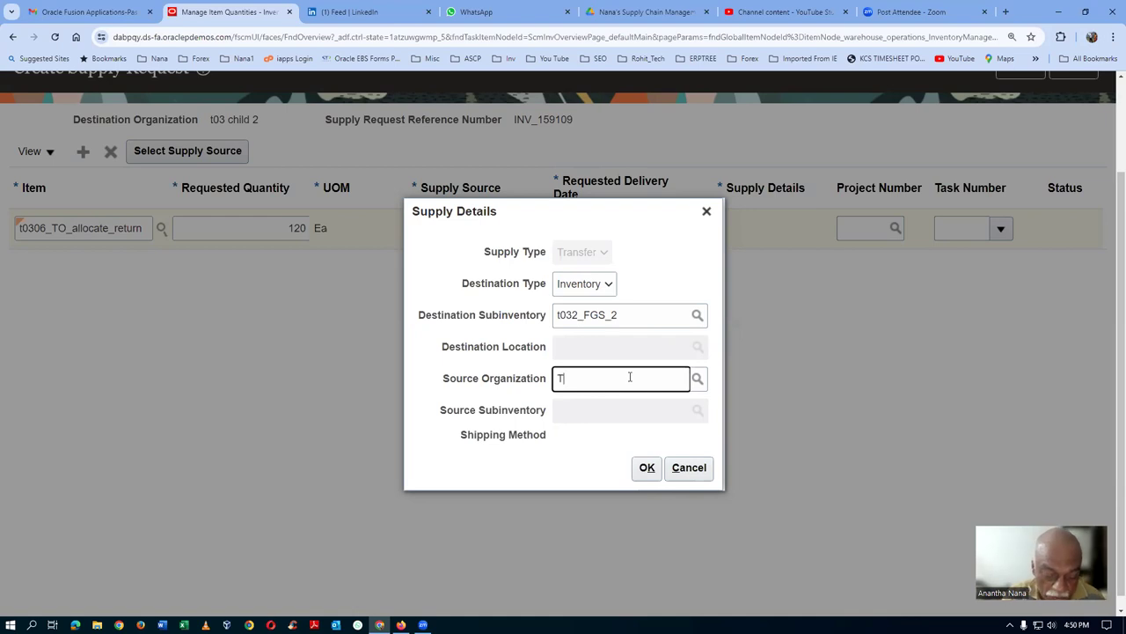
text(03)
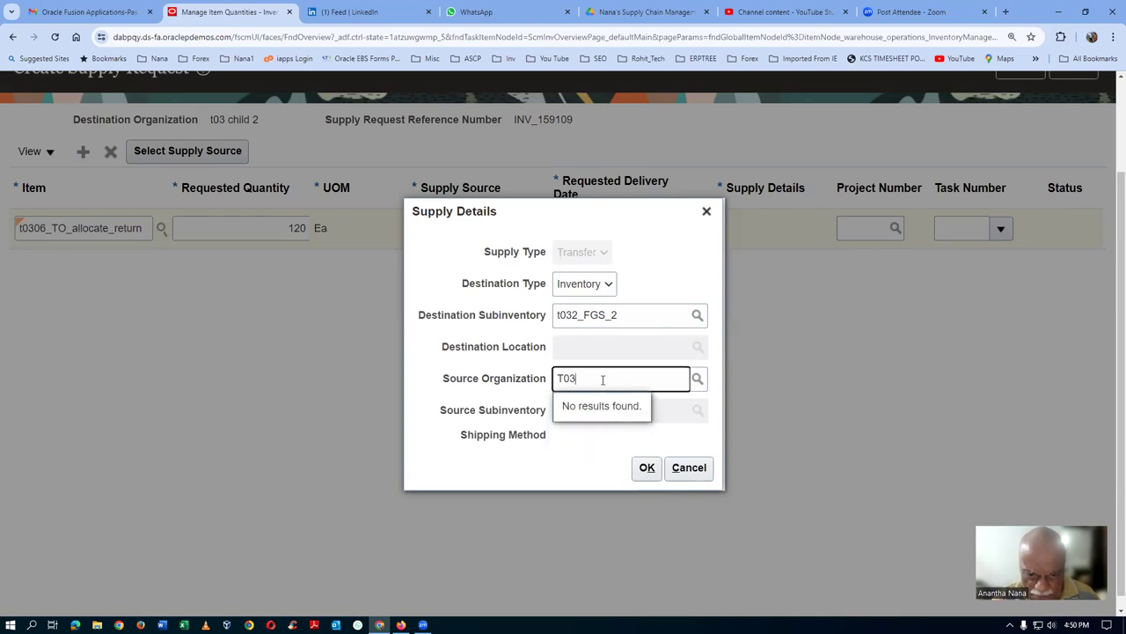
drag(602, 379, 359, 411)
text(t)
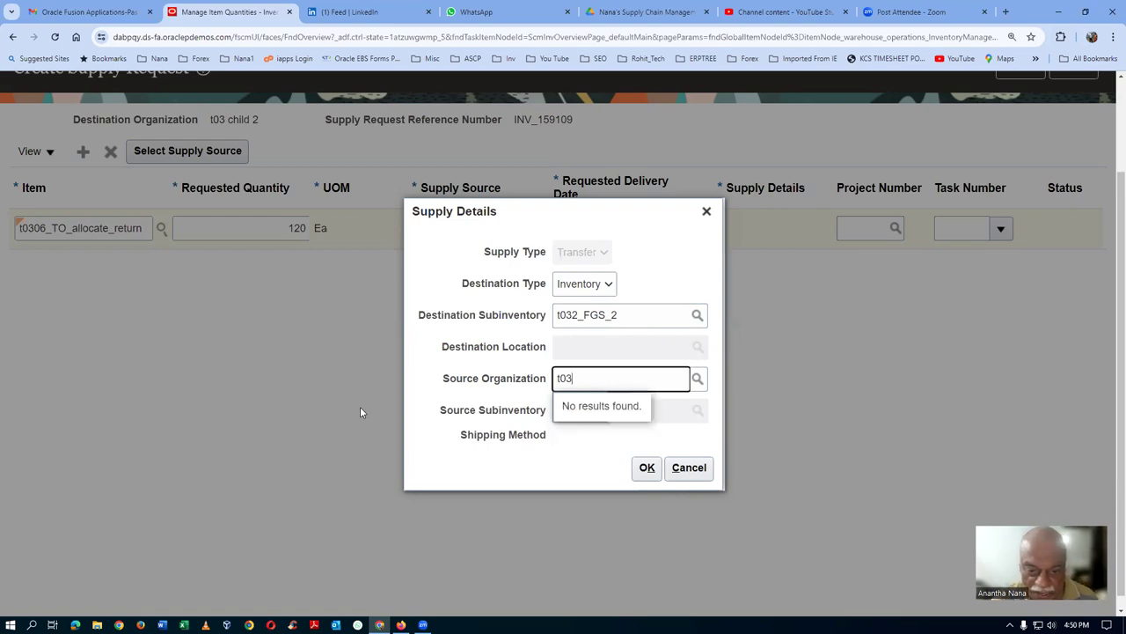
drag(584, 378, 489, 385)
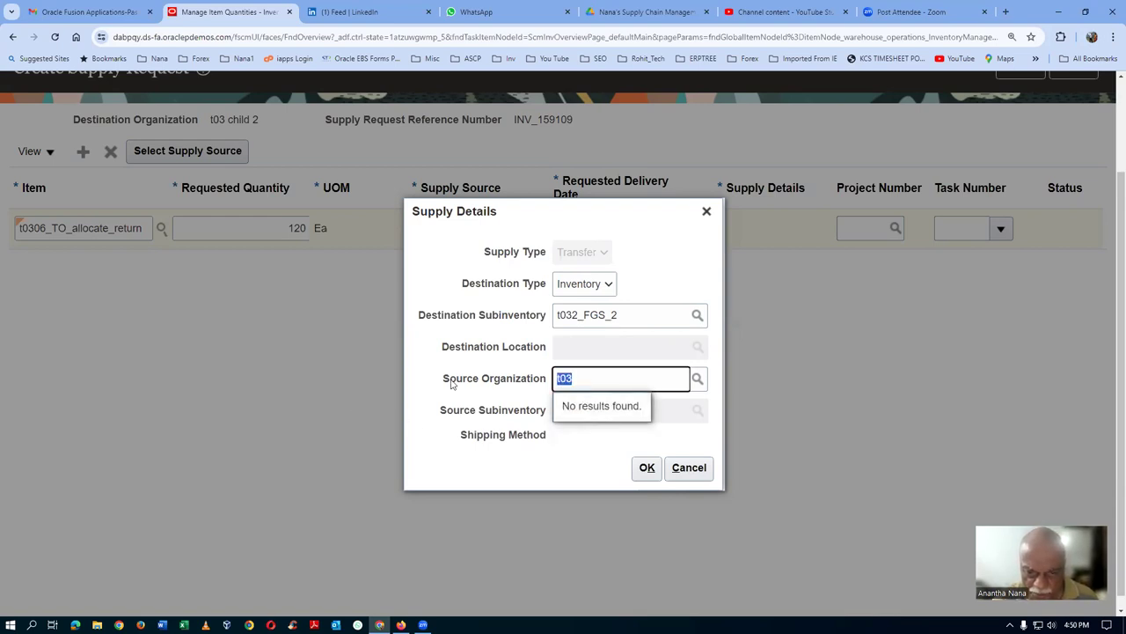
key(BackSpace)
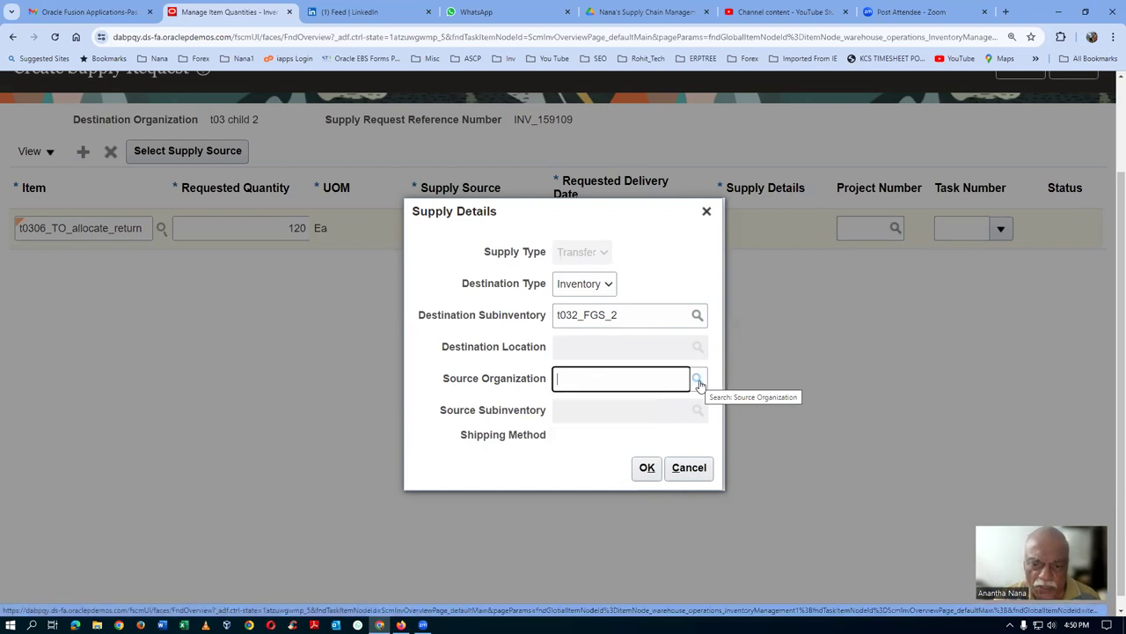
- Search the source organizations by the organization name t03, and again without any criteria
click(700, 385)
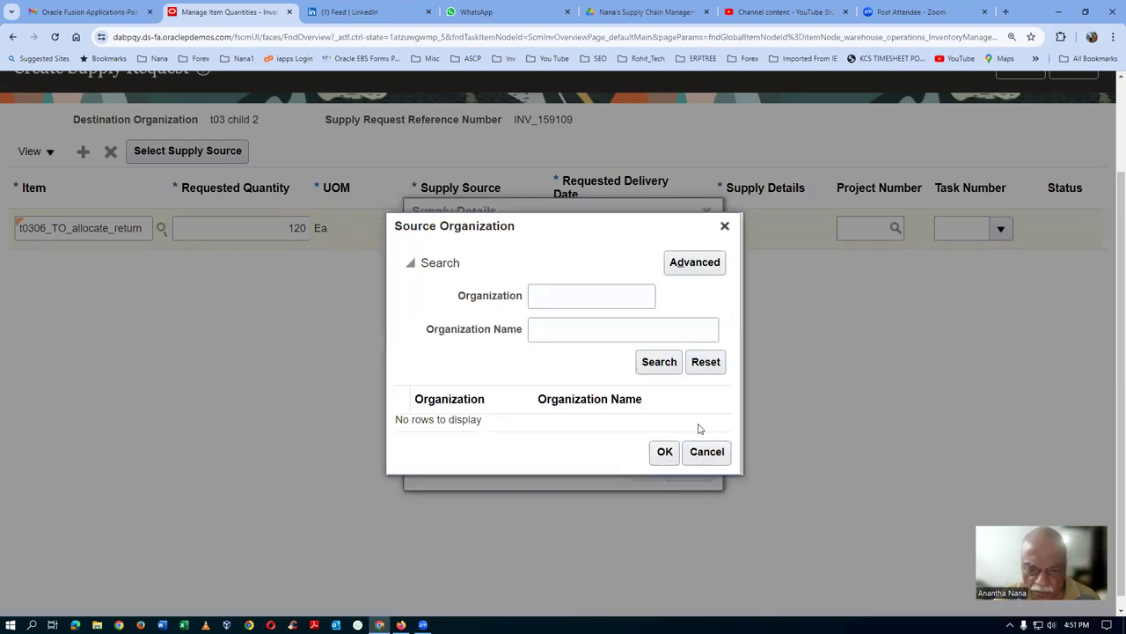
click(546, 335)
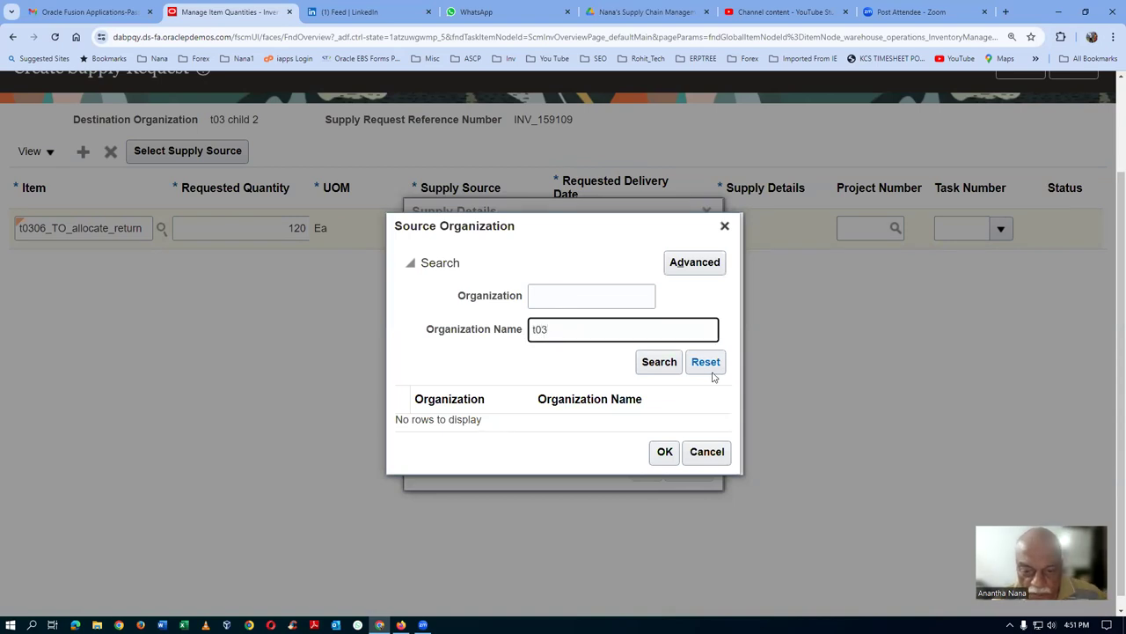
click(655, 364)
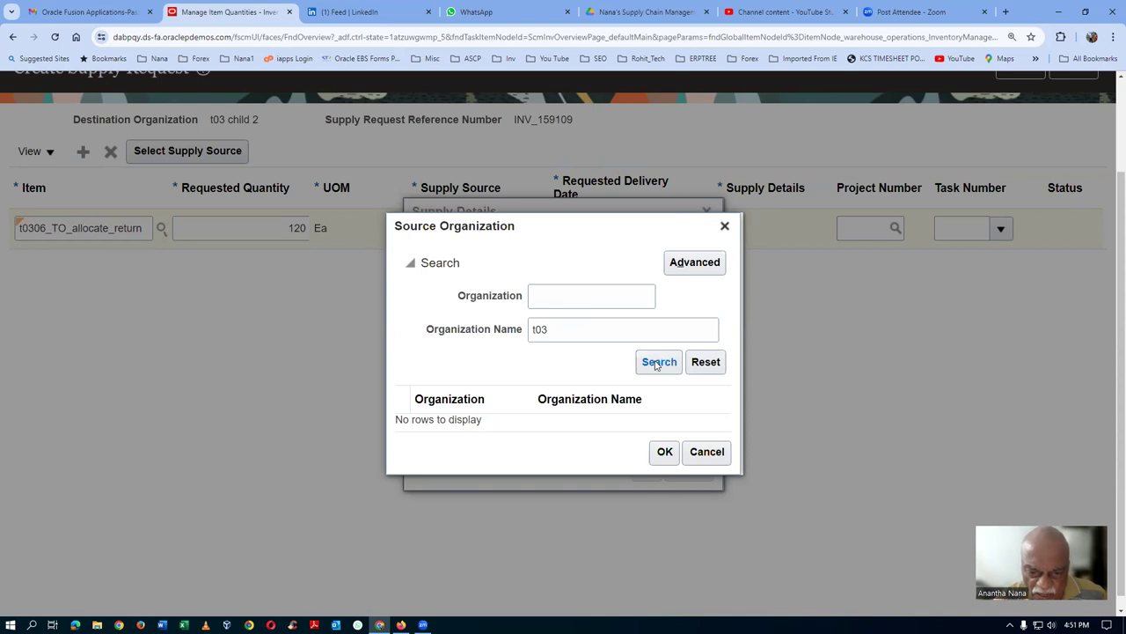
click(657, 363)
double_click(539, 329)
key(BackSpace)
click(656, 362)
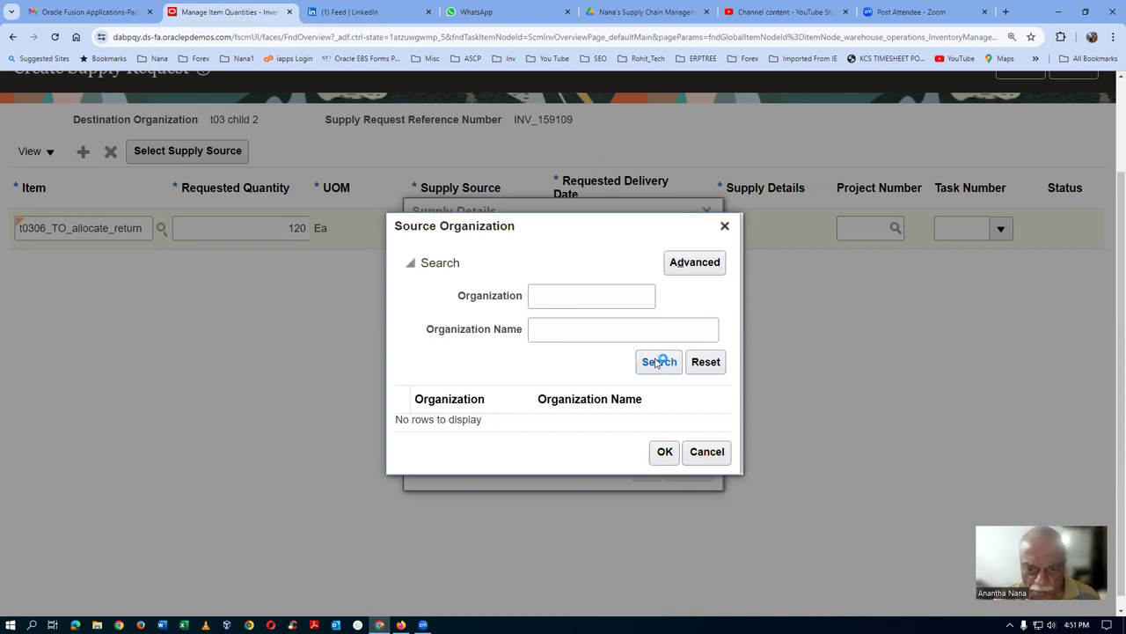
- Run an advanced search for source organizations whose name starts with t03, and close the lookup
click(693, 263)
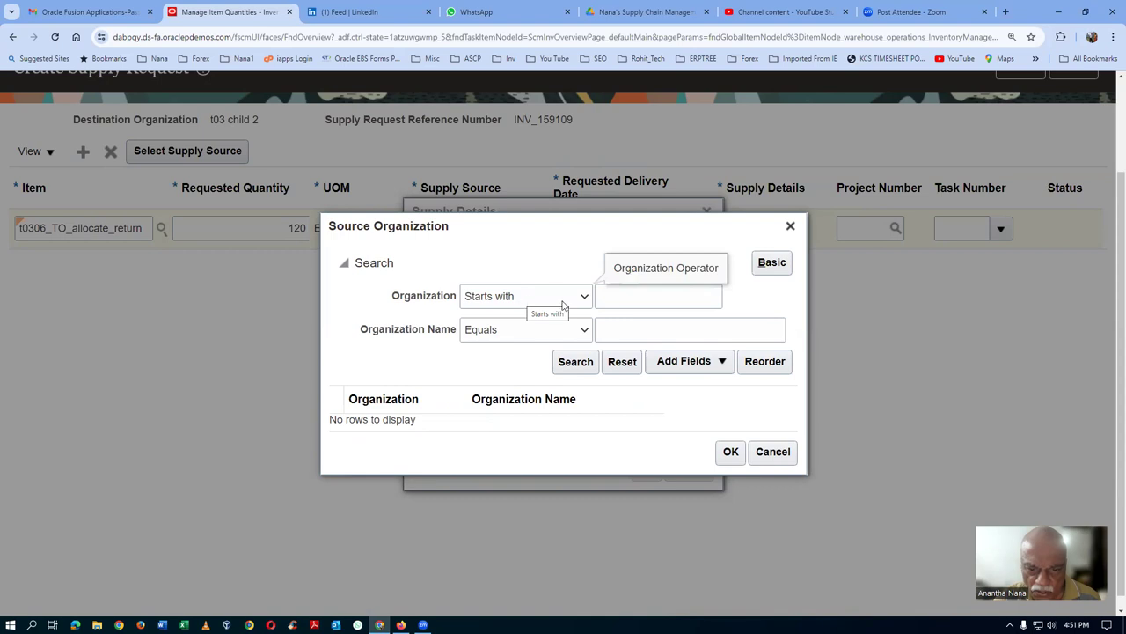
click(515, 331)
click(519, 349)
click(624, 331)
text(t03)
click(572, 362)
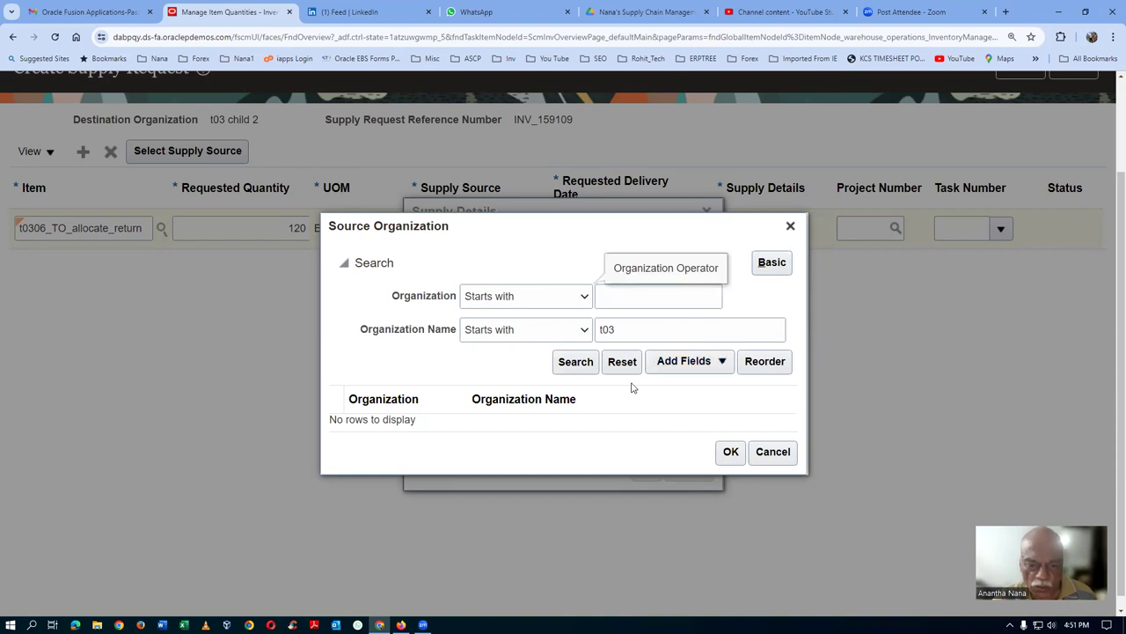
click(771, 451)
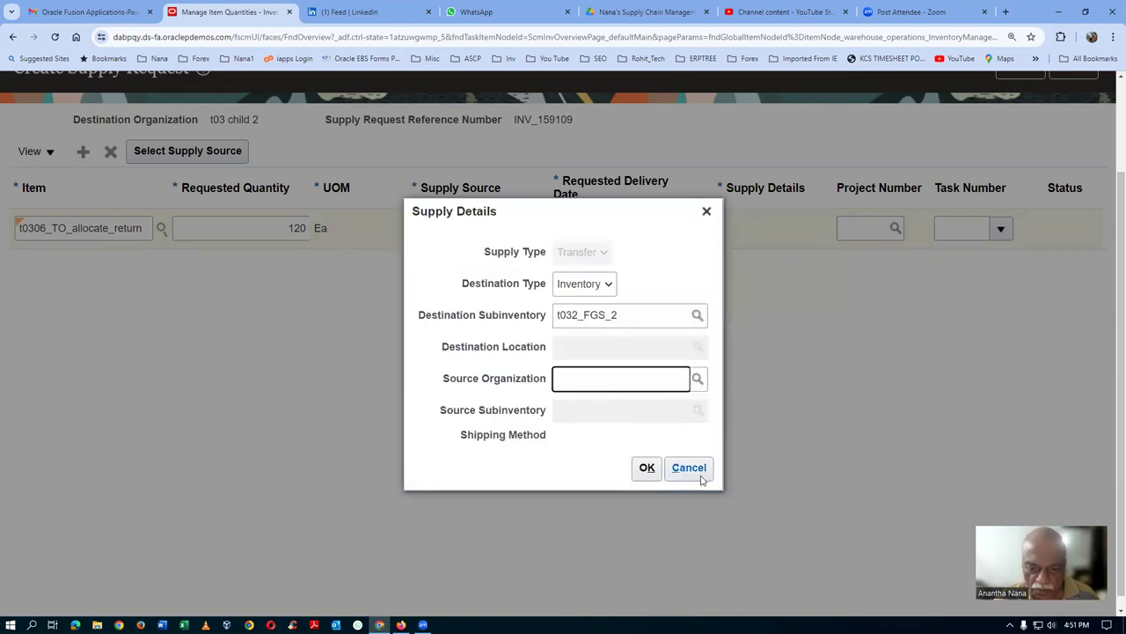
- Reopen the request line's supply details, look up the source organizations without criteria, and cancel the details
click(699, 473)
click(719, 230)
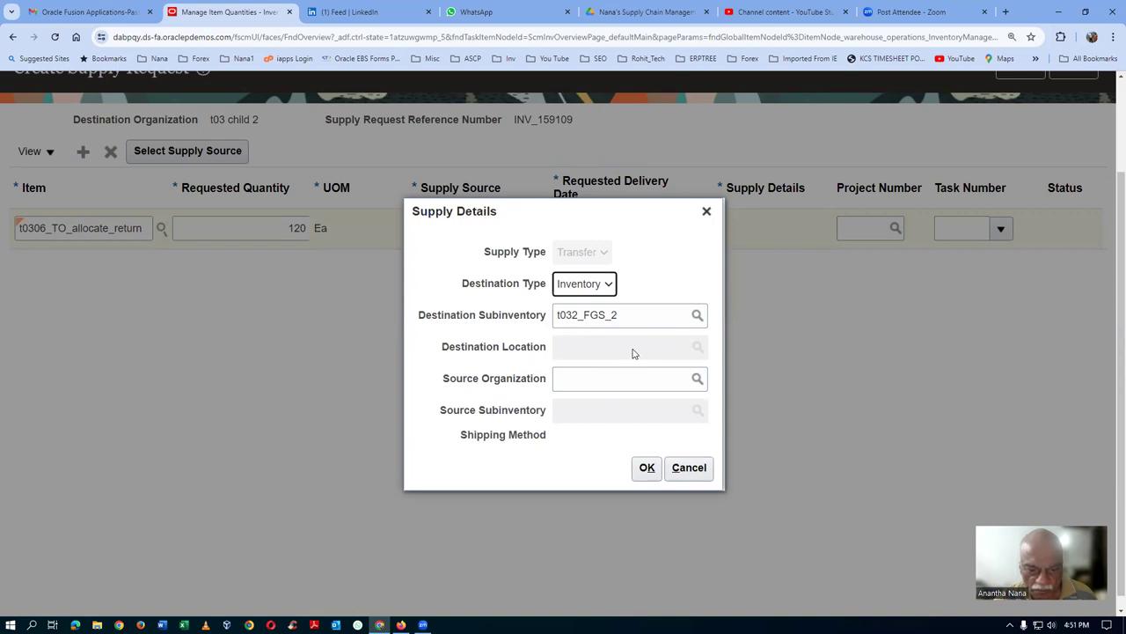
click(587, 380)
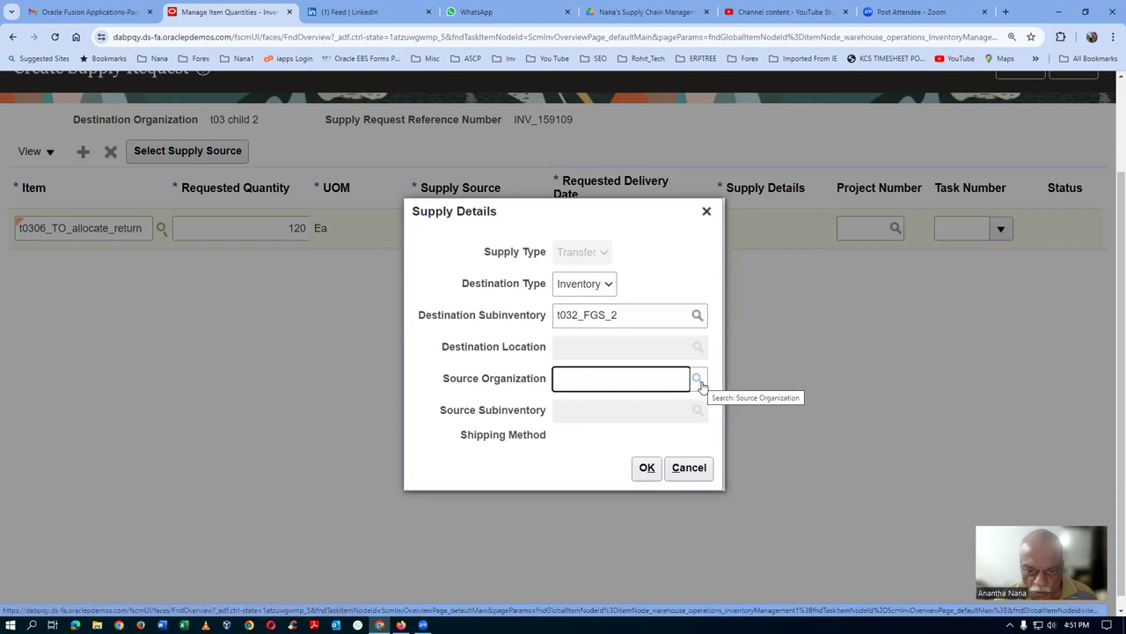
click(698, 379)
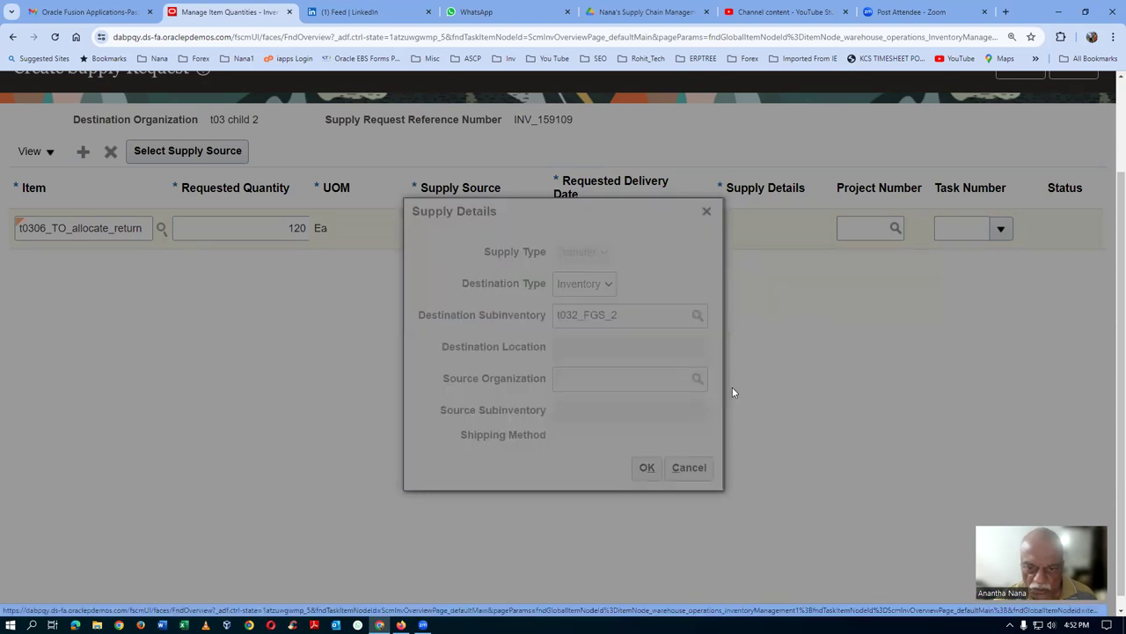
click(647, 361)
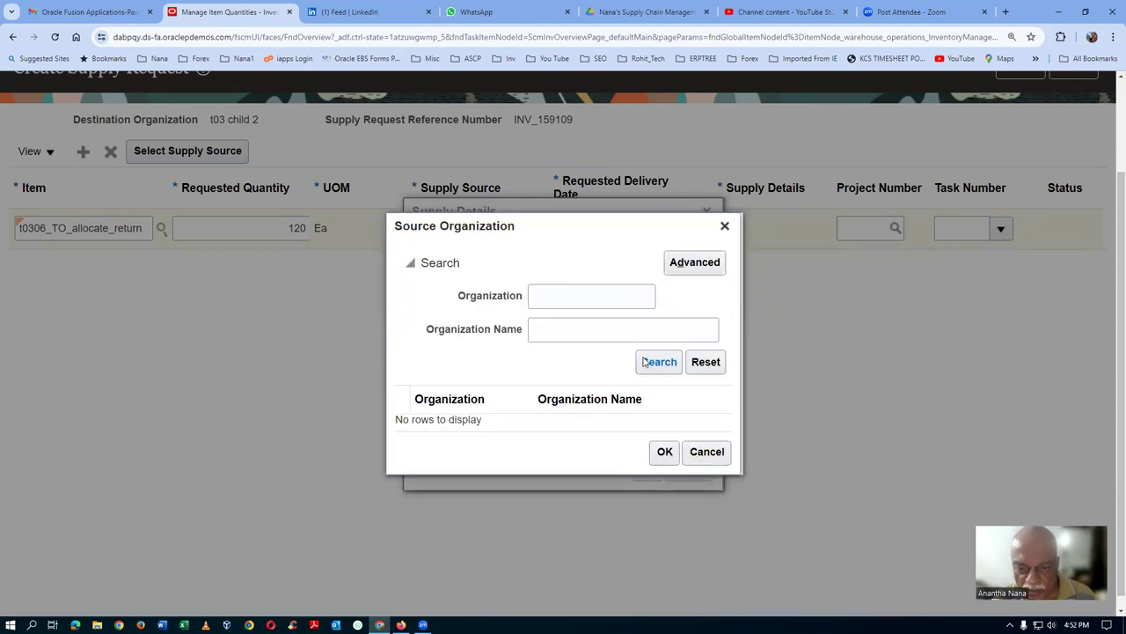
click(687, 451)
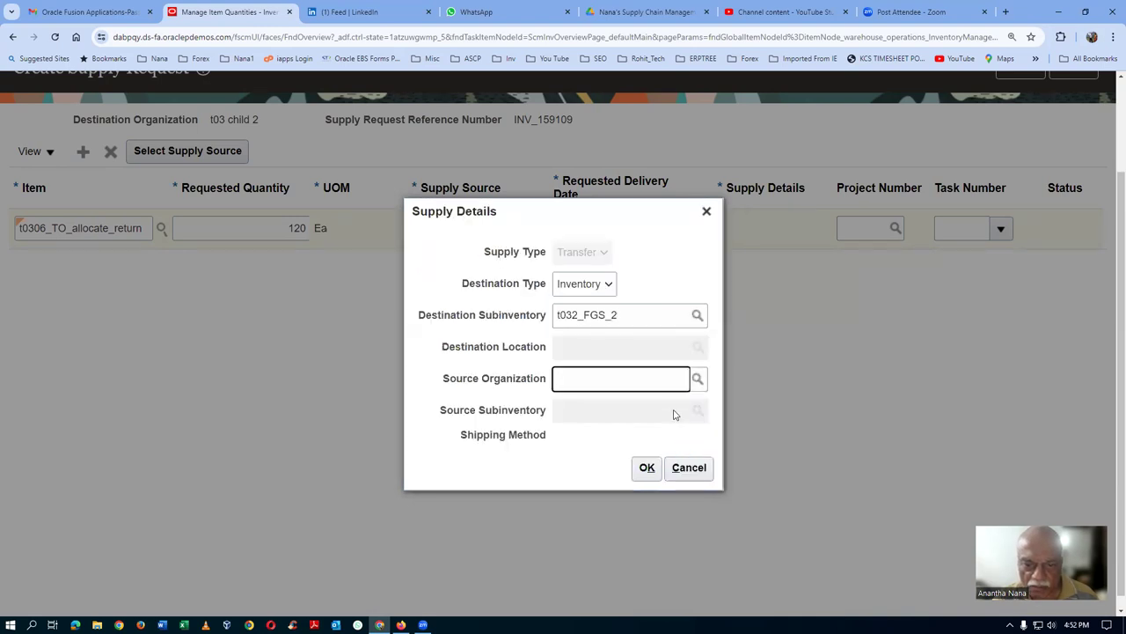
click(689, 467)
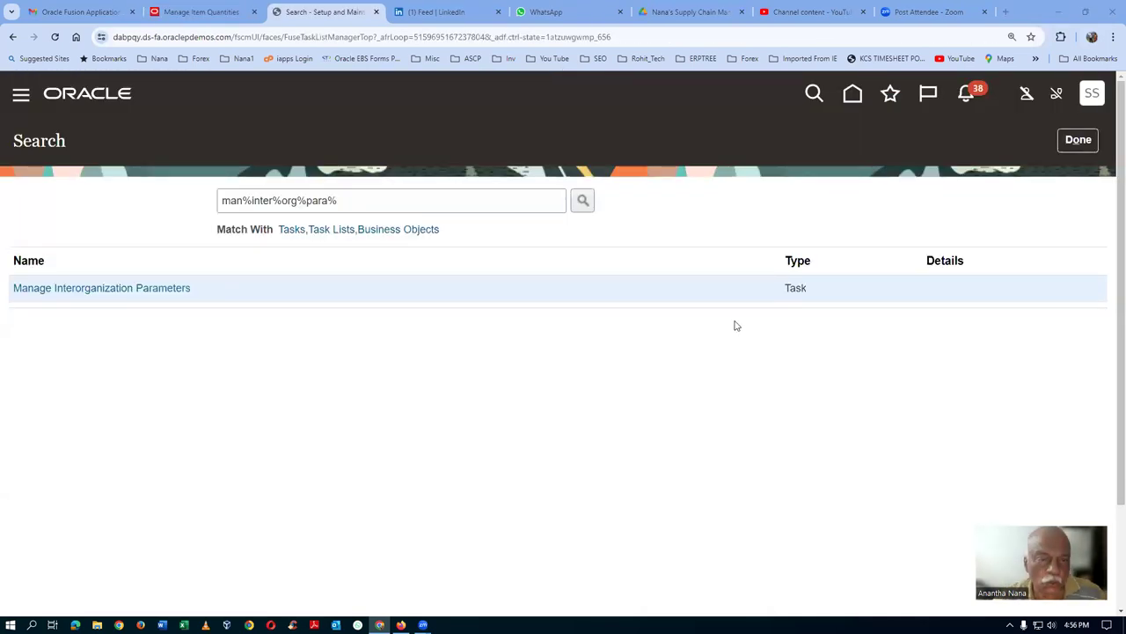
- Leave the setup task search and open the Product Information Management work area from the favorites
click(1077, 142)
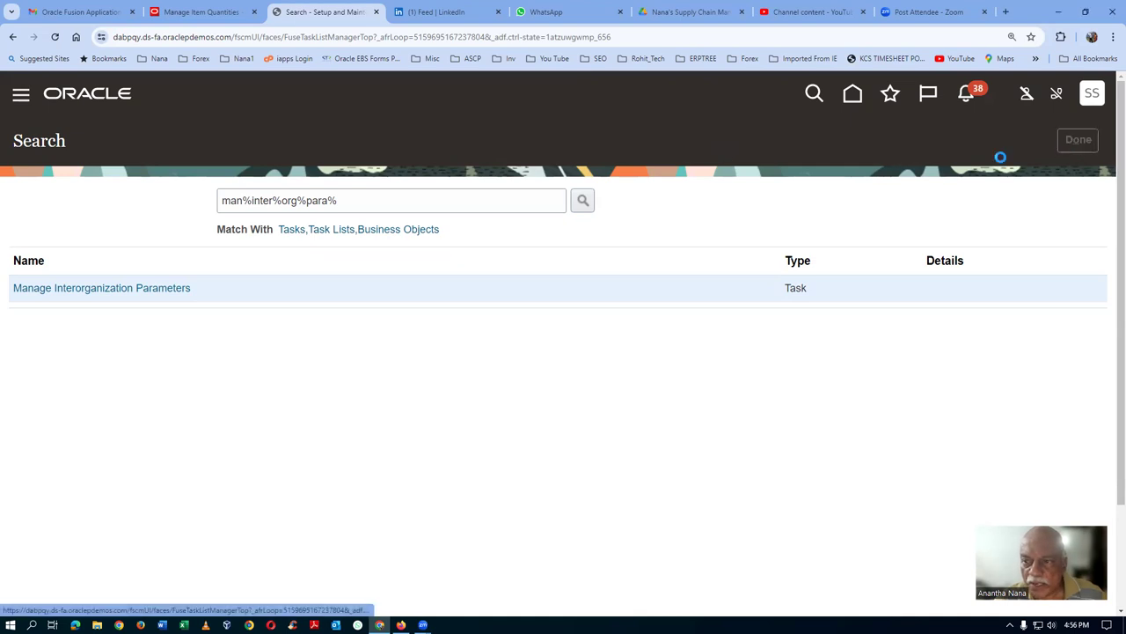
click(891, 94)
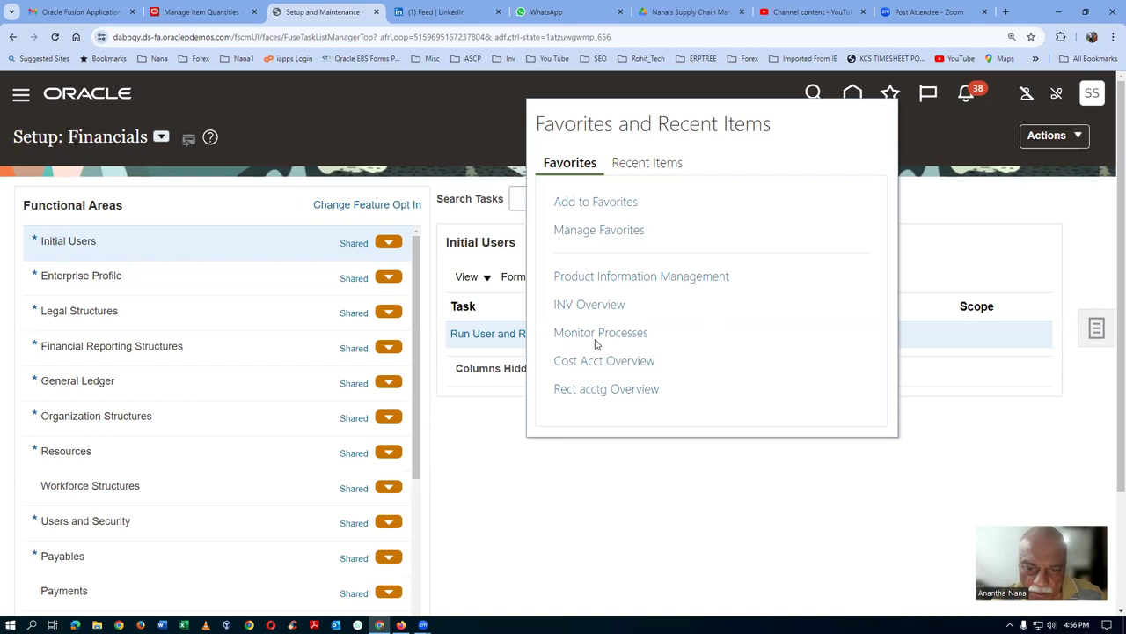
click(603, 276)
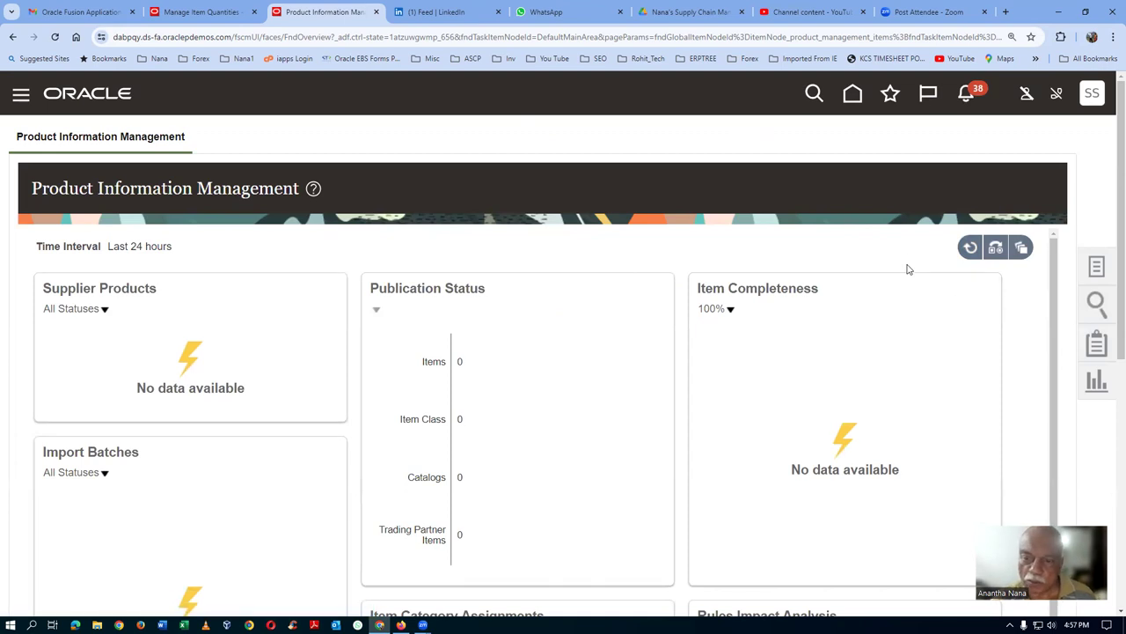
- Browse the items for t0306_TO_allocate_return and open its record for organization T030
click(1096, 266)
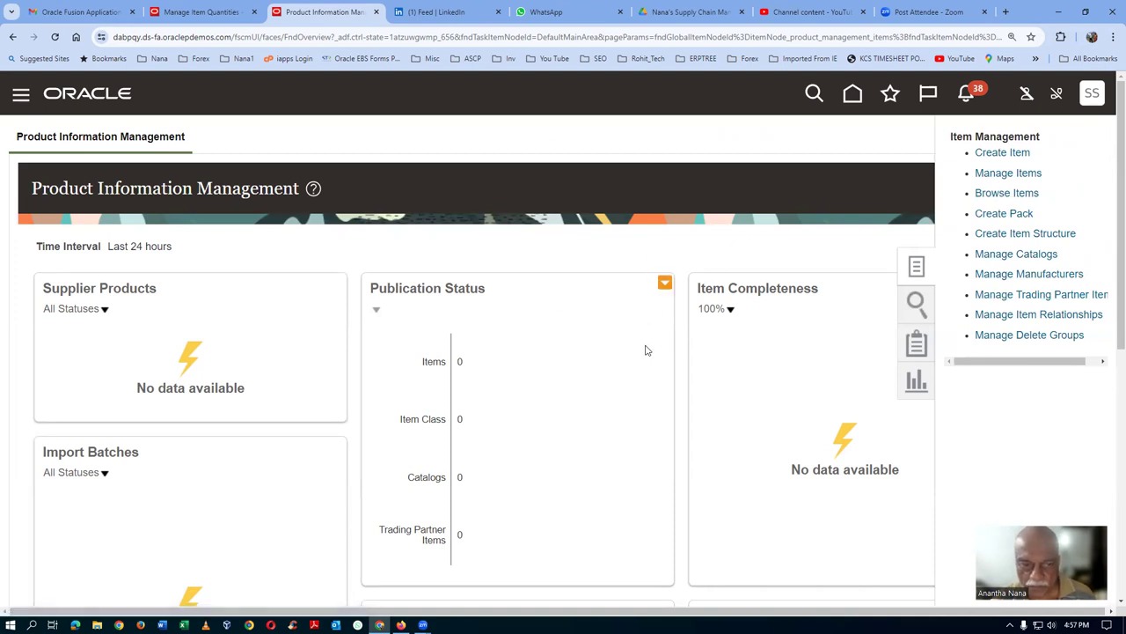
click(563, 468)
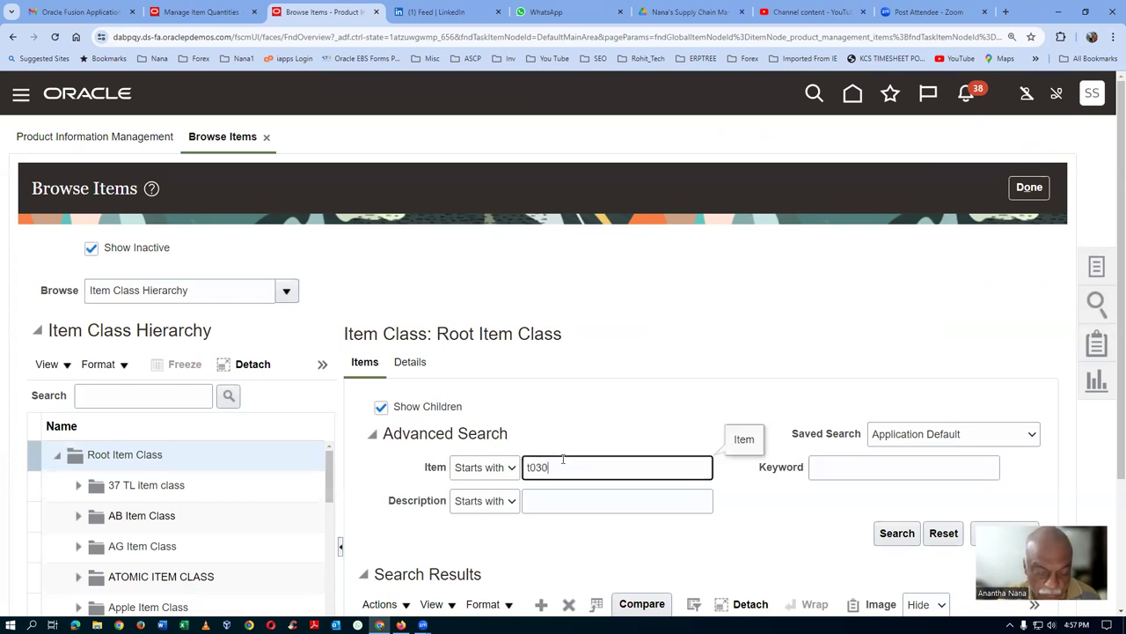
click(889, 534)
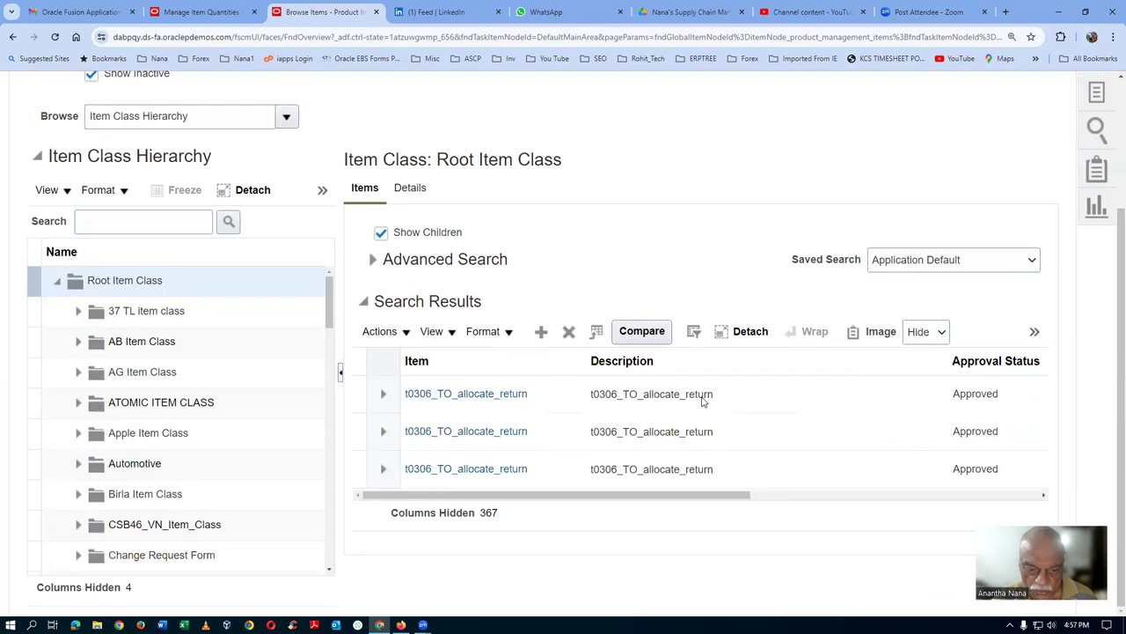
scroll(704, 397, down, 2)
drag(567, 497, 817, 497)
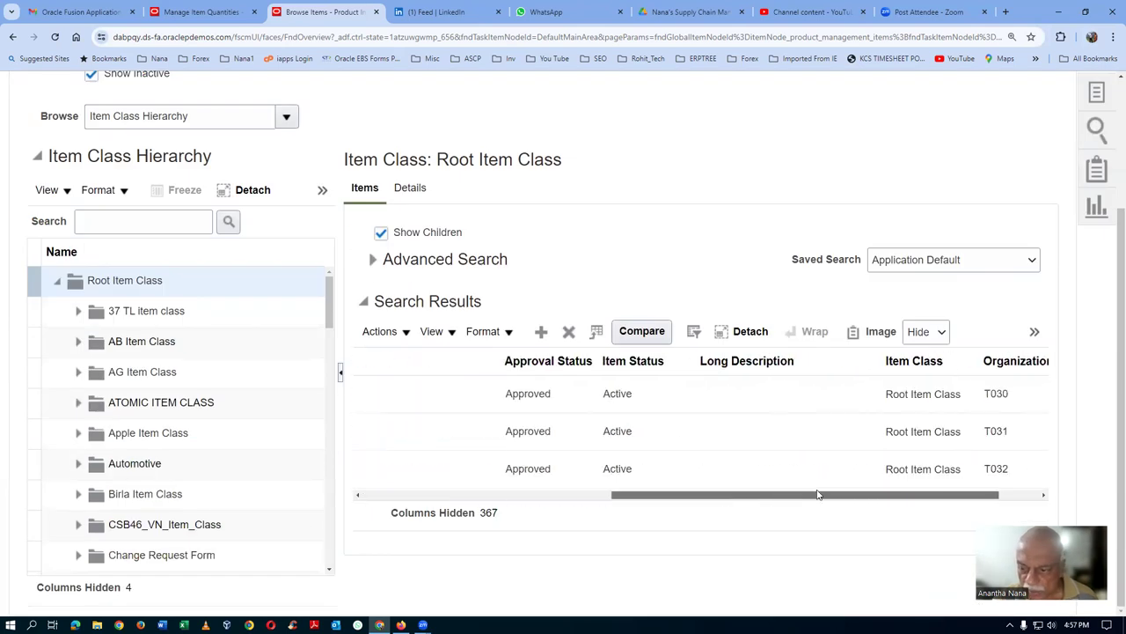
drag(707, 493, 422, 472)
click(464, 394)
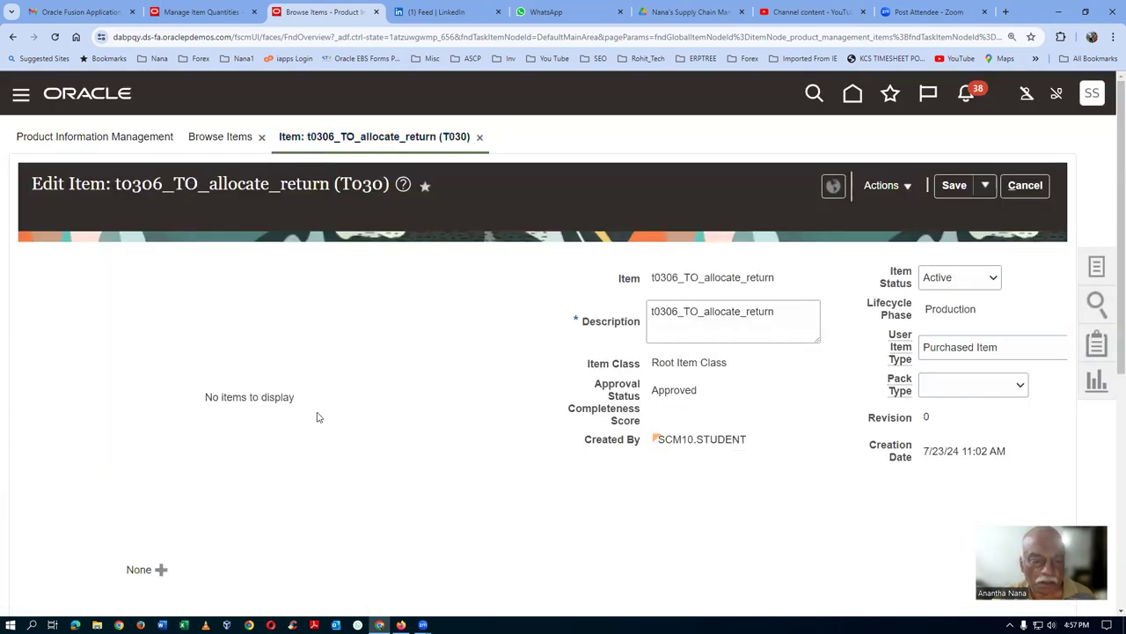
- Set Internally Transferable and Transfer Orders Enabled to Yes in the item's Sales and Order Management specifications
scroll(317, 417, down, 3)
click(130, 427)
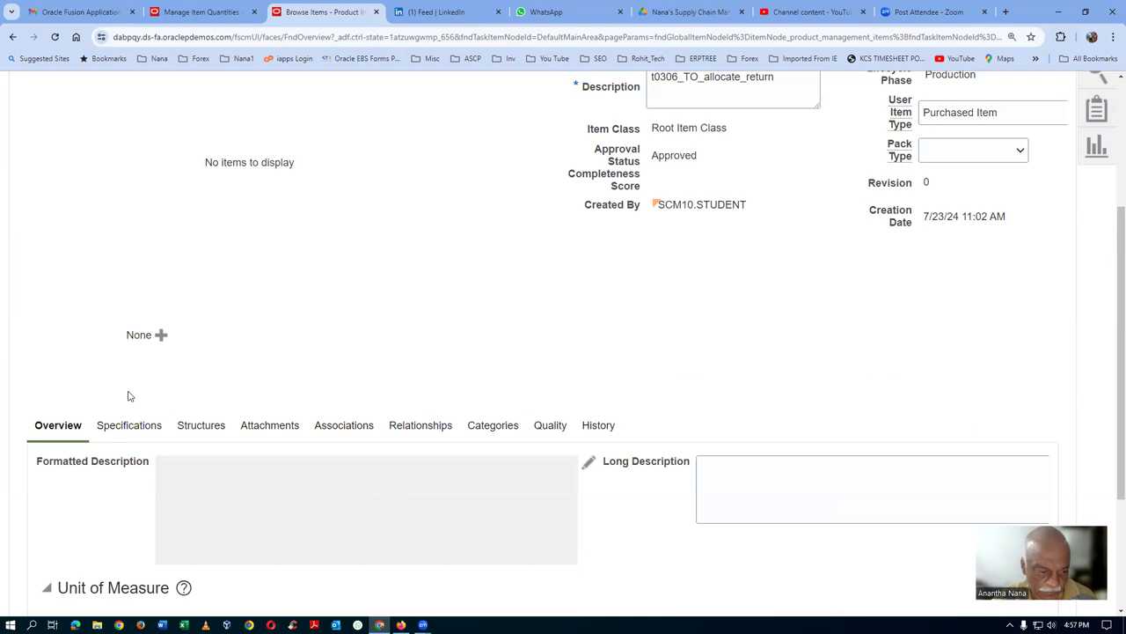
scroll(127, 396, down, 2)
scroll(128, 396, down, 1)
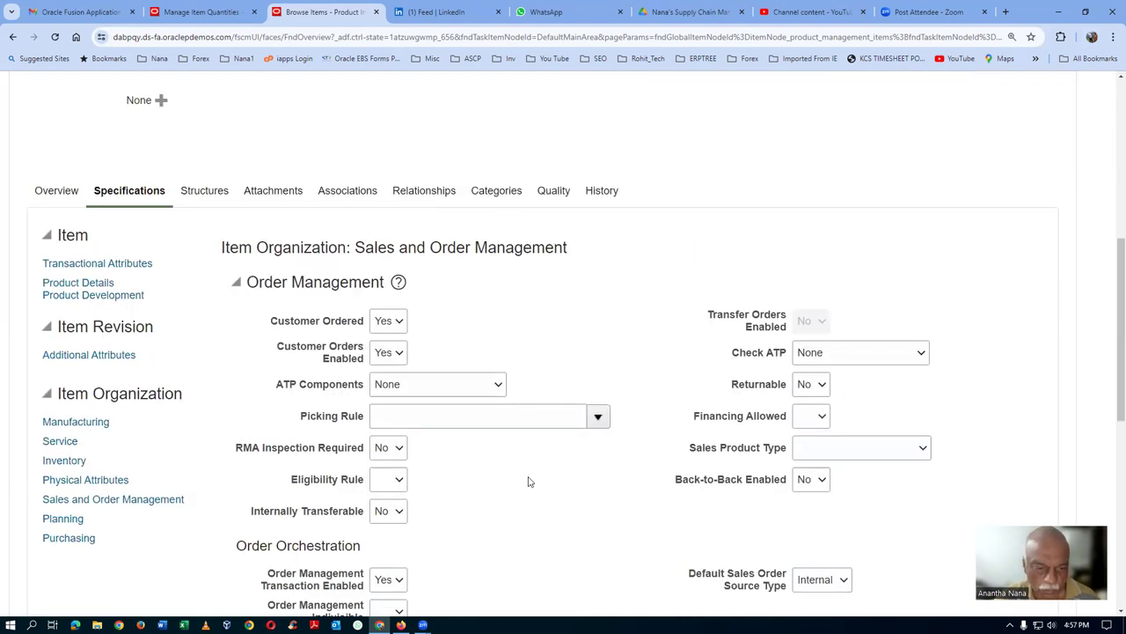
scroll(528, 481, down, 2)
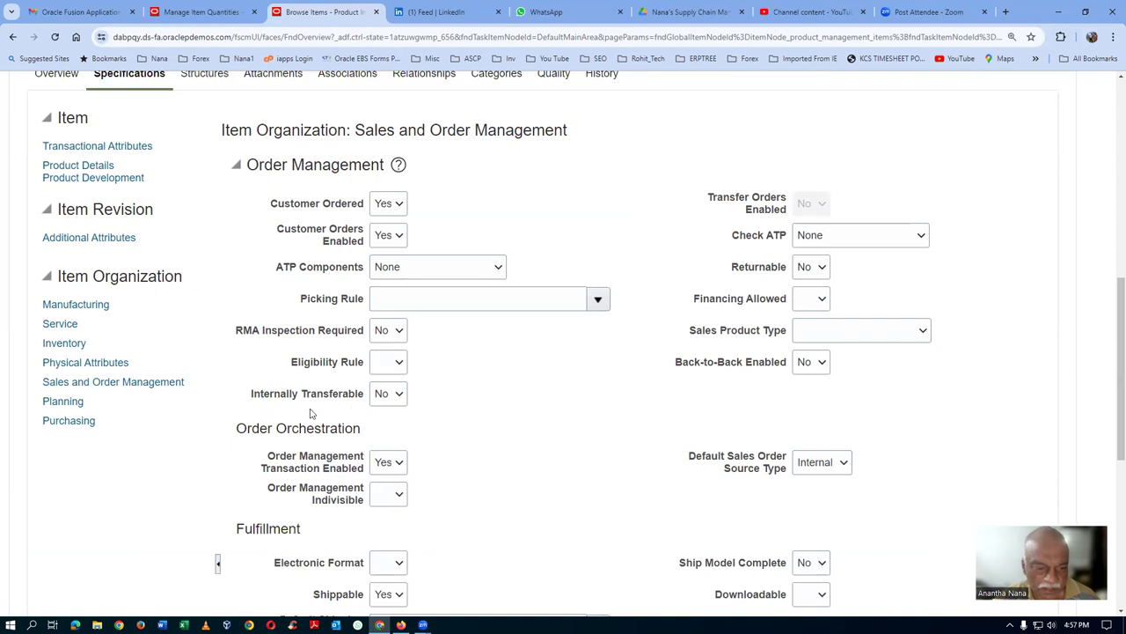
click(391, 398)
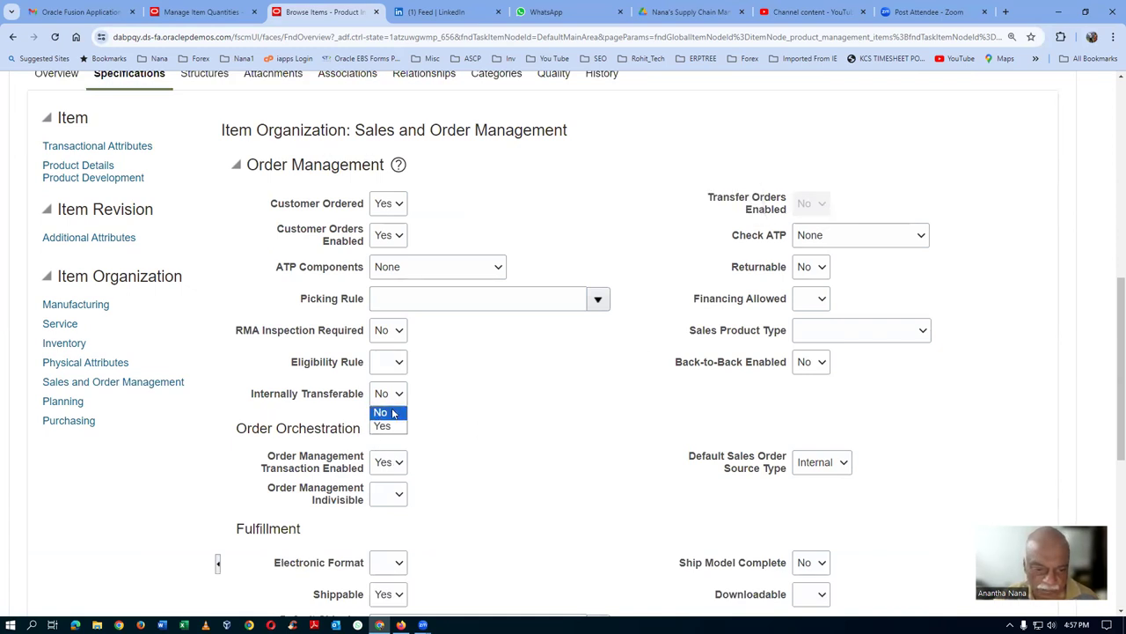
click(385, 426)
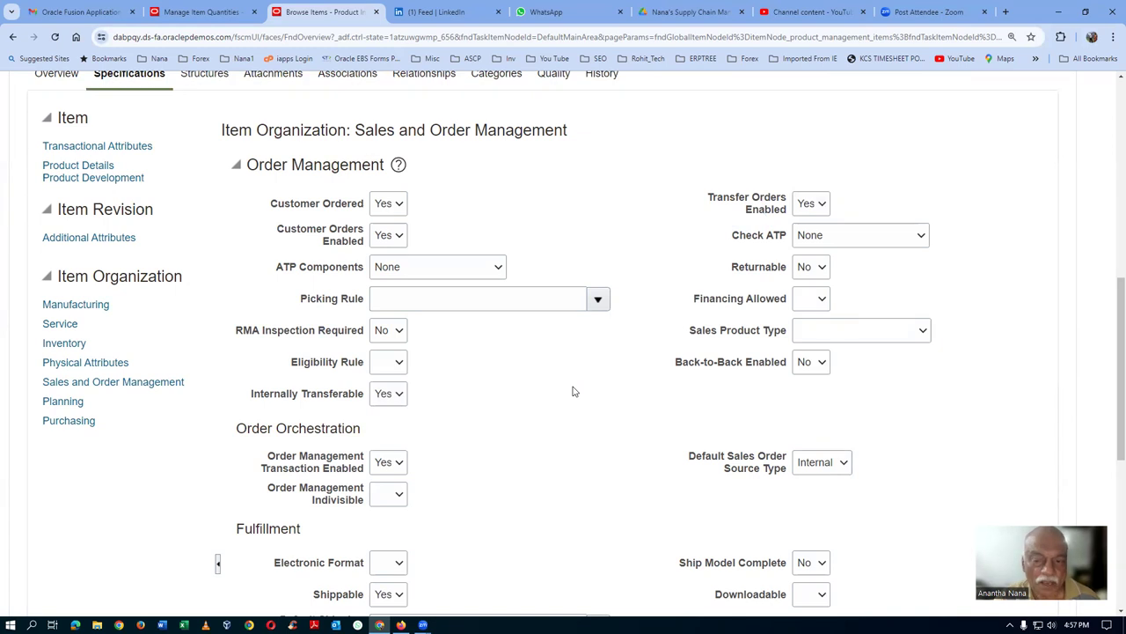
- Save and close item t0306_TO_allocate_return in organization T030
scroll(573, 391, up, 2)
scroll(546, 413, down, 1)
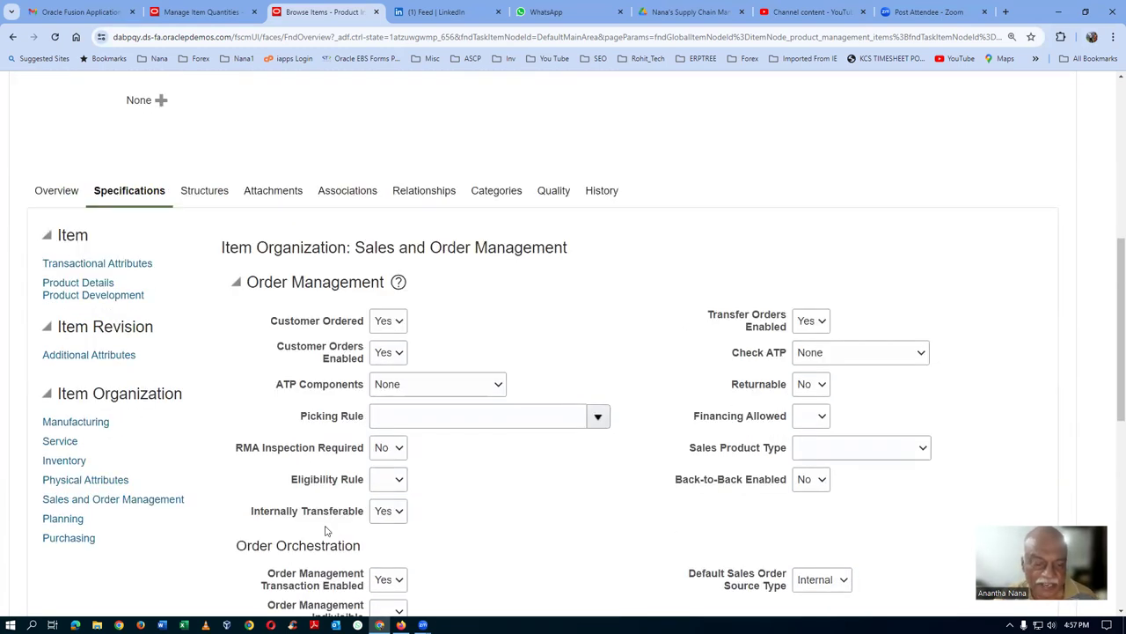
scroll(858, 272, up, 5)
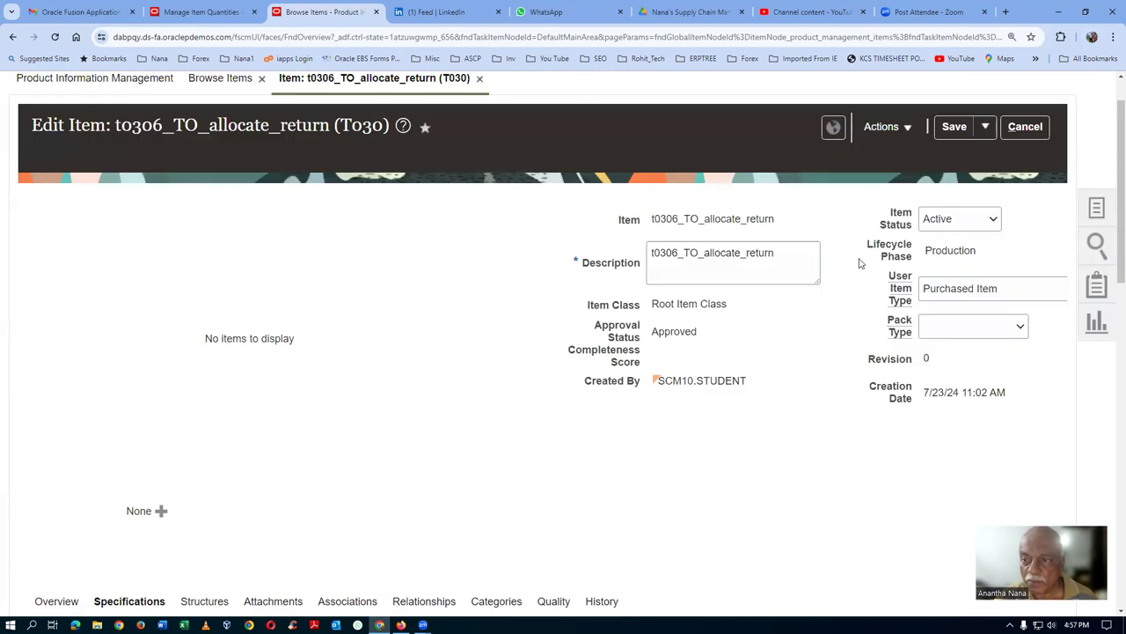
click(984, 136)
click(976, 152)
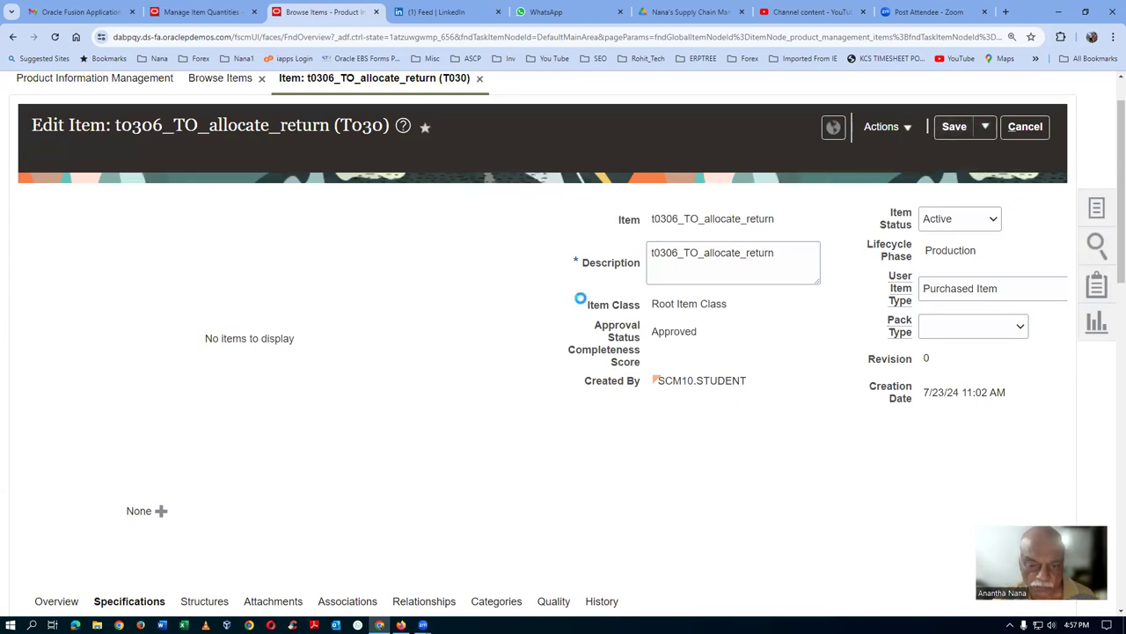
- Open the organization T031 record of item t0306_TO_allocate_return and display its Sales and Order Management specifications
scroll(513, 481, down, 3)
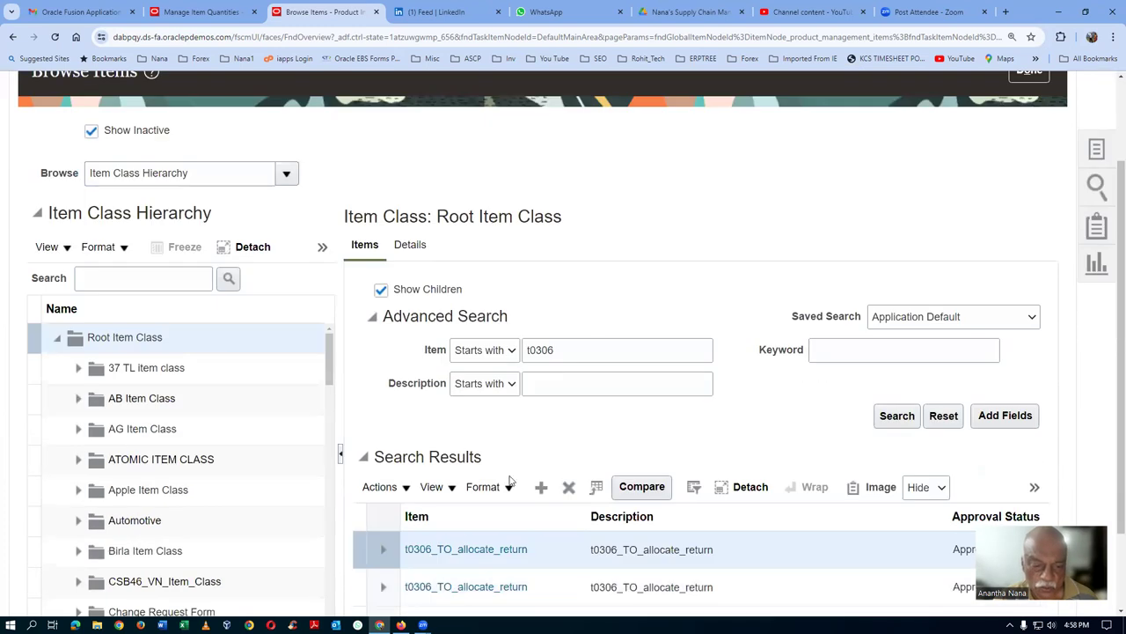
click(469, 484)
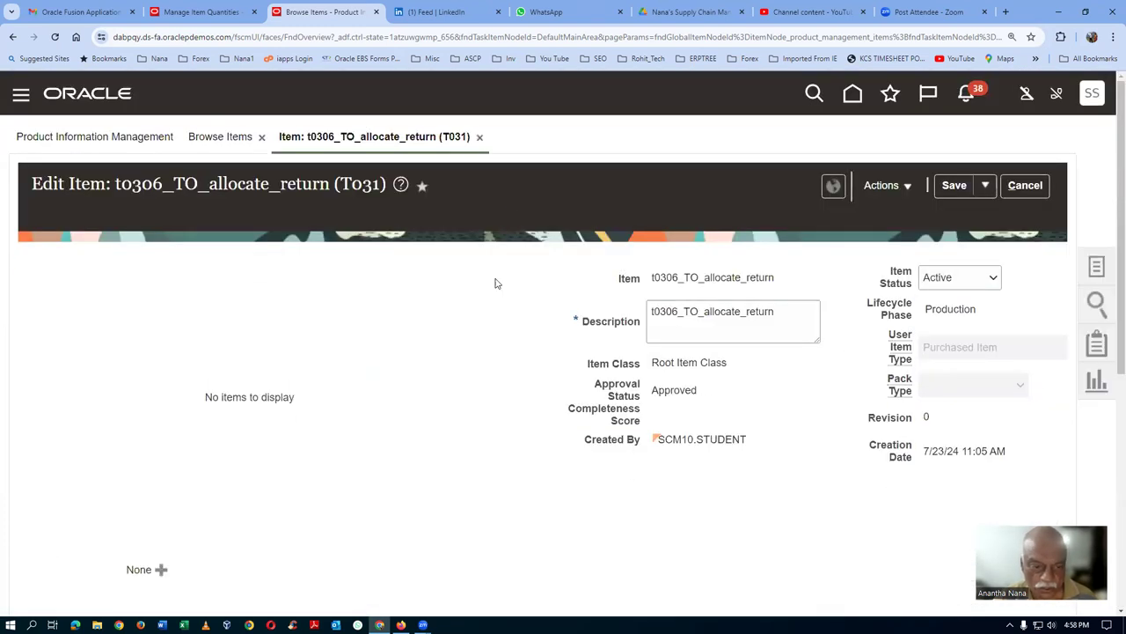
scroll(221, 427, down, 3)
click(153, 495)
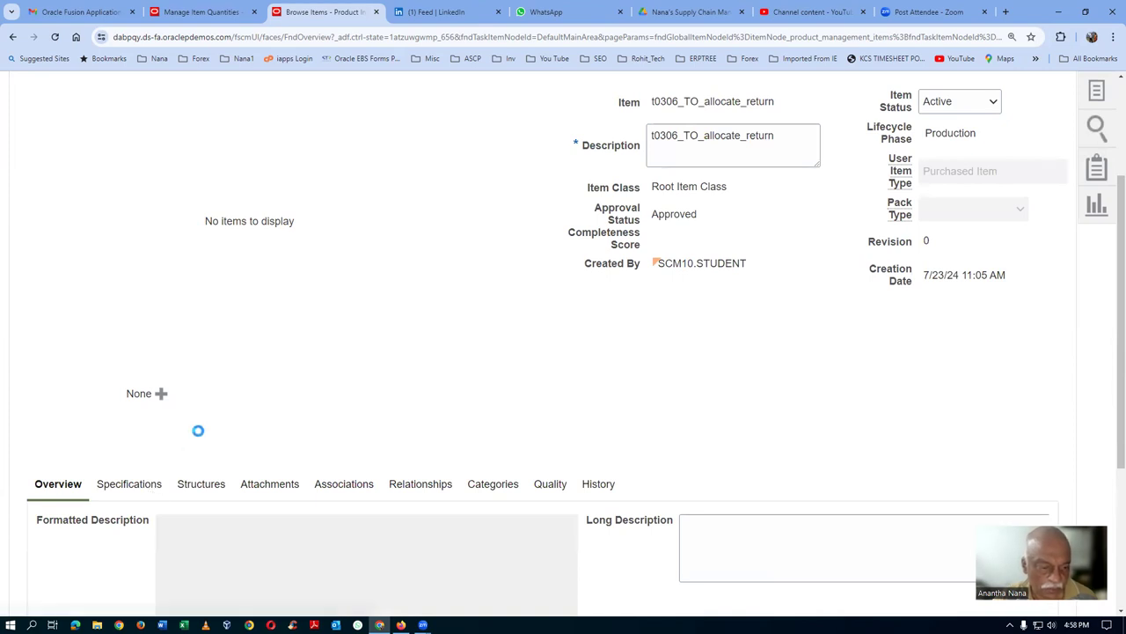
scroll(198, 431, down, 1)
scroll(199, 437, down, 2)
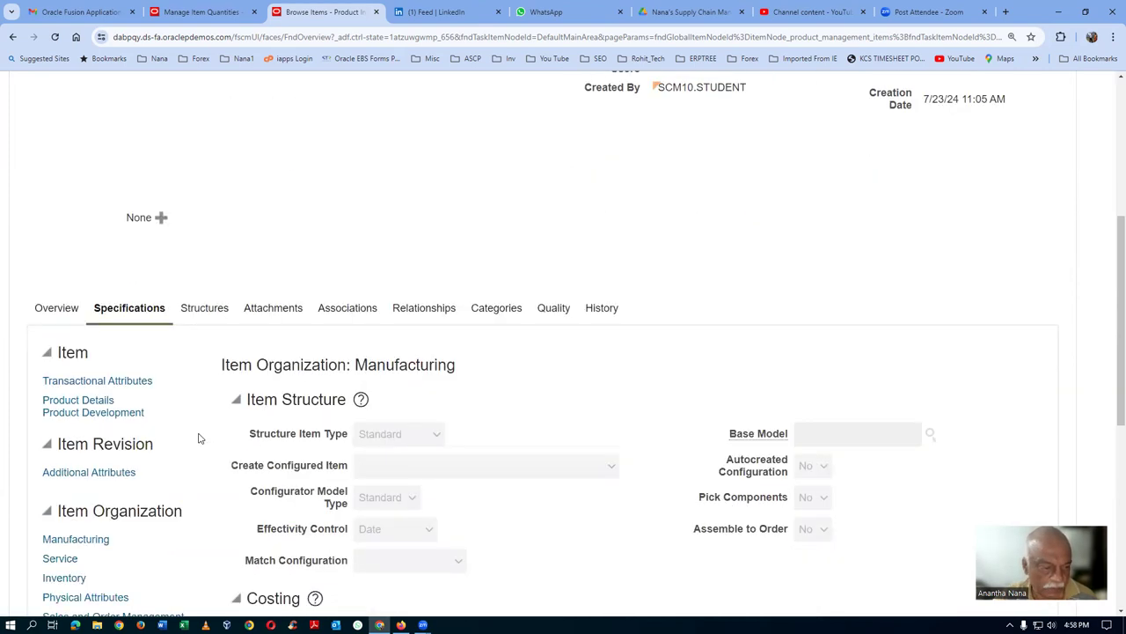
scroll(199, 438, down, 3)
click(159, 441)
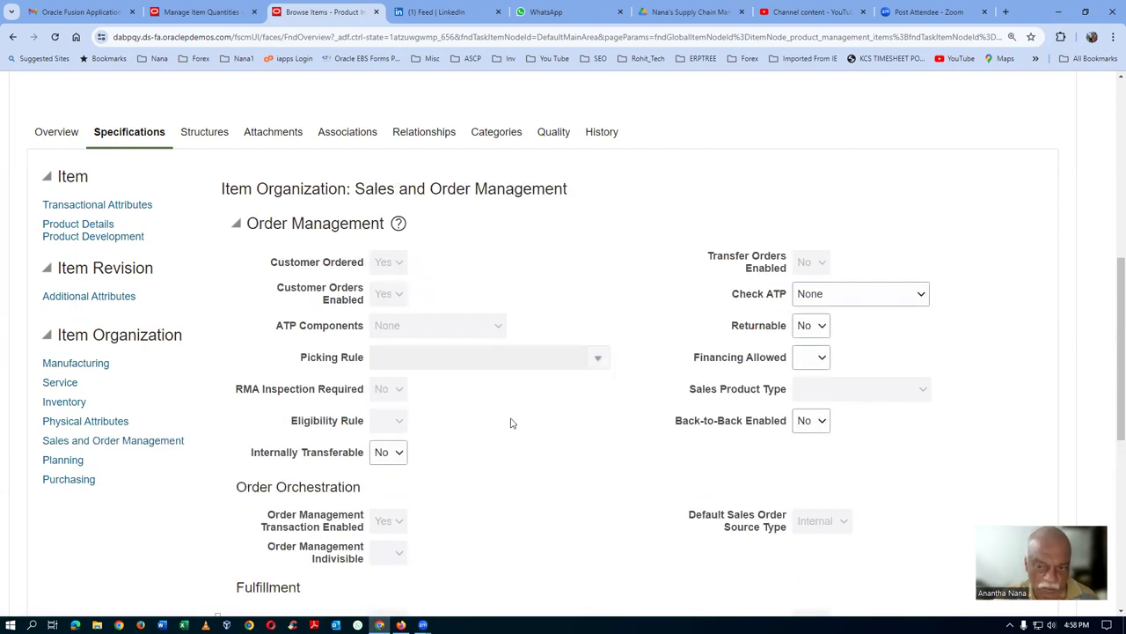
- Set Internally Transferable to Yes for the item in organization T031, and save and close the record
click(390, 453)
click(383, 484)
scroll(883, 255, up, 7)
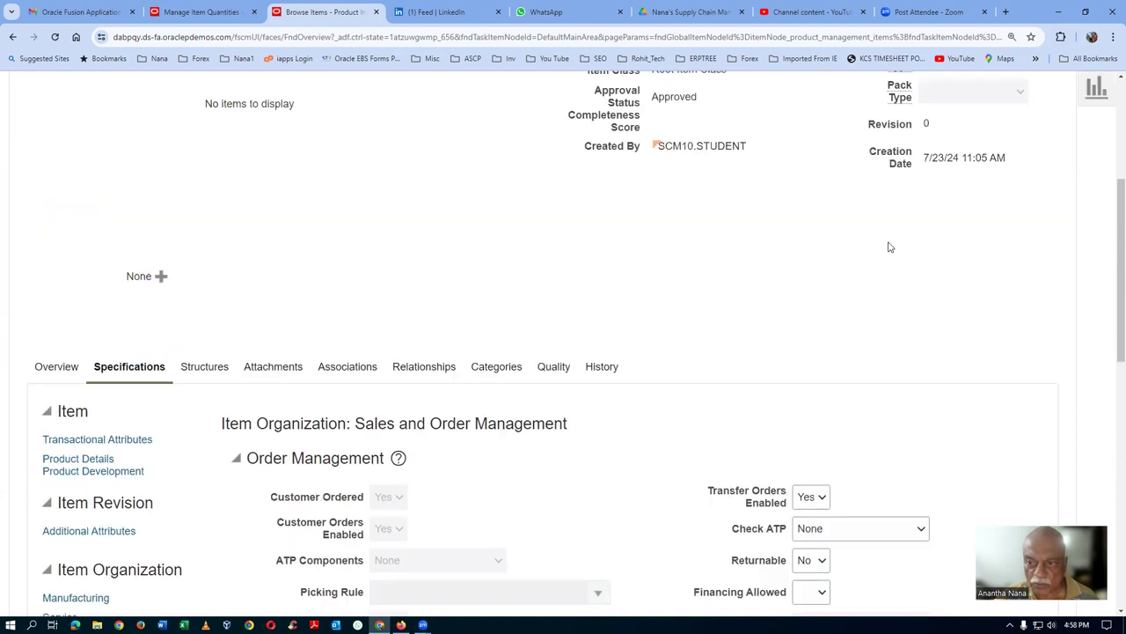
click(987, 185)
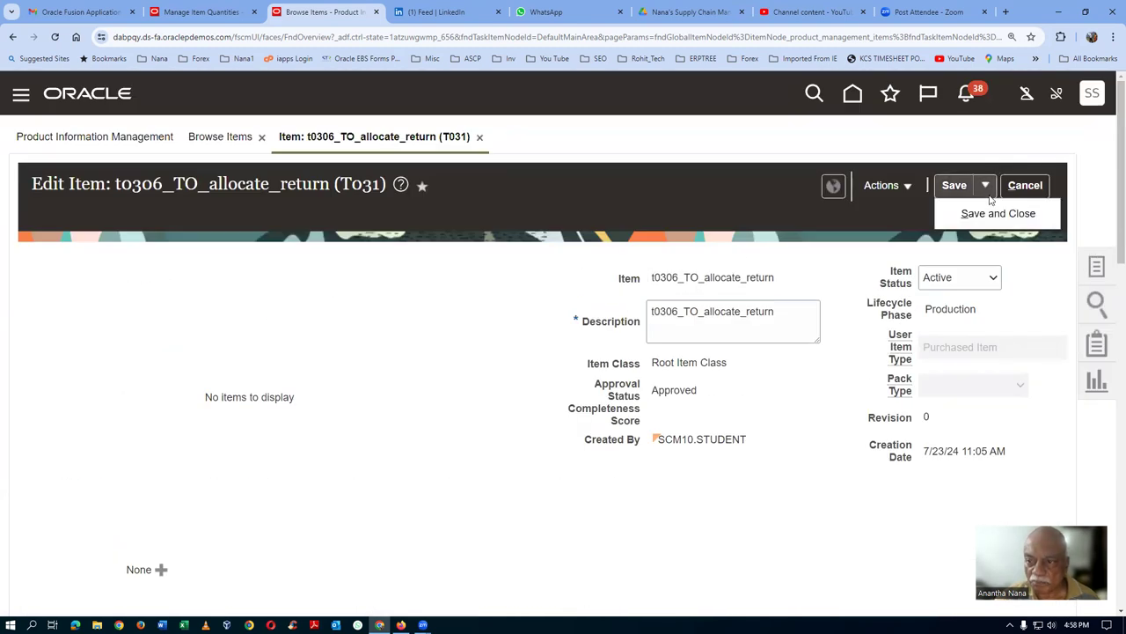
click(984, 213)
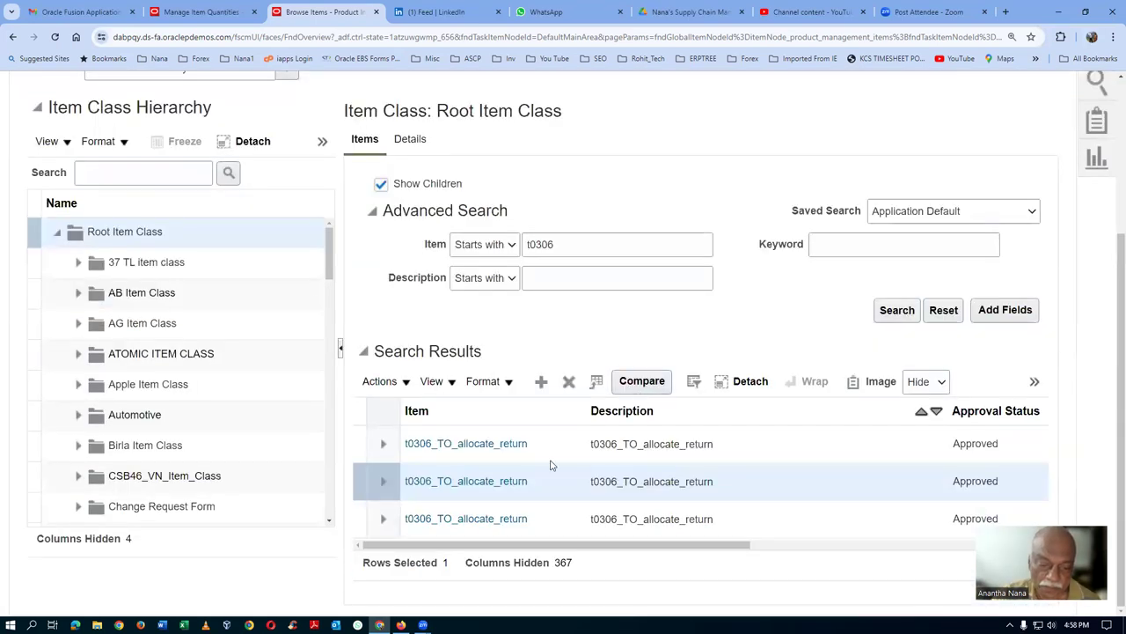
- Open the third t0306_TO_allocate_return record in the search results and display its Sales and Order Management specifications
click(420, 519)
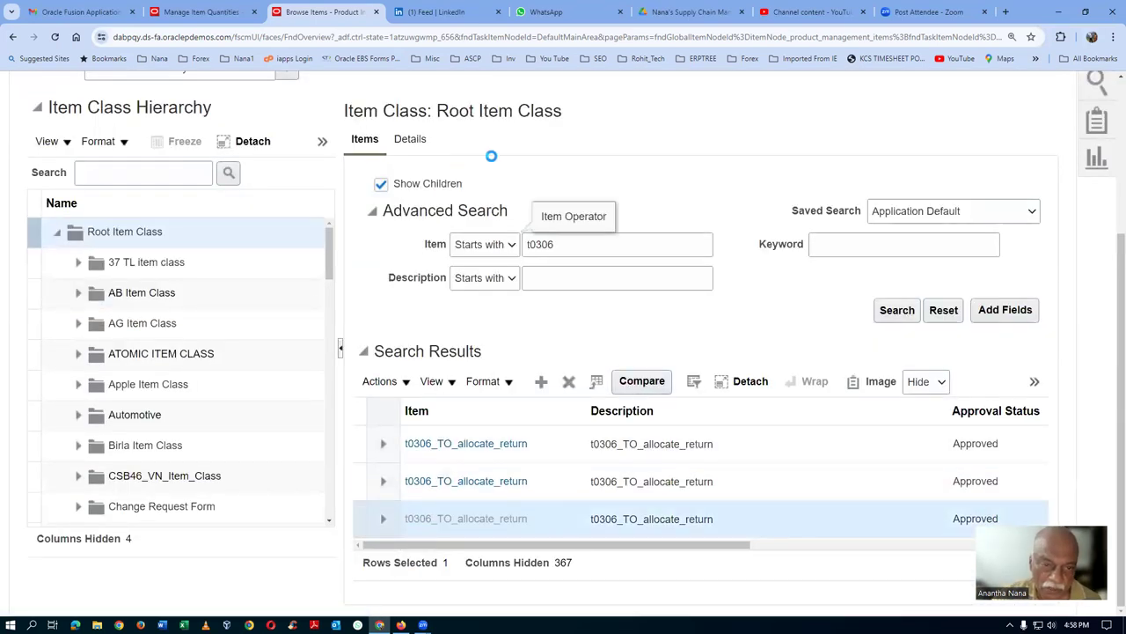
scroll(493, 273, down, 5)
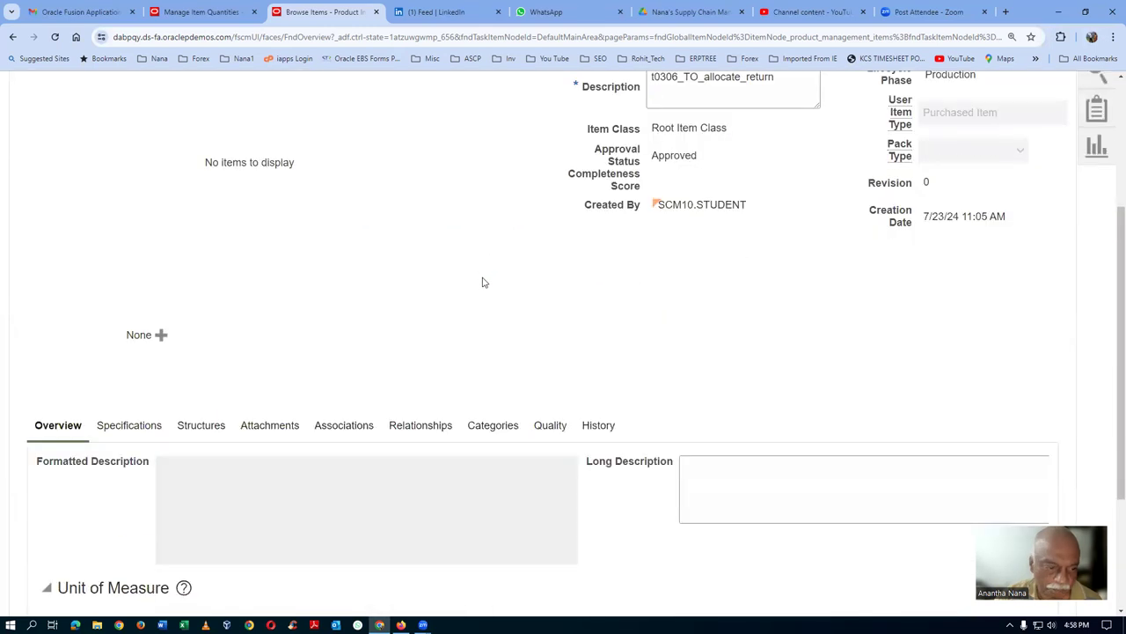
click(113, 250)
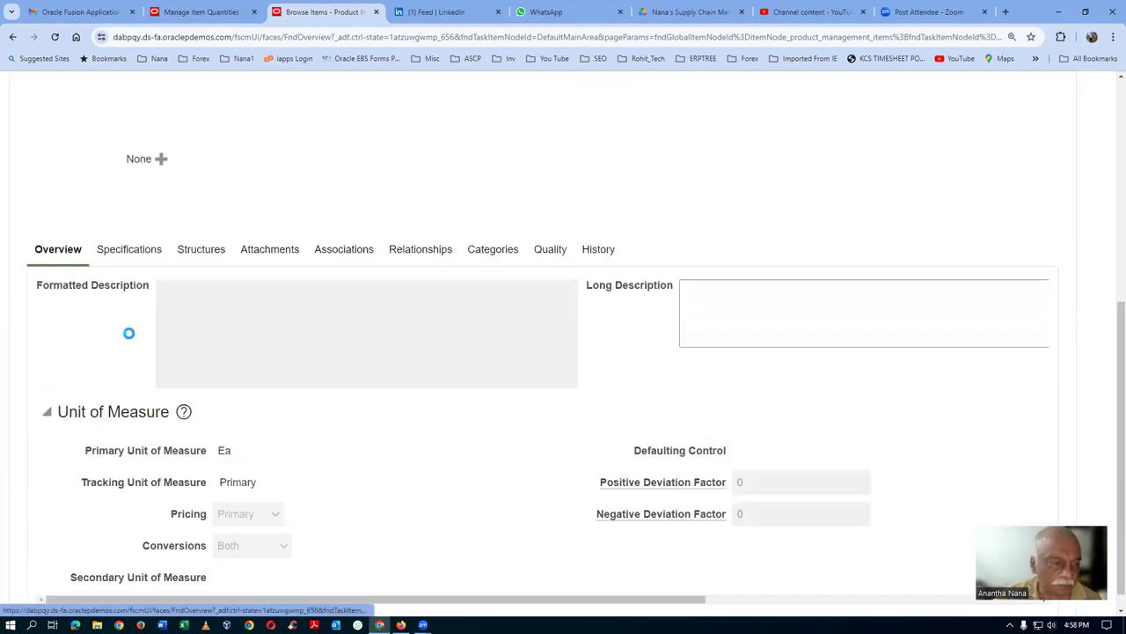
scroll(101, 493, down, 1)
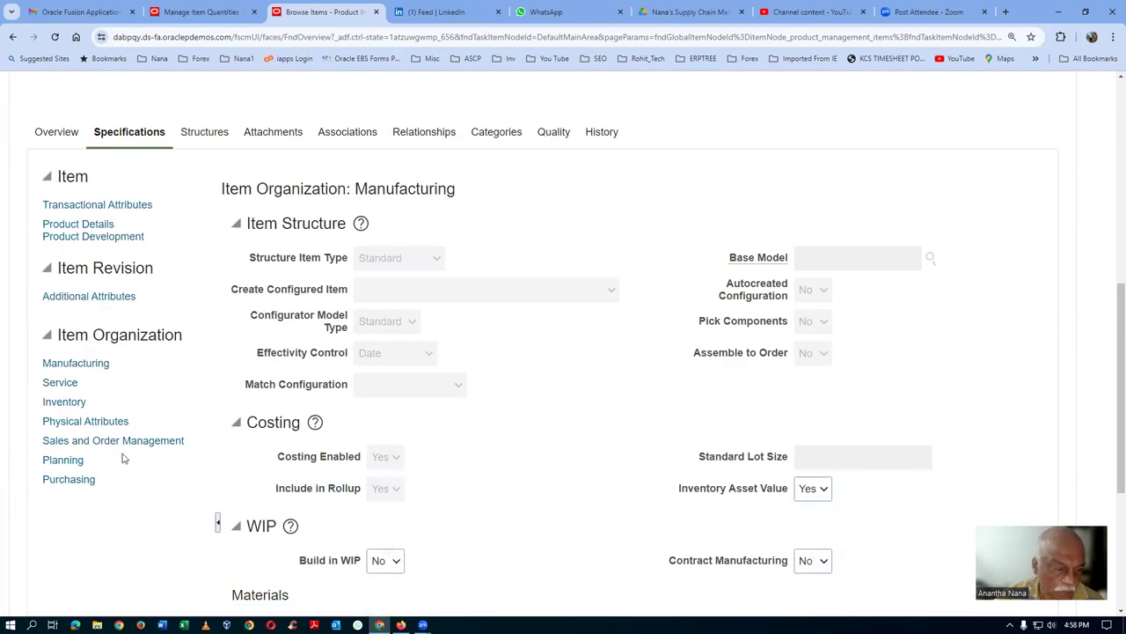
click(121, 440)
- Set Internally Transferable to Yes on the third item record, save and close it, and finish browsing items
click(388, 451)
click(380, 482)
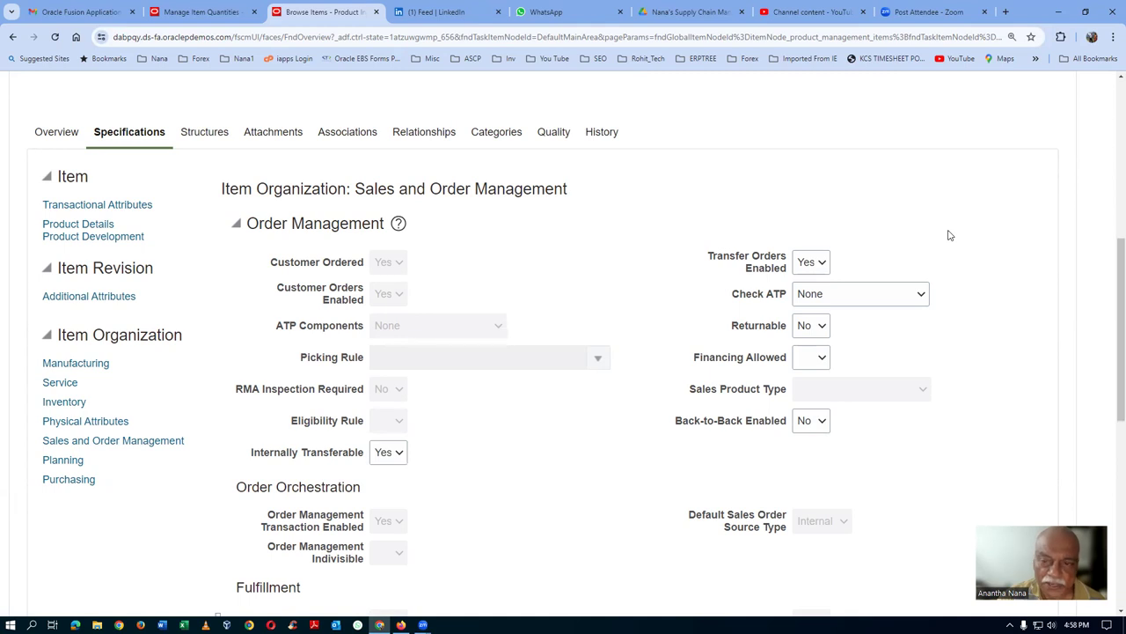
scroll(949, 235, up, 5)
click(987, 128)
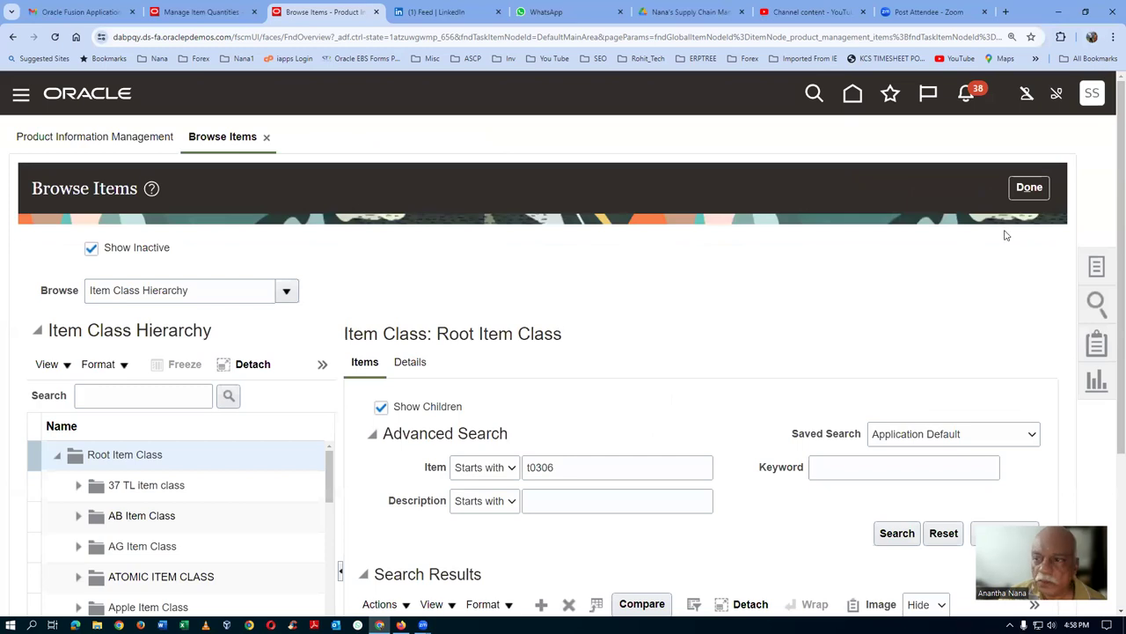
click(1026, 188)
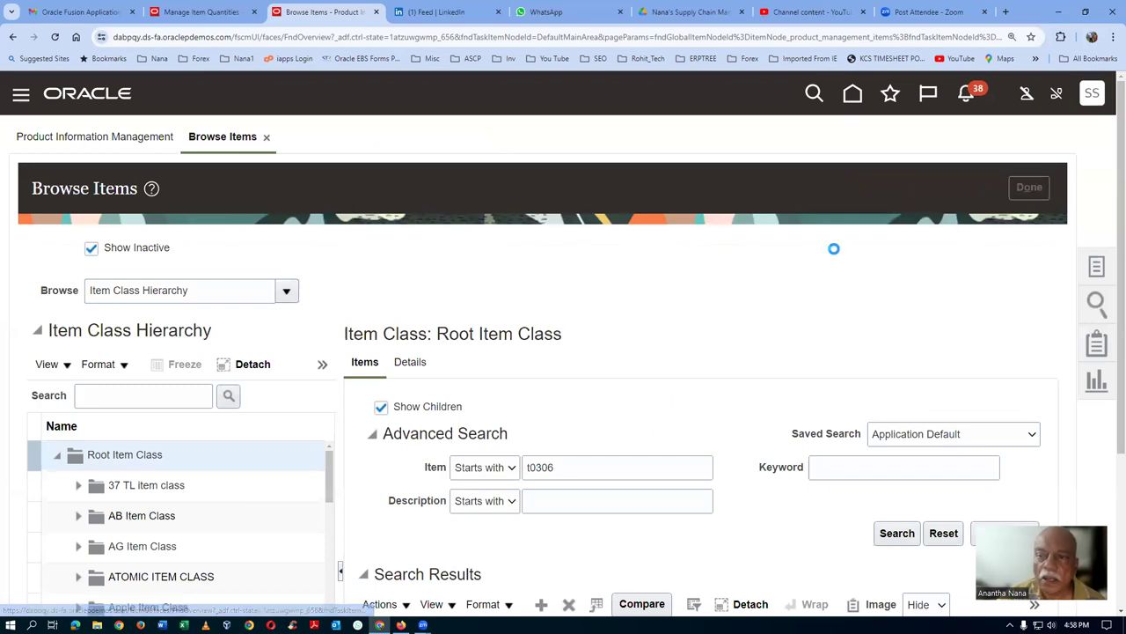
- Sign out of the application, confirm the logout, and sign back in with the saved credentials
click(890, 95)
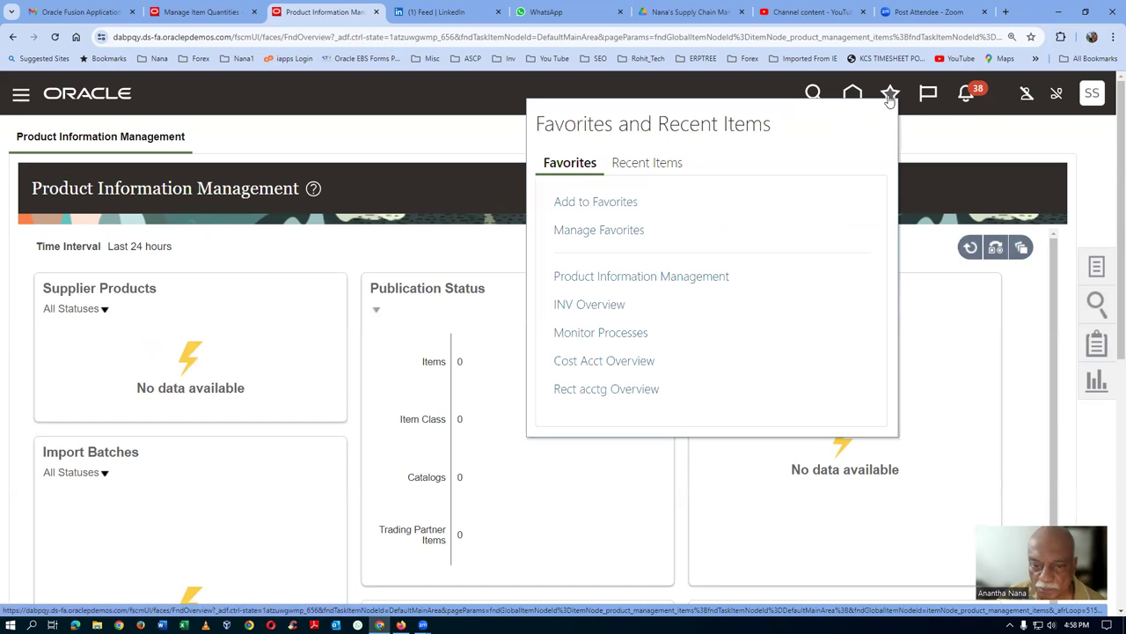
click(1094, 95)
click(1058, 136)
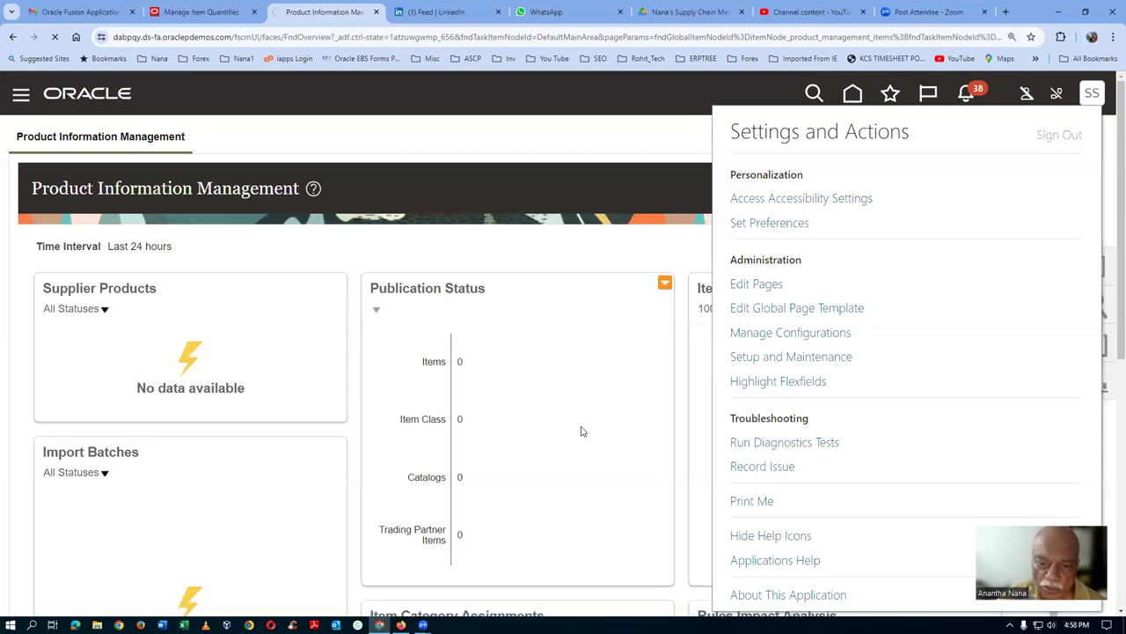
click(558, 313)
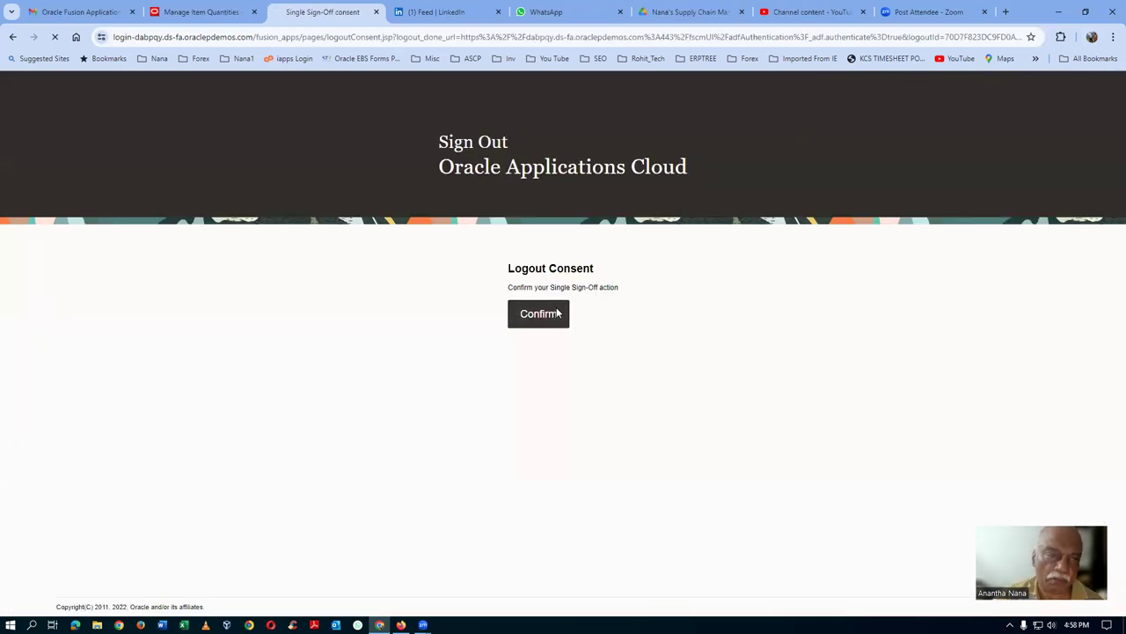
click(493, 387)
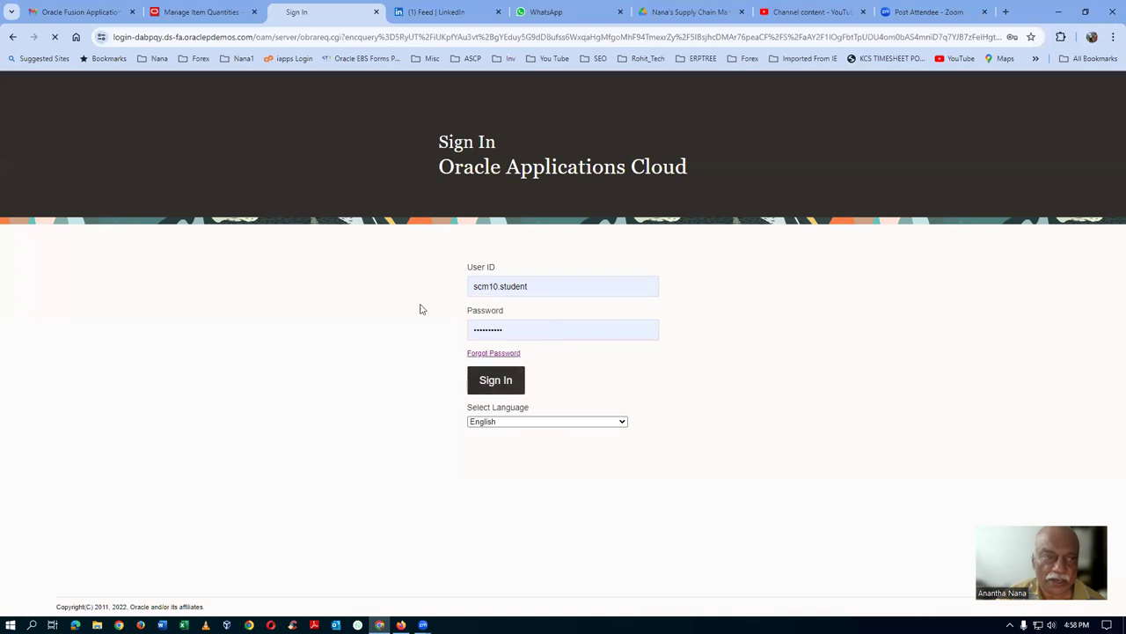
- Close the browser tab holding the old supply request and dismiss the saved-password warning
click(204, 14)
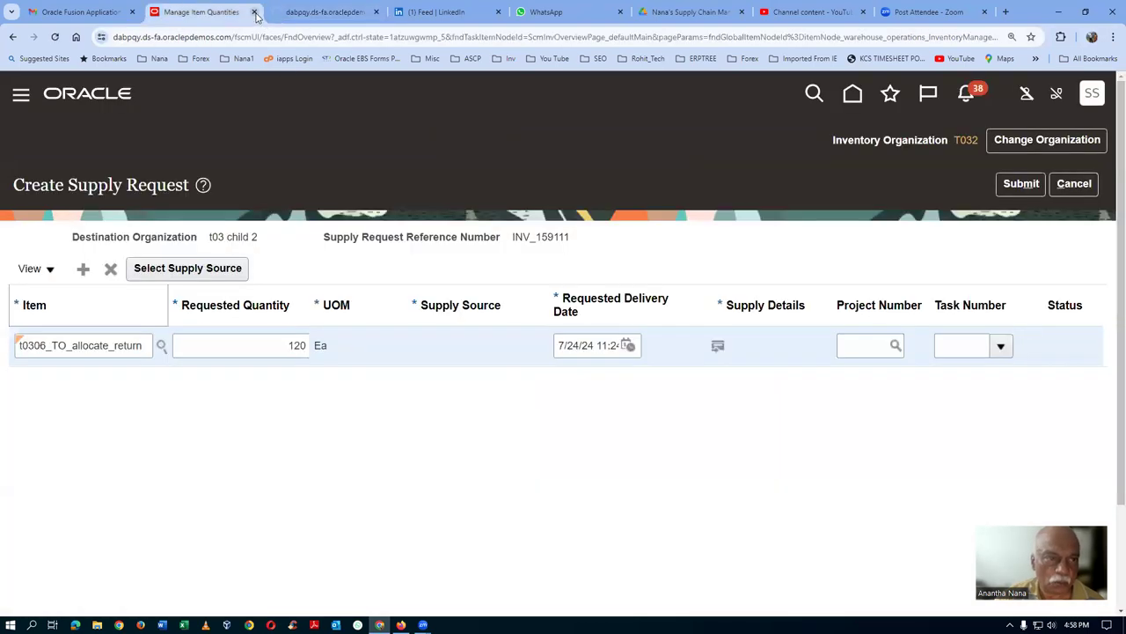
click(255, 12)
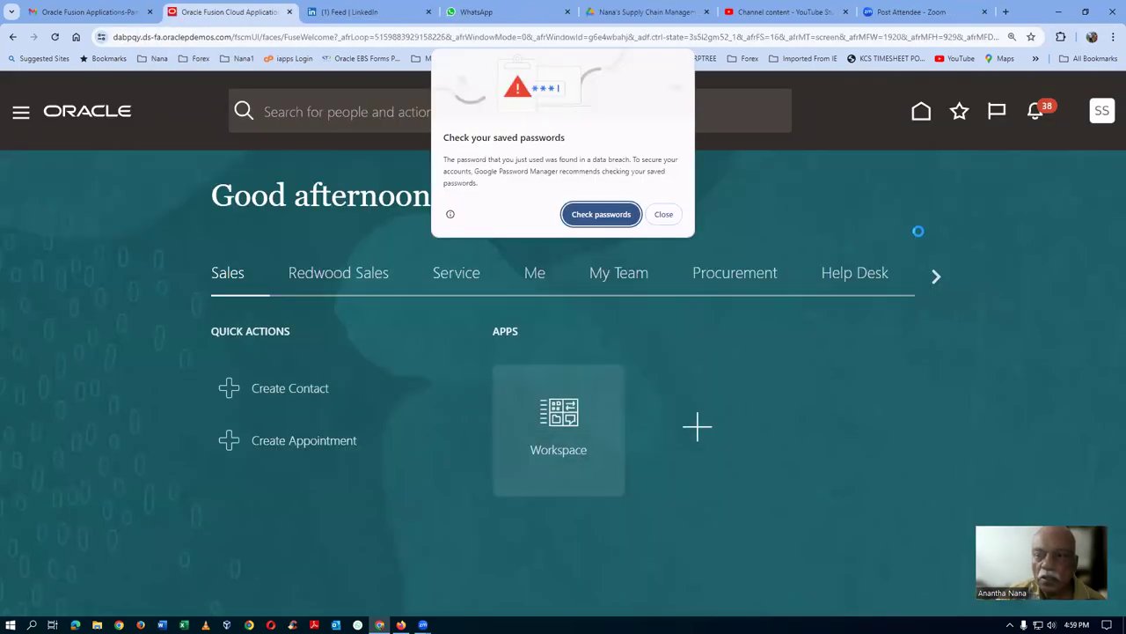
click(670, 218)
- Open the inventory overview from the favorites and start the Manage Item Quantities task
click(891, 114)
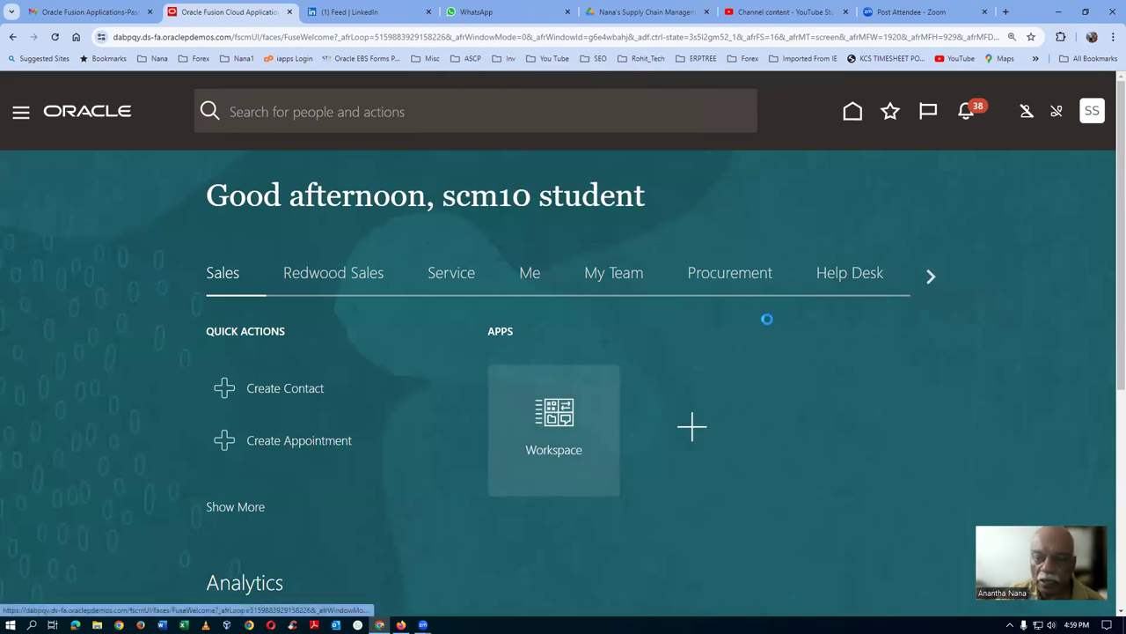
click(628, 328)
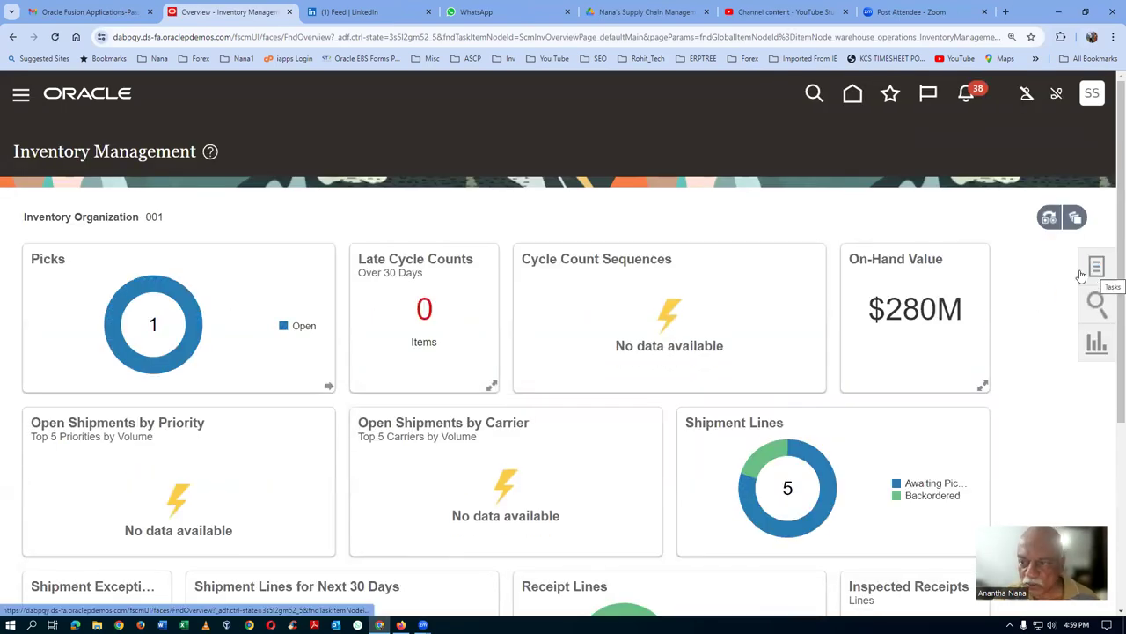
click(1099, 266)
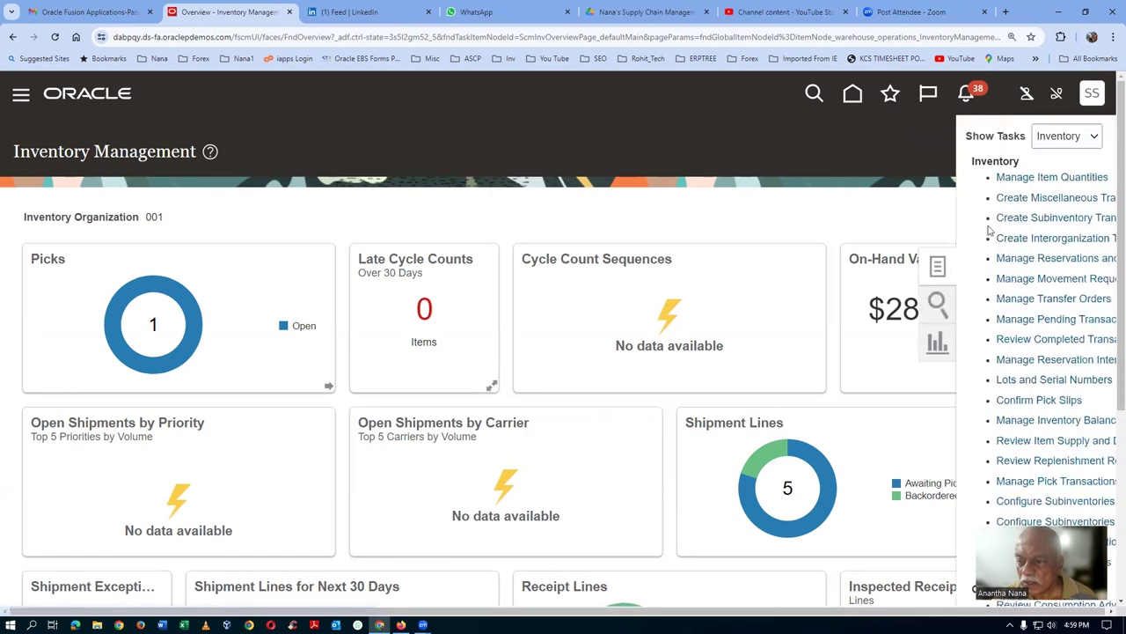
click(1030, 177)
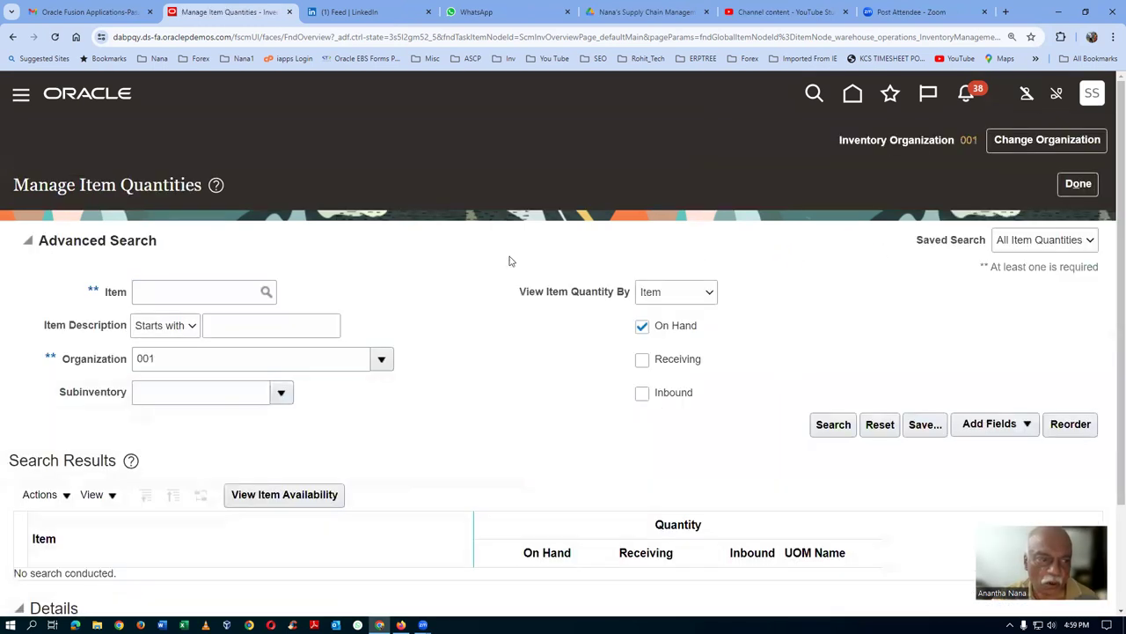
- Change the inventory organization to T032
click(1035, 145)
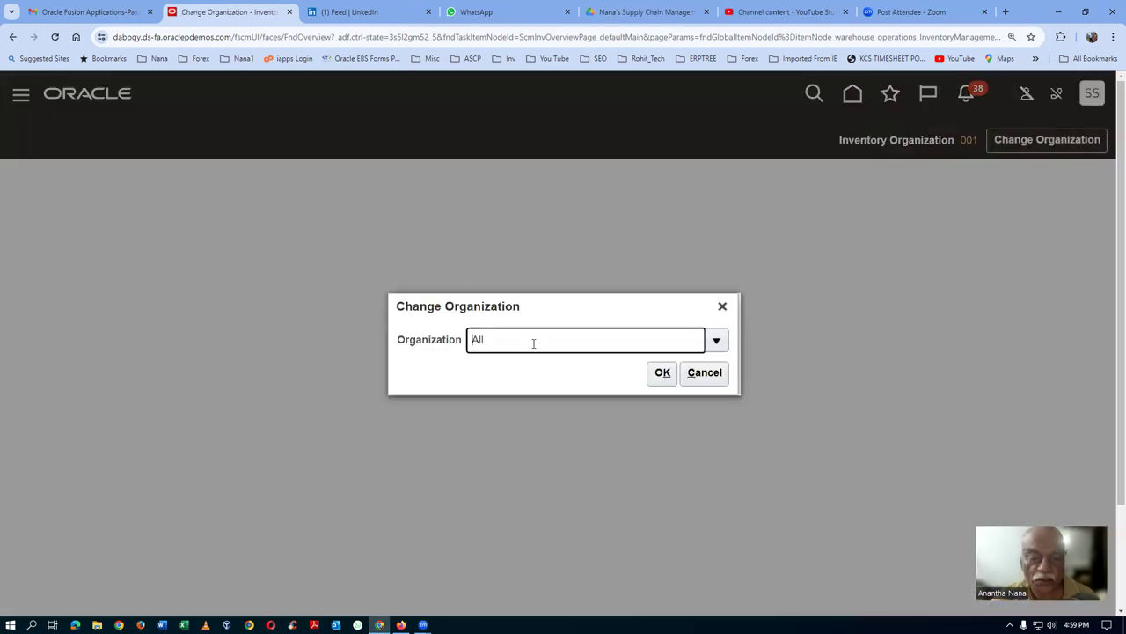
text(T032)
key(Tab)
click(662, 372)
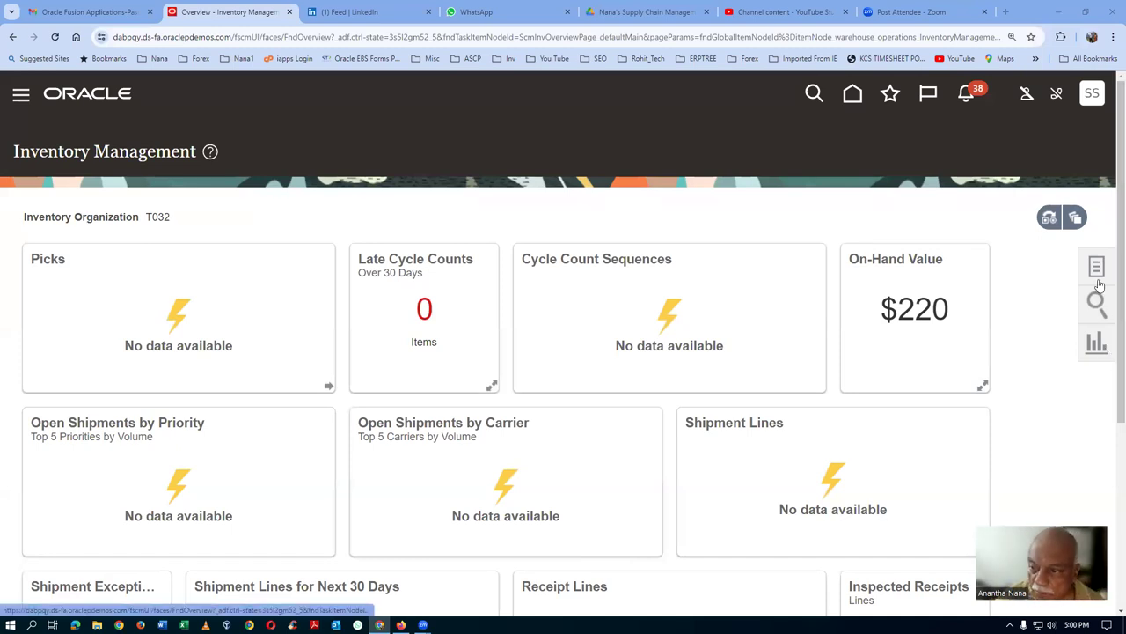
- Reopen Manage Item Quantities and search for item t0306_TO_allocate_return in organization T032
click(1075, 217)
click(985, 178)
click(177, 296)
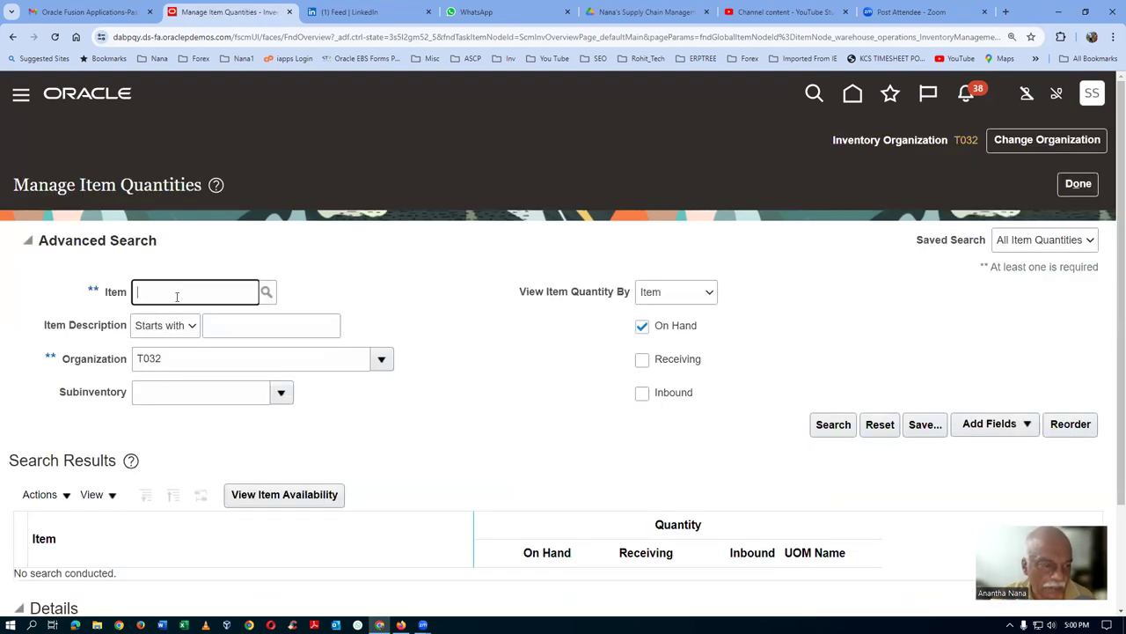
text(t0306)
key(Tab)
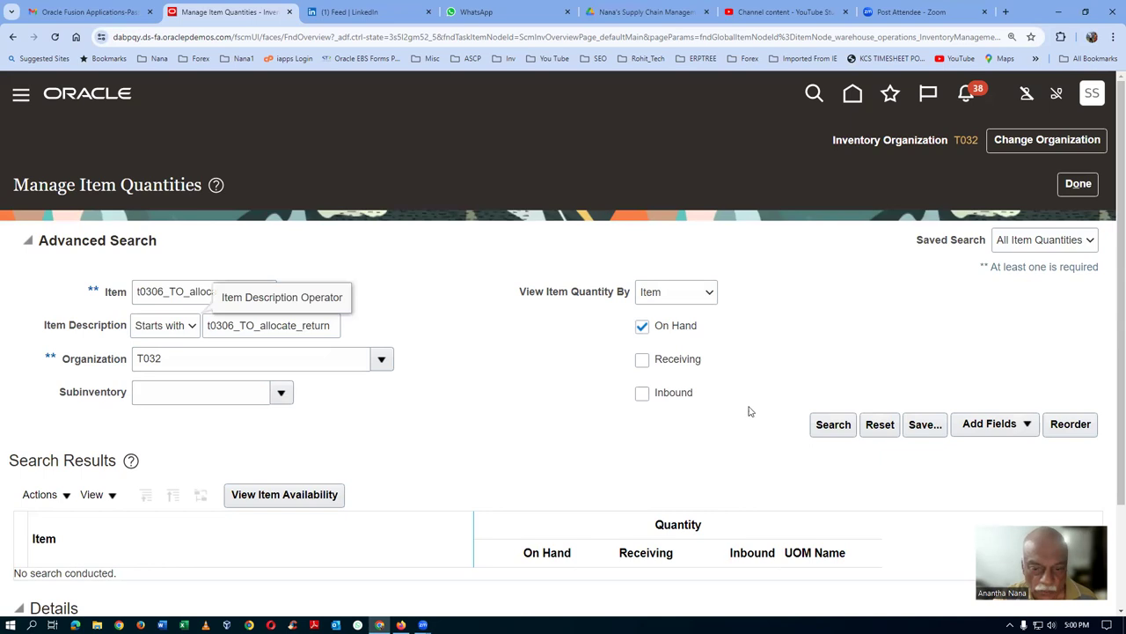
click(833, 424)
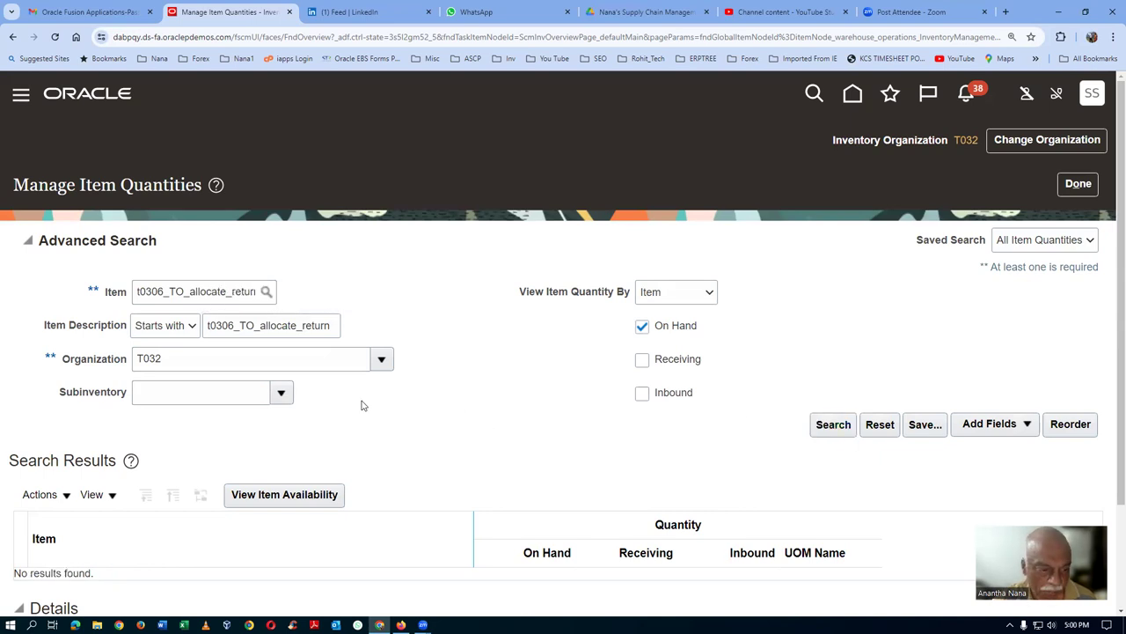
- Request a transfer order and enter item t0306_TO_allocate_return with a requested quantity of 120 on the supply request line
scroll(361, 404, down, 2)
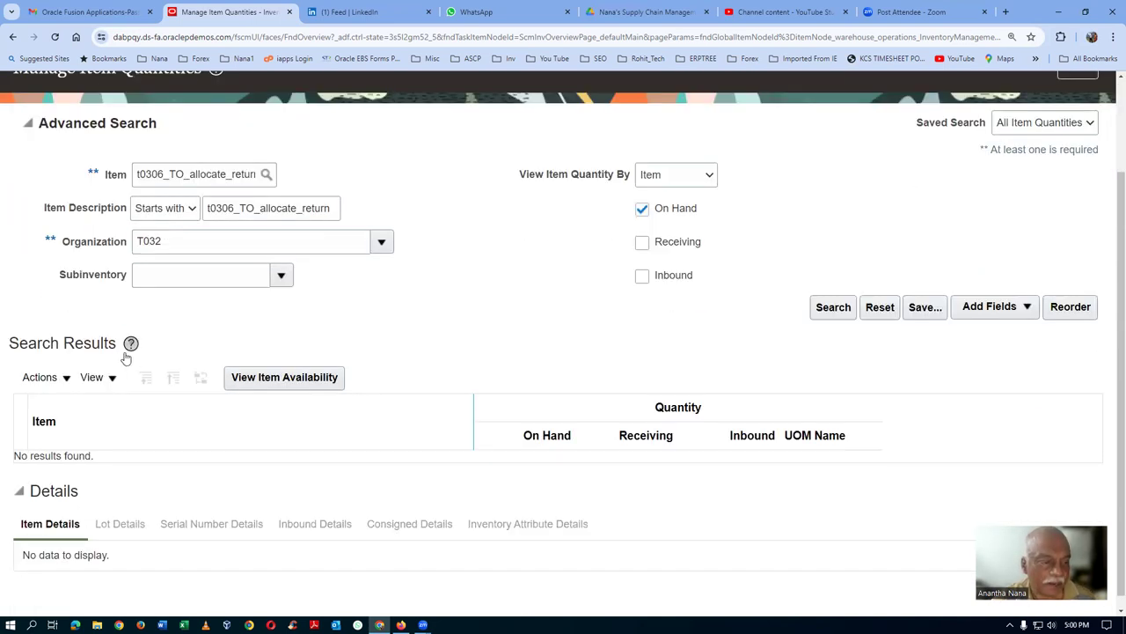
click(40, 378)
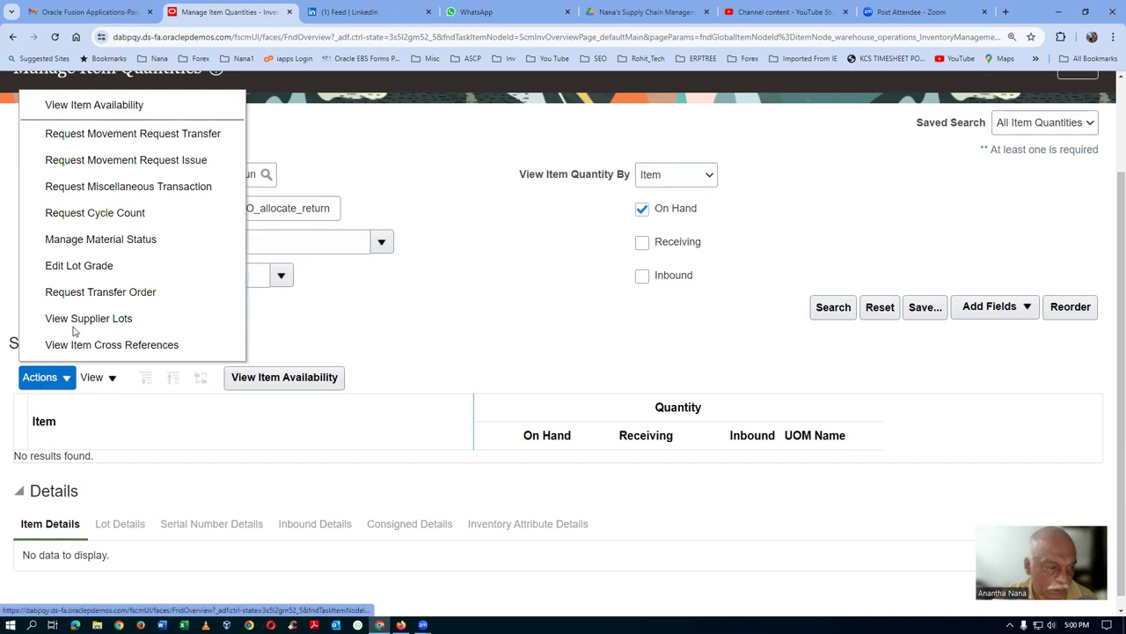
click(88, 291)
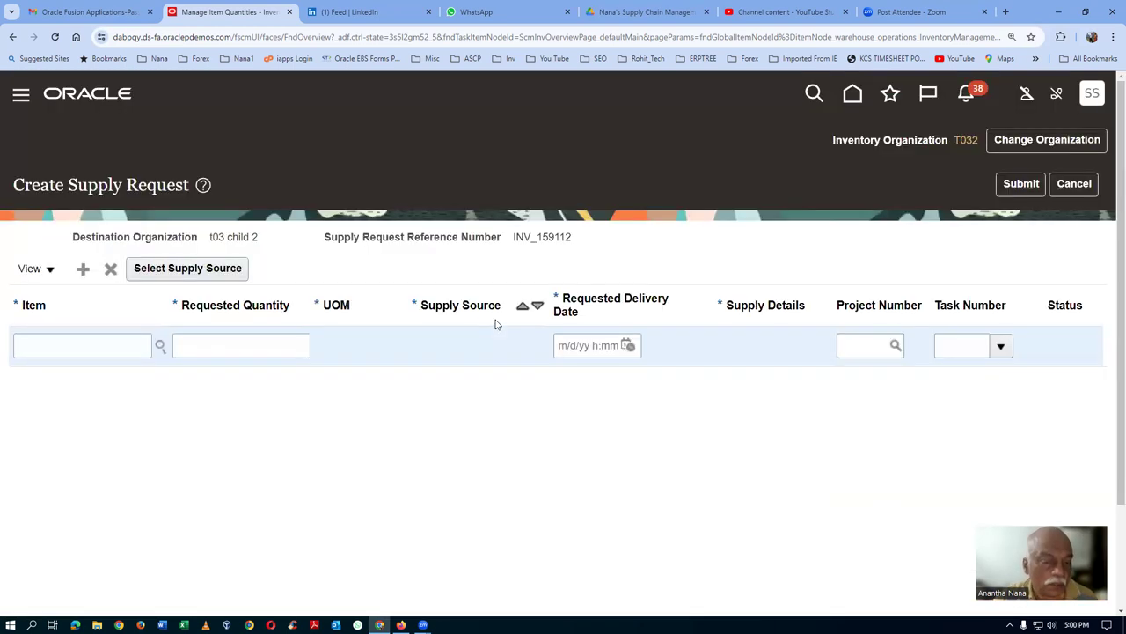
click(90, 345)
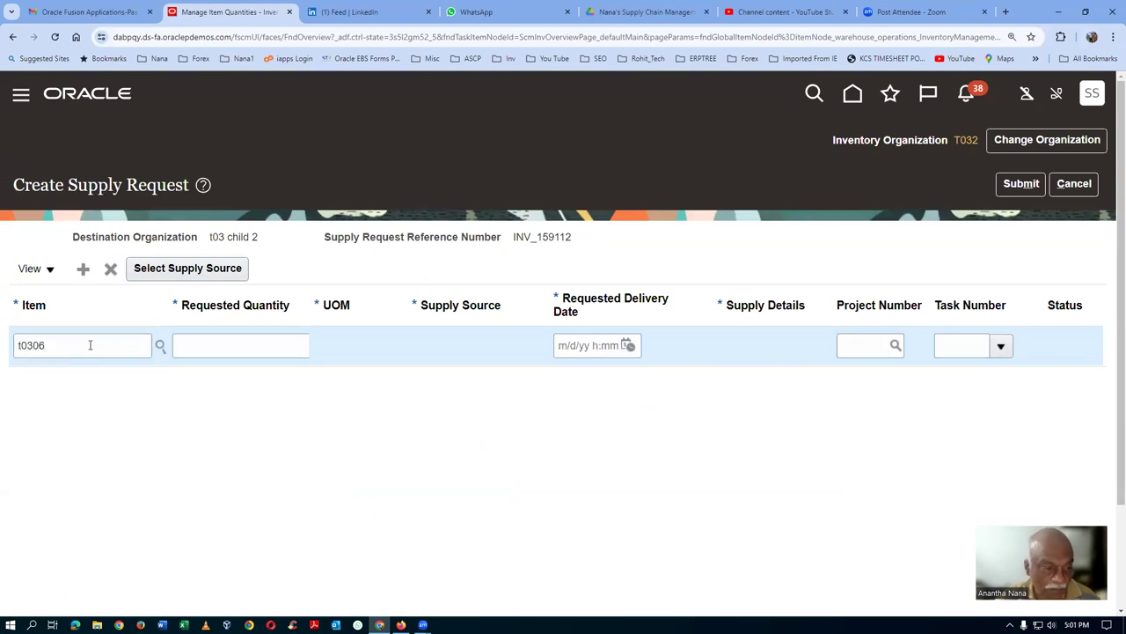
key(Tab)
click(198, 350)
text(120)
key(Tab)
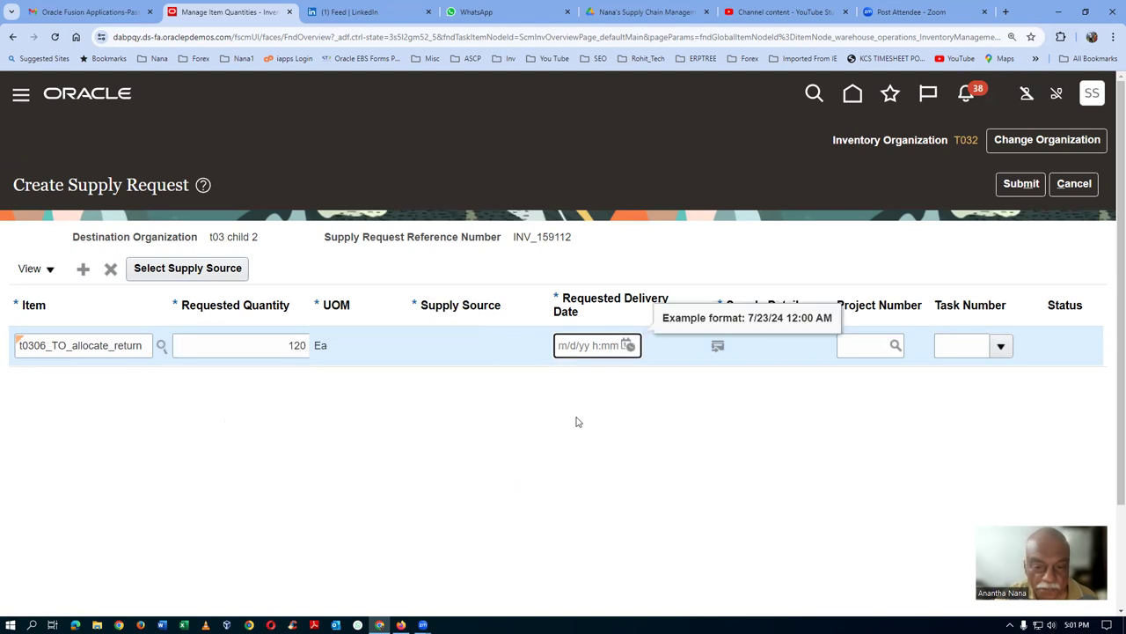
- Set the supply request line's requested delivery date to 7/24/24 11:30 AM
click(627, 346)
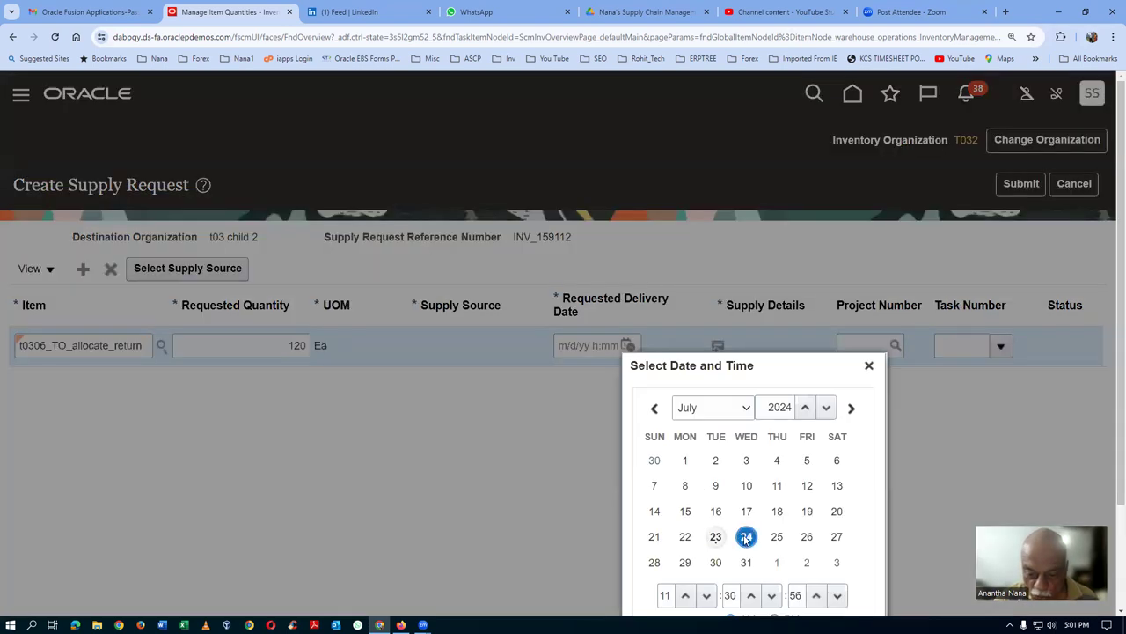
click(803, 534)
scroll(804, 534, down, 2)
click(808, 536)
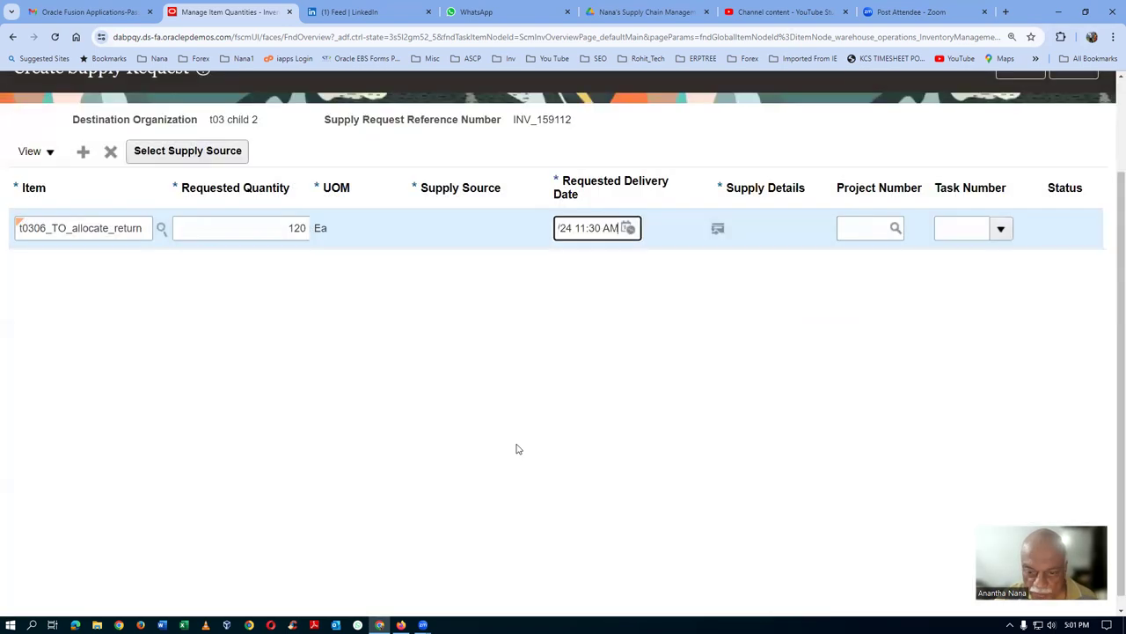
- Fill in the line's supply details with destination subinventory t032_FGS_2 and source organization t03 child 1 (T031)
click(718, 228)
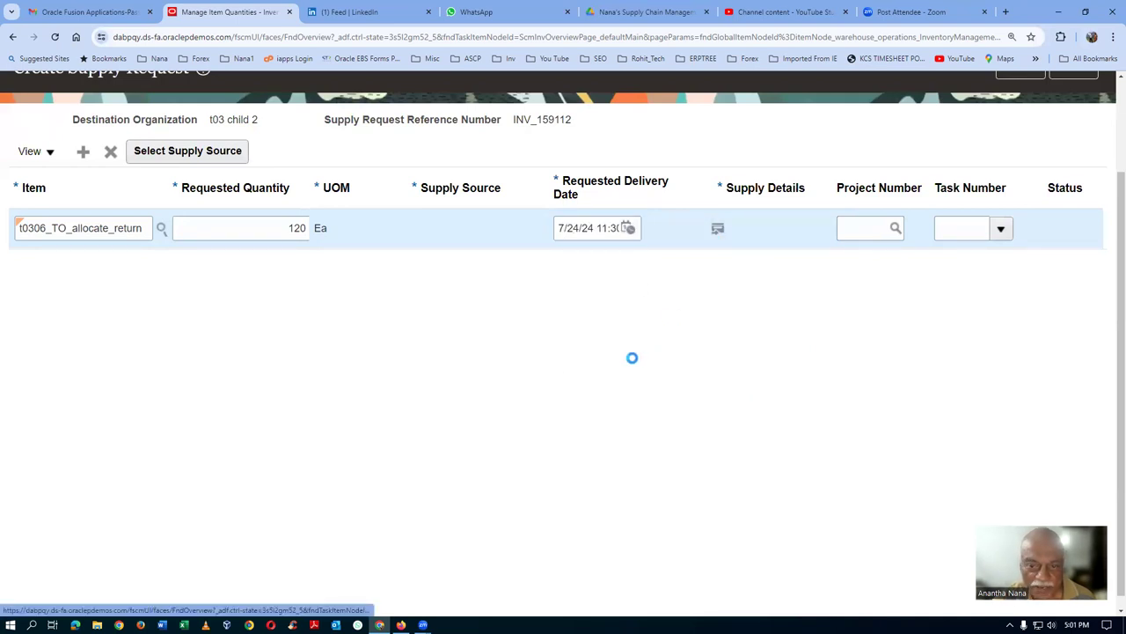
click(588, 315)
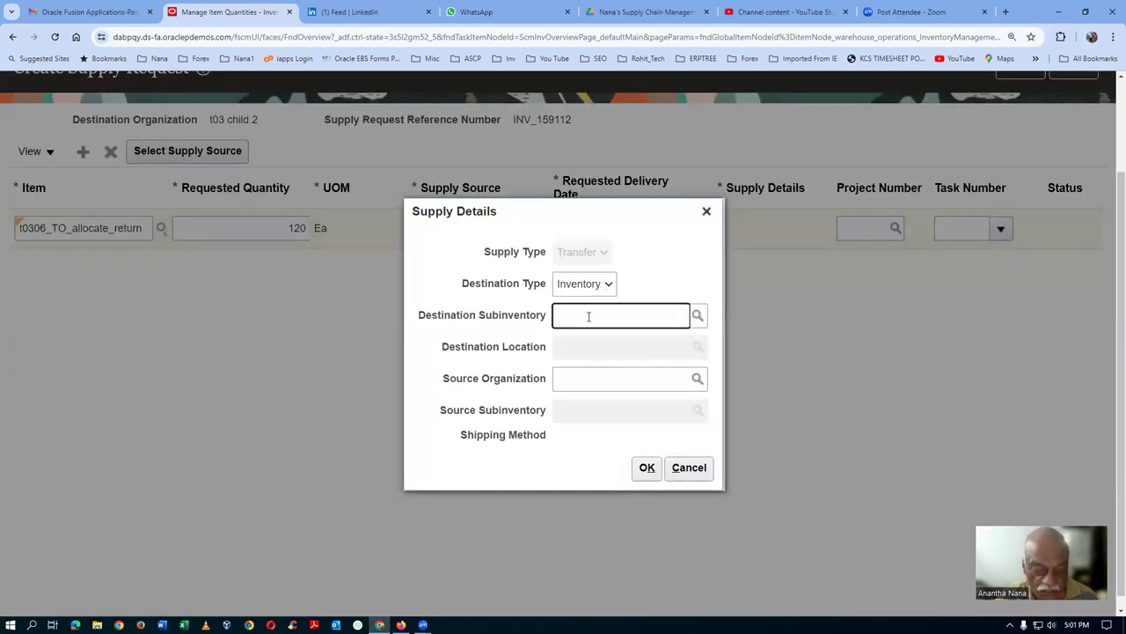
text(t03)
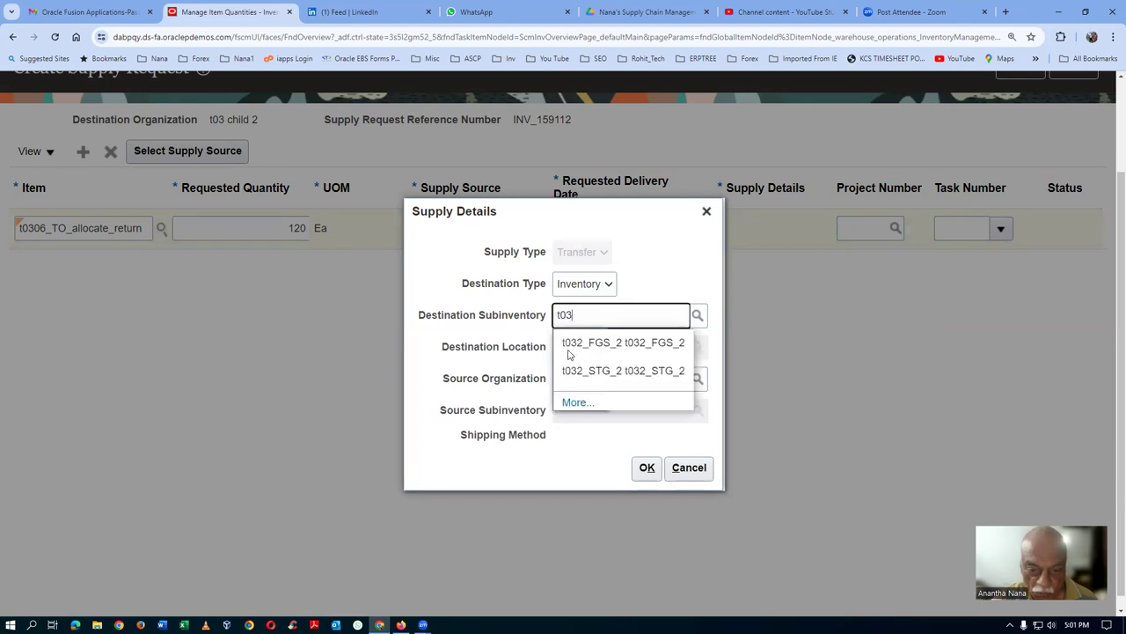
click(601, 350)
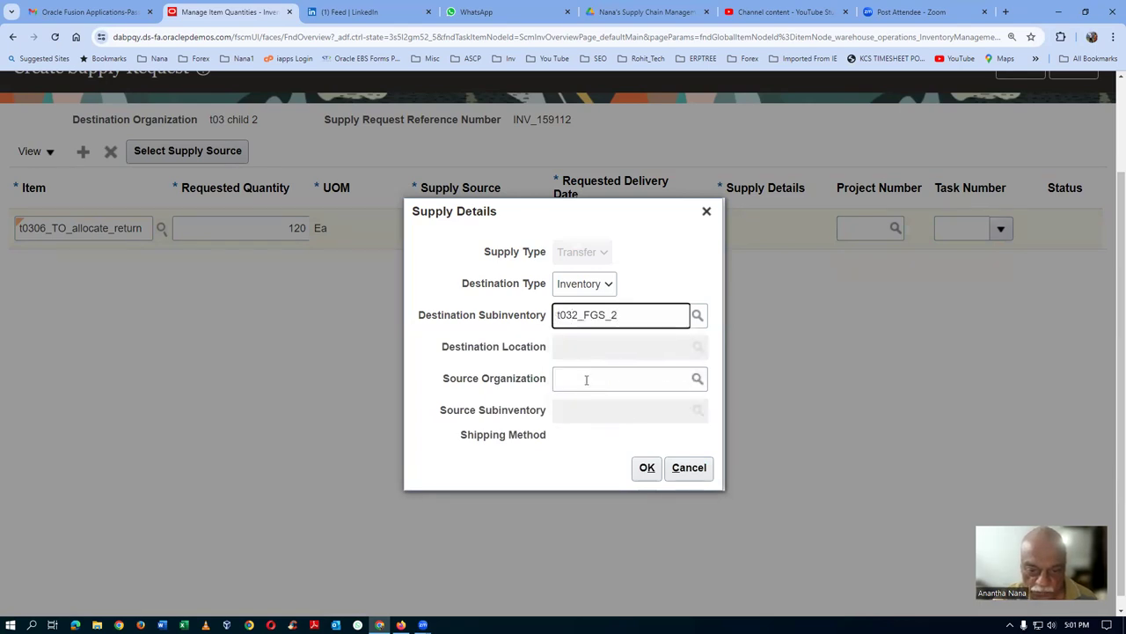
click(583, 379)
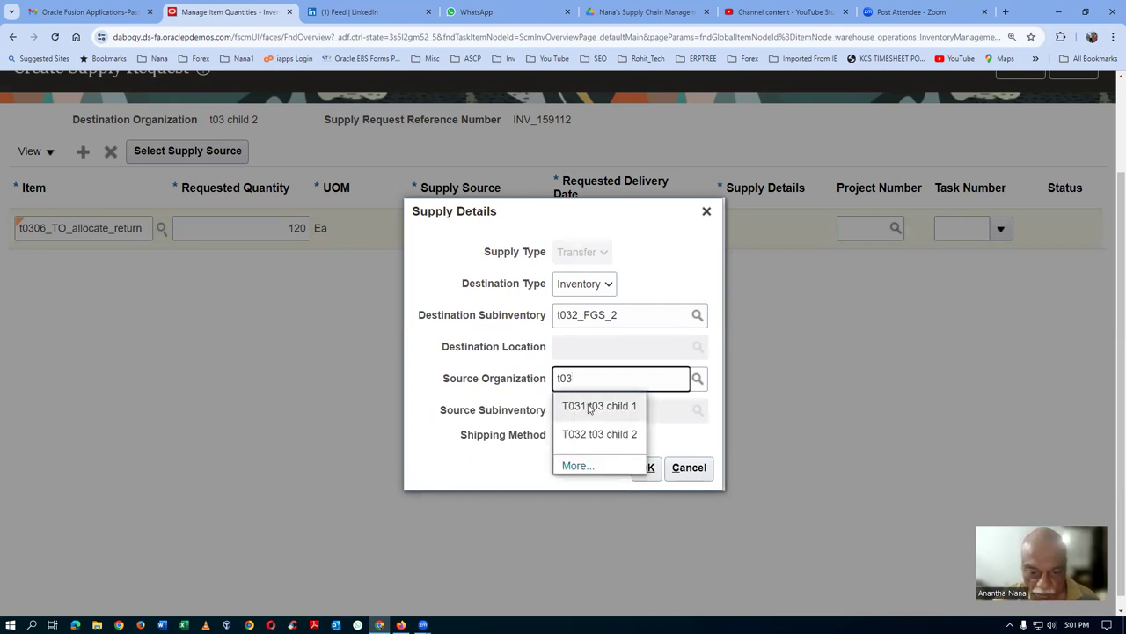
click(589, 407)
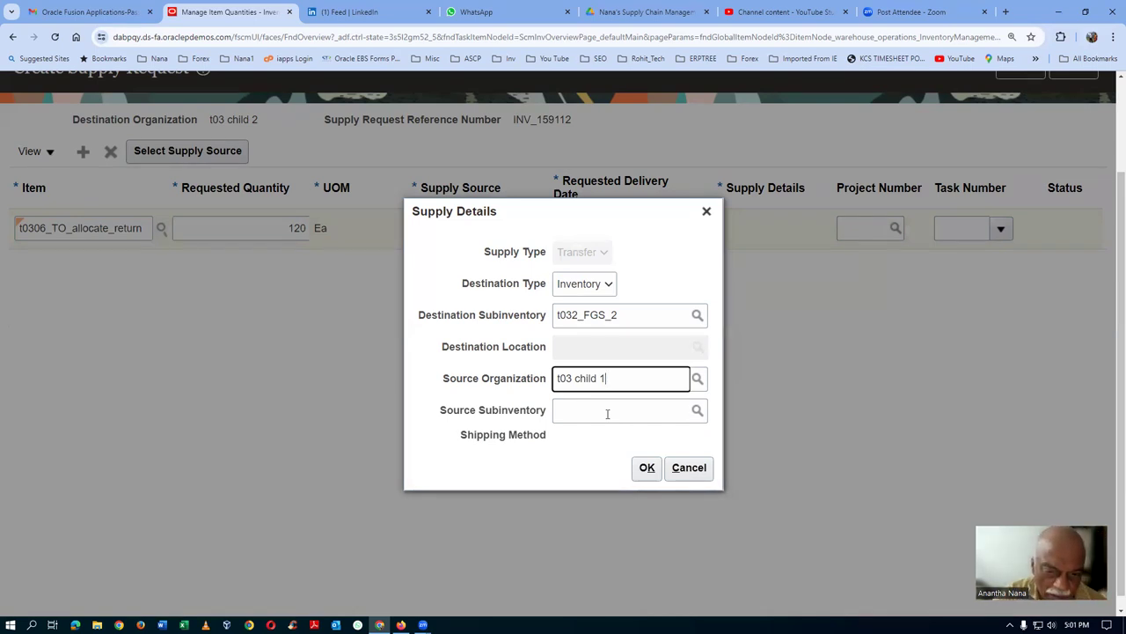
click(608, 414)
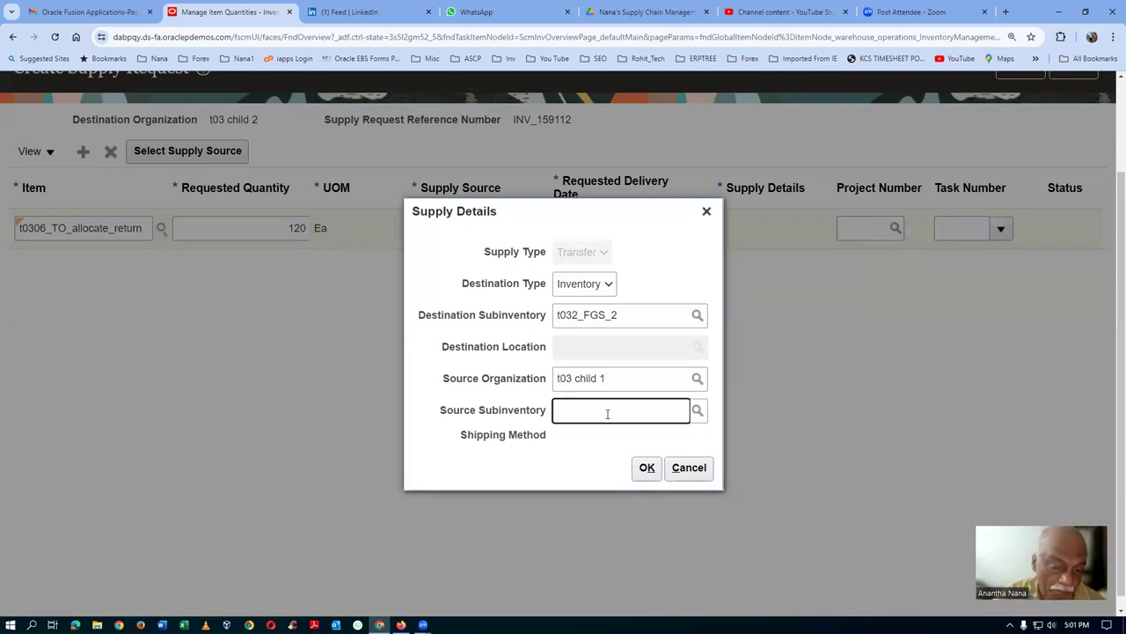
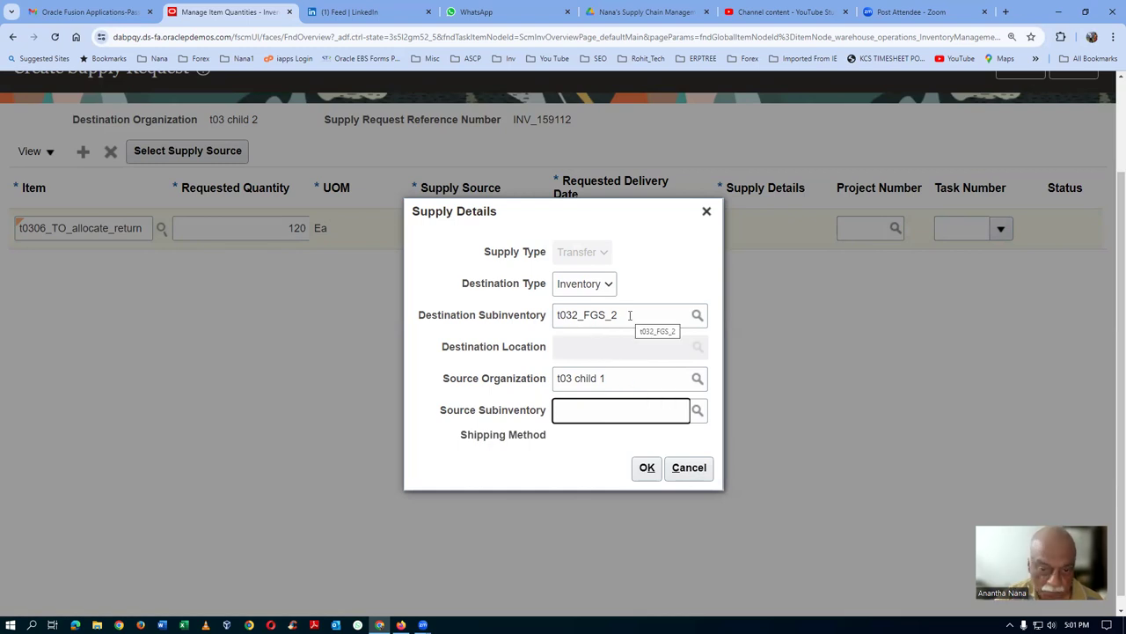
click(647, 469)
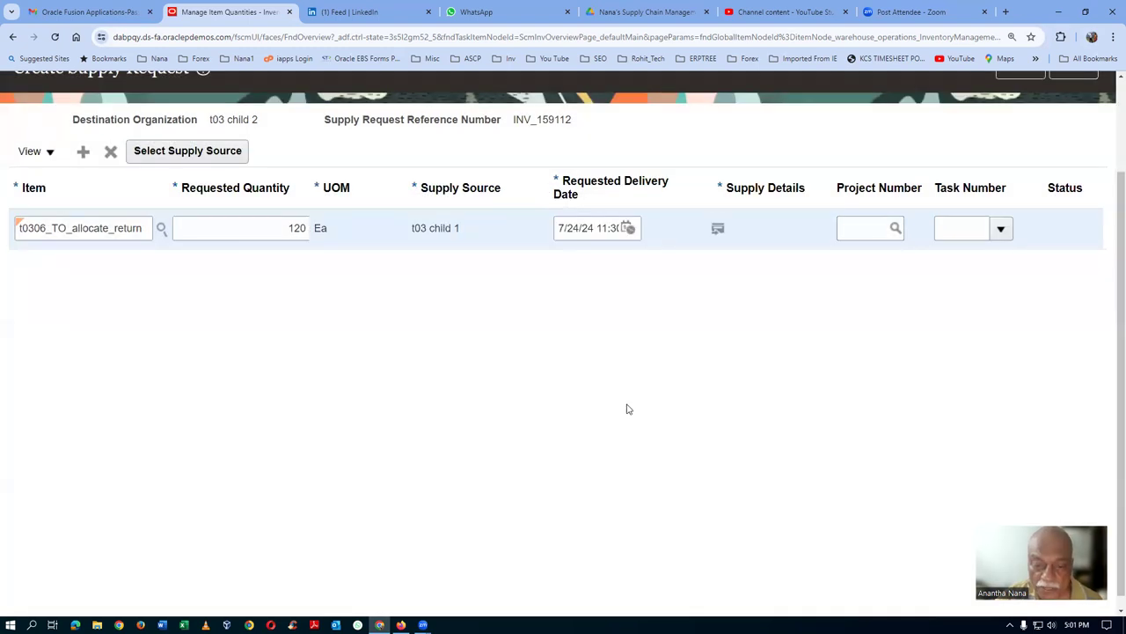
- Copy the supply request reference number and submit the supply request, acknowledging the confirmation
scroll(641, 404, up, 2)
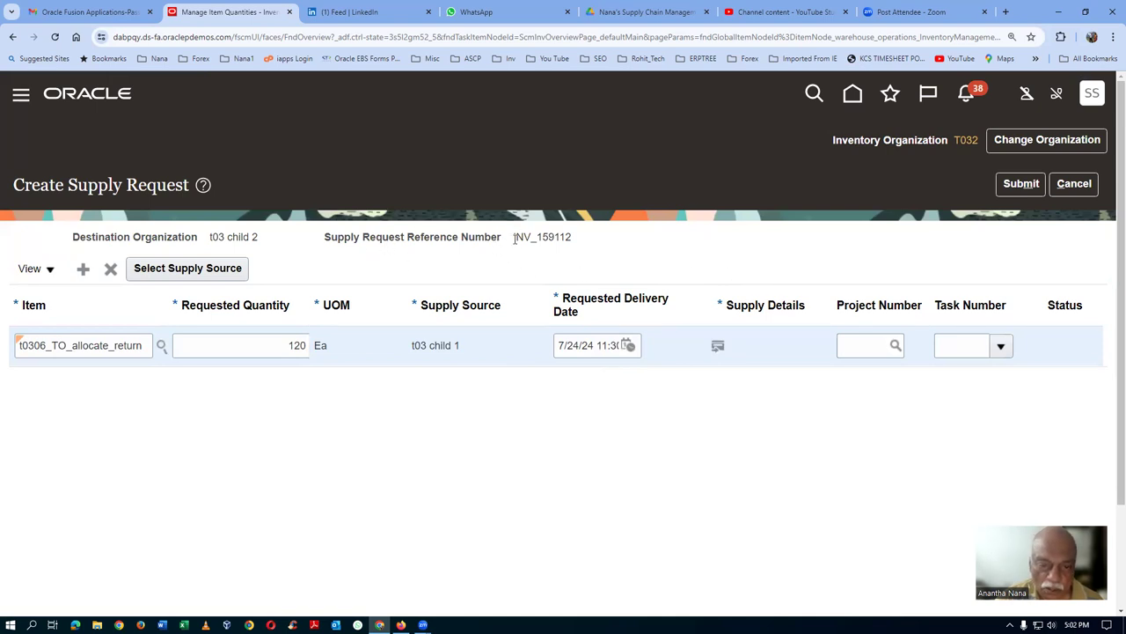
drag(515, 238, 575, 245)
key(ctrl+c)
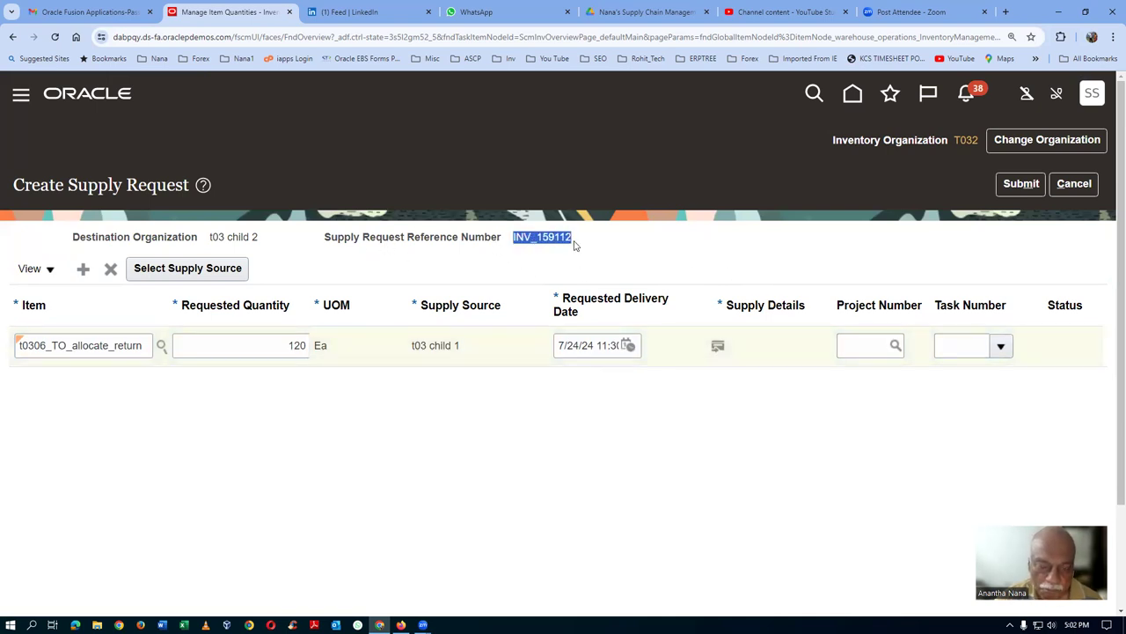
click(1021, 183)
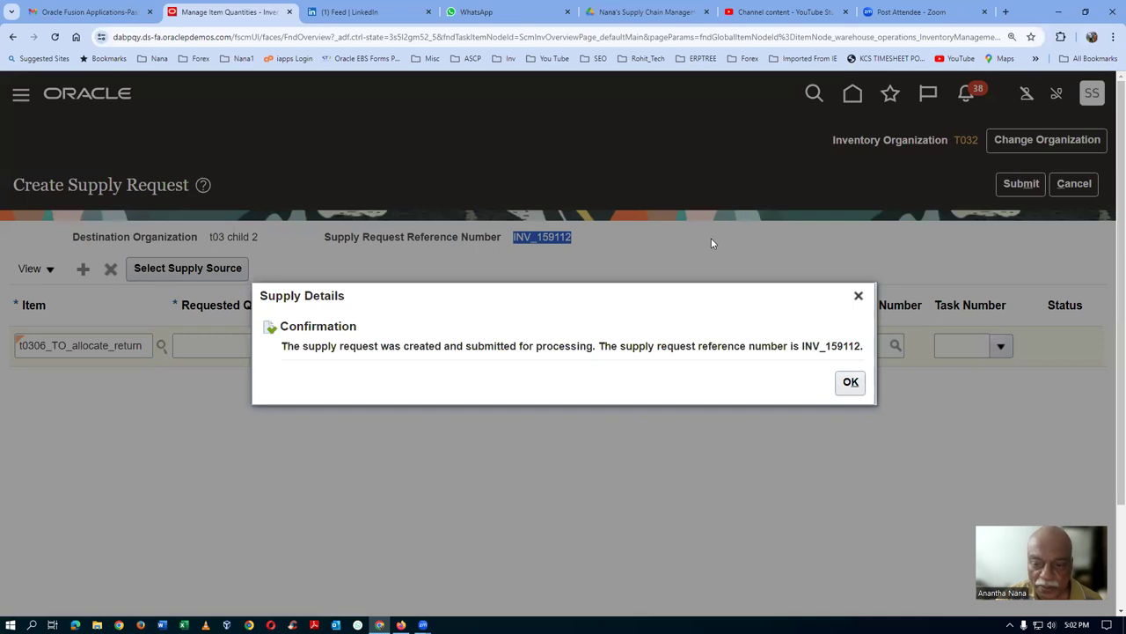
click(851, 384)
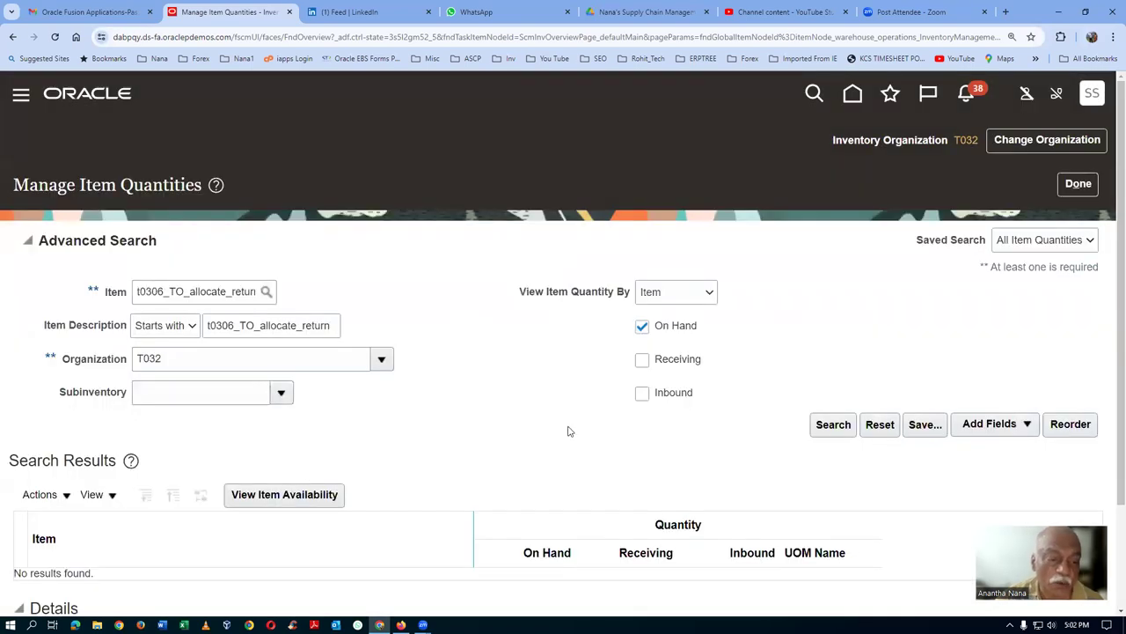
- Close Manage Item Quantities and start the Manage Transfer Orders task
click(1078, 183)
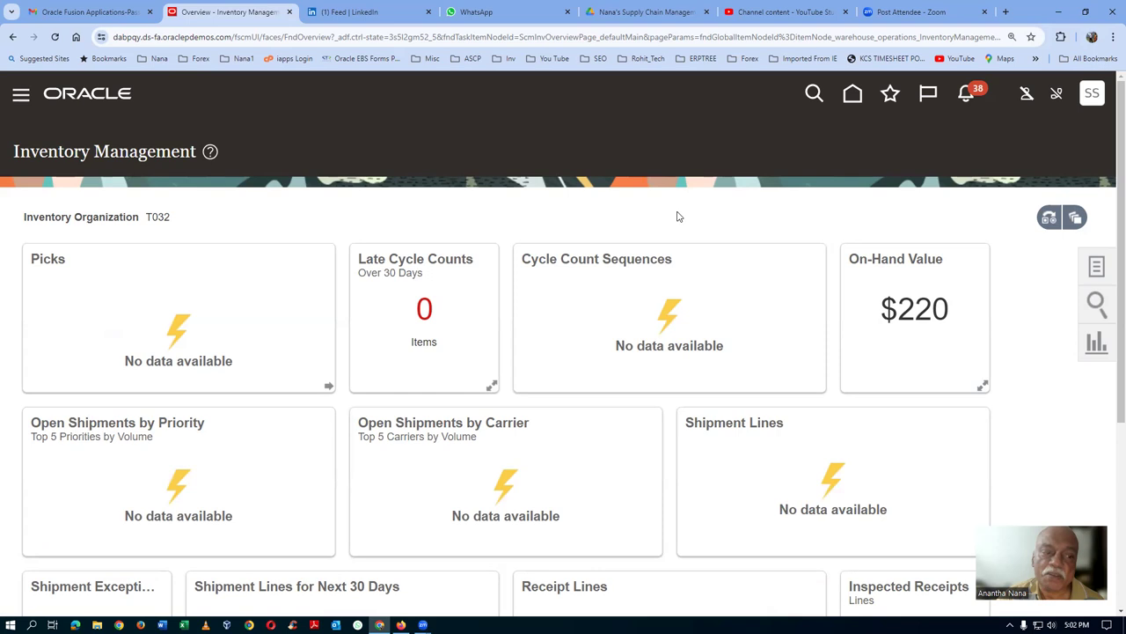
click(1098, 271)
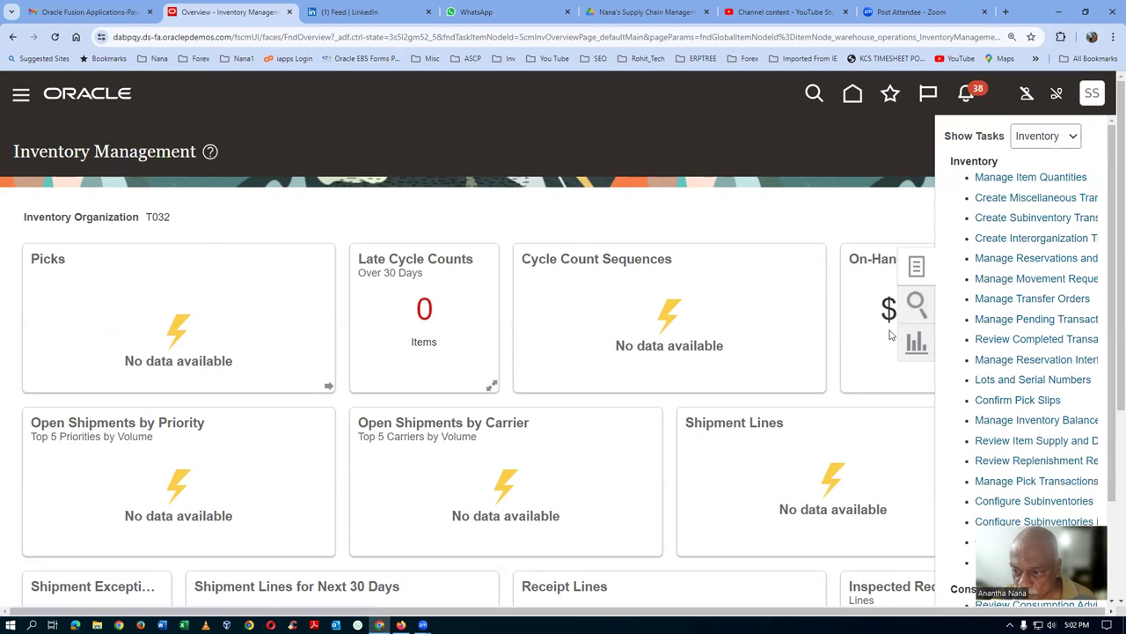
click(1003, 300)
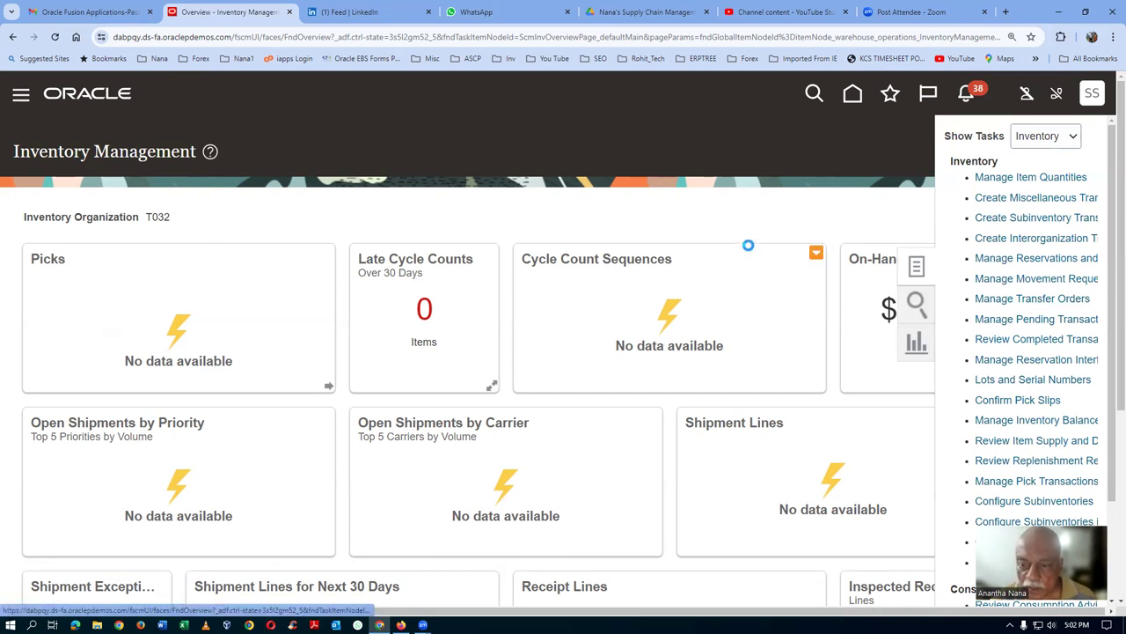
- Add the Supply Request Reference Number field to the transfer order search and paste the copied reference number into it
scroll(778, 300, down, 2)
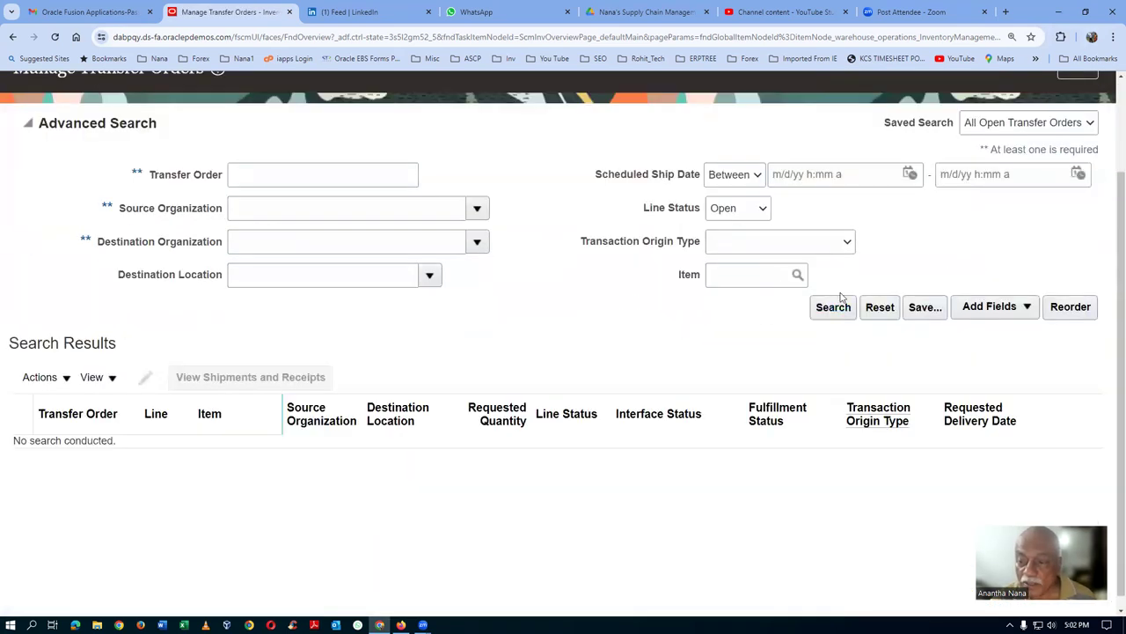
scroll(1012, 405, down, 1)
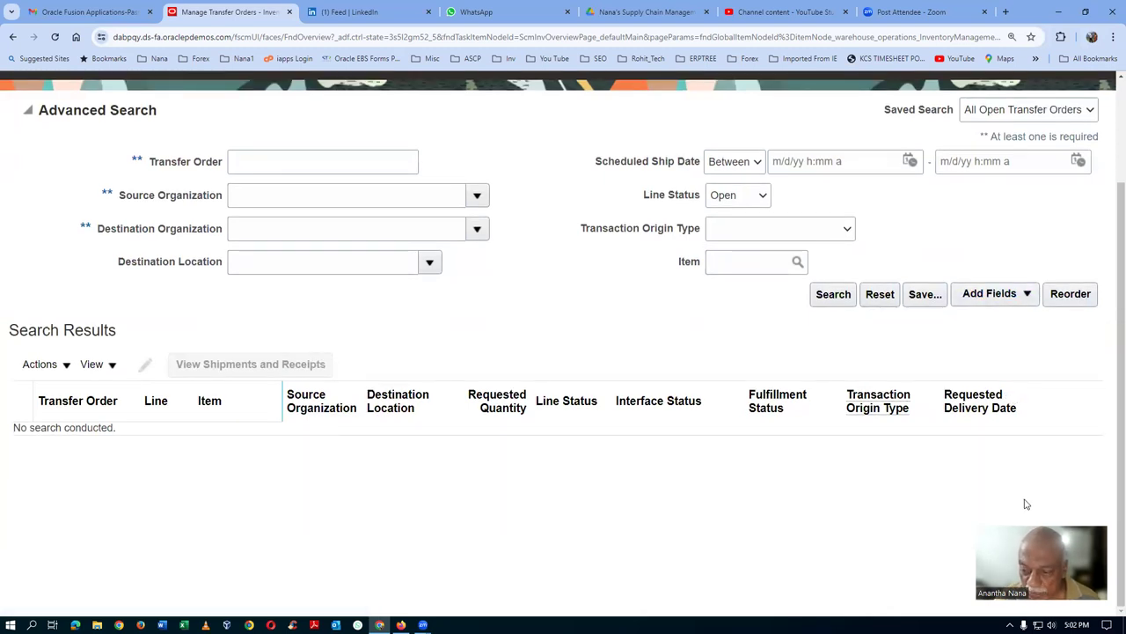
click(1009, 296)
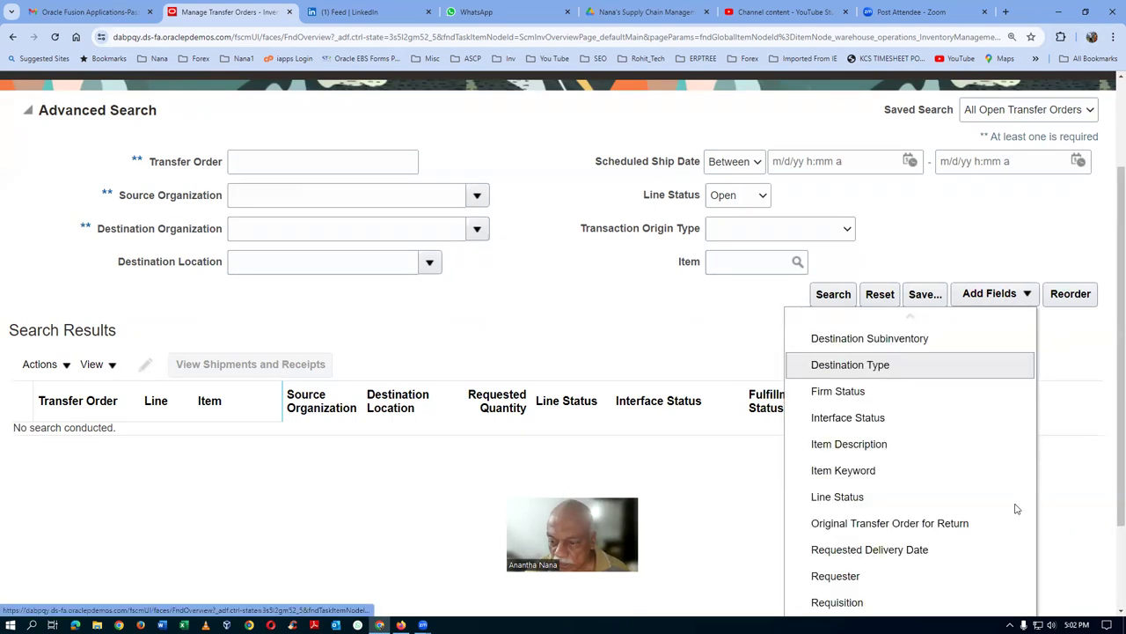
scroll(1000, 525, down, 2)
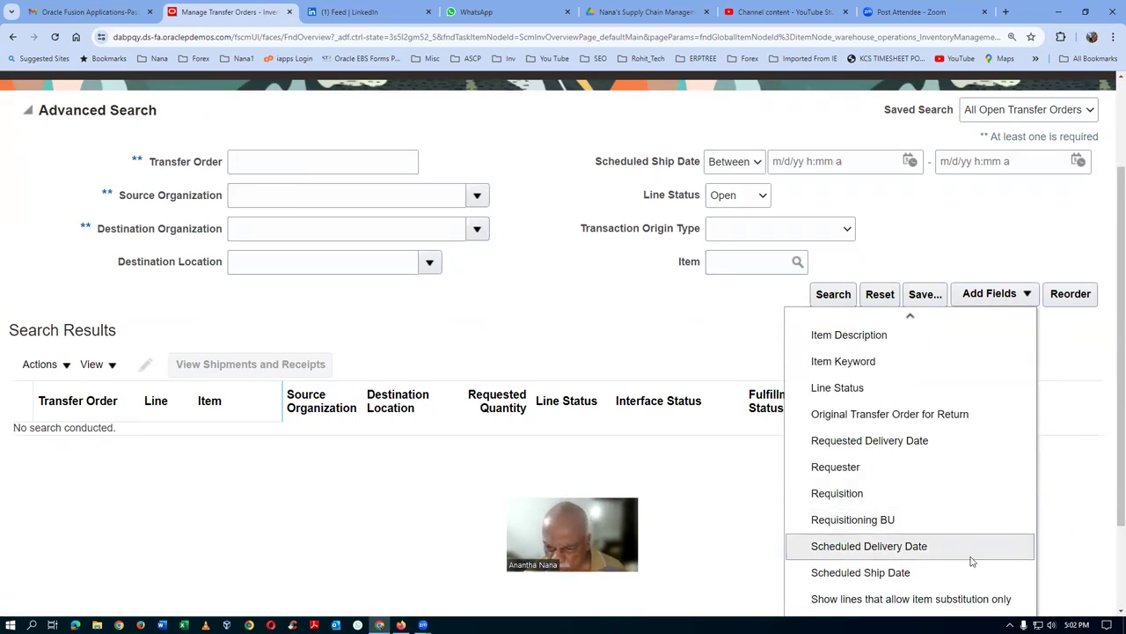
drag(1110, 512, 1109, 604)
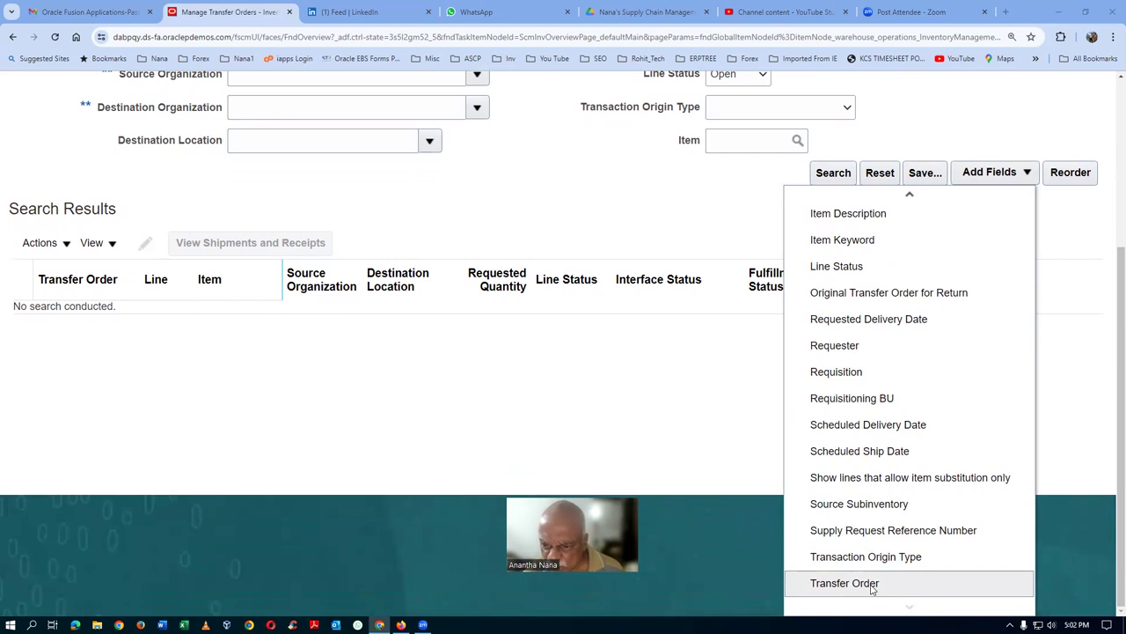
click(870, 531)
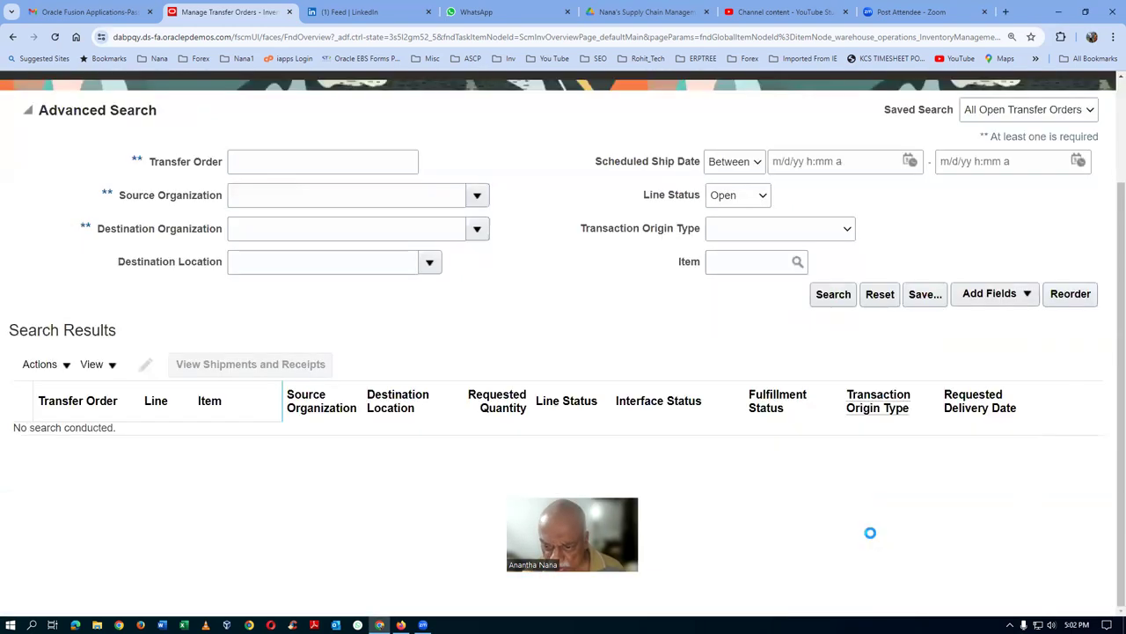
click(847, 260)
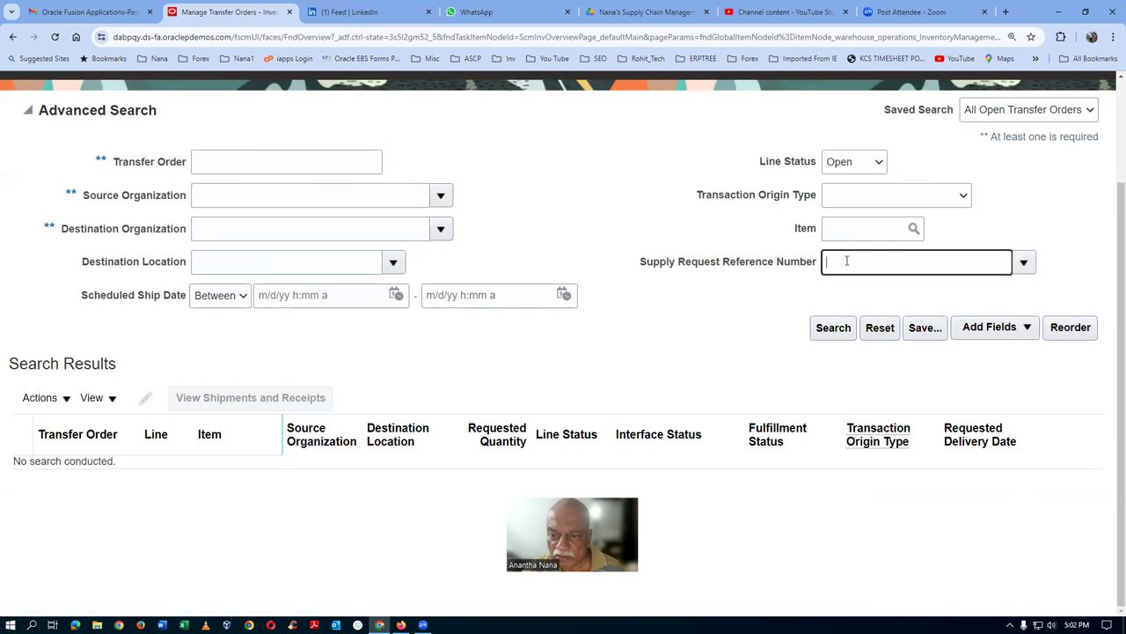
key(ctrl+v)
click(860, 302)
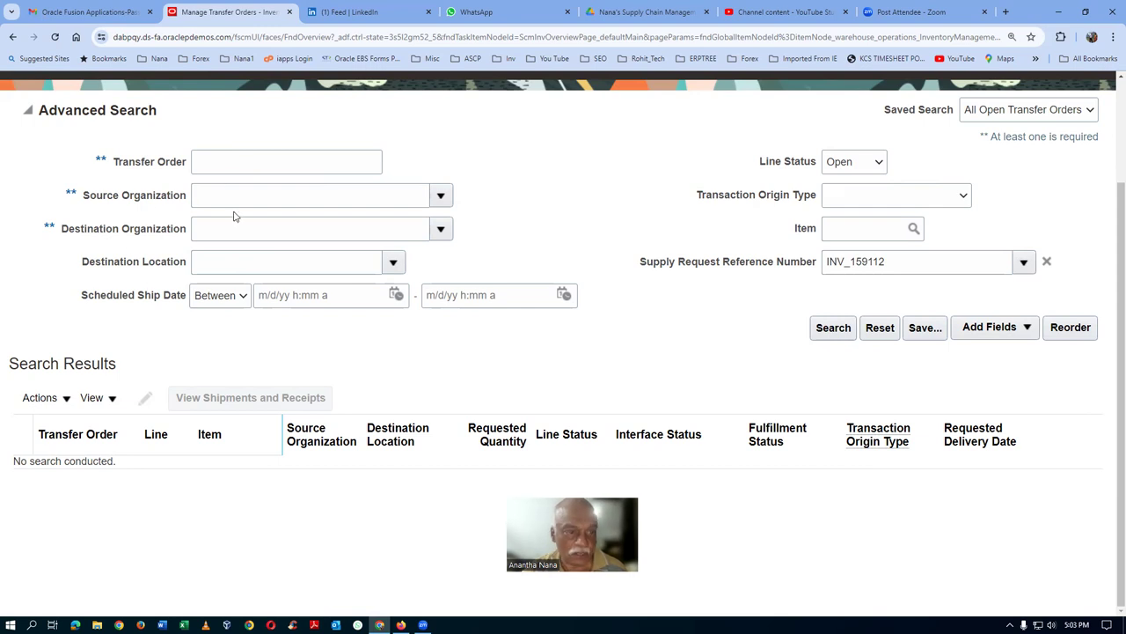
- Search for open transfer orders from source organization T031 with that supply request reference number, repeating the search to refresh the results
click(838, 331)
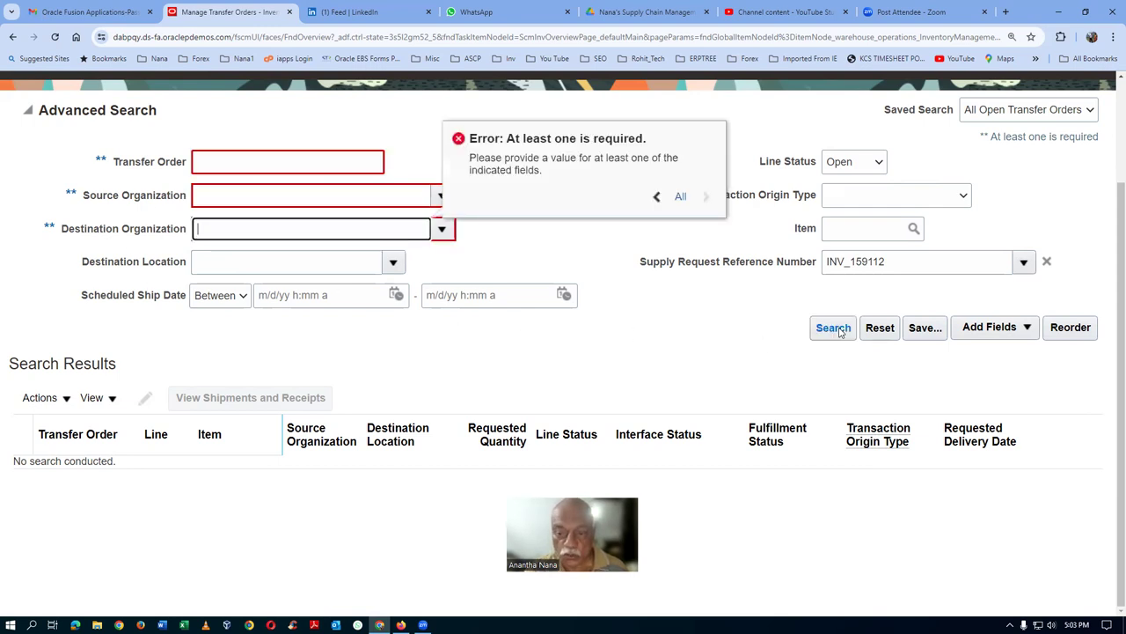
click(216, 197)
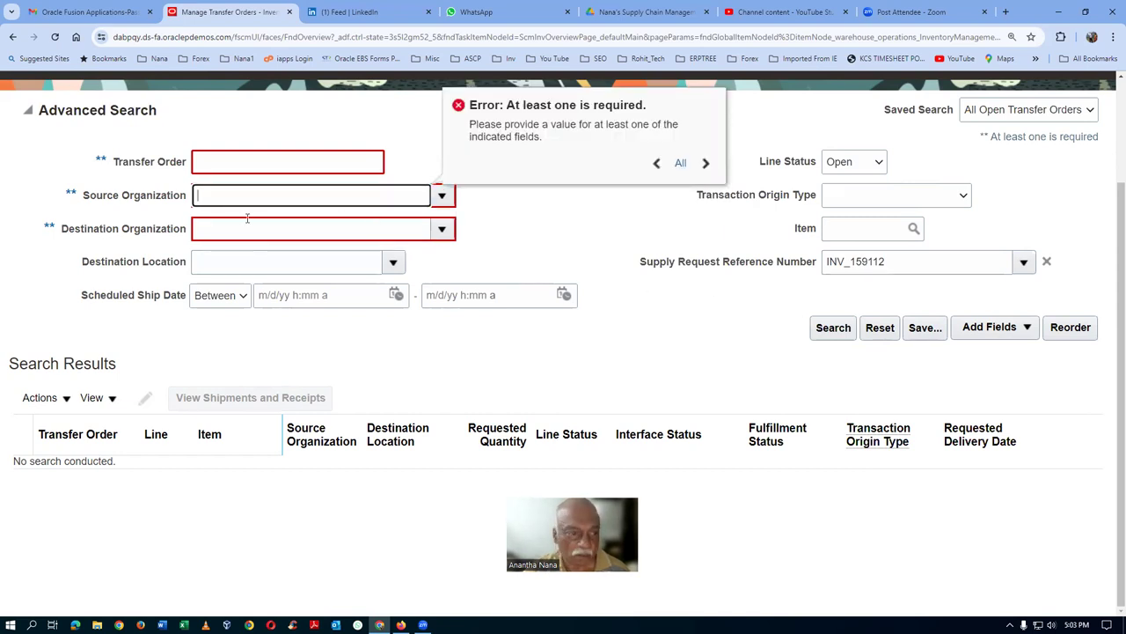
text(T031)
key(Tab)
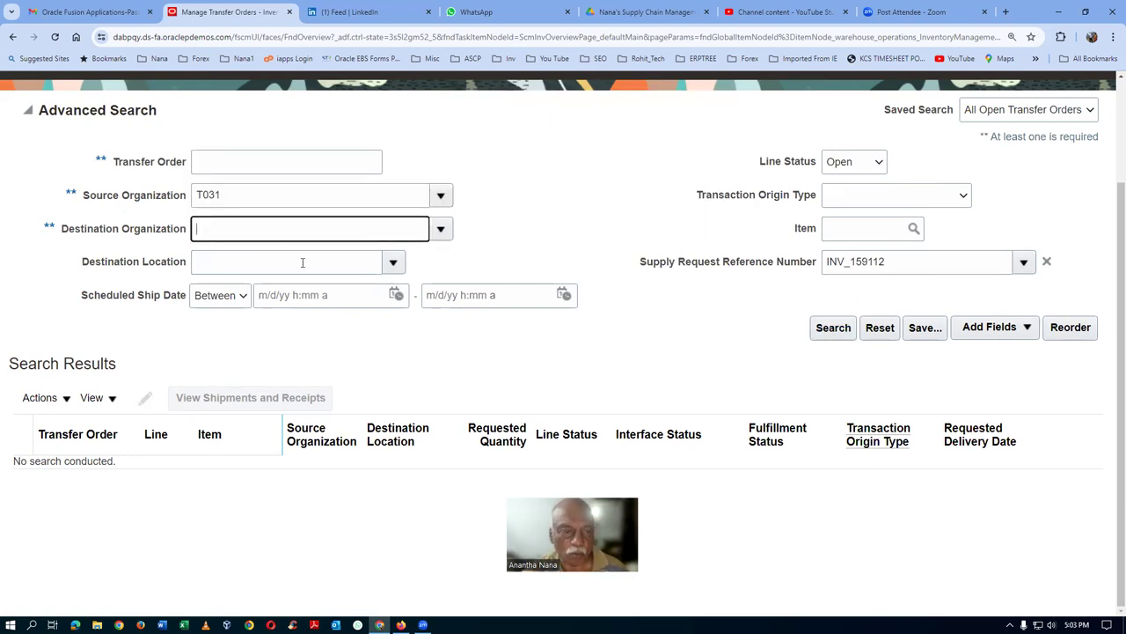
click(838, 329)
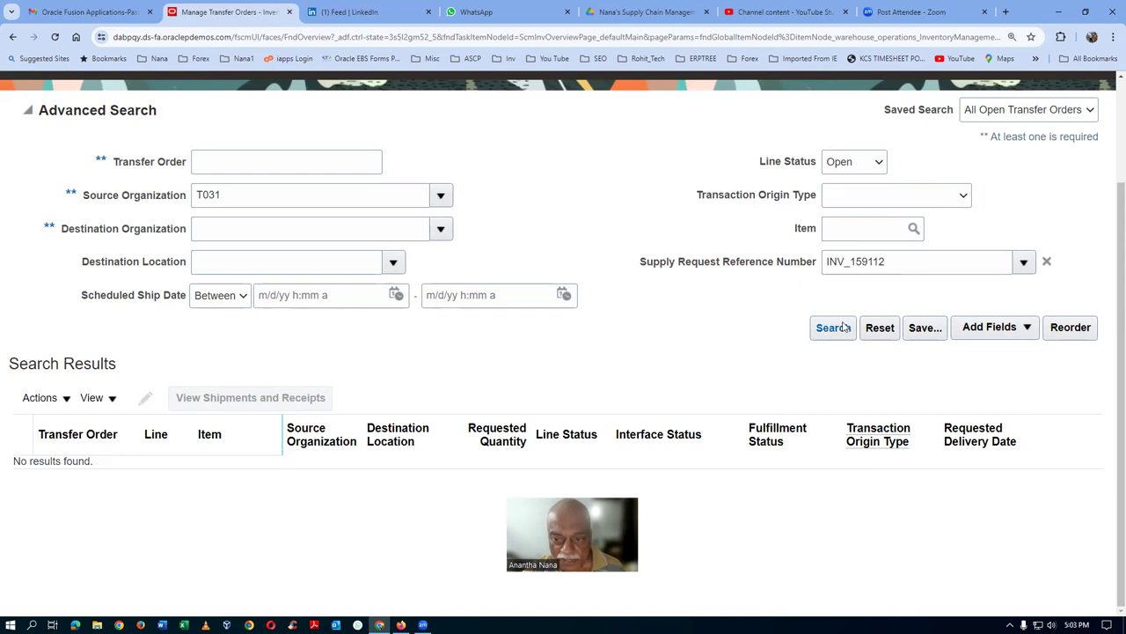
click(833, 329)
click(833, 329)
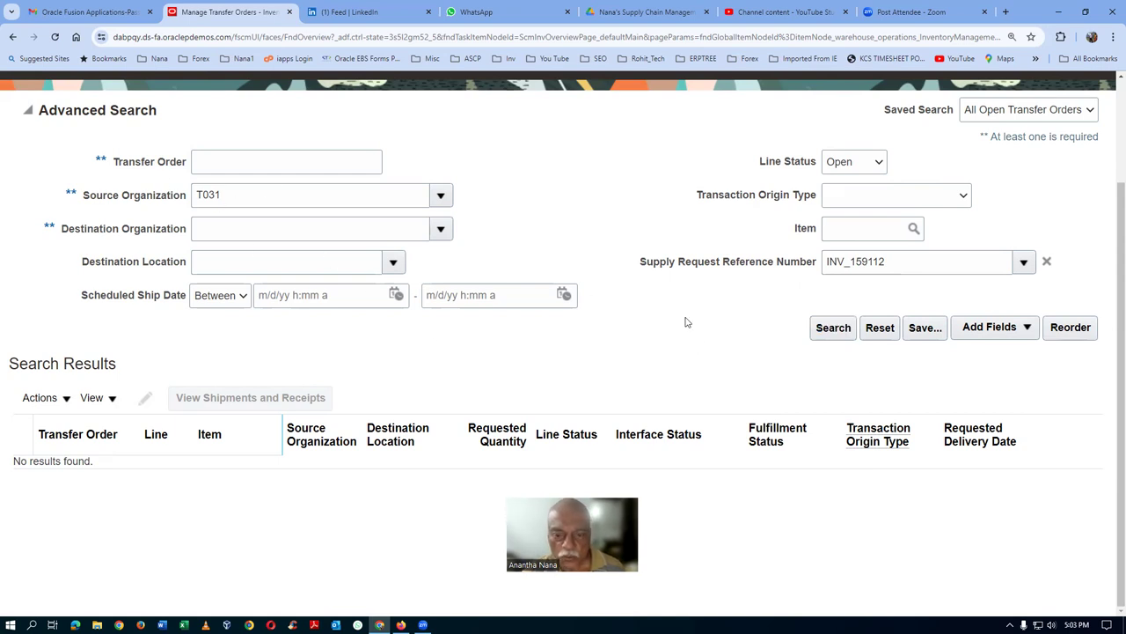
click(833, 328)
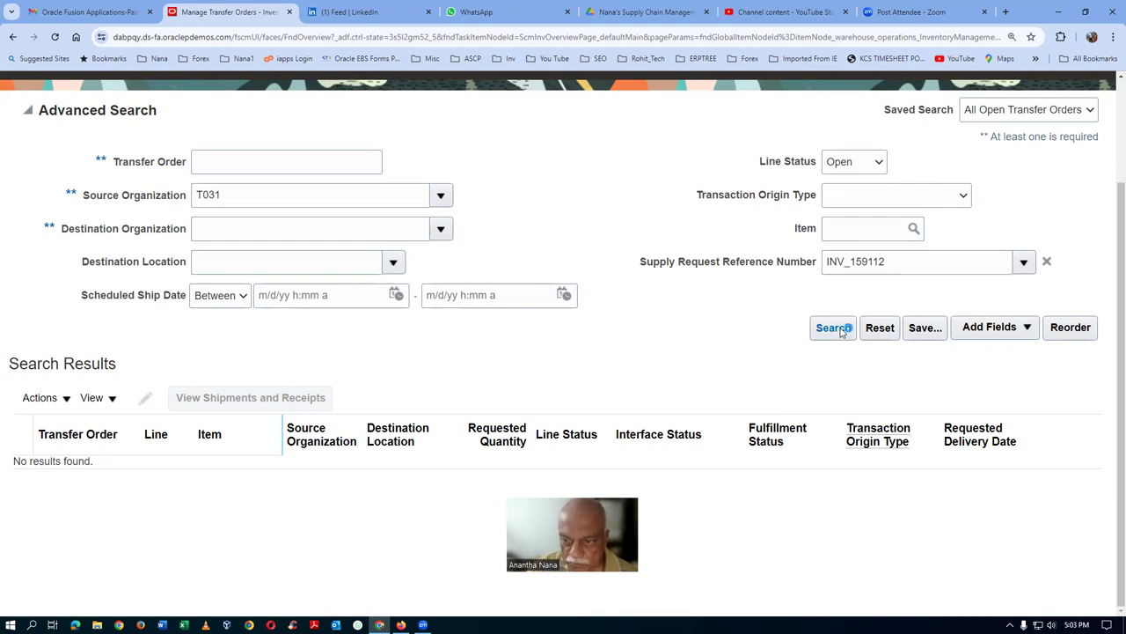
click(841, 331)
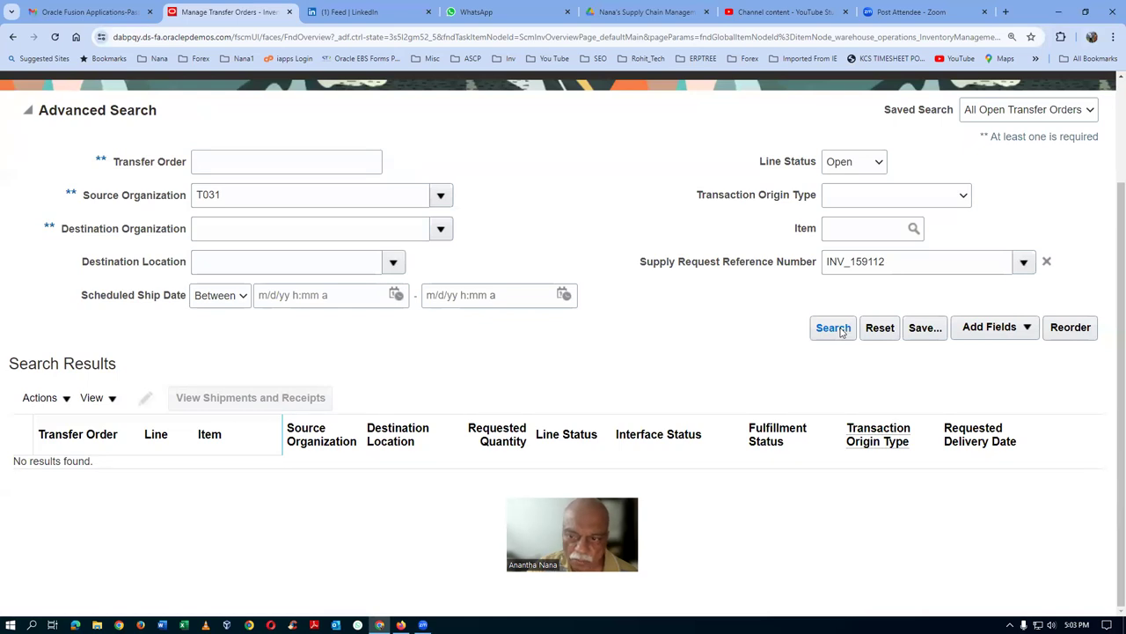
click(842, 332)
click(841, 332)
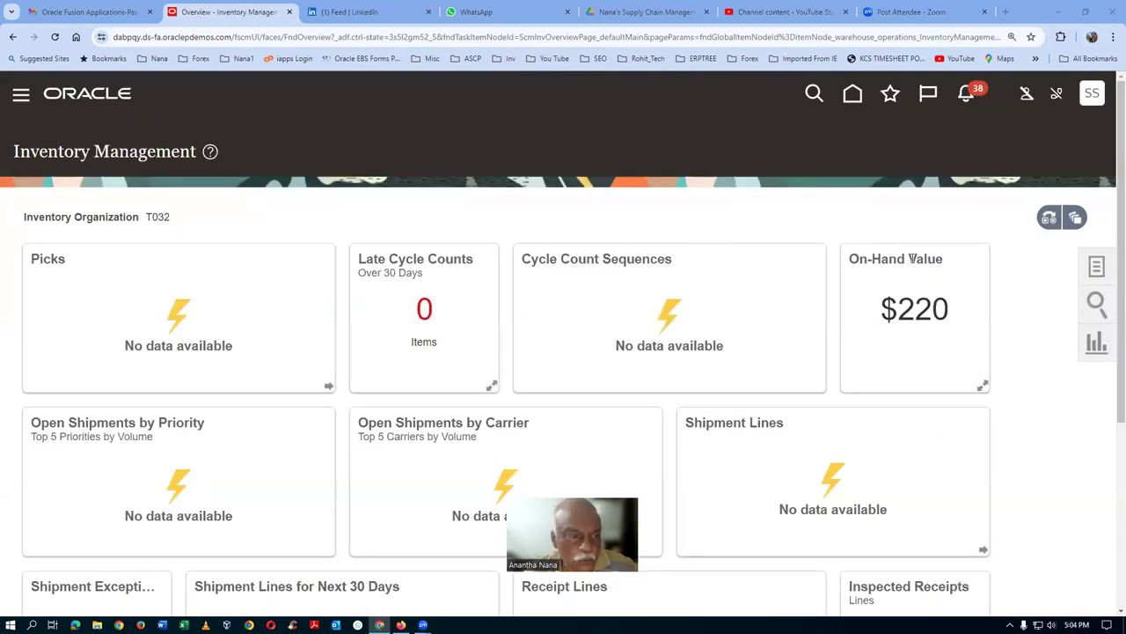
- Start the Manage Transfer Orders task, search for open transfer orders from source organization T031 and open the order for 120 units
click(1100, 271)
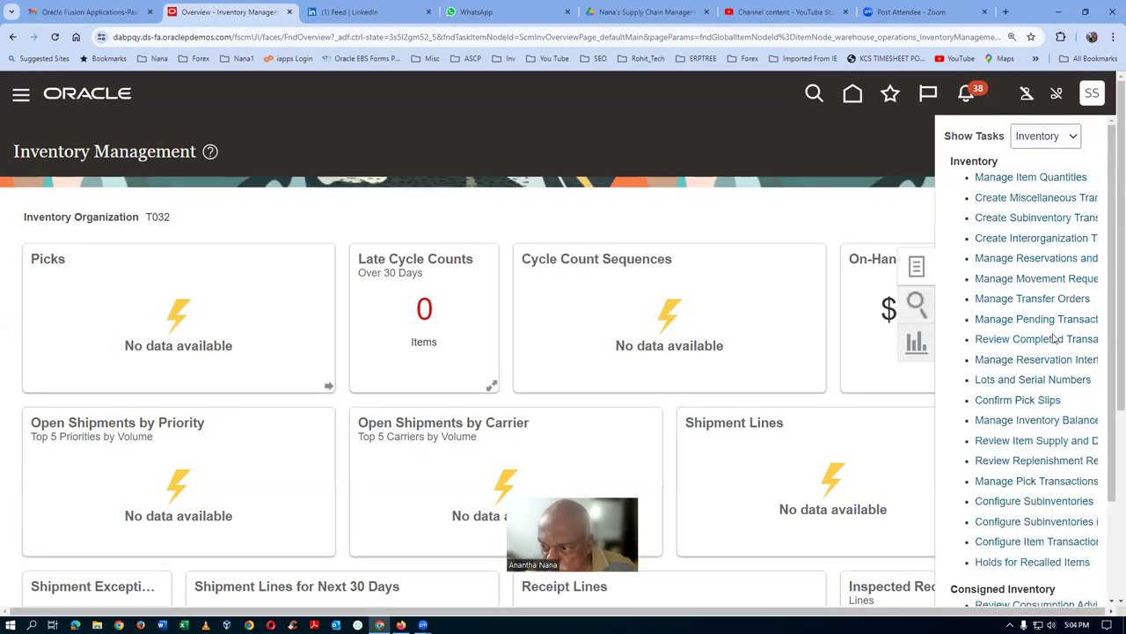
click(1031, 300)
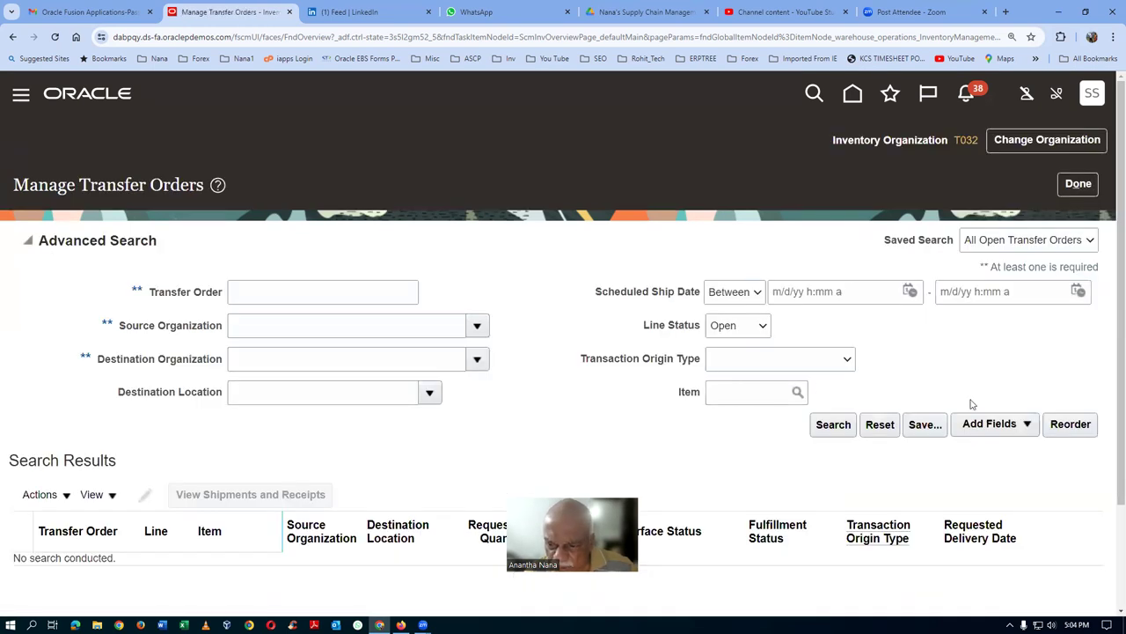
click(309, 324)
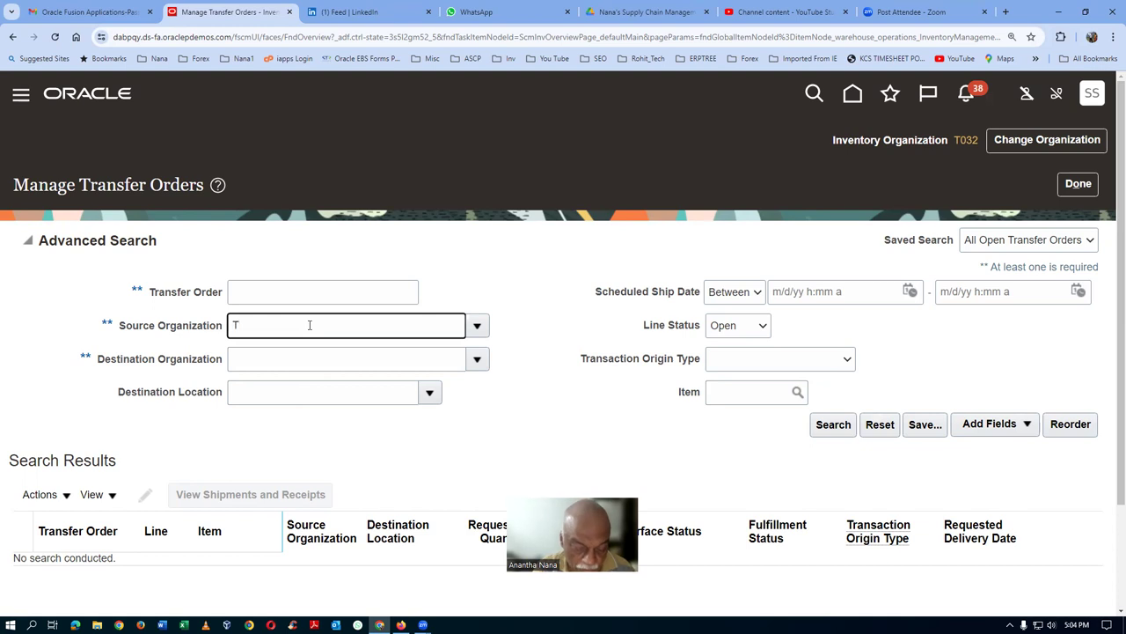
key(Tab)
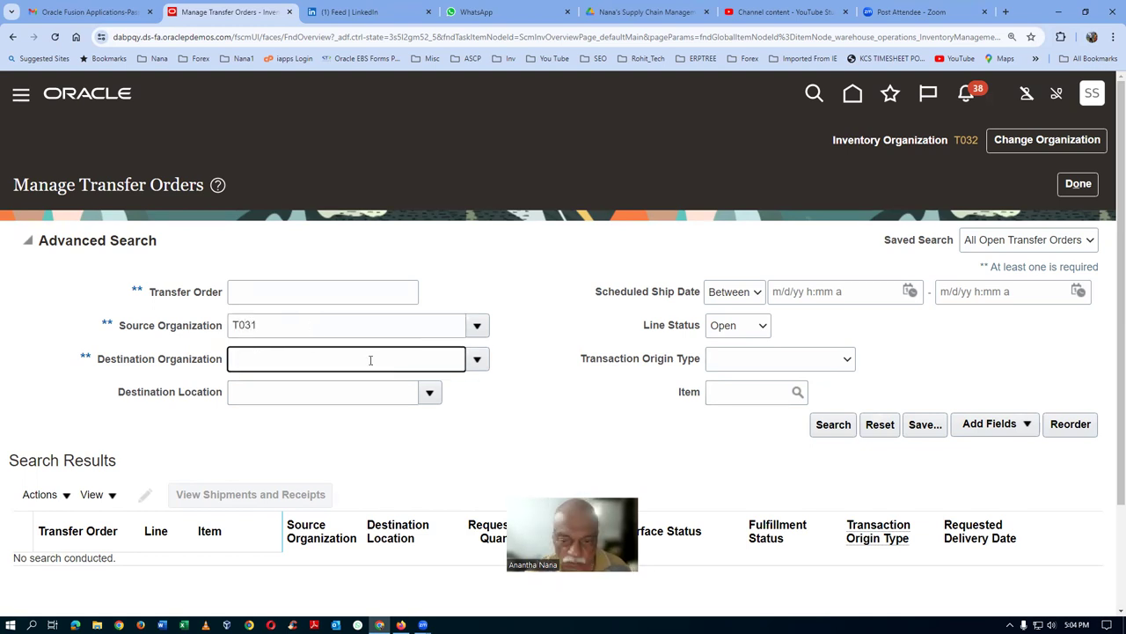
click(831, 425)
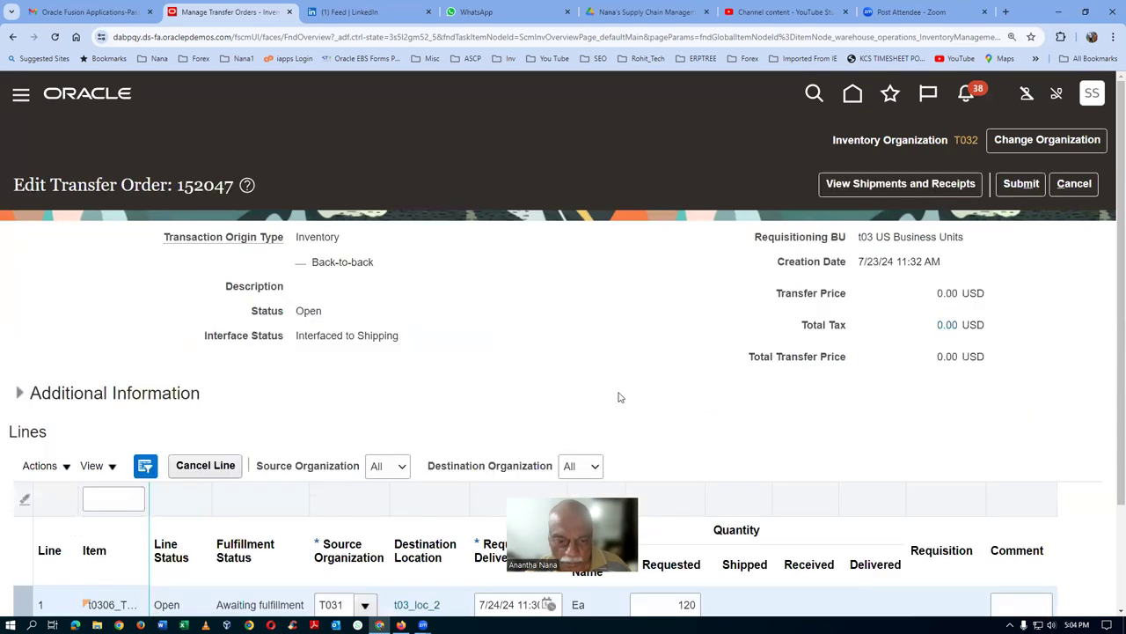
- Review the transfer order's header and line, and view the order's shipments and receipts
scroll(619, 395, down, 3)
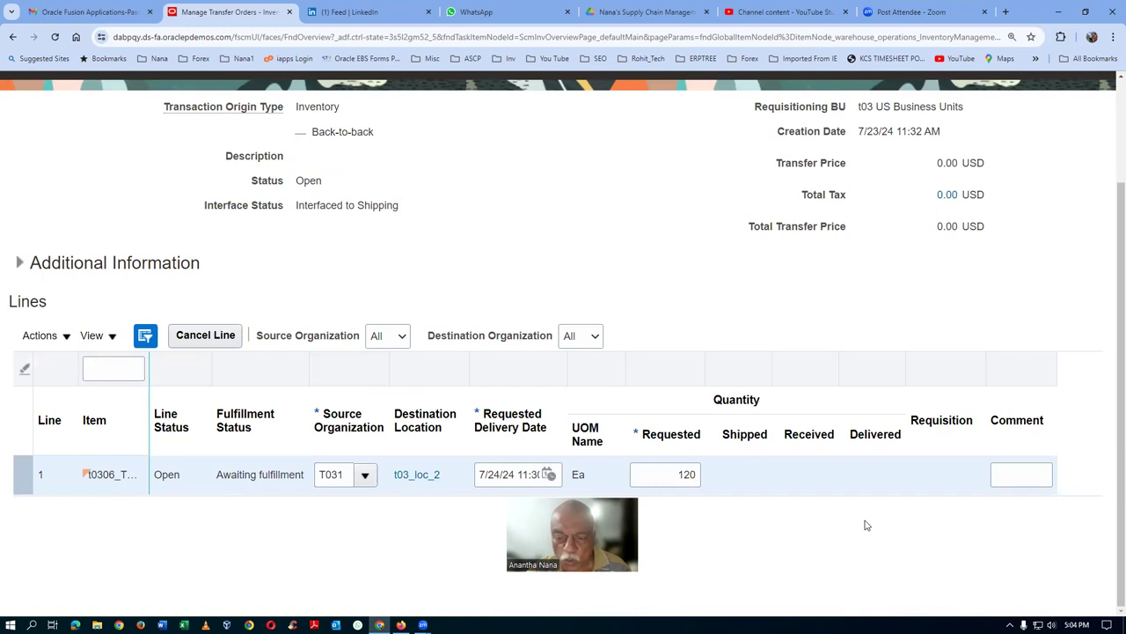
scroll(271, 328, up, 2)
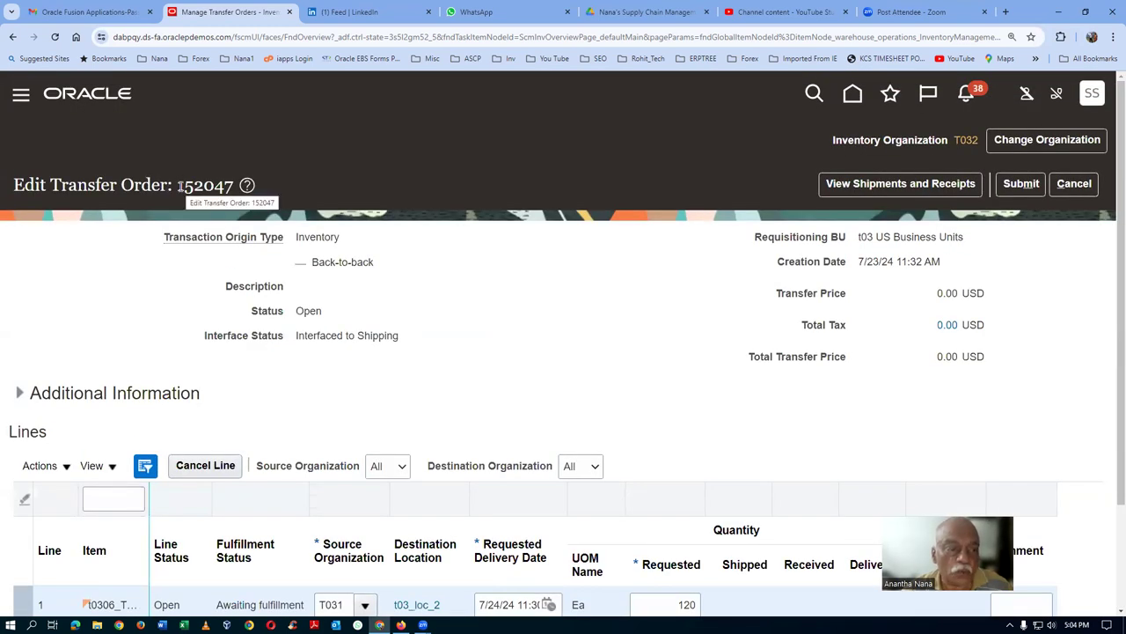
scroll(528, 290, down, 2)
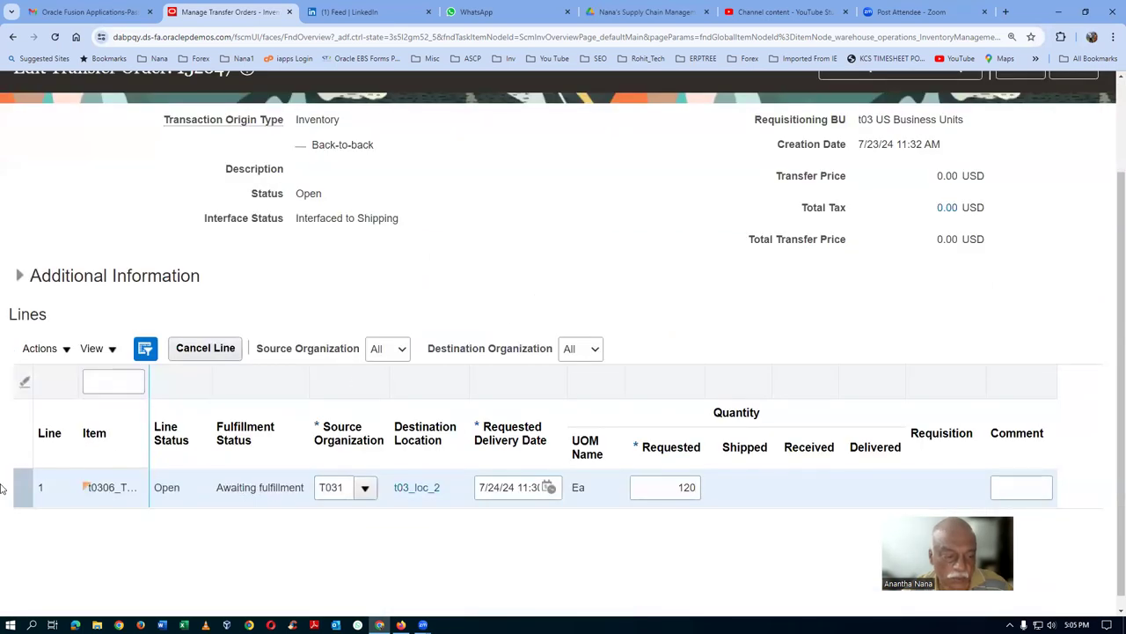
scroll(794, 355, up, 2)
click(908, 183)
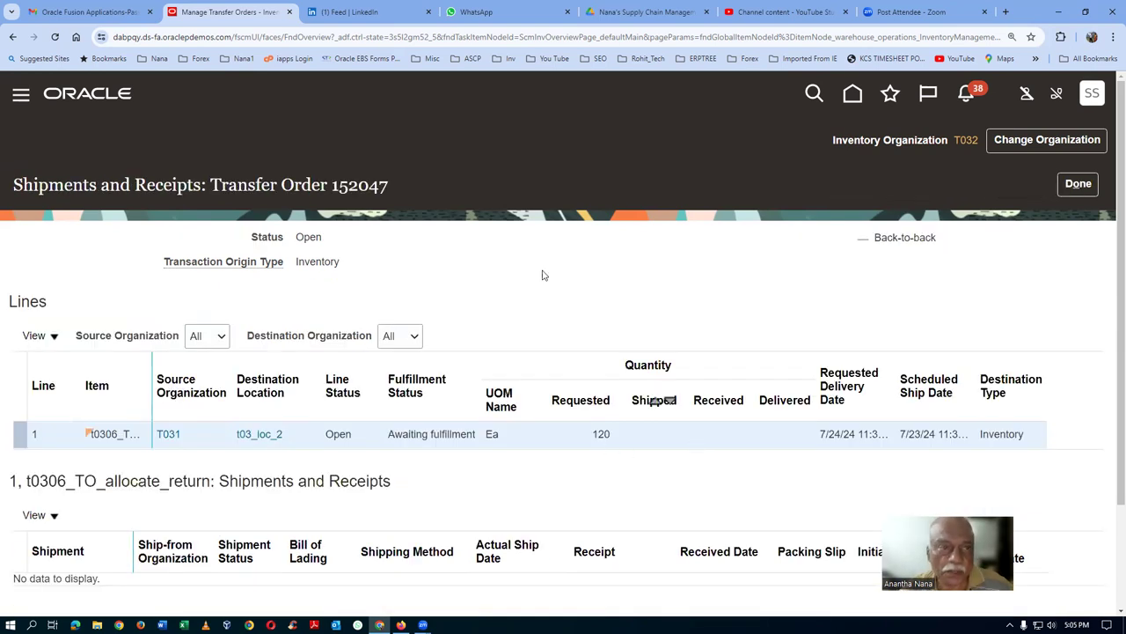
- Duplicate the browser tab holding the transfer order, and duplicate the resulting home page tab once more
right_click(237, 14)
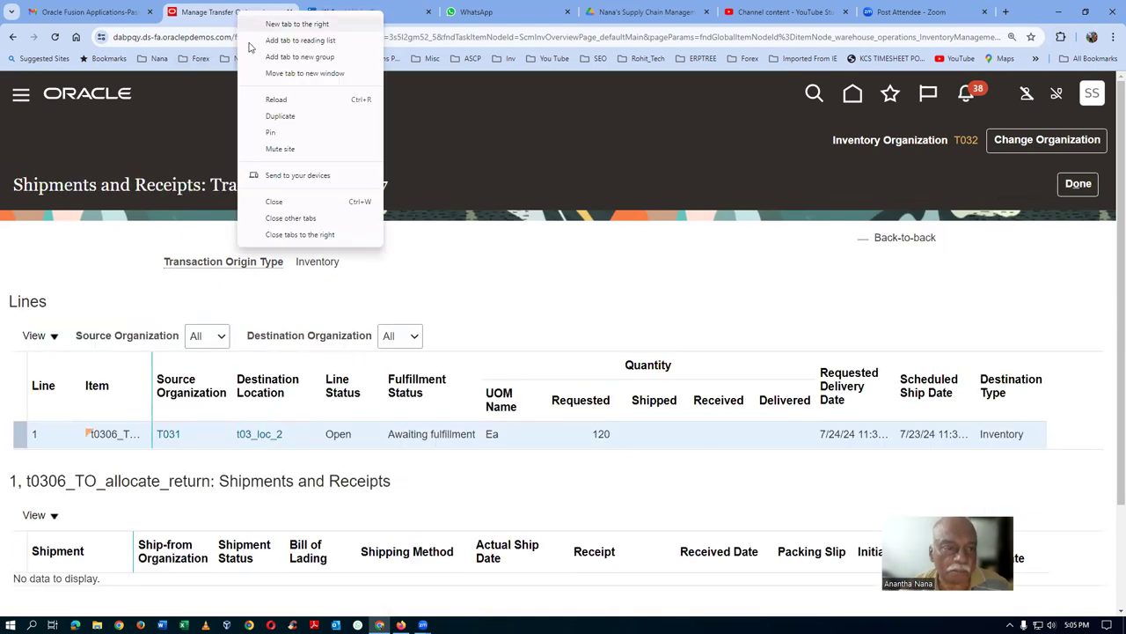
click(279, 116)
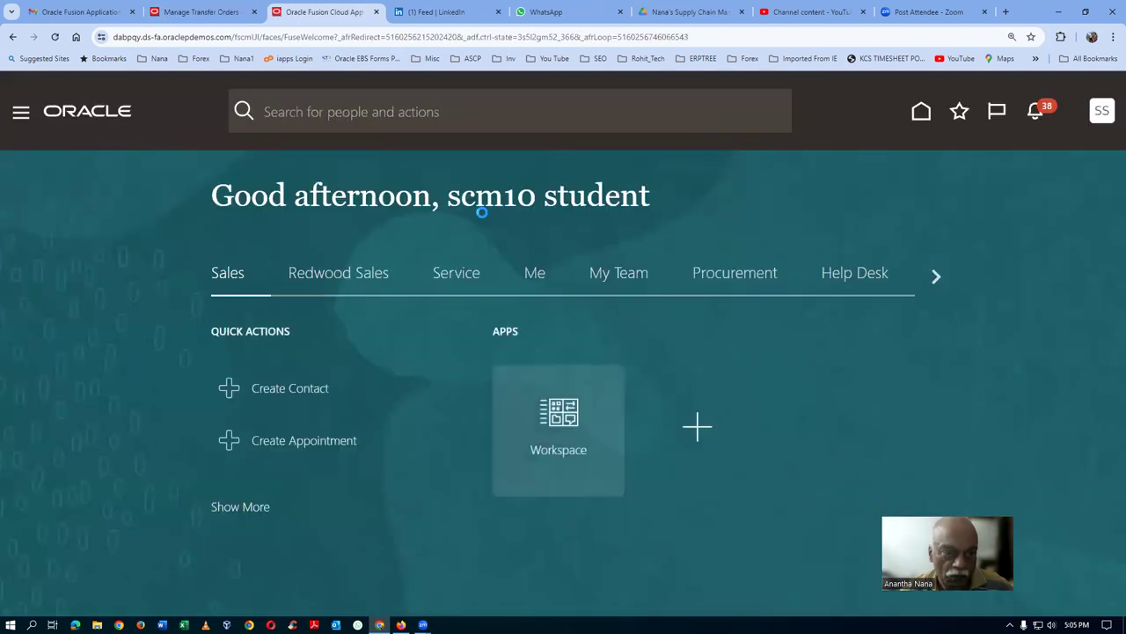
right_click(343, 11)
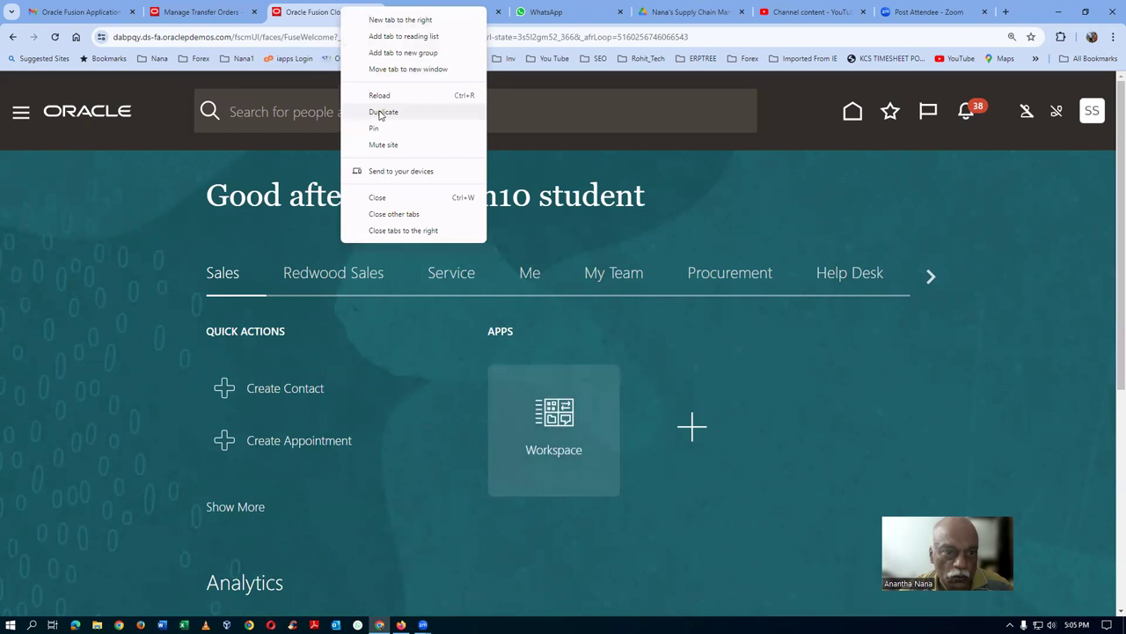
click(379, 115)
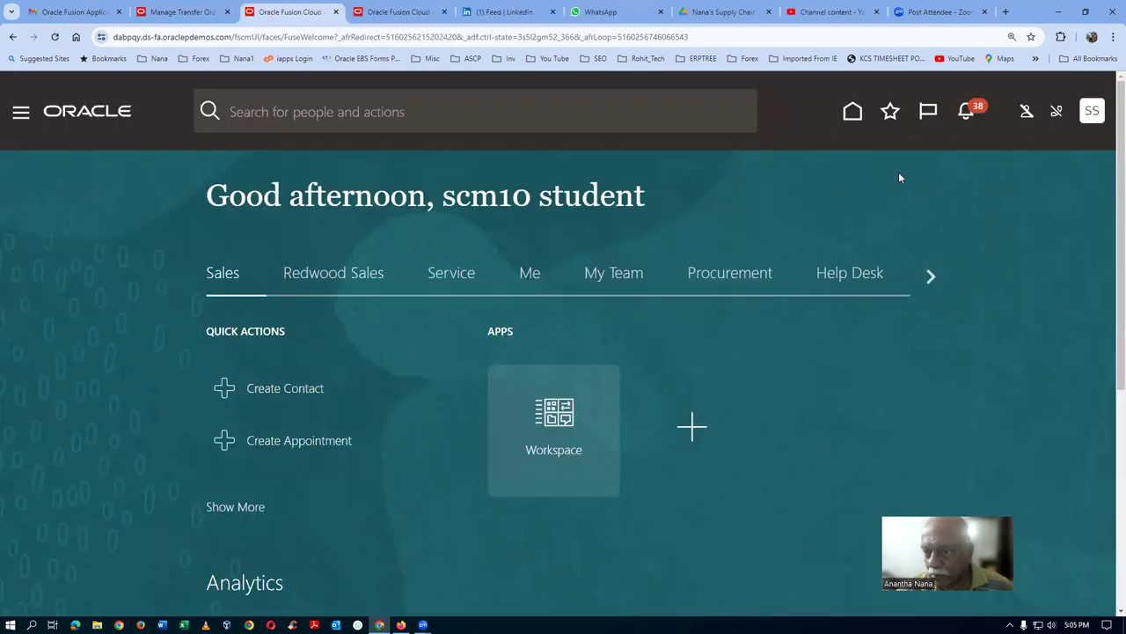
- In the first duplicate, open the INV Overview favorite and start Manage Shipment Lines from the Shipments tasks, checking the transfer order number in its own tab
click(892, 121)
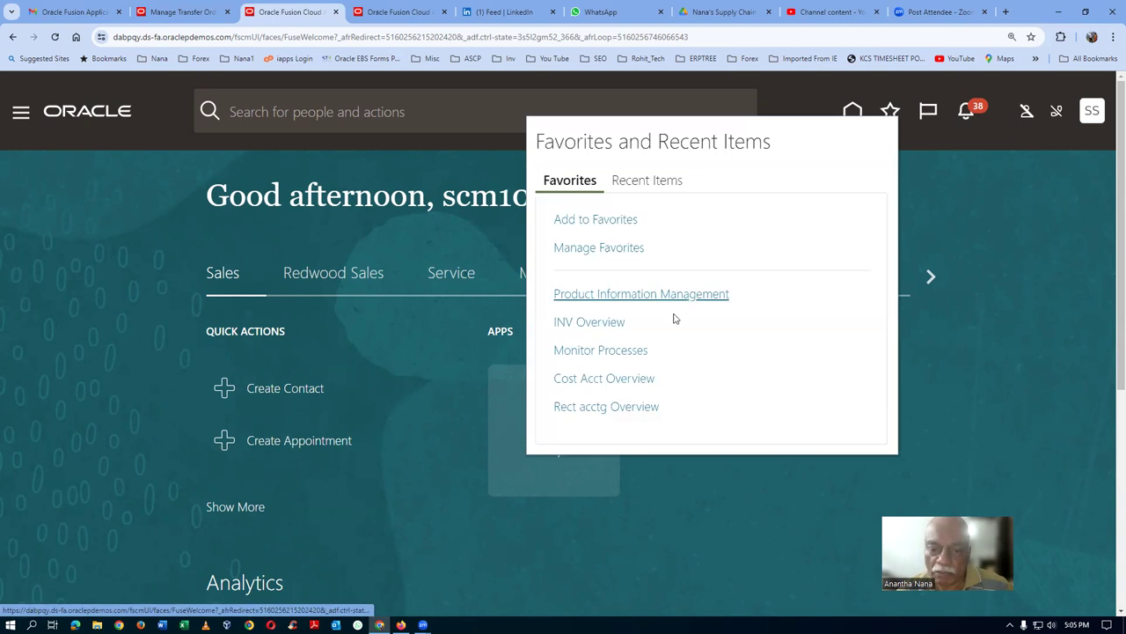
click(592, 322)
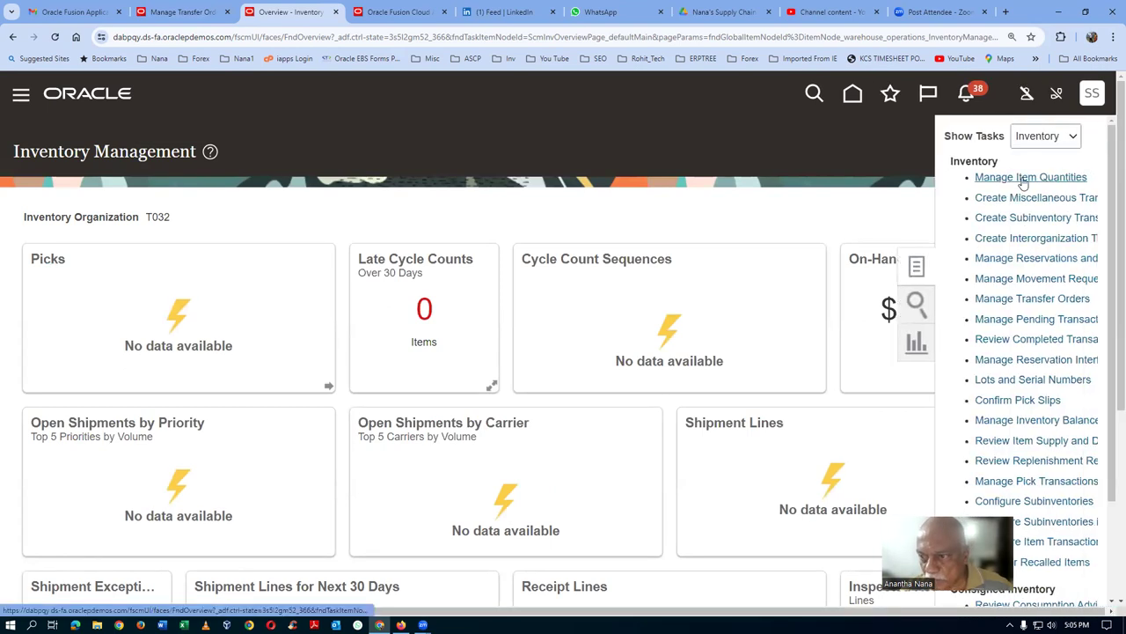
click(1045, 135)
click(1047, 181)
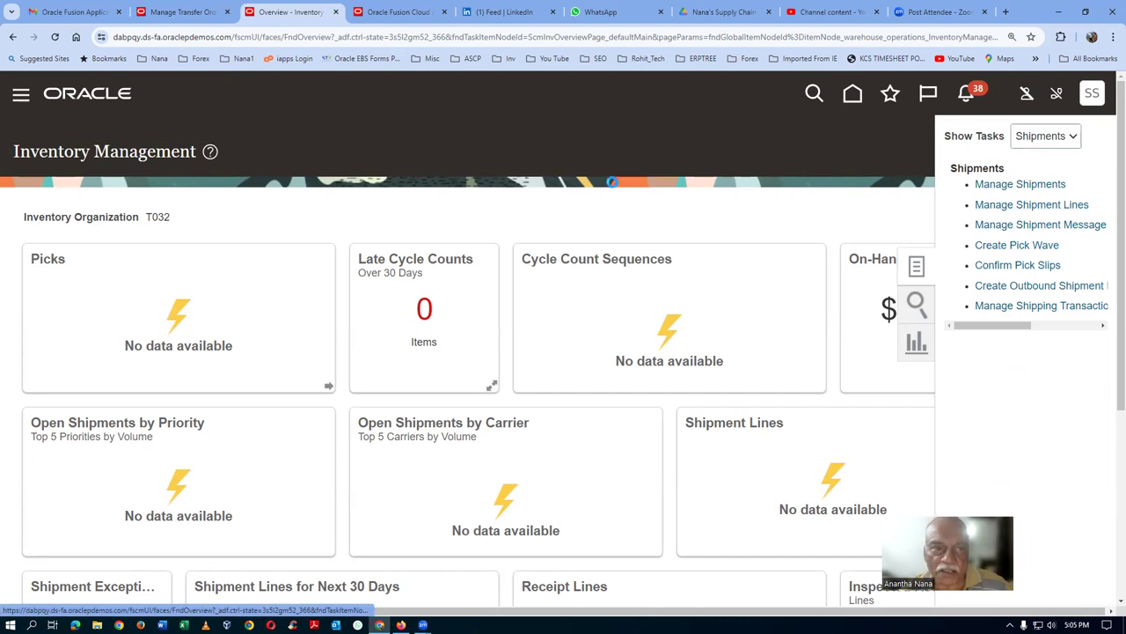
click(183, 12)
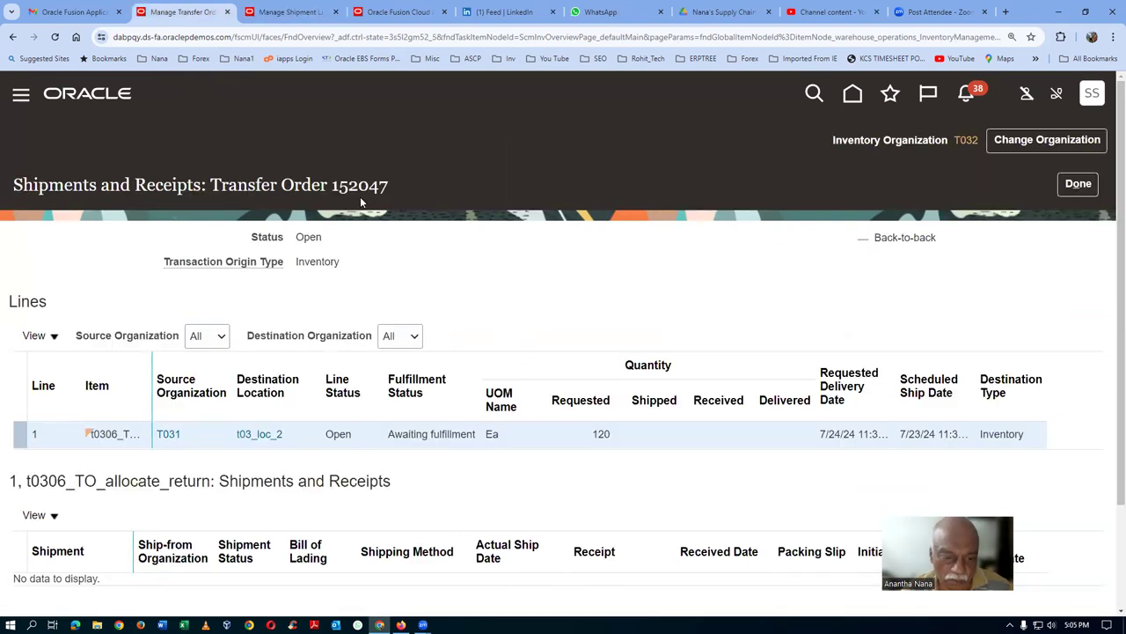
click(295, 12)
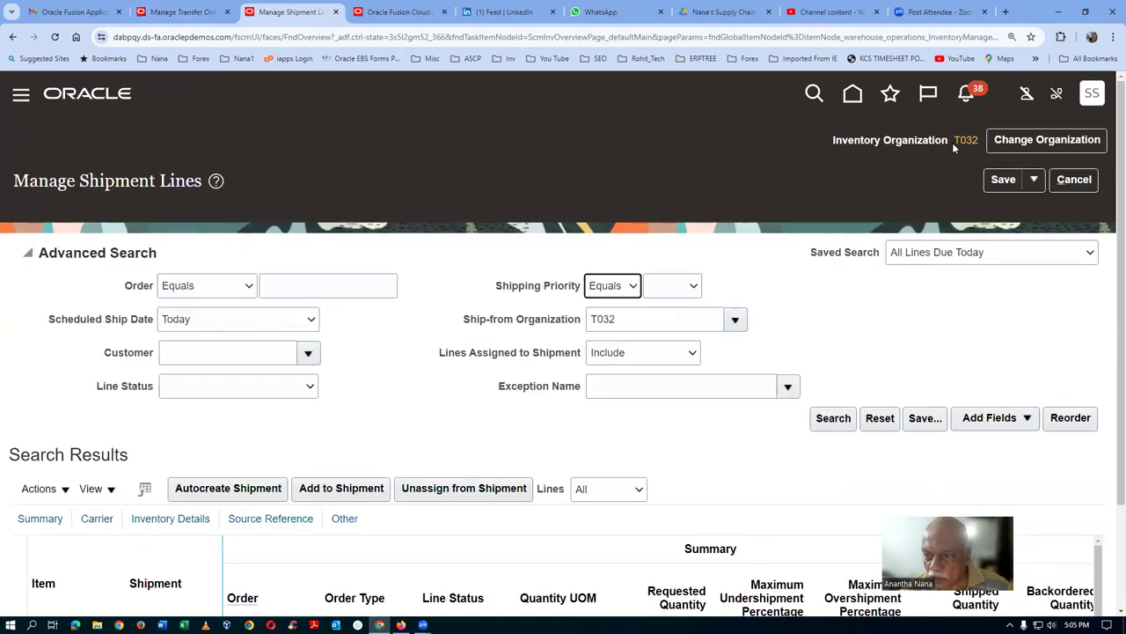
- Change the inventory organization to T031
click(1056, 143)
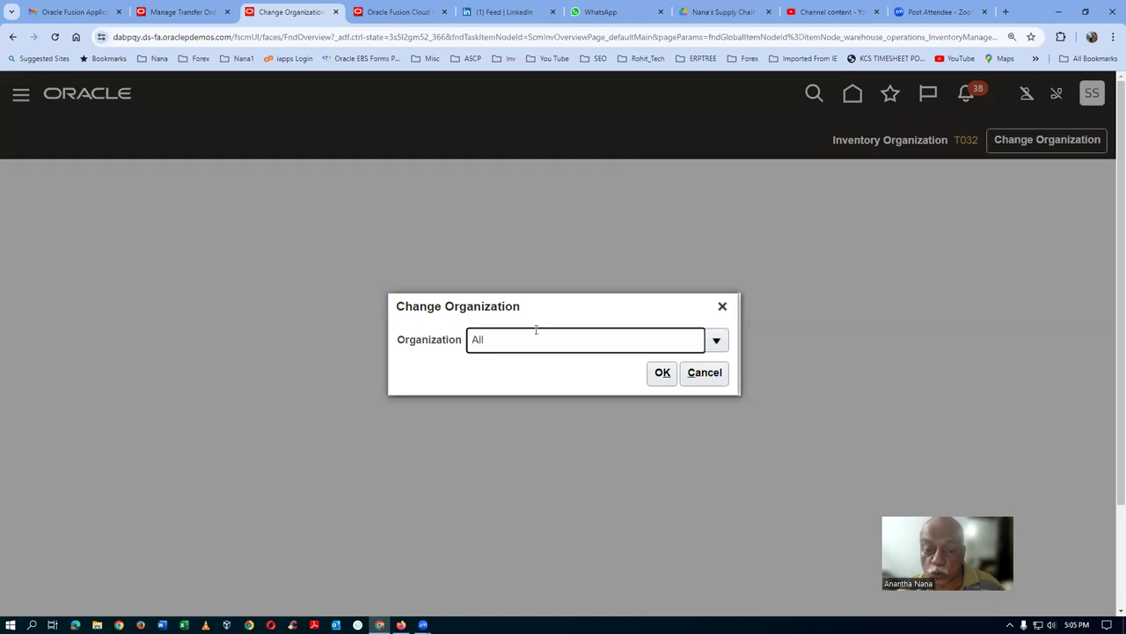
double_click(518, 339)
text(T)
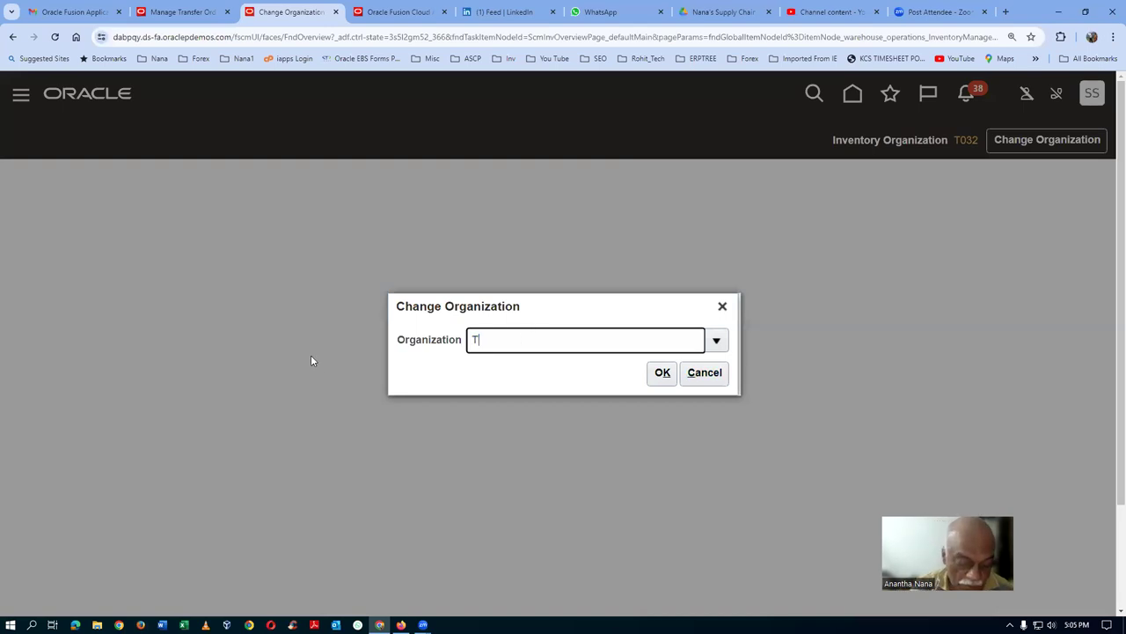
text(031)
key(Tab)
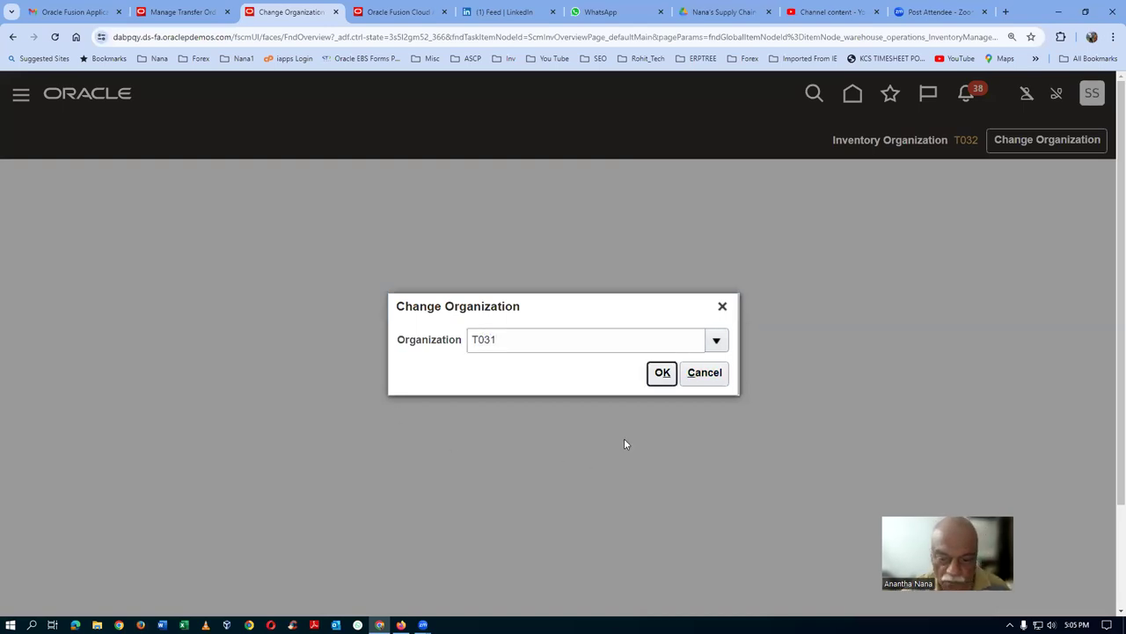
click(658, 378)
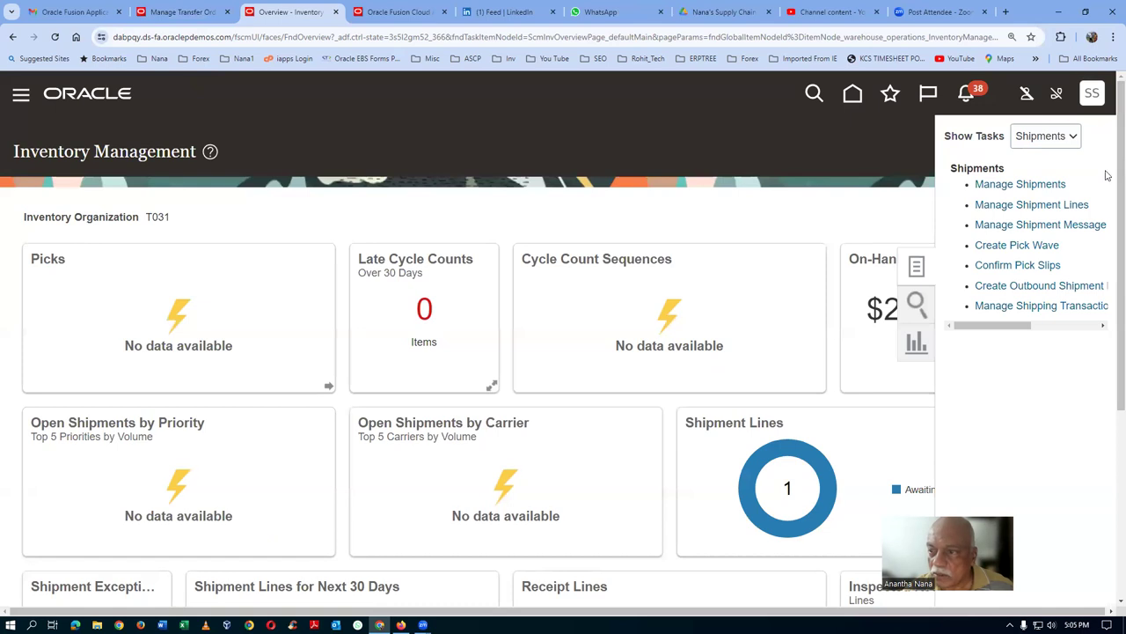
- Start Manage Shipment Lines for T031, enter the transfer order number as the Order criterion and set the Scheduled Ship Date operator to Before
click(987, 206)
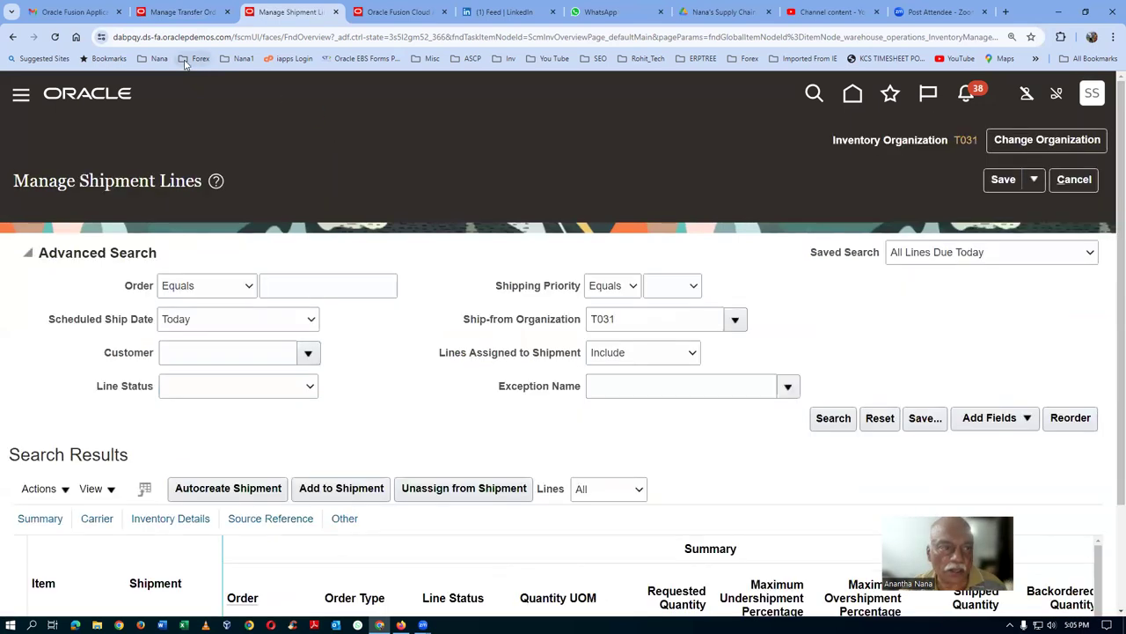
click(156, 13)
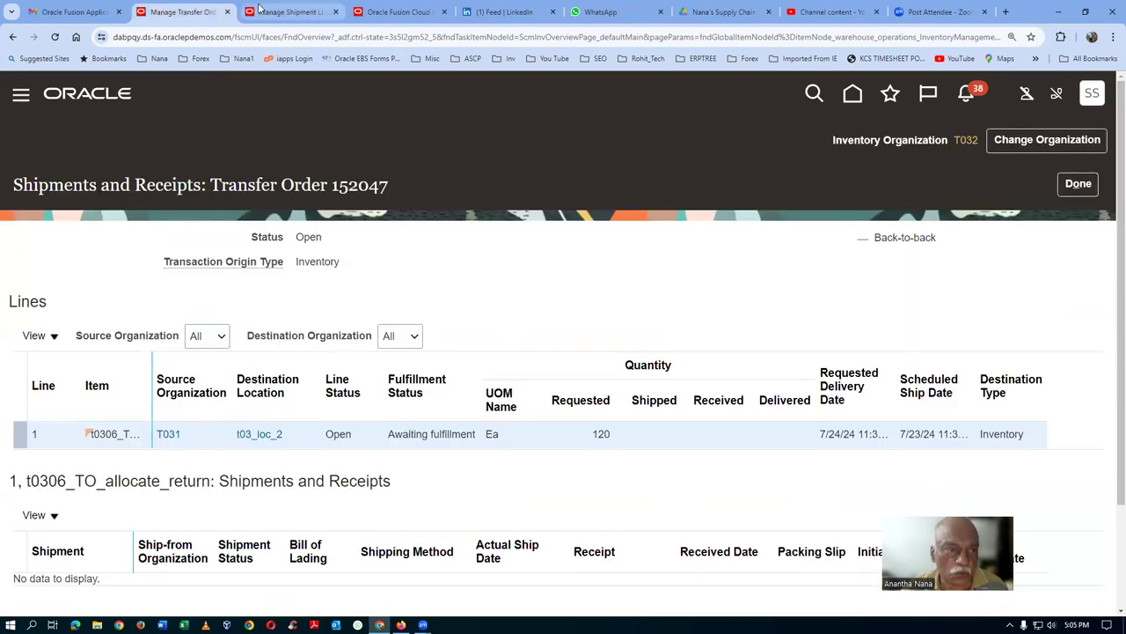
click(291, 11)
click(305, 286)
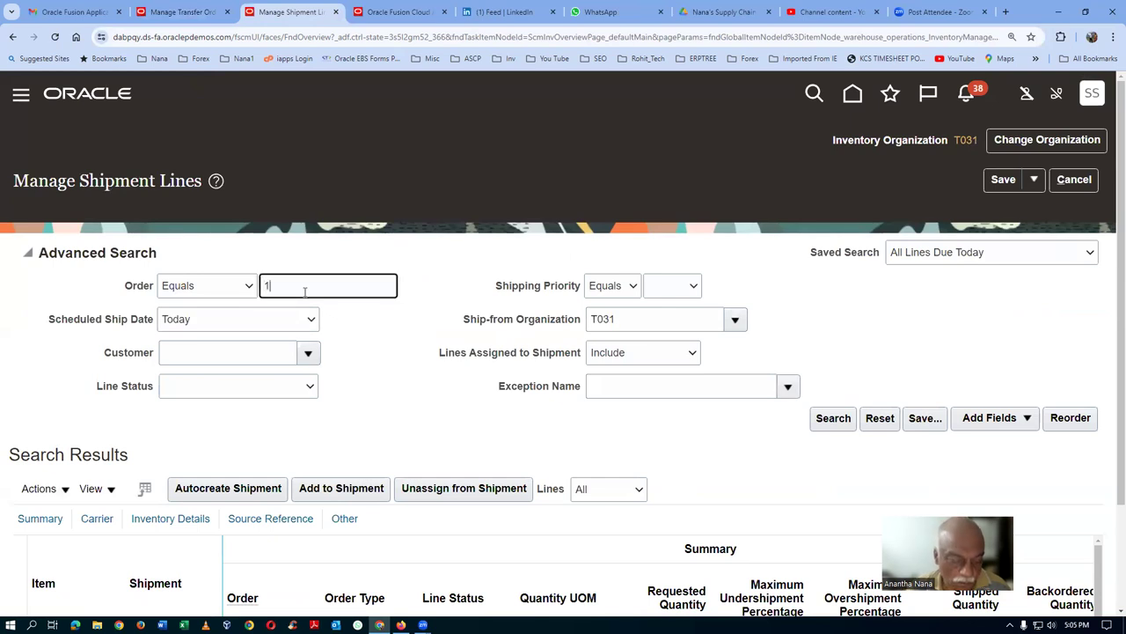
text(152047)
key(Tab)
click(191, 323)
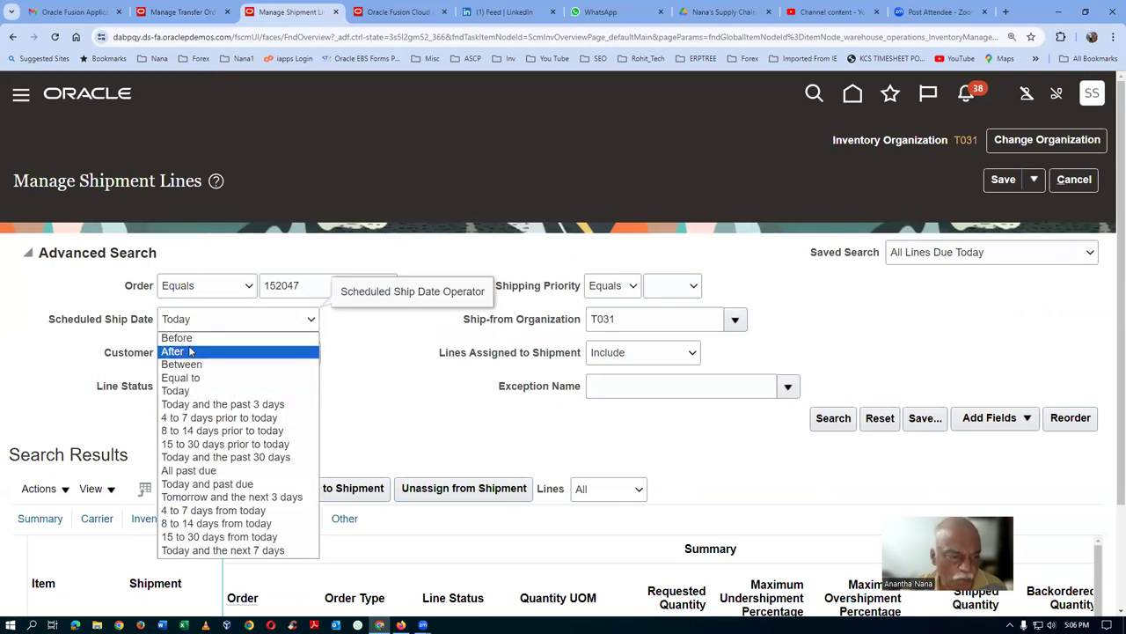
click(192, 336)
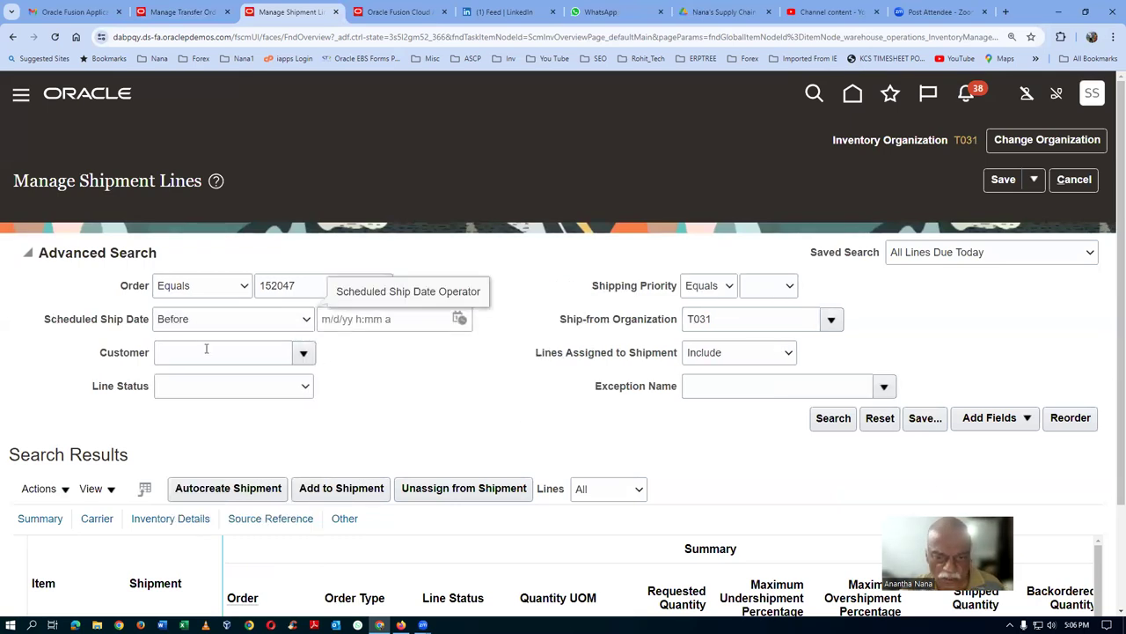
- Search for the transfer order's shipment line, pick release item t0306_TO_allocate_return, and save and close the line
click(833, 419)
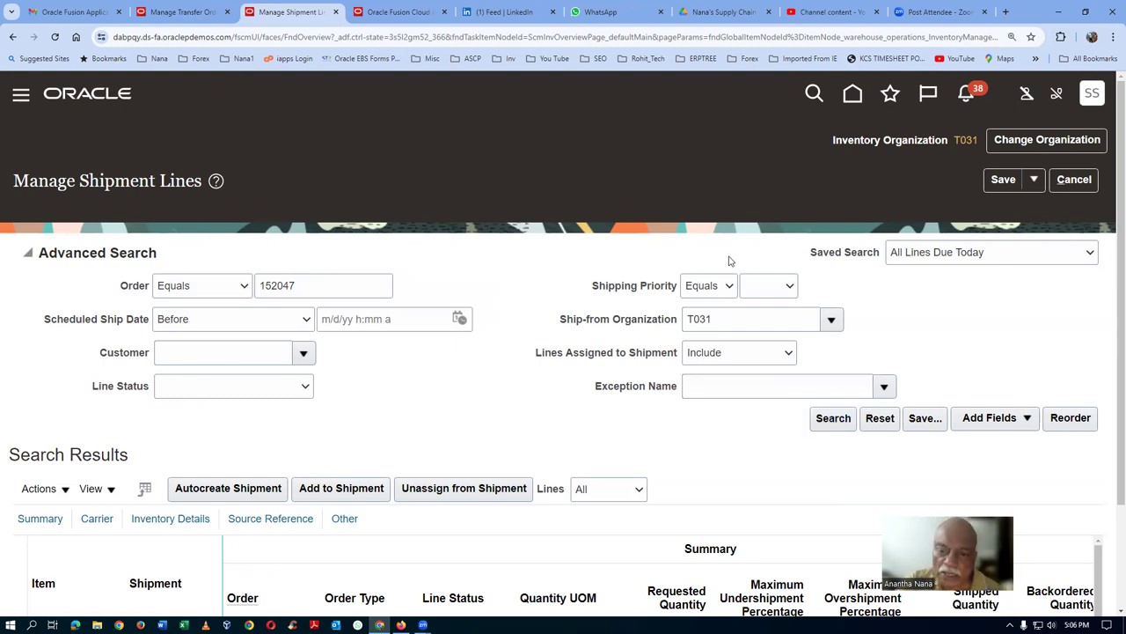
click(826, 427)
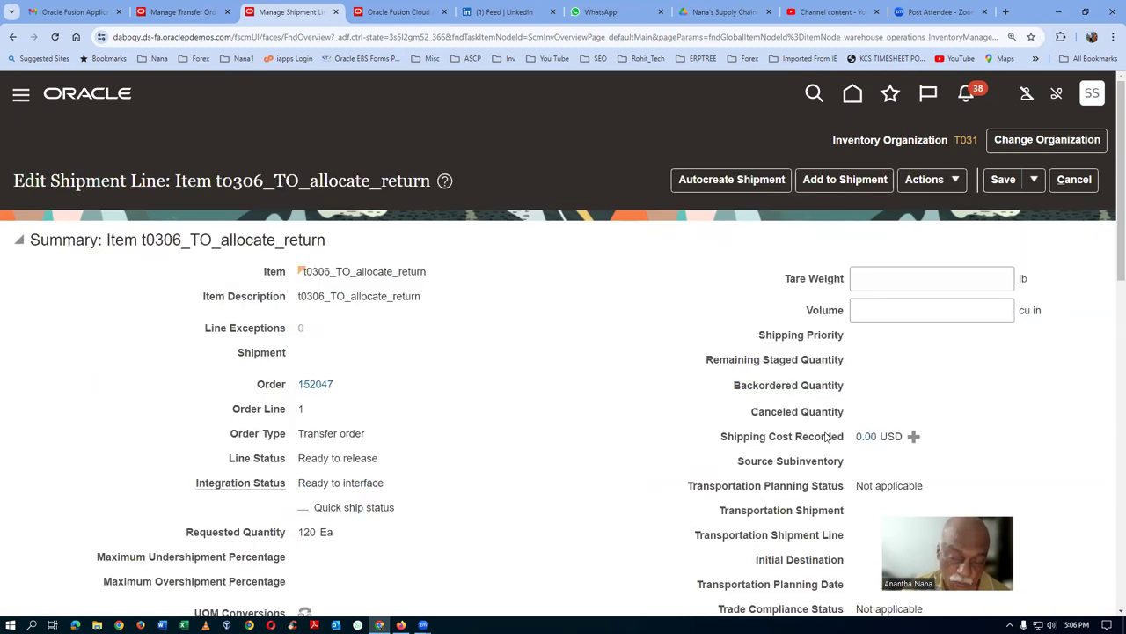
click(933, 180)
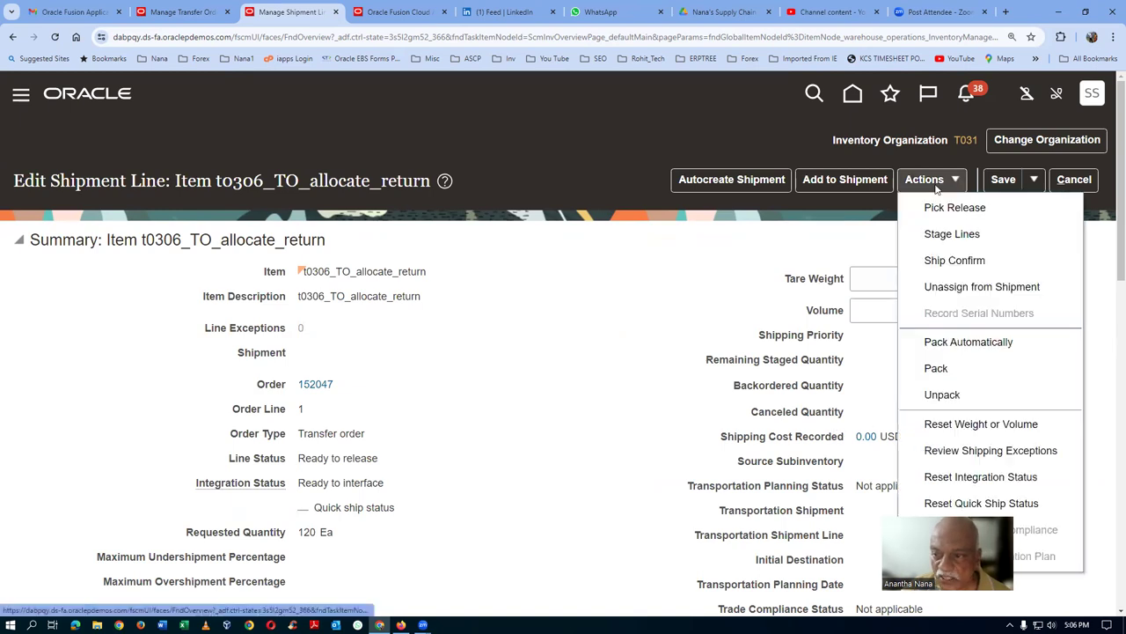
click(955, 208)
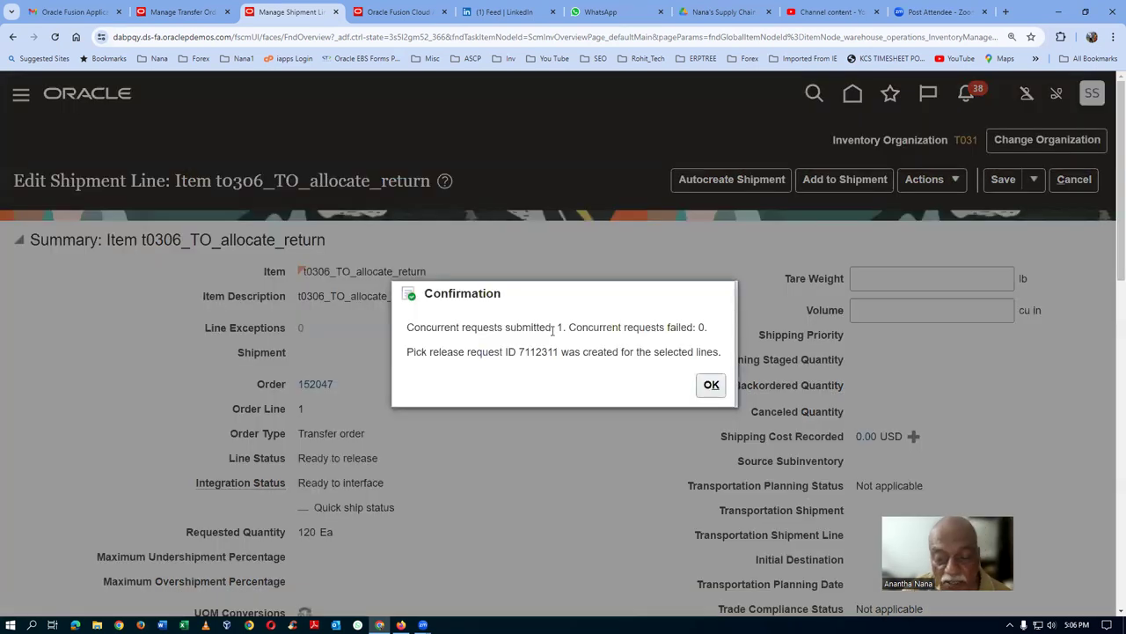
click(715, 385)
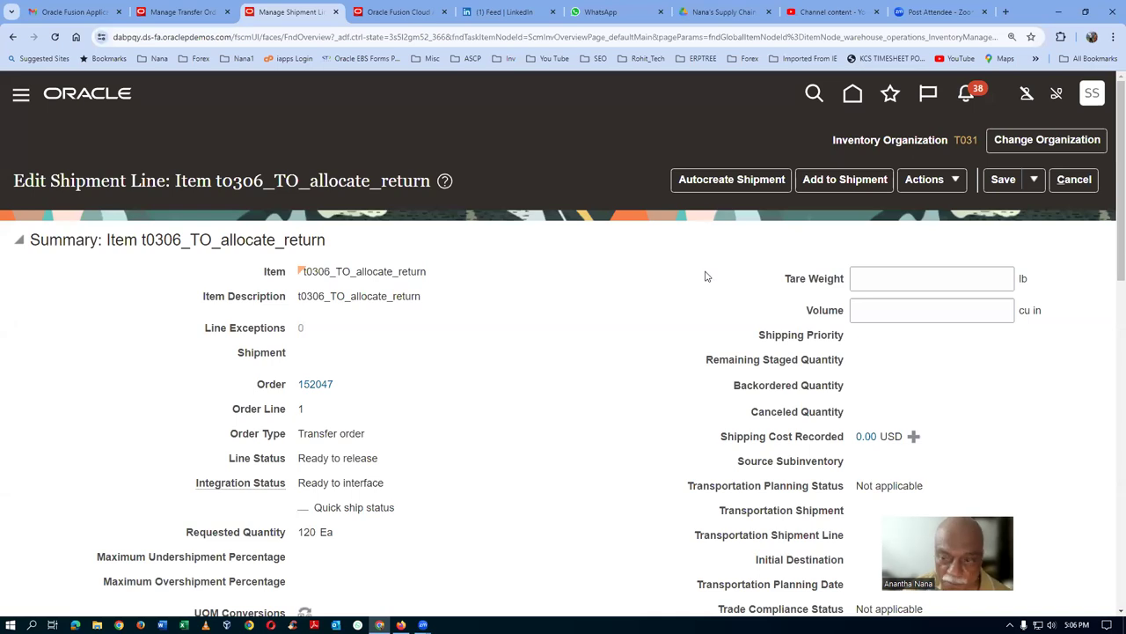
click(1034, 180)
click(1050, 206)
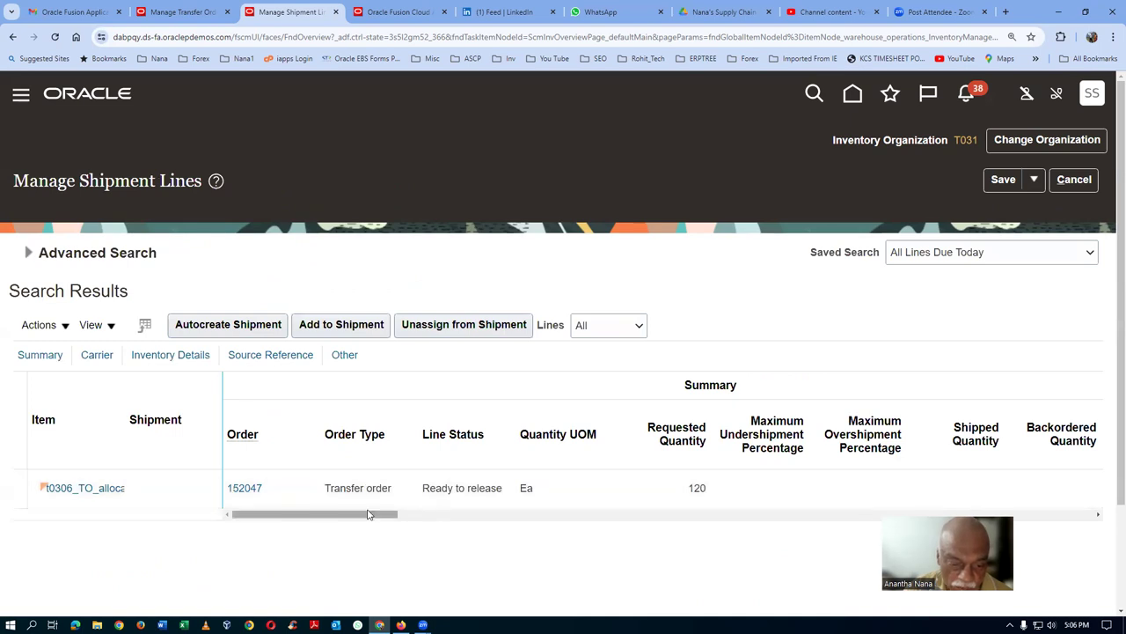
- Rerun the shipment line search for the same transfer order and check the lines' status and requested quantities
click(27, 253)
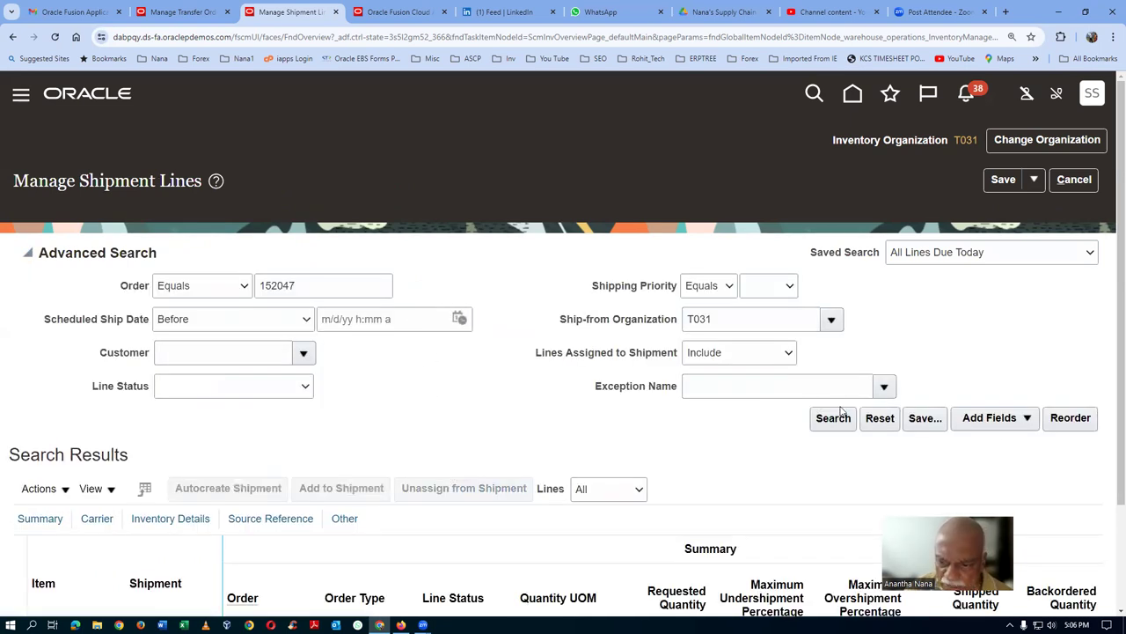
click(819, 417)
scroll(447, 422, down, 2)
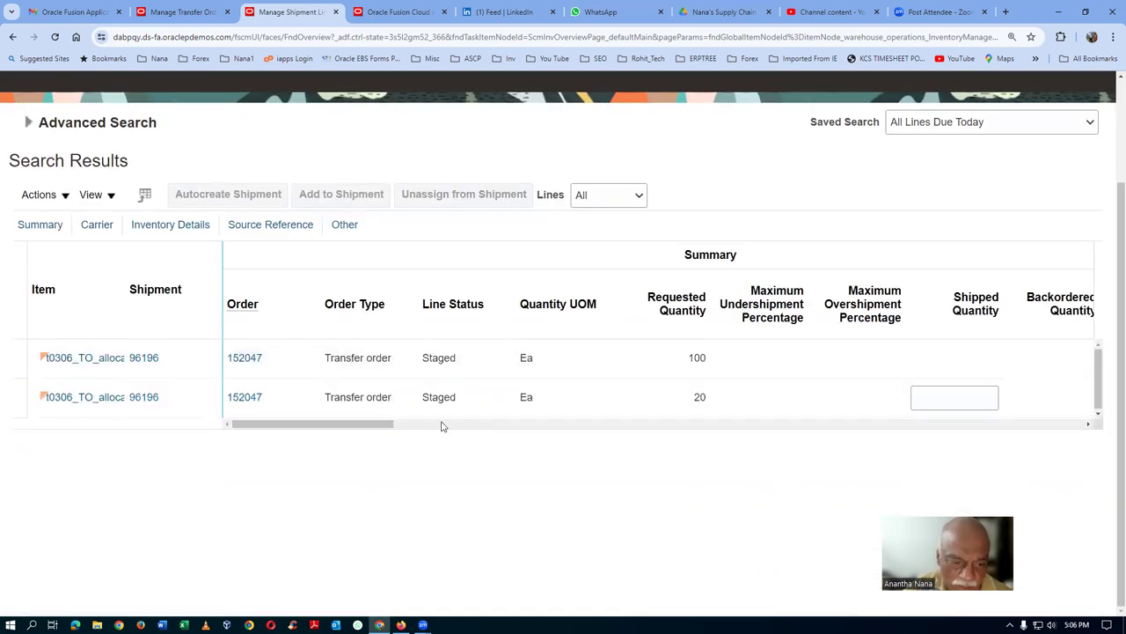
drag(365, 427, 371, 428)
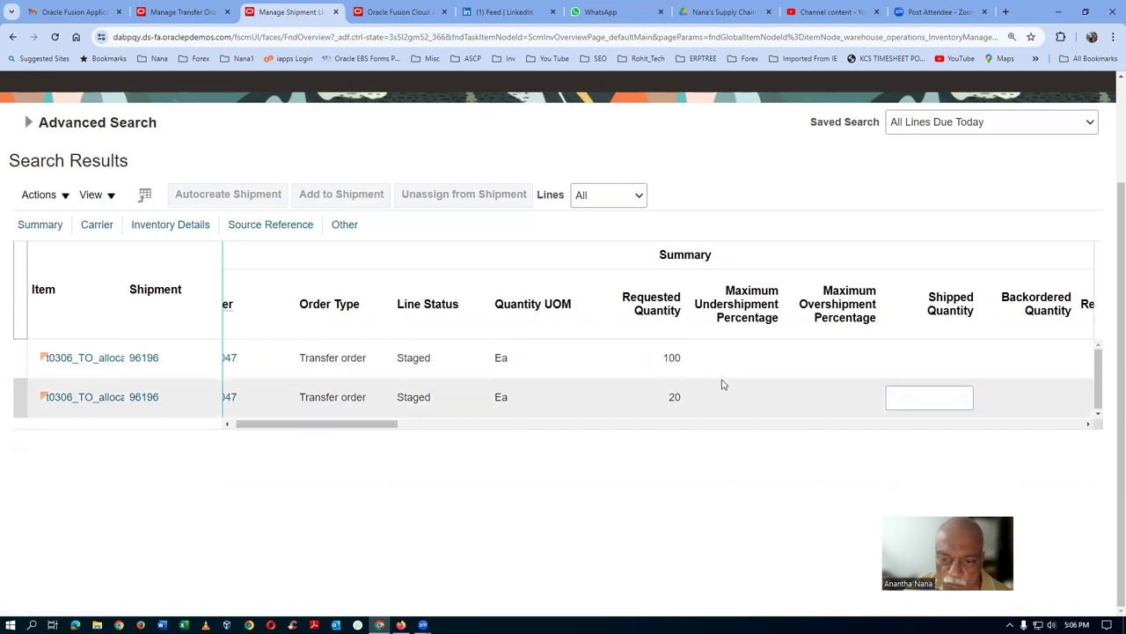
drag(409, 431, 337, 440)
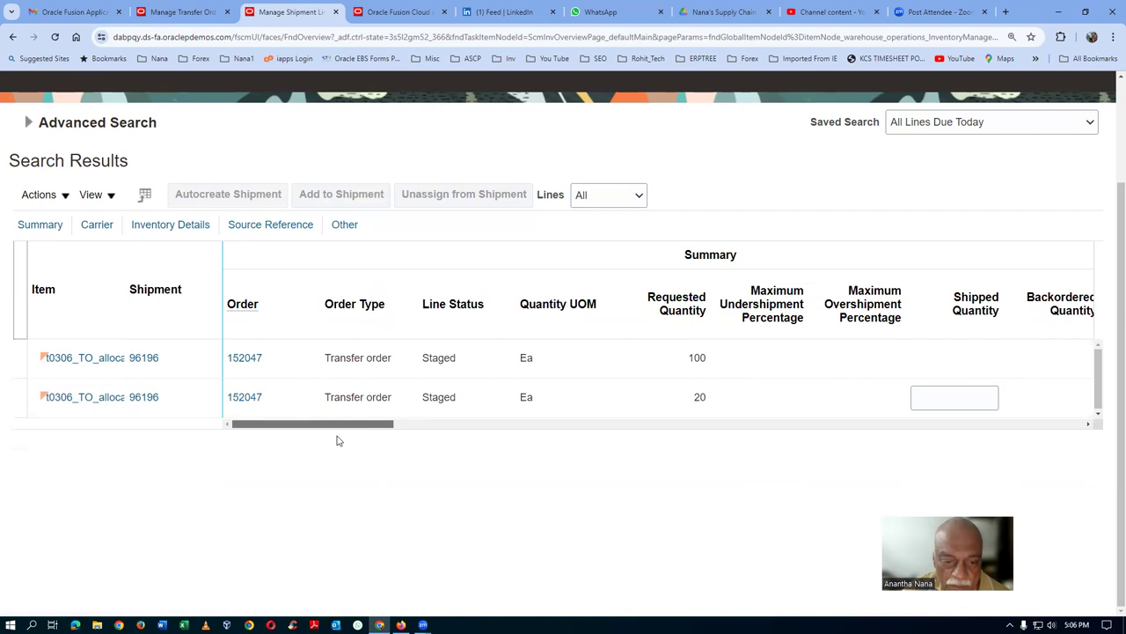
- Check which Inventory Details and Inventory Attributes columns are enabled for the shipment line results
click(96, 203)
mouse_move(117, 249)
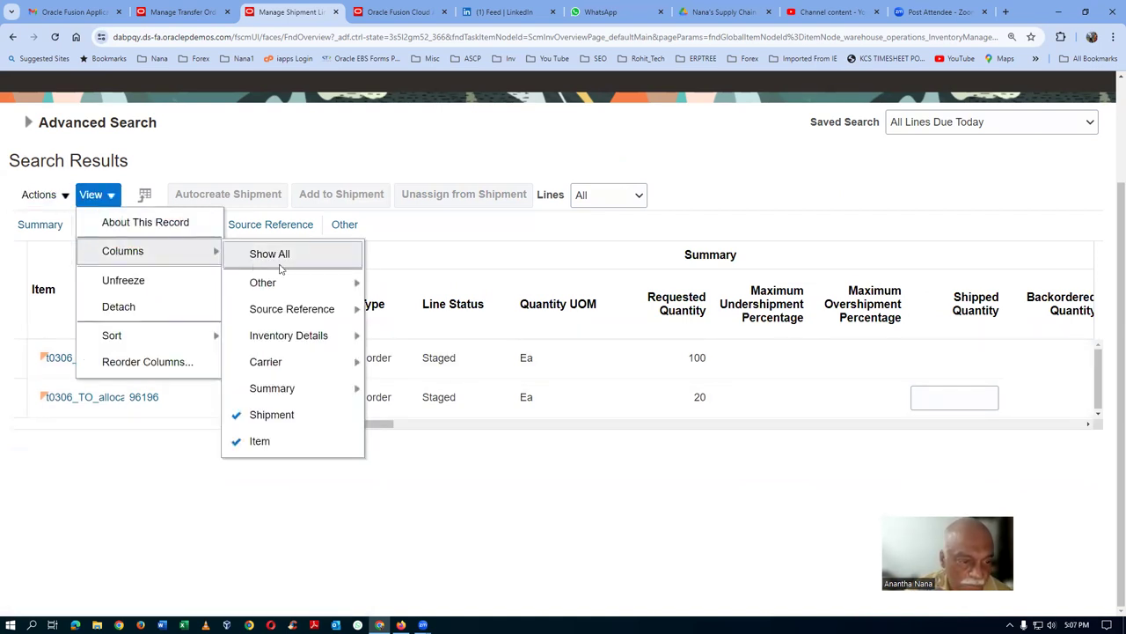
mouse_move(296, 341)
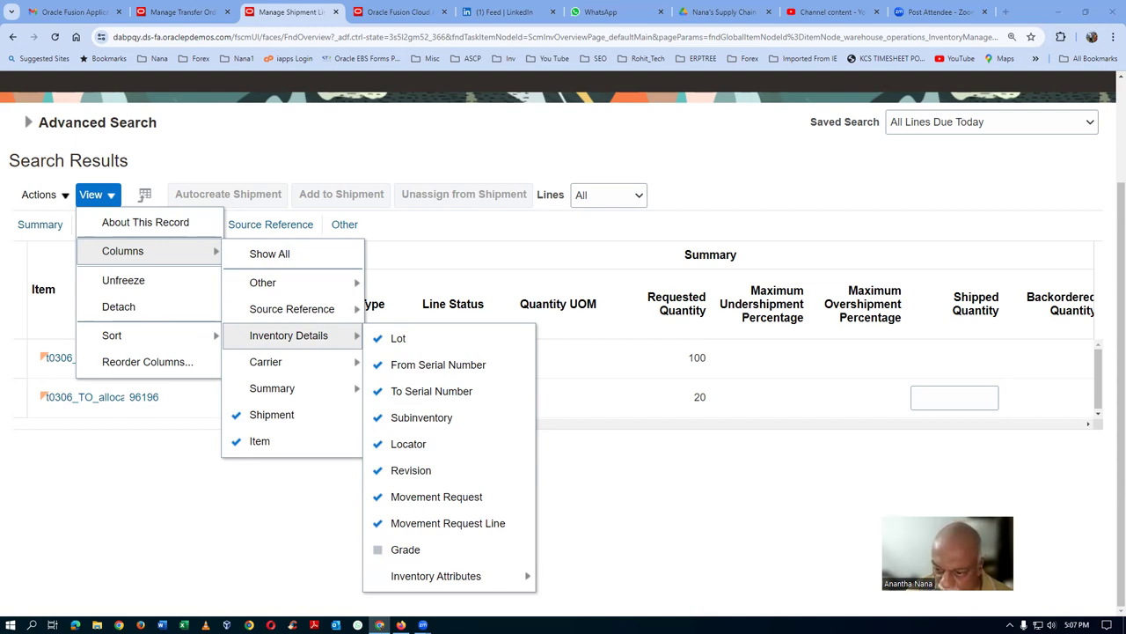
mouse_move(481, 581)
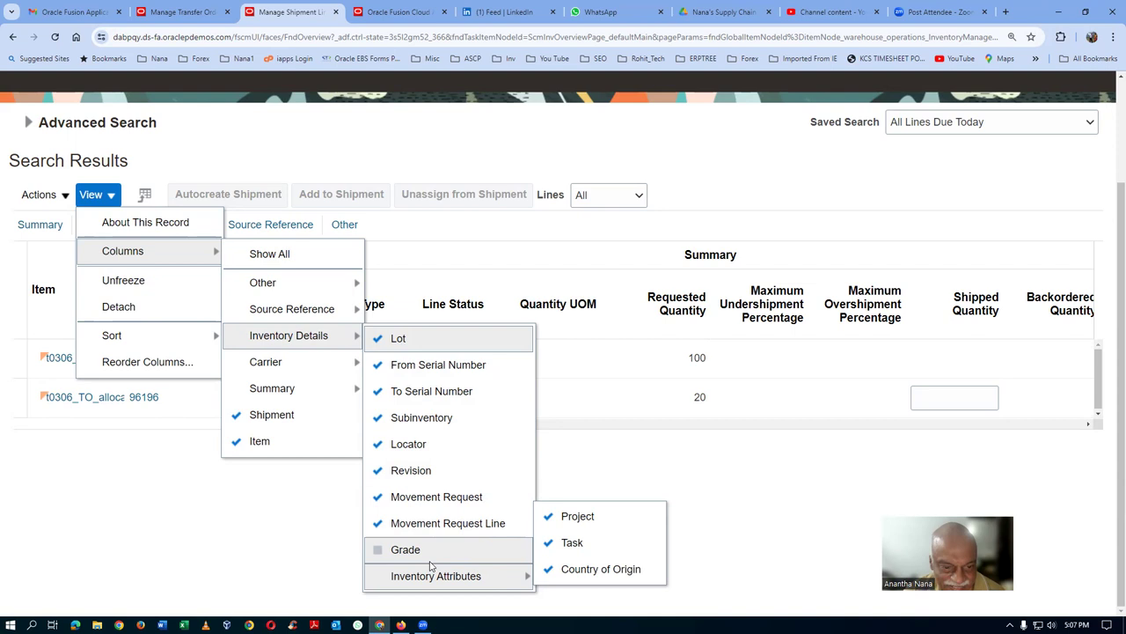
click(486, 236)
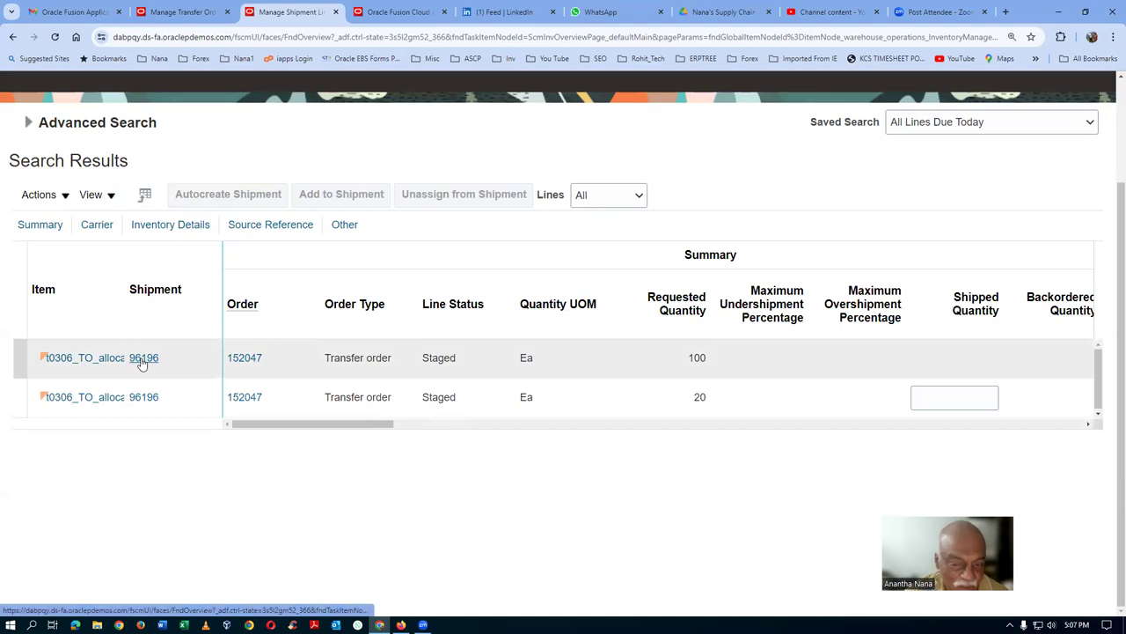
- Open the first line's shipment, examine the Other column options for its lines, and return to the search results
click(709, 358)
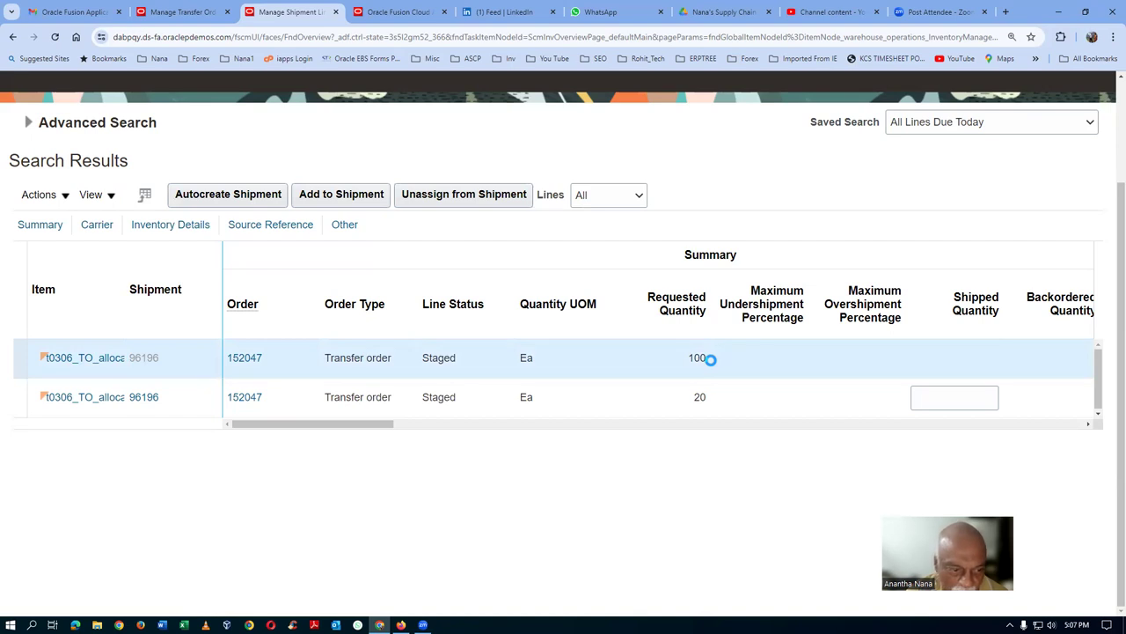
scroll(648, 412, down, 3)
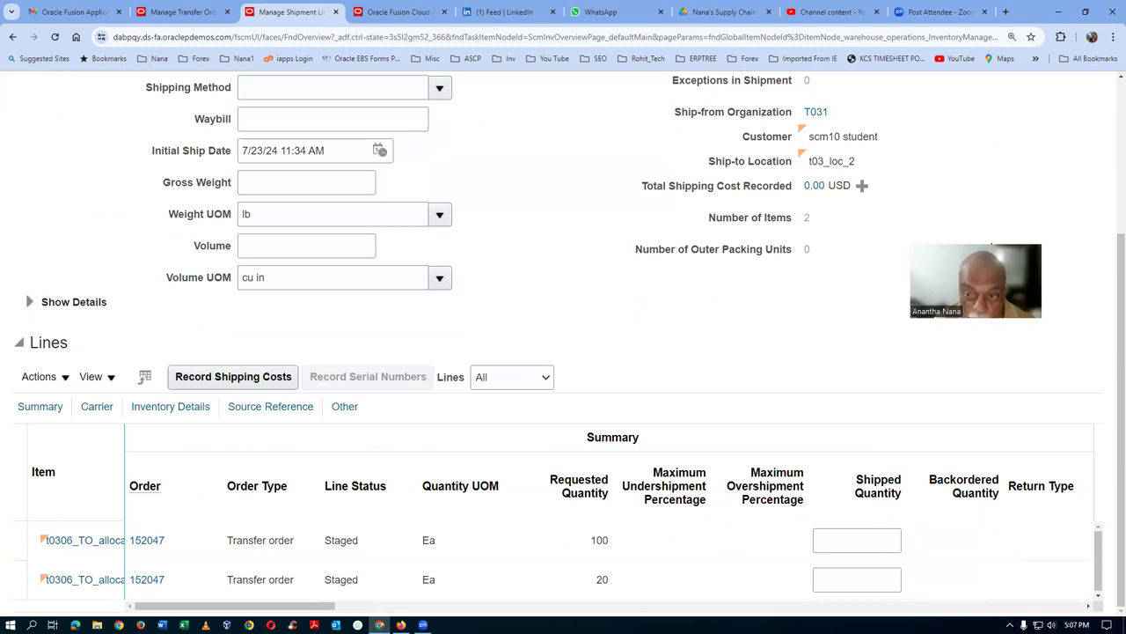
click(105, 378)
mouse_move(136, 434)
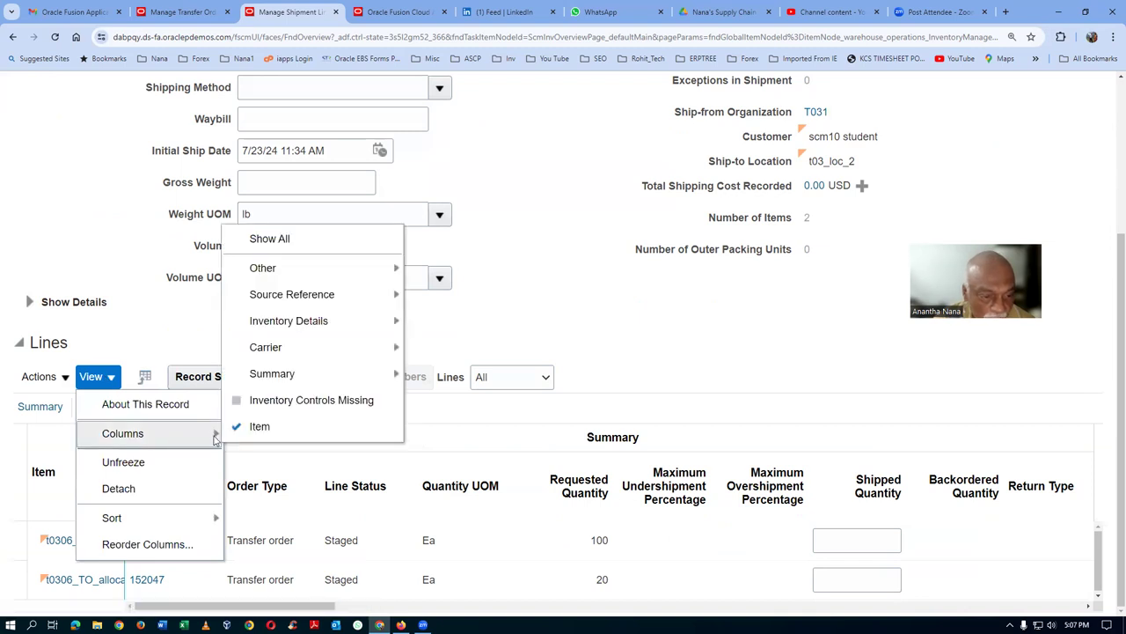
mouse_move(322, 273)
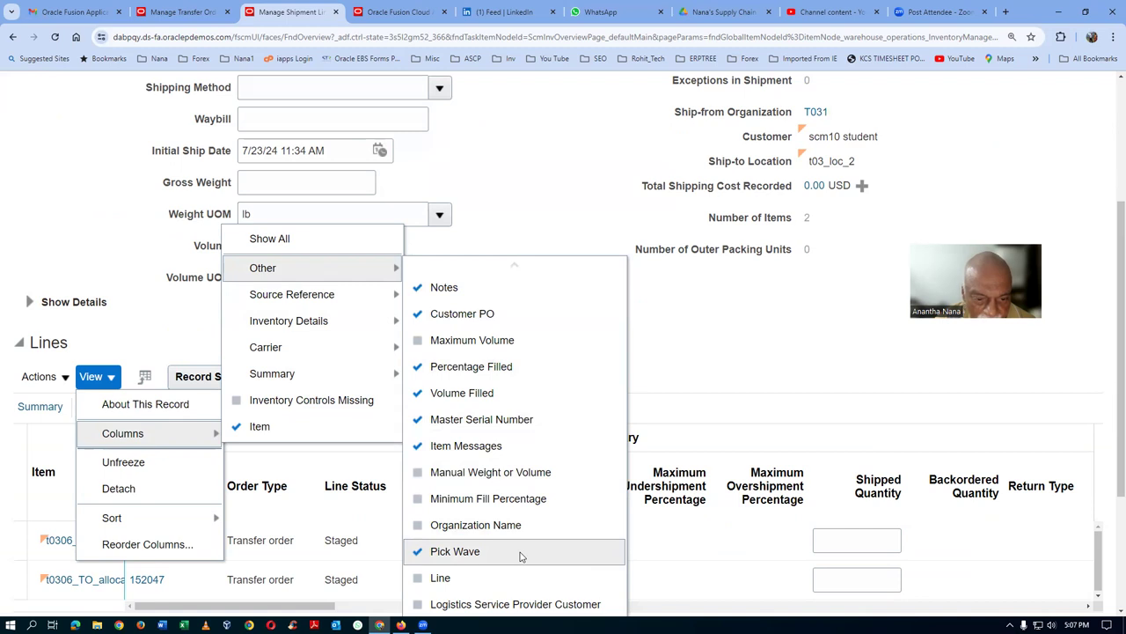
scroll(521, 556, down, 3)
scroll(521, 556, down, 6)
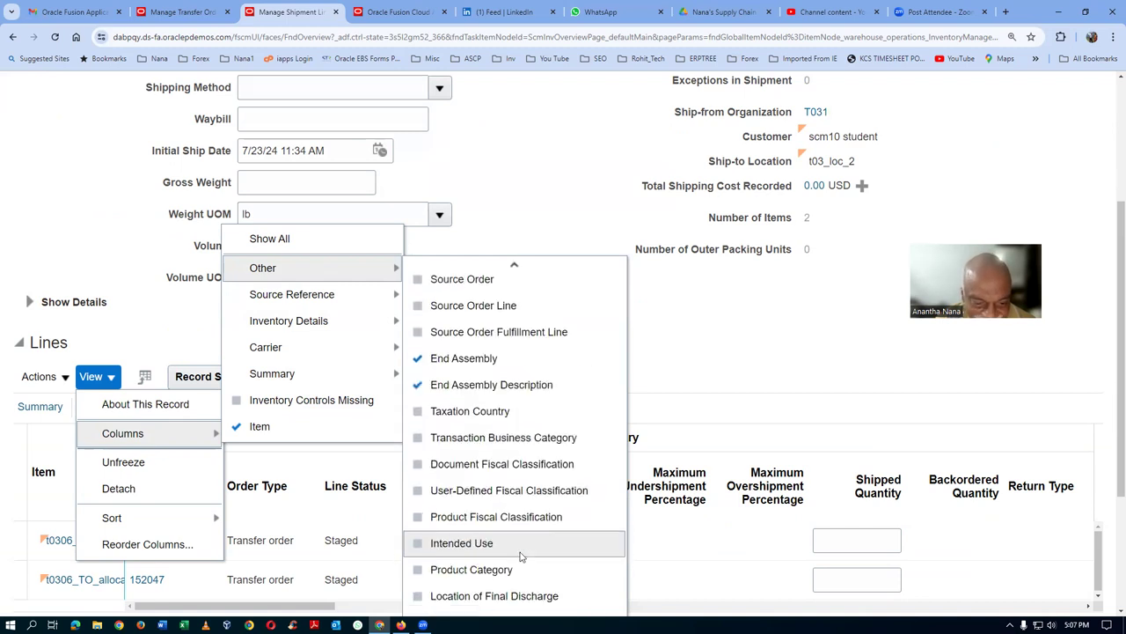
scroll(521, 556, down, 5)
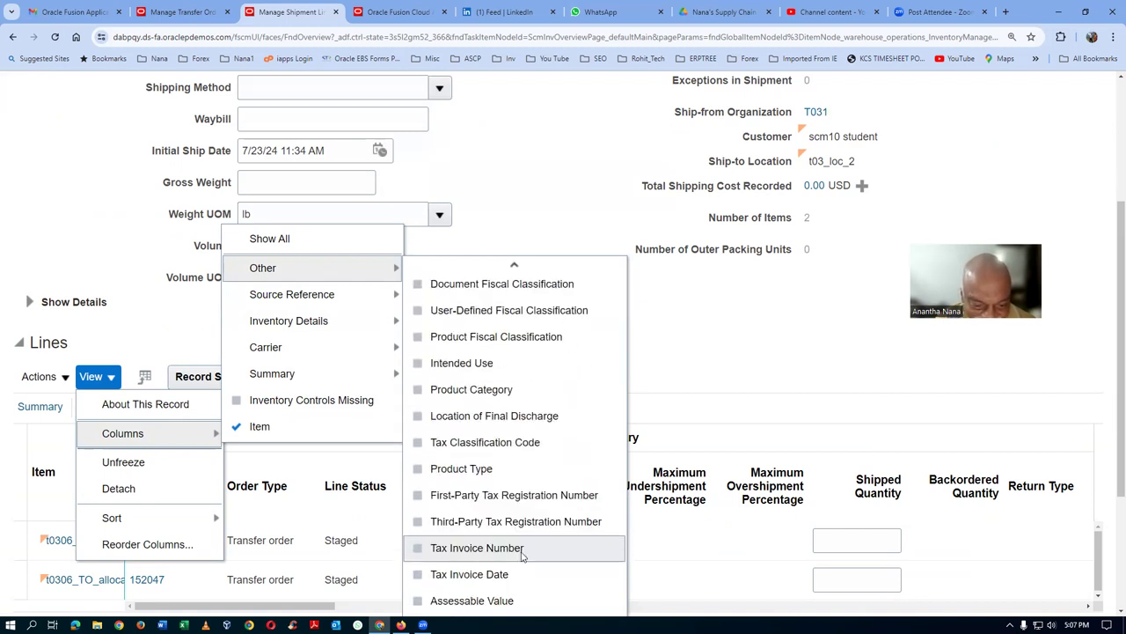
click(538, 172)
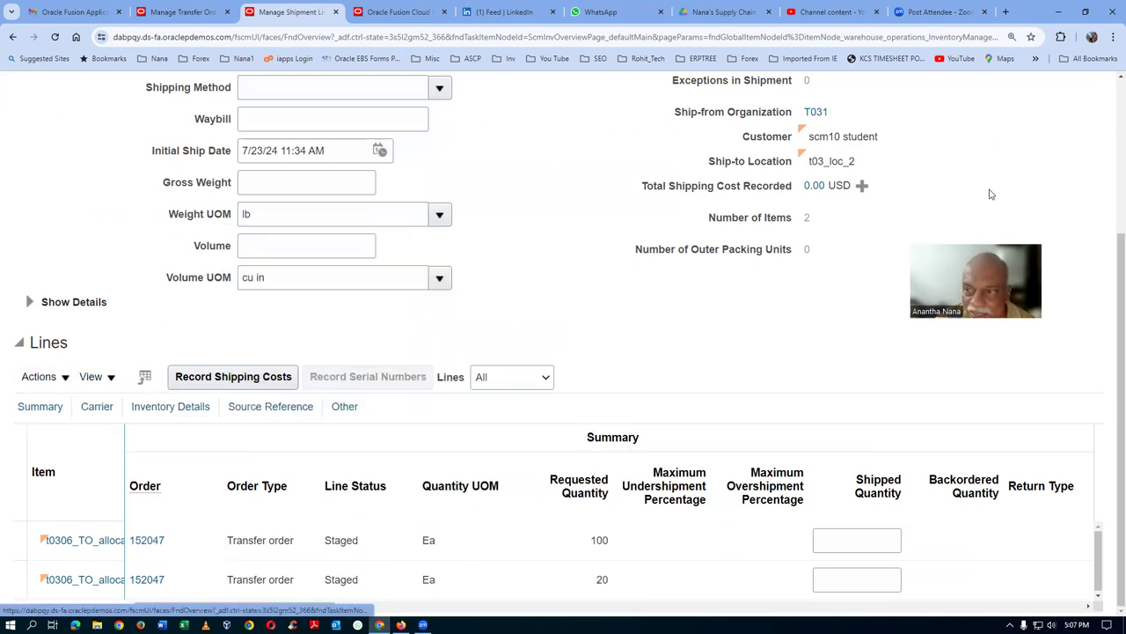
scroll(990, 193, up, 2)
click(1073, 132)
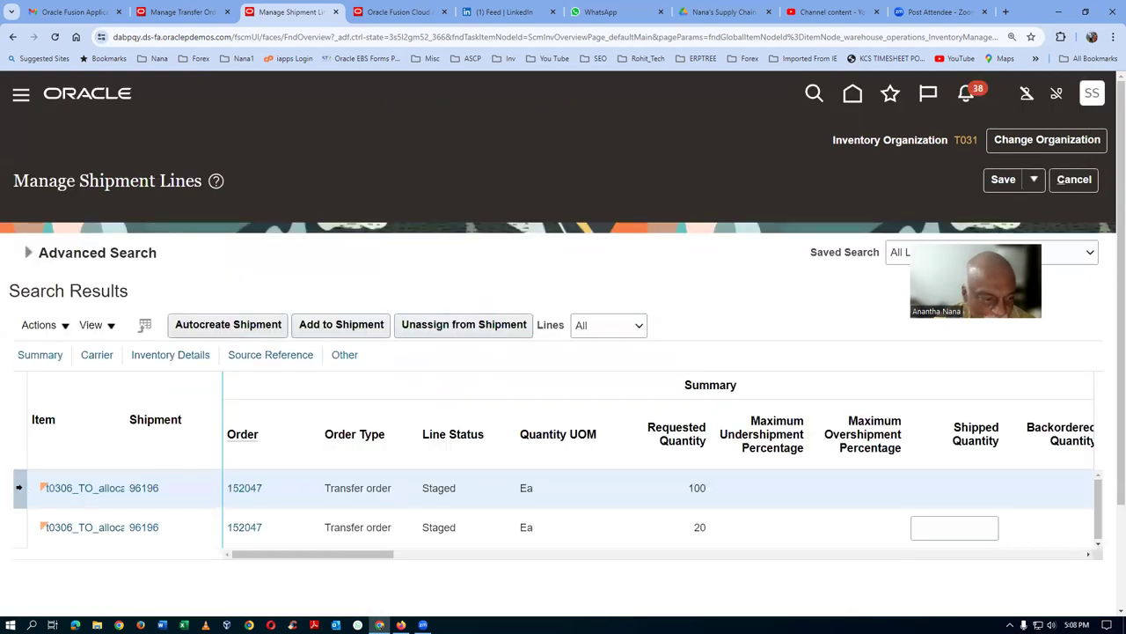
- Look through the full list of Other column options for the shipment line results, leaving the selection as it is
click(95, 327)
mouse_move(118, 386)
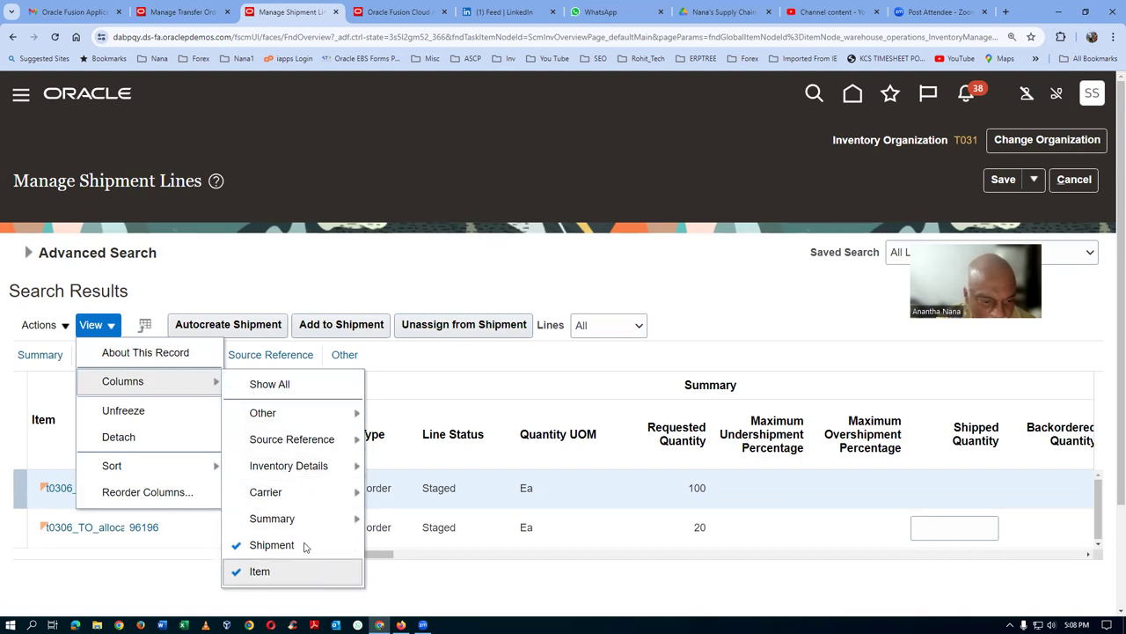
mouse_move(329, 411)
scroll(493, 484, down, 5)
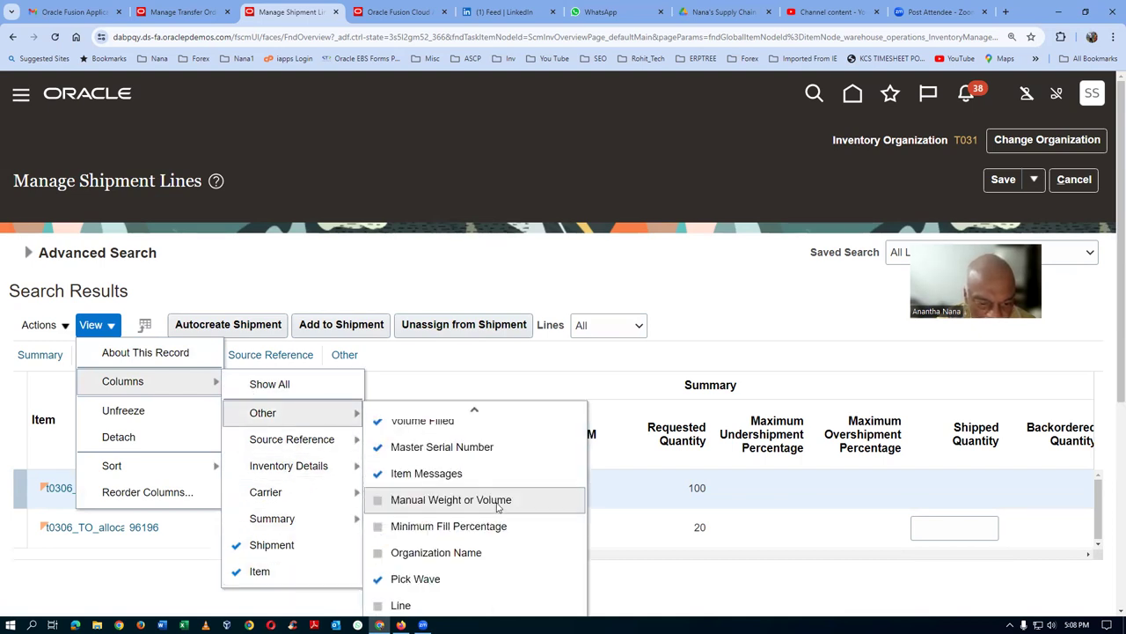
scroll(497, 508, down, 5)
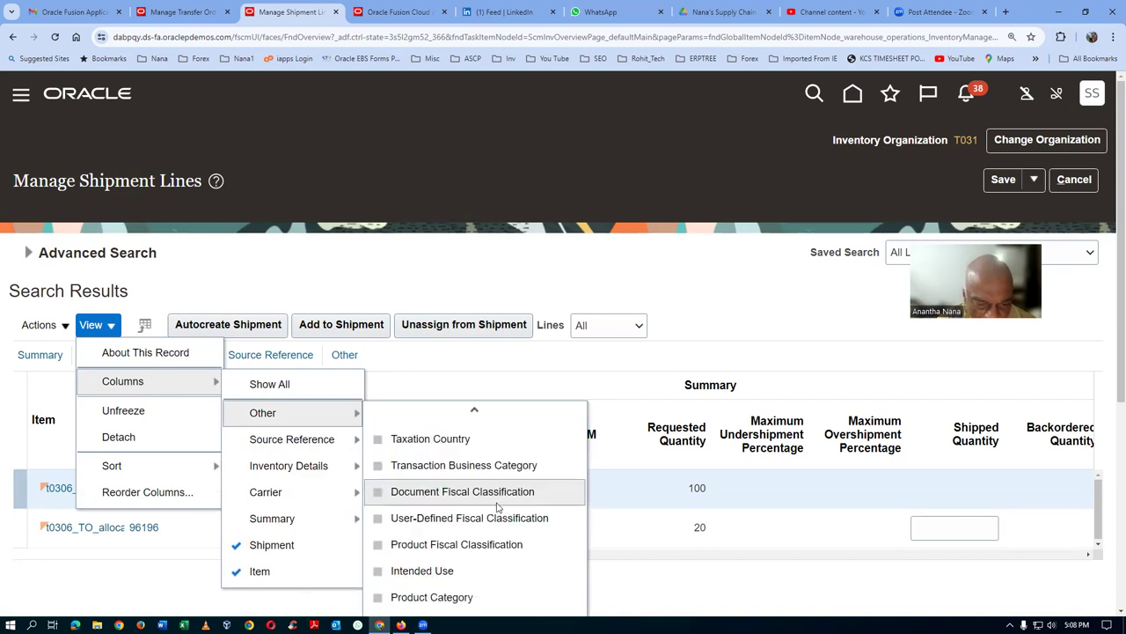
scroll(497, 507, up, 3)
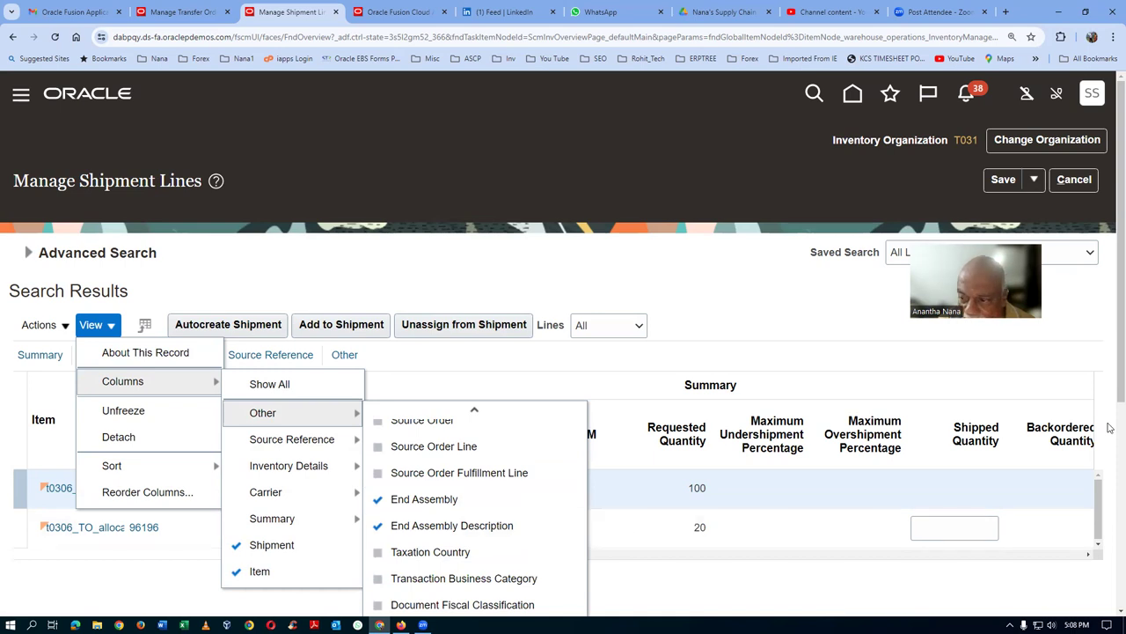
scroll(1111, 431, down, 4)
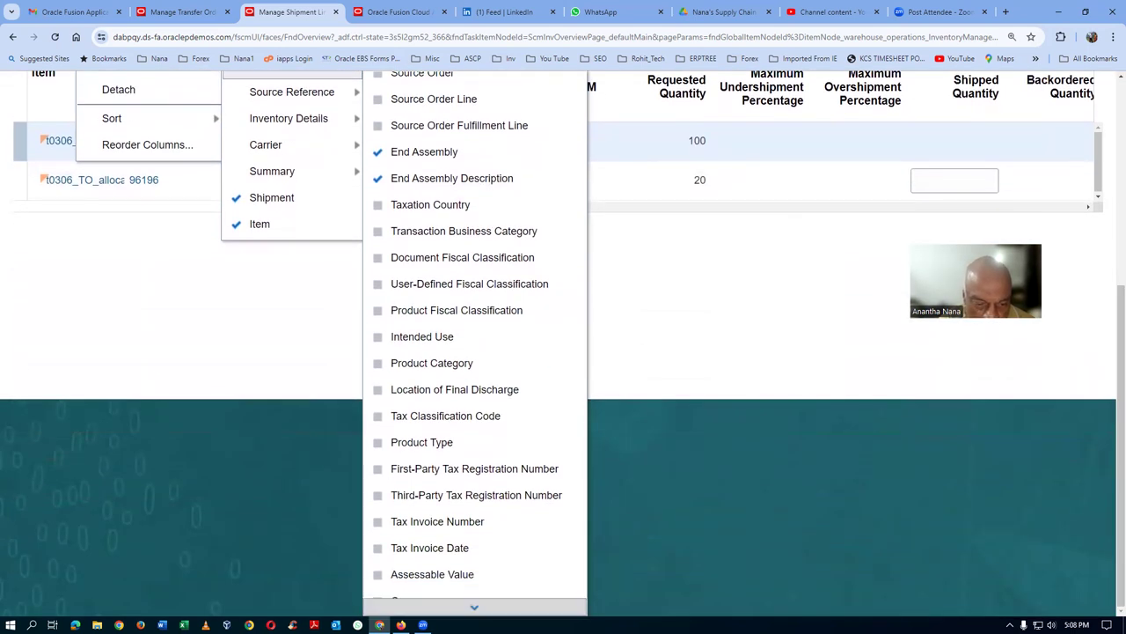
mouse_move(474, 607)
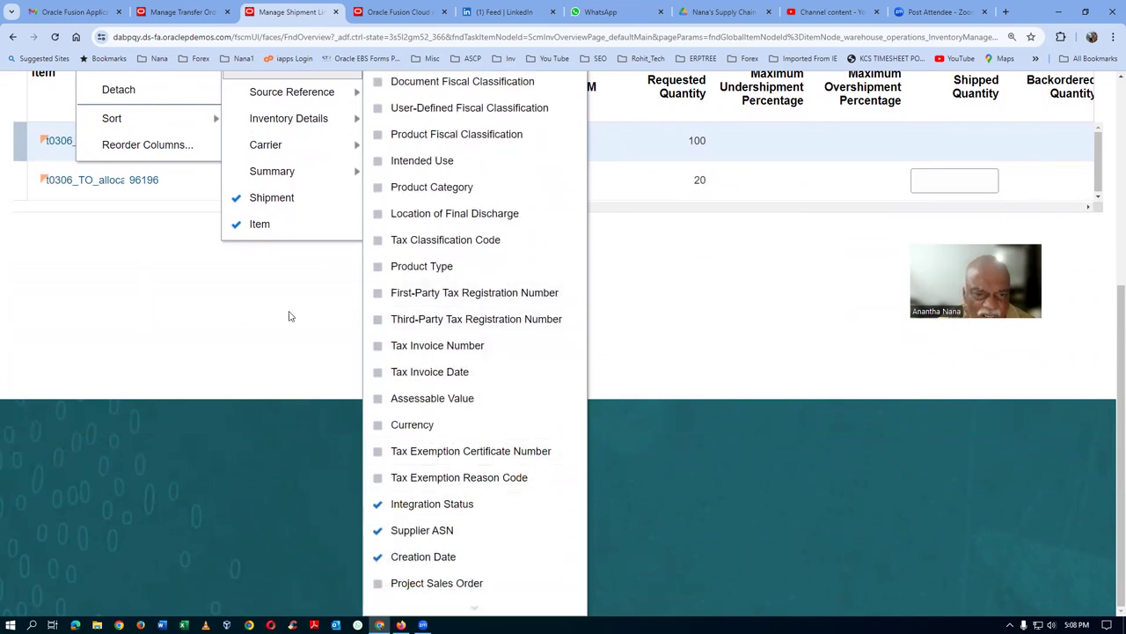
click(239, 329)
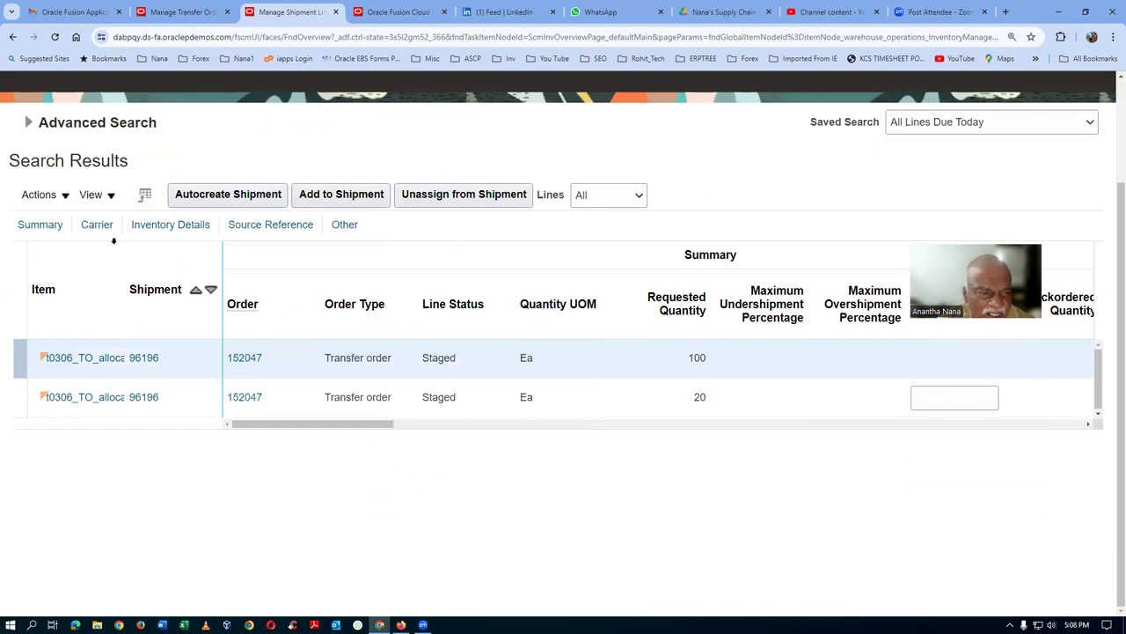
- Show the inventory details of the staged lines and compare their lots and subinventory with the requested quantities
click(178, 228)
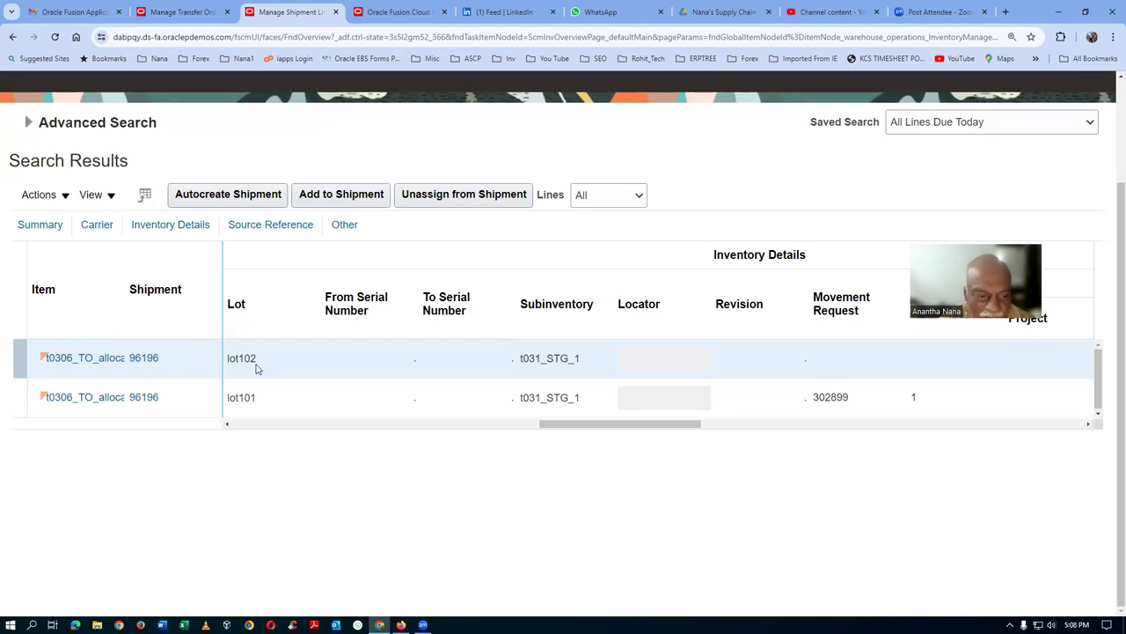
drag(558, 427, 292, 454)
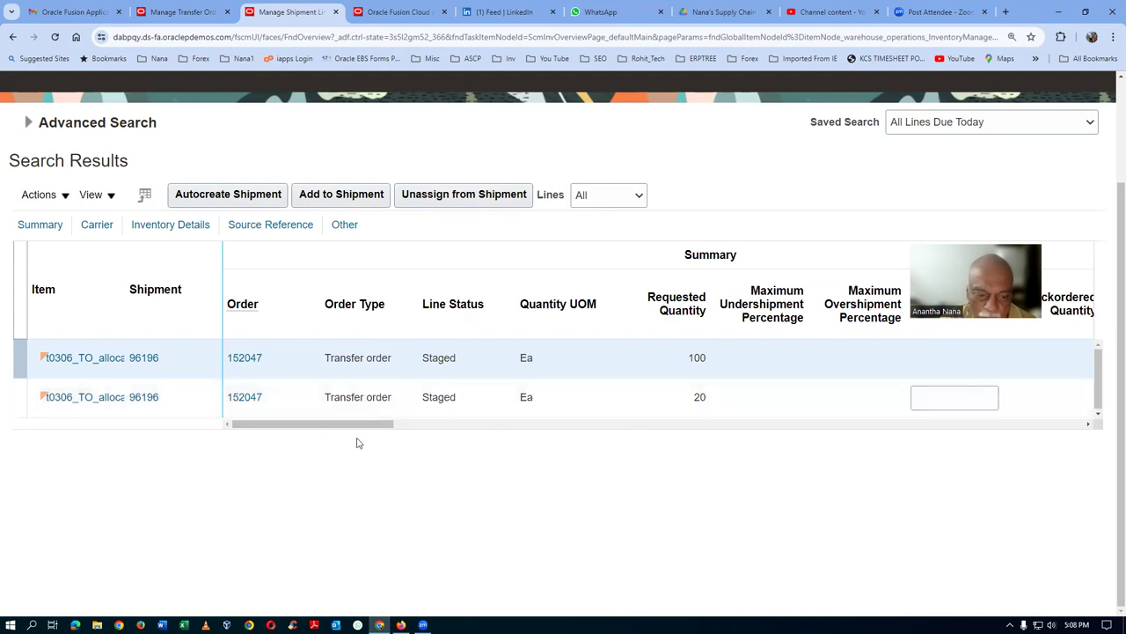
drag(356, 431, 581, 445)
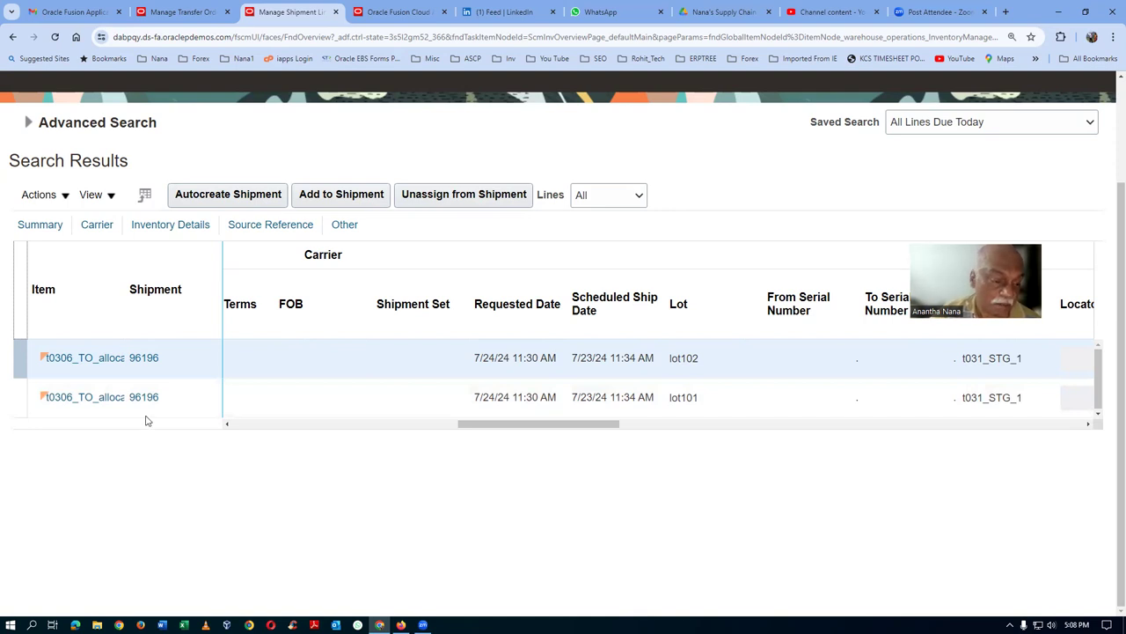
- Open the shipment assigned to the lot102 line and review its header and line quantities
click(139, 356)
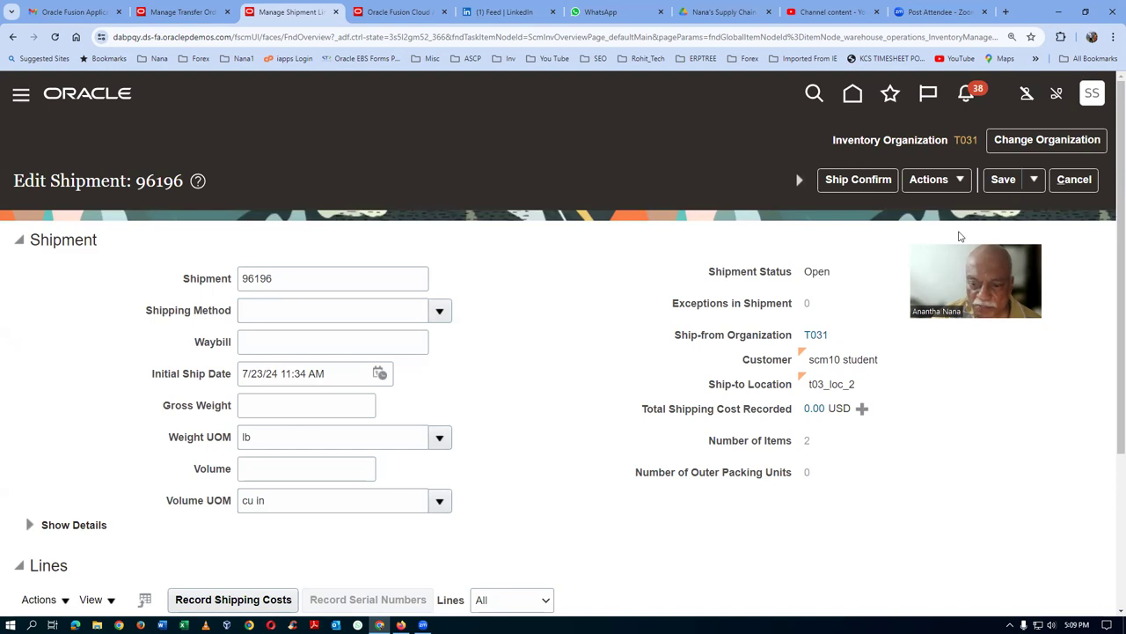
scroll(643, 425, down, 3)
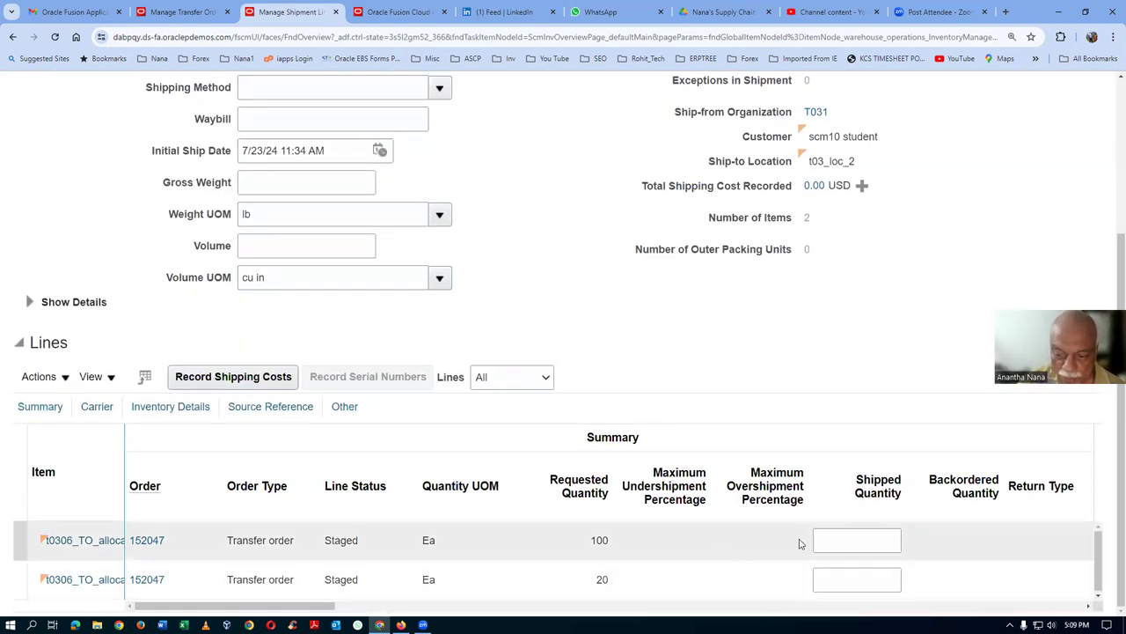
scroll(682, 349, up, 3)
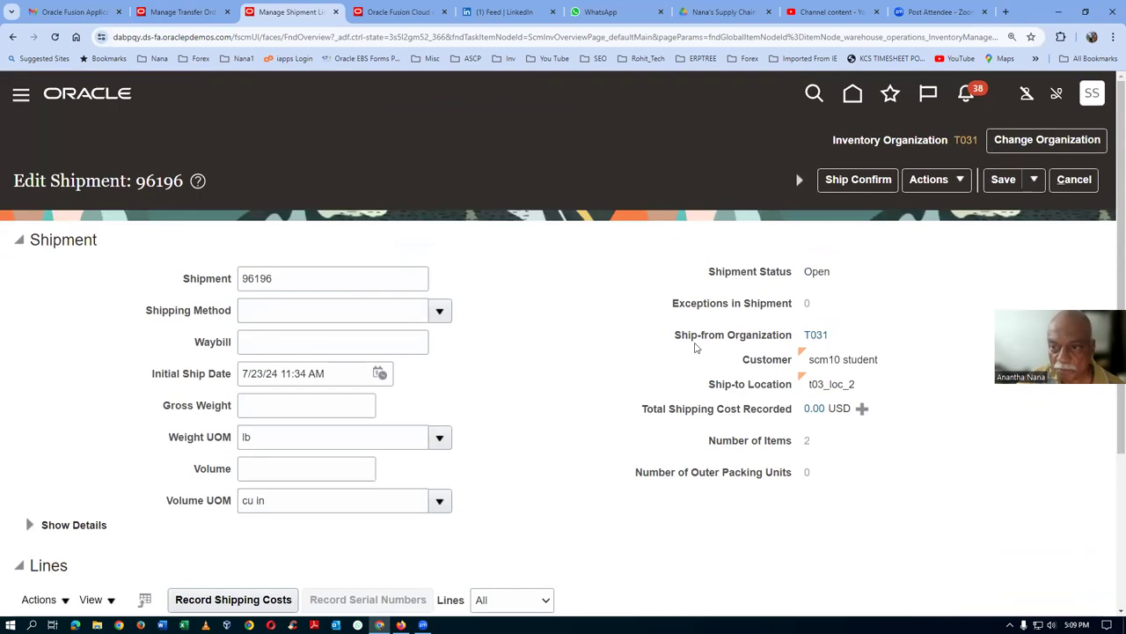
- Ship confirm the open shipment and continue past the undefined weight and volume warnings
click(879, 183)
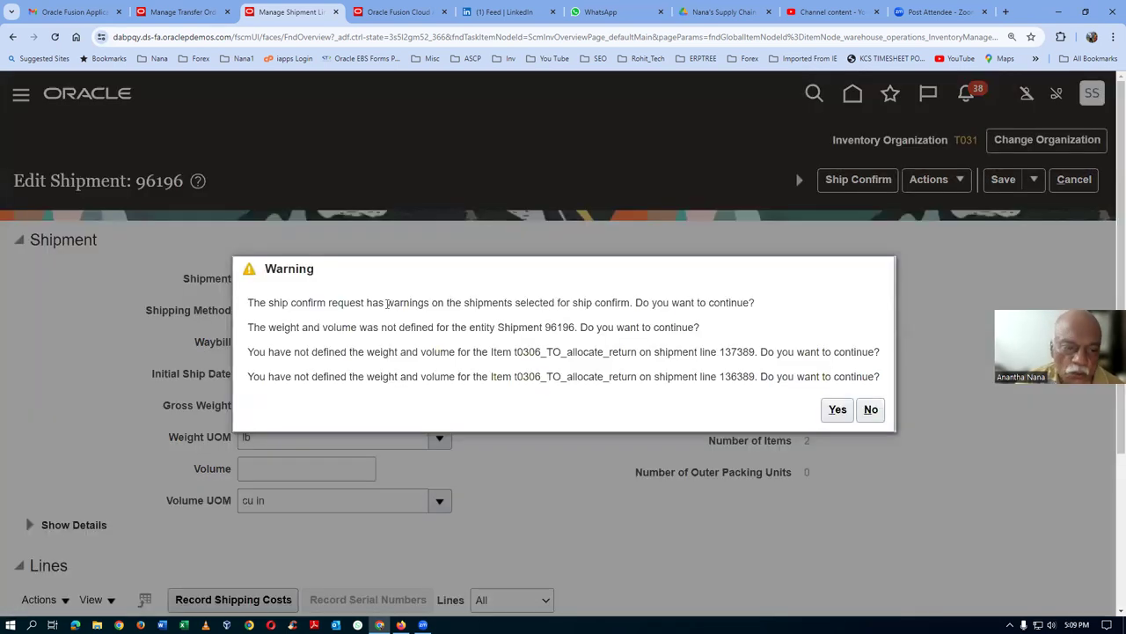
drag(305, 327, 336, 327)
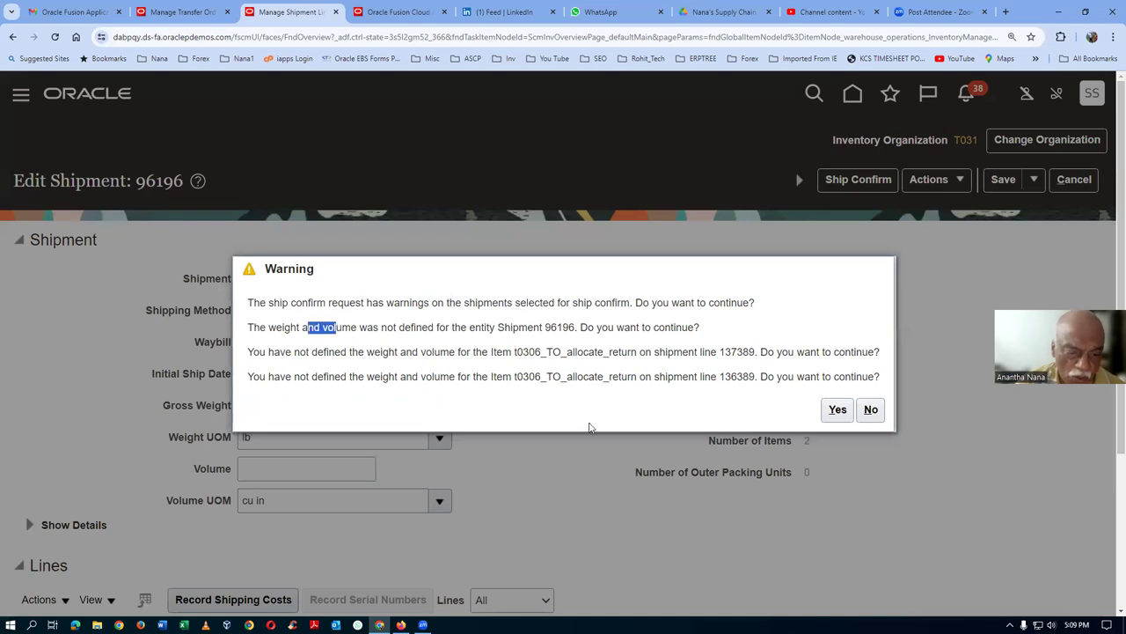
click(838, 409)
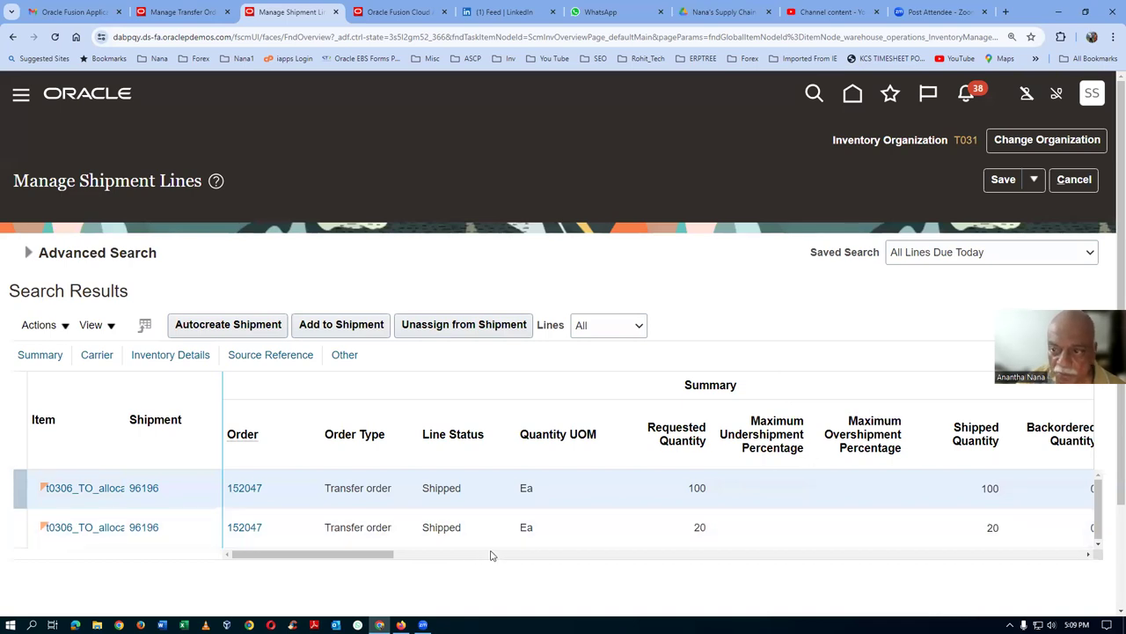
- Reload the transfer order's Shipments and Receipts page and check its shipped quantity, shipment status and expected receipt date
click(180, 11)
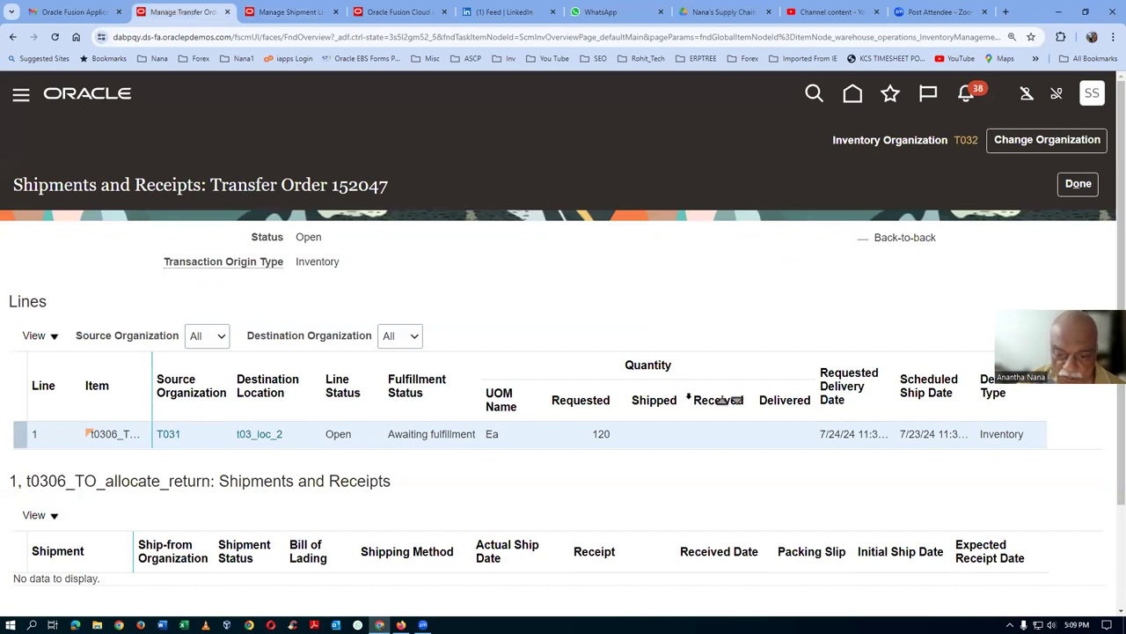
scroll(882, 498, down, 1)
scroll(882, 498, down, 1)
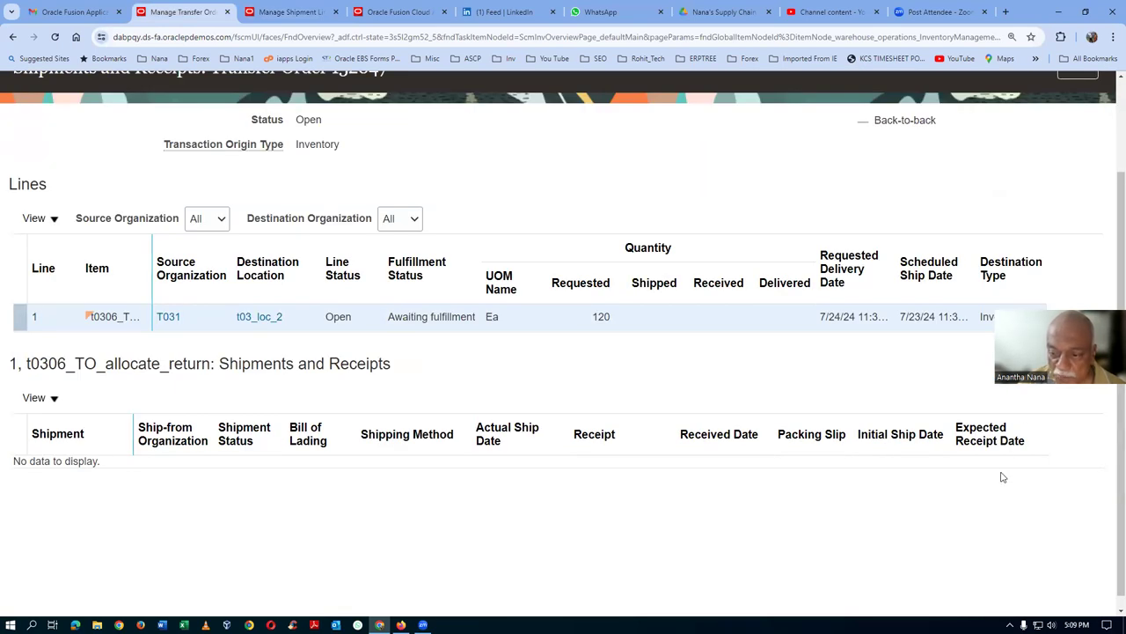
scroll(696, 382, up, 2)
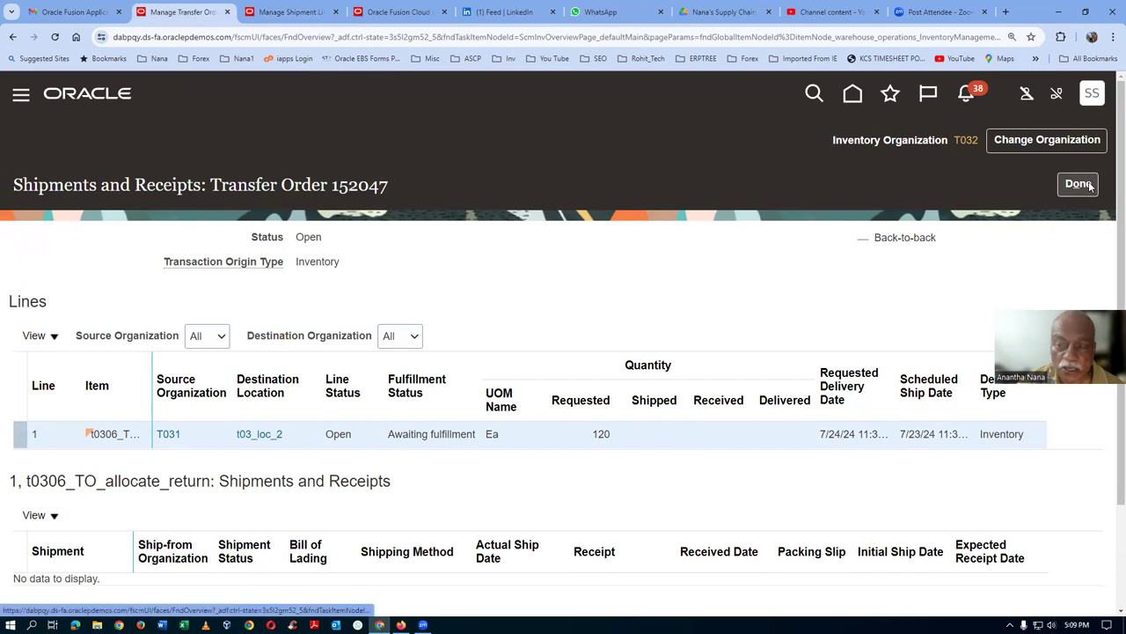
click(1088, 186)
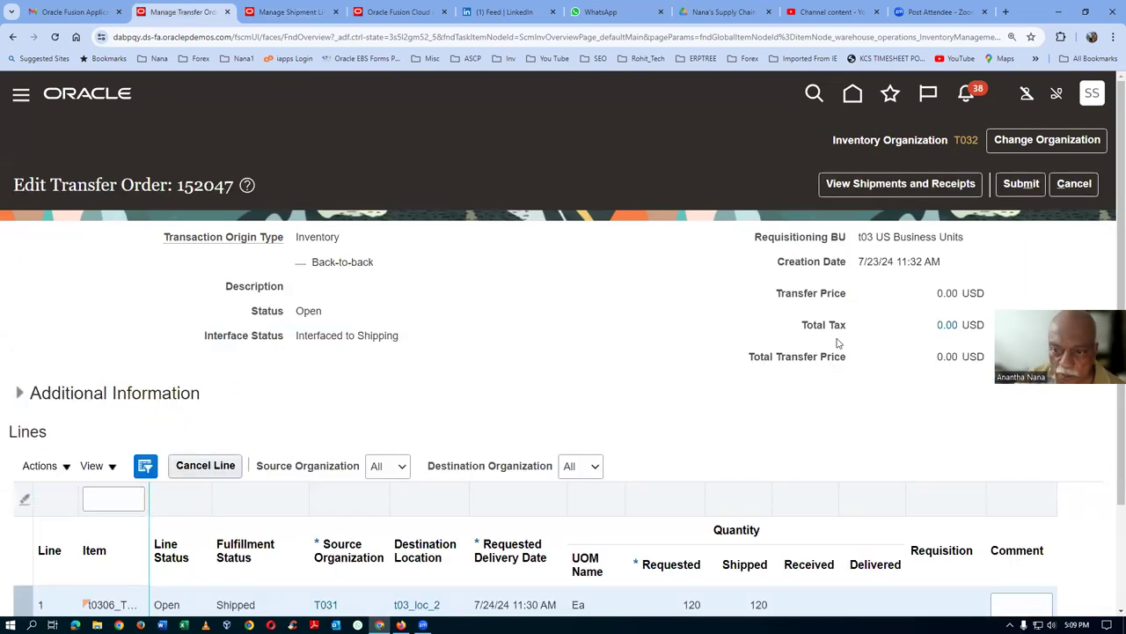
click(907, 182)
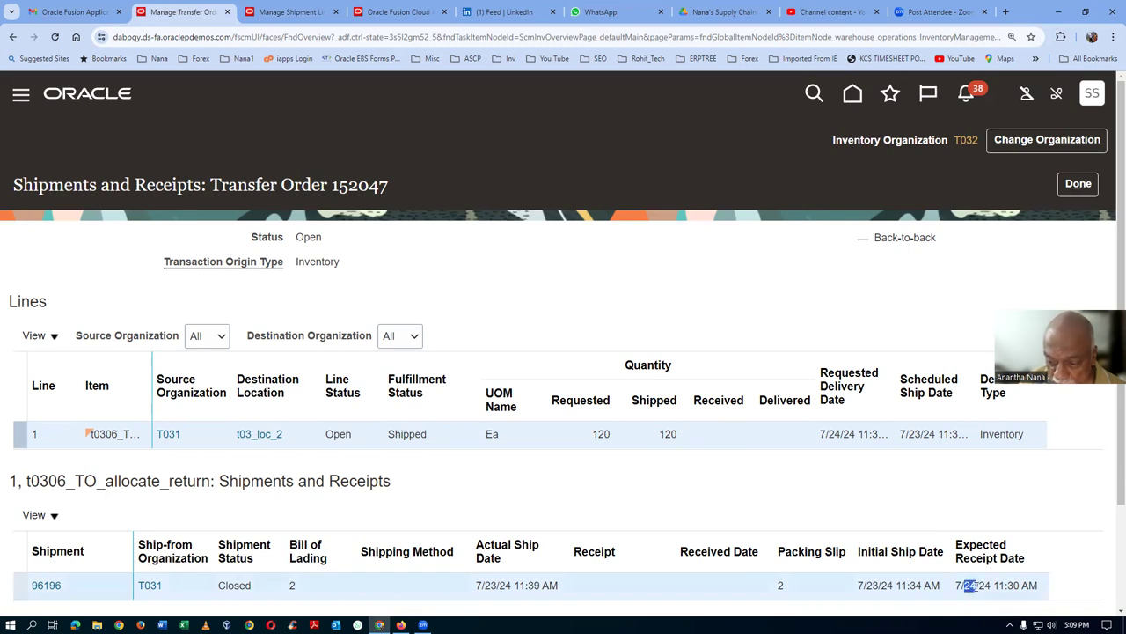
click(887, 500)
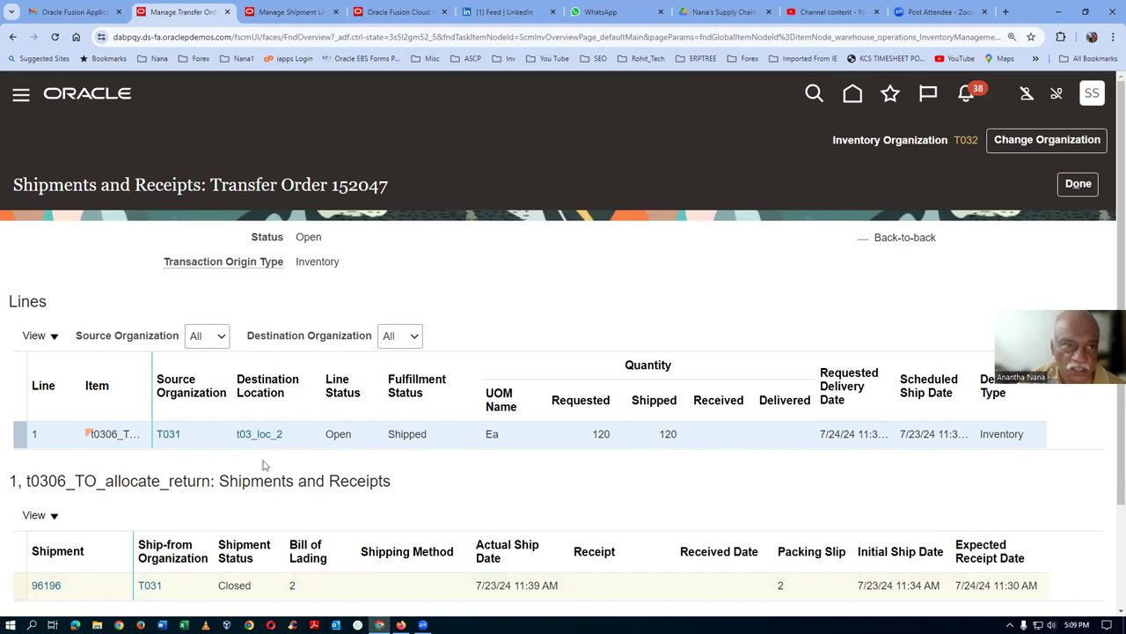
- Close the shipment lines page and open the Receive Expected Shipments task from the Receipts tasks
click(280, 24)
click(1073, 179)
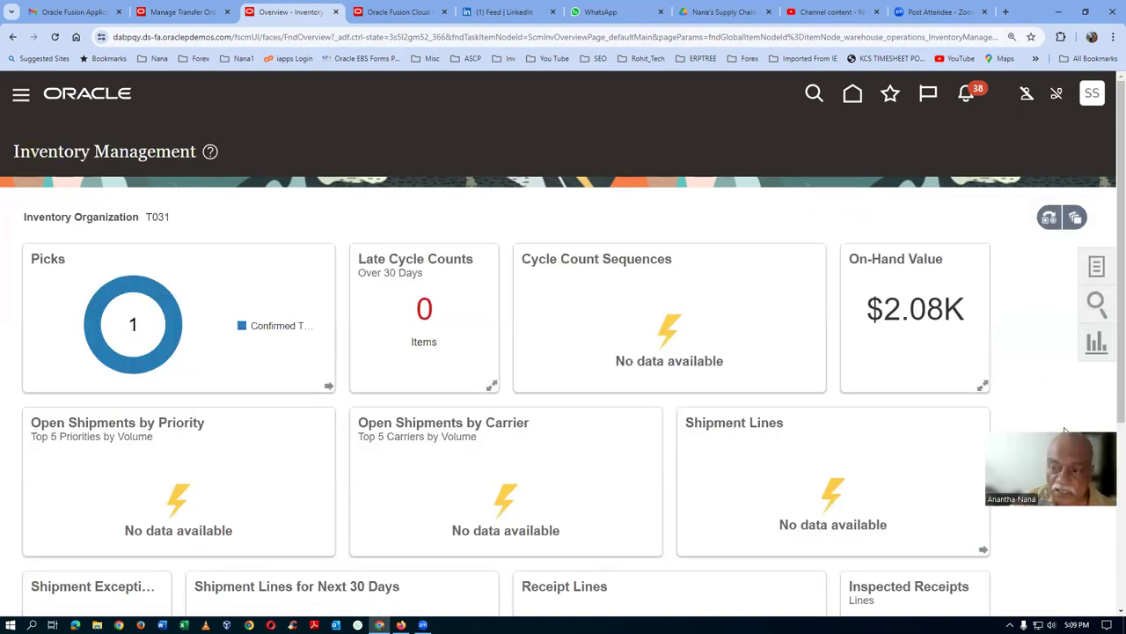
click(1096, 266)
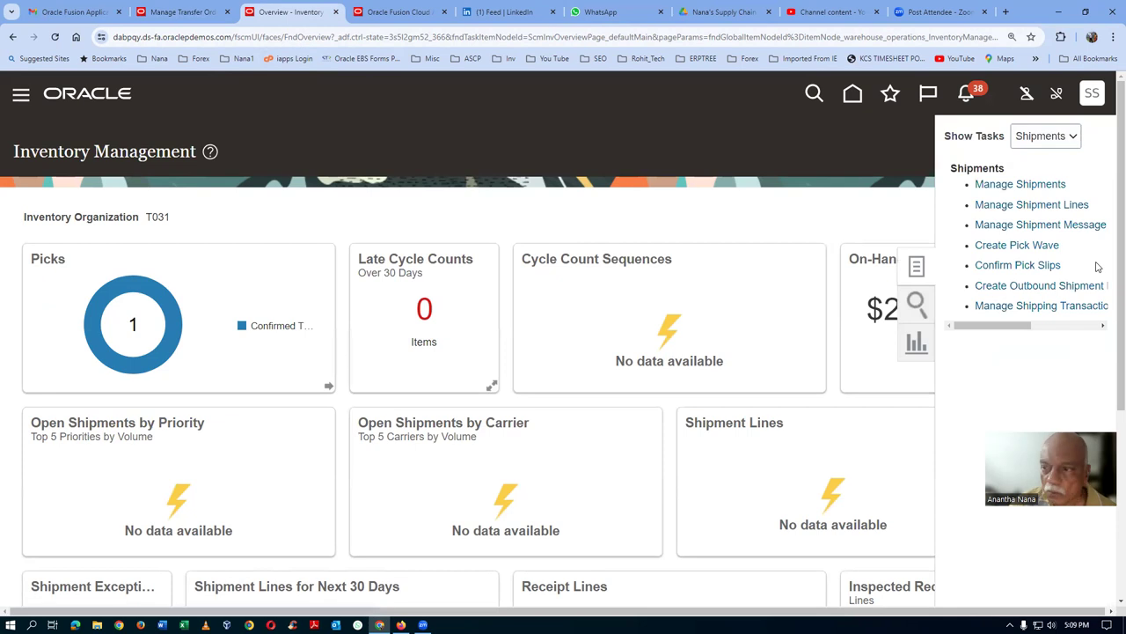
click(1035, 139)
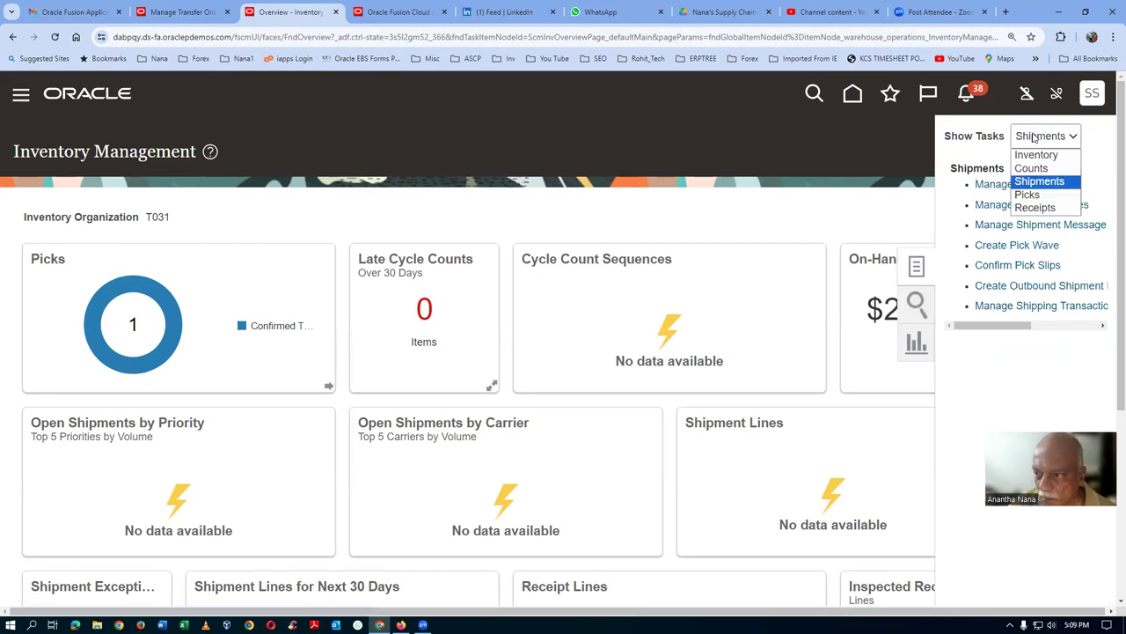
click(1035, 208)
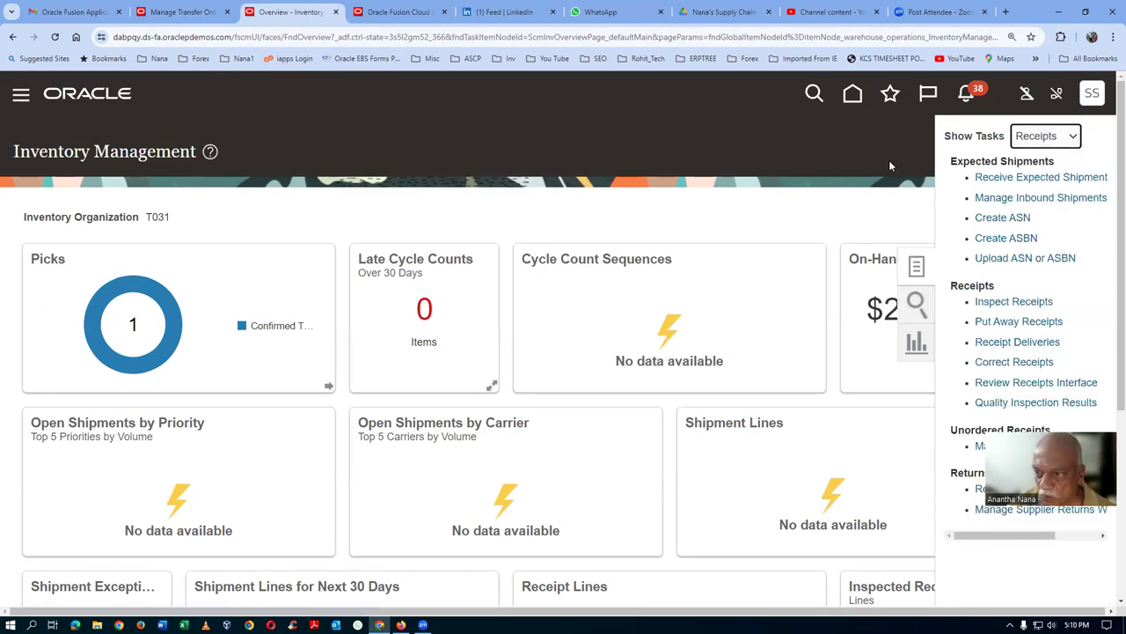
click(1014, 181)
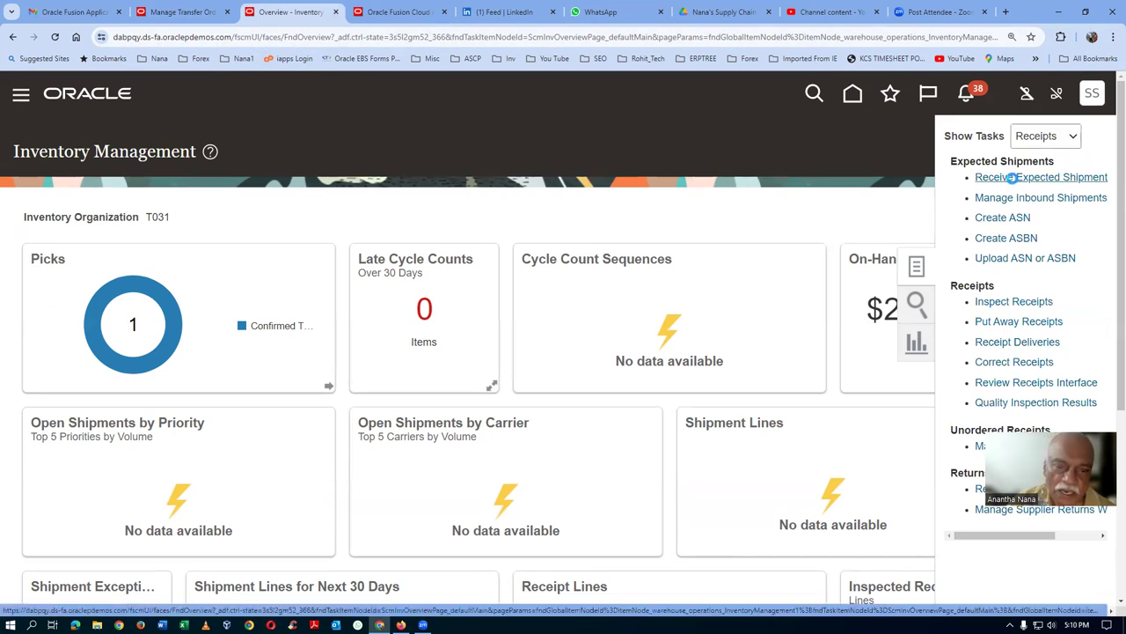
- Change the inventory organization to T032
click(1047, 140)
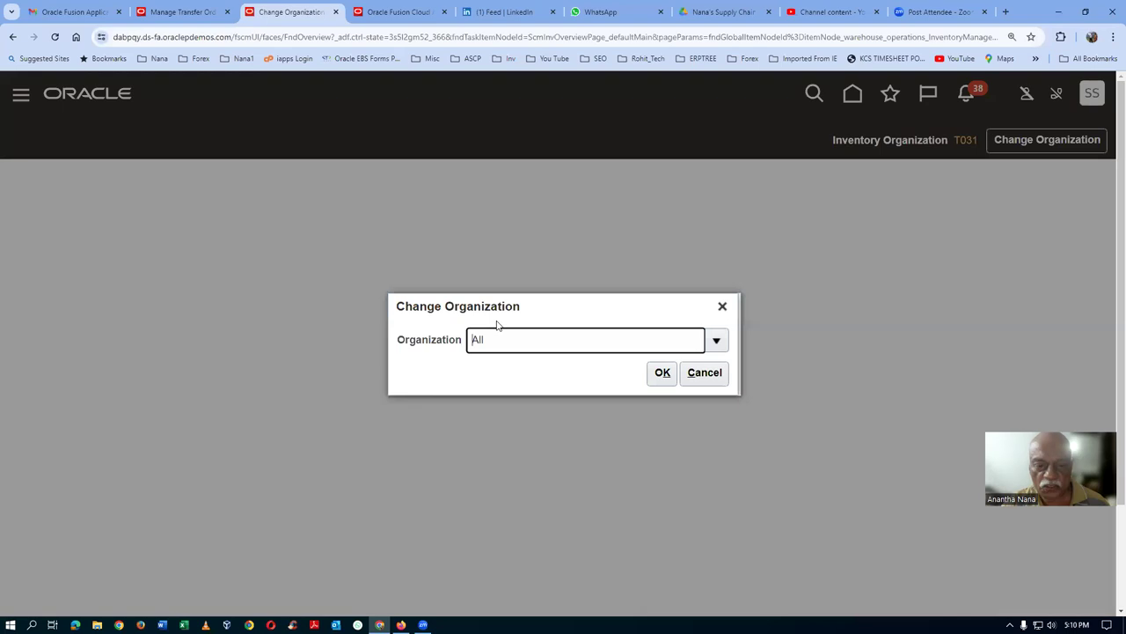
double_click(512, 338)
text(T032)
key(Tab)
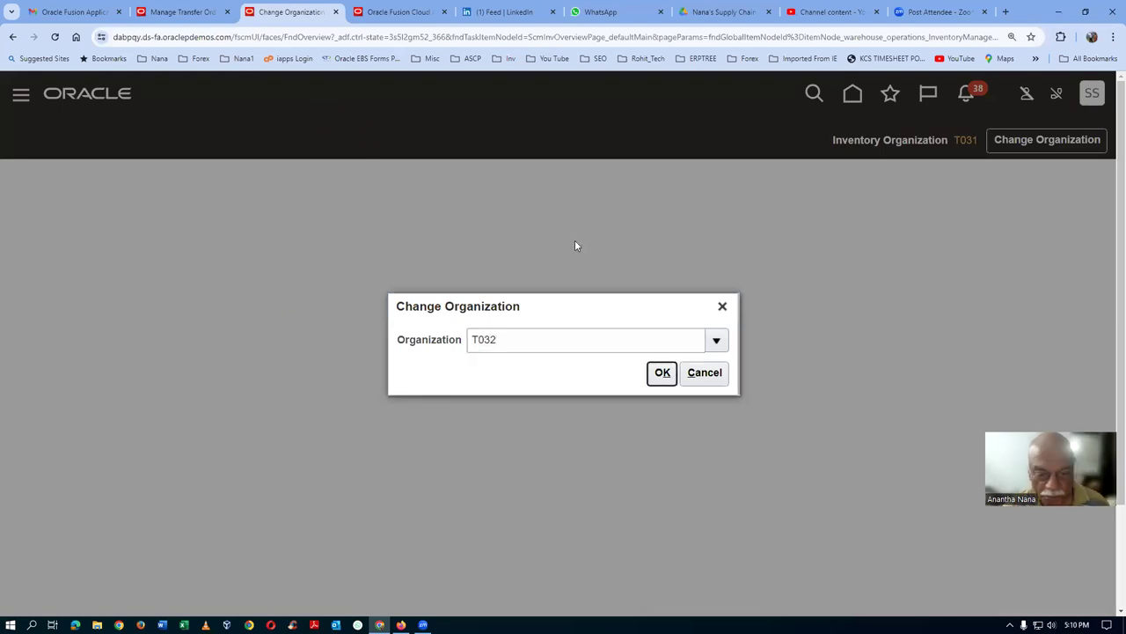
click(663, 373)
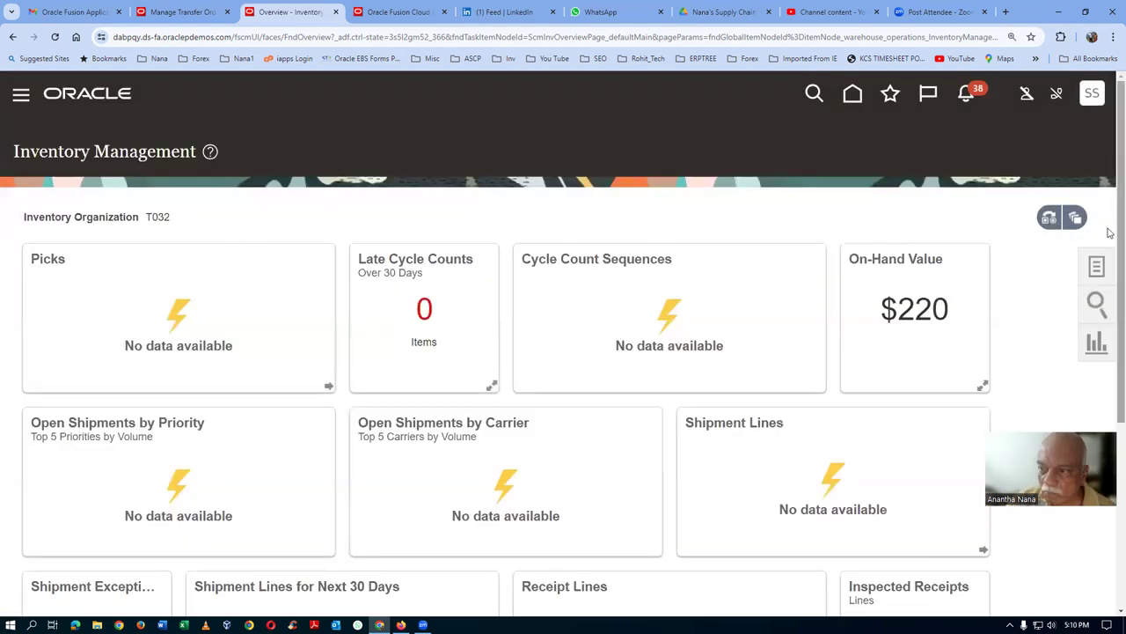
- Open Receive Expected Shipments for T032 and search by the transfer order's number
click(1097, 270)
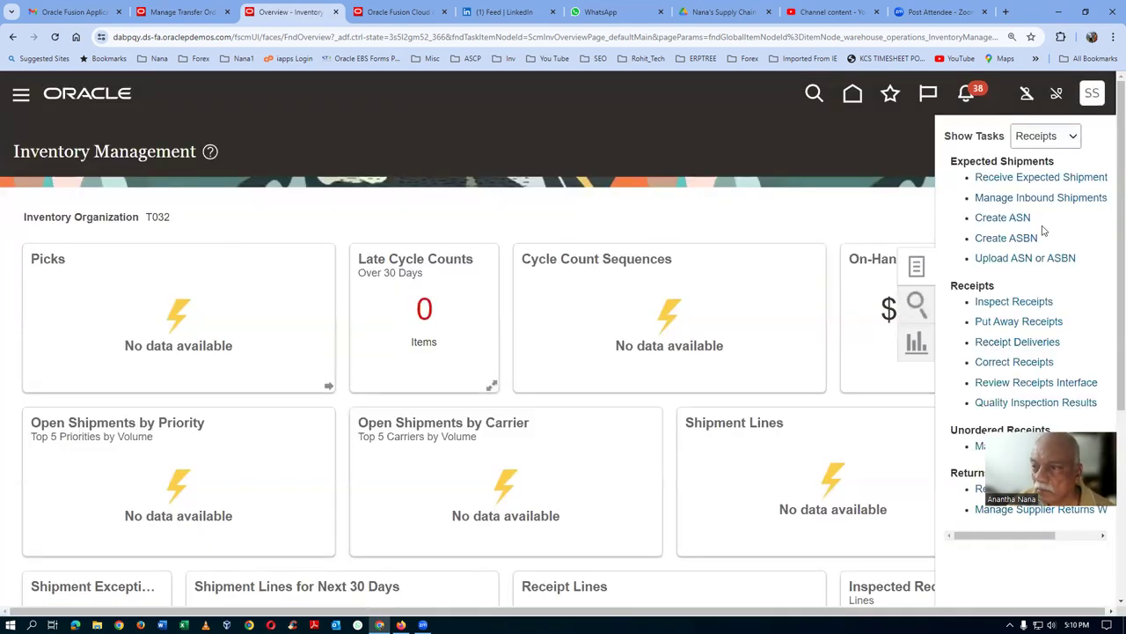
click(1032, 178)
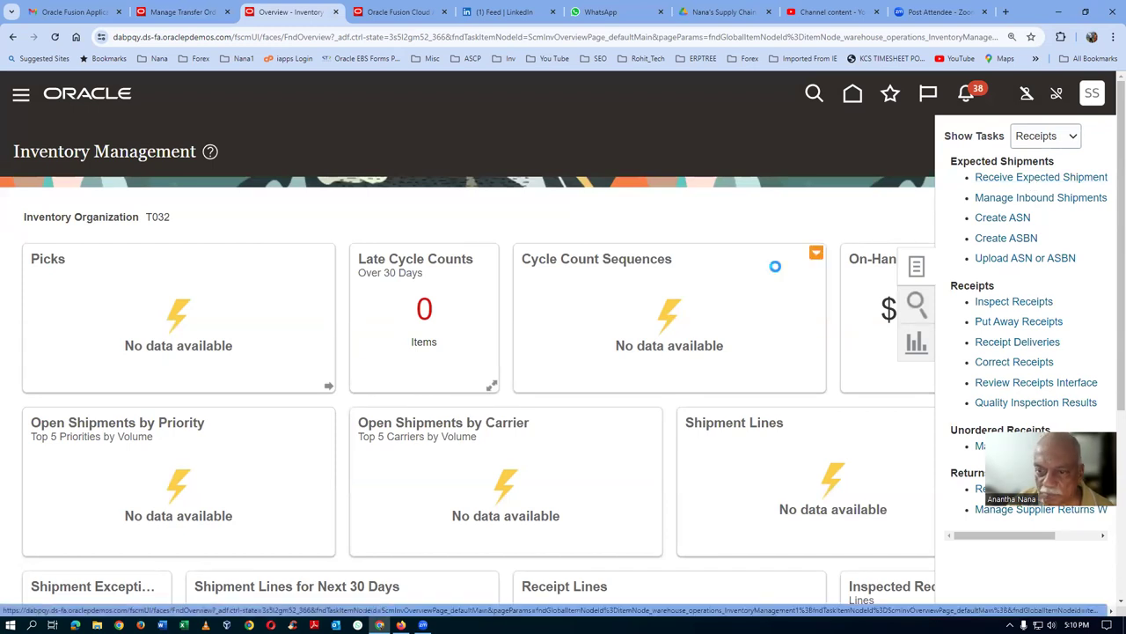
click(255, 359)
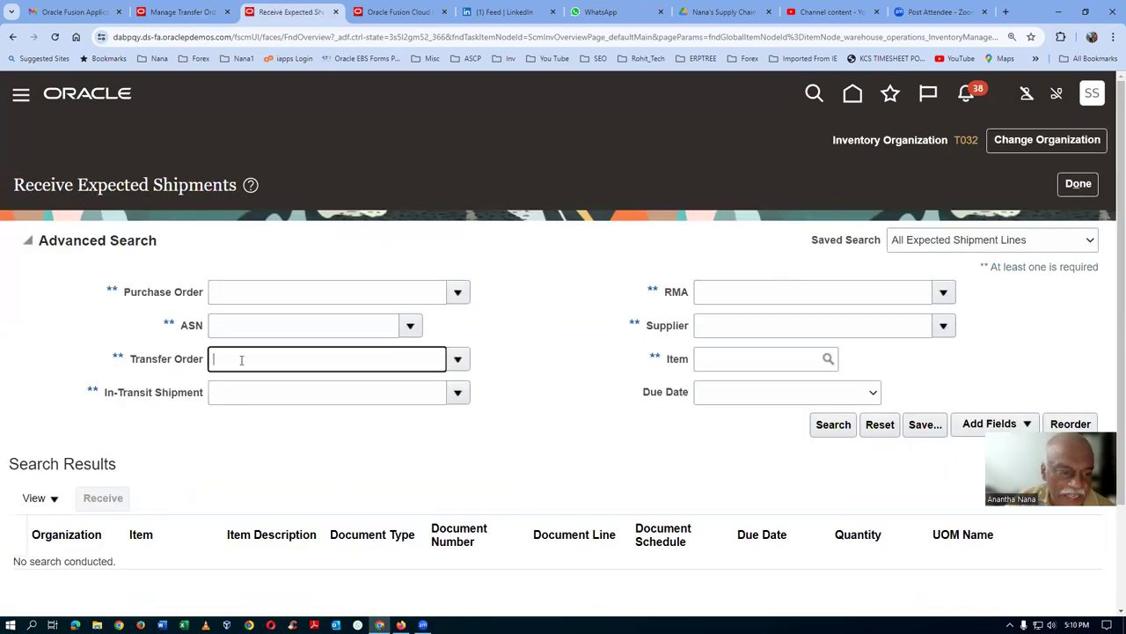
click(176, 11)
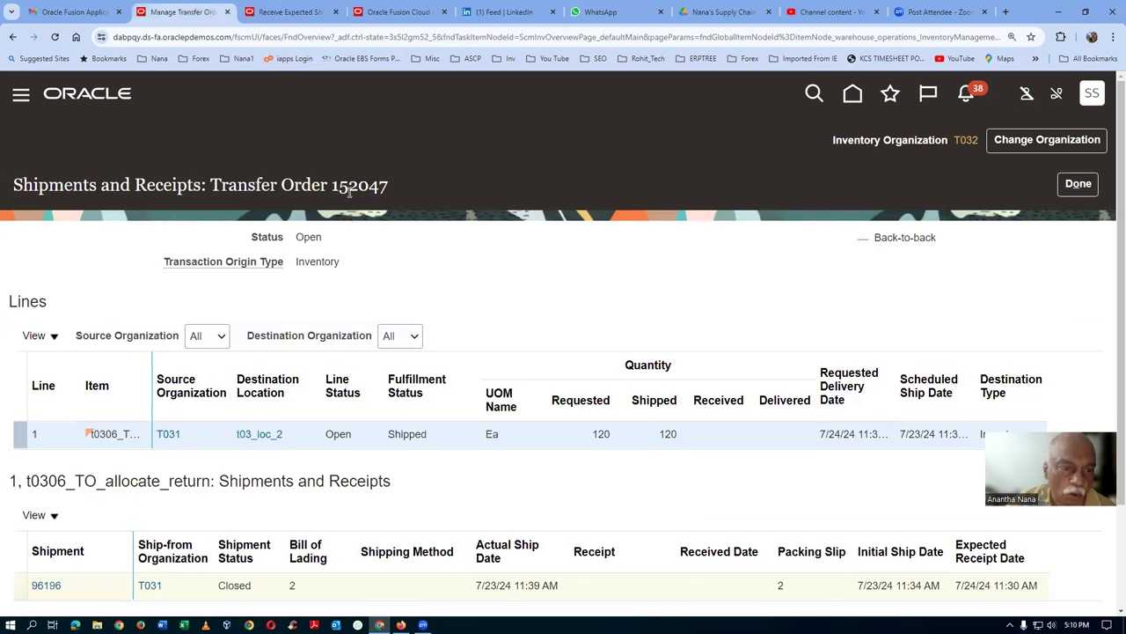
click(292, 12)
text(152)
key(Tab)
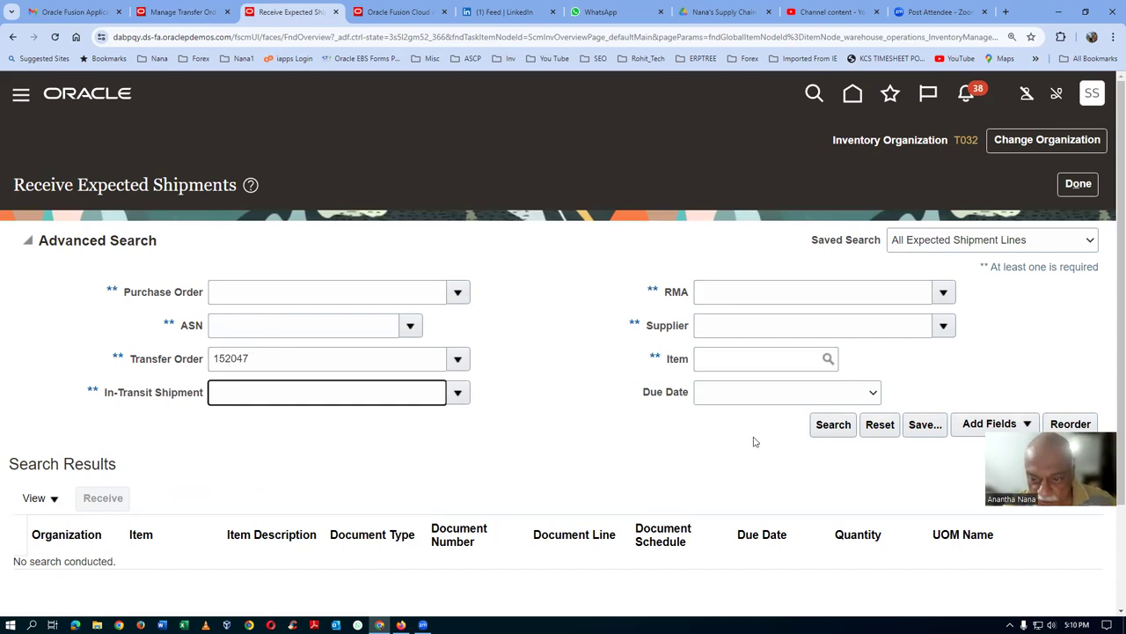
click(829, 424)
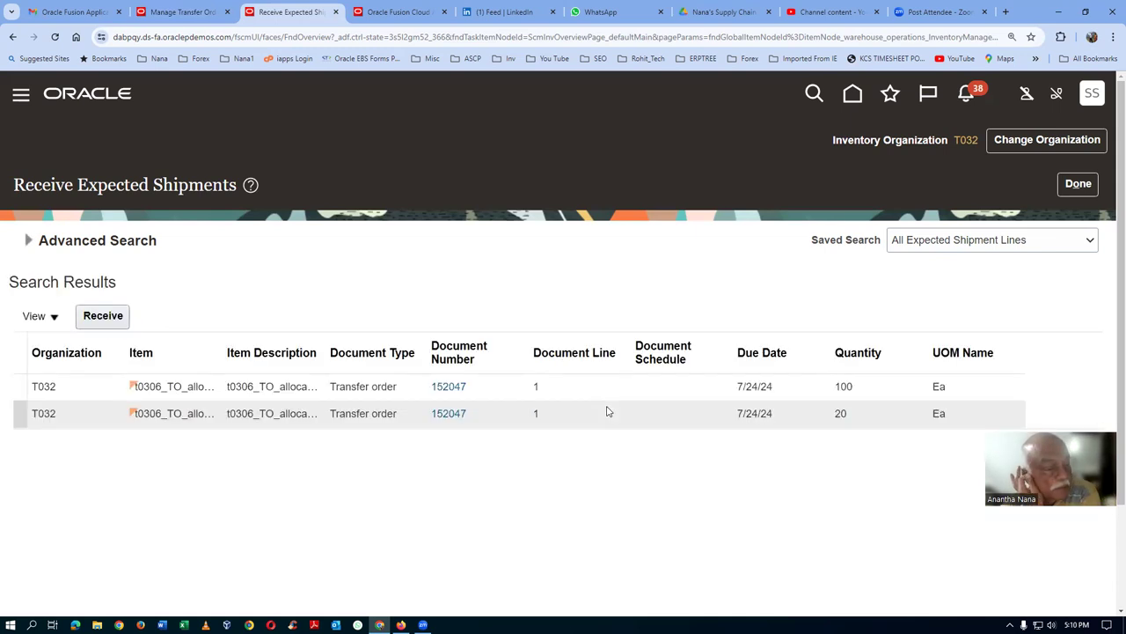
- Select both expected shipment lines for receiving and fill in their receipt quantities of 100 and 20
click(15, 394)
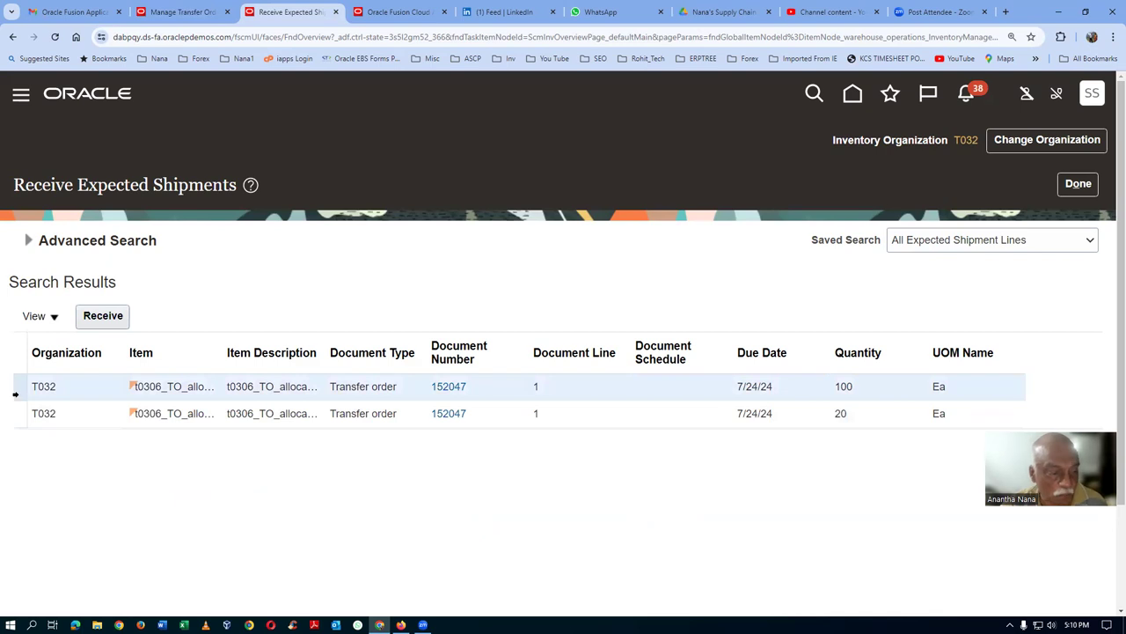
shift+click(15, 413)
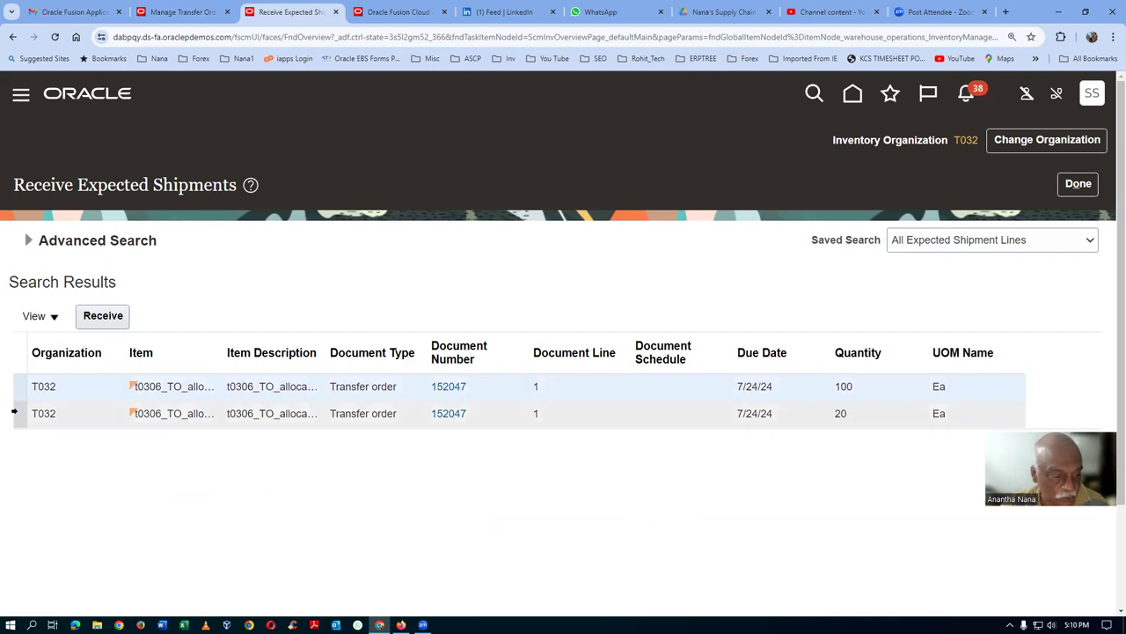
click(103, 315)
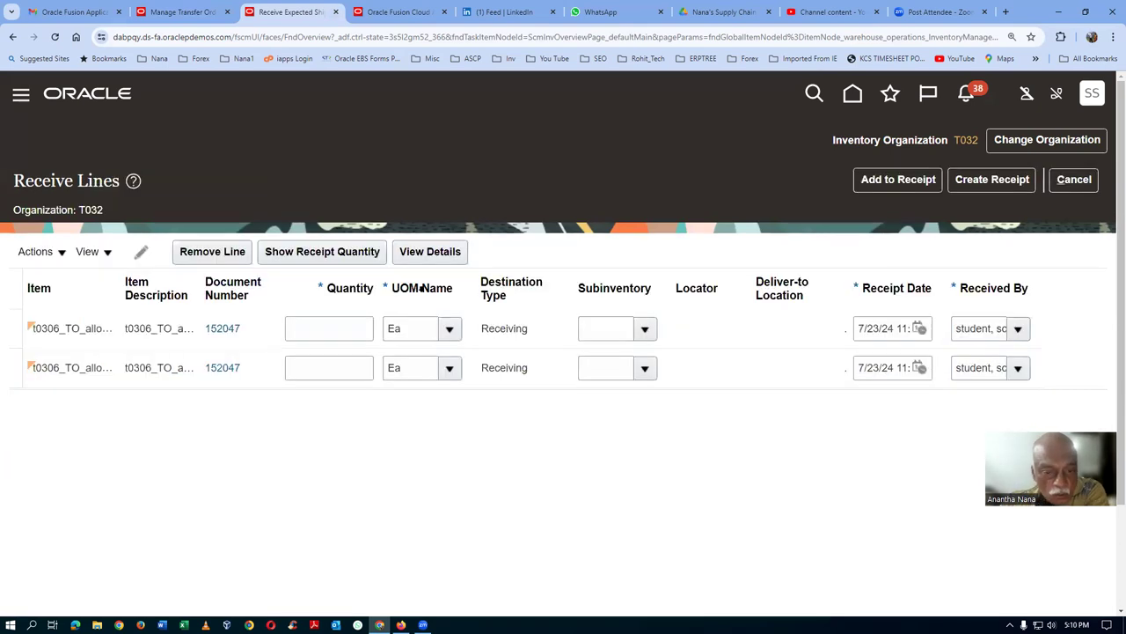
click(322, 252)
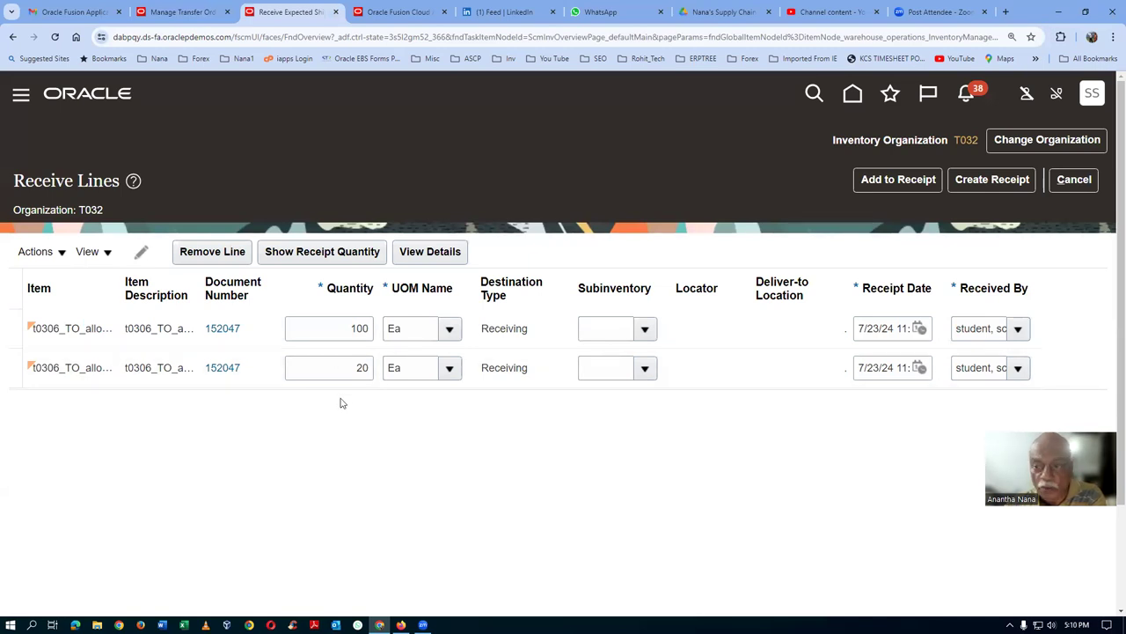
- Create and submit a receipt for the two lines, note its receipt number and close the confirmation
click(1011, 181)
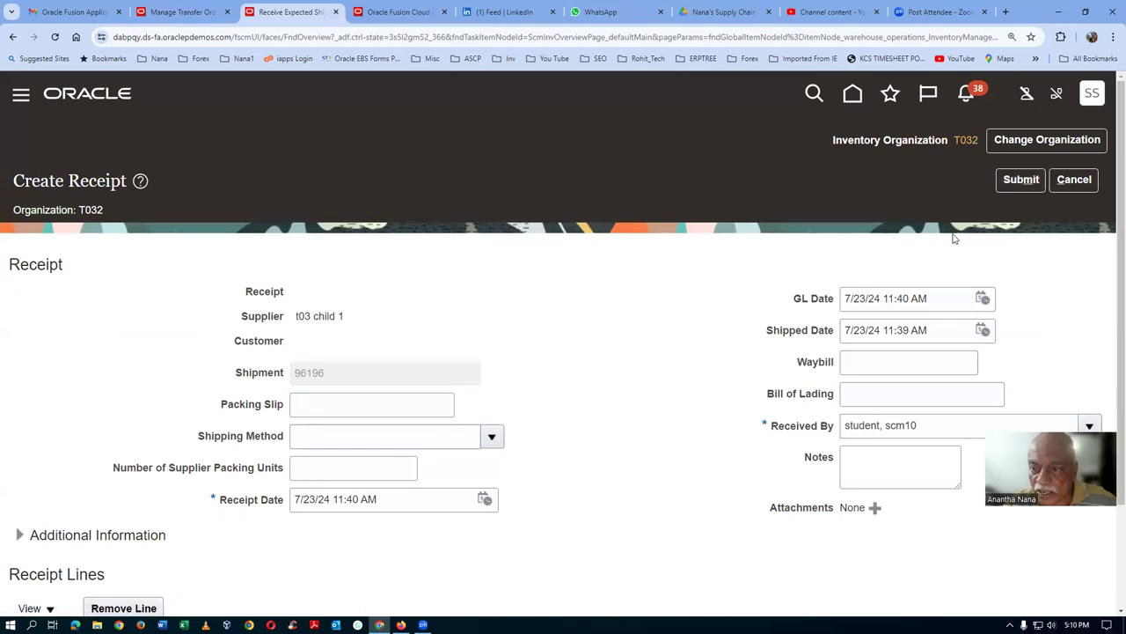
click(1020, 180)
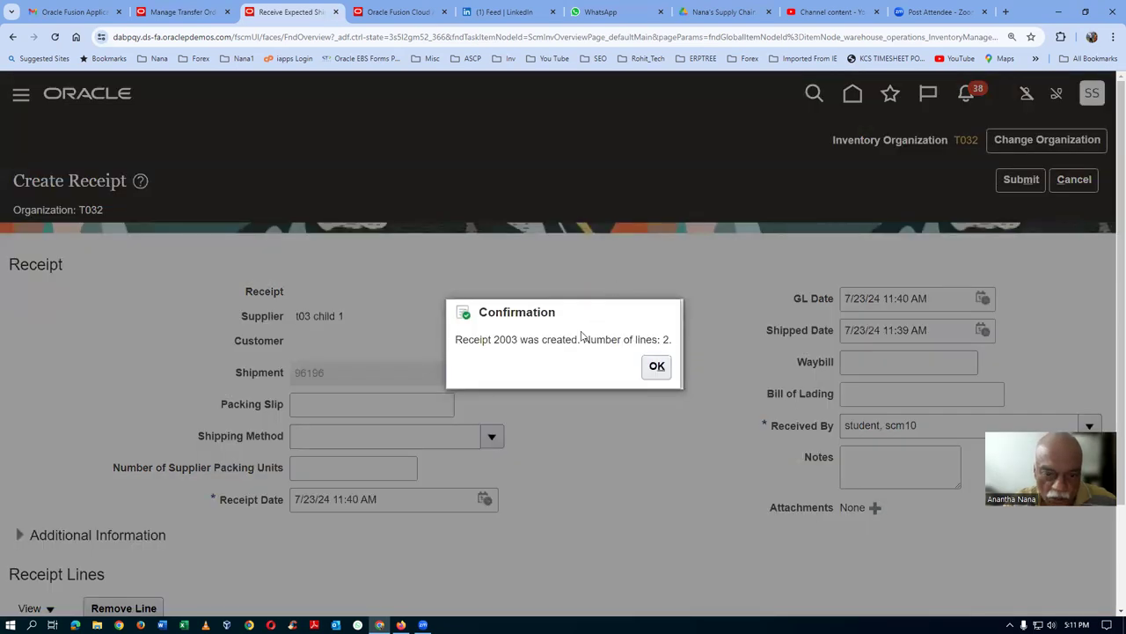
drag(494, 340, 519, 341)
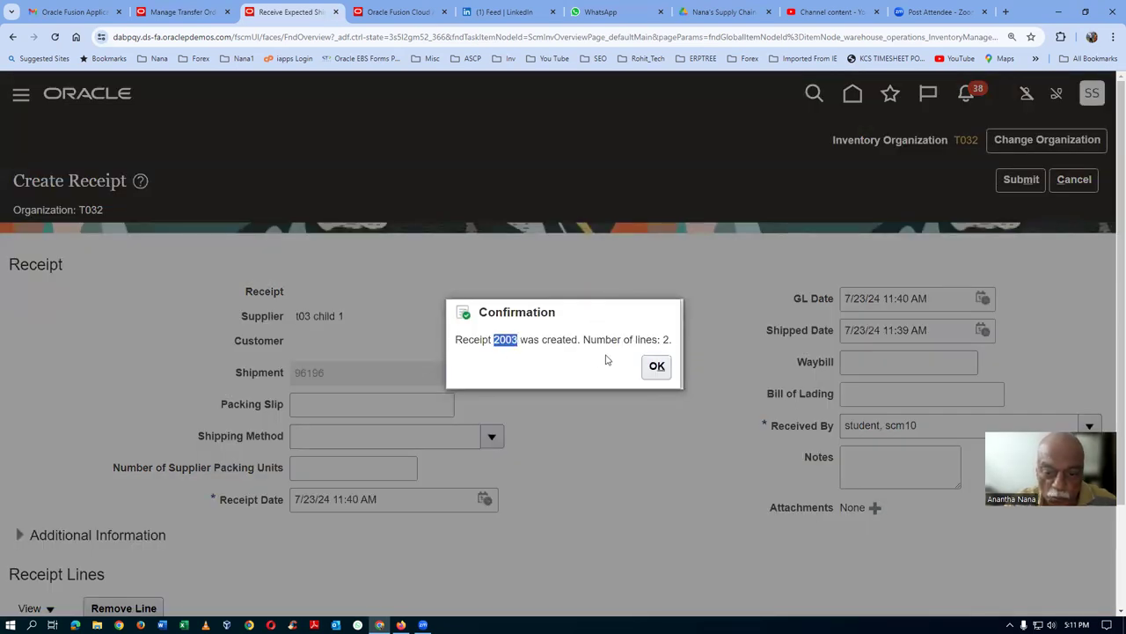
click(656, 365)
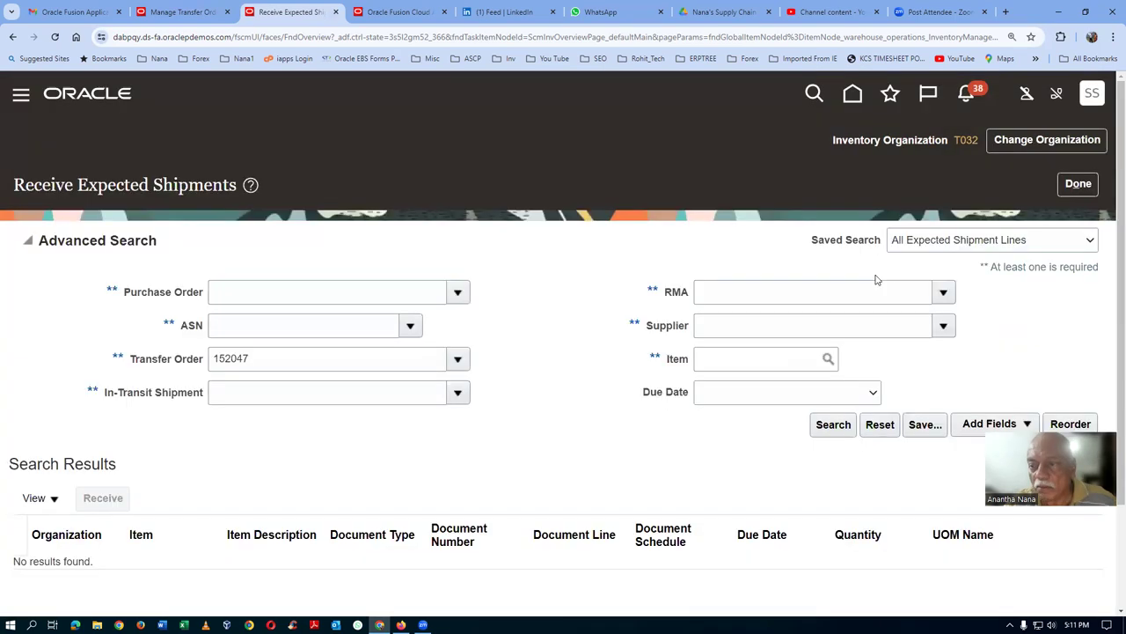
- Leave Receive Expected Shipments, open Put Away Receipts and search for receipt 2003
click(1096, 183)
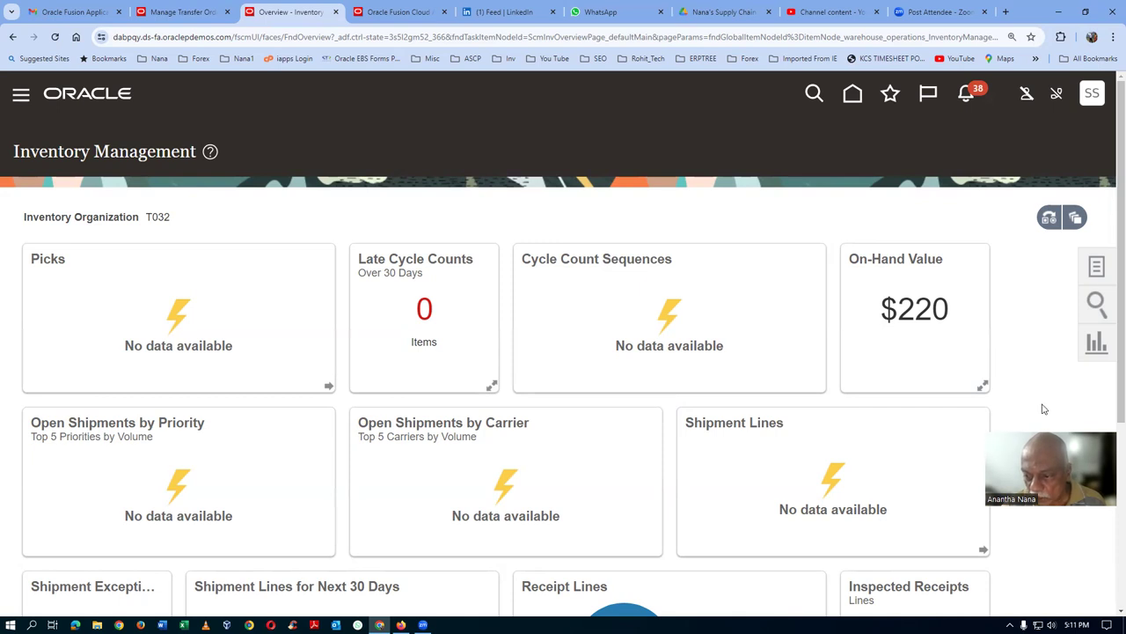
click(1100, 264)
click(1047, 323)
click(237, 286)
text(2003)
key(Tab)
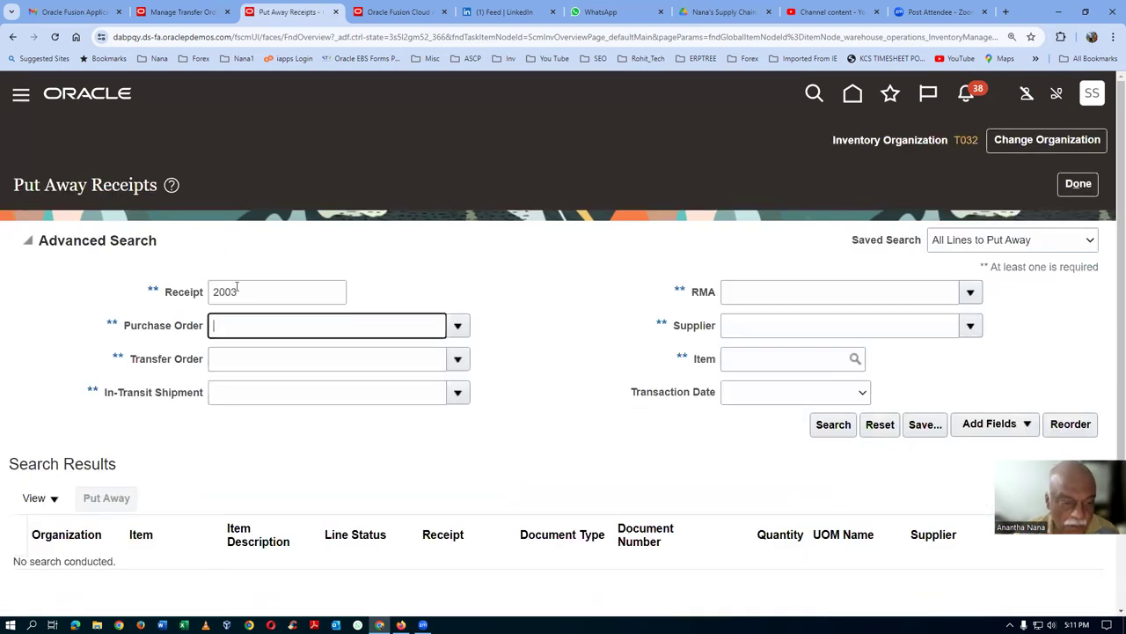
click(828, 427)
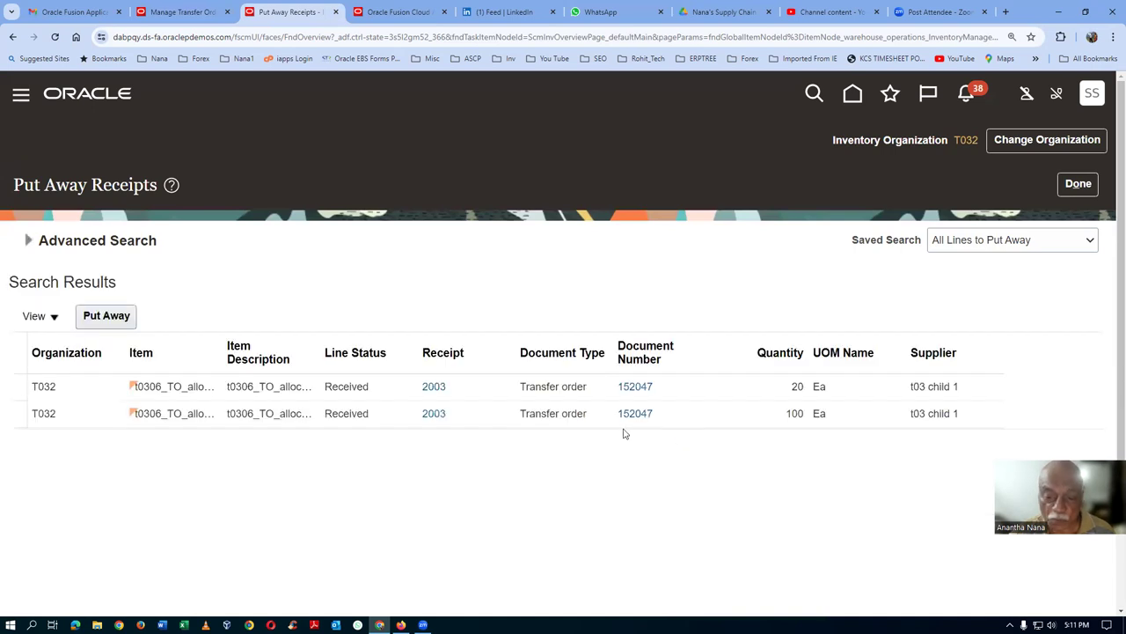
- Select both received lines of receipt 2003 and open them for put away
click(11, 393)
shift+click(15, 413)
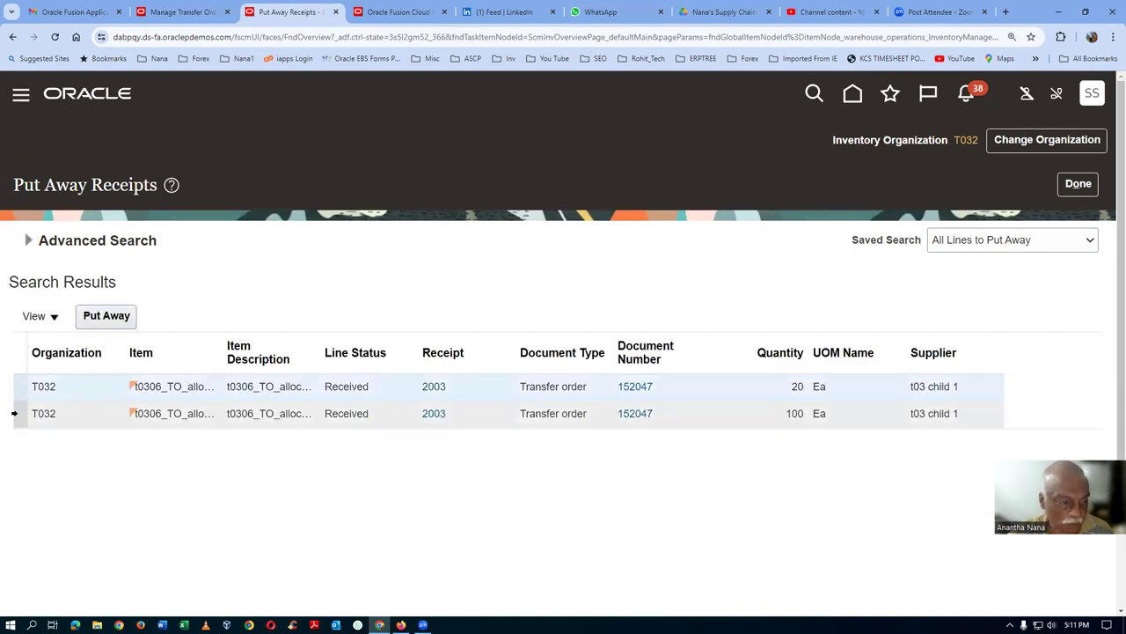
click(106, 315)
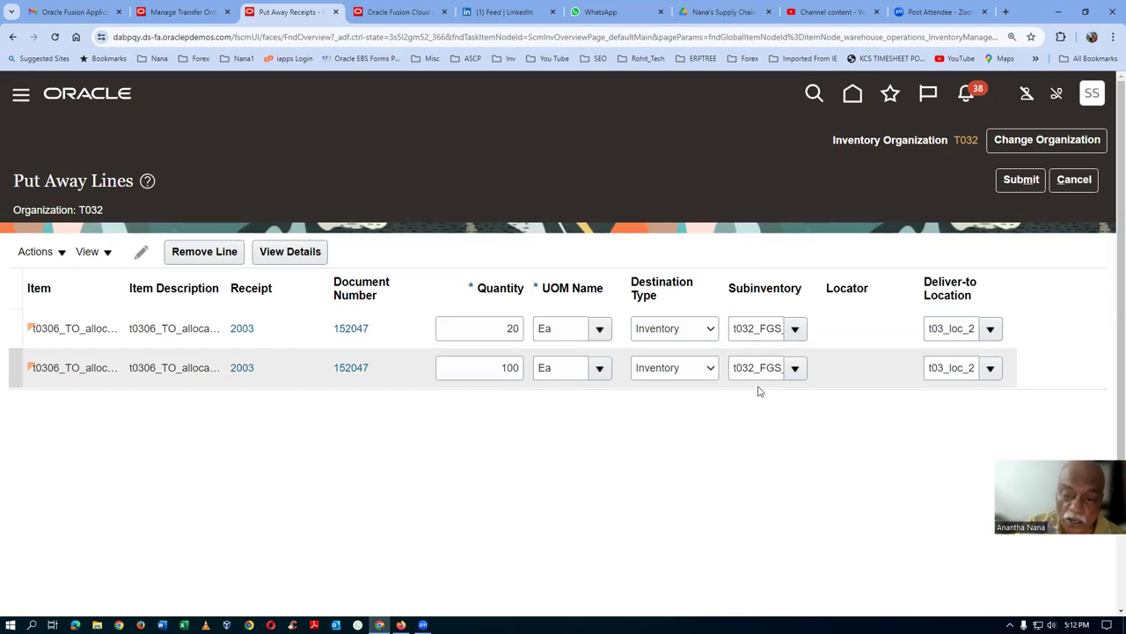
- Check the subinventory choices for the 20 Ea line and try to submit the put away without recording lots
click(790, 330)
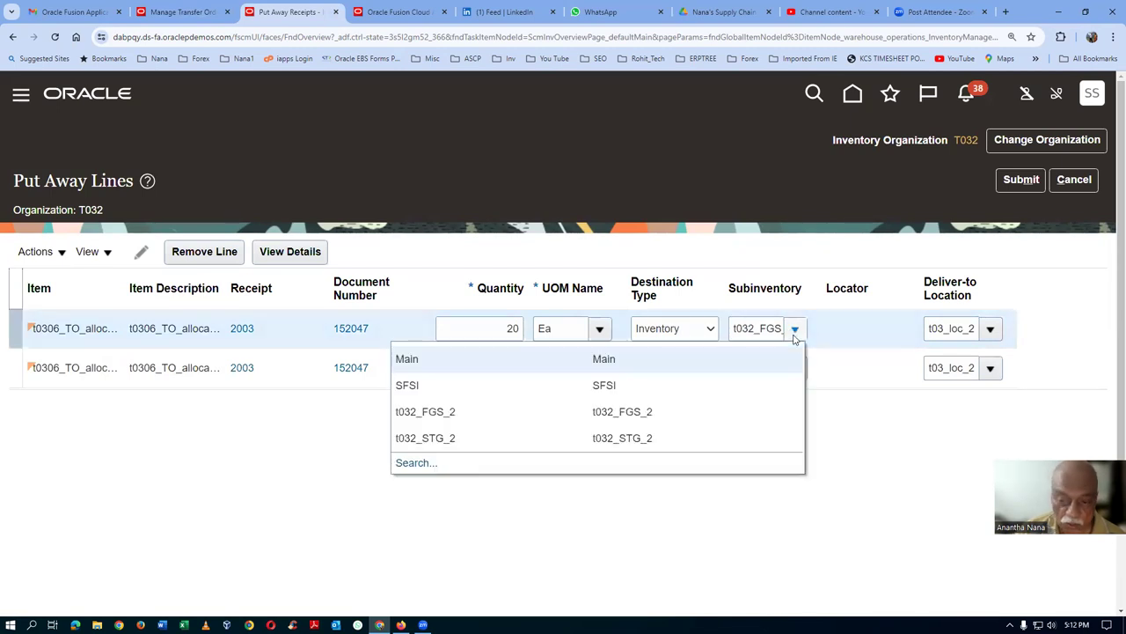
click(877, 505)
click(1021, 179)
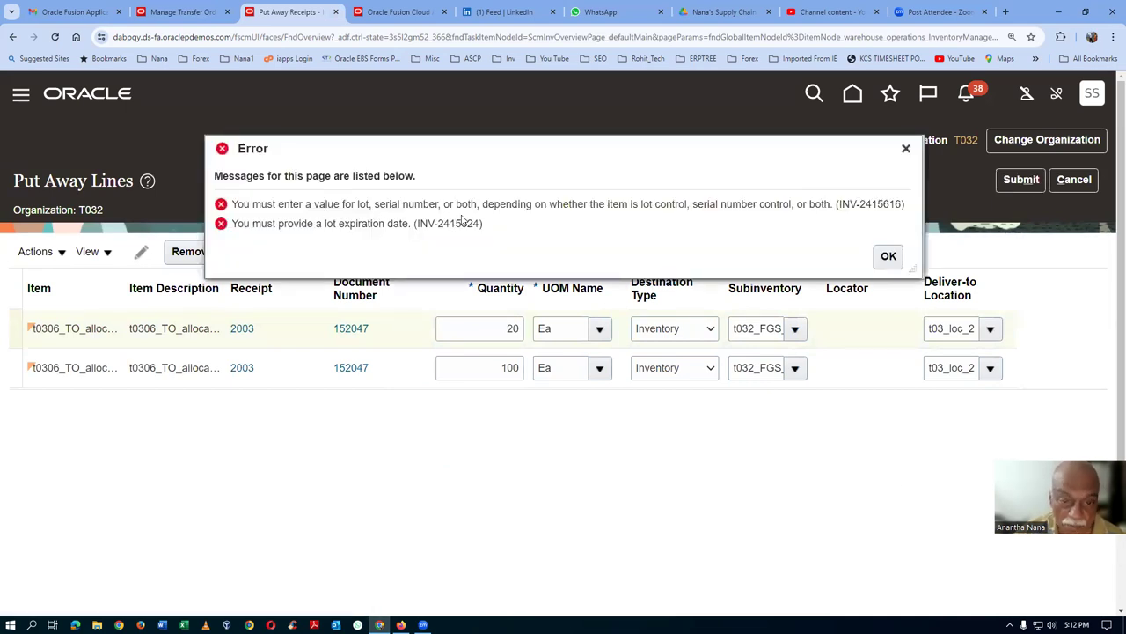
click(888, 256)
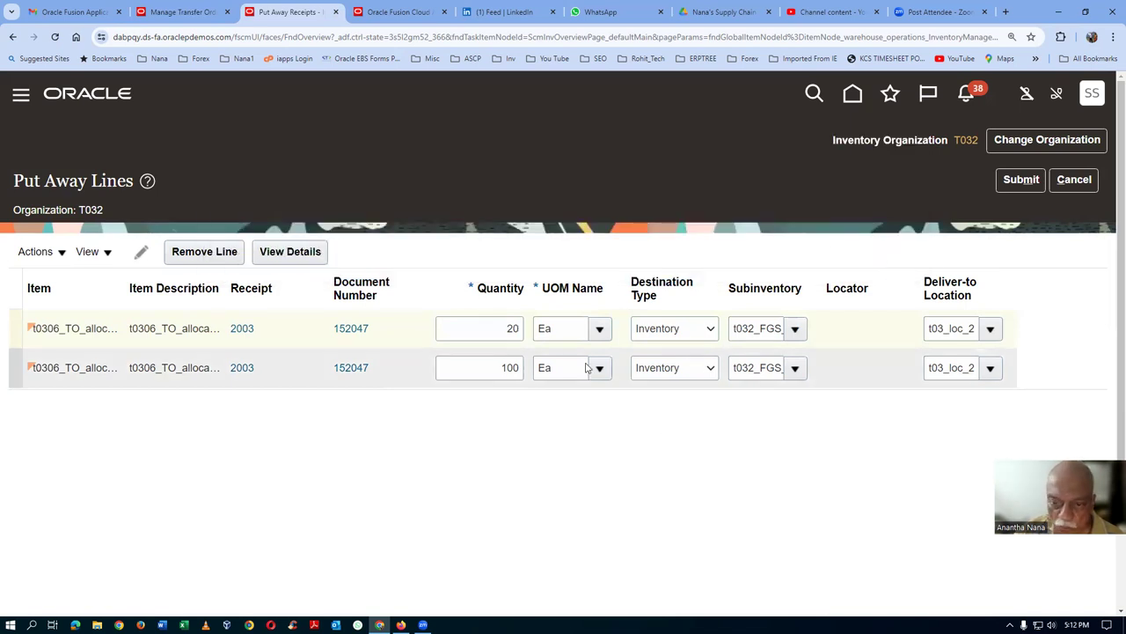
click(11, 327)
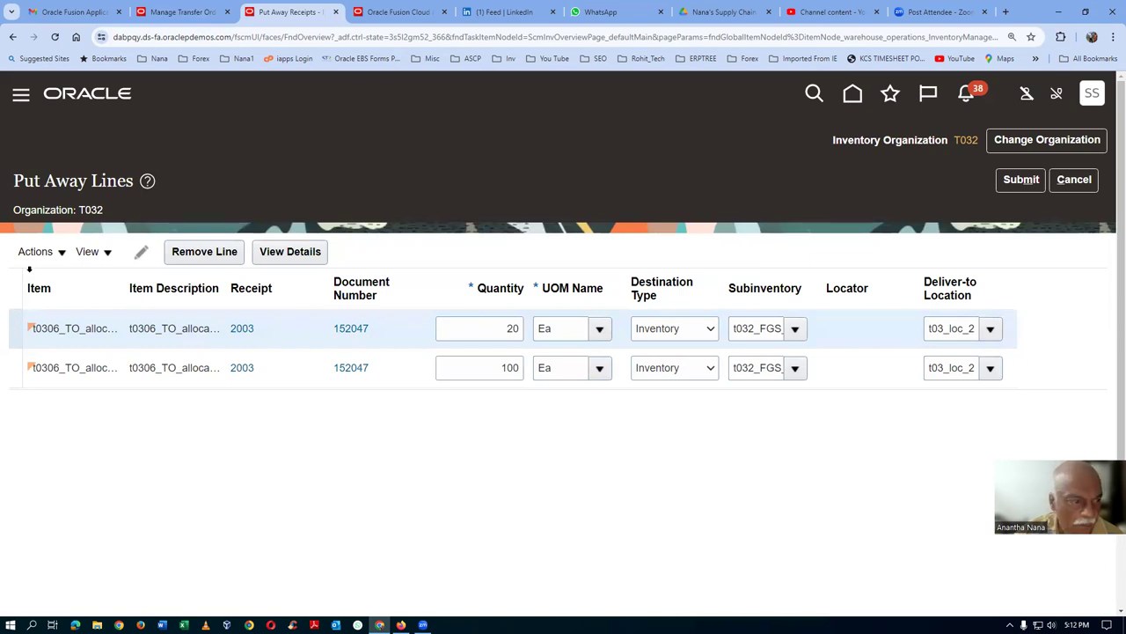
click(37, 252)
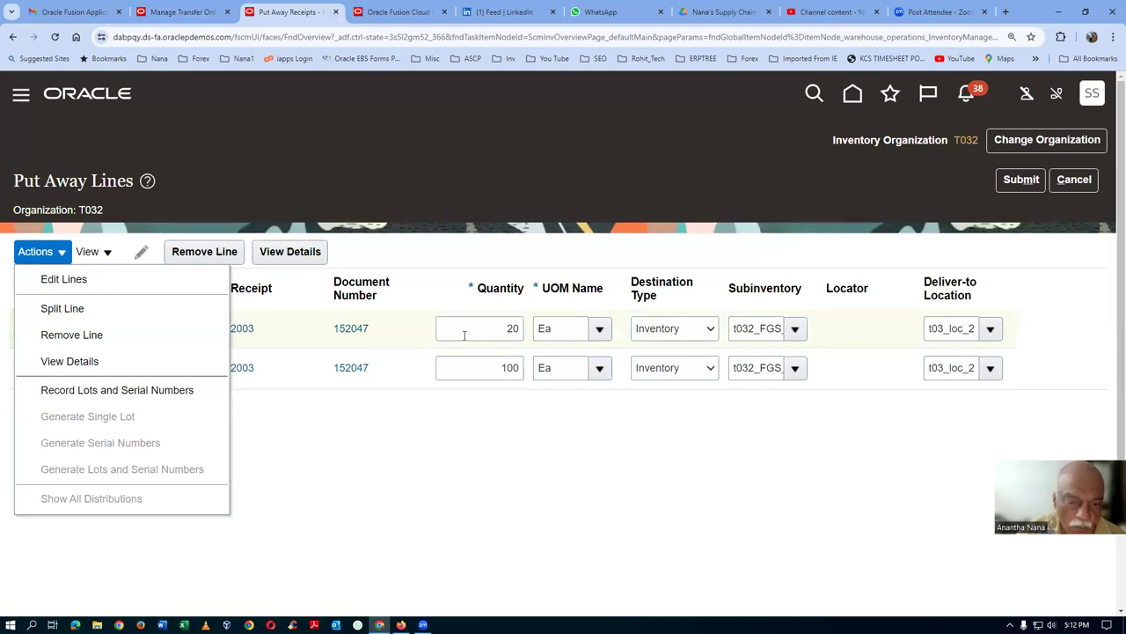
click(141, 393)
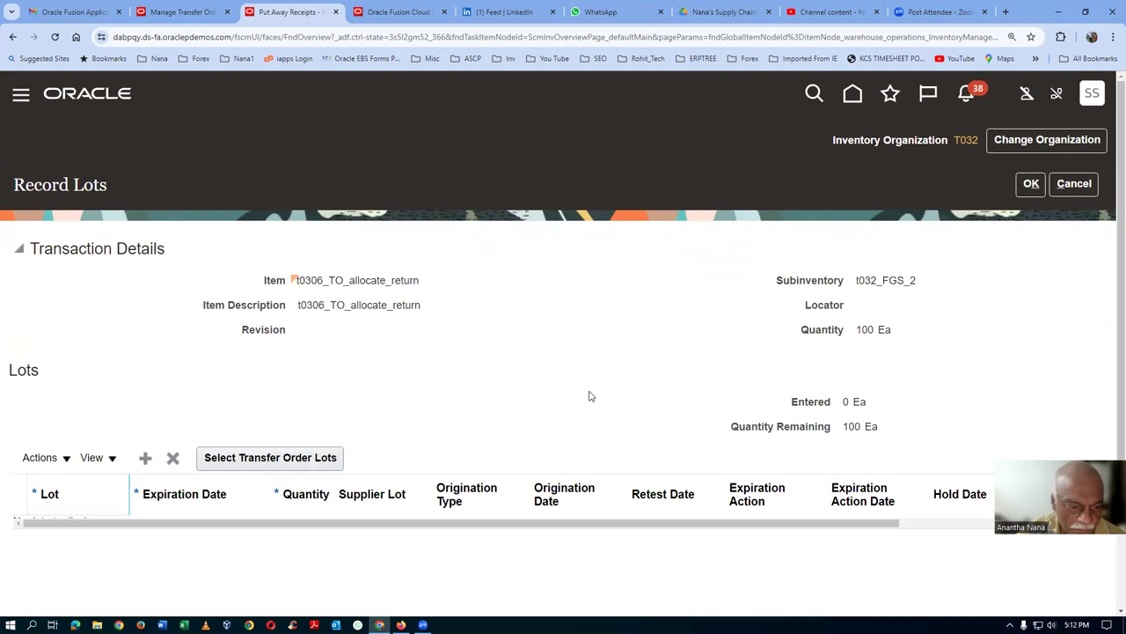
scroll(586, 395, down, 2)
click(308, 348)
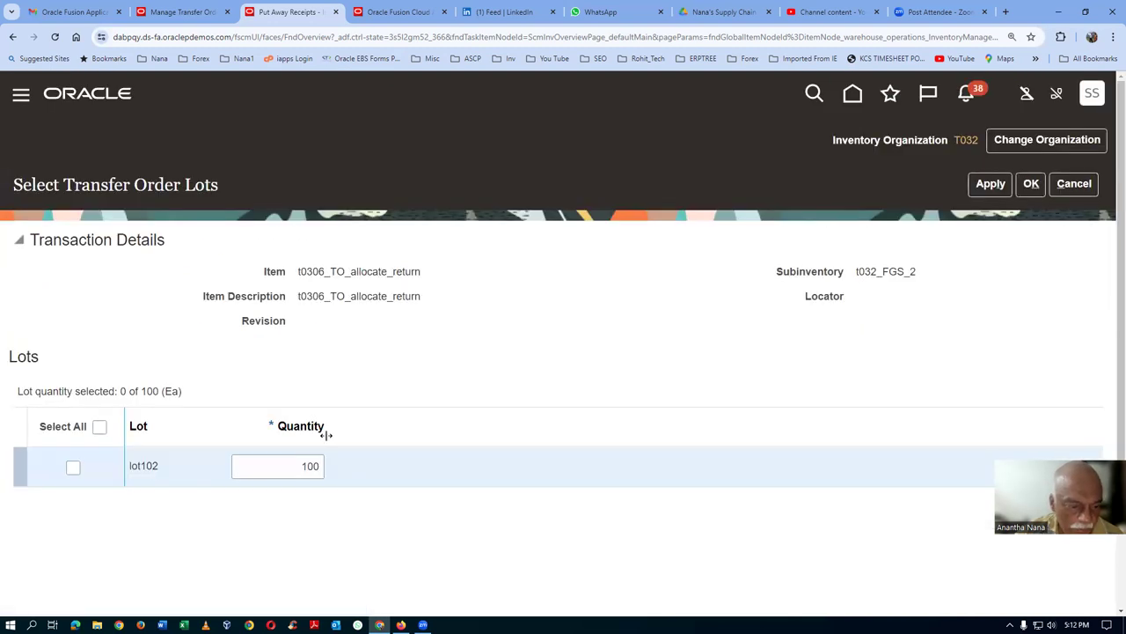
click(73, 469)
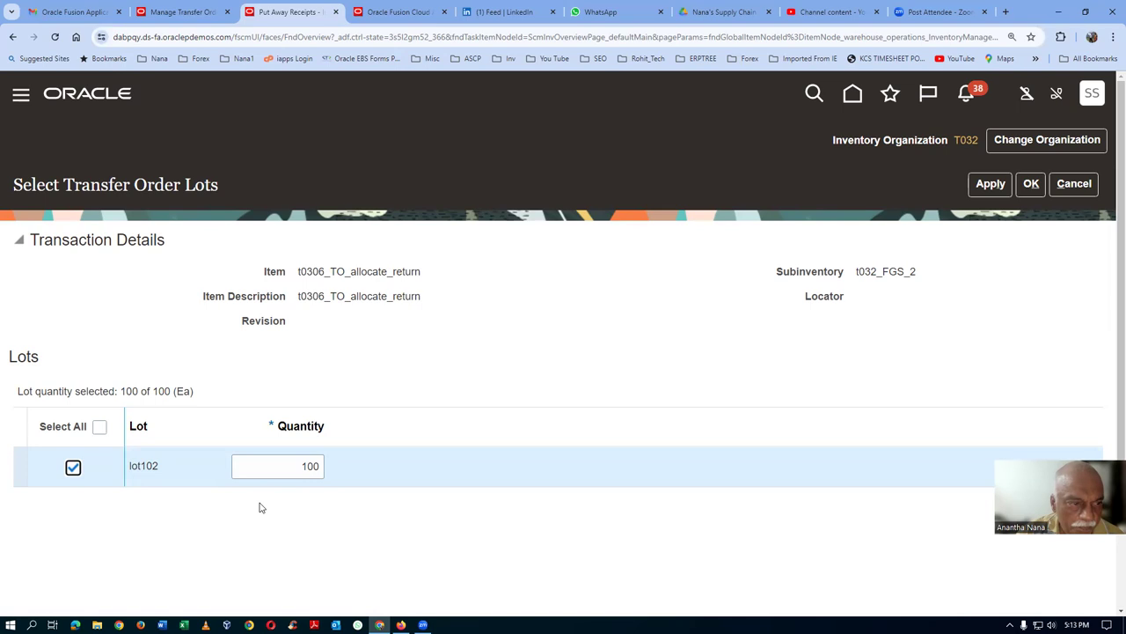
click(1075, 184)
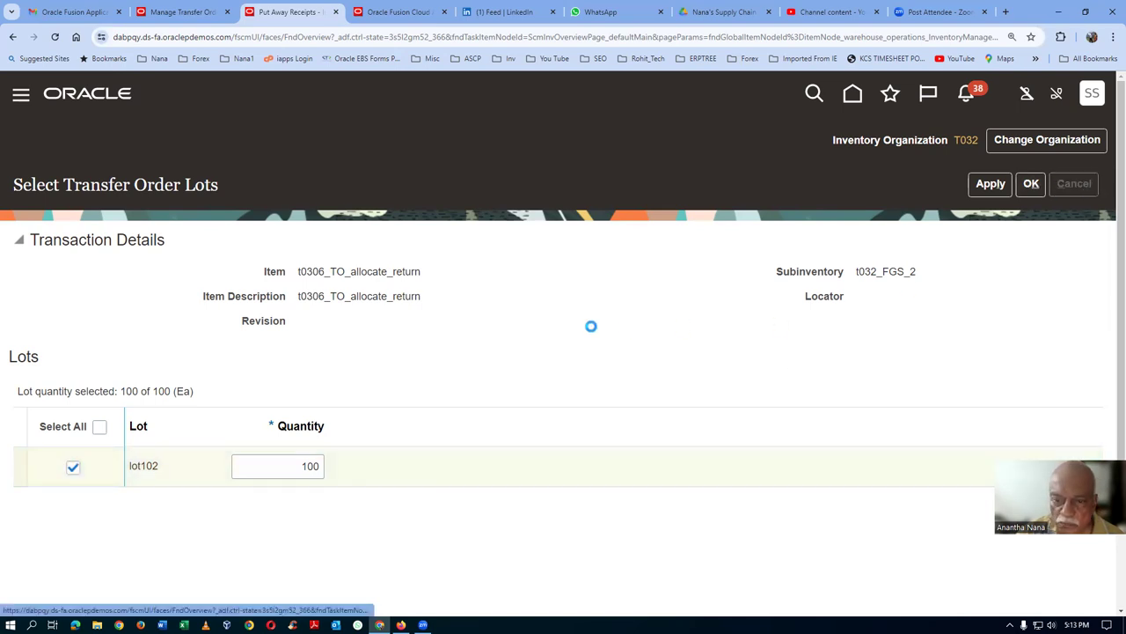
click(1074, 184)
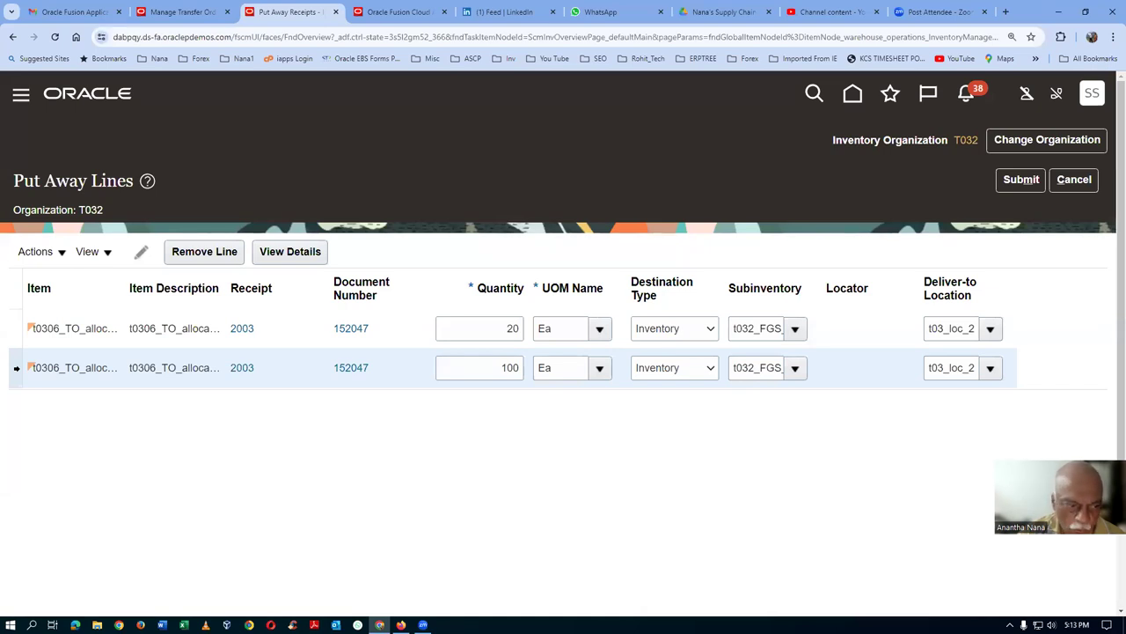
- Record lot102 with quantity 100 for the 100 Ea put away line, picking the lot through the lot search
click(37, 252)
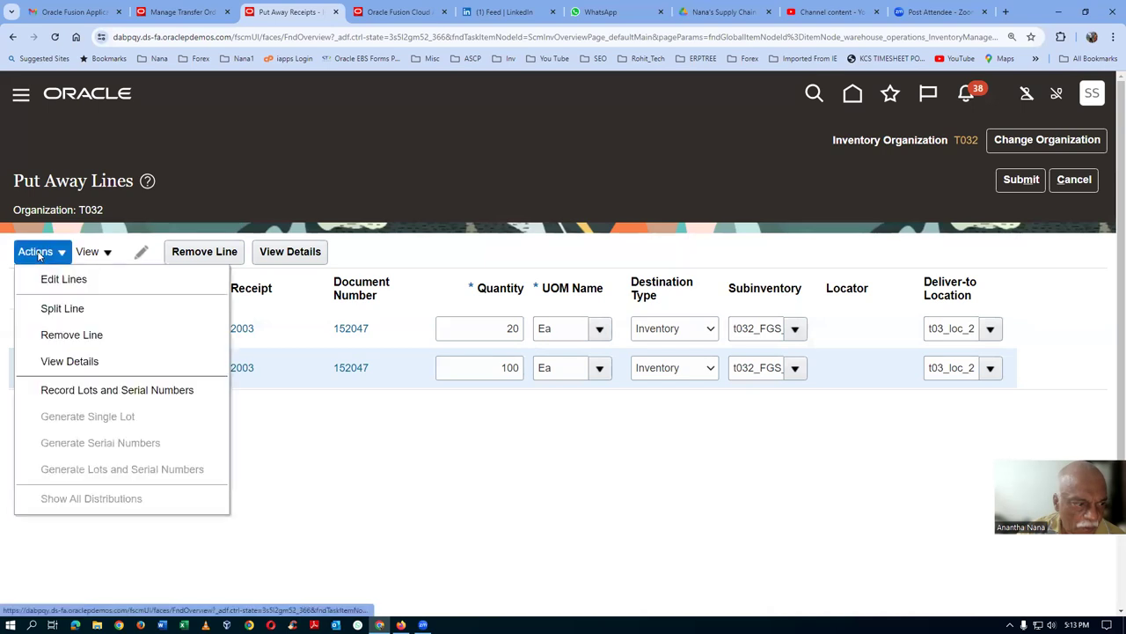
click(88, 392)
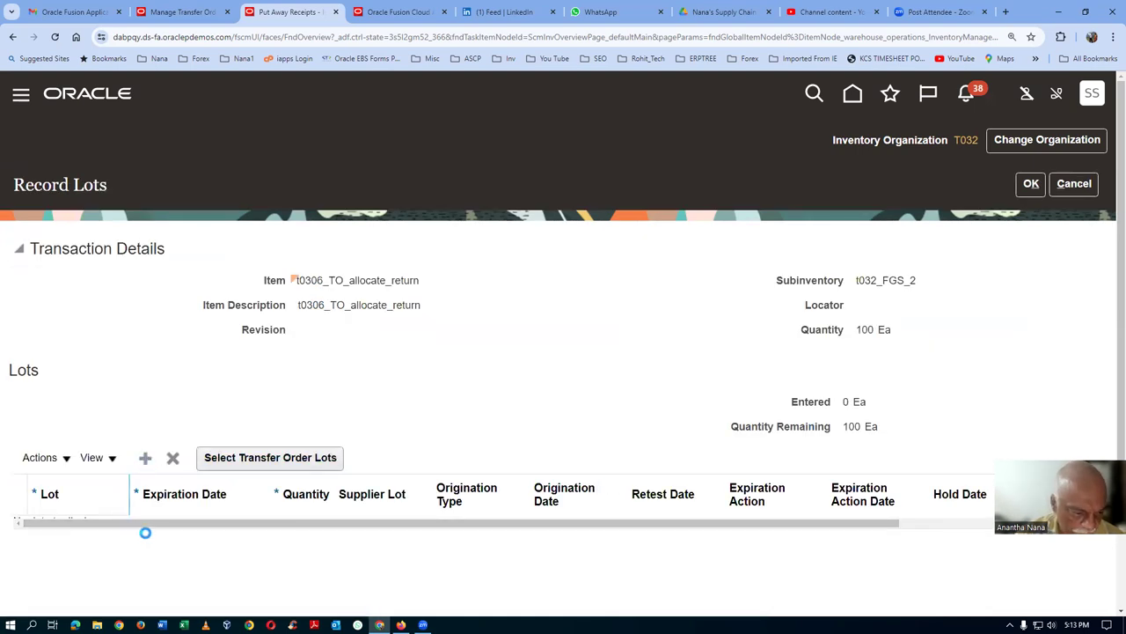
click(104, 535)
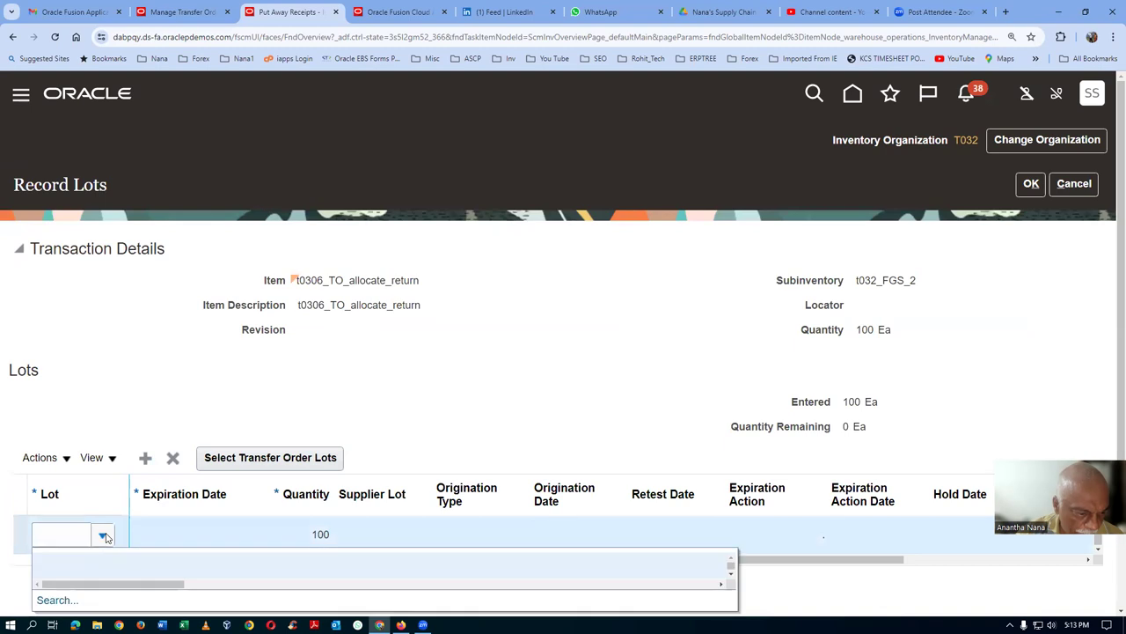
click(59, 600)
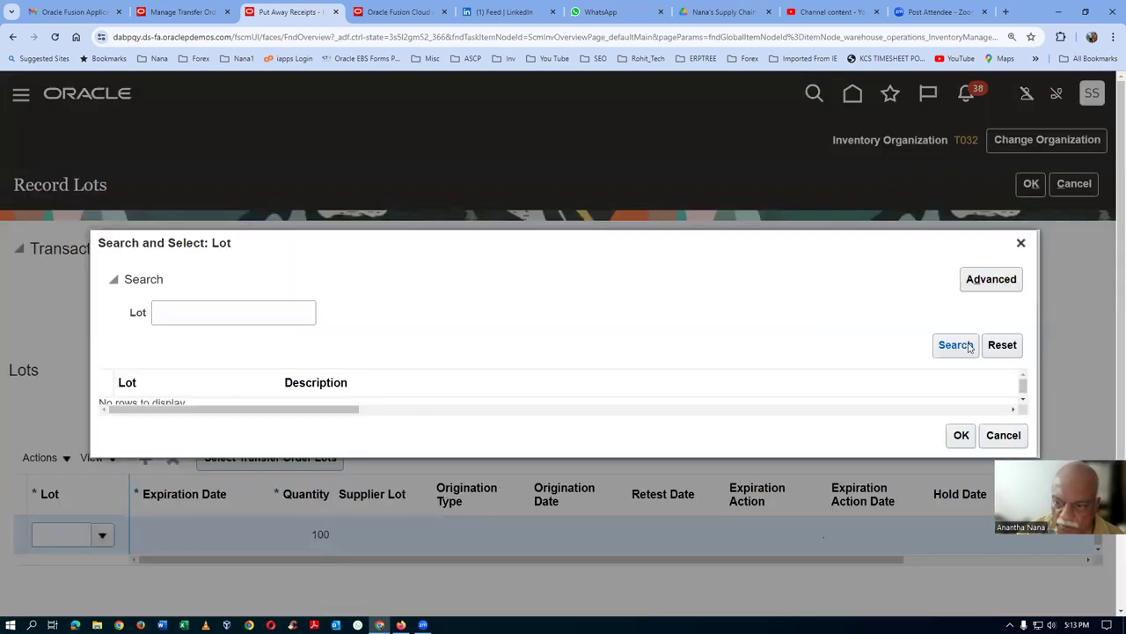
click(961, 342)
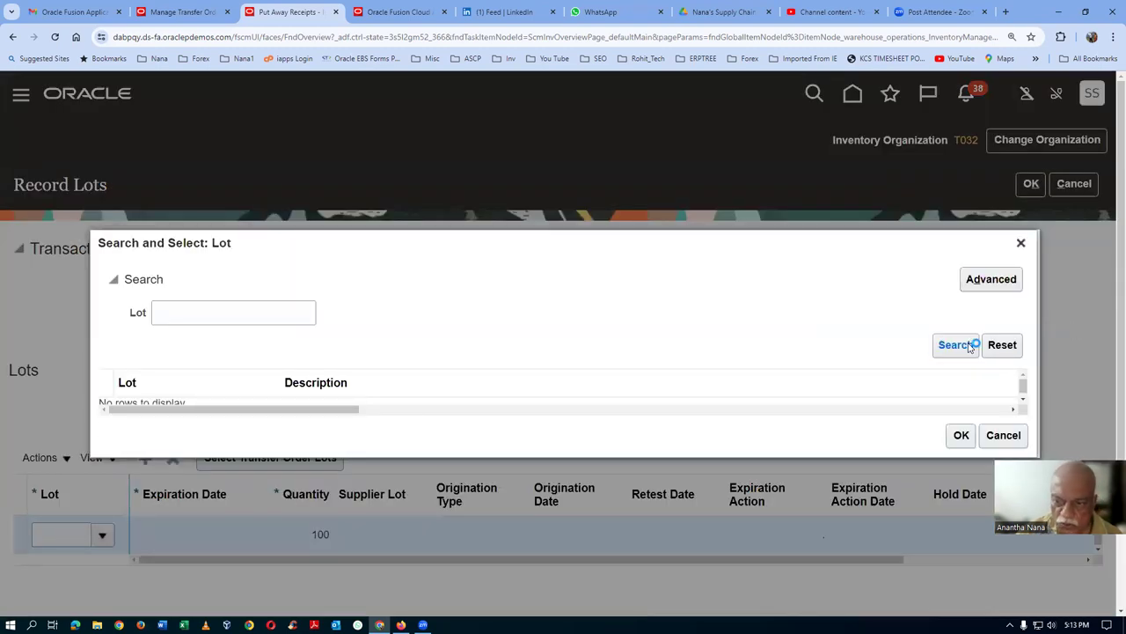
click(289, 403)
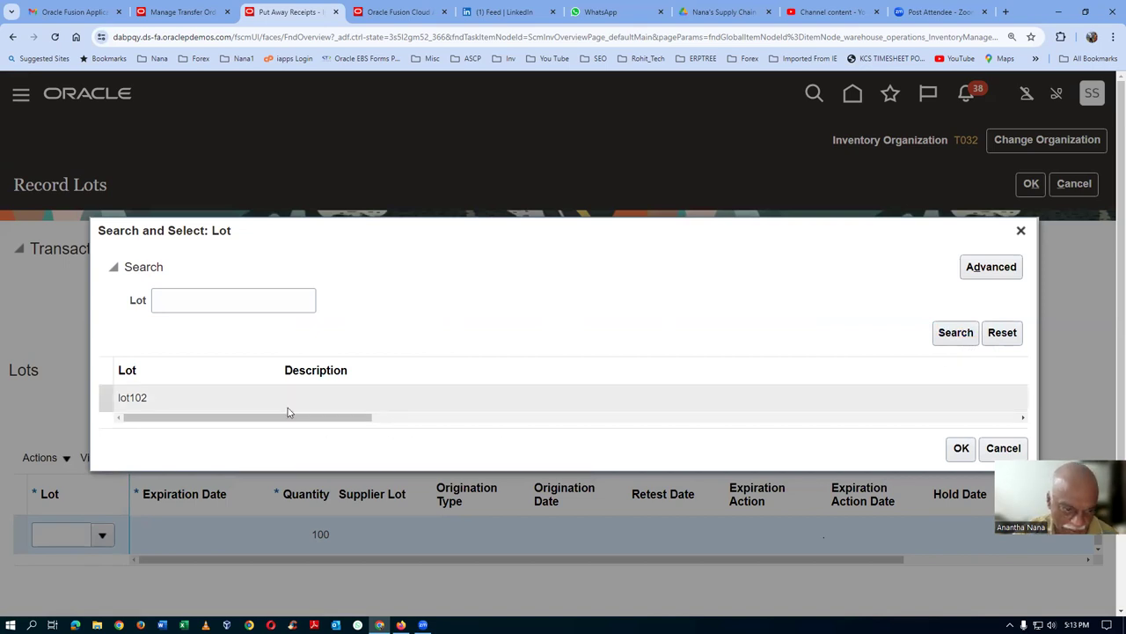
click(960, 448)
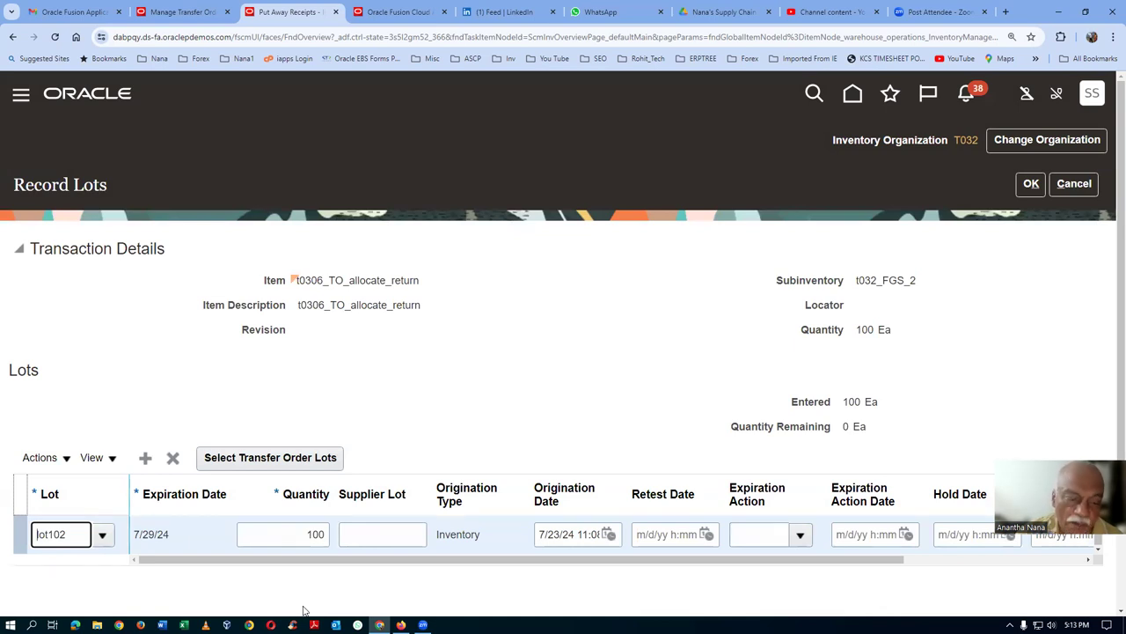
click(1030, 183)
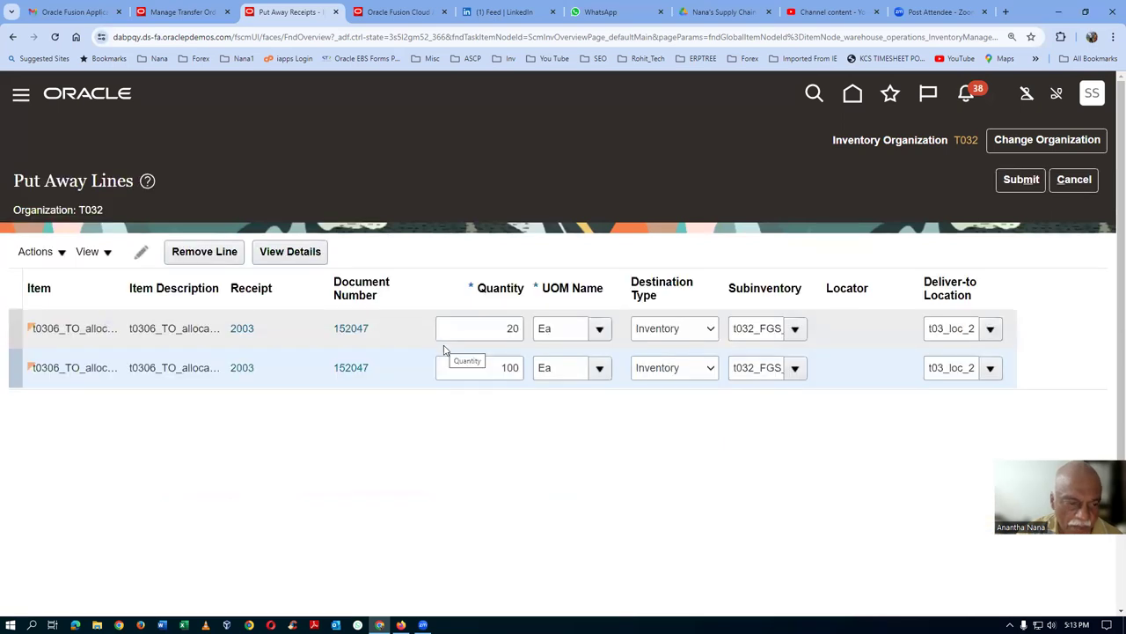
- Record lot101 with quantity 20 for the 20 Ea put away line, picking the lot through the lot search
click(11, 329)
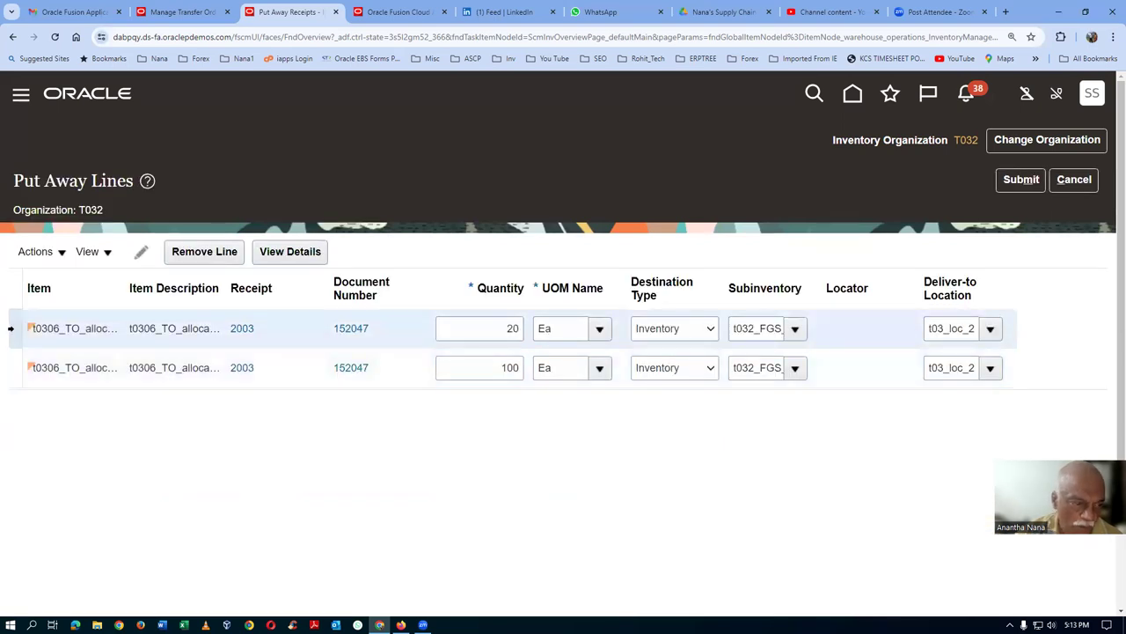
click(43, 253)
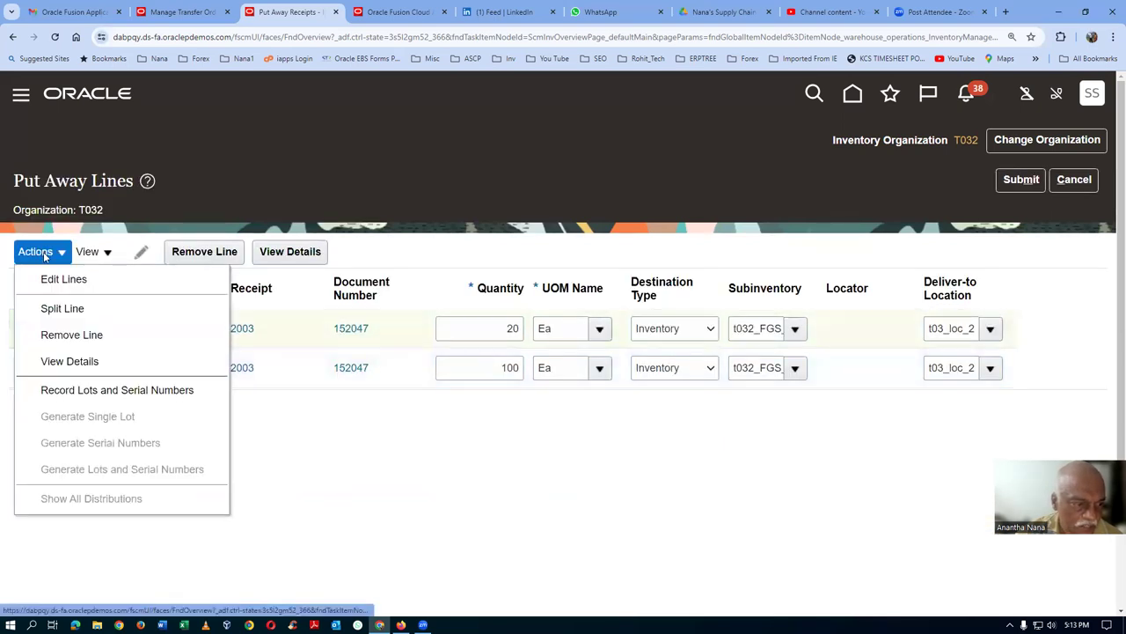
click(103, 390)
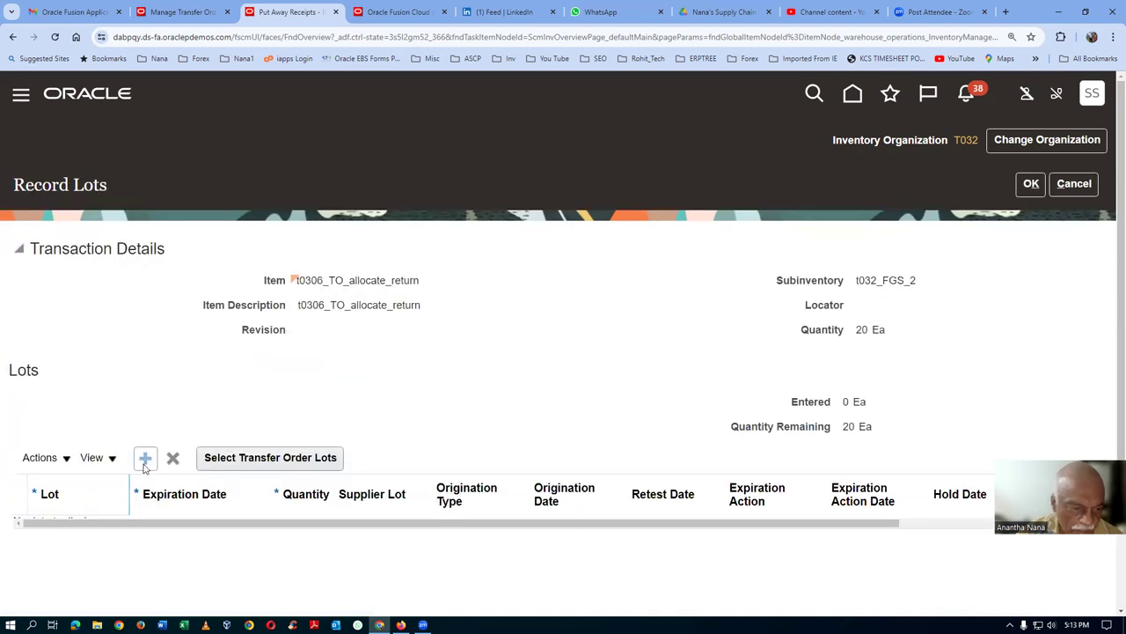
click(146, 459)
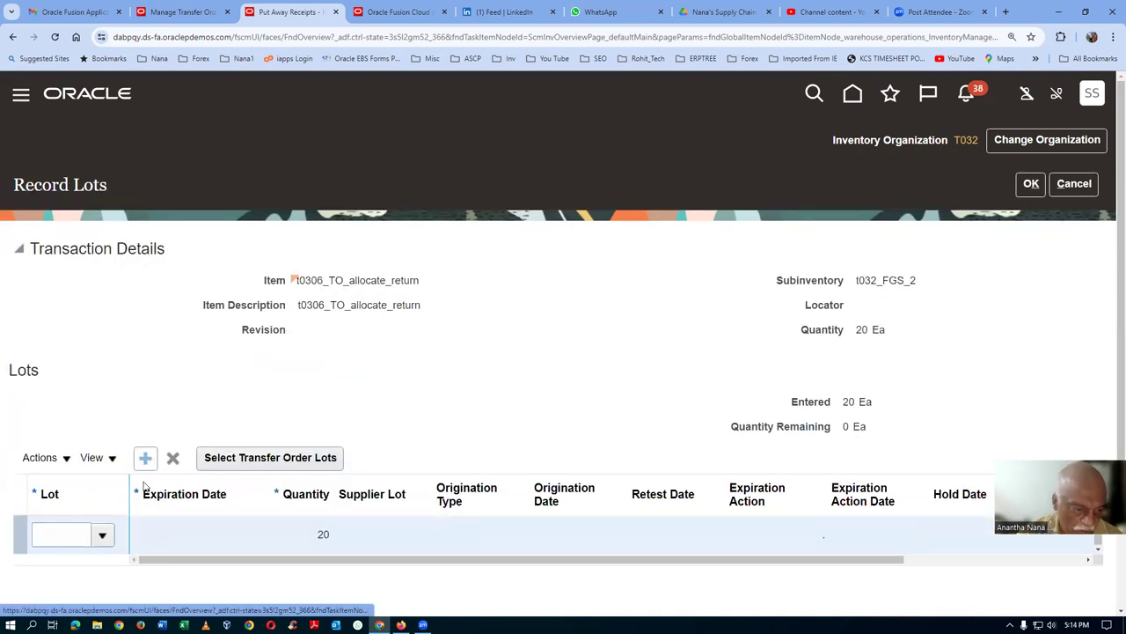
click(102, 537)
click(57, 599)
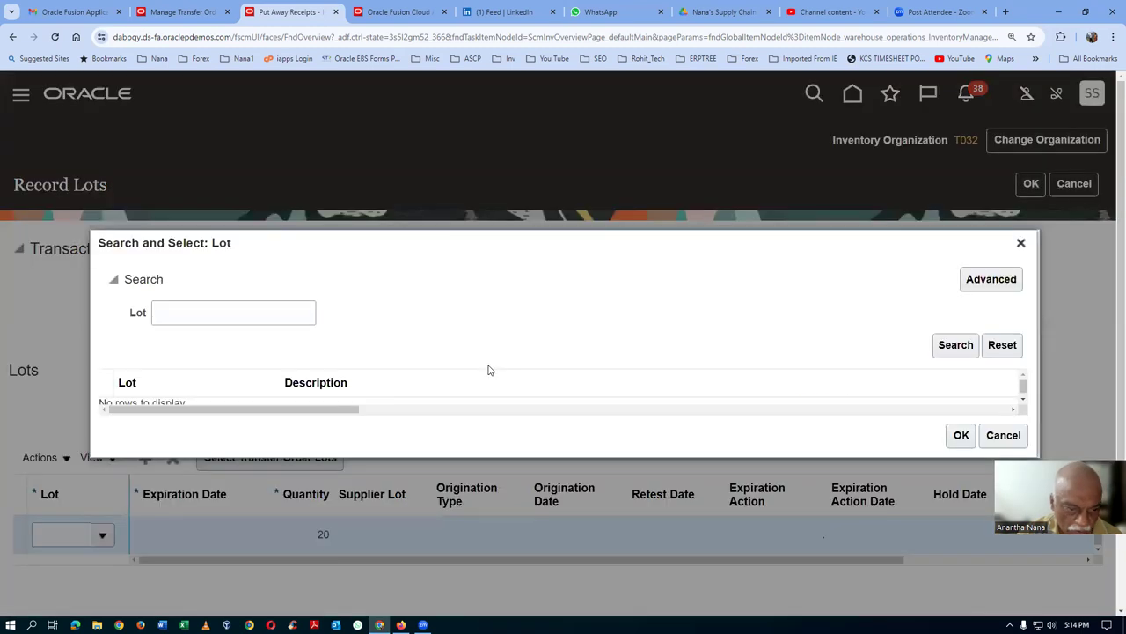
click(956, 344)
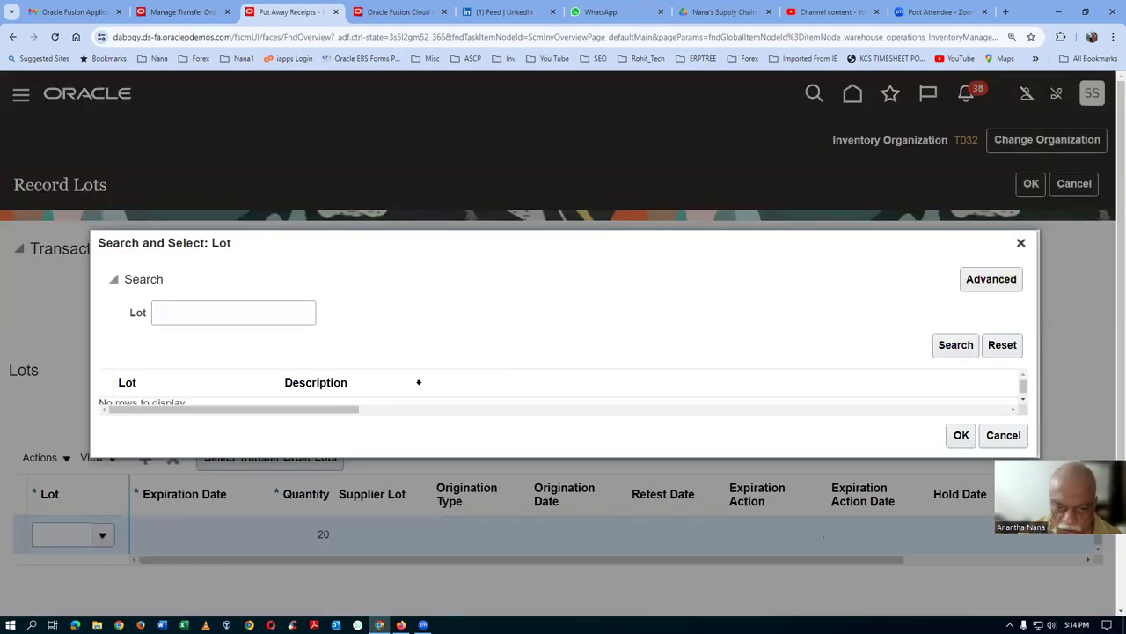
click(961, 450)
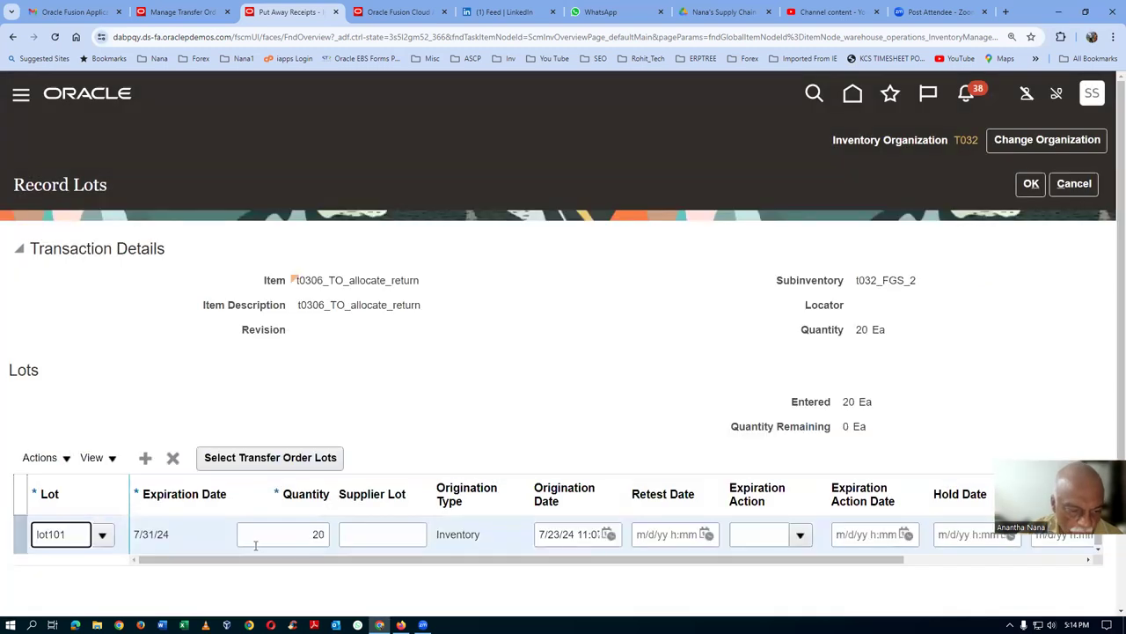
click(1026, 186)
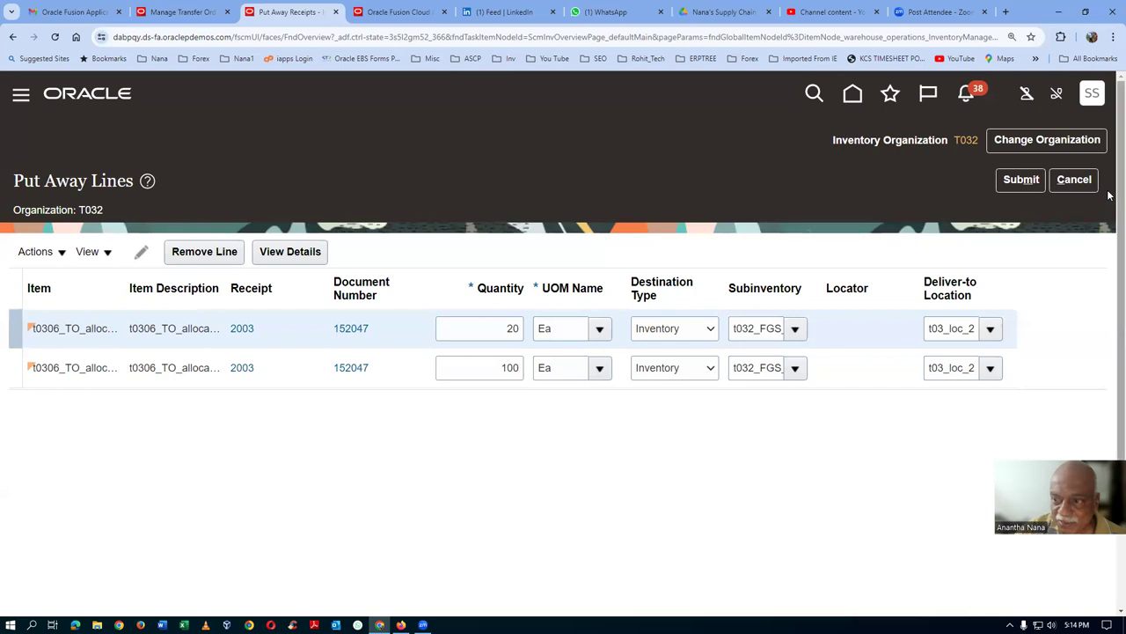
- Submit the put away of both lines, close the confirmation and leave Put Away Receipts
click(1035, 180)
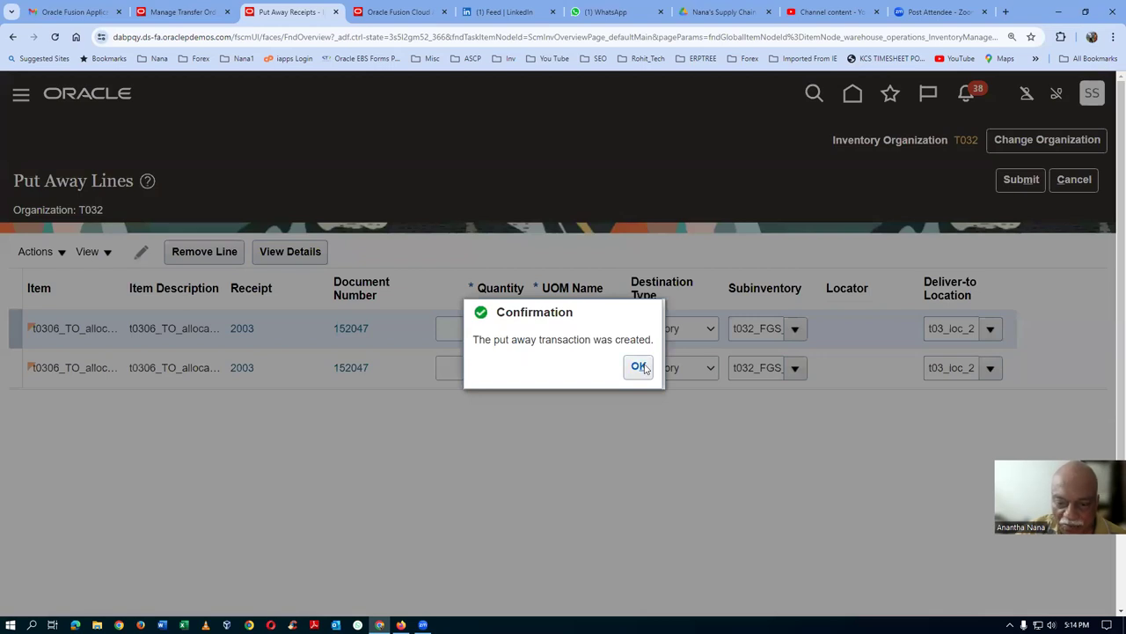
click(642, 368)
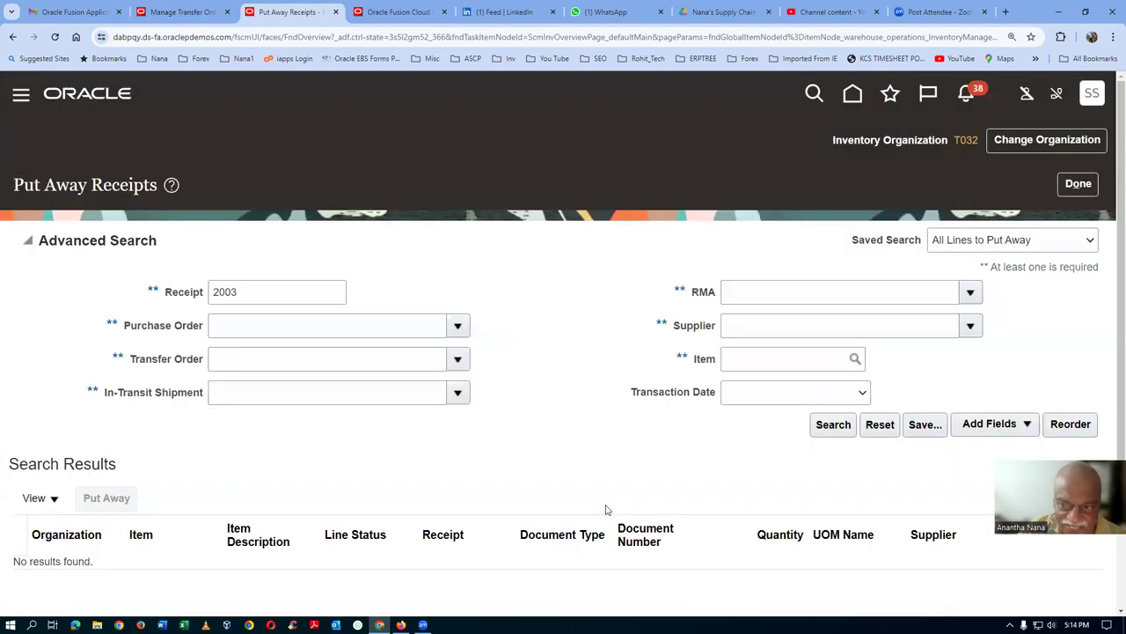
click(1078, 183)
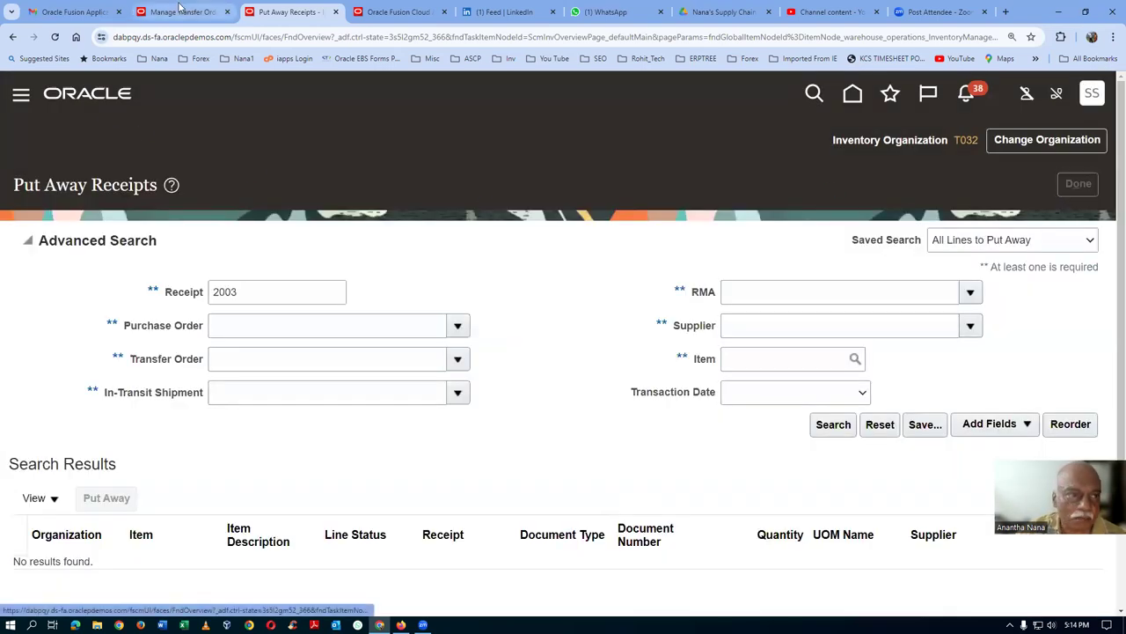
- Reopen the transfer order's shipments and receipts to check its received and delivered quantities, and return to the order
click(178, 11)
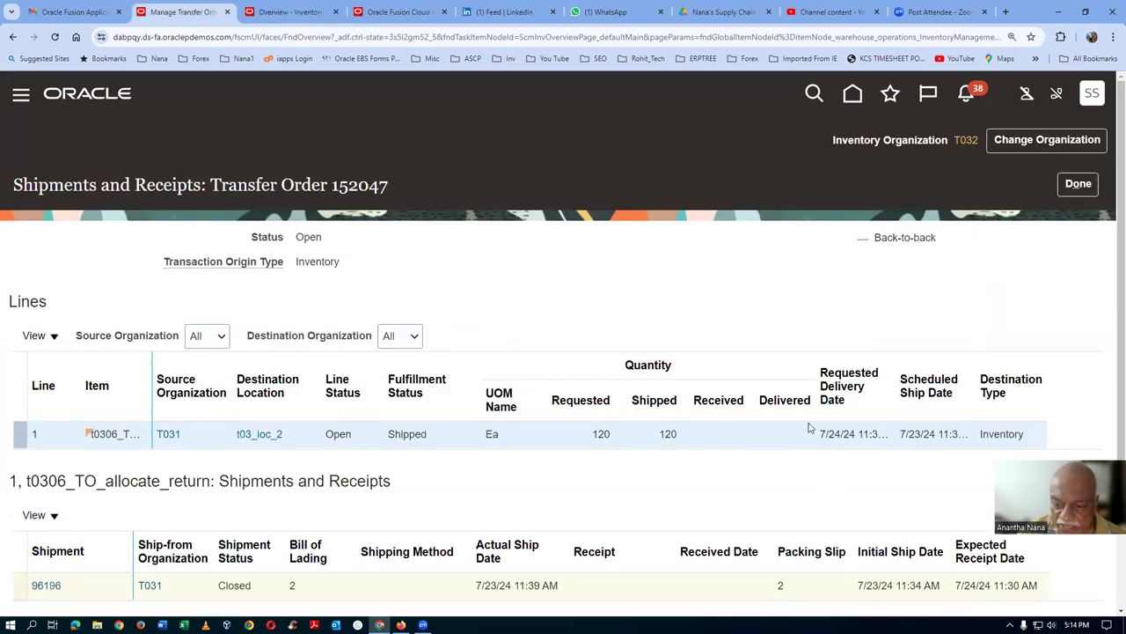
click(1078, 184)
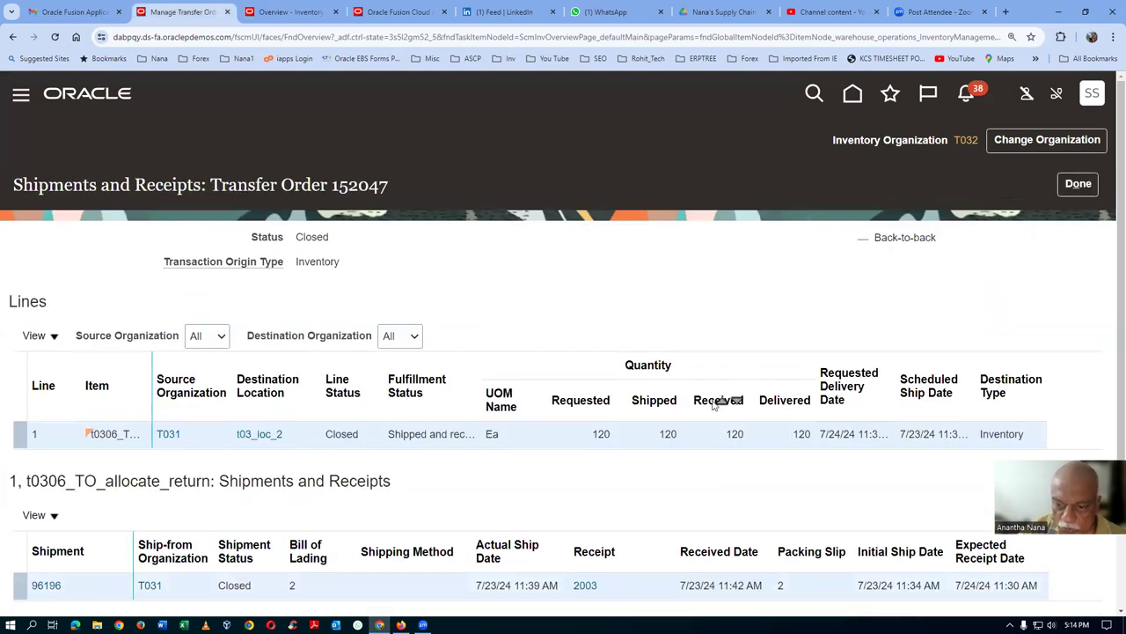
scroll(752, 422, down, 1)
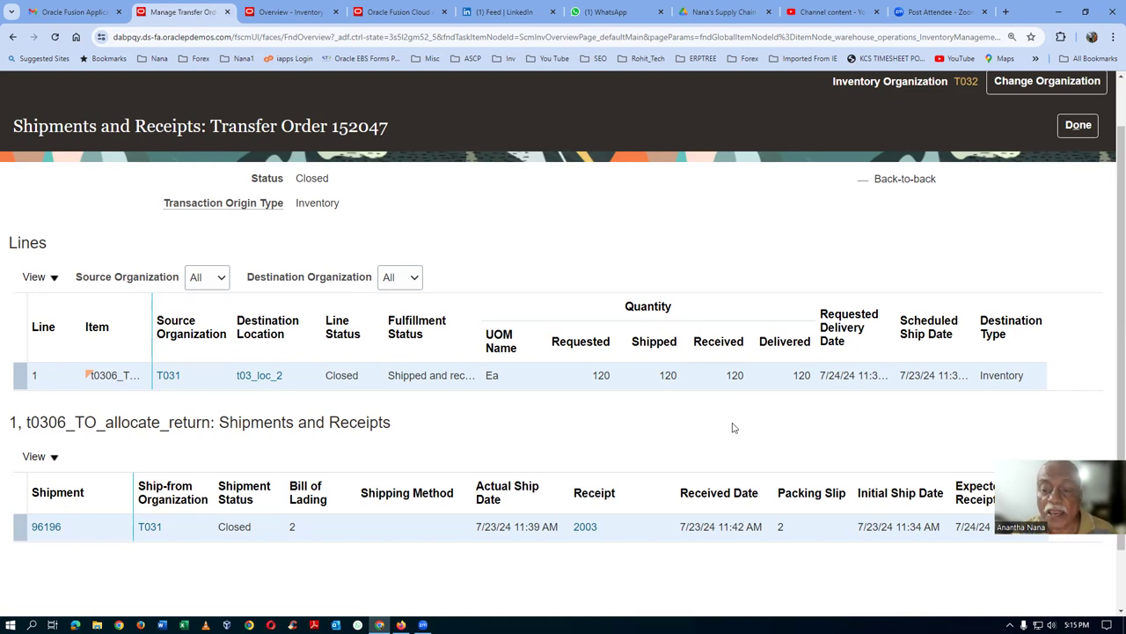
click(1078, 125)
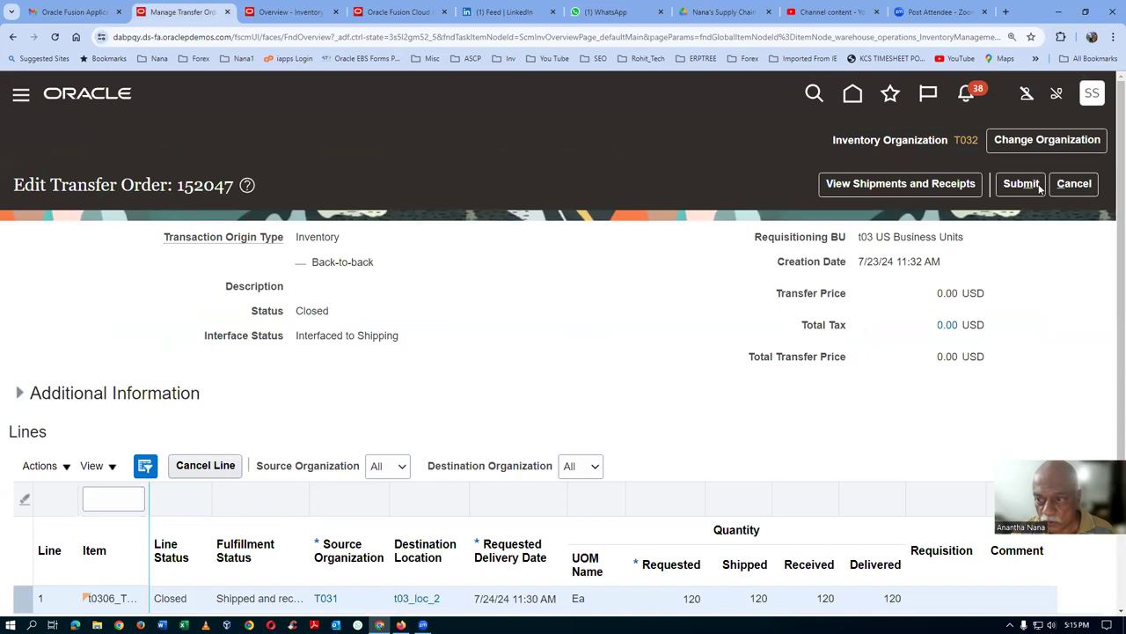
- Leave the transfer order without submitting changes, glance at the Manage Transfer Orders list and return to the Inventory Management overview
click(1074, 183)
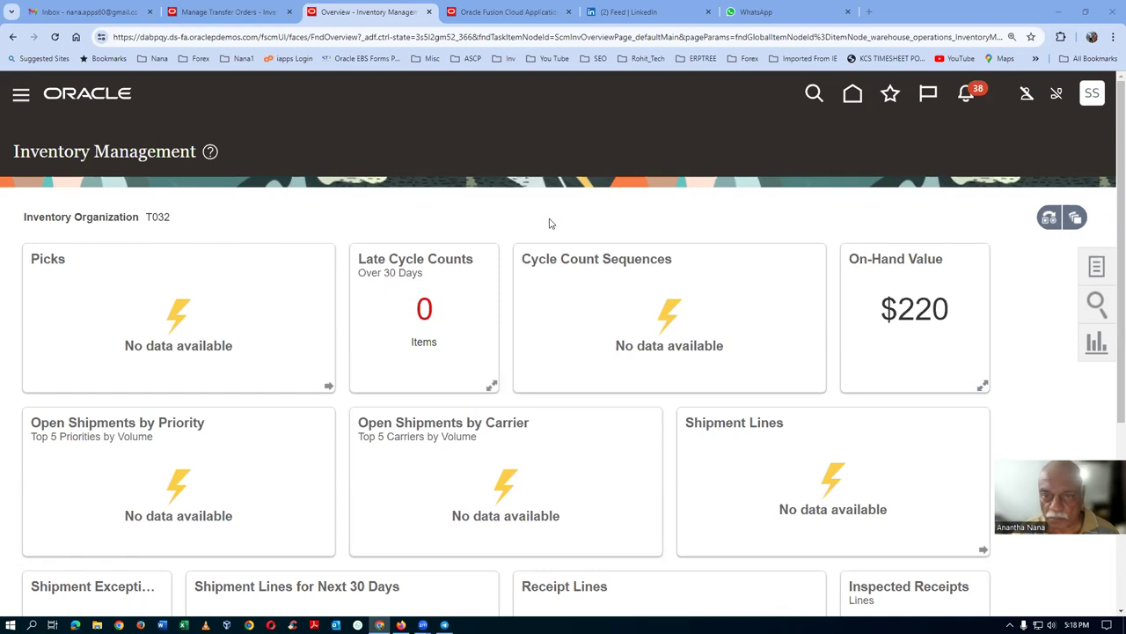
click(225, 12)
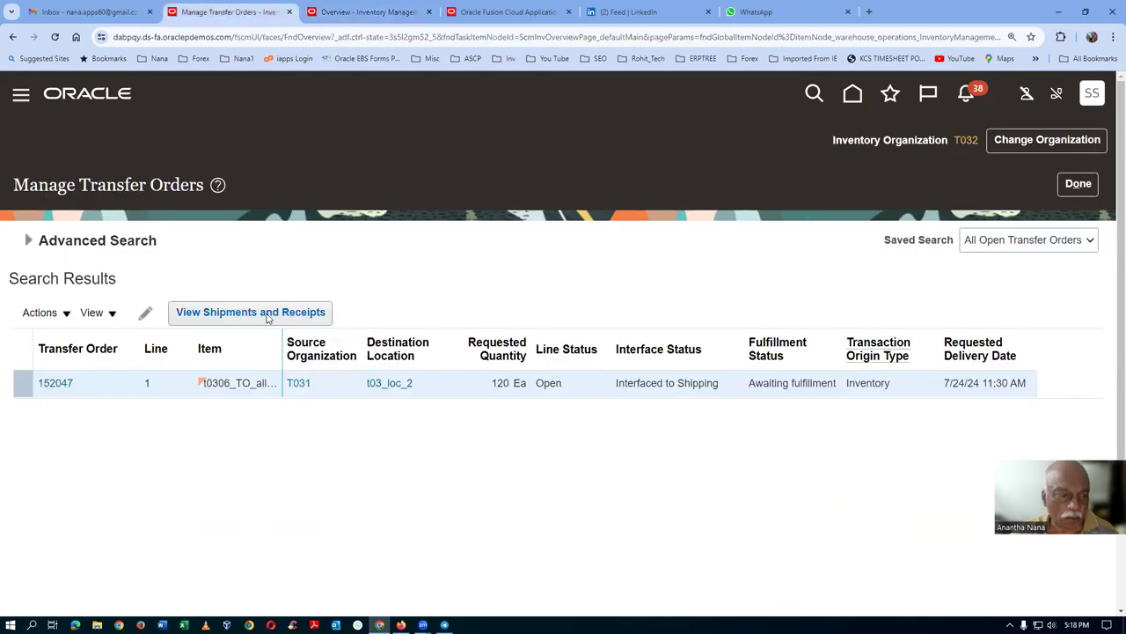
click(348, 12)
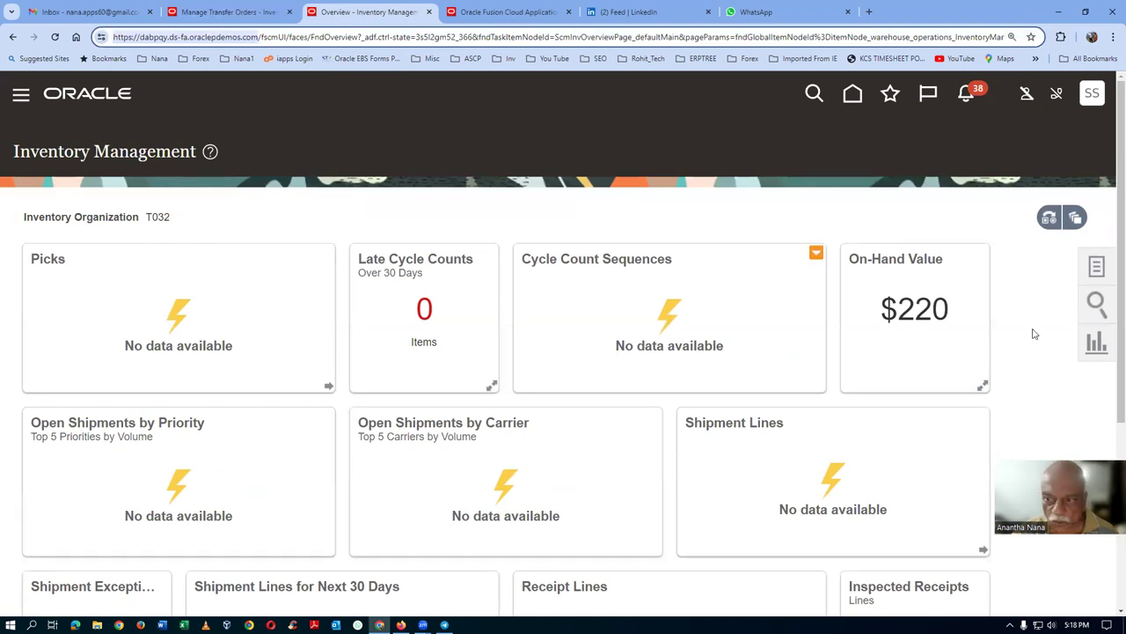
- Open Return Receipts for organization T032 and look up the transfer order number in the Manage Transfer Orders list
click(1097, 265)
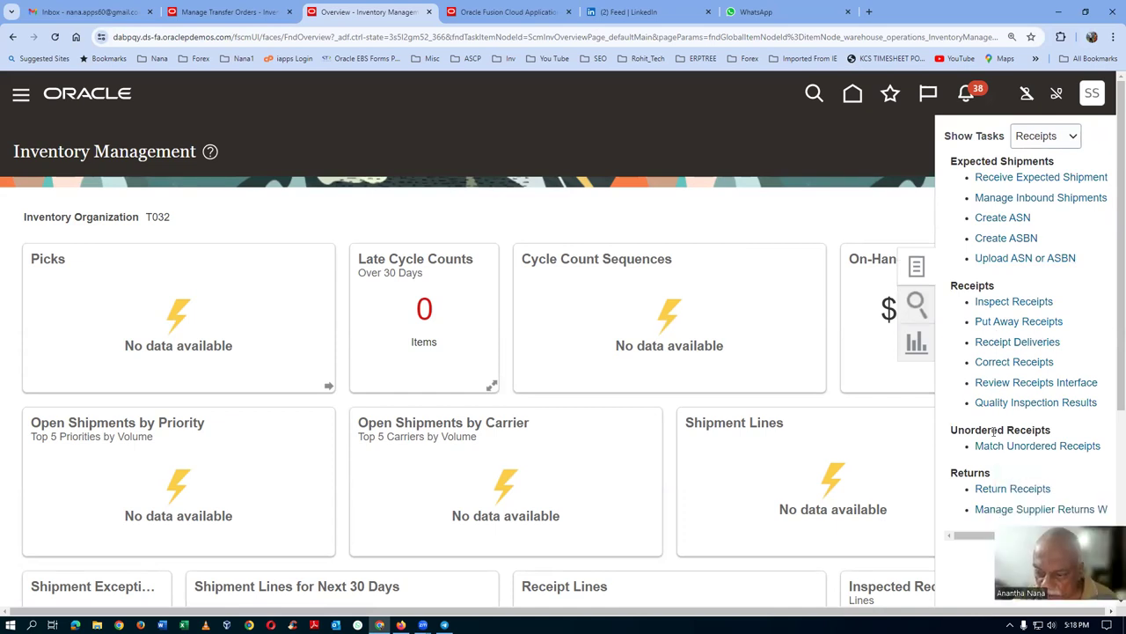
click(1000, 498)
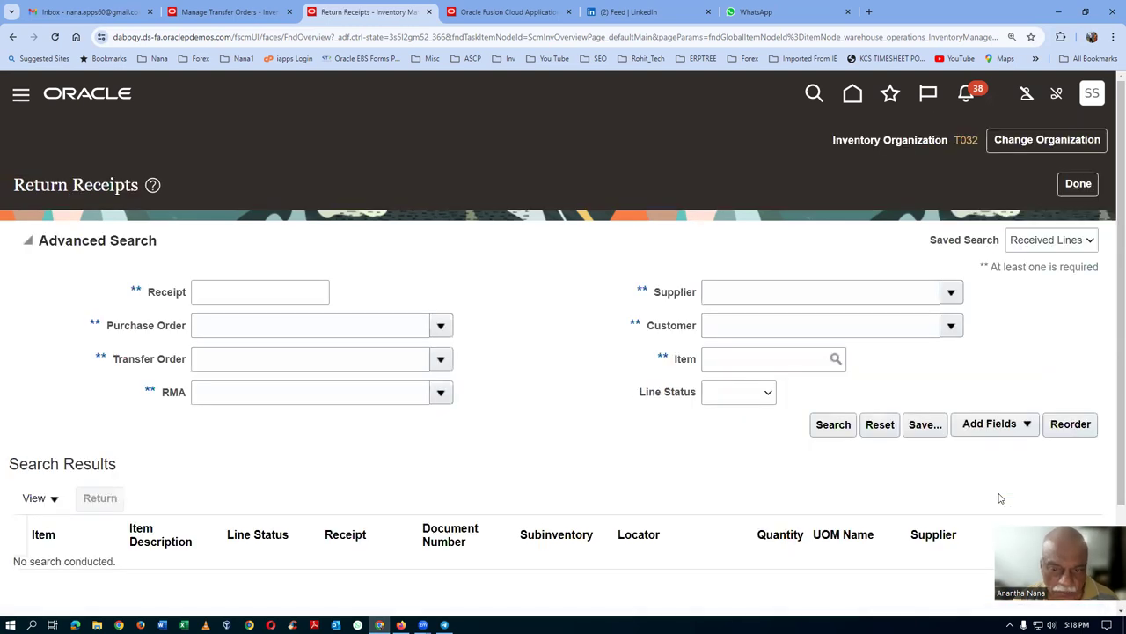
click(234, 364)
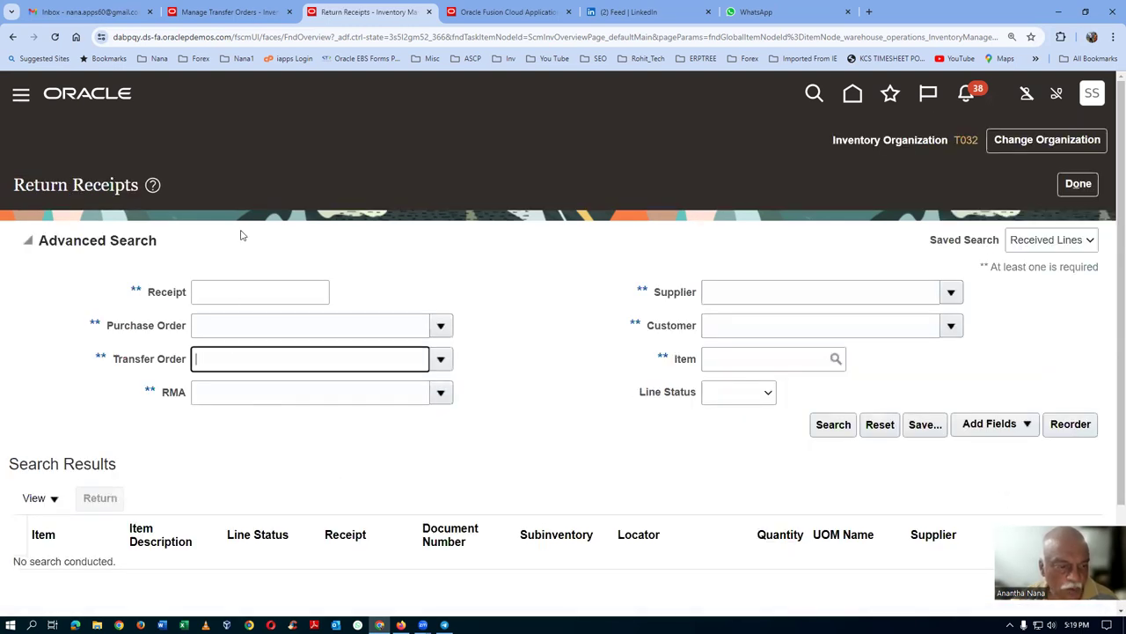
click(209, 16)
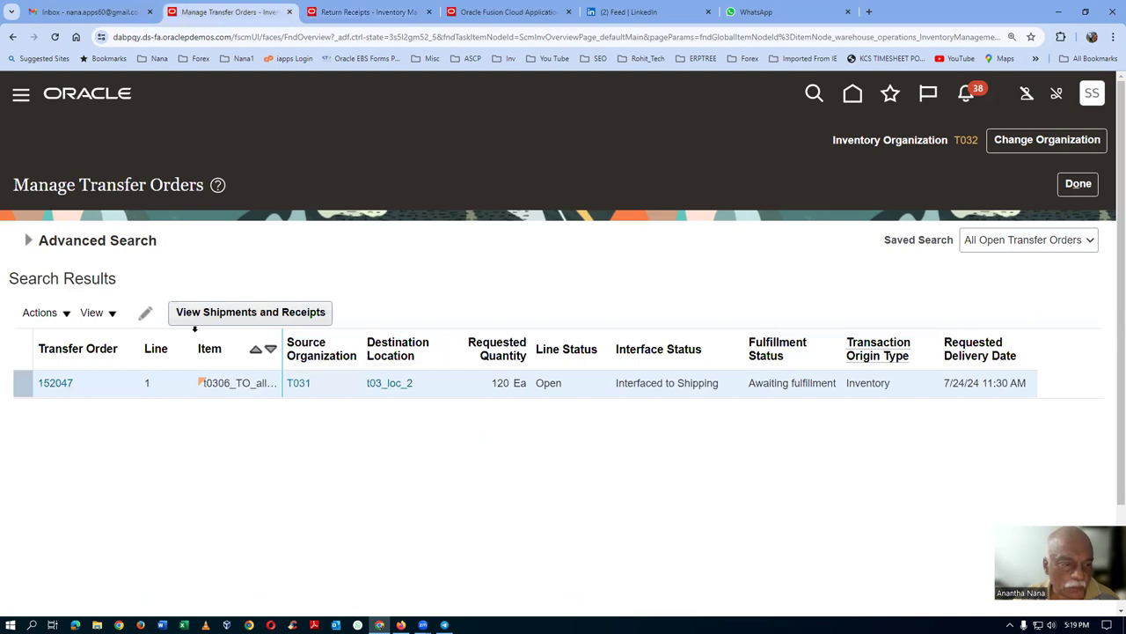
click(361, 12)
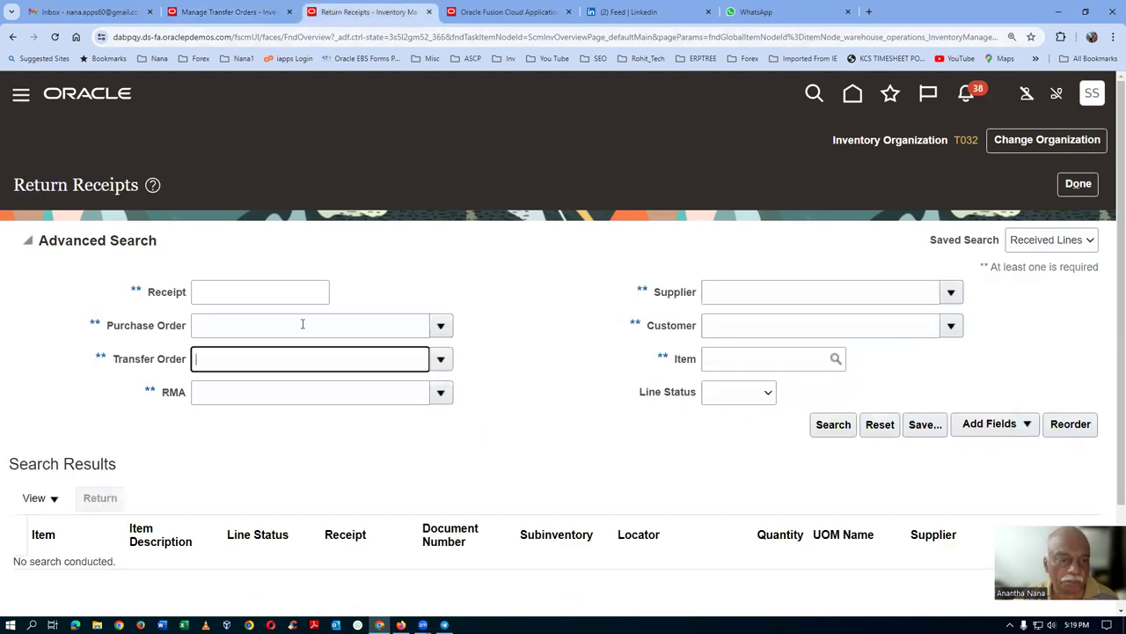
- Find the transfer order through the lookup search, list its received lines and select the 100 Ea line
text(152)
key(Tab)
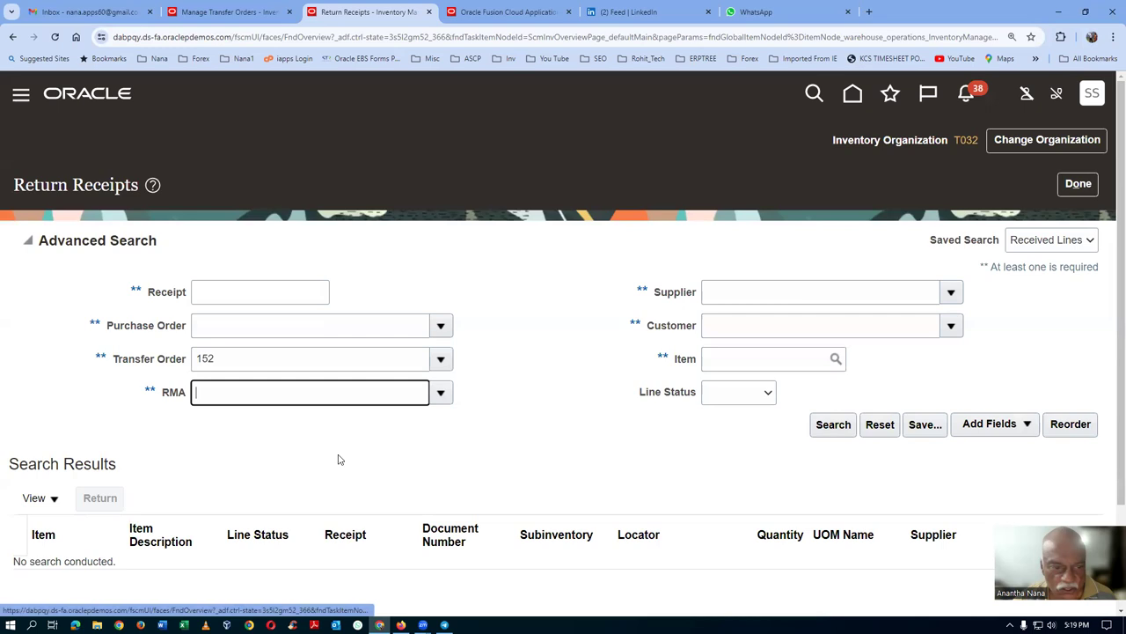
click(442, 360)
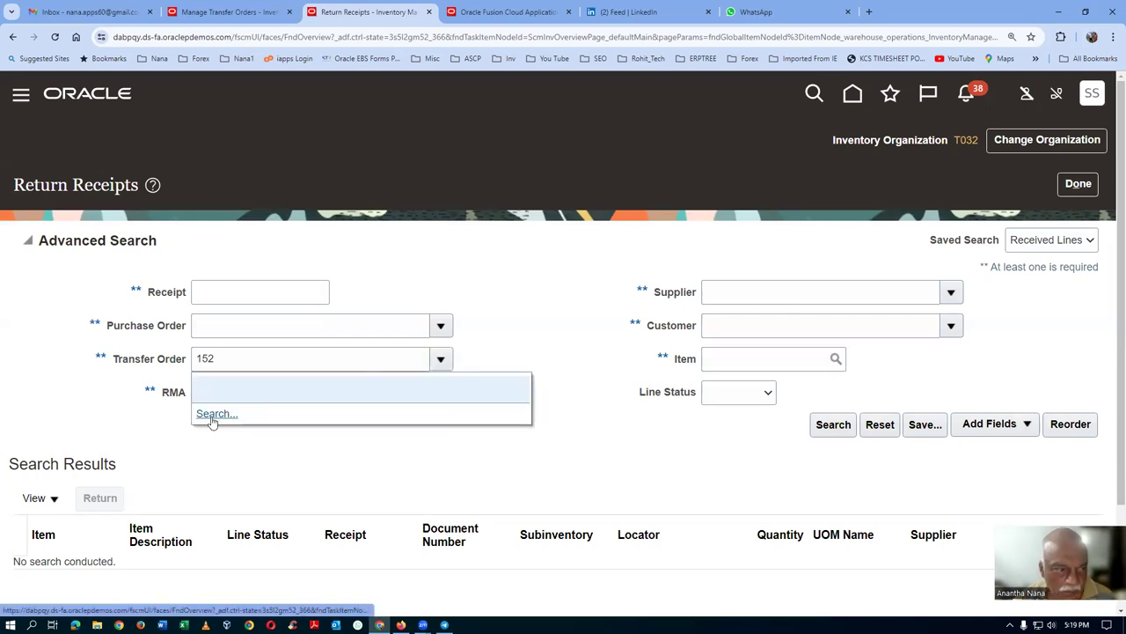
click(212, 418)
click(704, 355)
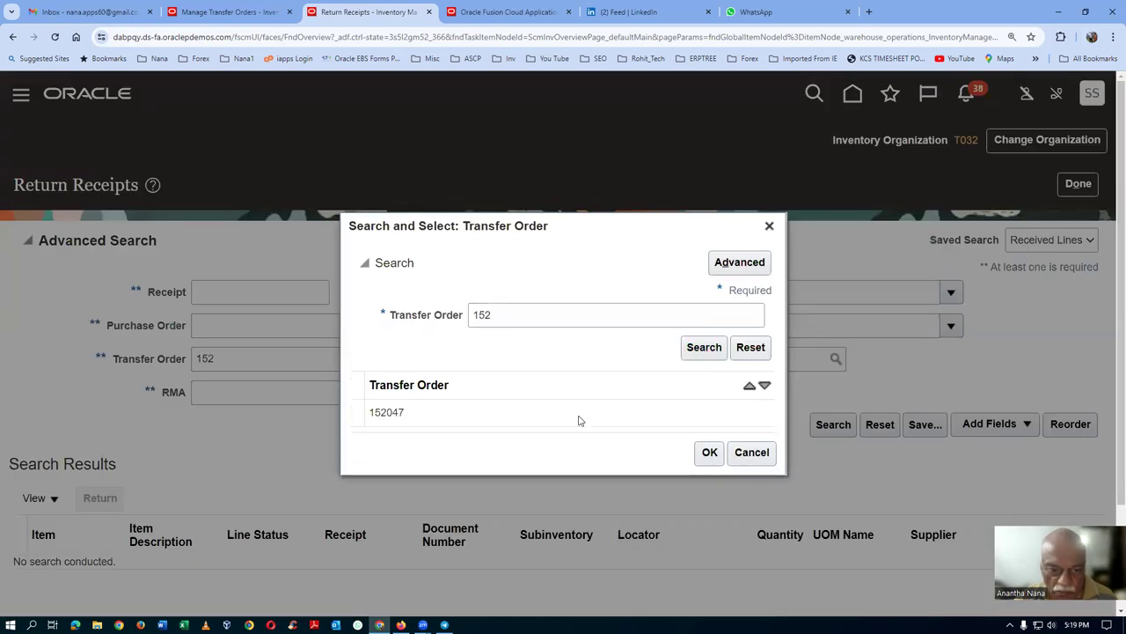
click(467, 416)
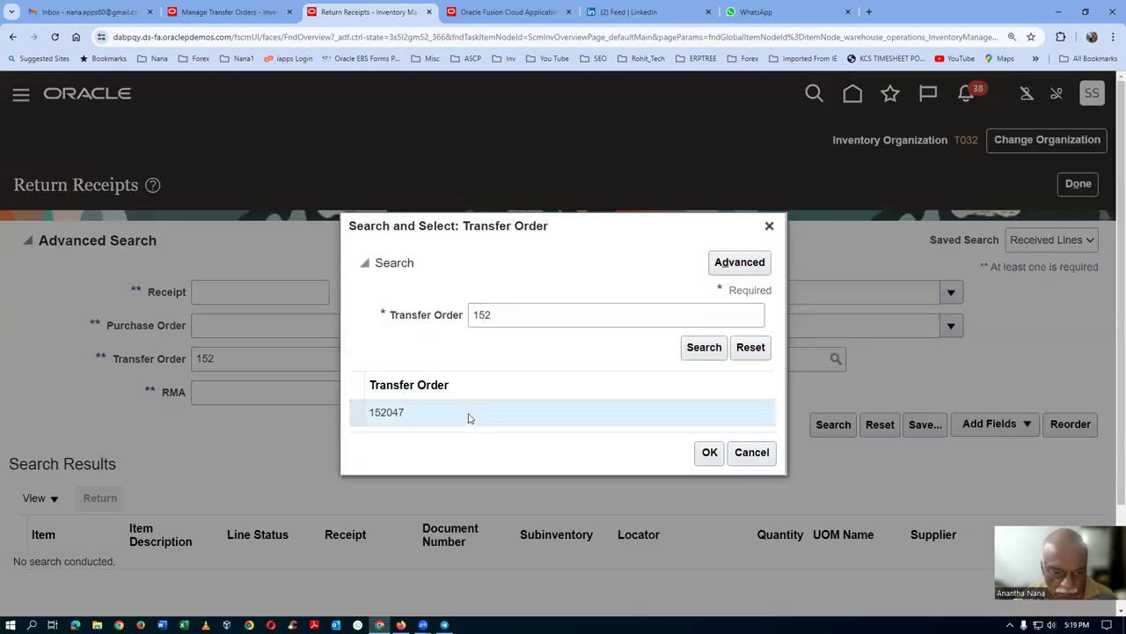
click(710, 453)
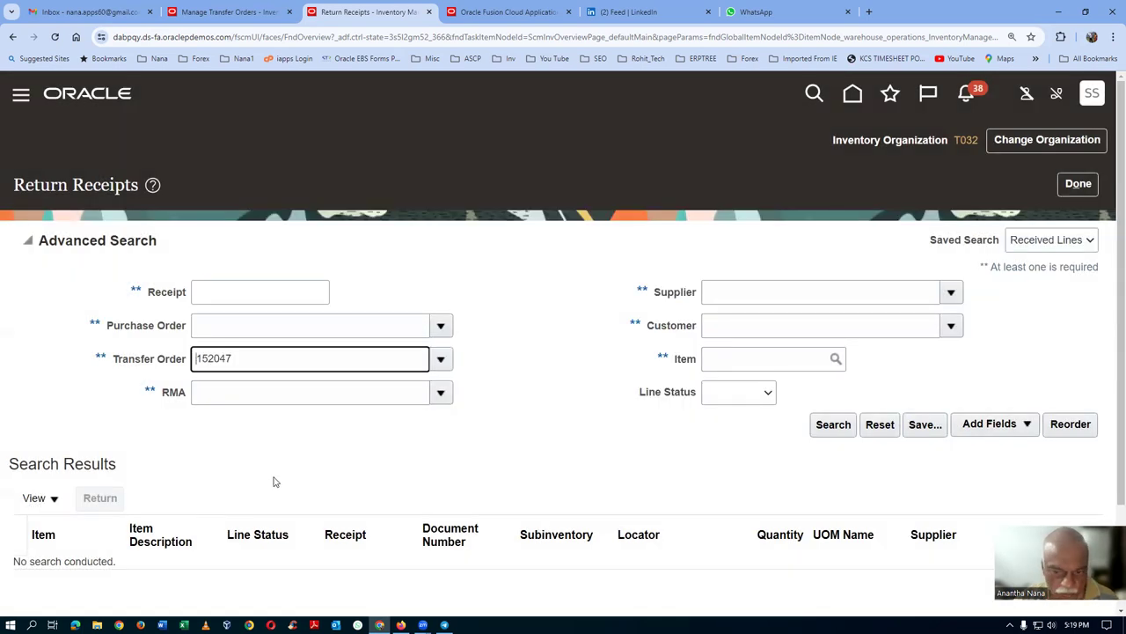
click(840, 430)
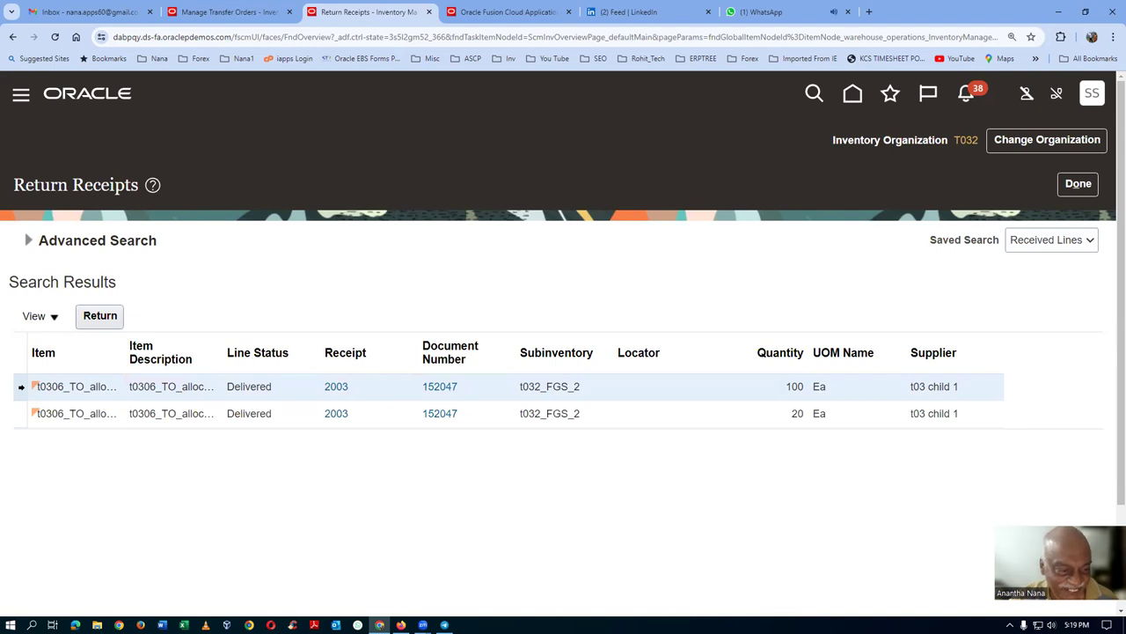
click(21, 387)
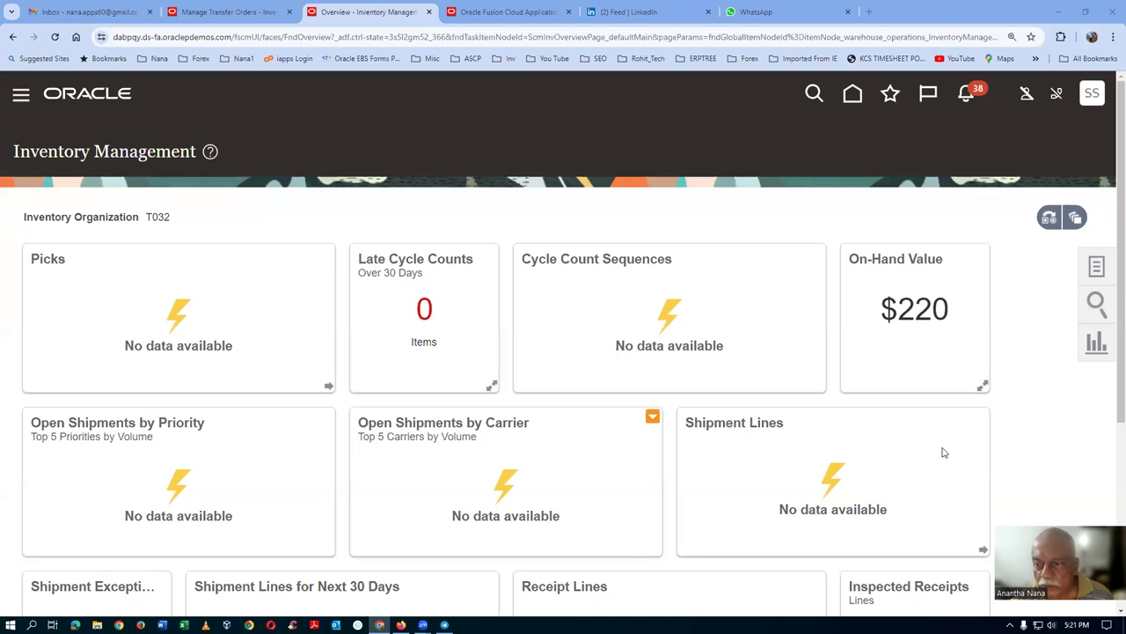
- Reopen Return Receipts and enter the leading digits of the transfer order number as the search criterion
click(1079, 274)
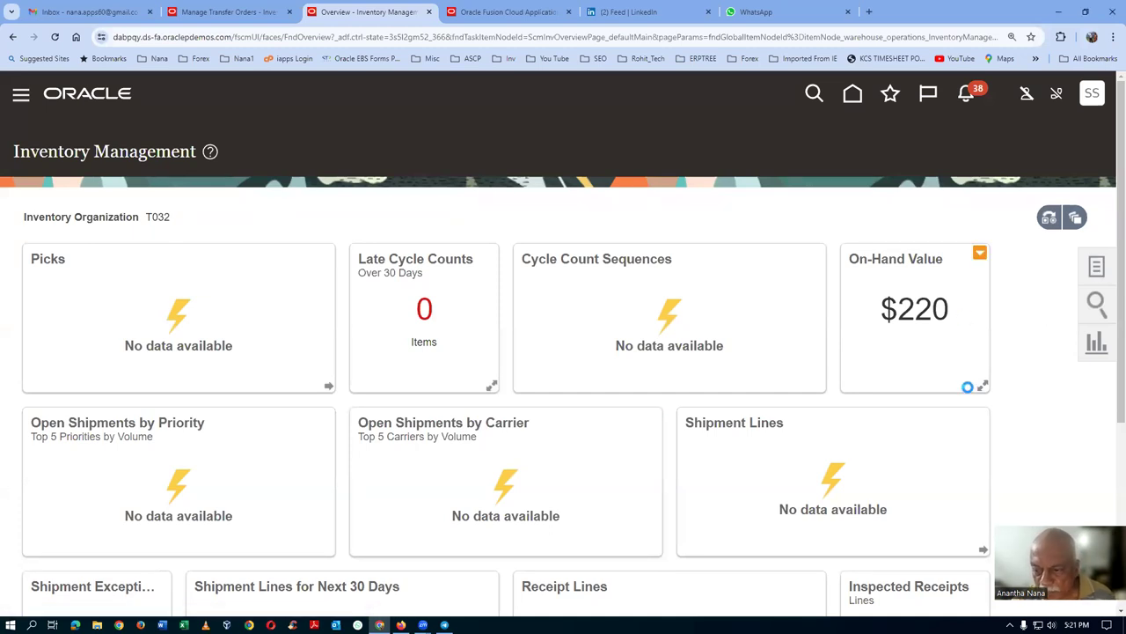
scroll(973, 400, down, 1)
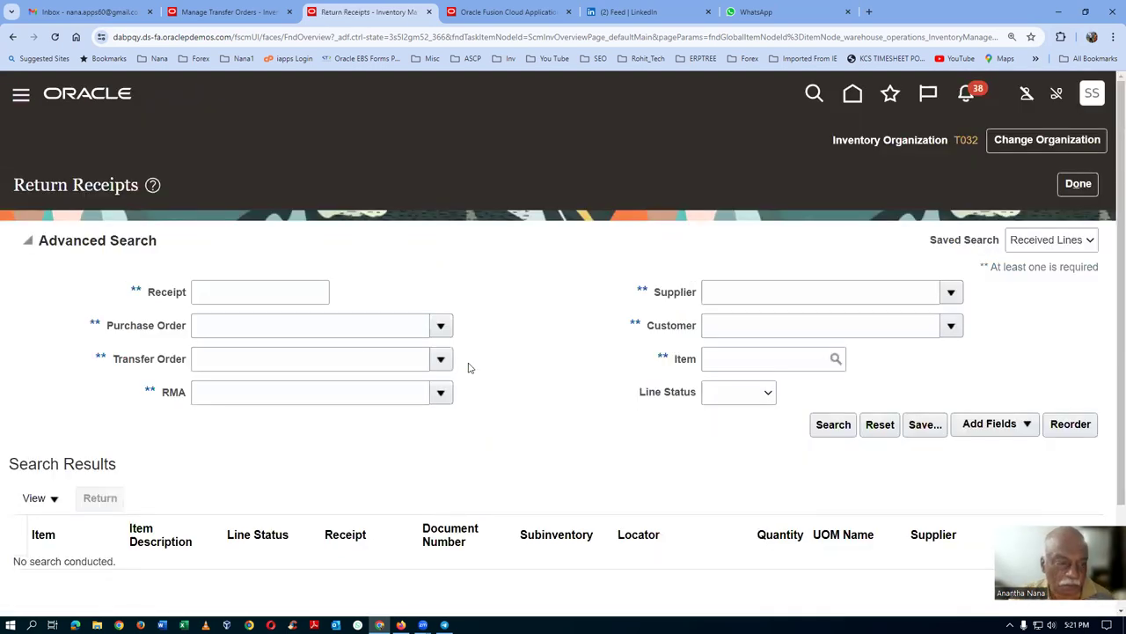
click(262, 361)
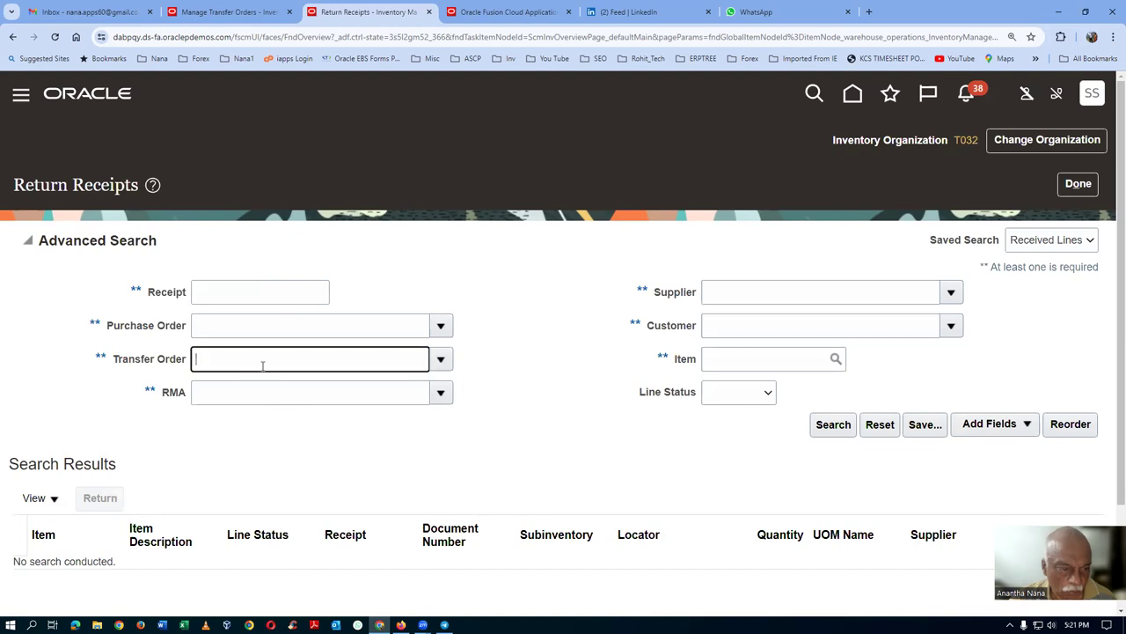
key(Tab)
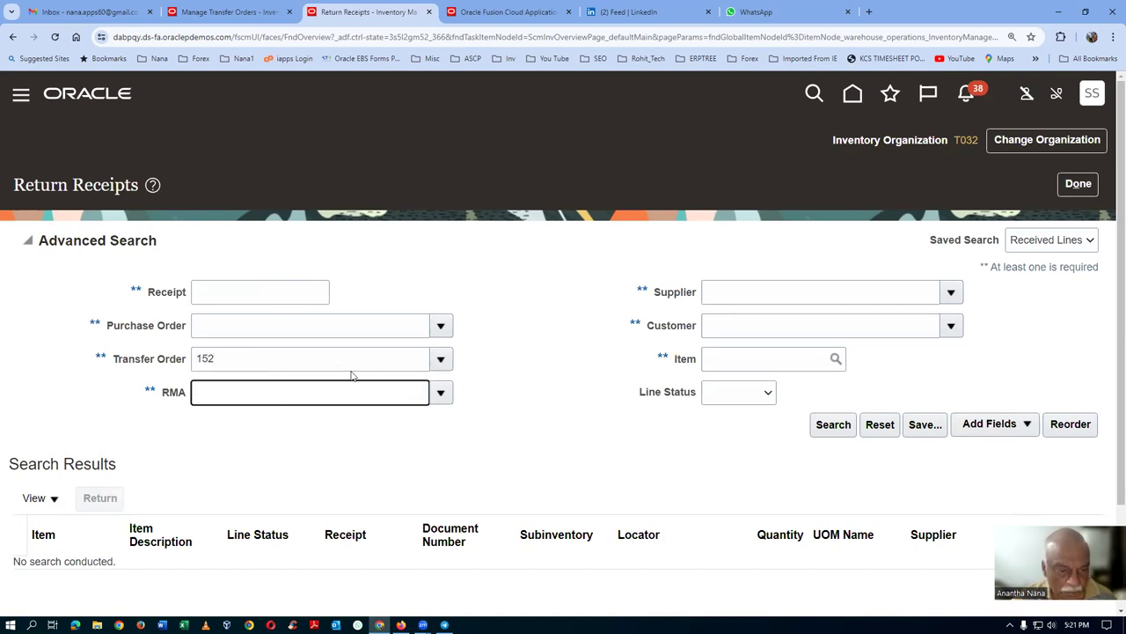
click(439, 359)
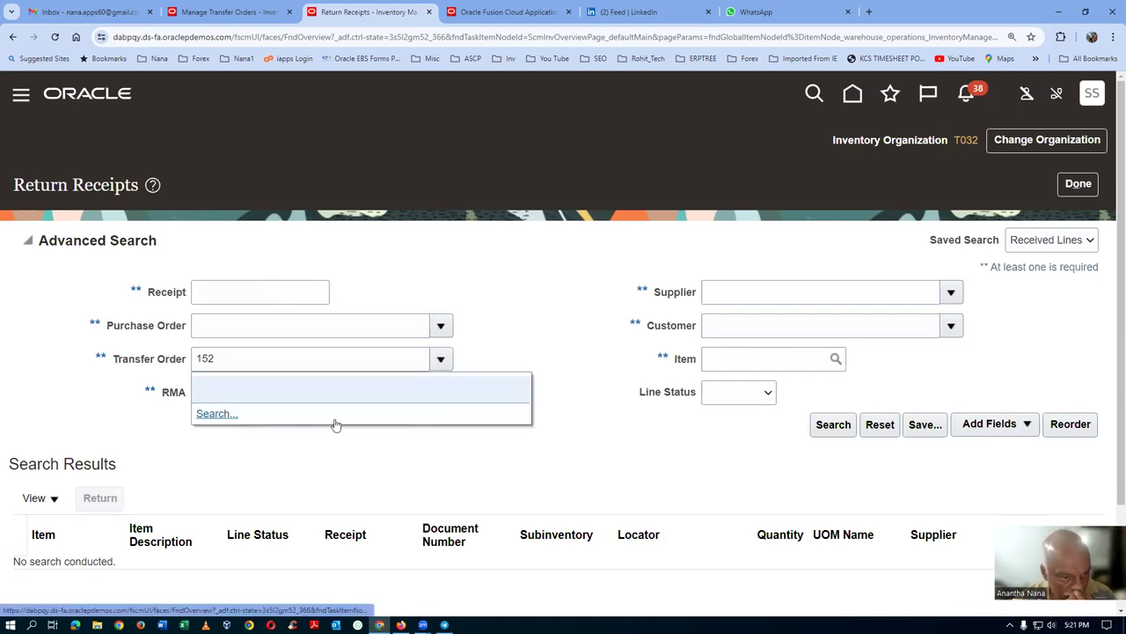
click(211, 414)
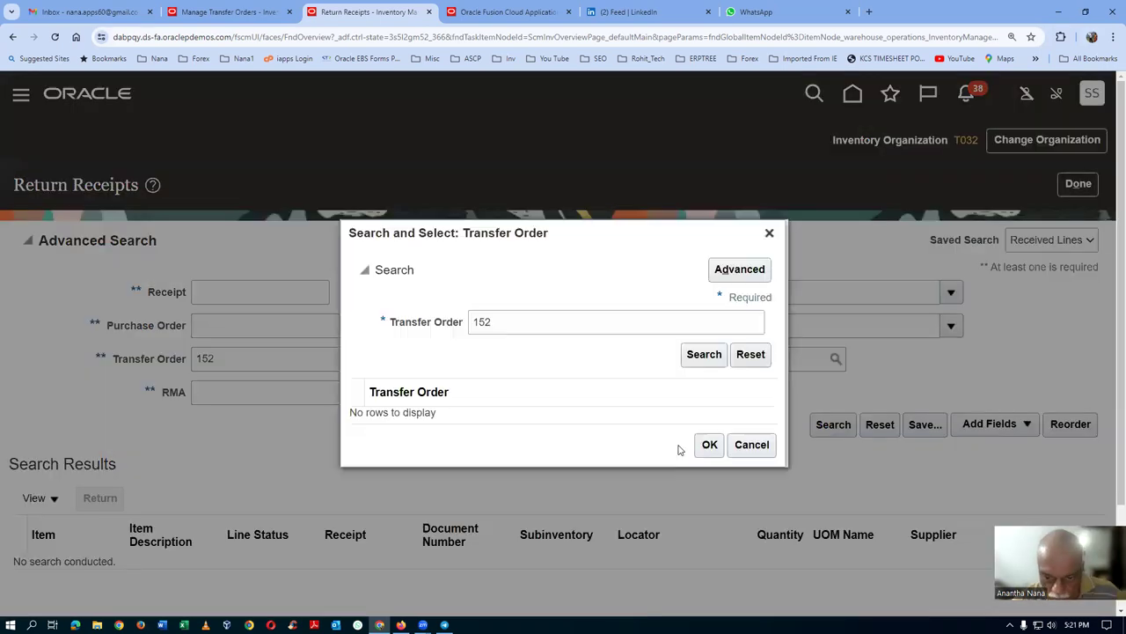
click(707, 445)
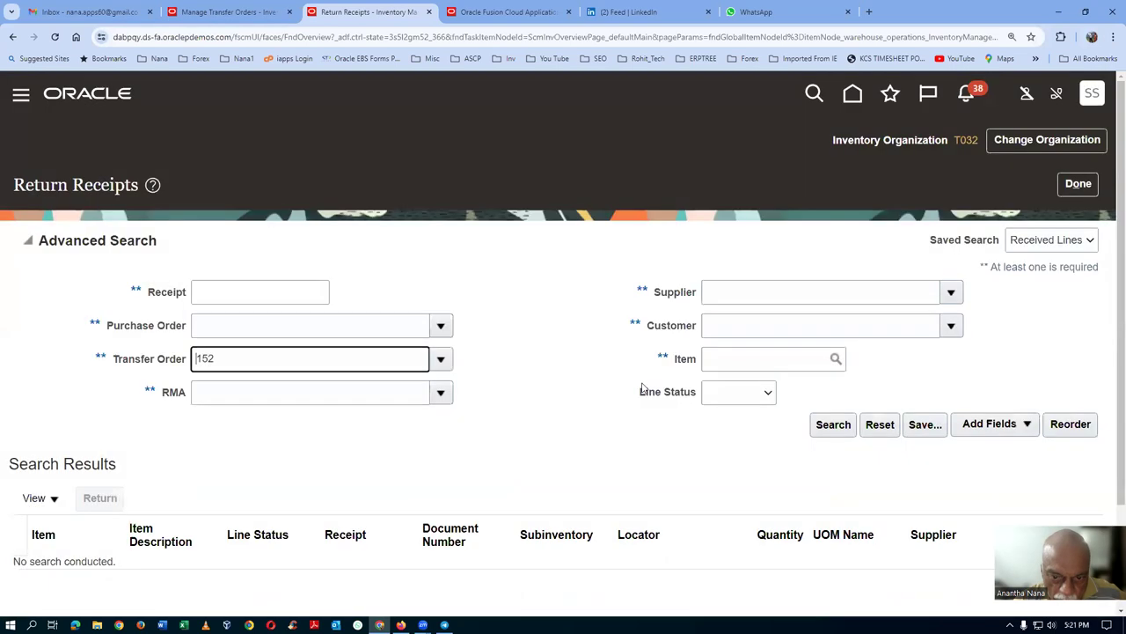
- Pick the full transfer order number through the lookup search and search for its received lines
click(439, 361)
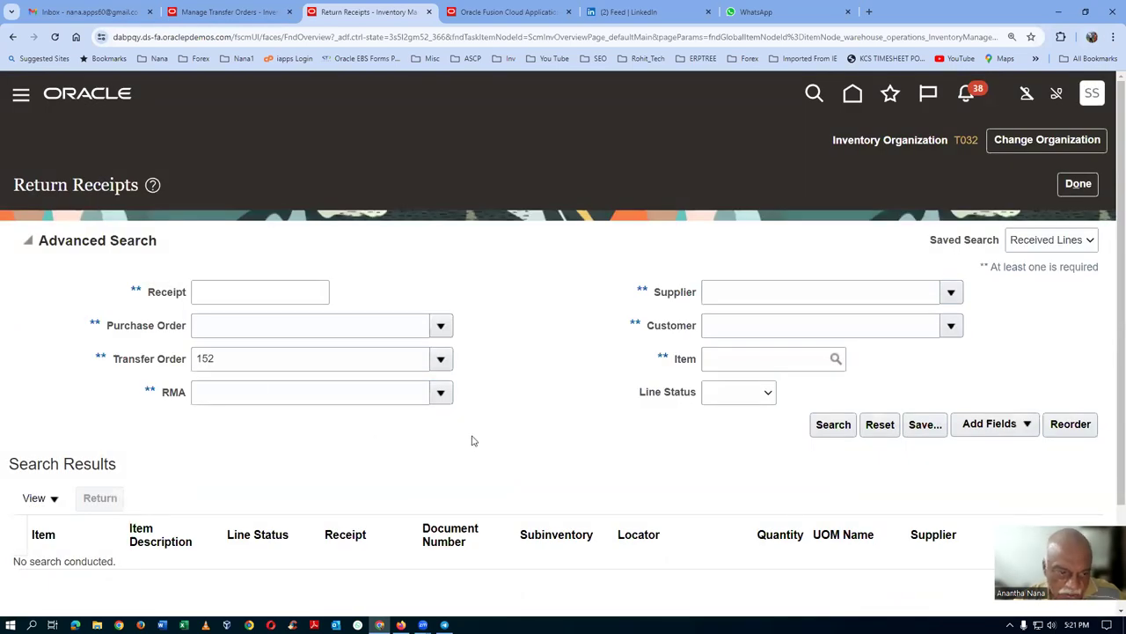
click(217, 414)
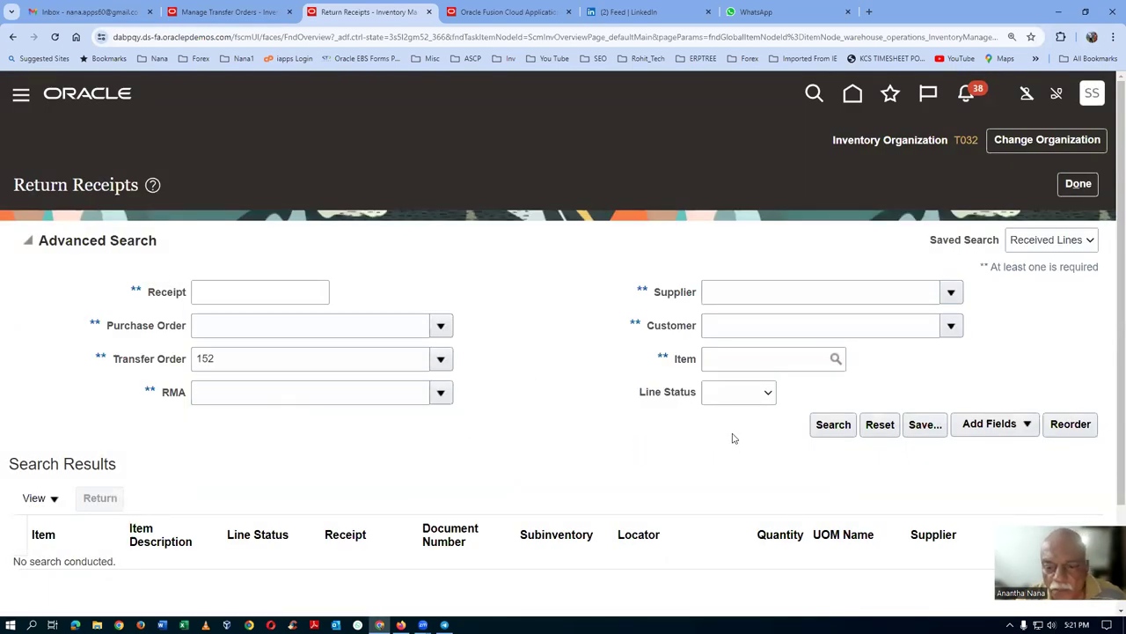
click(704, 354)
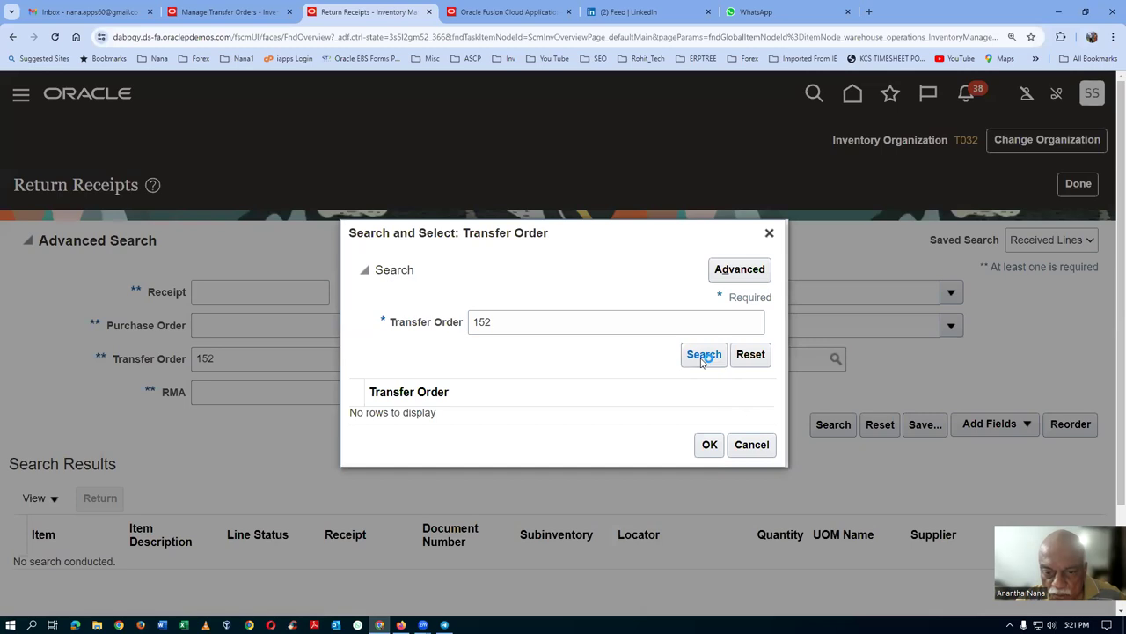
click(528, 414)
click(708, 454)
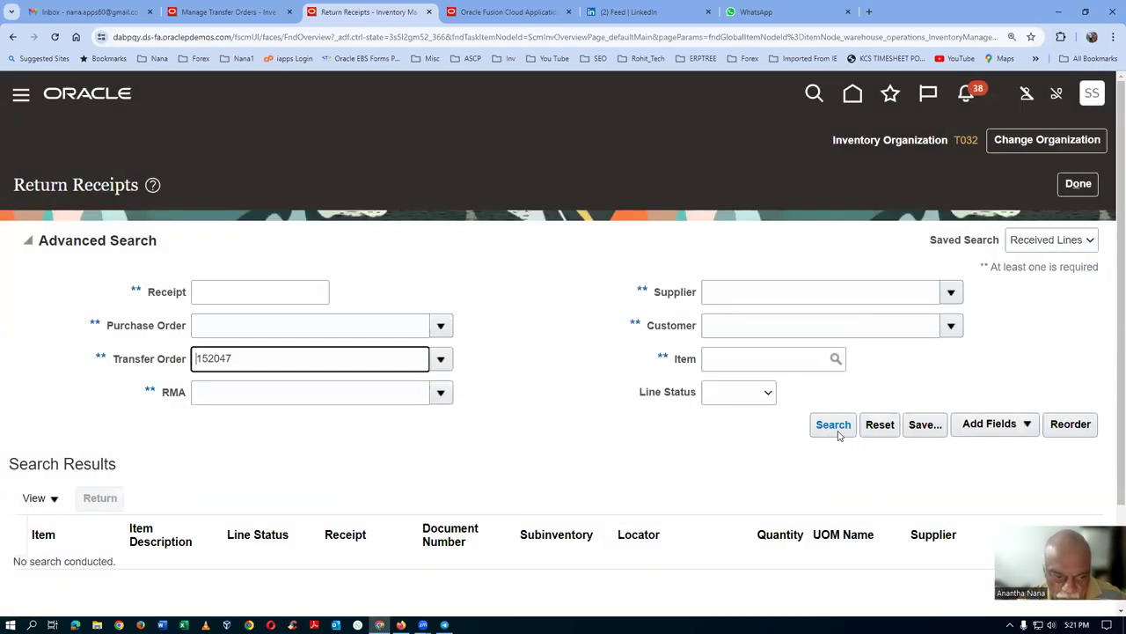
click(836, 427)
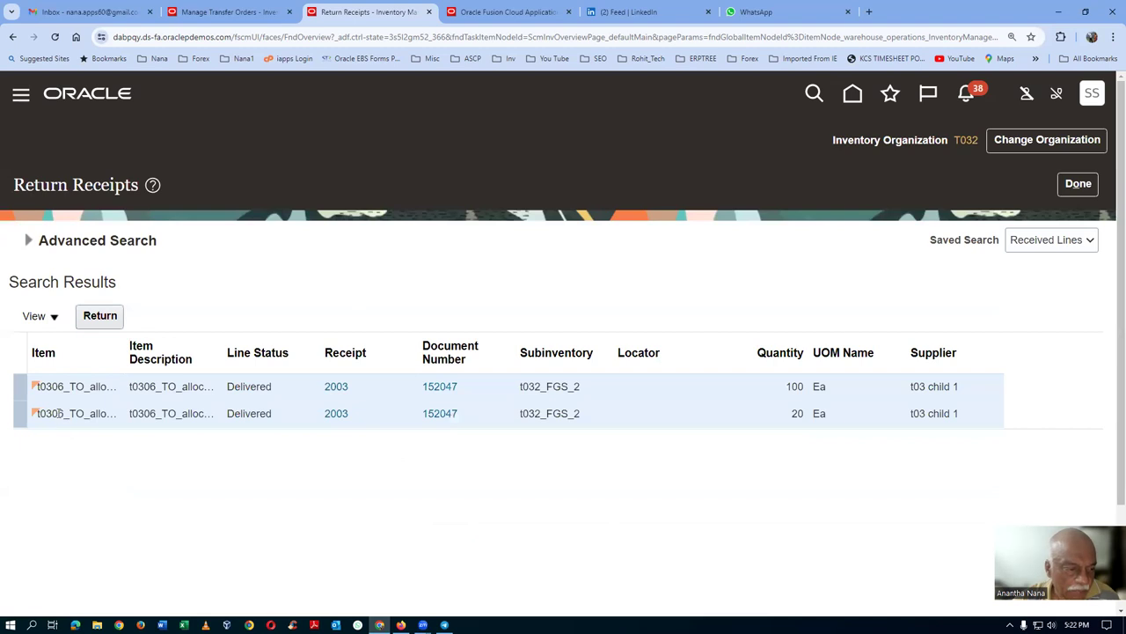
- Start a return for both delivered lines and set the 100 Ea line's return quantity to 5
click(13, 388)
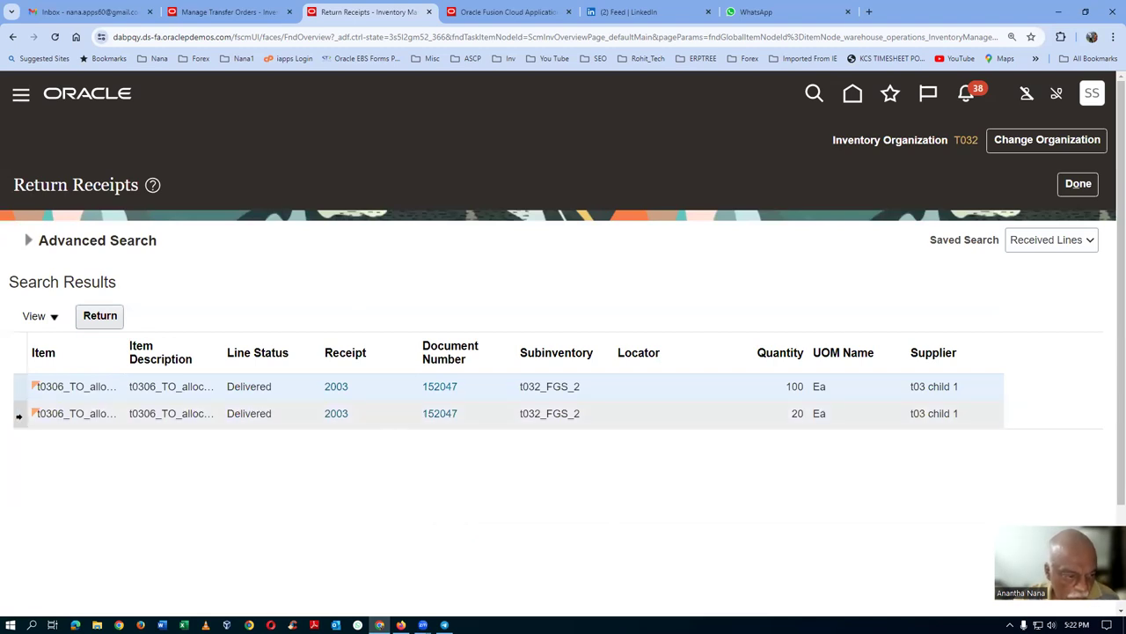
click(110, 323)
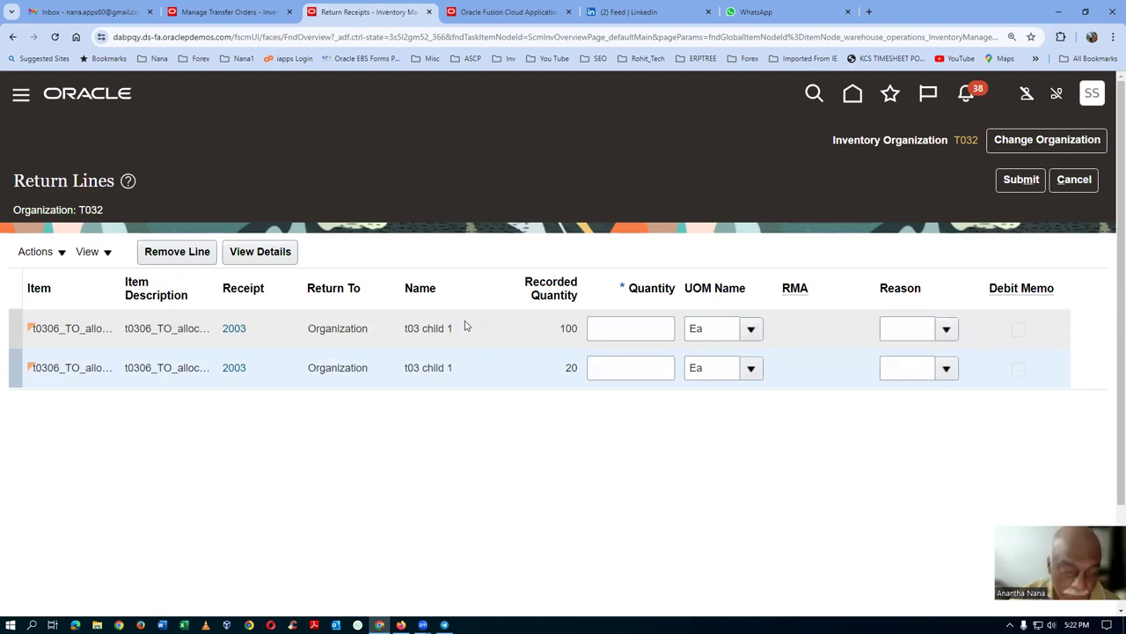
click(608, 332)
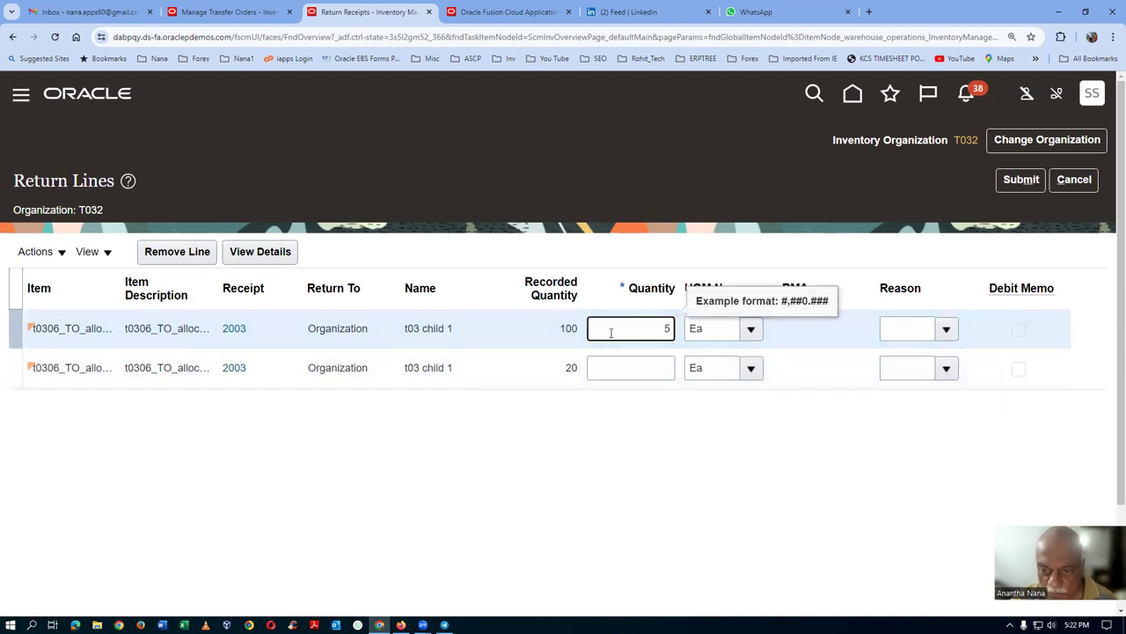
click(649, 369)
text(20)
click(610, 460)
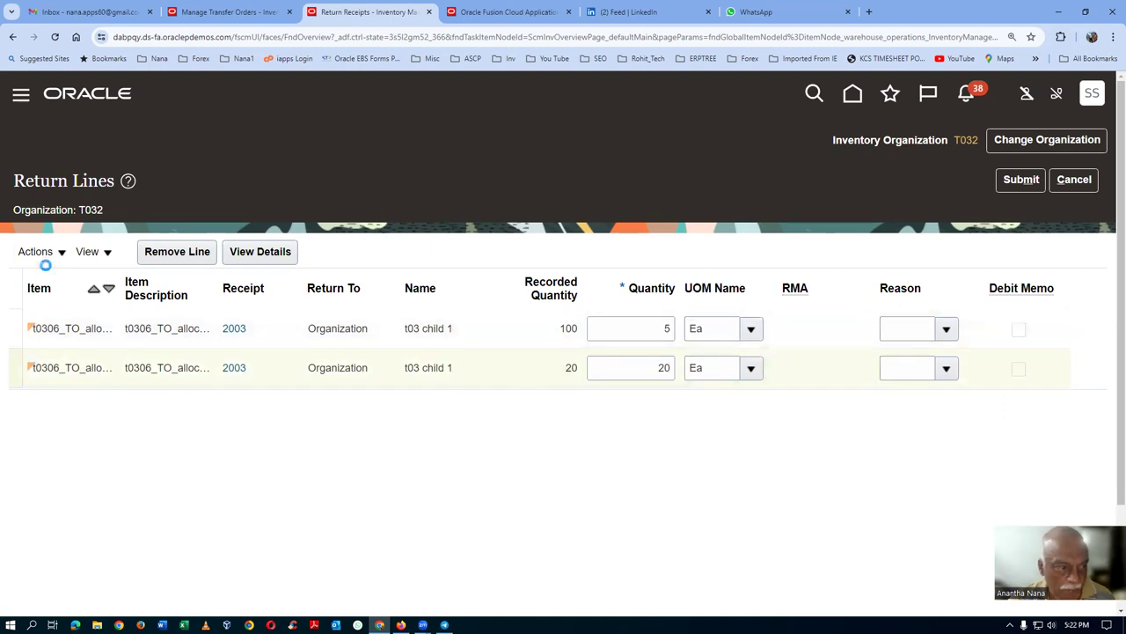
click(43, 255)
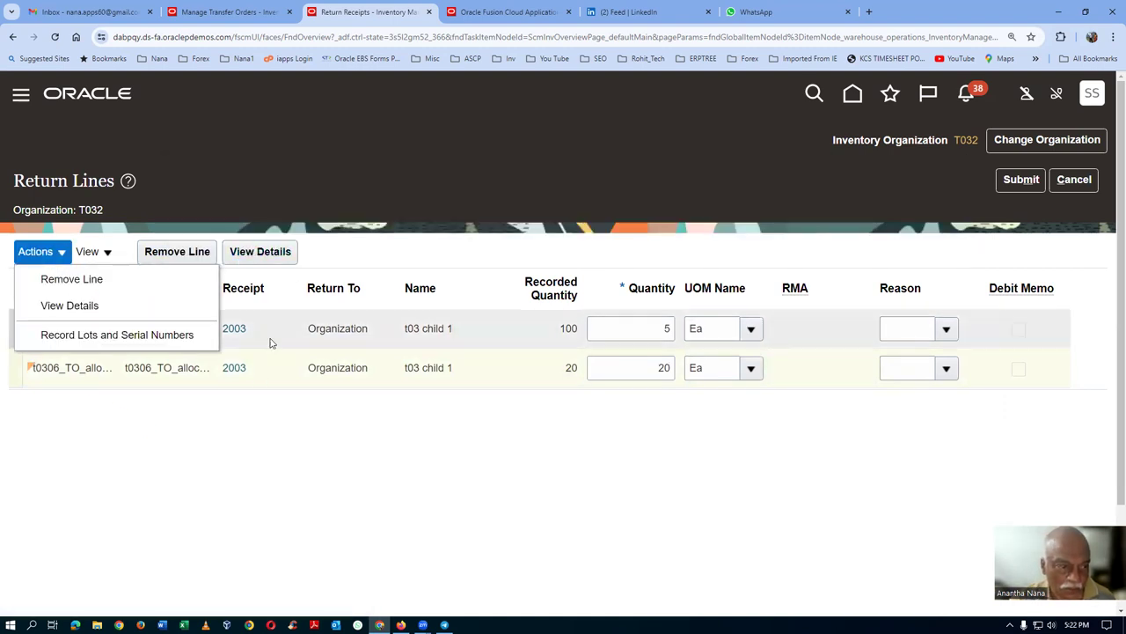
click(533, 477)
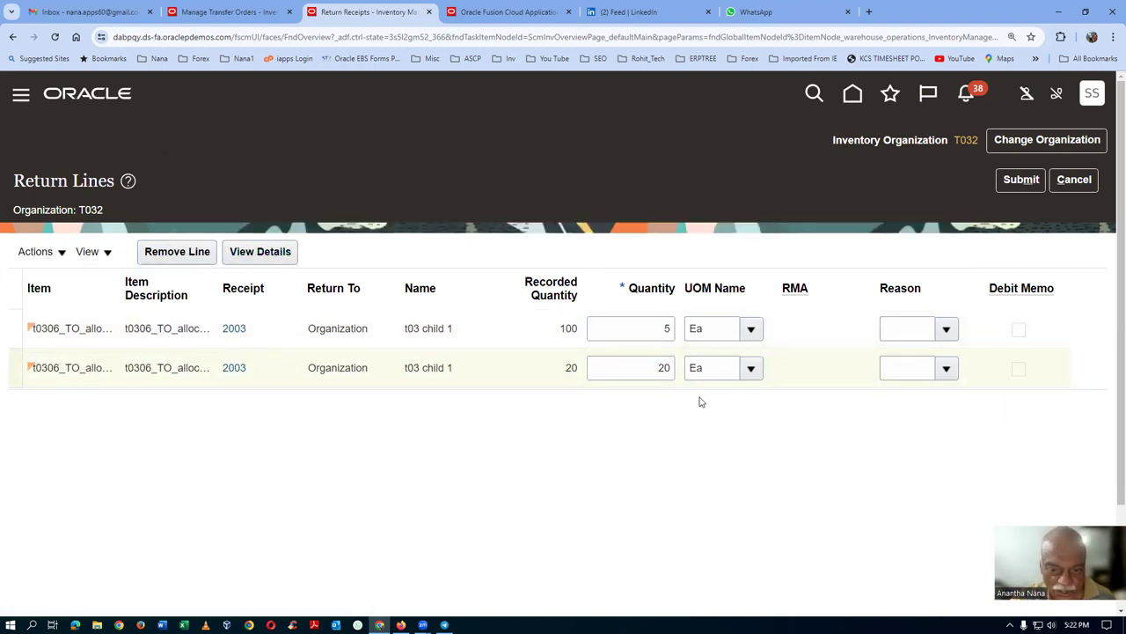
double_click(661, 369)
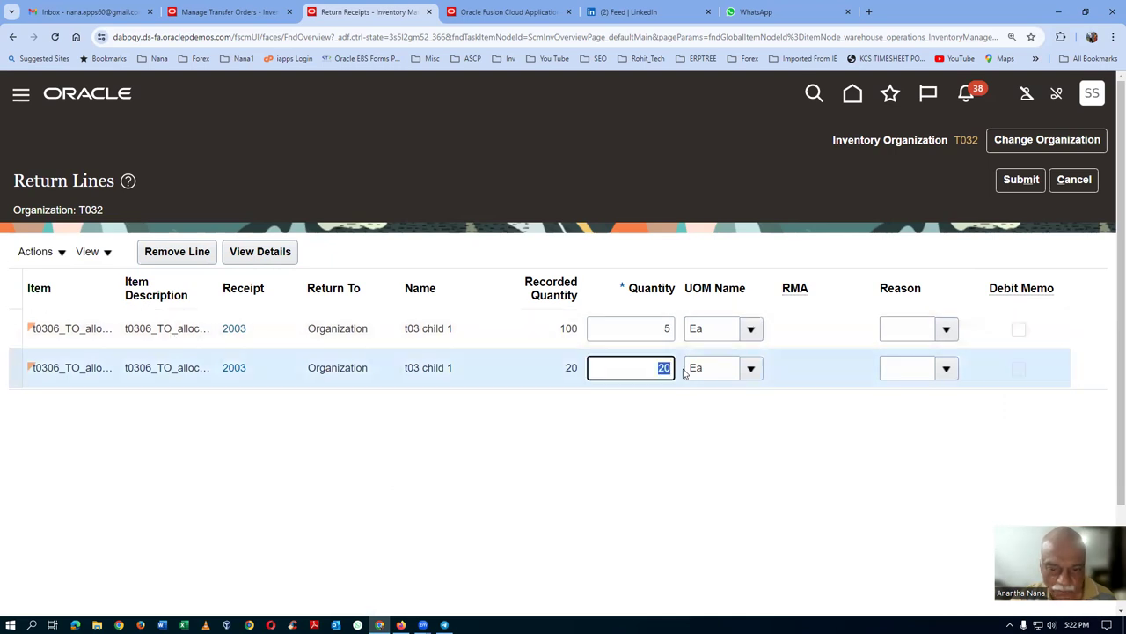
key(BackSpace)
- Clear the 20 Ea line's return quantity, try to submit the return, check the organizations named in the error and dismiss it
click(5, 341)
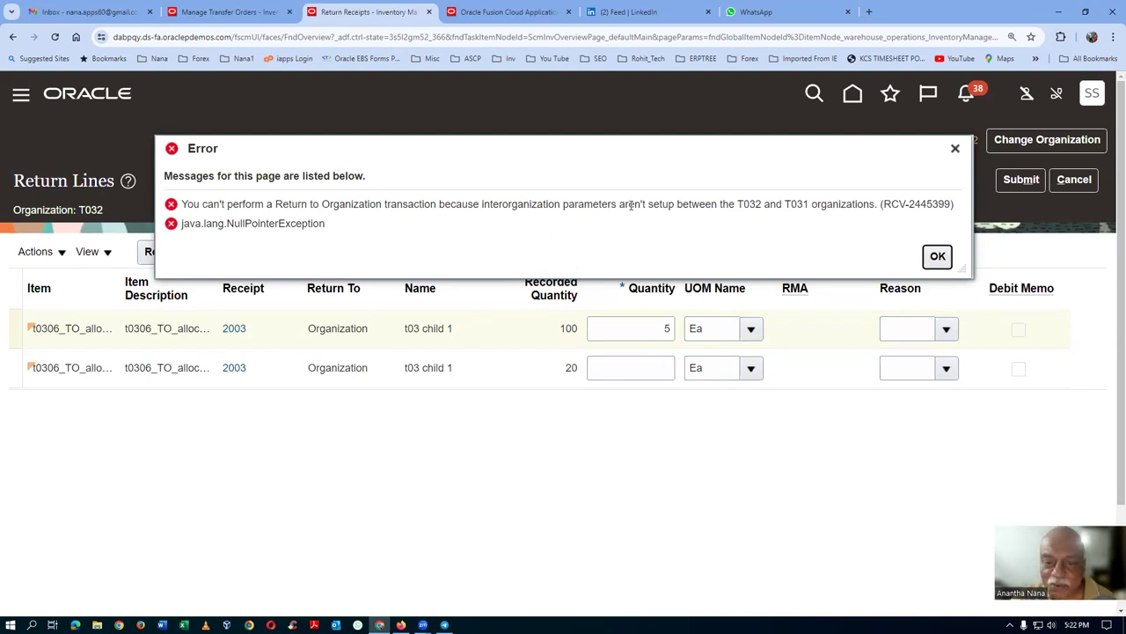
drag(739, 203, 814, 204)
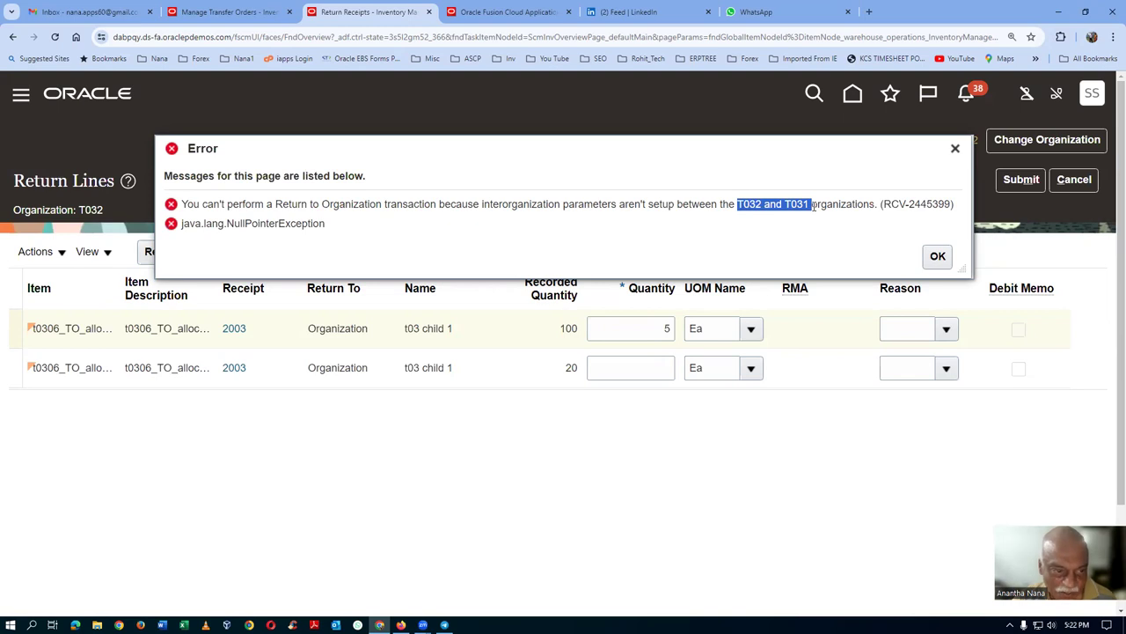
drag(814, 204, 828, 209)
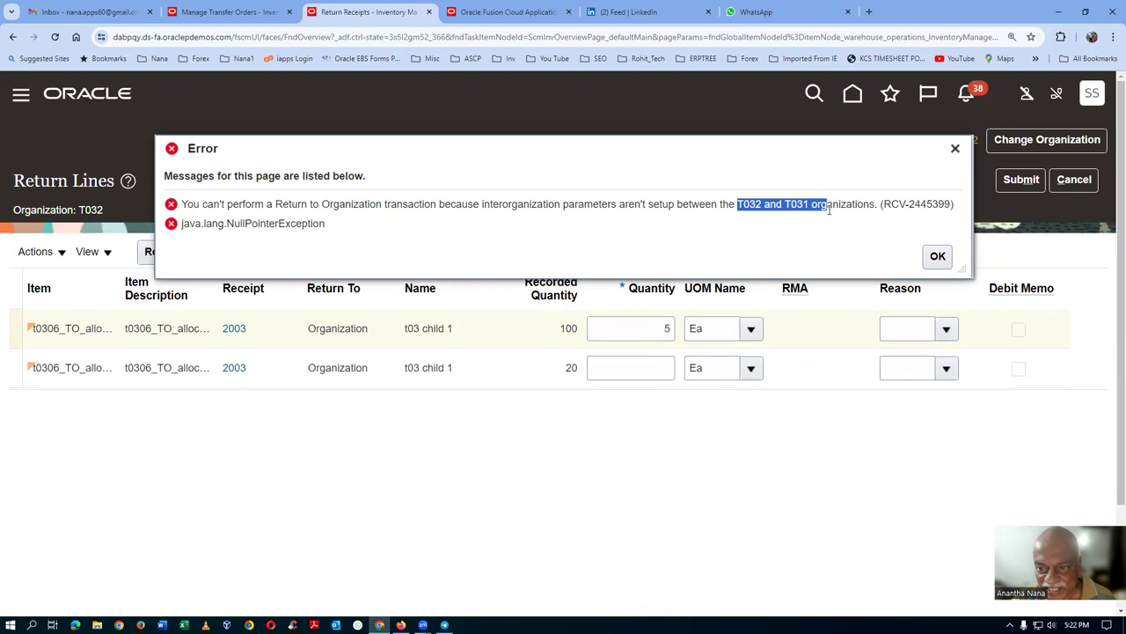
click(938, 256)
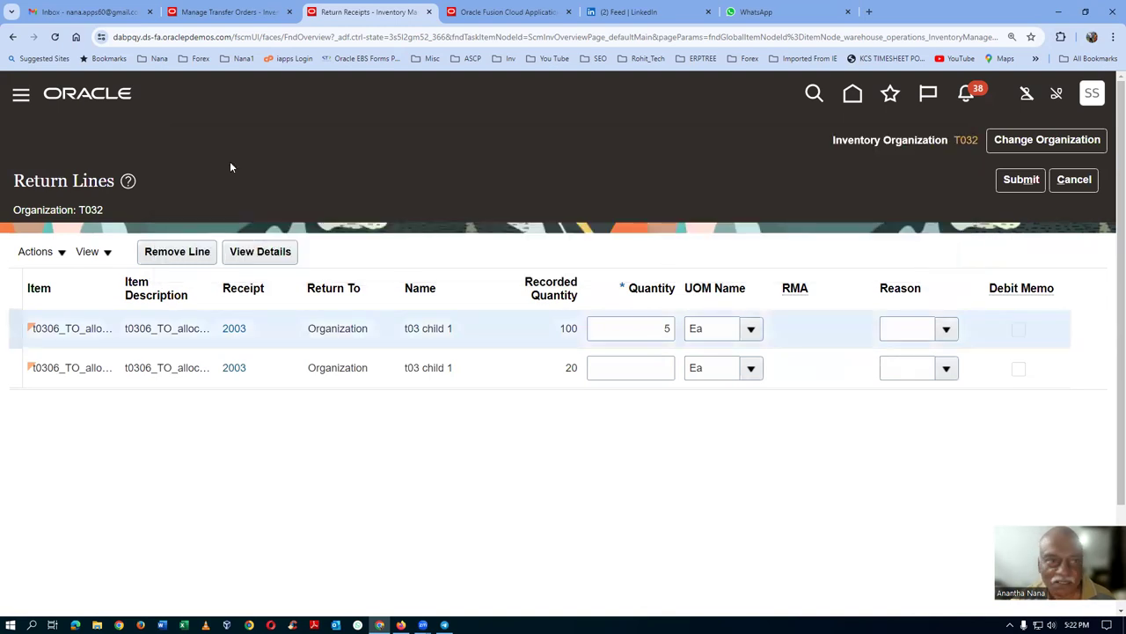
- Open Setup and Maintenance in a duplicate browser tab and go to its task search page
right_click(399, 7)
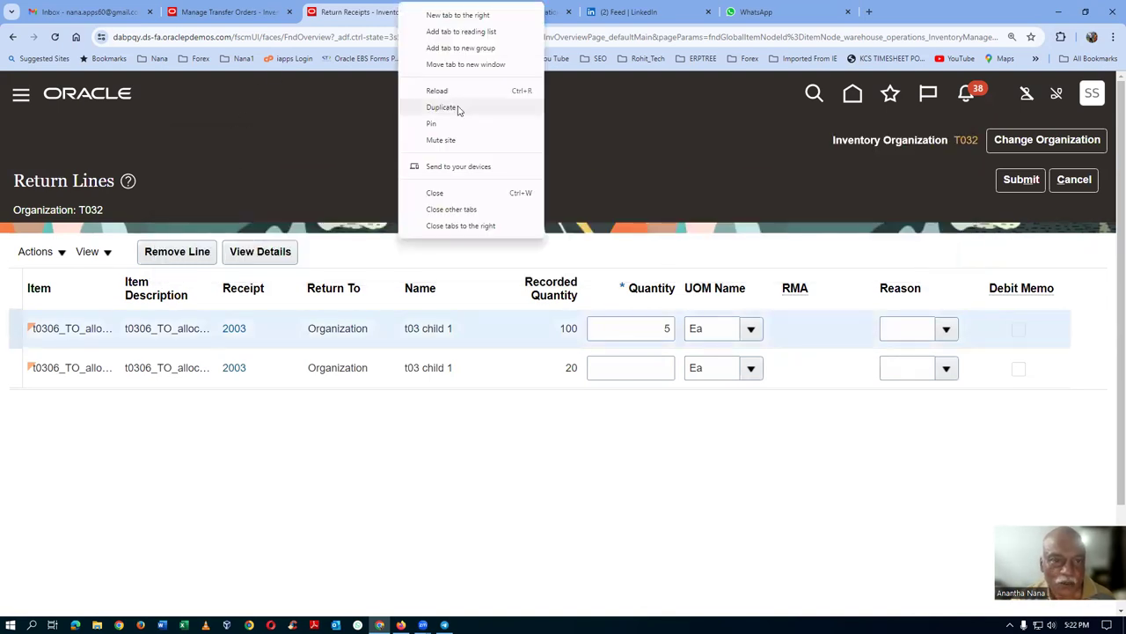
click(443, 107)
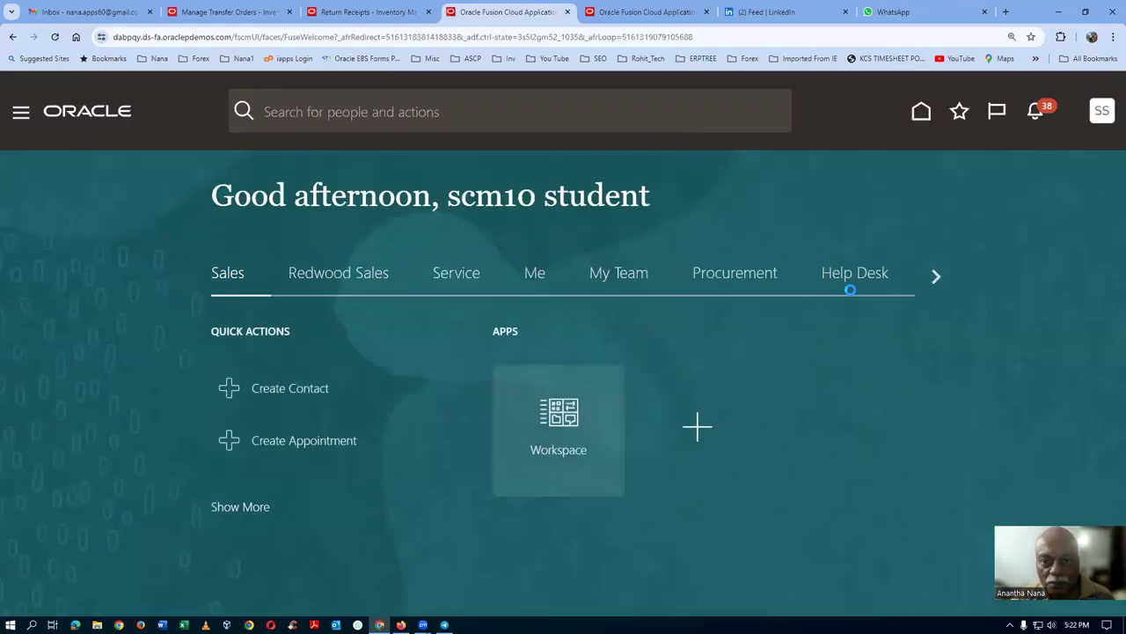
click(1090, 122)
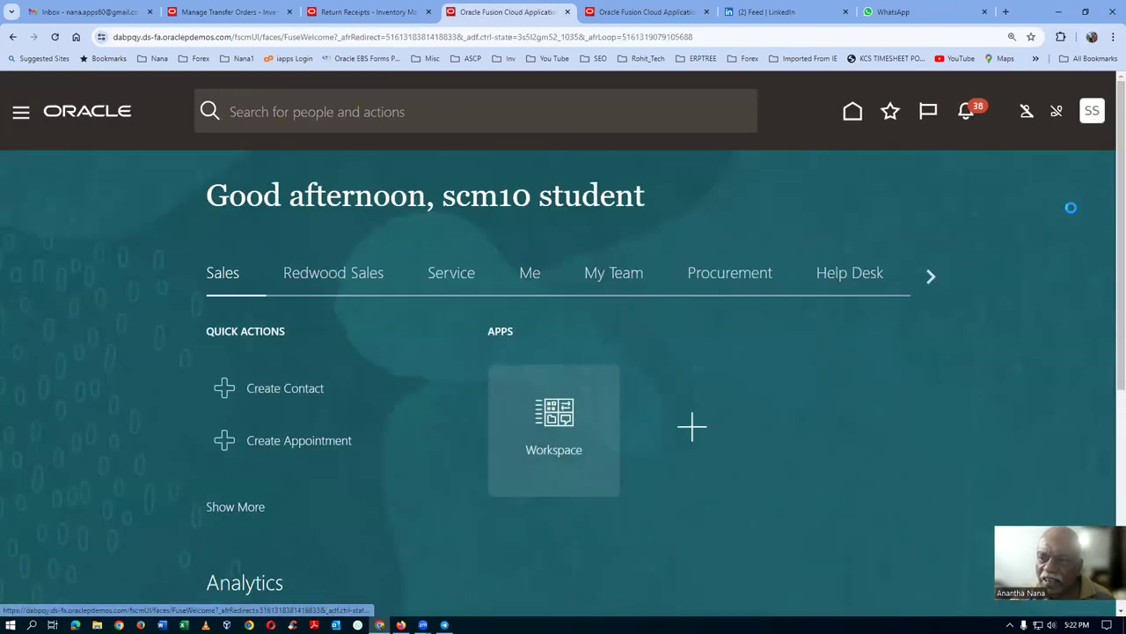
click(830, 374)
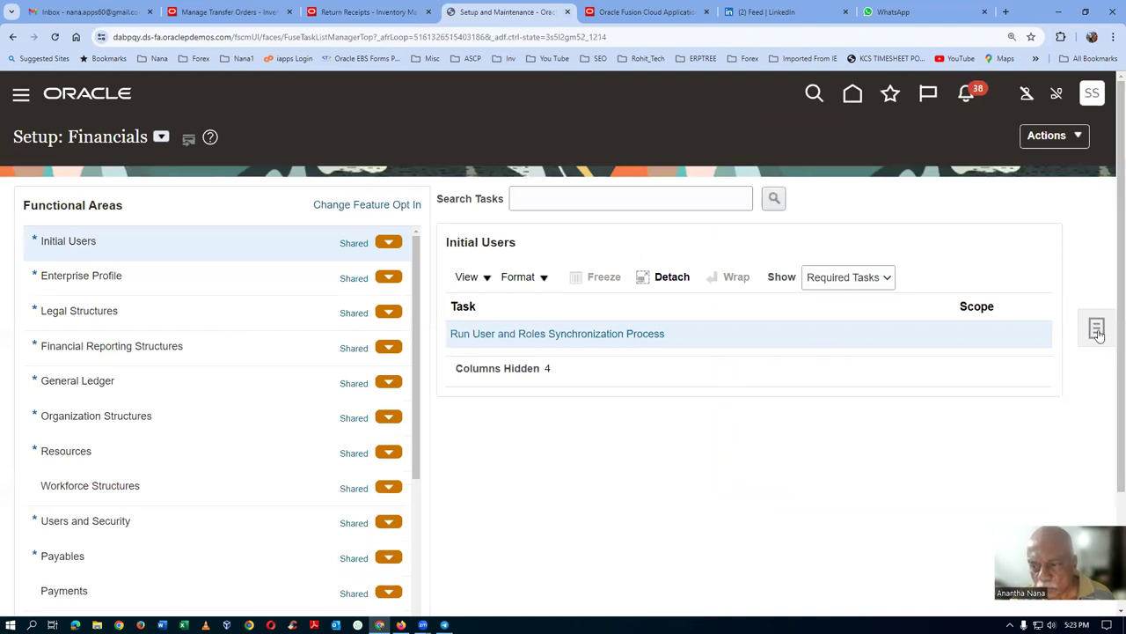
click(1096, 330)
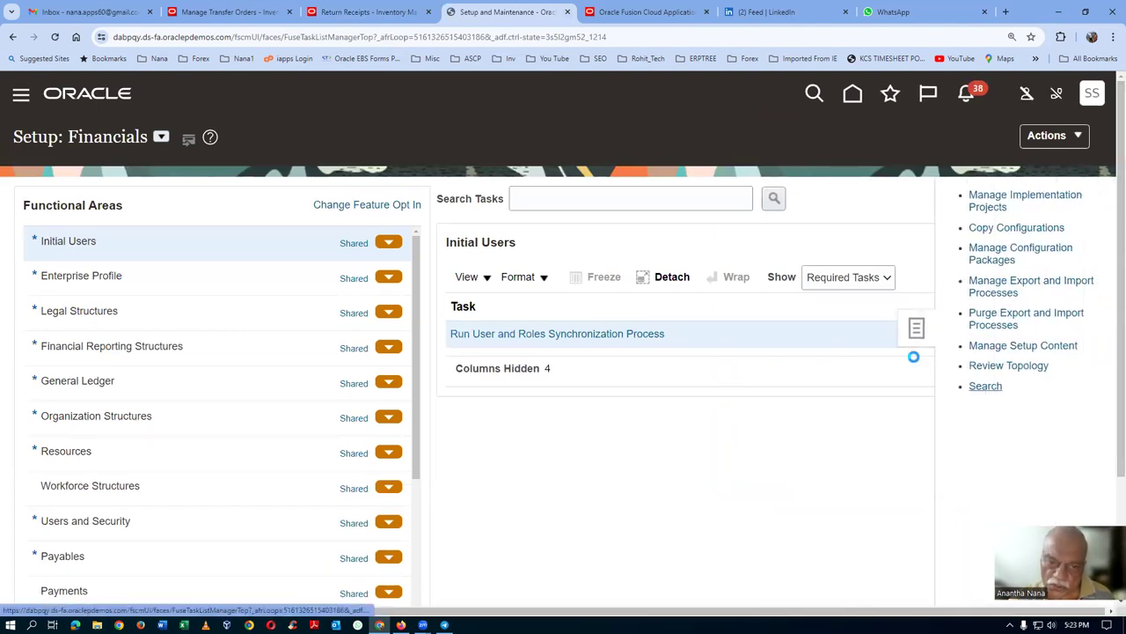
- Search the setup tasks for man%inter%org%para% and open Manage Interorganization Parameters
click(333, 201)
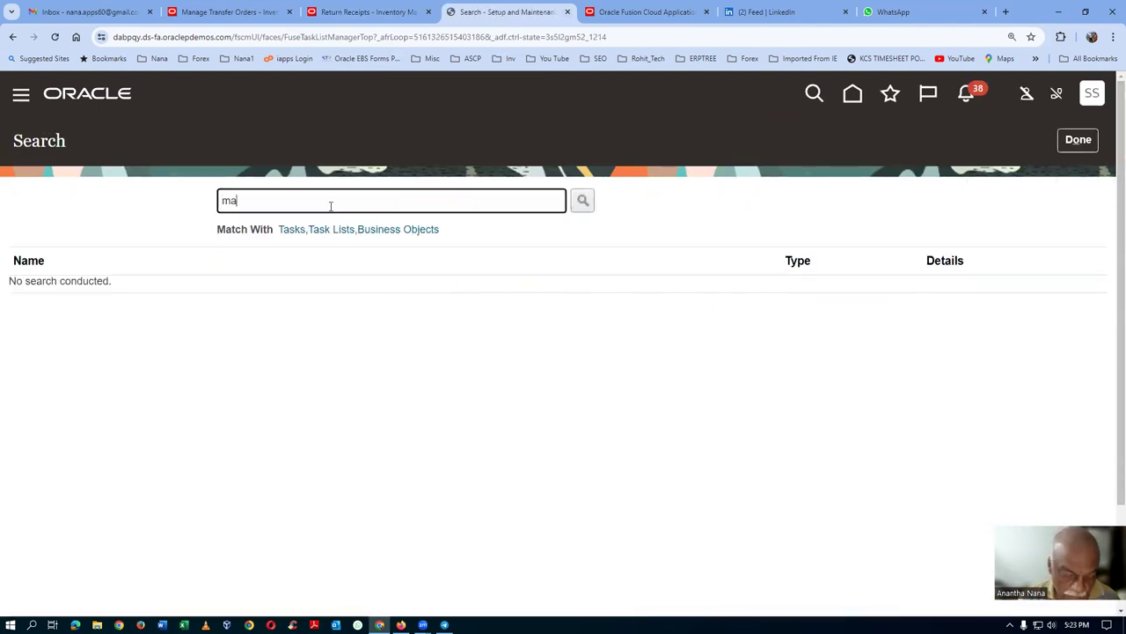
text(man%inter%org%para%)
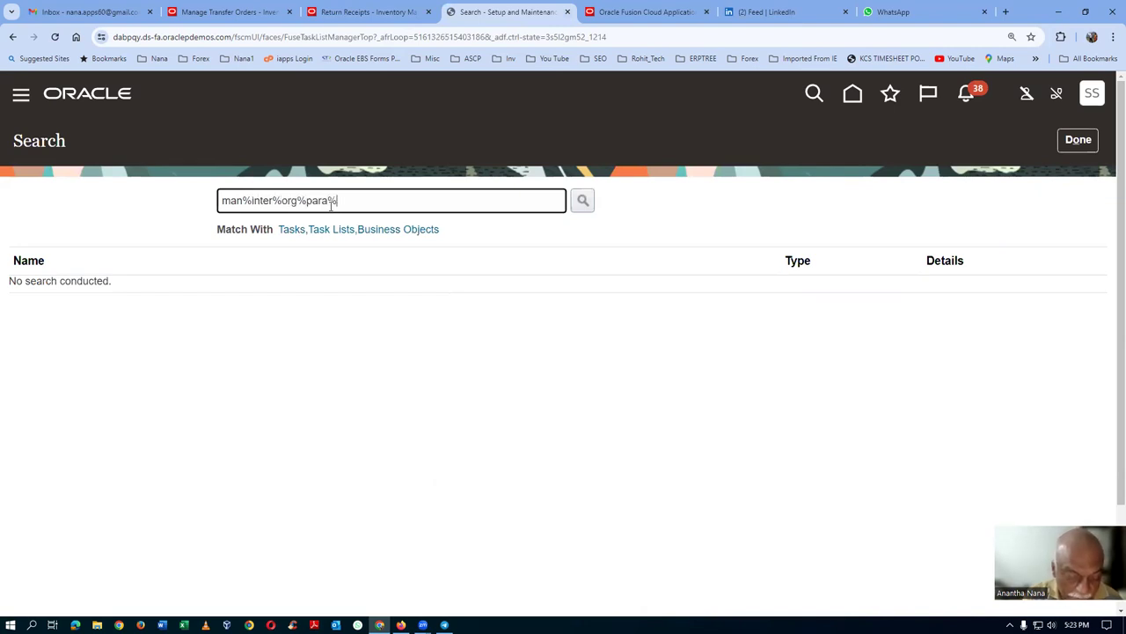
key(Return)
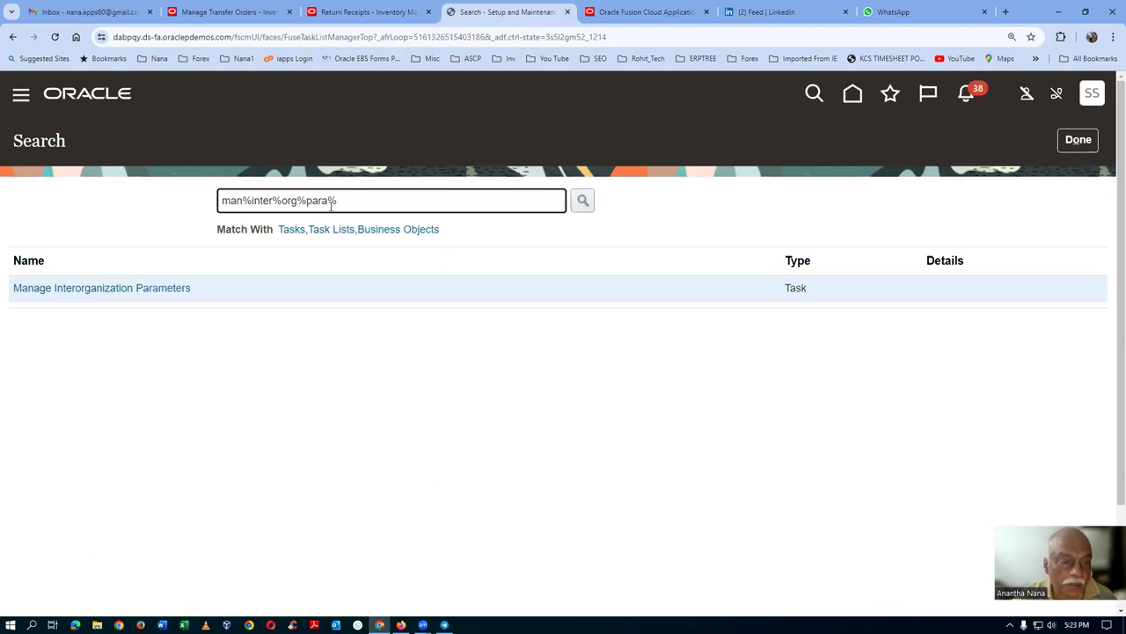
click(48, 287)
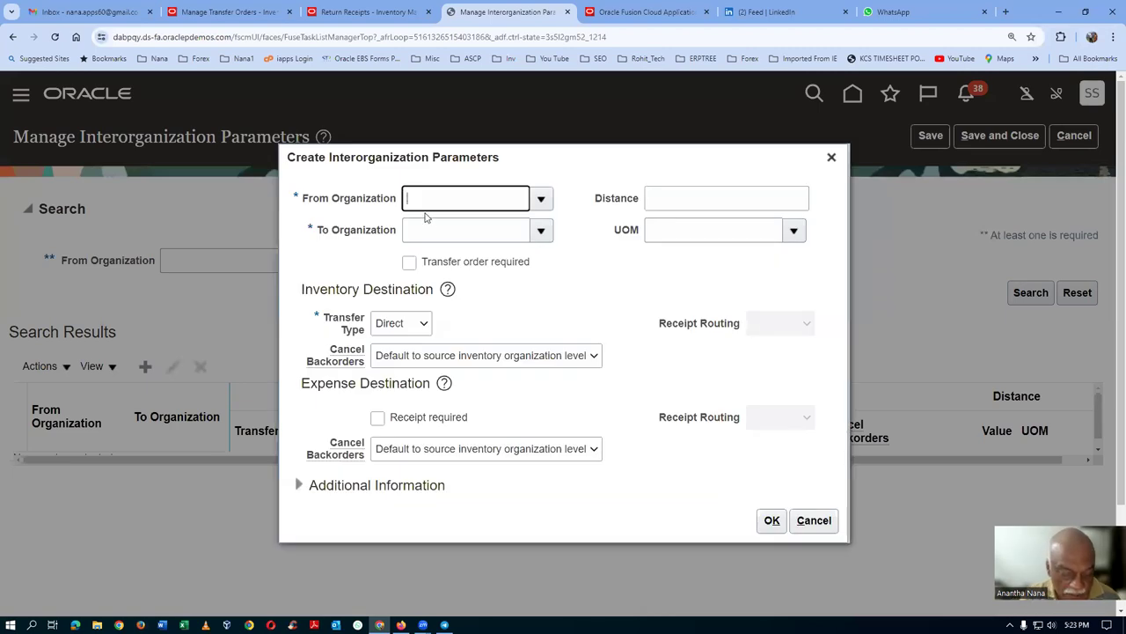
- Create interorganization parameters from organization T032 to T031 with a transfer order required
text(T032)
key(Tab)
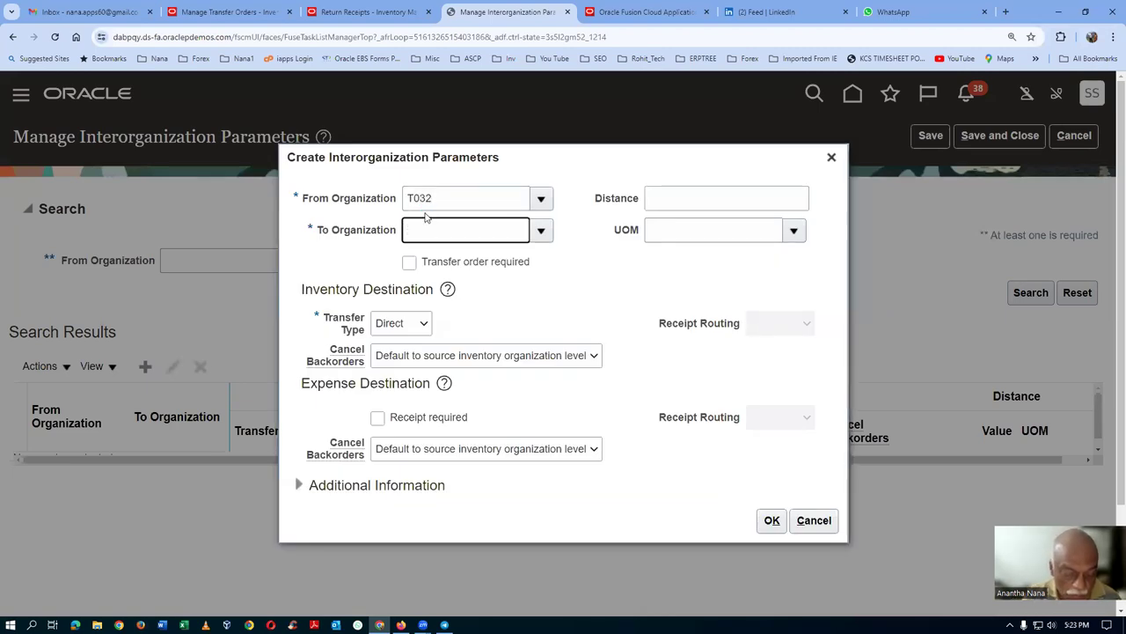
text(T031)
key(Tab)
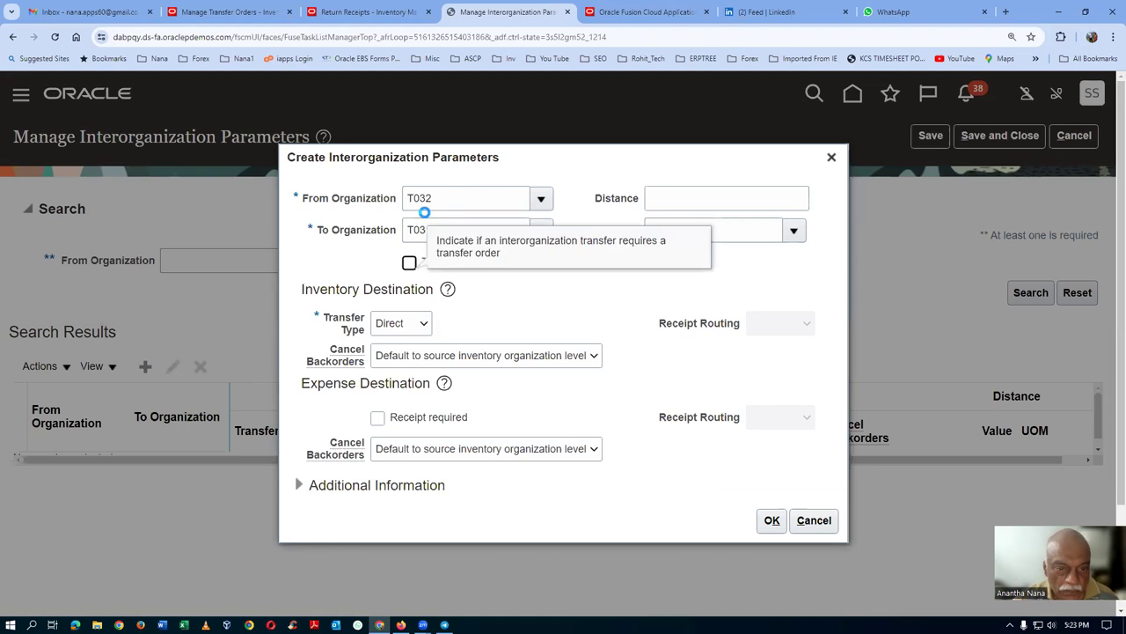
click(409, 263)
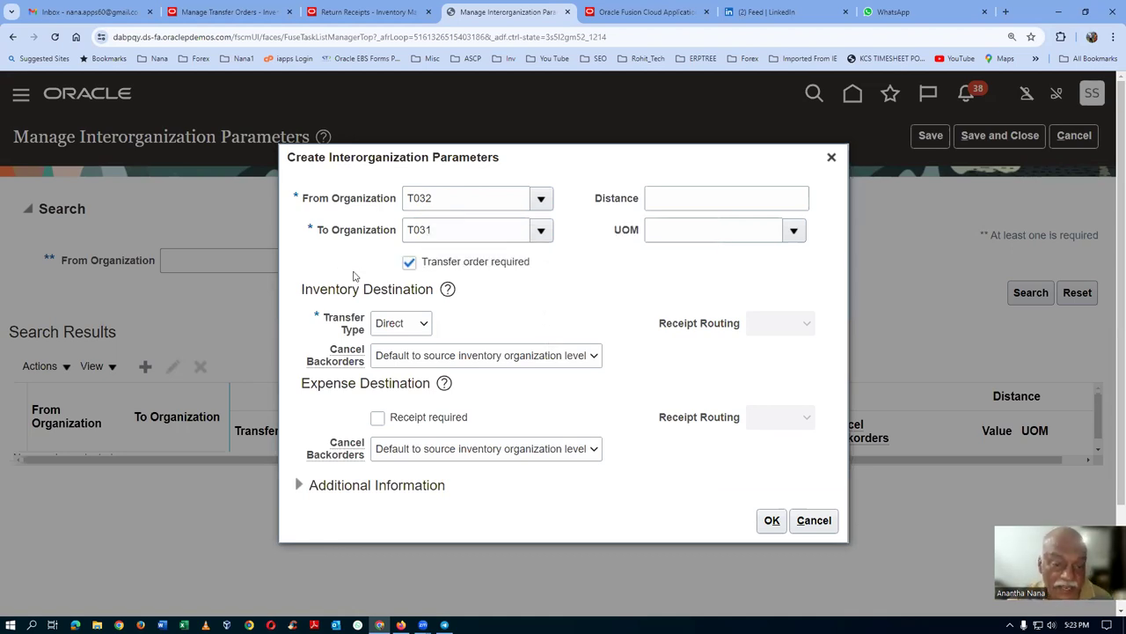
- Set the distance between the two organizations to 100 km
click(684, 200)
text(100)
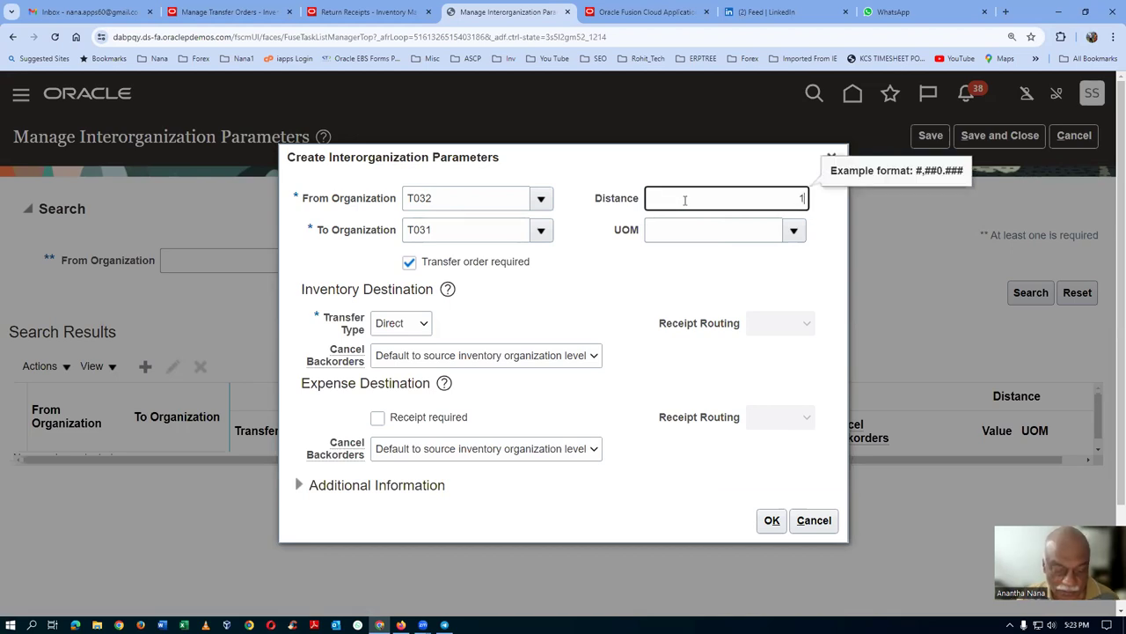
key(Tab)
text(km)
key(Tab)
click(484, 429)
click(747, 465)
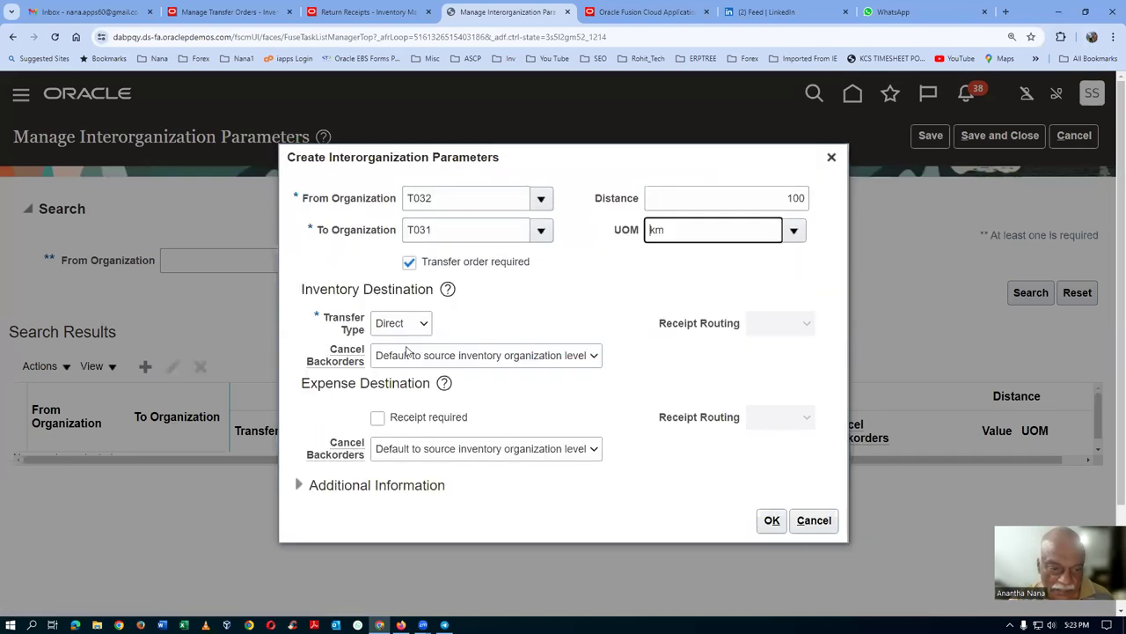
- Set the transfer type to In transit with Standard receipt routing, then save and close the interorganization parameters
click(383, 323)
click(390, 355)
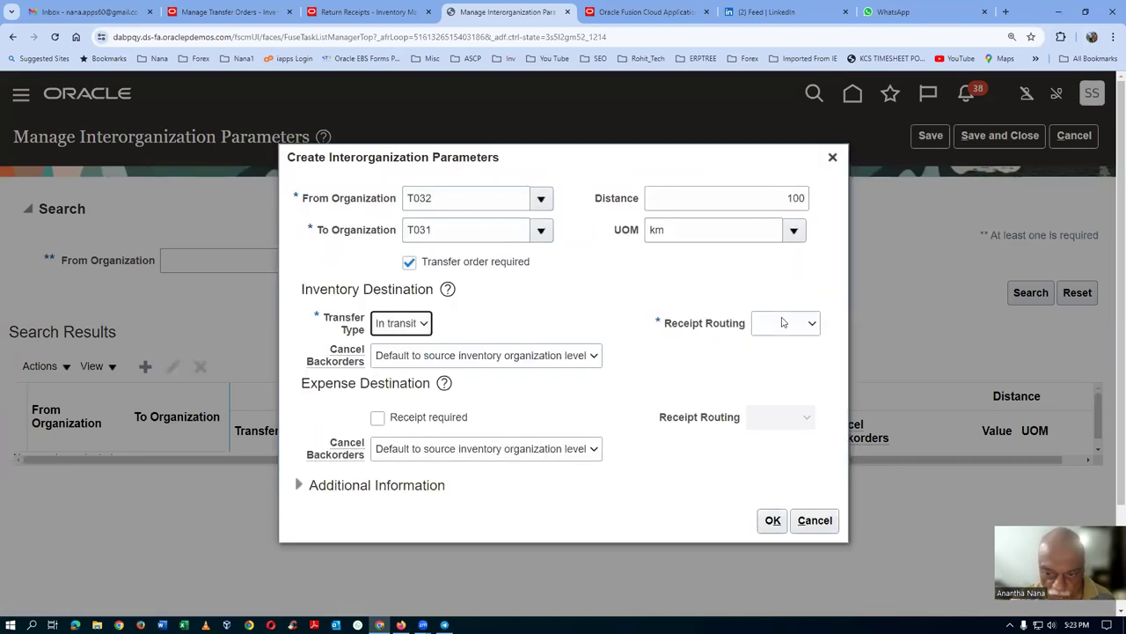
click(780, 327)
click(778, 383)
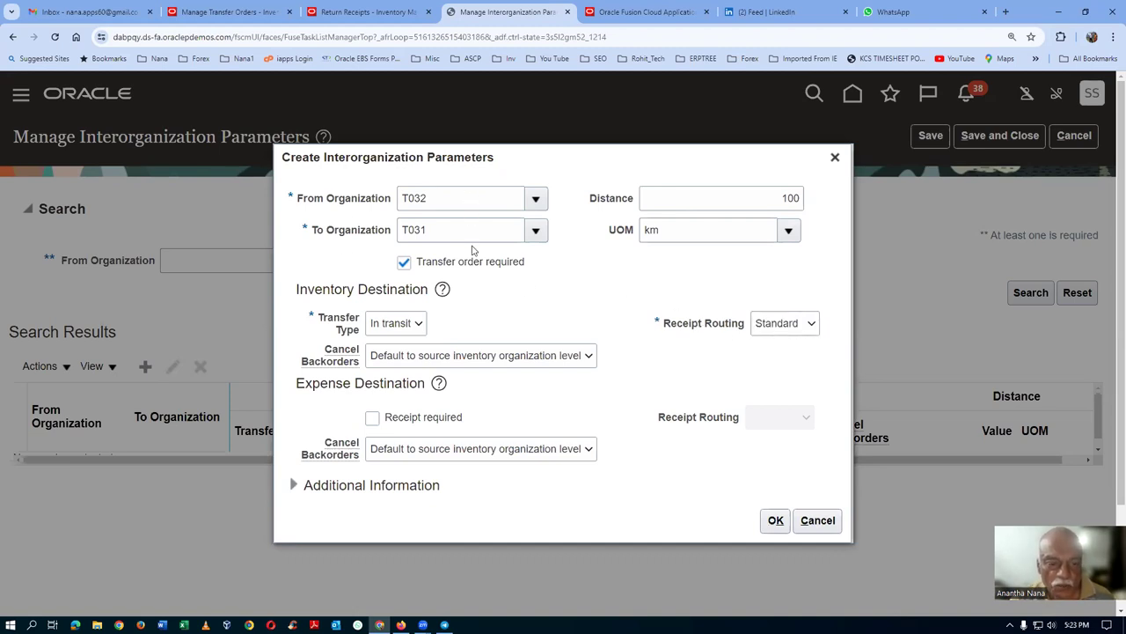
click(775, 520)
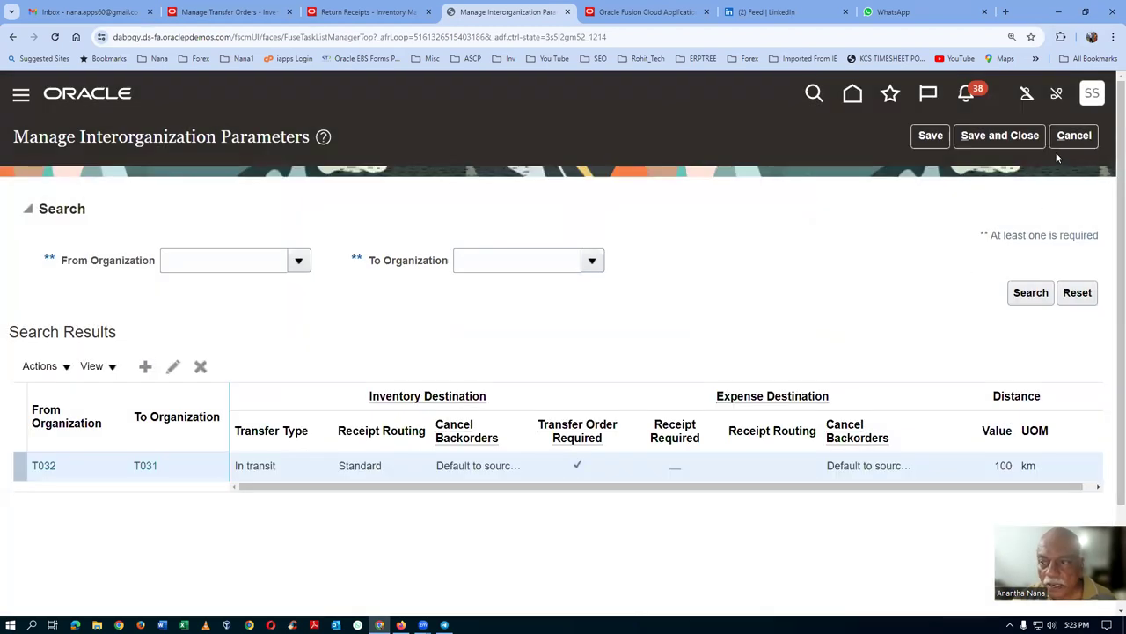
click(984, 143)
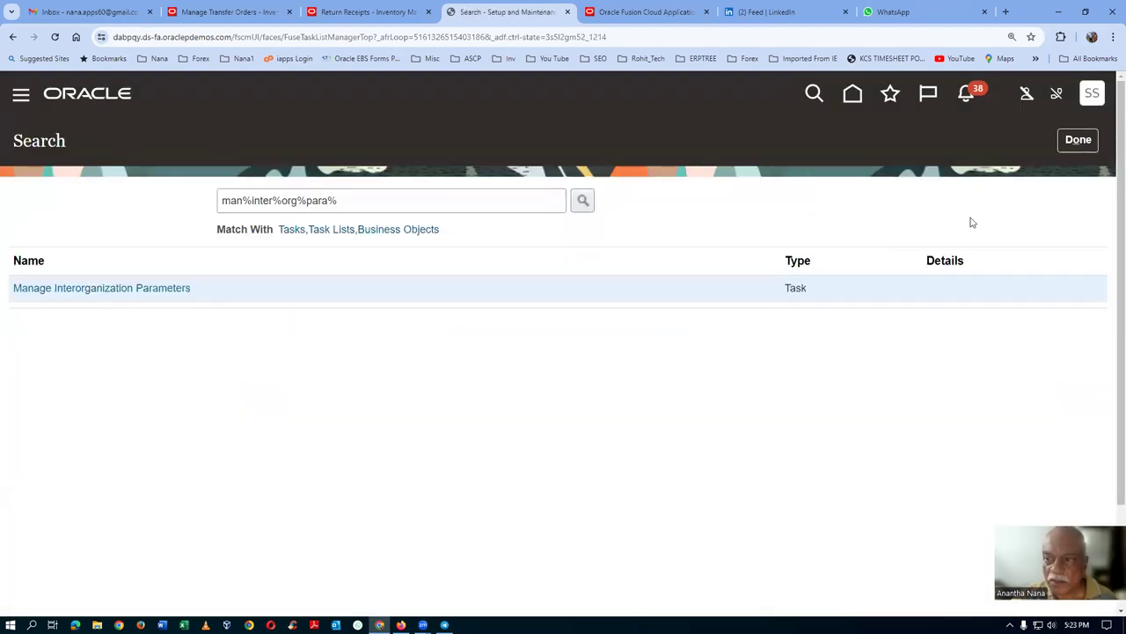
- Leave the task search, sign out of Oracle Applications Cloud and sign back in with the saved credentials
click(1078, 139)
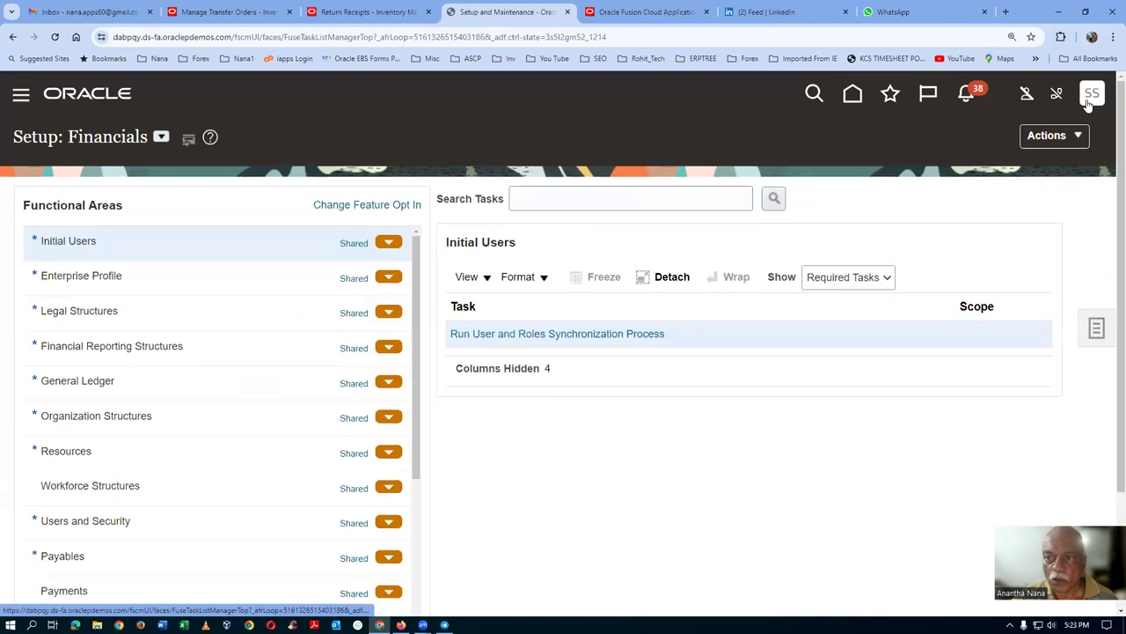
click(1090, 97)
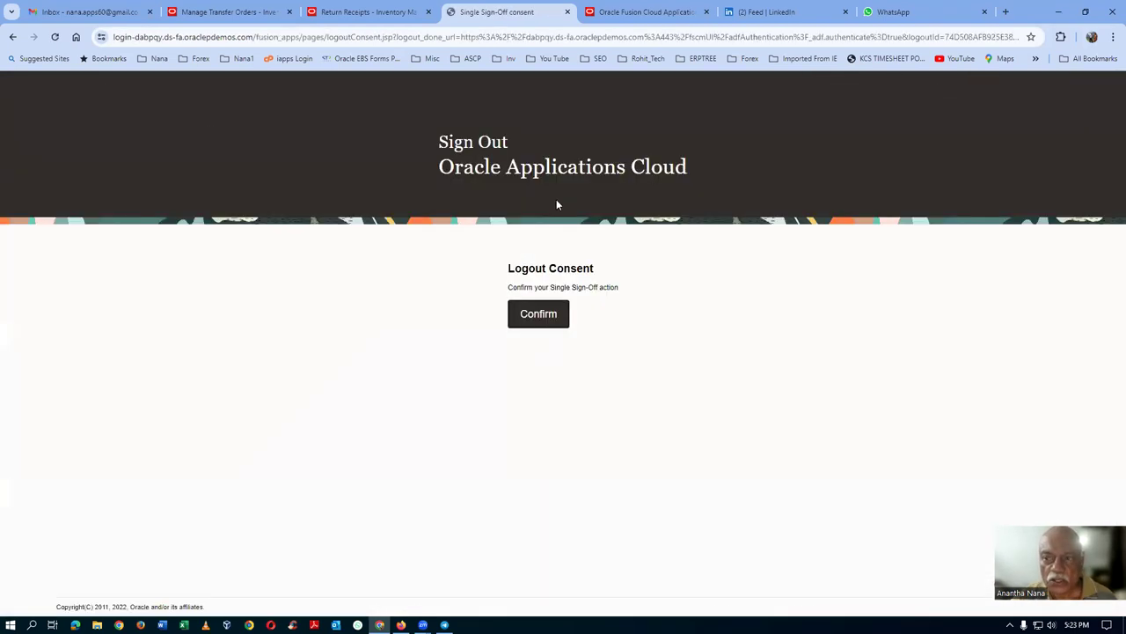
click(535, 313)
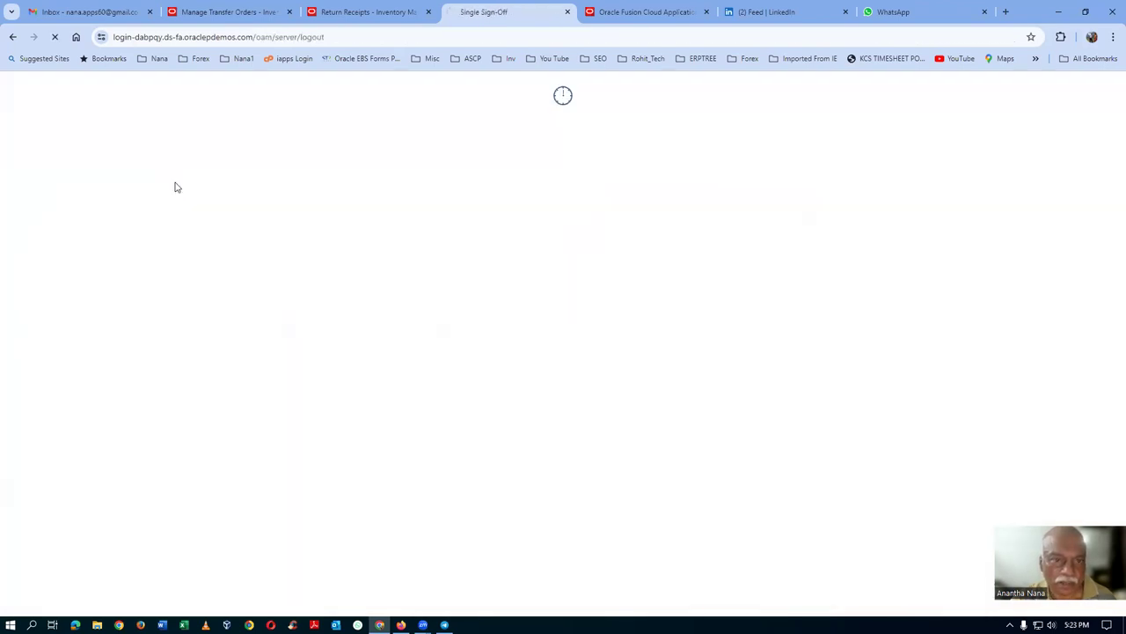
click(484, 387)
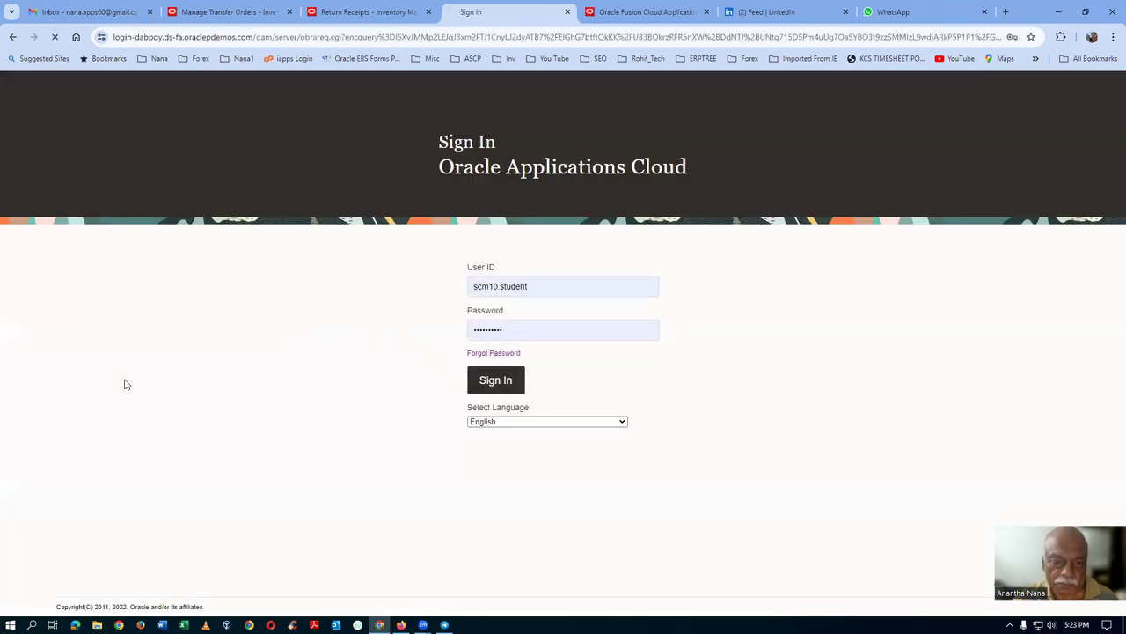
- Close the Return Receipts, Manage Transfer Orders and duplicate Oracle home page tabs, dismissing the saved-passwords alert
click(370, 12)
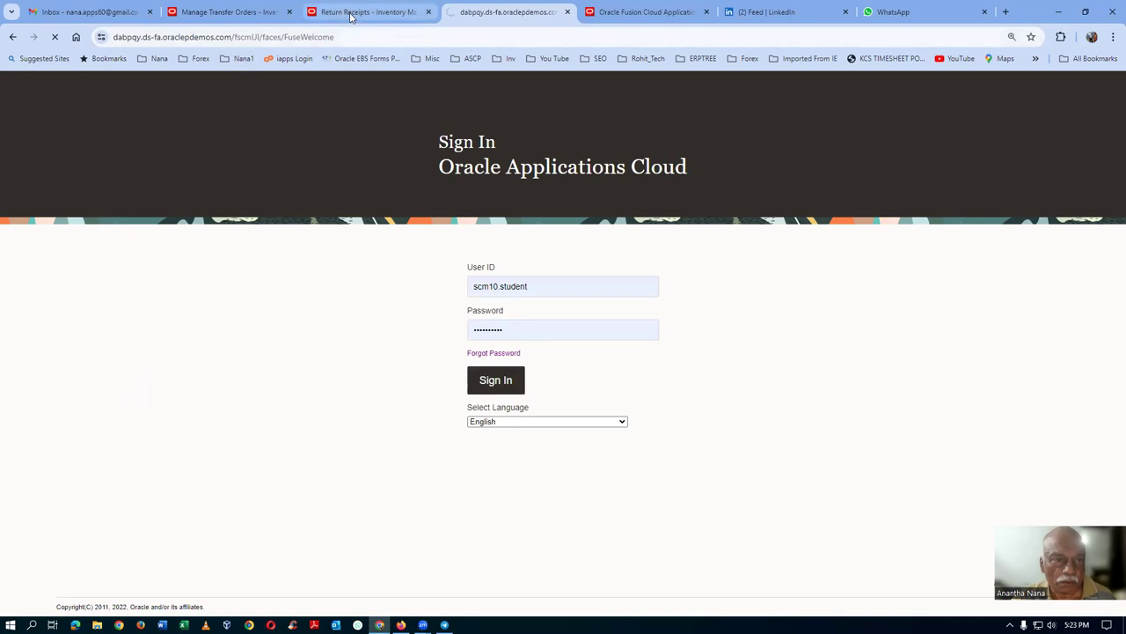
click(428, 12)
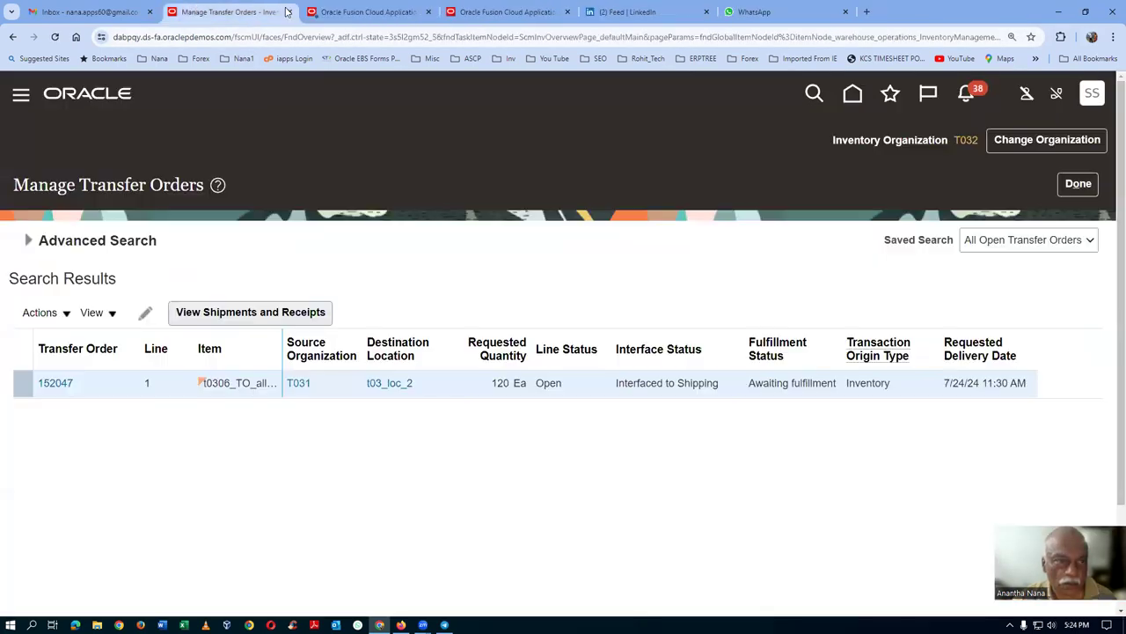
click(289, 11)
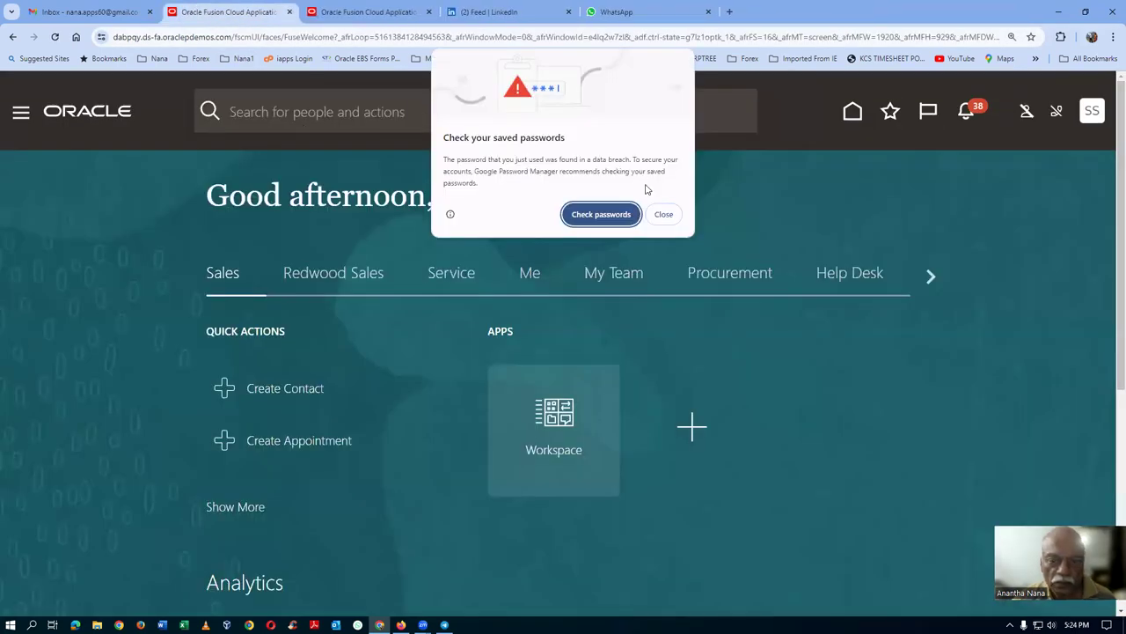
click(663, 214)
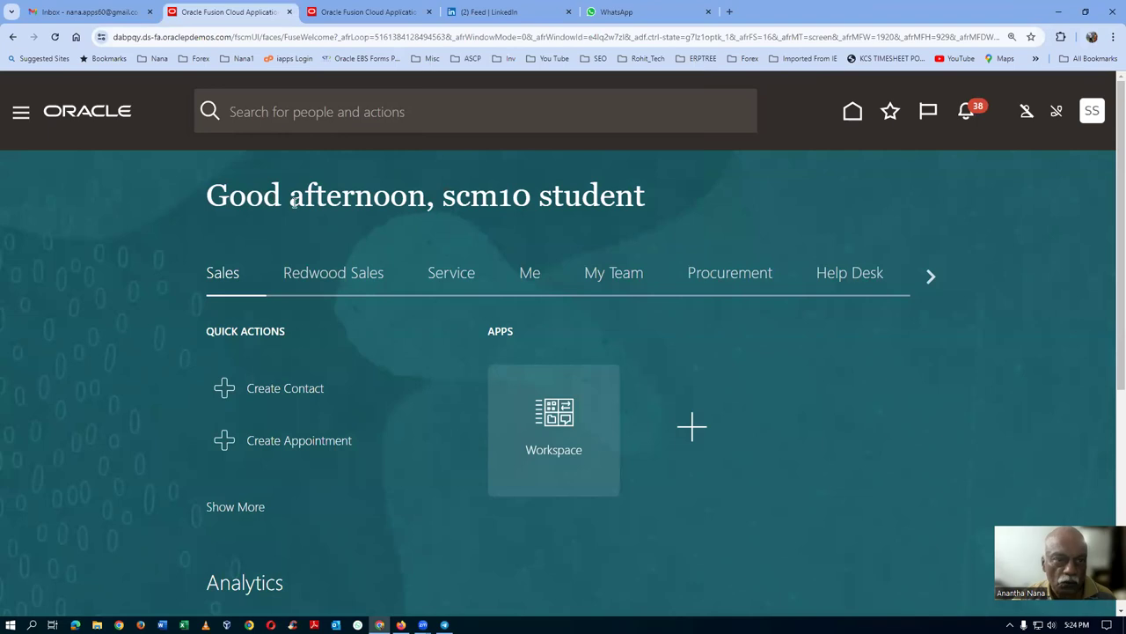
click(370, 12)
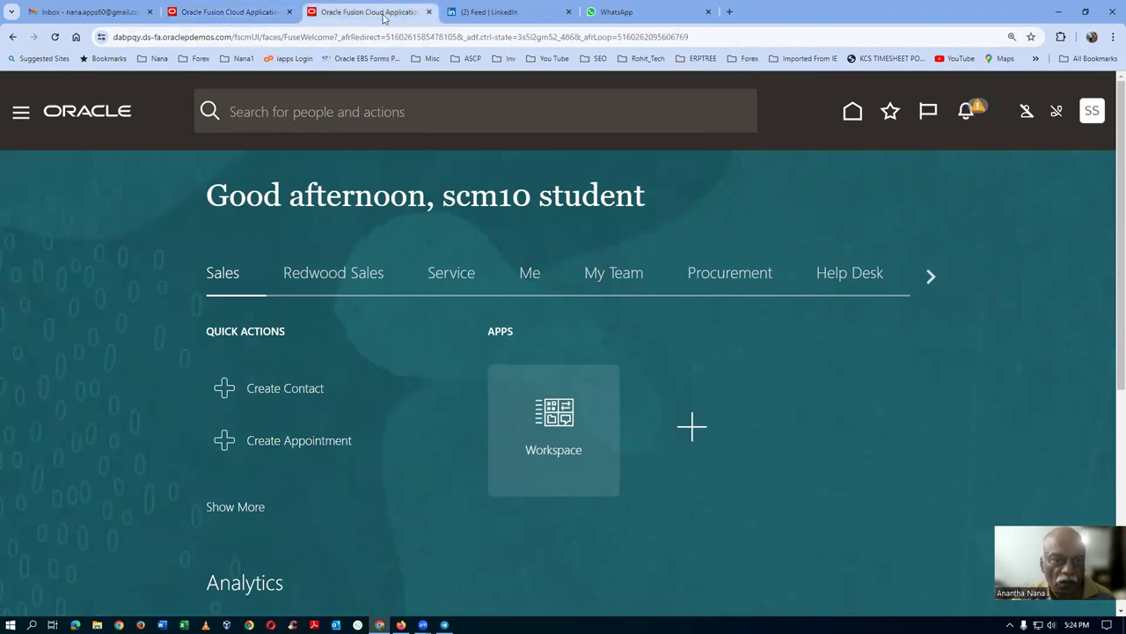
click(428, 12)
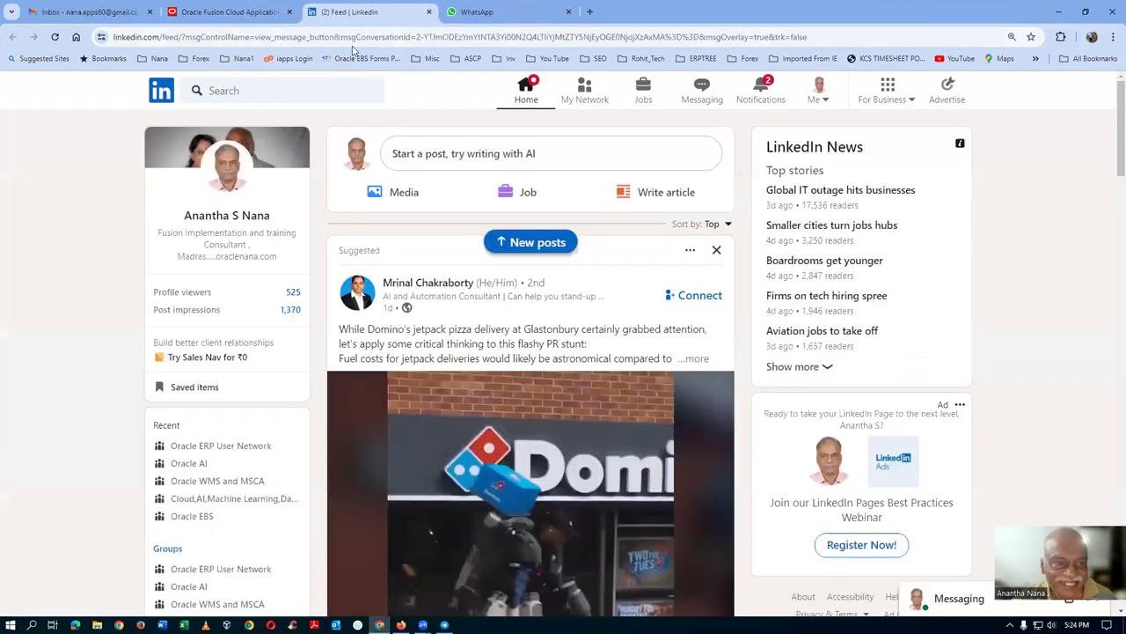
- Return to the remaining Oracle tab, sign out and confirm the single sign-off
click(227, 11)
click(1094, 112)
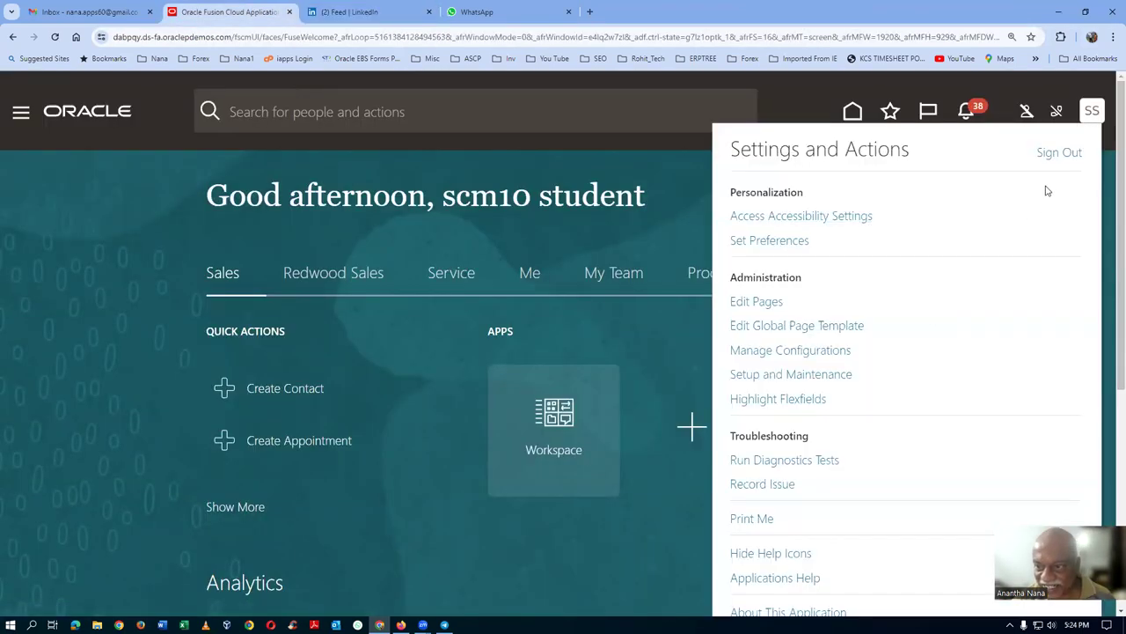
click(1052, 155)
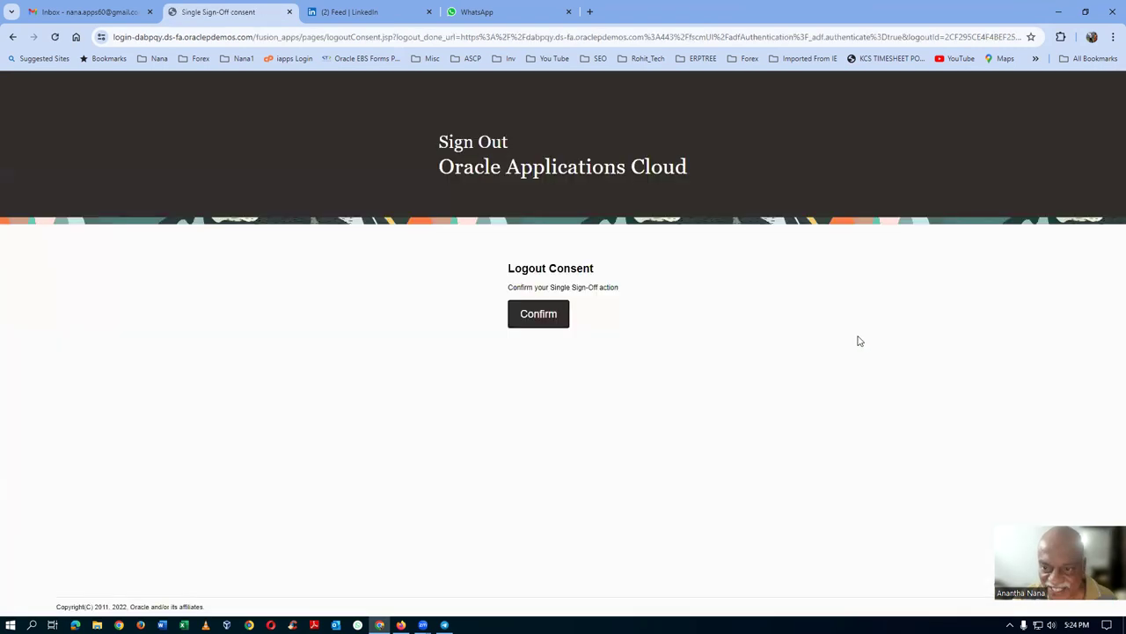
click(543, 317)
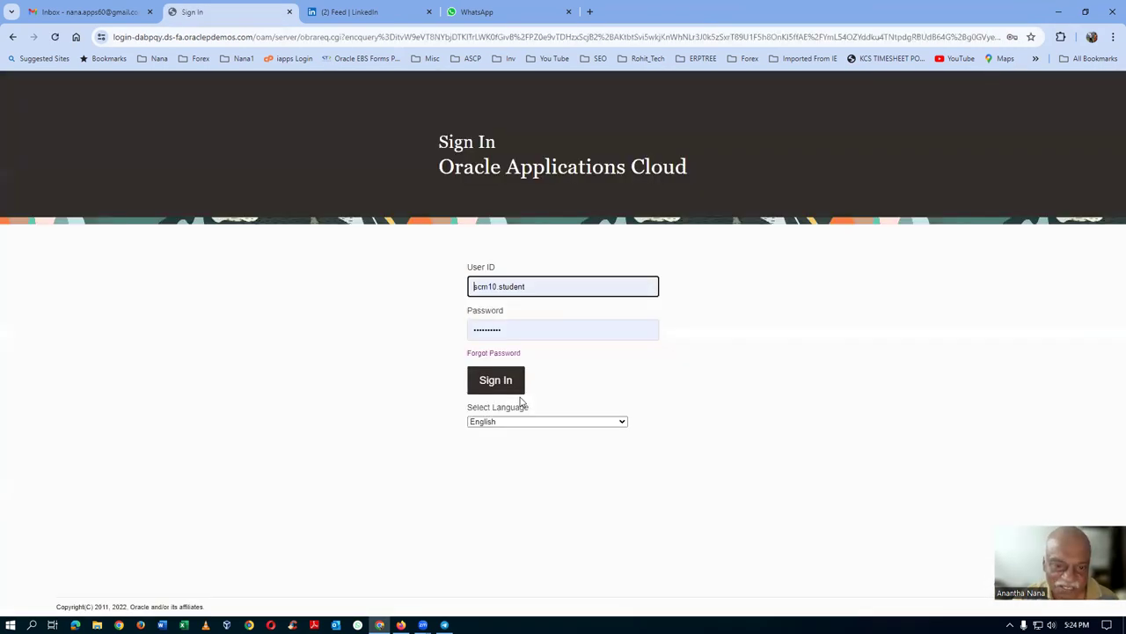
- Sign in to Oracle Applications Cloud with the saved credentials and open the INV Overview favorite, dismissing the saved-passwords alert
click(490, 389)
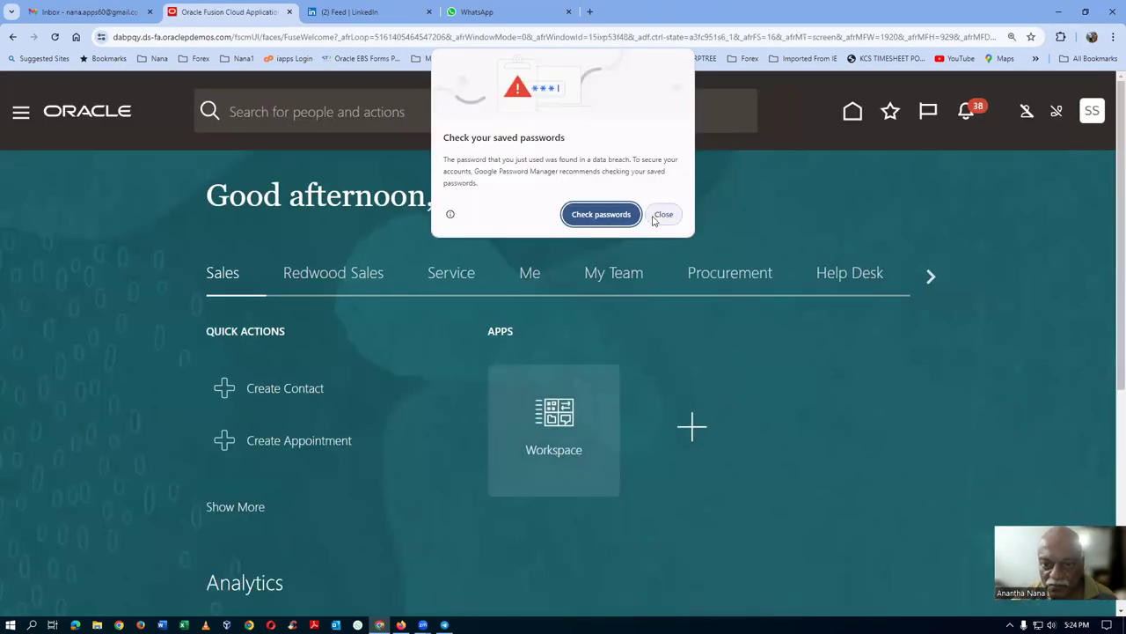
click(663, 215)
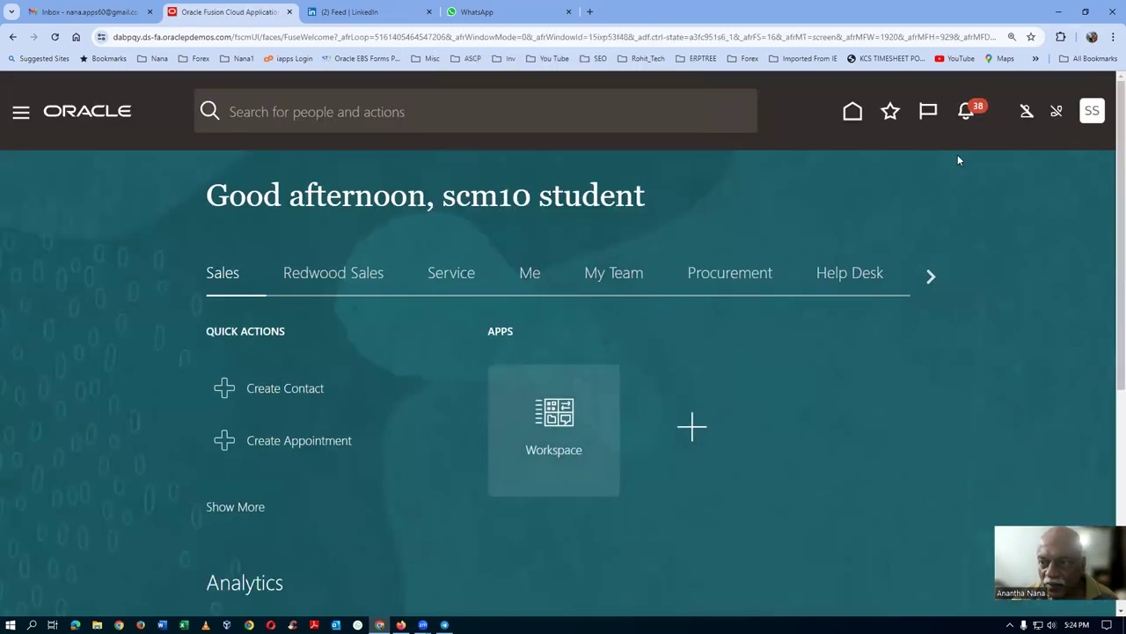
click(891, 114)
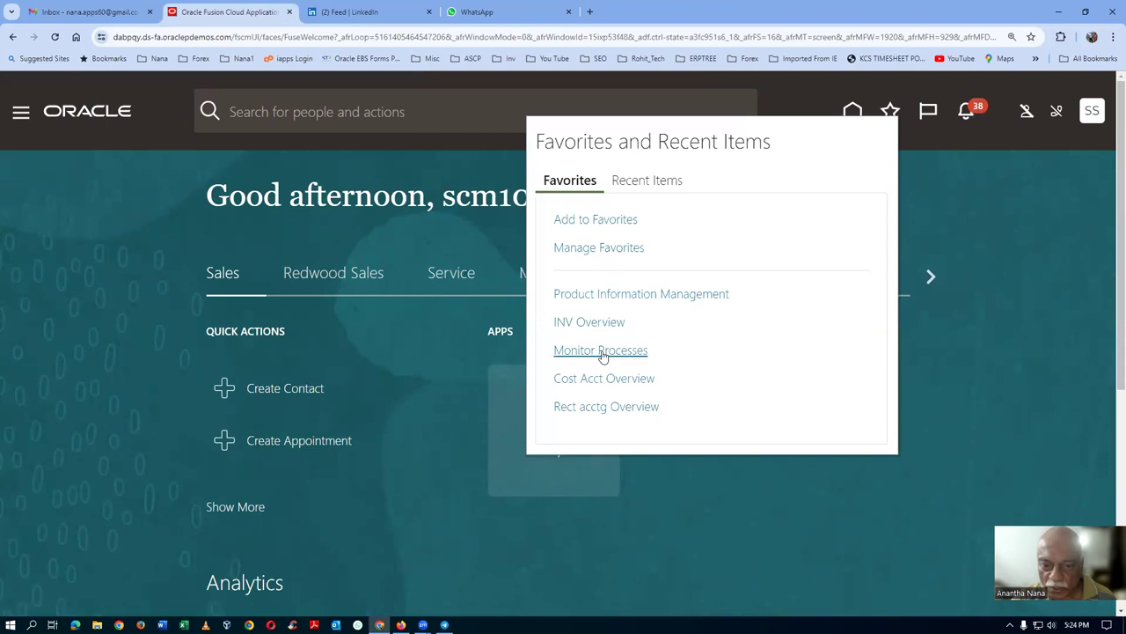
click(590, 322)
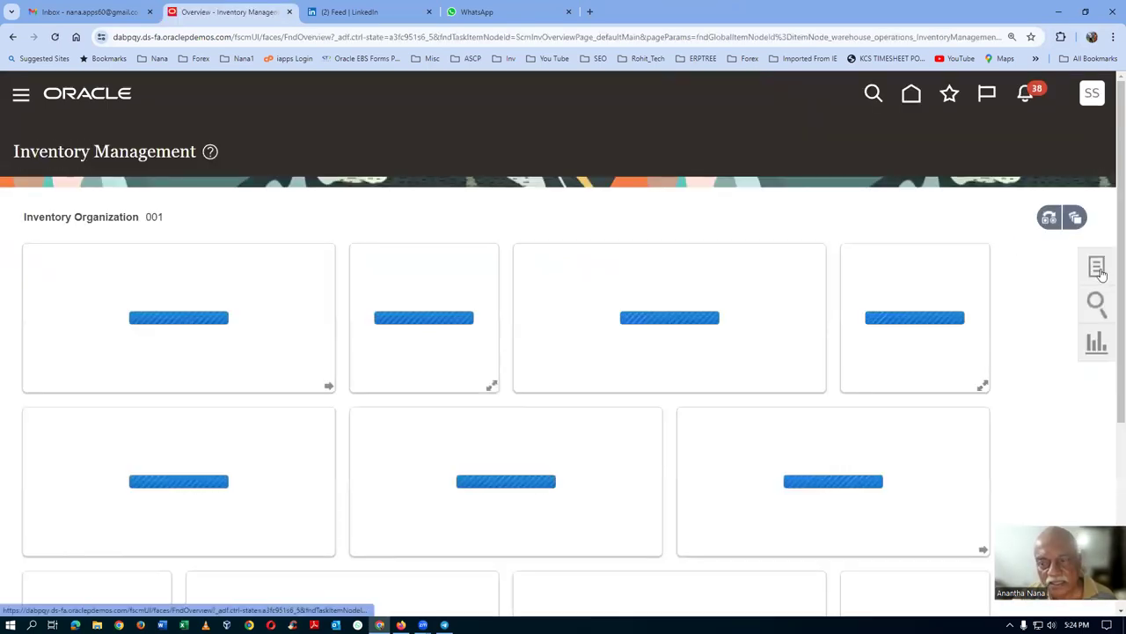
- Show the Receipts tasks in Inventory Management and open the Return Receipts task
click(1096, 268)
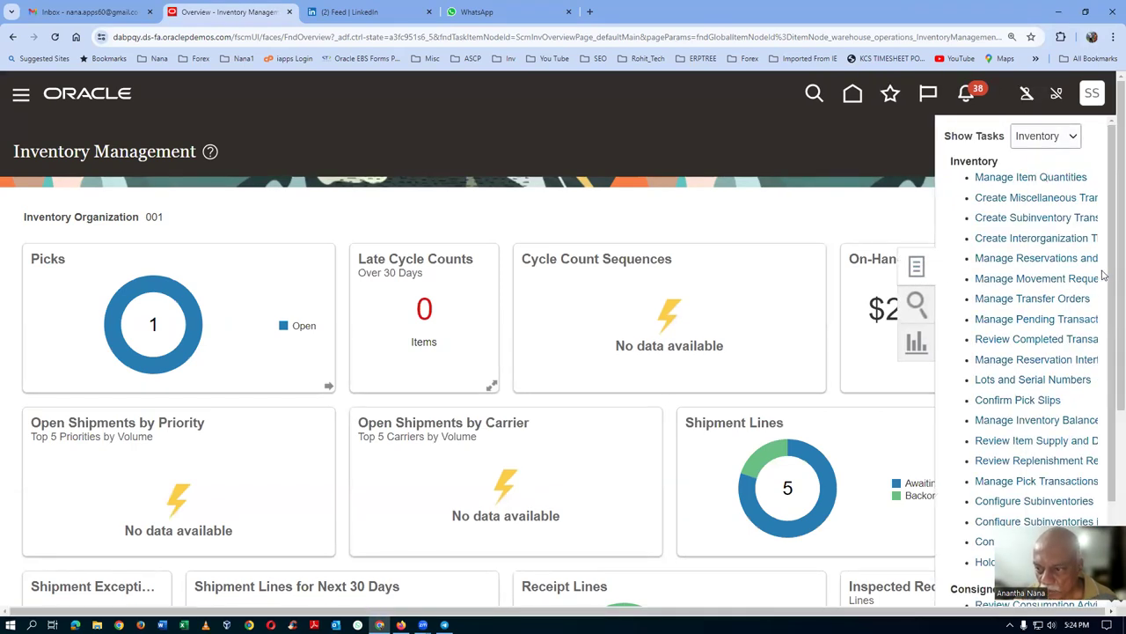
click(1038, 143)
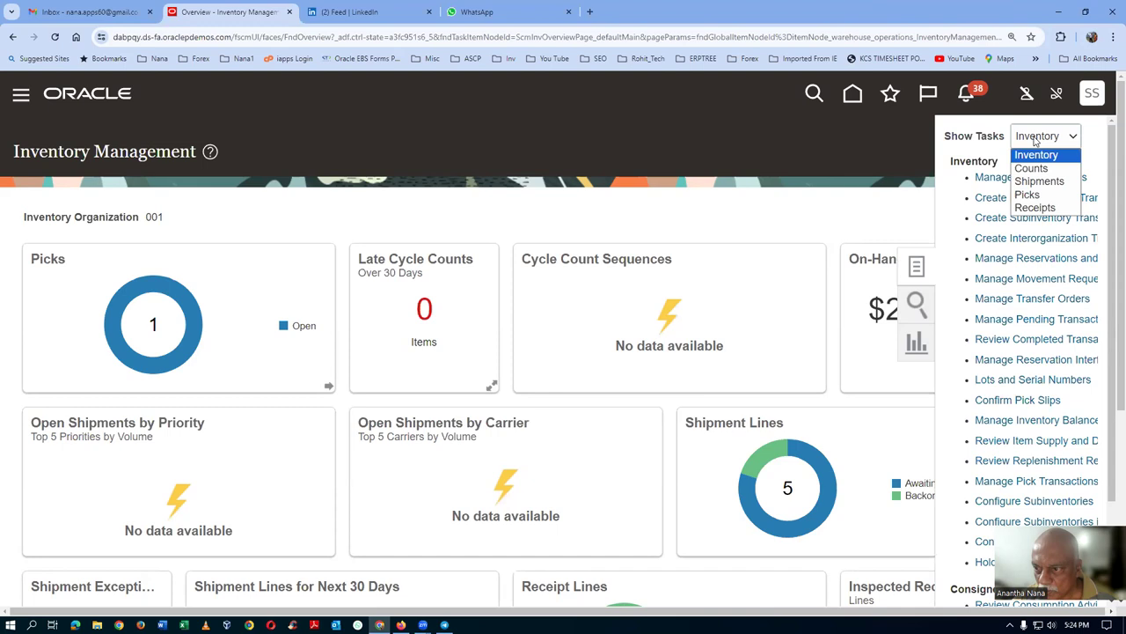
click(1036, 198)
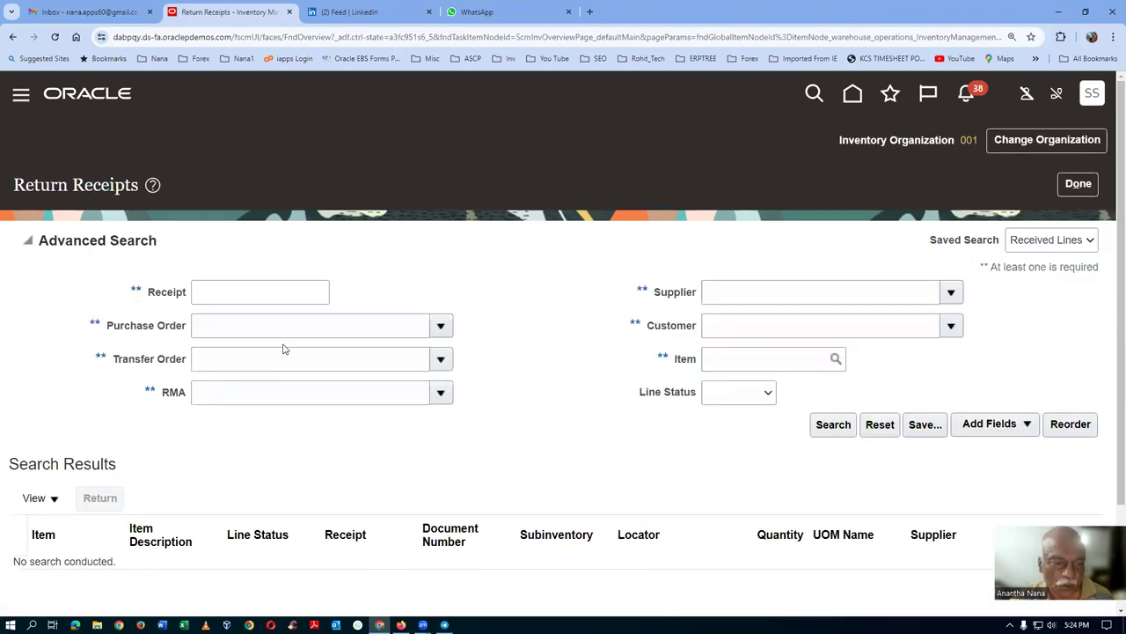
- Try to search the receipts of organization 001 by the transfer order number, then clear the Transfer Order value
click(275, 362)
text(152)
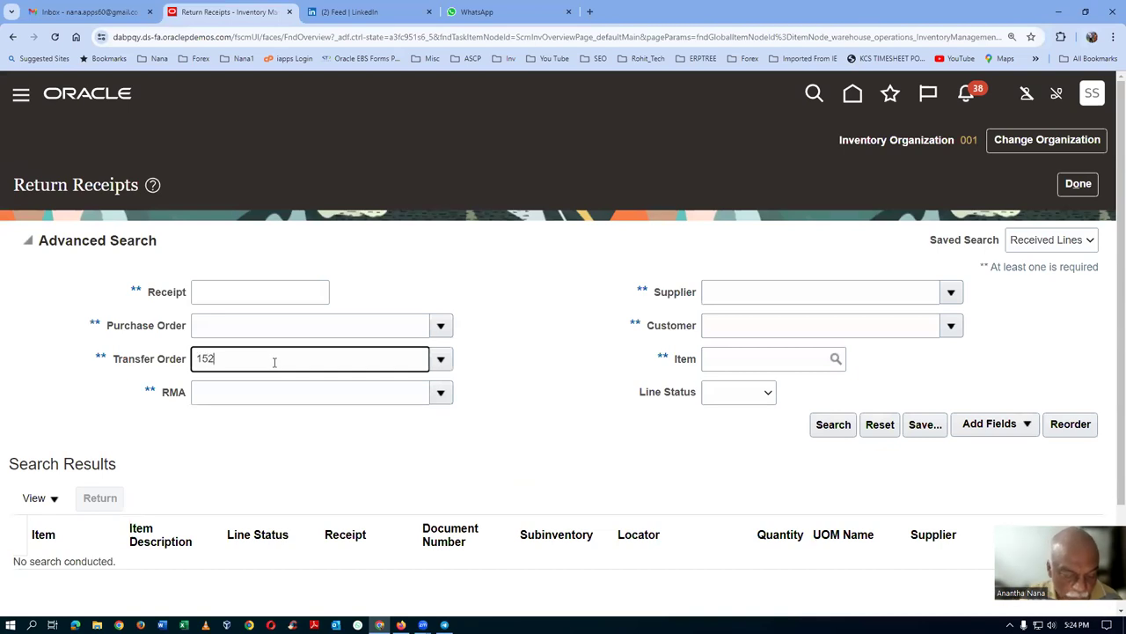
text(047)
key(Tab)
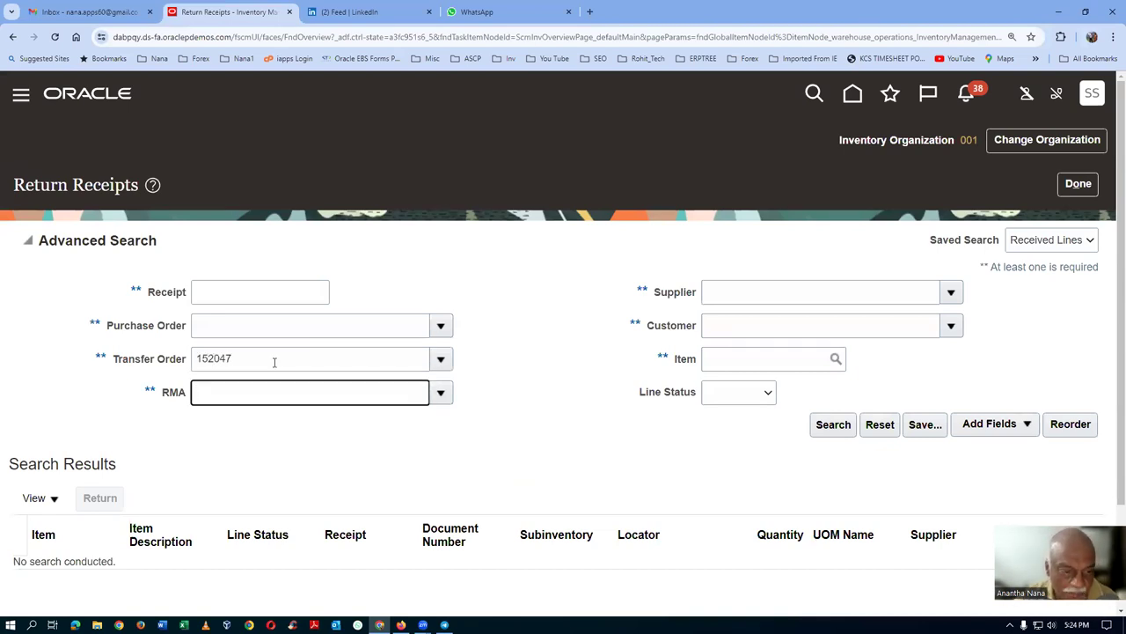
click(832, 425)
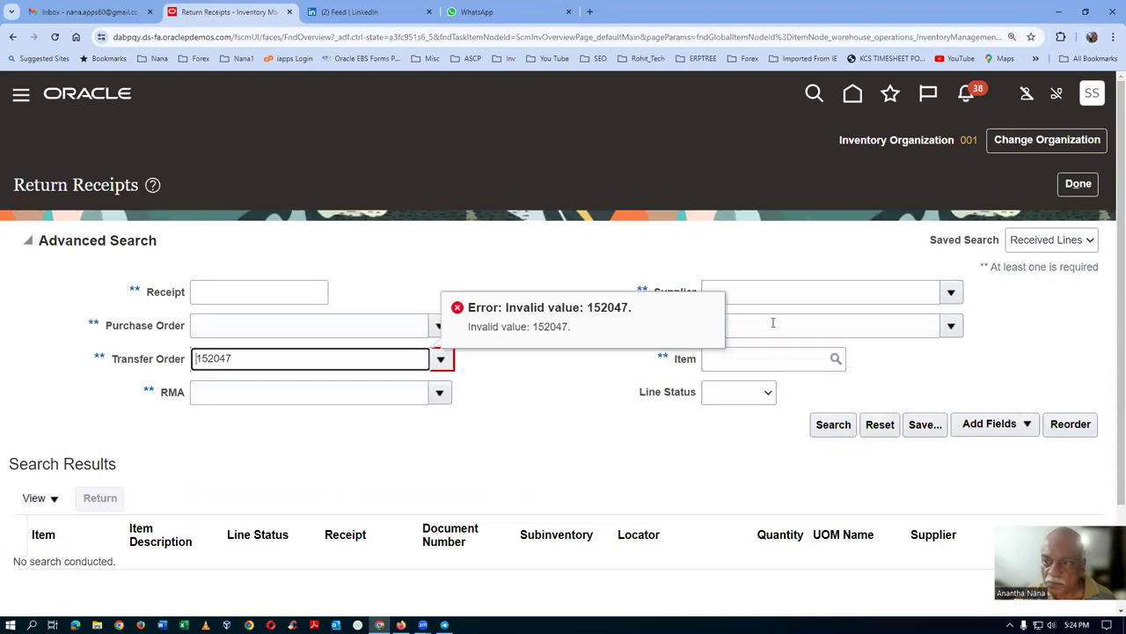
double_click(275, 358)
key(BackSpace)
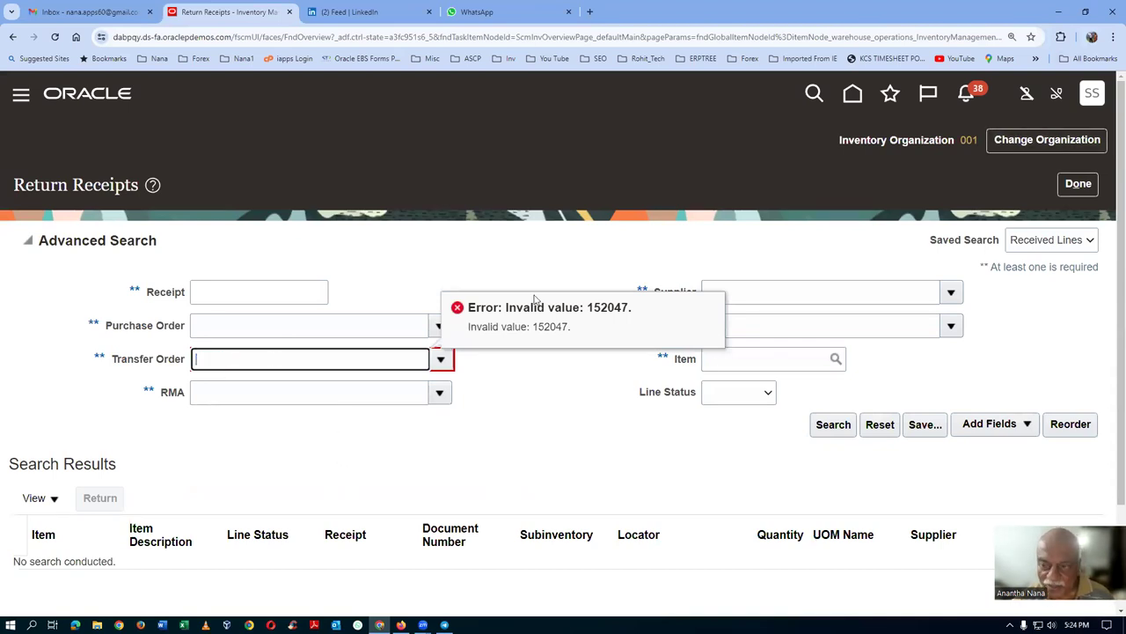
- Change the inventory organization to T032
click(1047, 146)
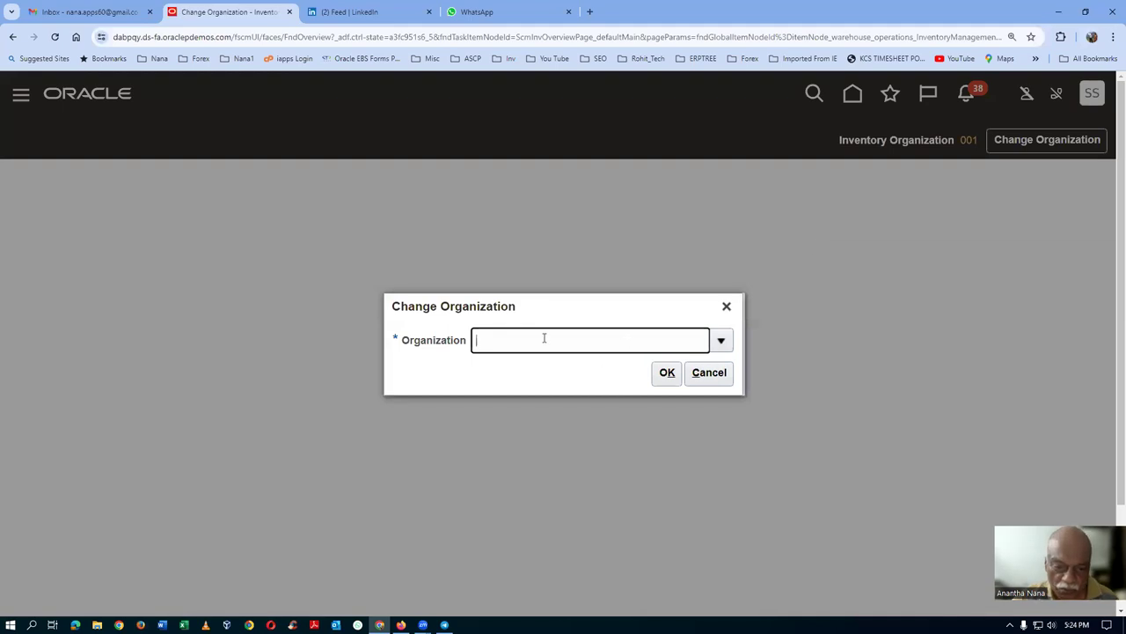
text(T032)
key(Tab)
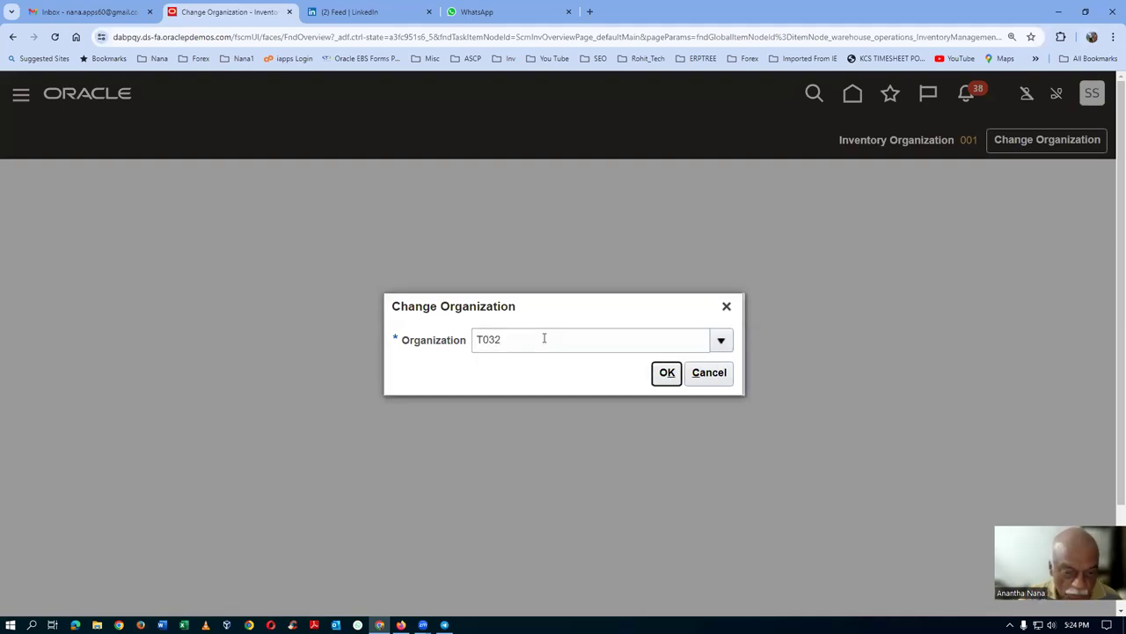
click(666, 373)
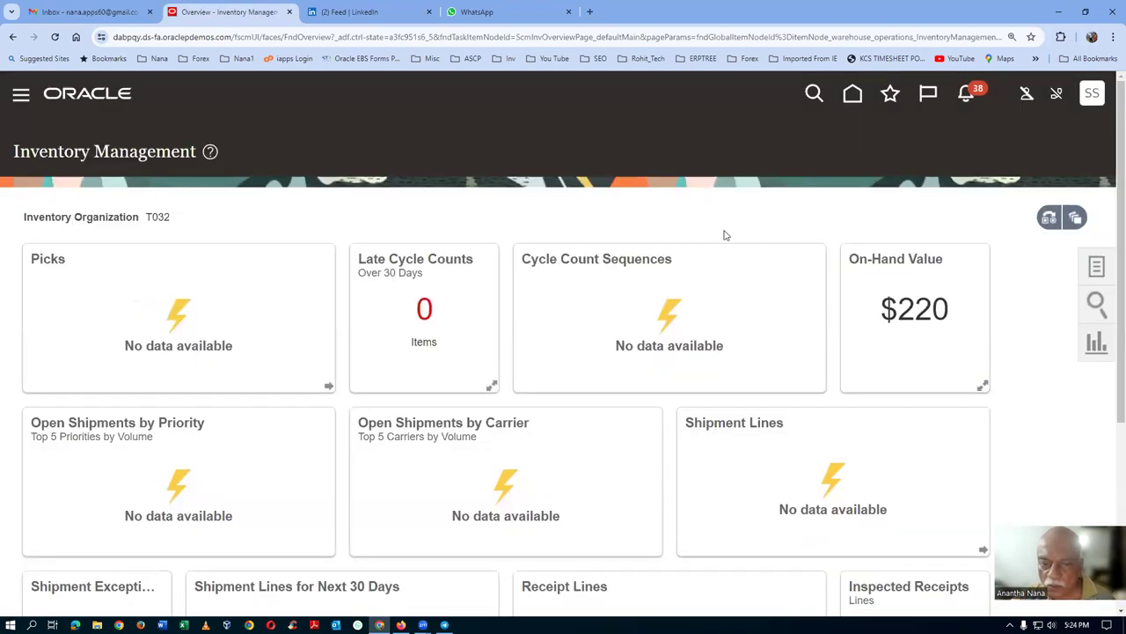
- Open Return Receipts for organization T032 and search for the received lines by the transfer order number
click(1097, 269)
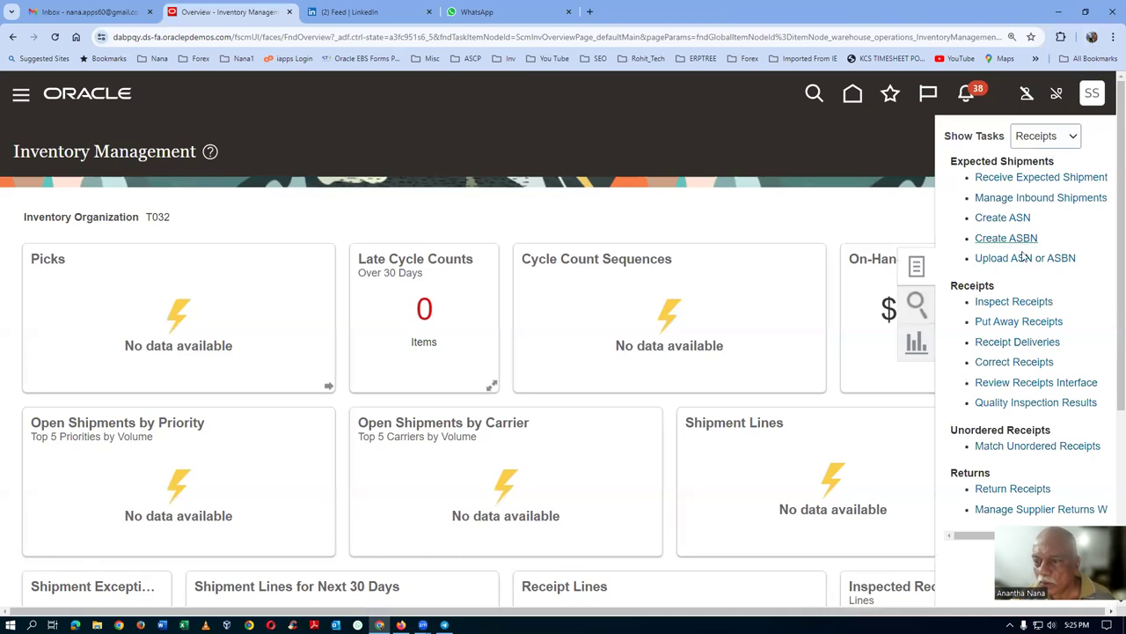
click(1010, 488)
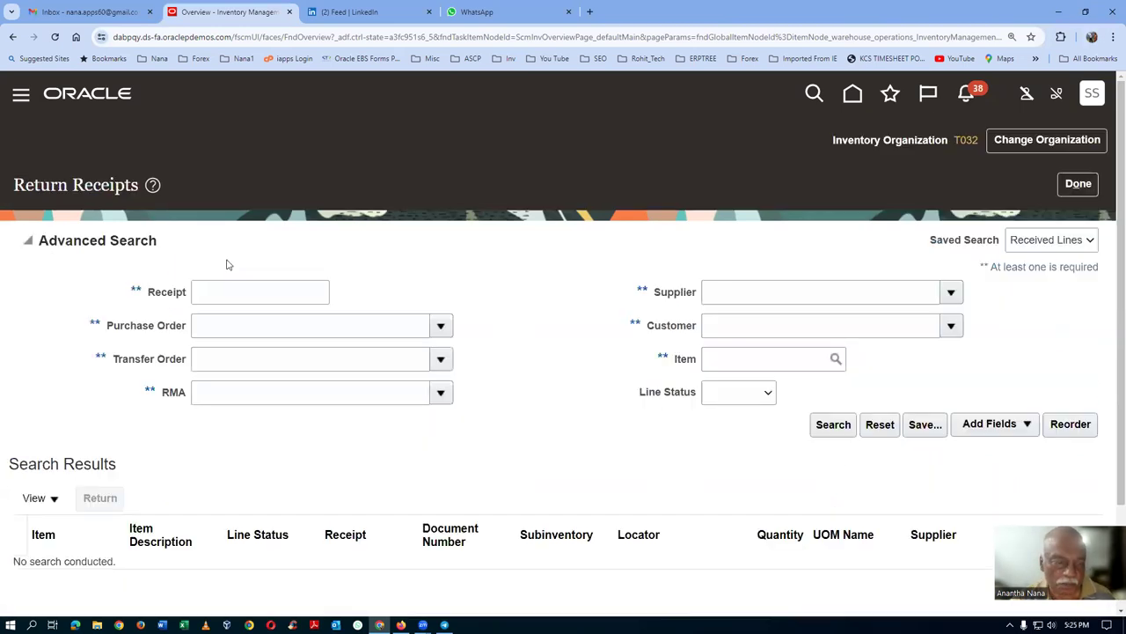
click(228, 360)
text(152)
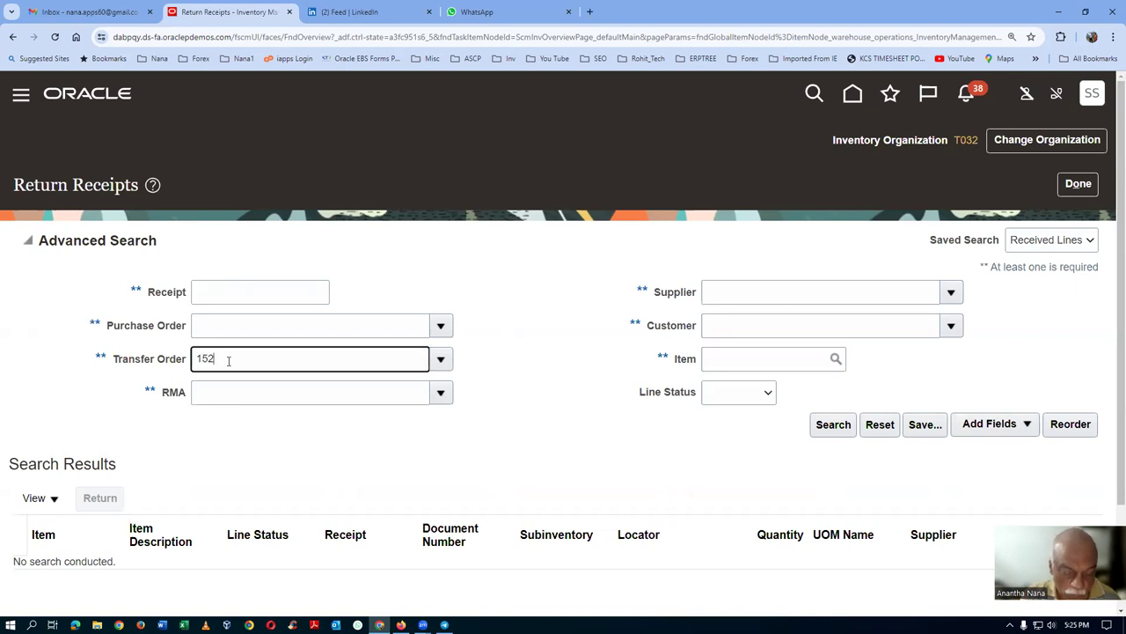
text(047)
key(Tab)
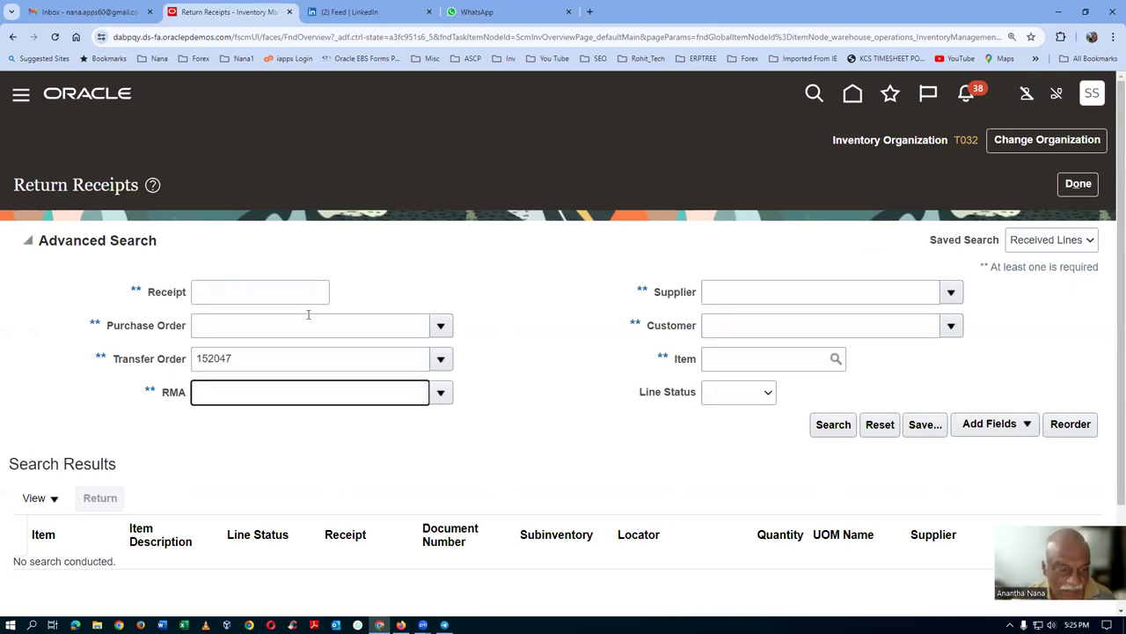
click(832, 425)
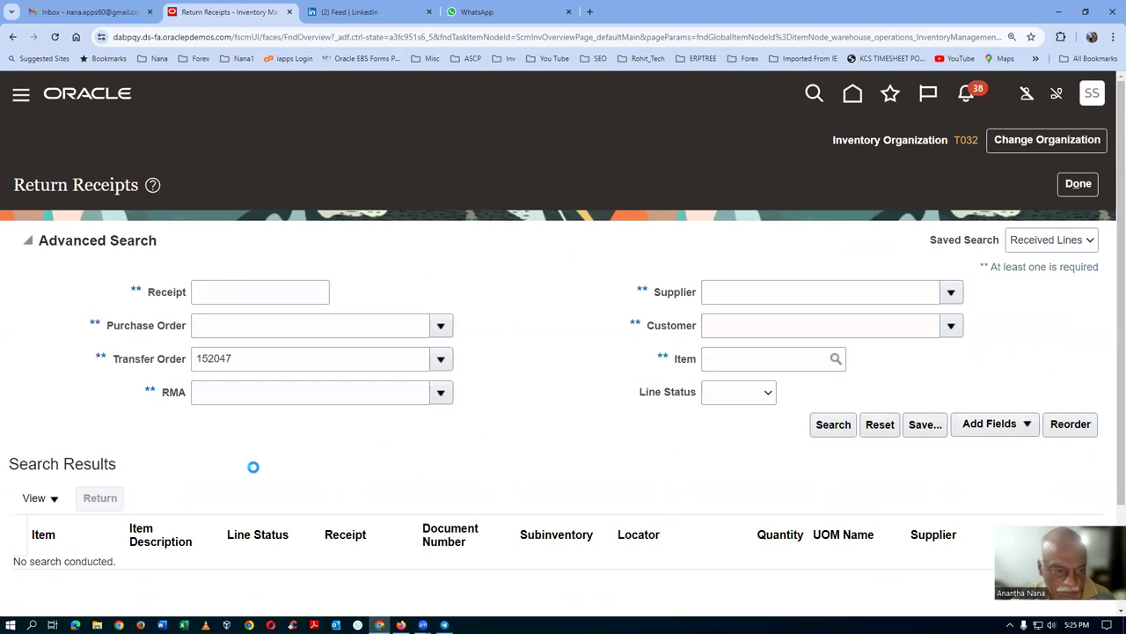
- Select both delivered lines of the transfer order and start their return
click(32, 388)
shift+click(25, 408)
click(98, 315)
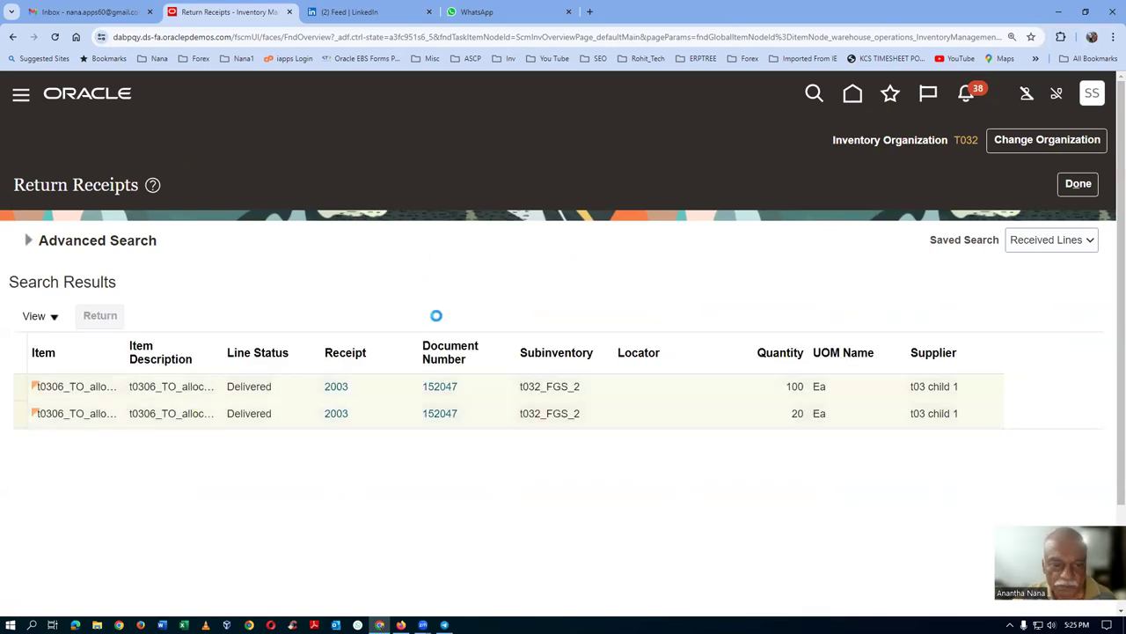
- Set the first line's return quantity to 5 Ea and record all 5 against lot102
click(623, 333)
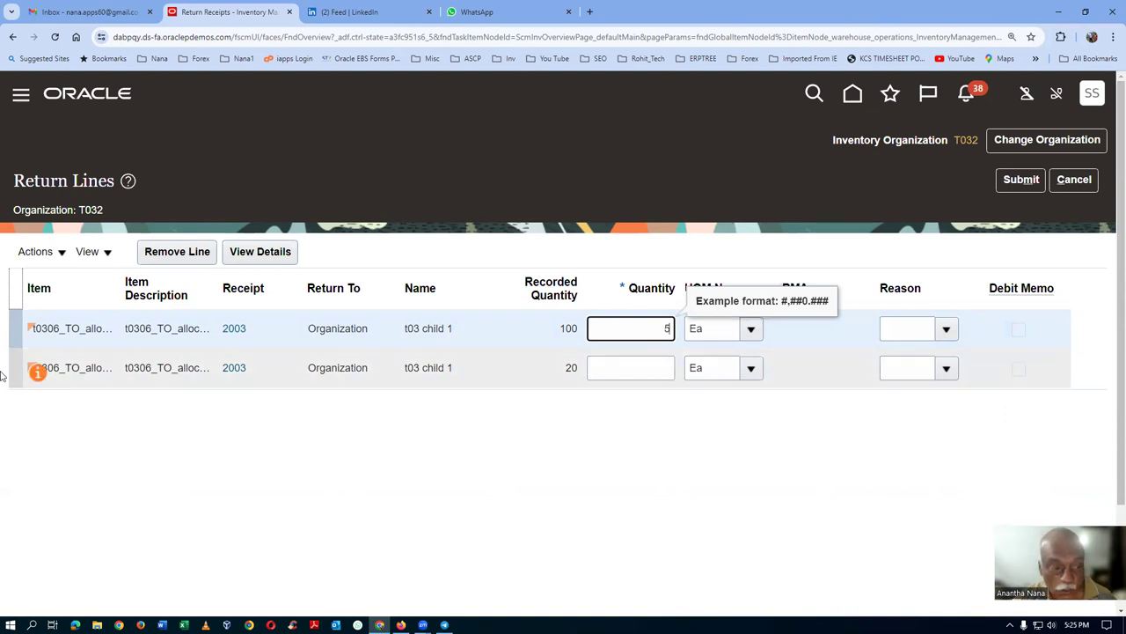
click(17, 253)
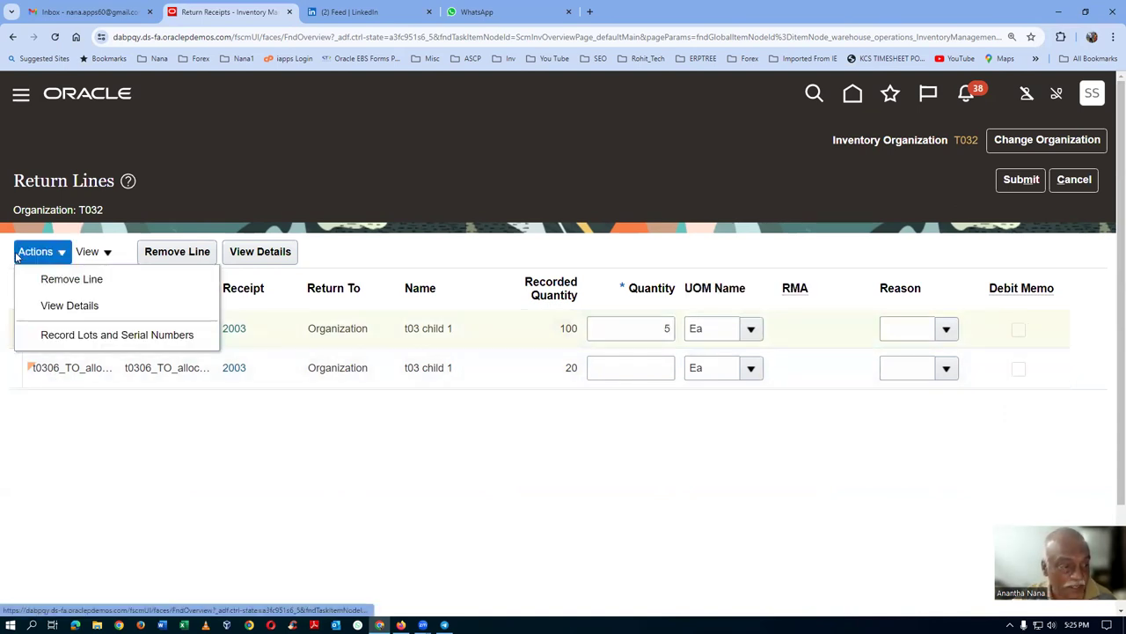
click(74, 340)
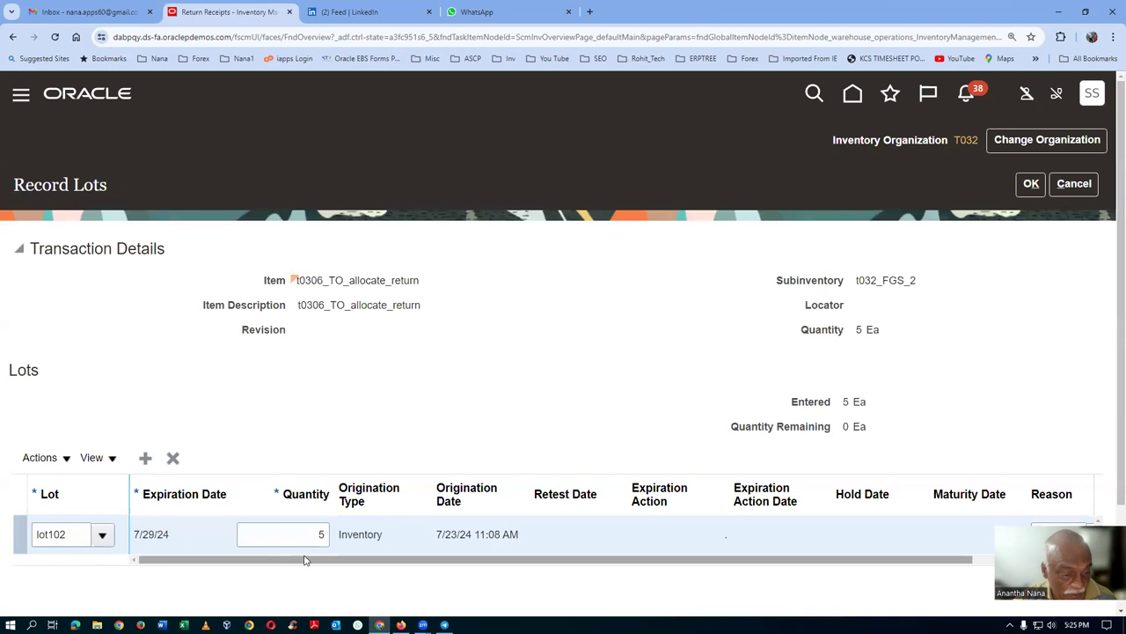
click(1030, 184)
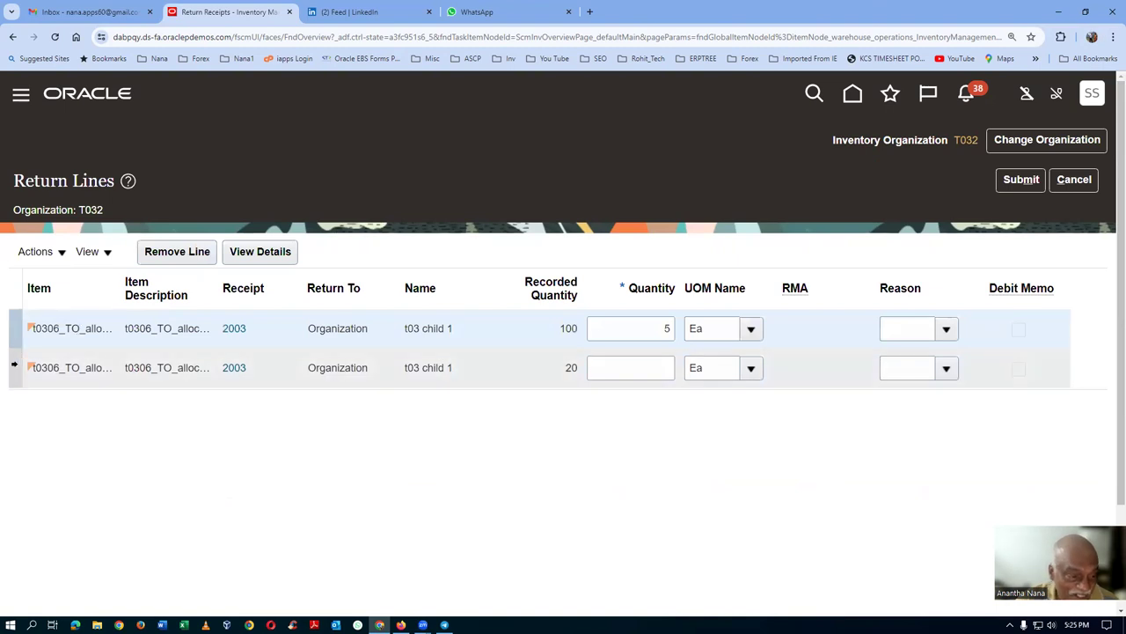
- Set the second line's return quantity to 20 Ea and record all 20 against lot101
click(14, 364)
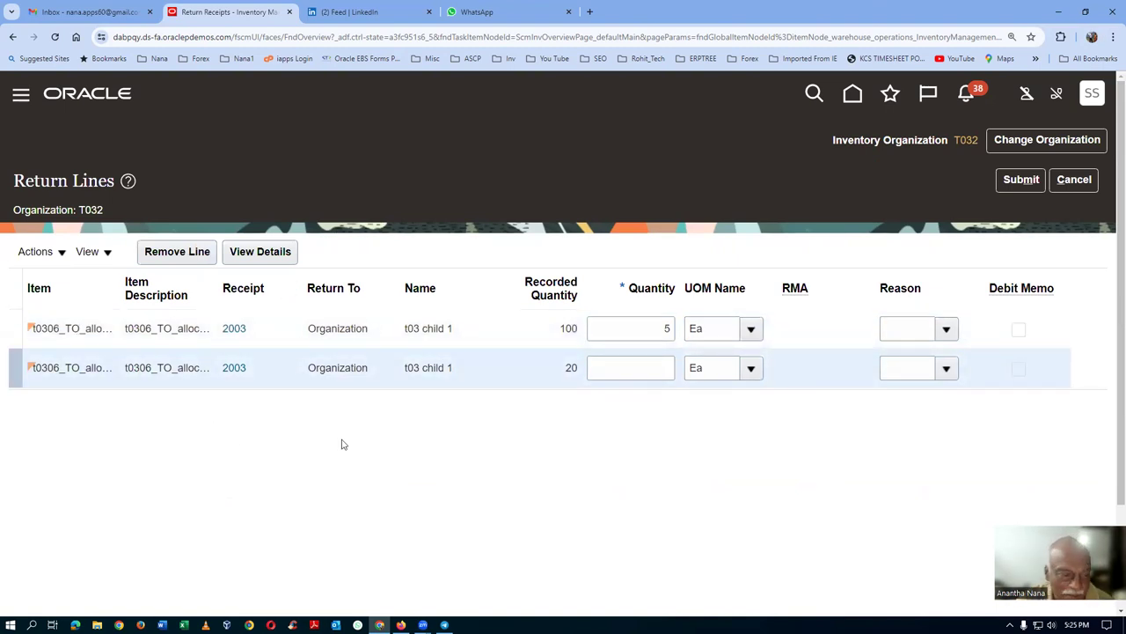
click(35, 252)
click(629, 369)
text(20)
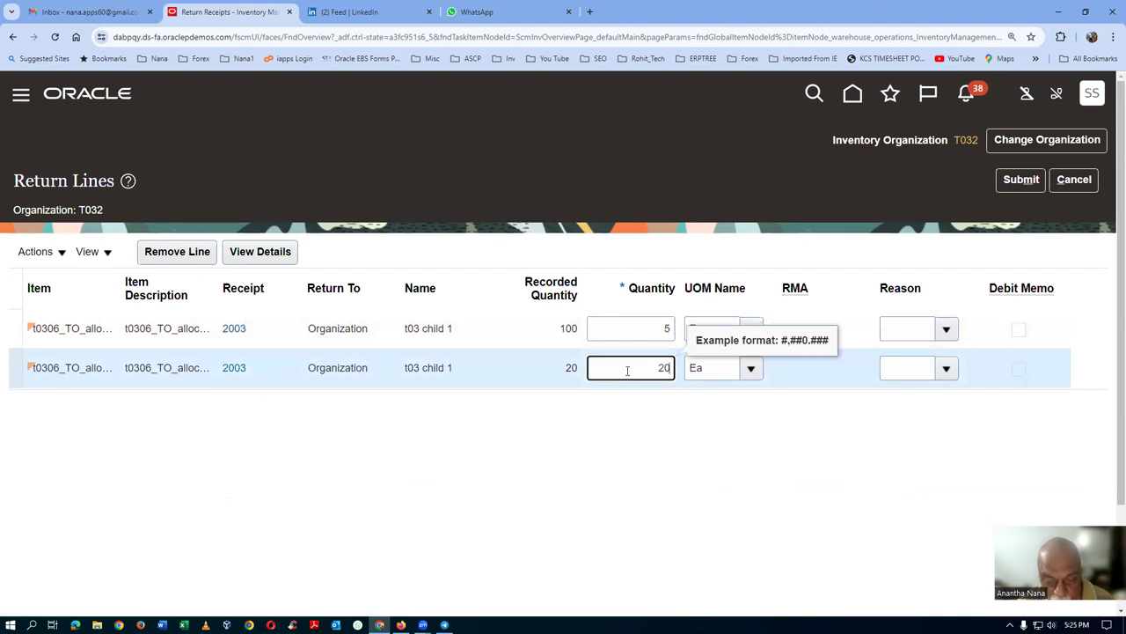
click(510, 432)
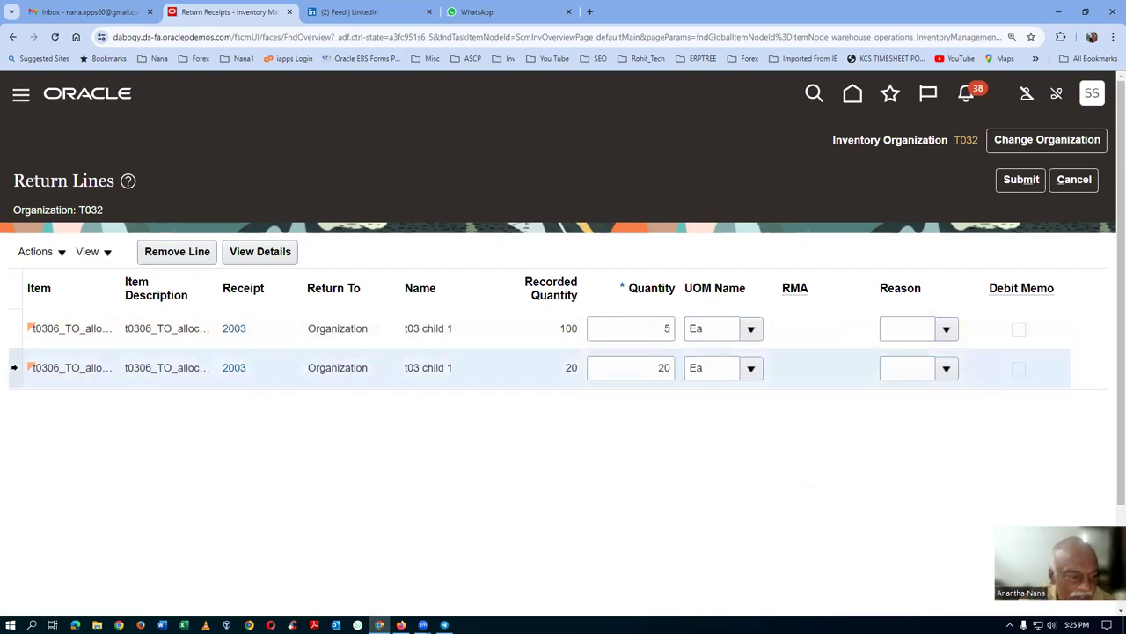
click(35, 251)
click(97, 332)
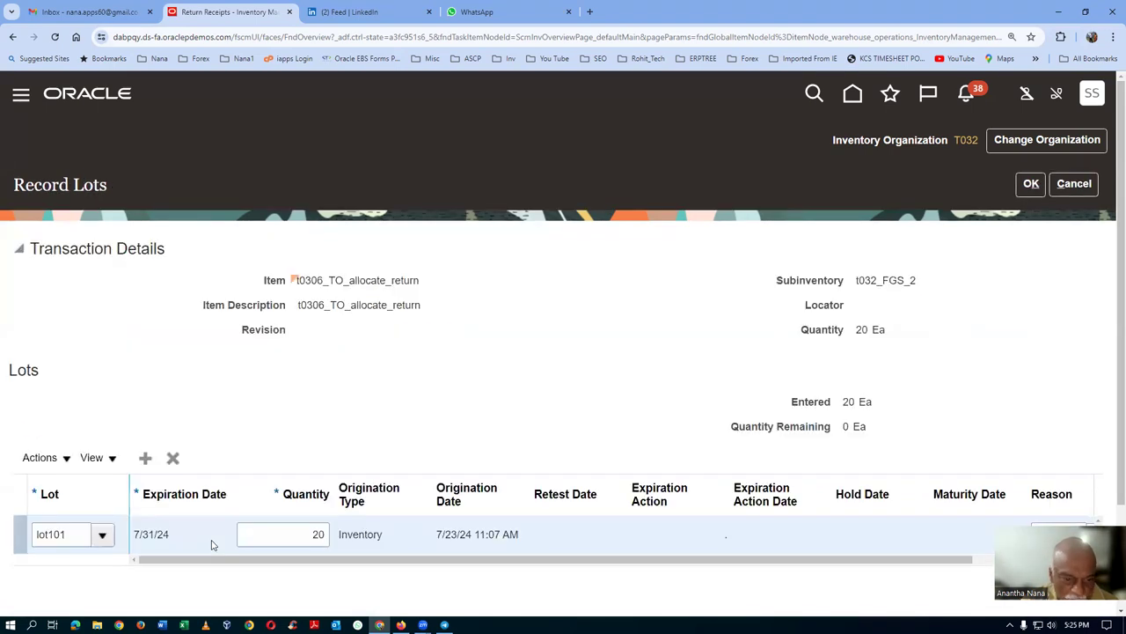
click(1031, 183)
click(358, 361)
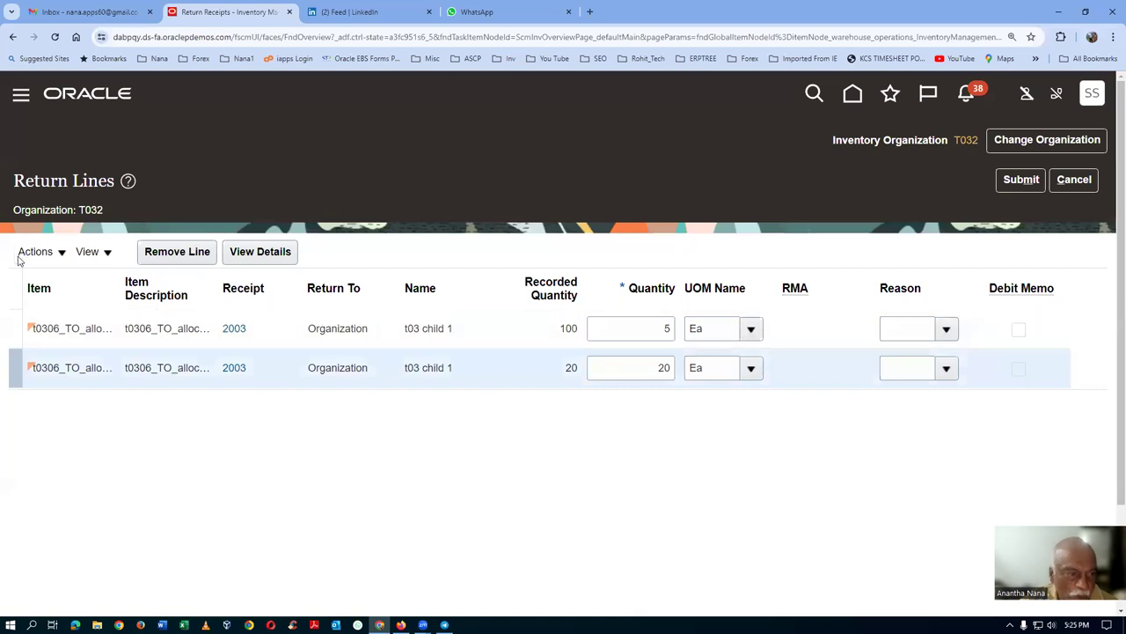
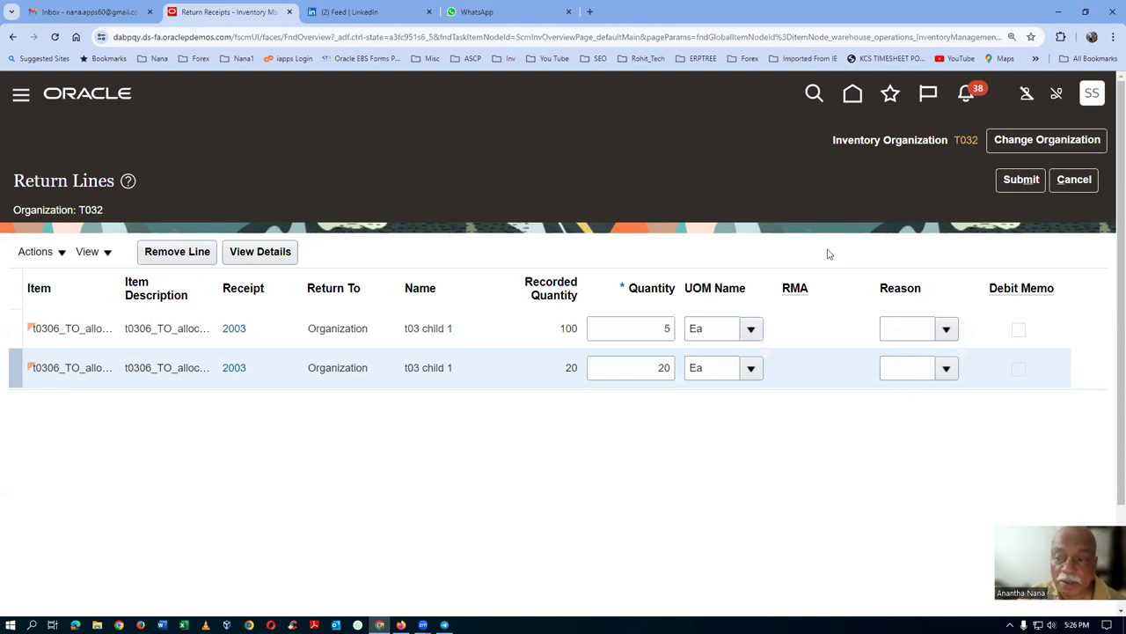
- Submit the return lines, acknowledge the confirmation and finish Return Receipts
click(1026, 180)
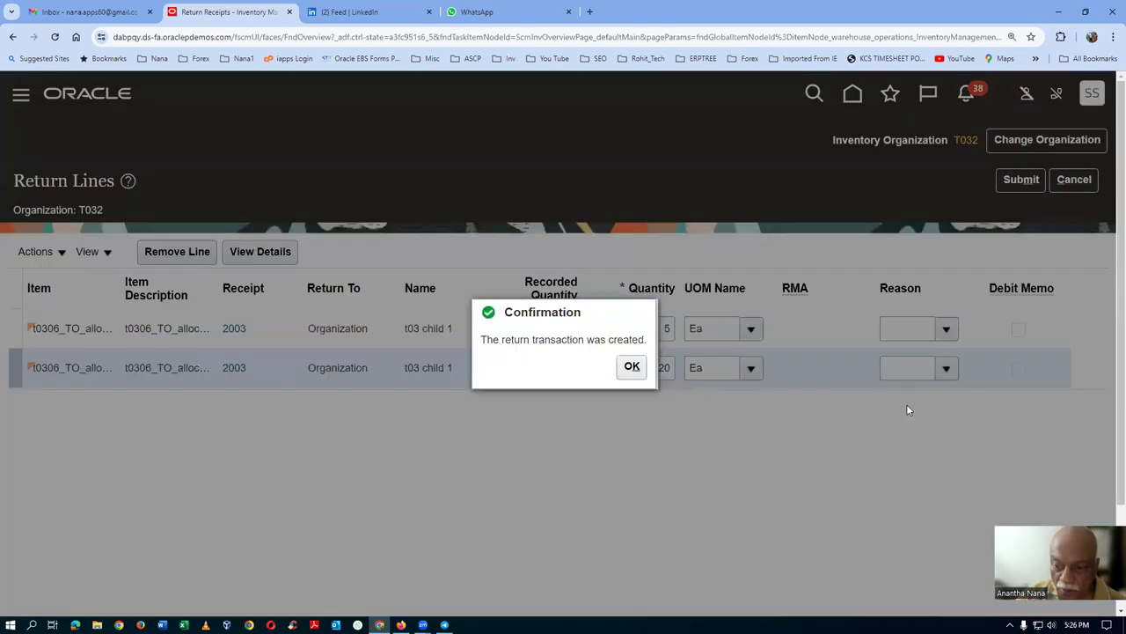
click(632, 367)
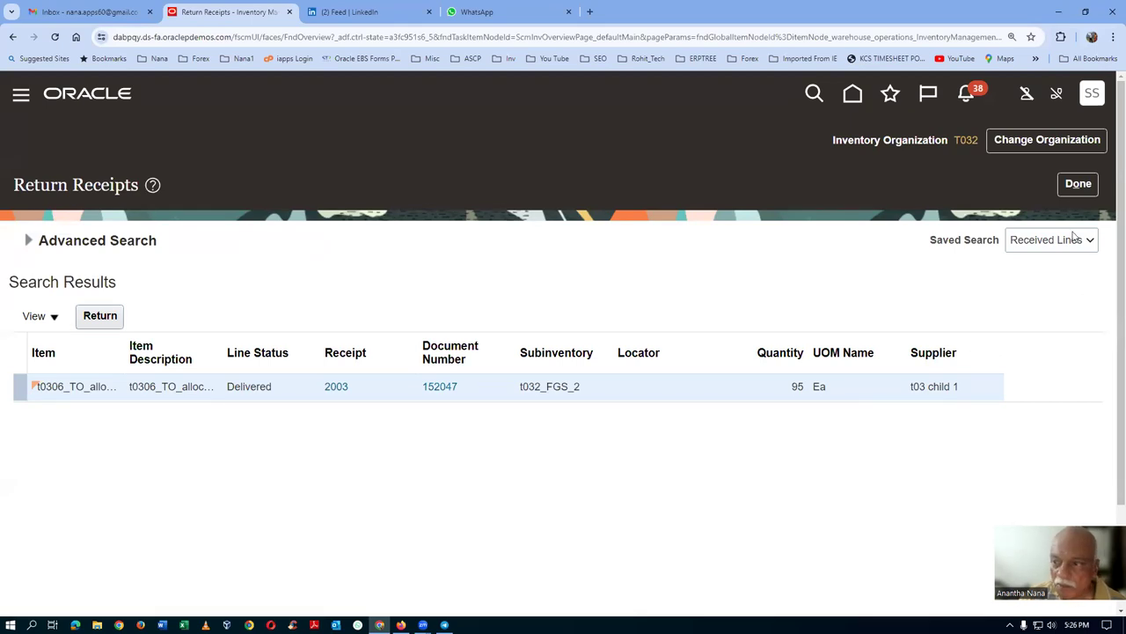
click(1075, 185)
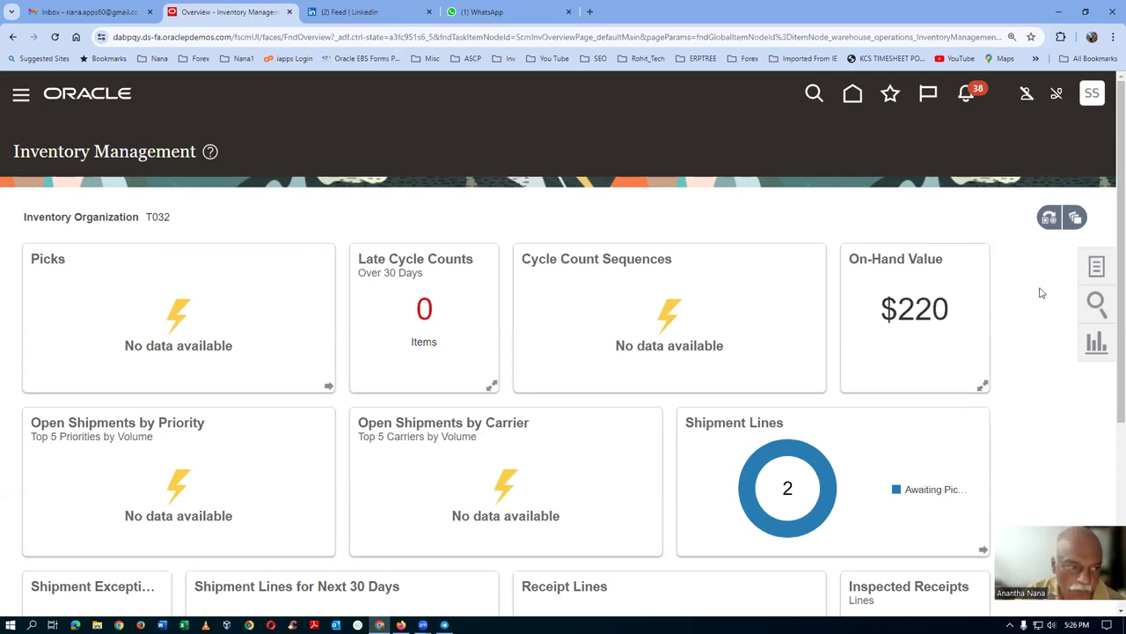
- Open Manage Transfer Orders and search for open transfer orders whose source organization is T032
click(1090, 293)
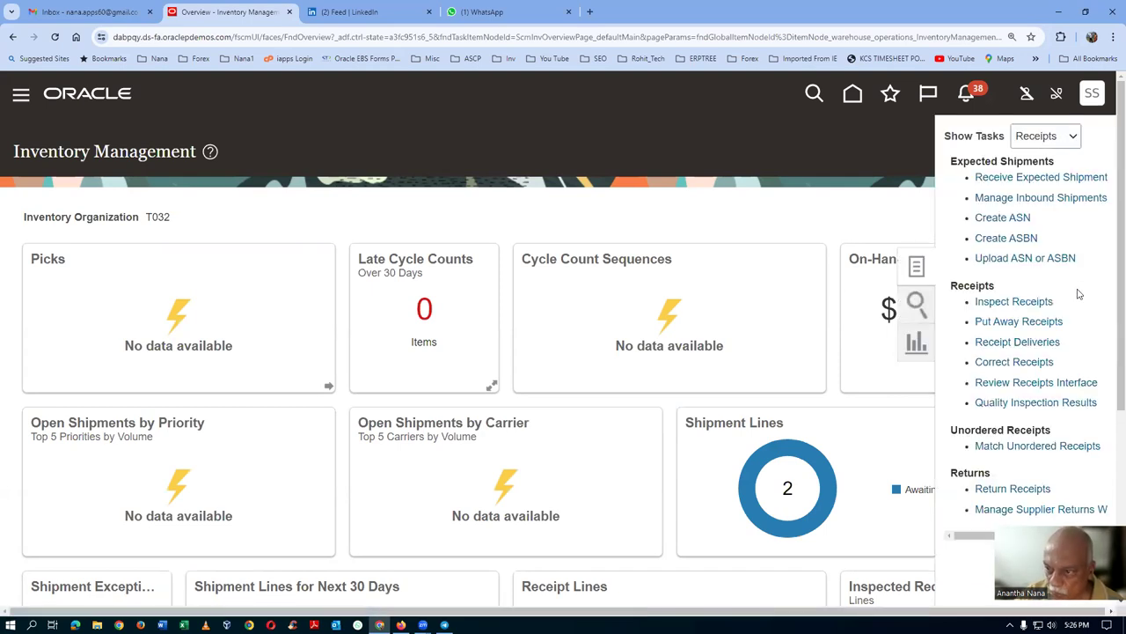
click(1039, 136)
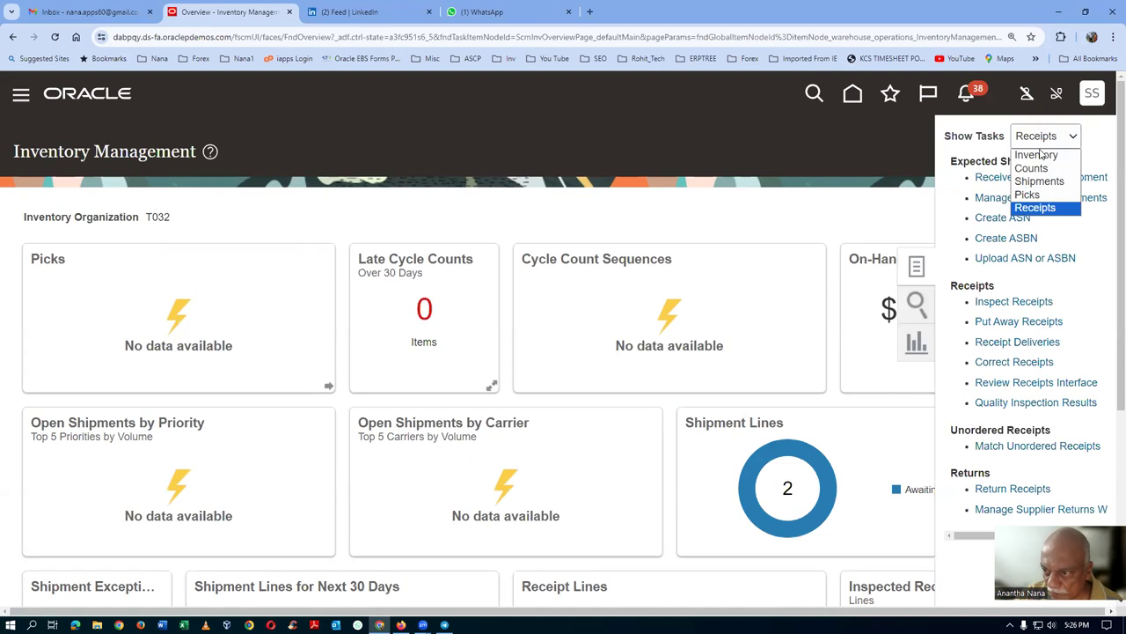
click(1038, 155)
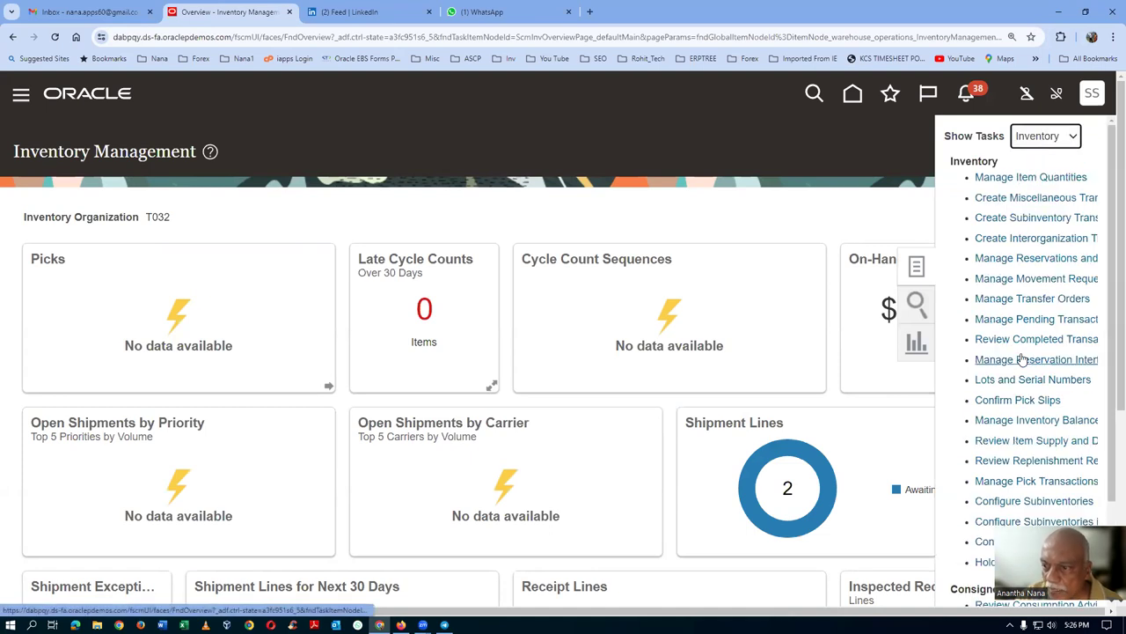
click(1022, 299)
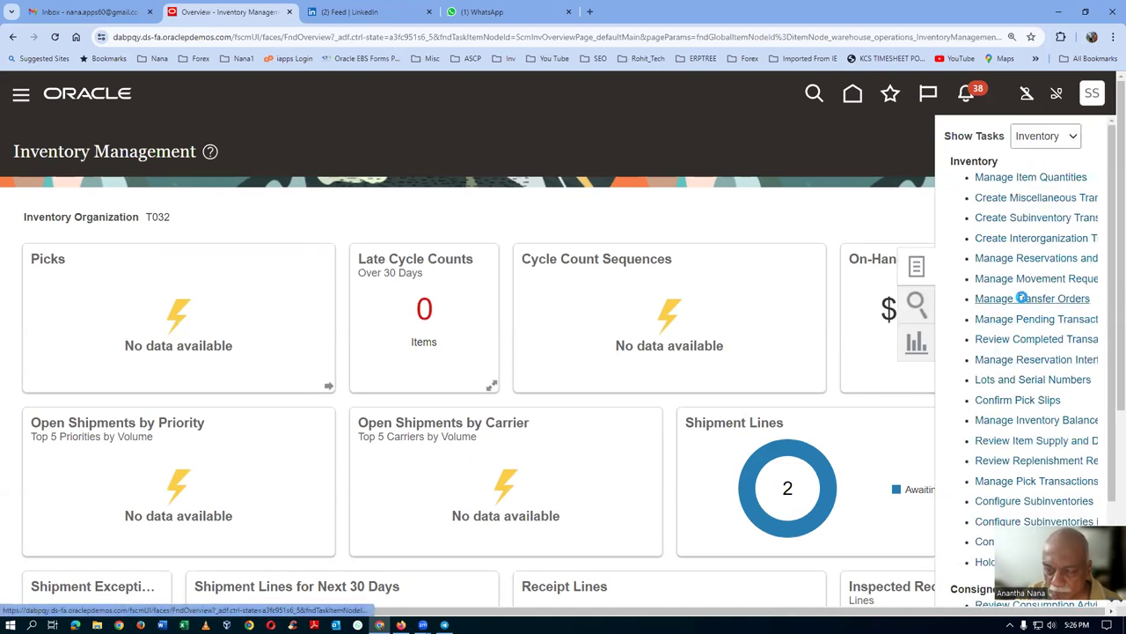
click(257, 331)
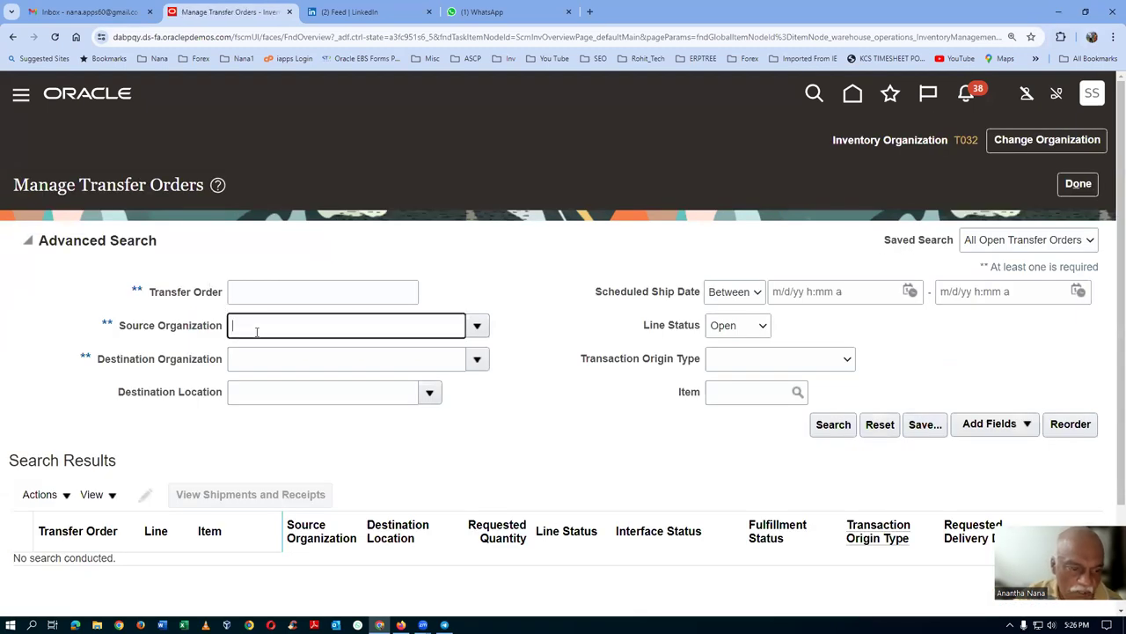
text(T032)
key(Tab)
click(850, 425)
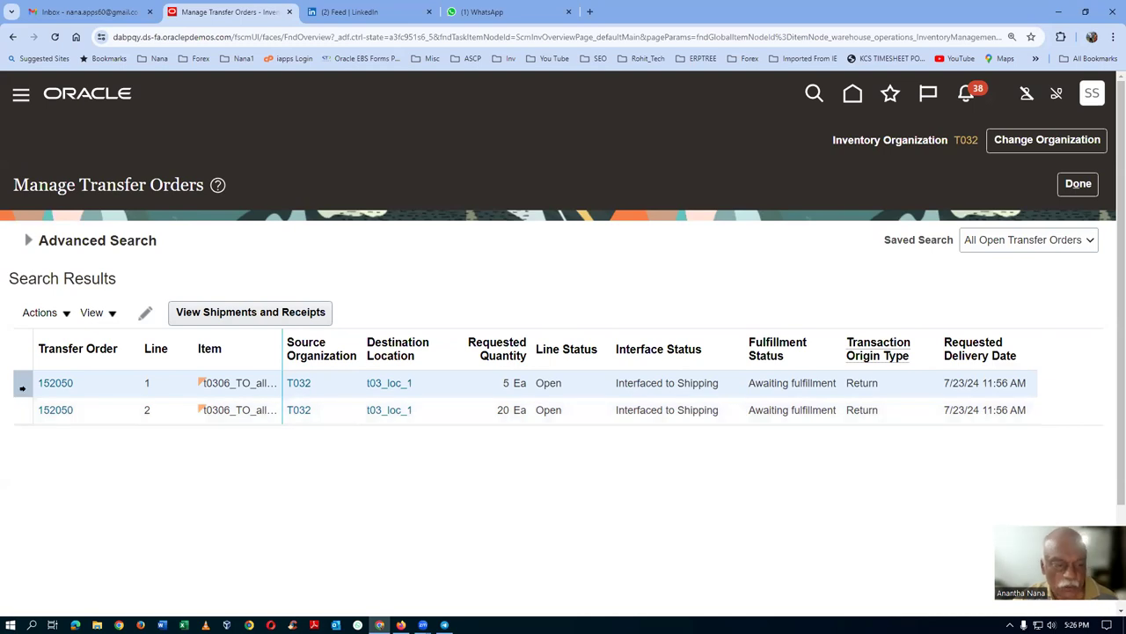
- Duplicate the Manage Transfer Orders browser tab and switch to the copy
right_click(237, 14)
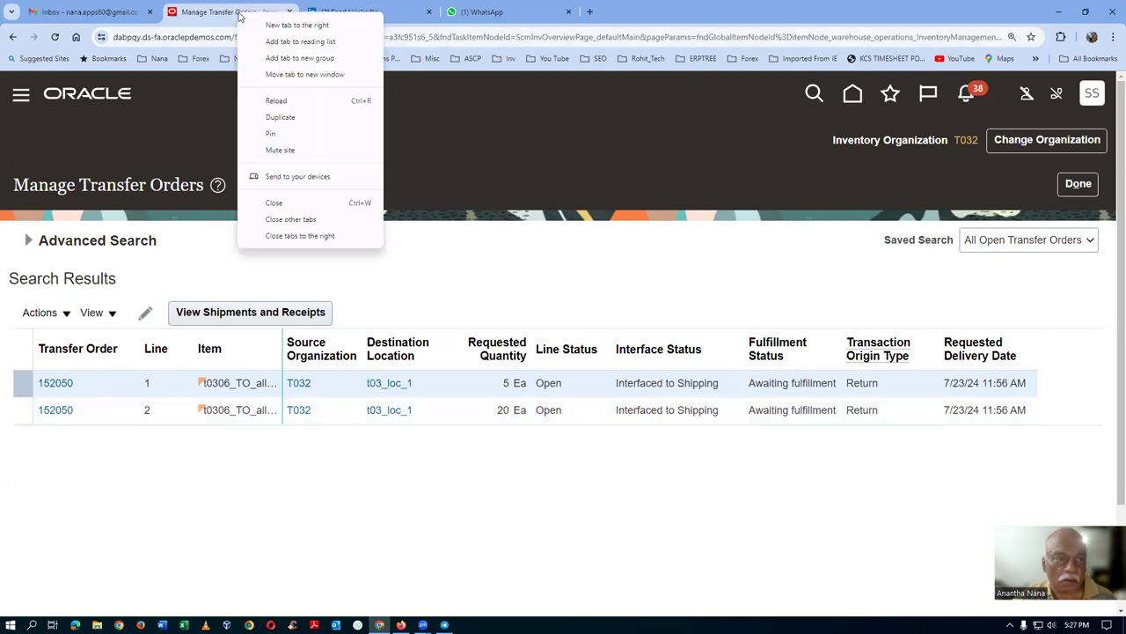
click(283, 120)
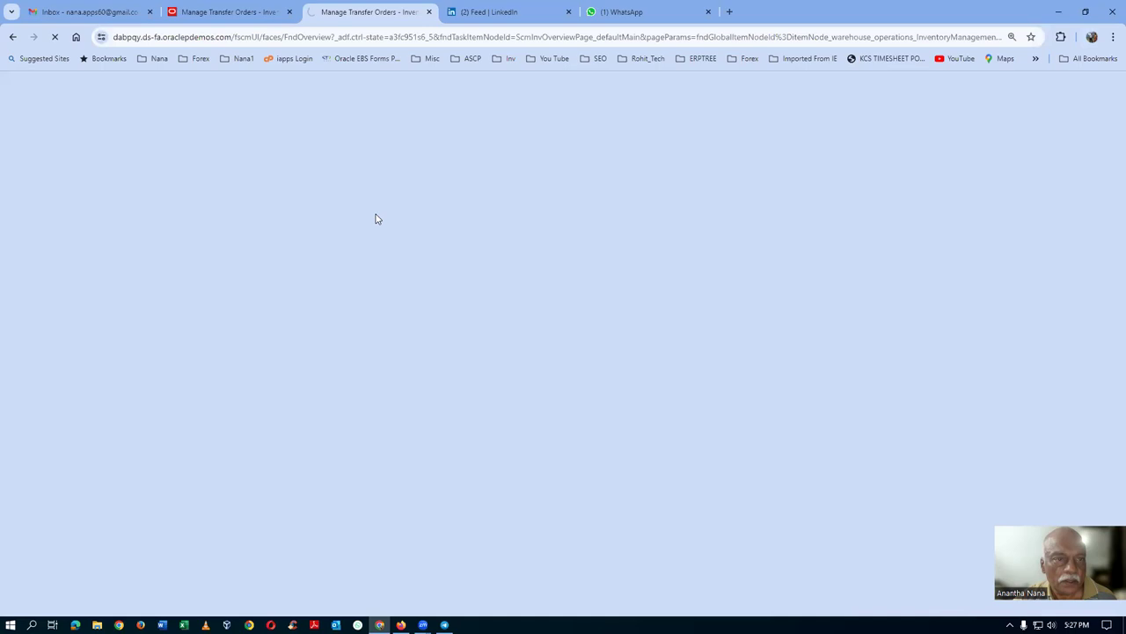
click(226, 14)
click(370, 12)
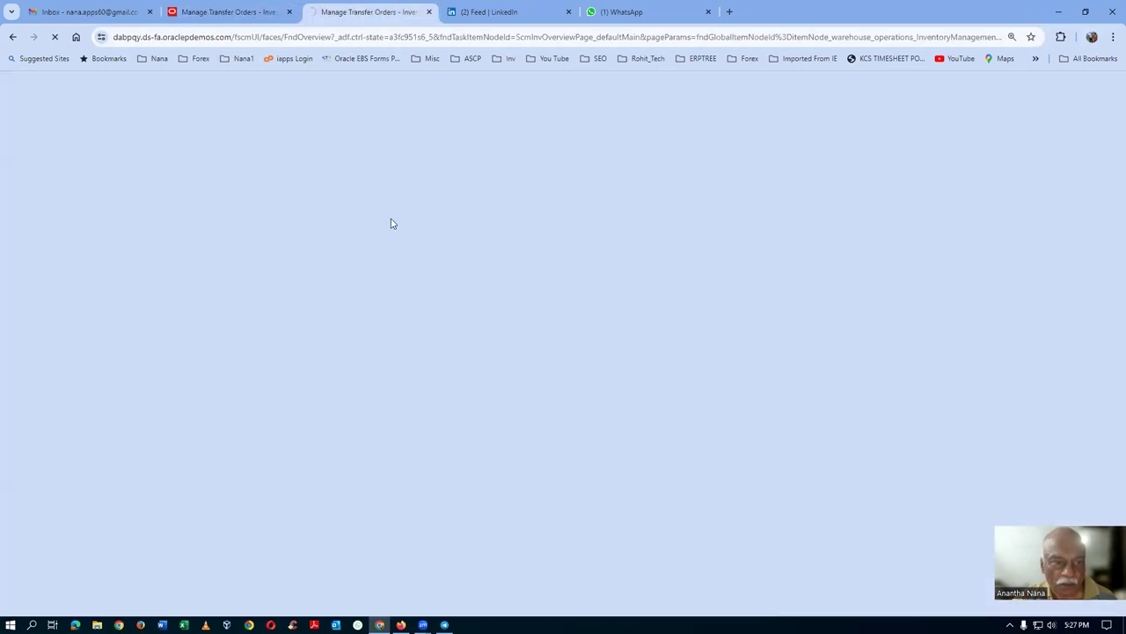
click(227, 12)
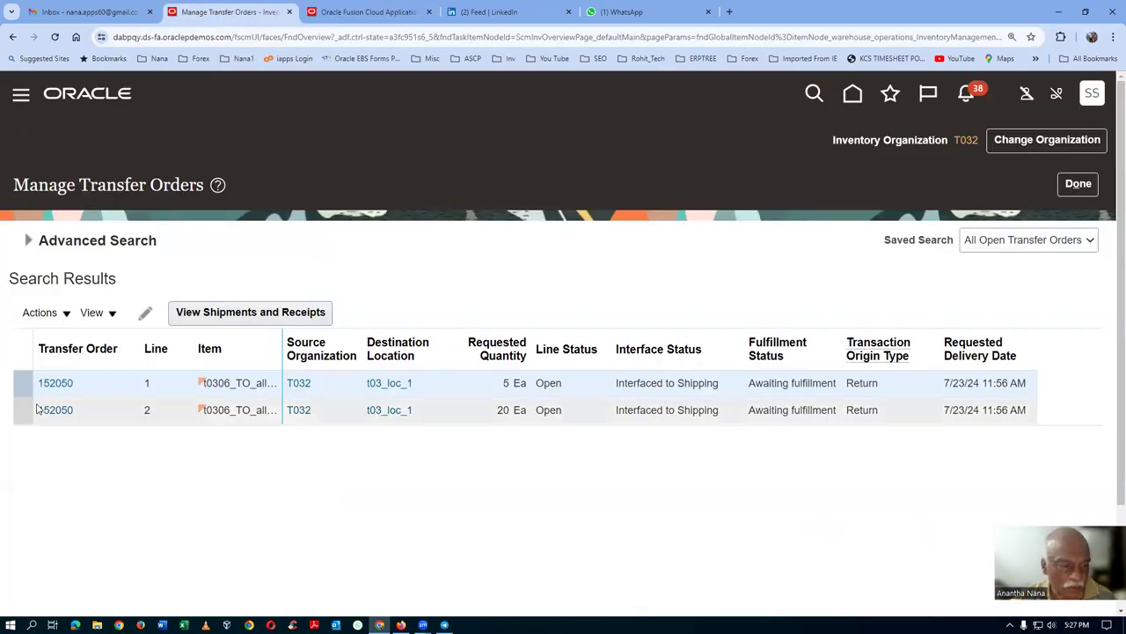
click(390, 16)
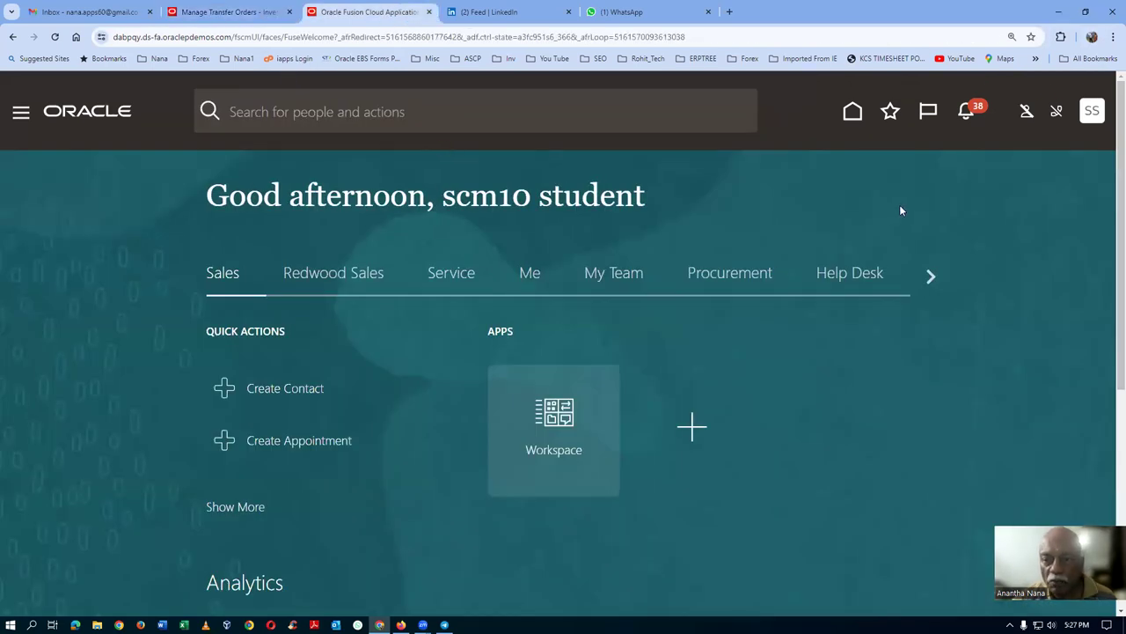
- Open Inventory Management from the favorites and go to the shipment task Manage Shipment Lines
click(891, 111)
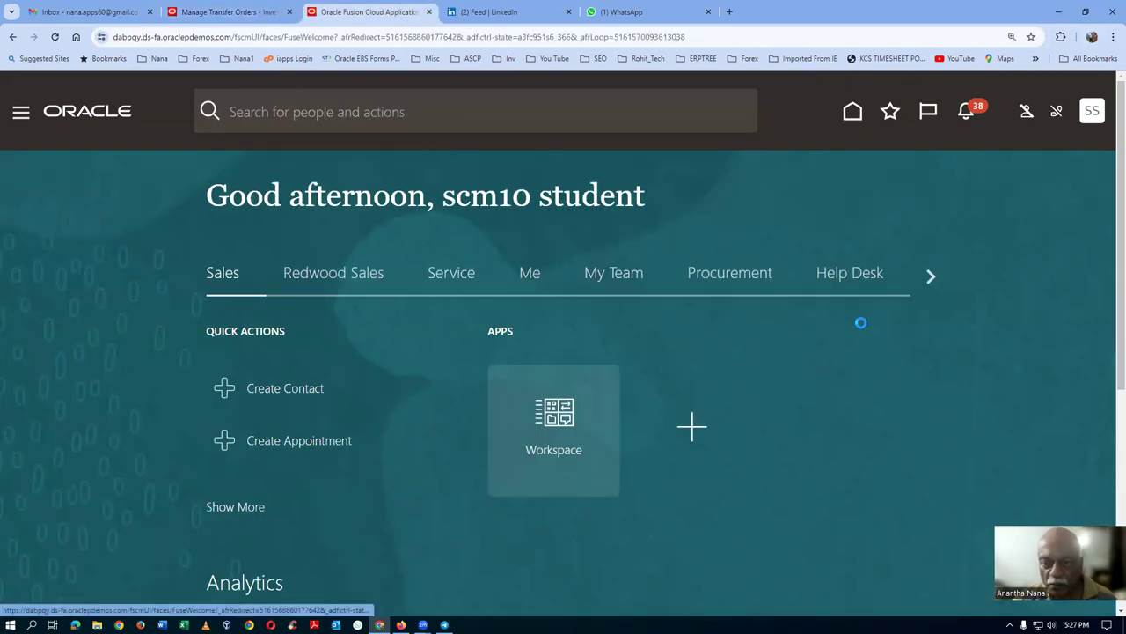
click(592, 324)
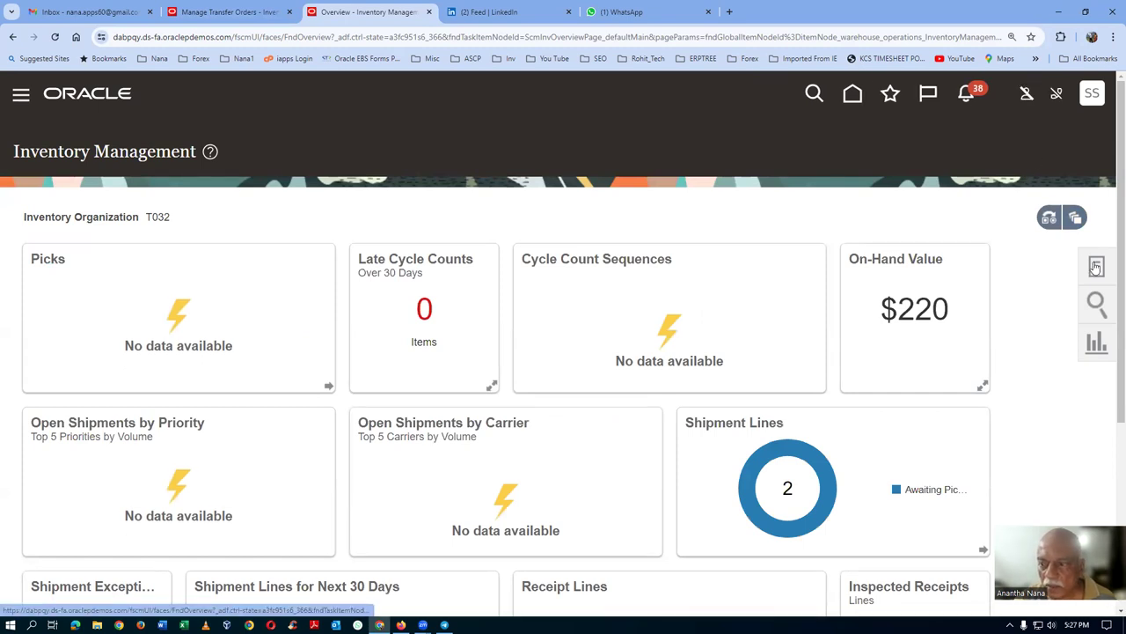
click(1021, 136)
click(1023, 179)
click(980, 205)
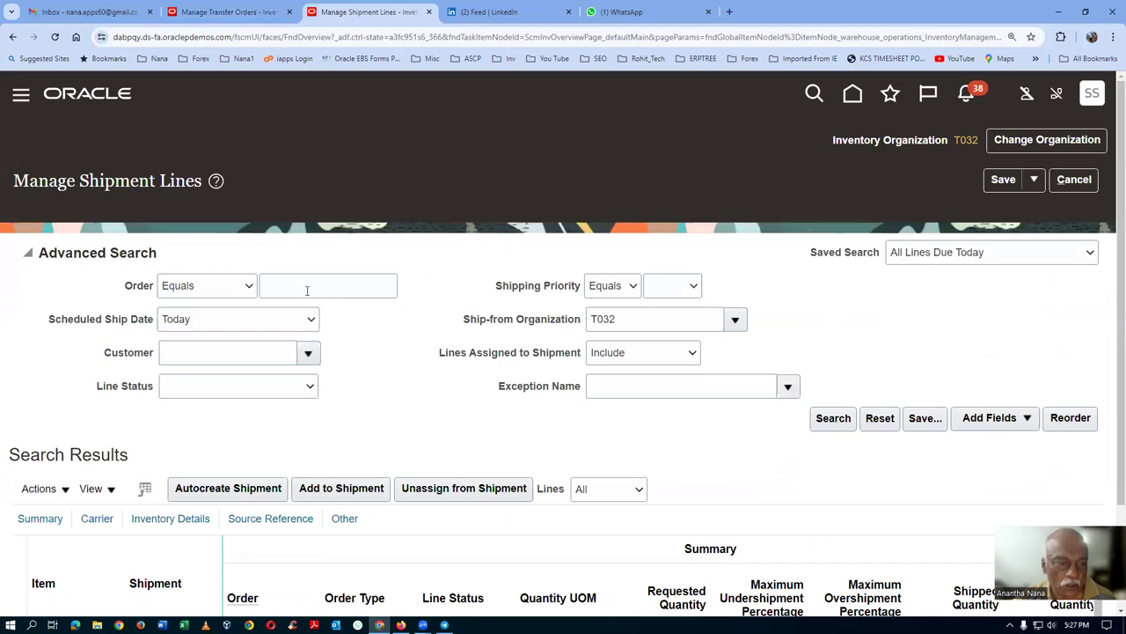
- Search the shipment lines by the return transfer order's number with the Scheduled Ship Date condition set to Before
click(241, 12)
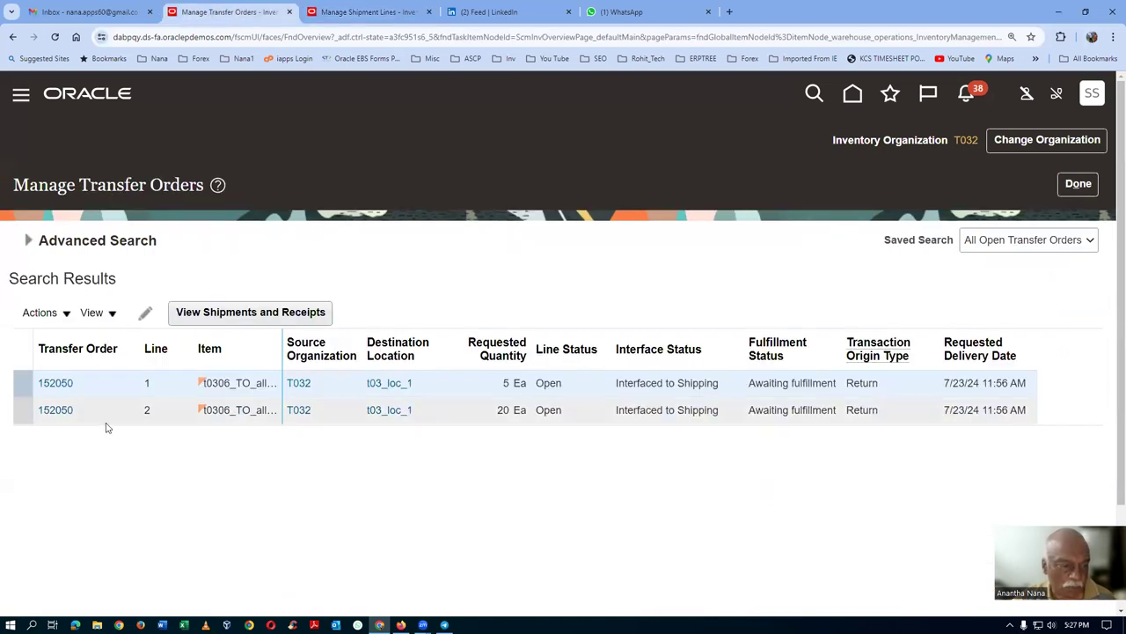
click(374, 16)
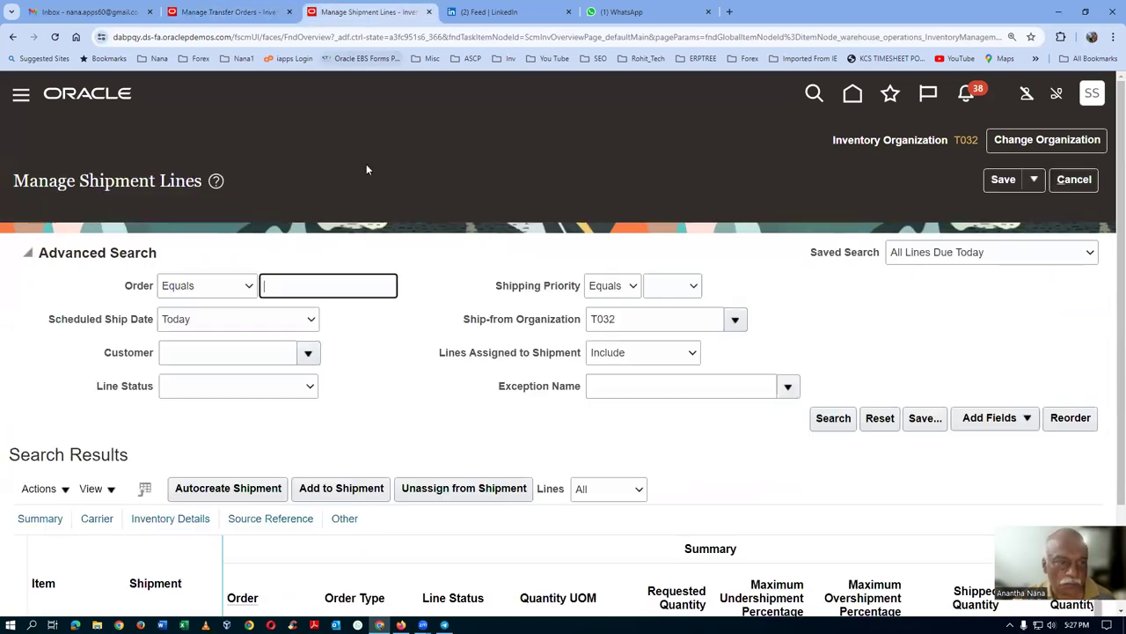
click(343, 275)
text(152050)
key(Tab)
click(165, 327)
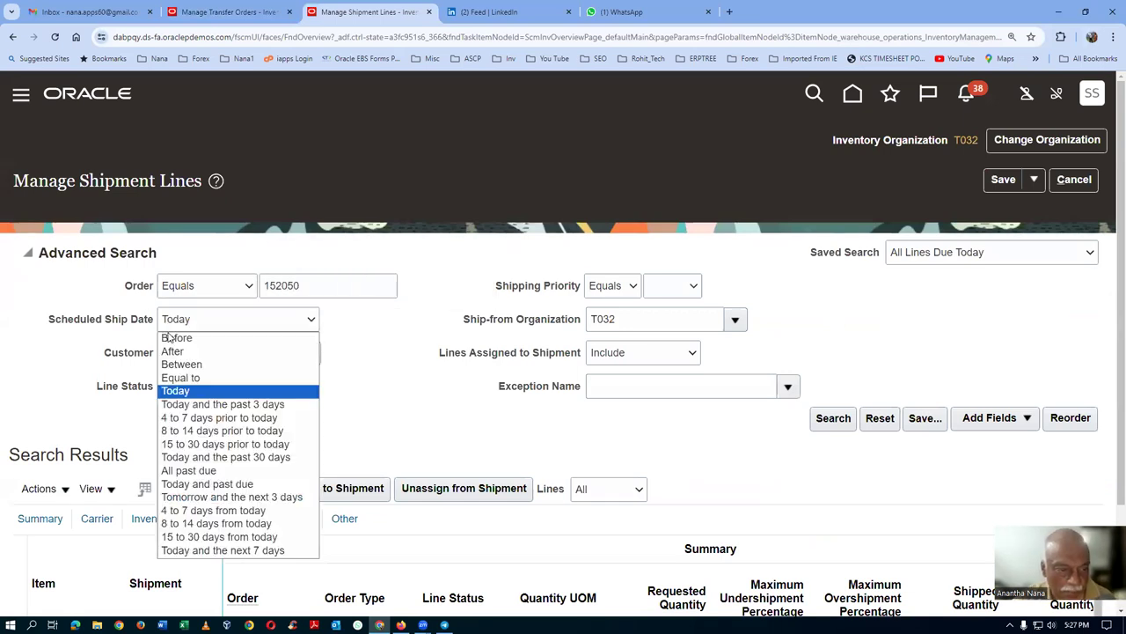
click(175, 338)
click(616, 430)
key(Return)
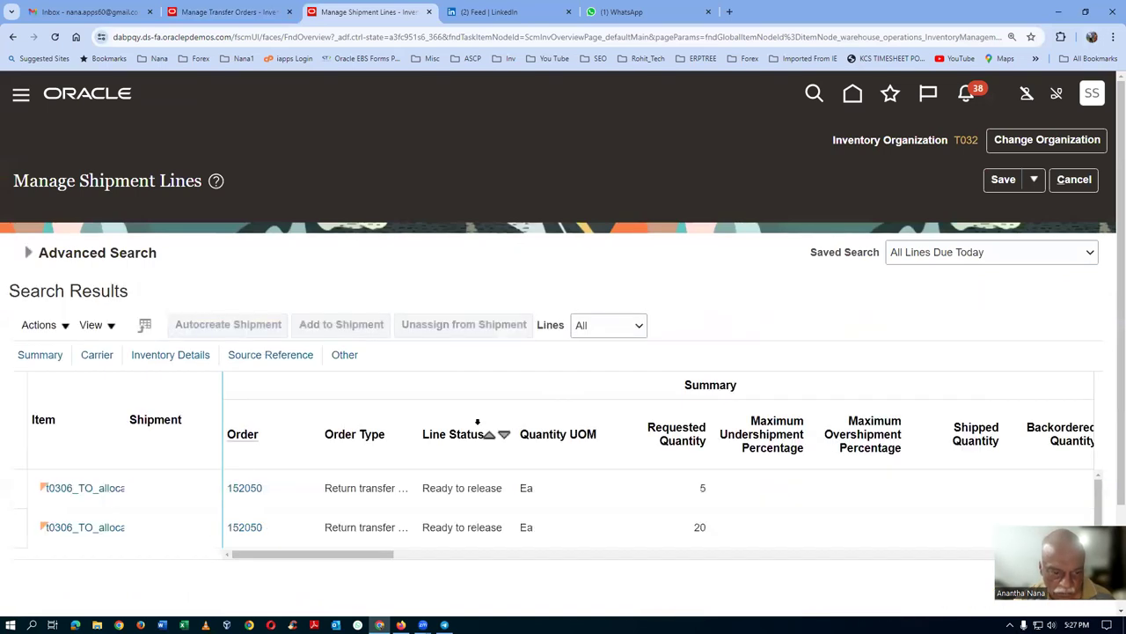
- Select both lines of the return transfer order and try to autocreate a shipment
click(14, 488)
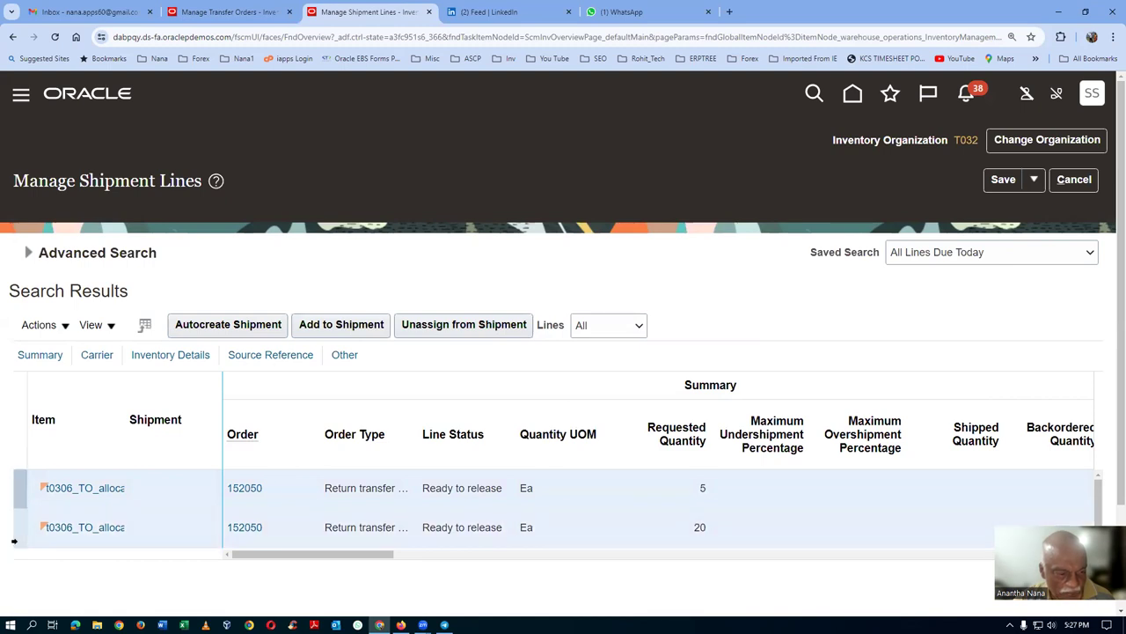
click(239, 327)
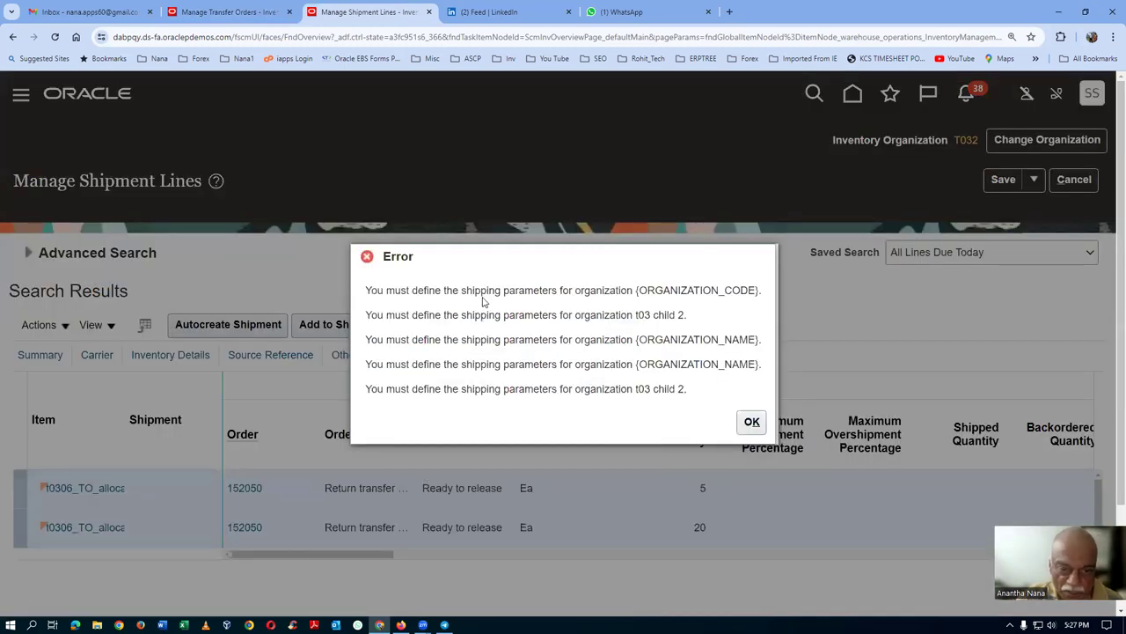
drag(467, 293, 613, 291)
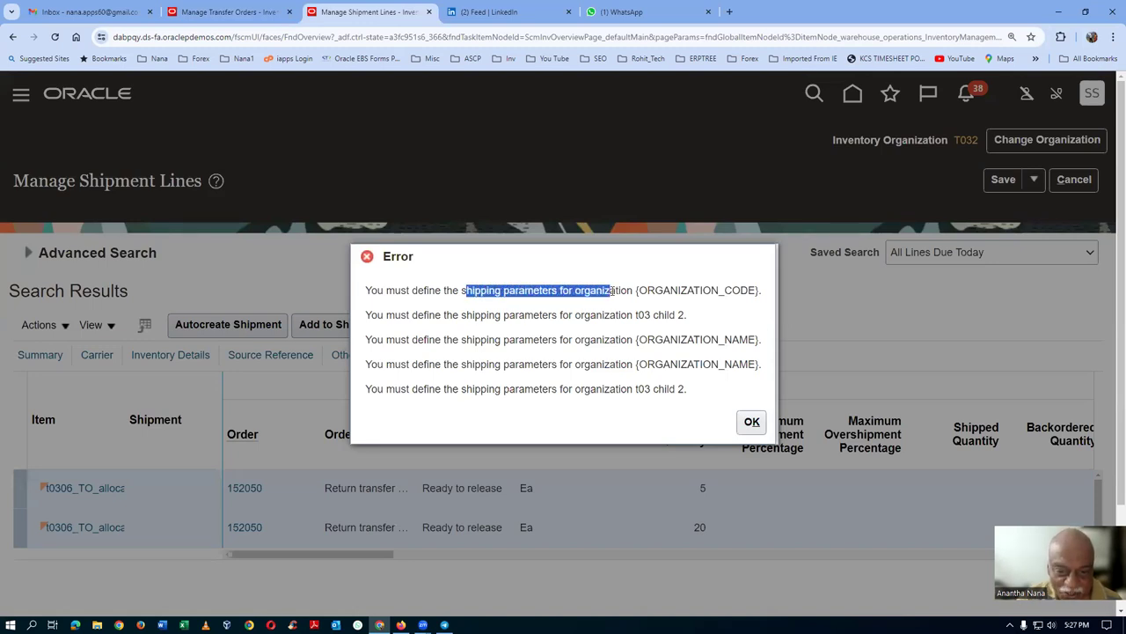
click(751, 421)
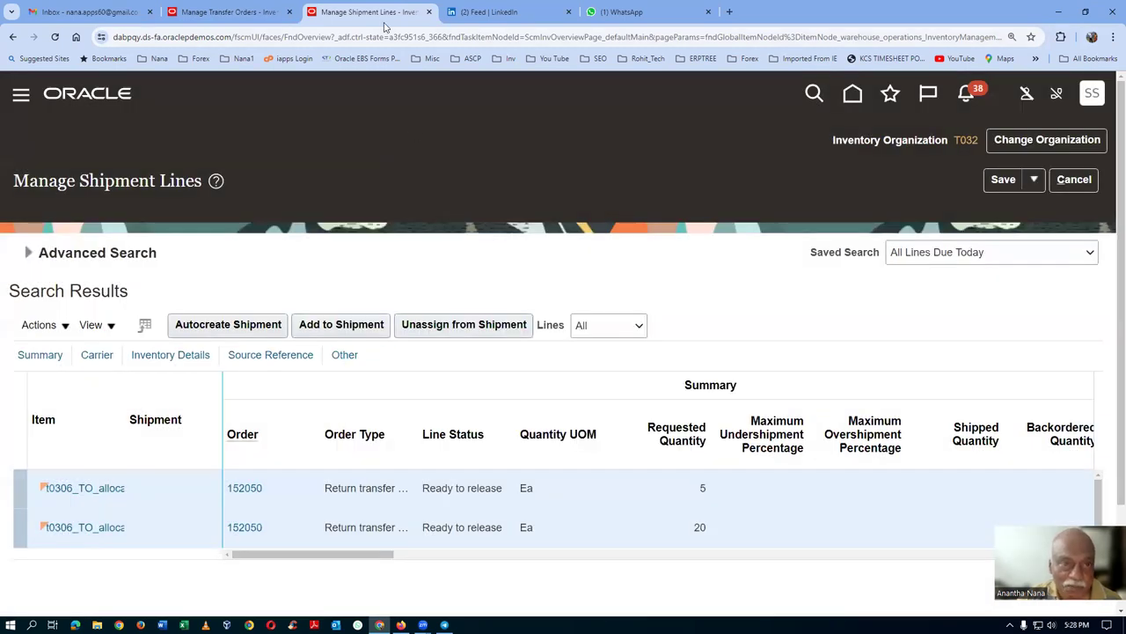
- Duplicate the Manage Shipment Lines browser tab and open Setup and Maintenance in the copy
right_click(382, 26)
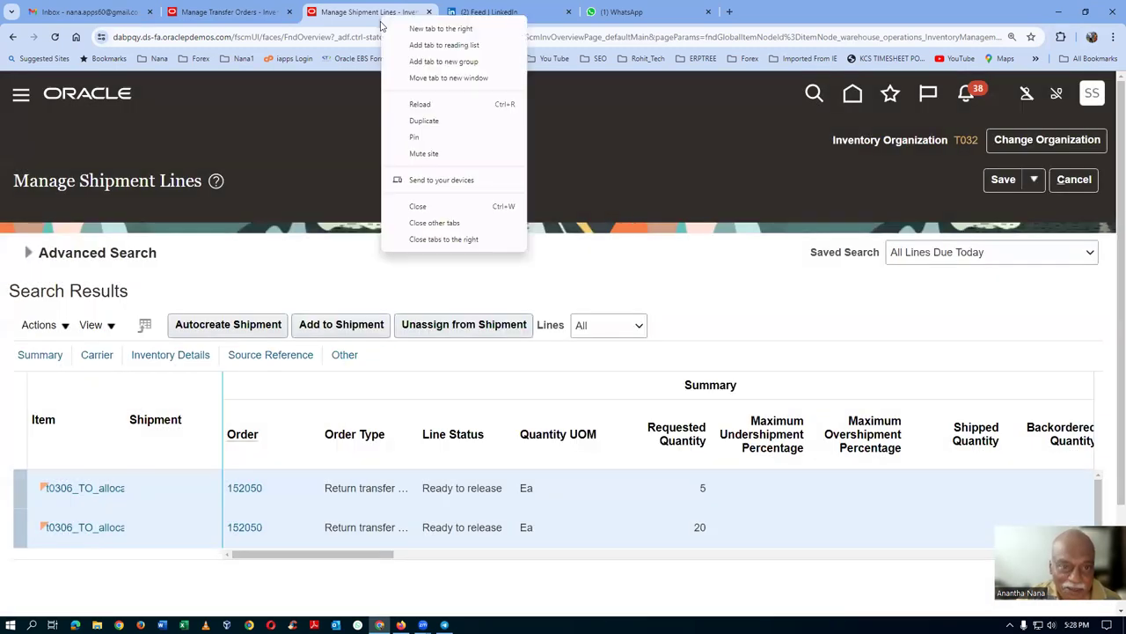
click(403, 120)
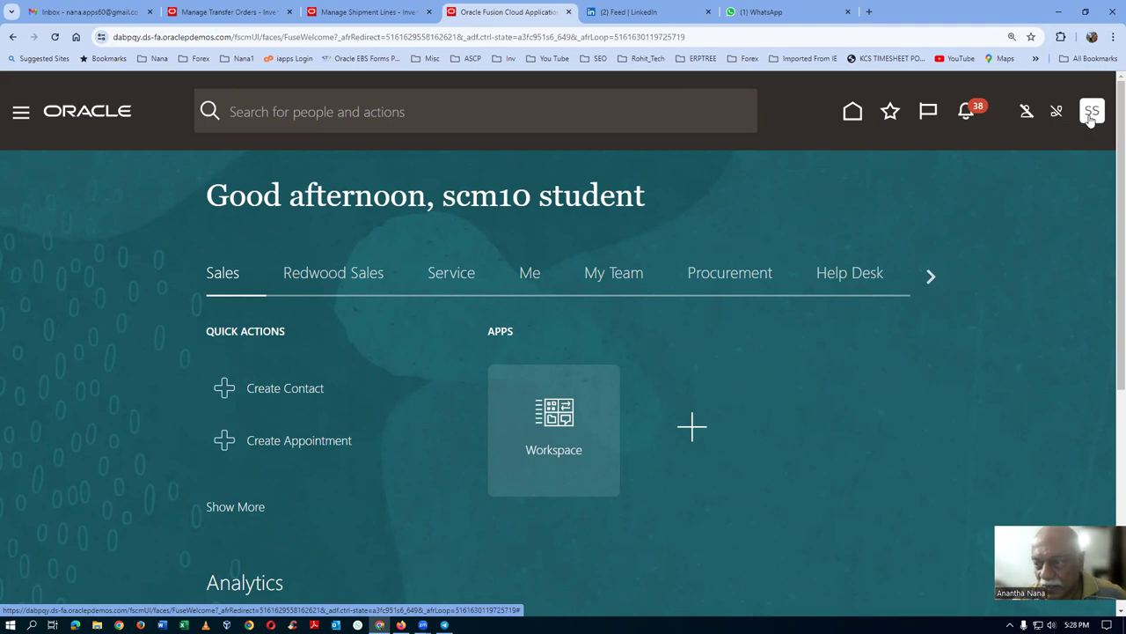
click(1091, 115)
click(796, 374)
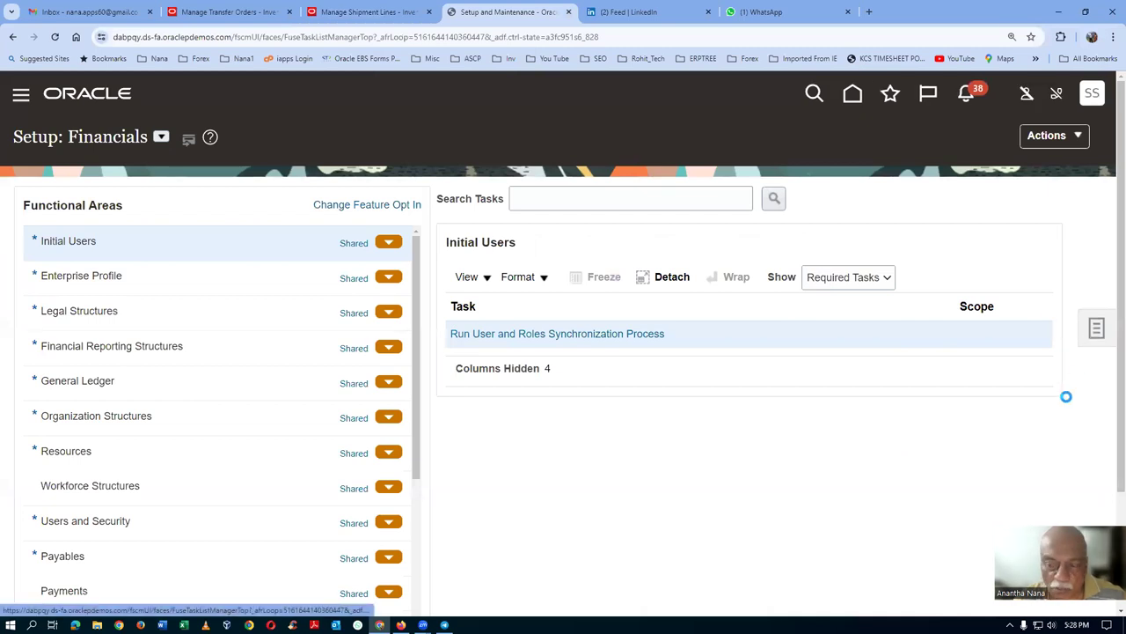
- Search the setup tasks for man%ship%para% and open Manage Shipping Parameters
click(1095, 334)
click(990, 387)
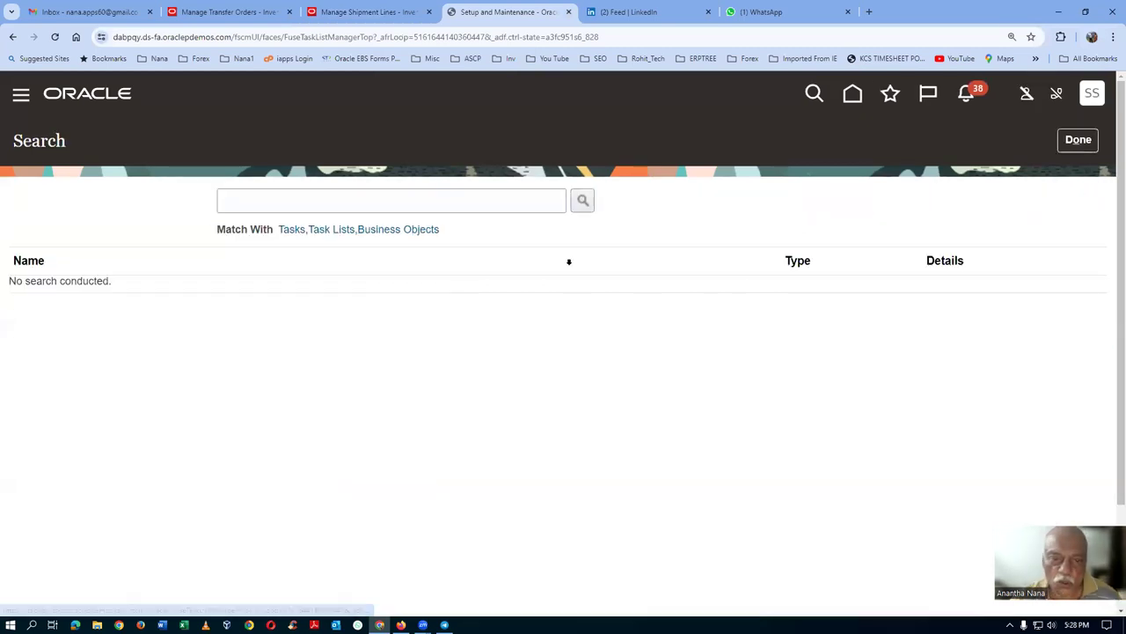
click(355, 206)
text(man%ship%para%)
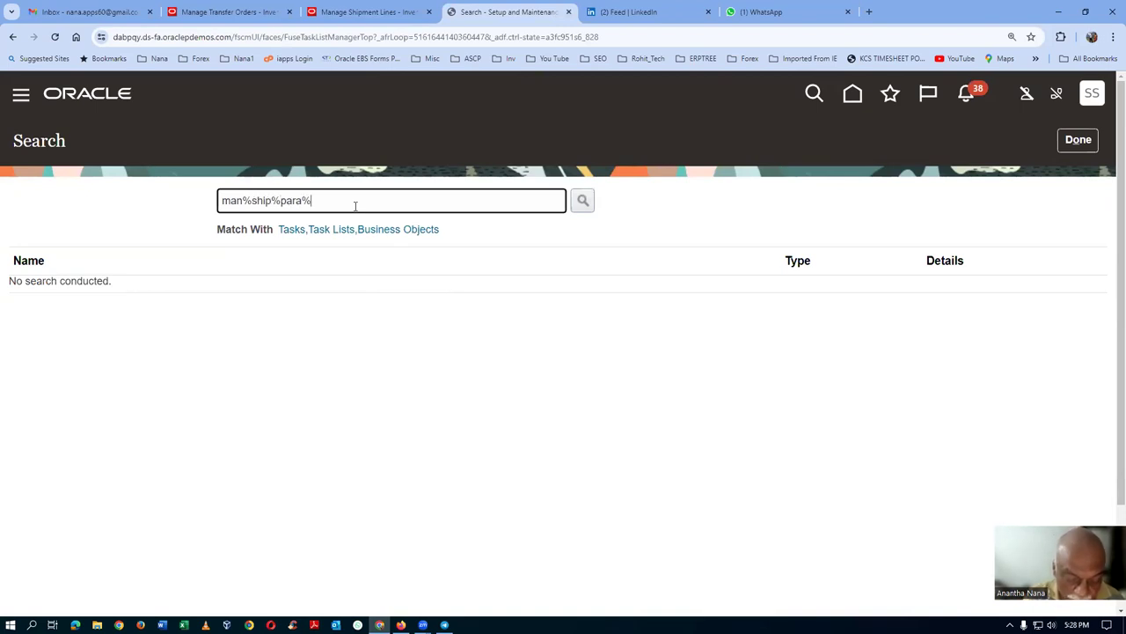
key(Return)
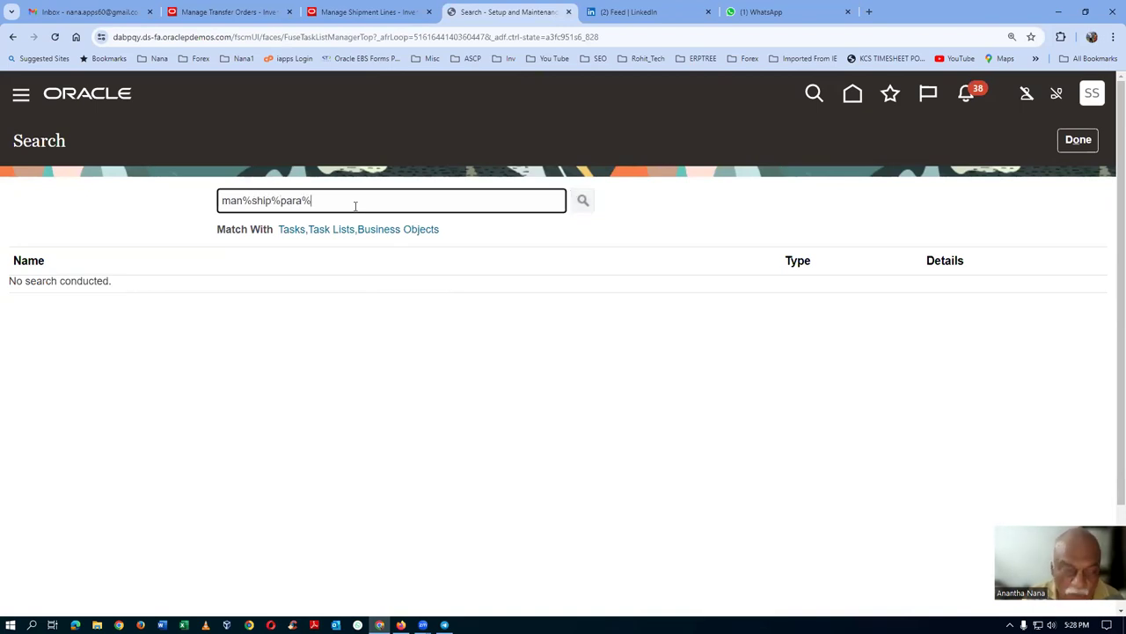
click(131, 292)
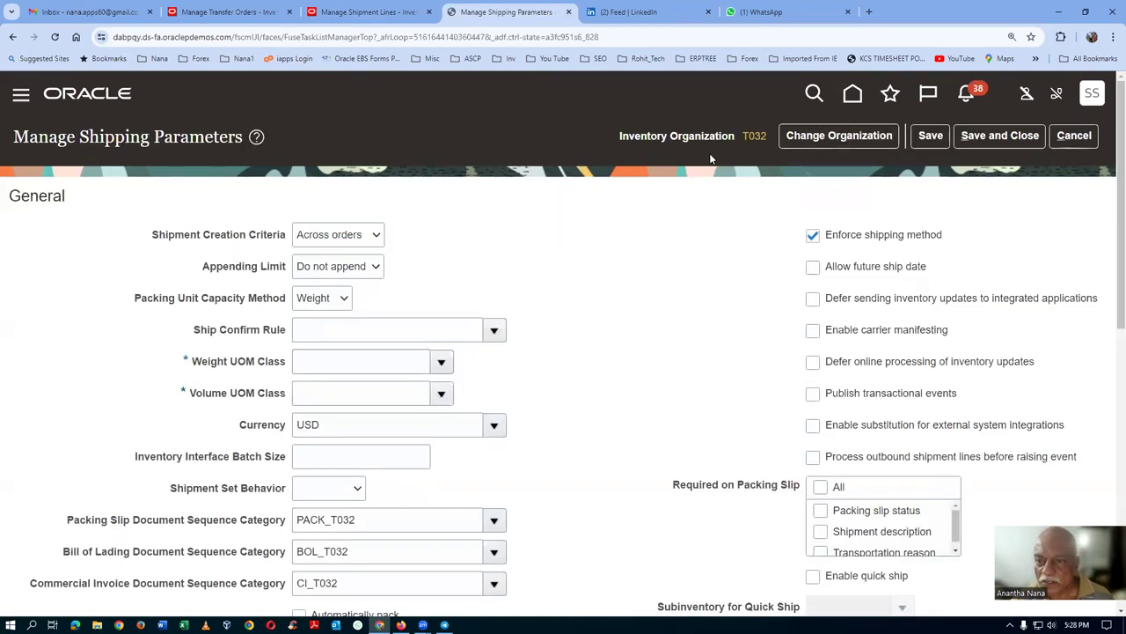
- Set T032's Ship Confirm Rule to t03_ship_confirm_rule, Weight UOM Class to Weight and Volume UOM Class to Volume
click(335, 334)
key(Tab)
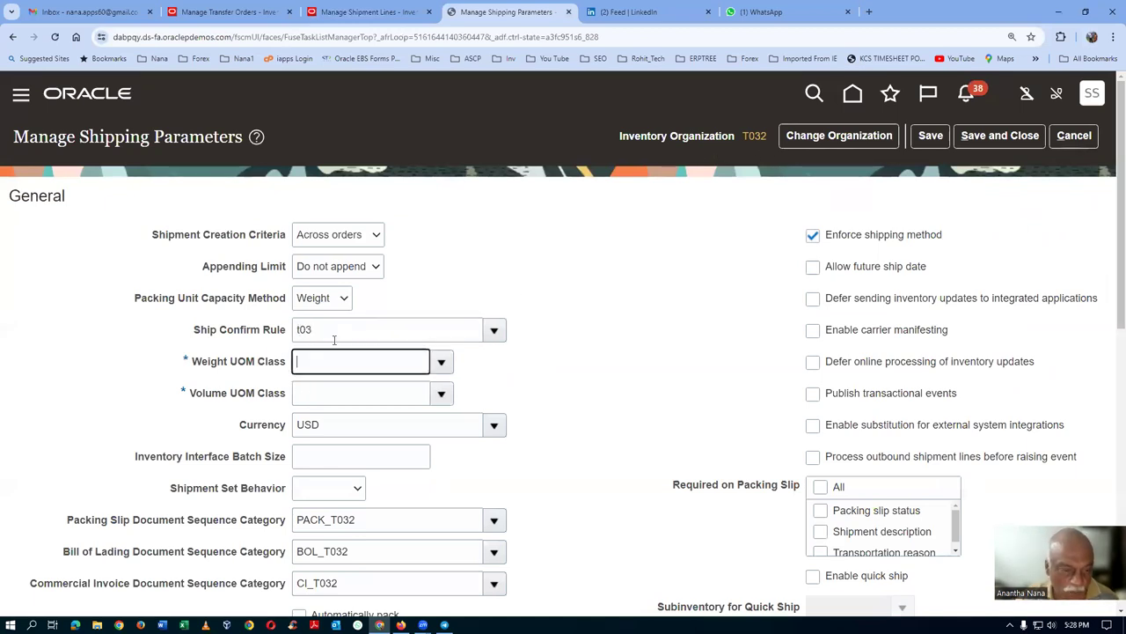
text(Weight)
key(Tab)
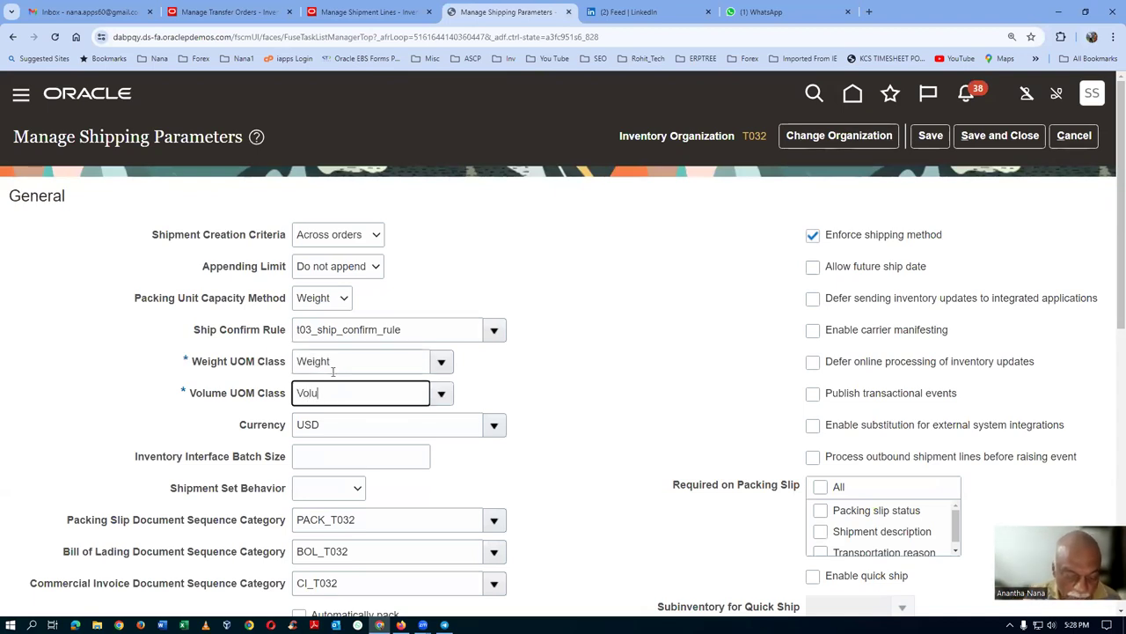
text(Volu)
key(Tab)
- Set the pick release parameters to Release Sequence Rule t03_RSR and Pick Slip Grouping Rule t03_PSGR
scroll(366, 402, down, 2)
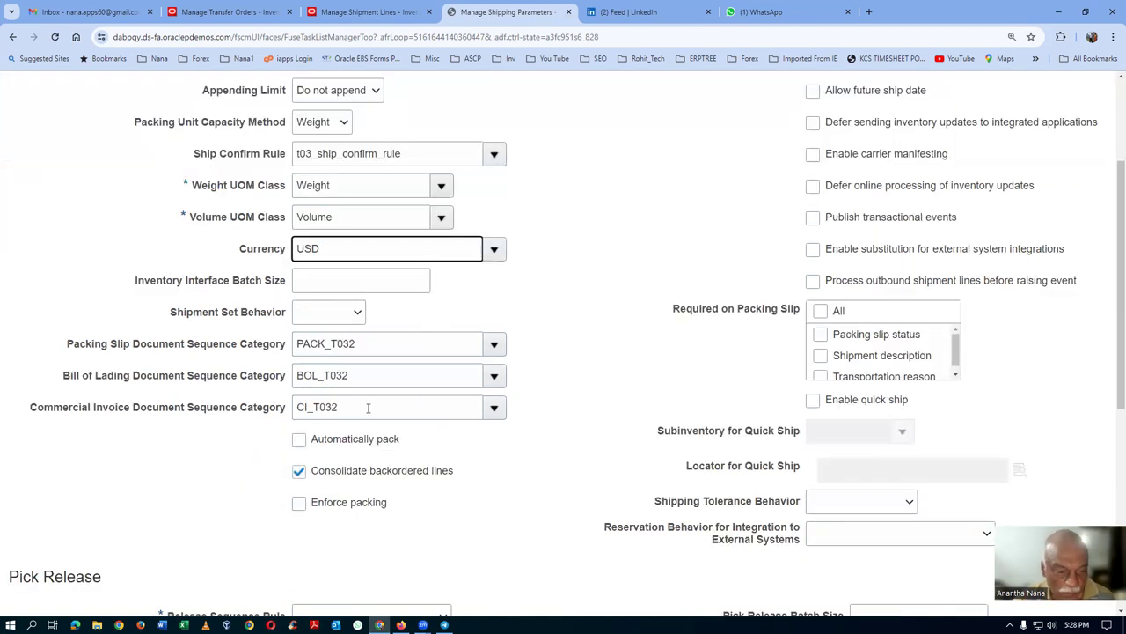
scroll(354, 407, down, 2)
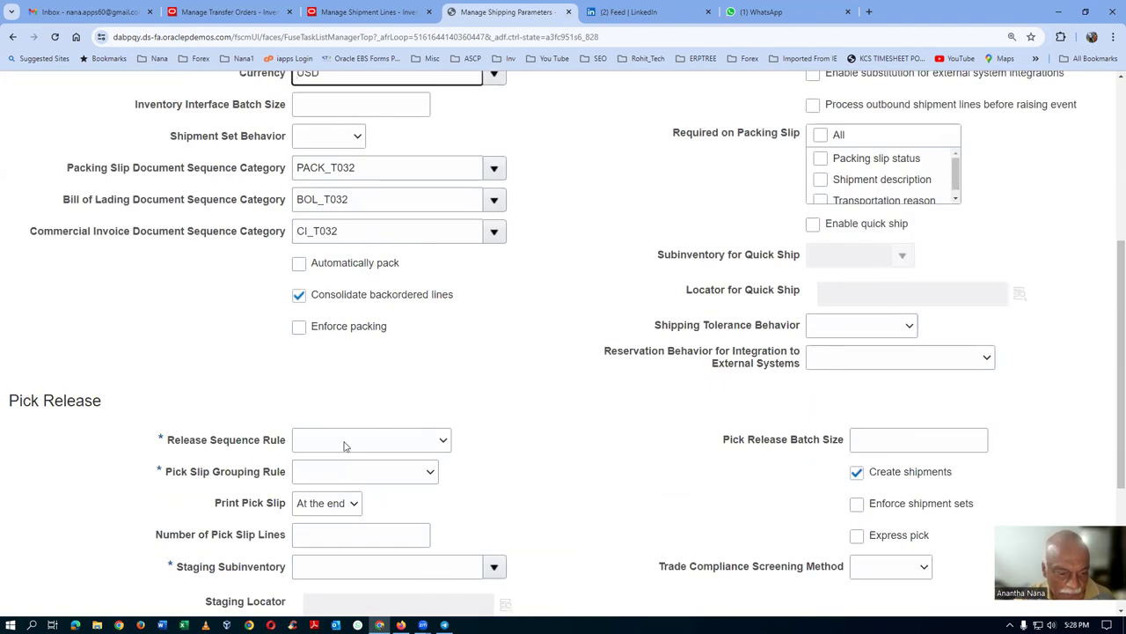
click(344, 444)
click(326, 511)
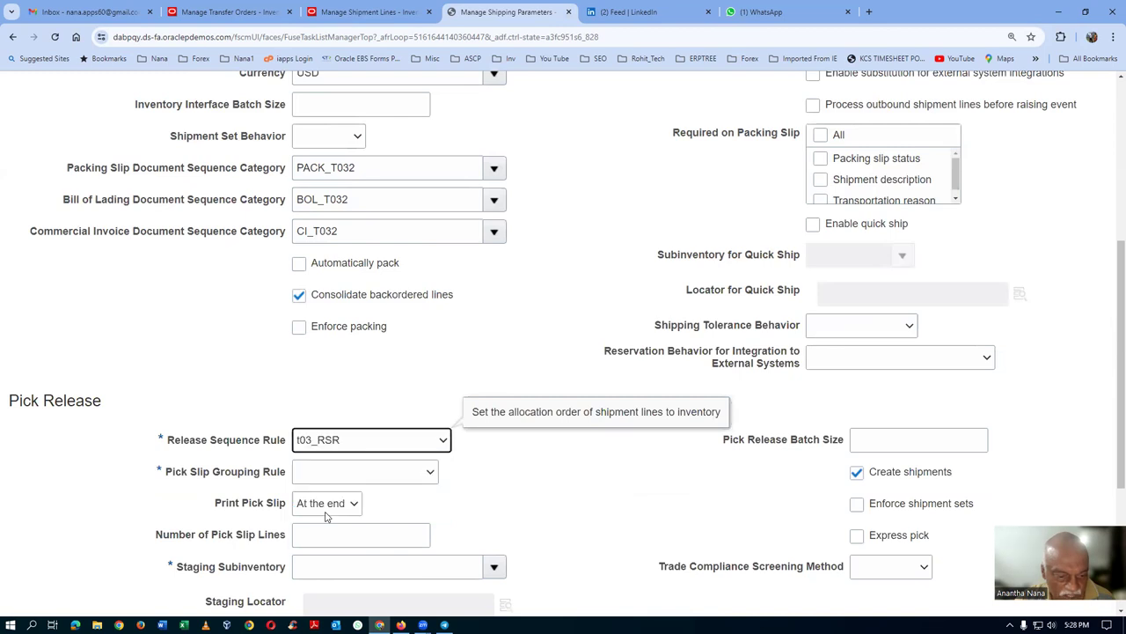
click(341, 479)
click(333, 553)
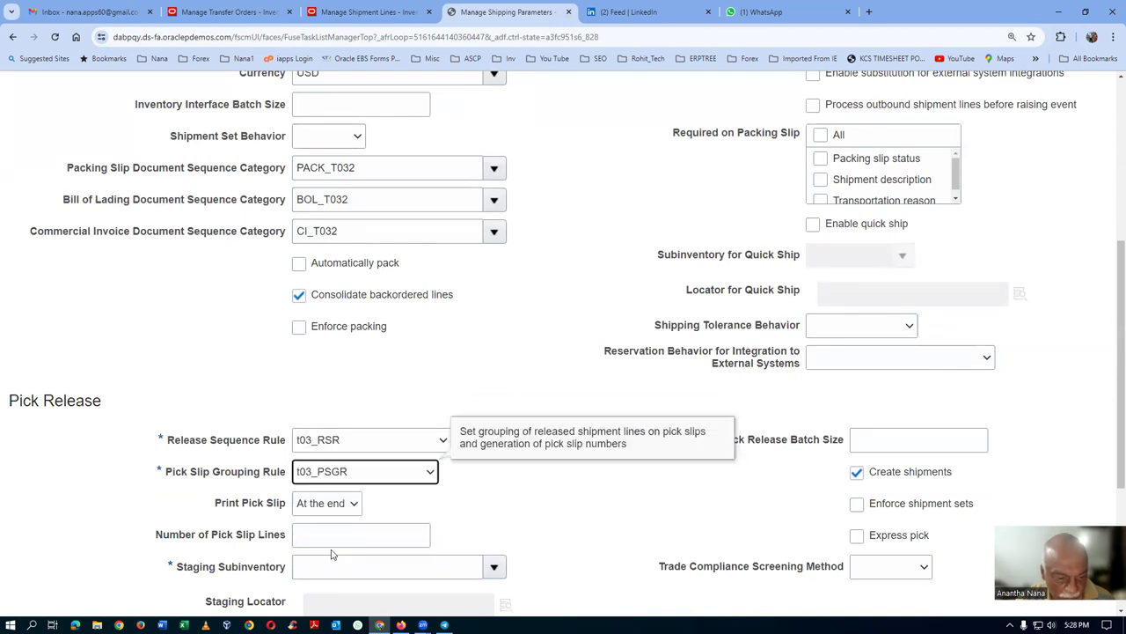
- Select a staging subinventory for T032's pick release, and save and close the shipping parameters
scroll(350, 515, down, 2)
click(366, 388)
click(495, 392)
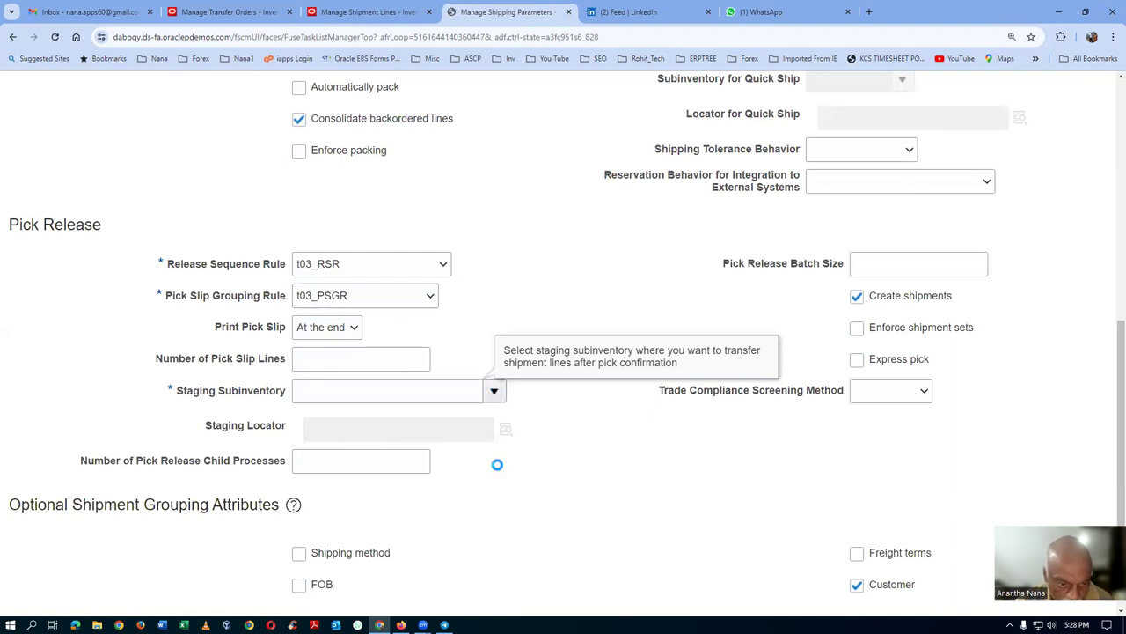
click(501, 499)
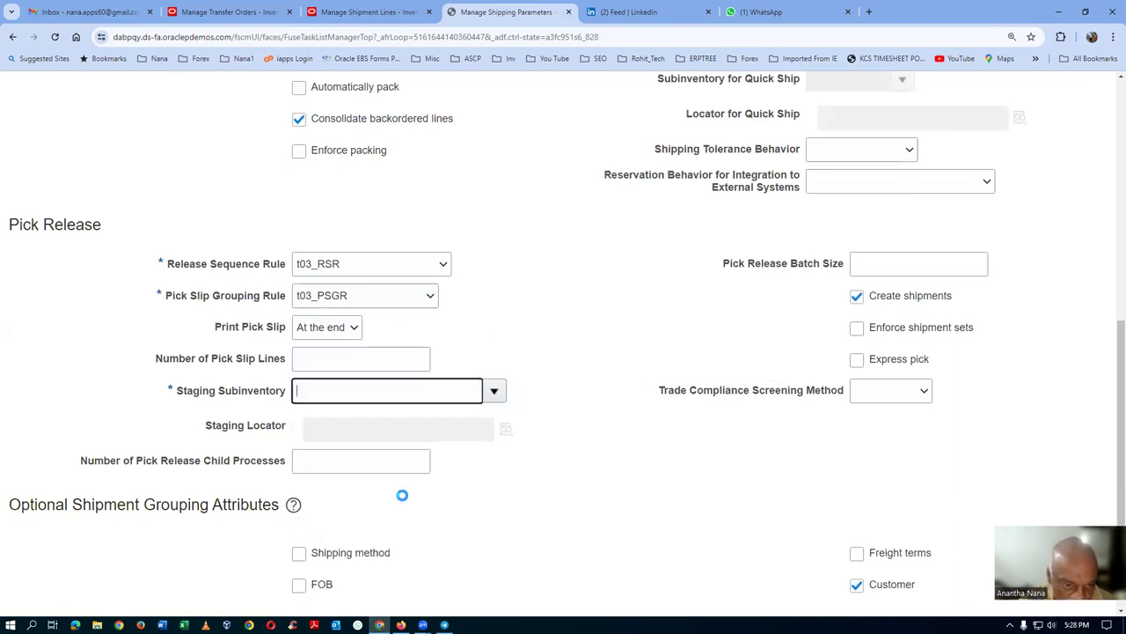
scroll(610, 465, up, 6)
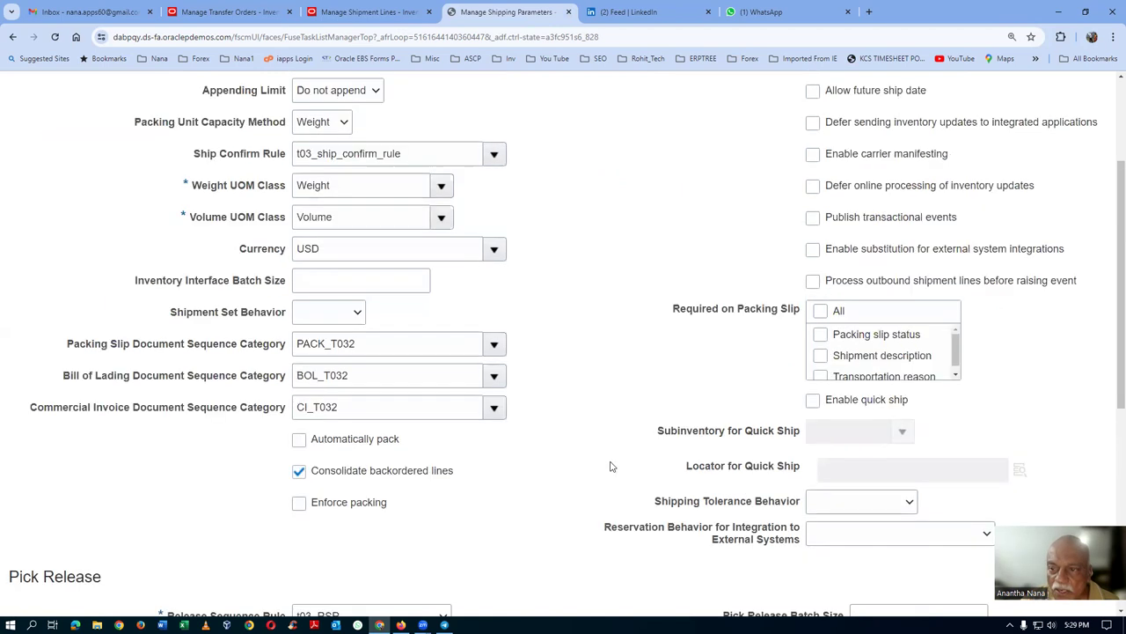
click(829, 241)
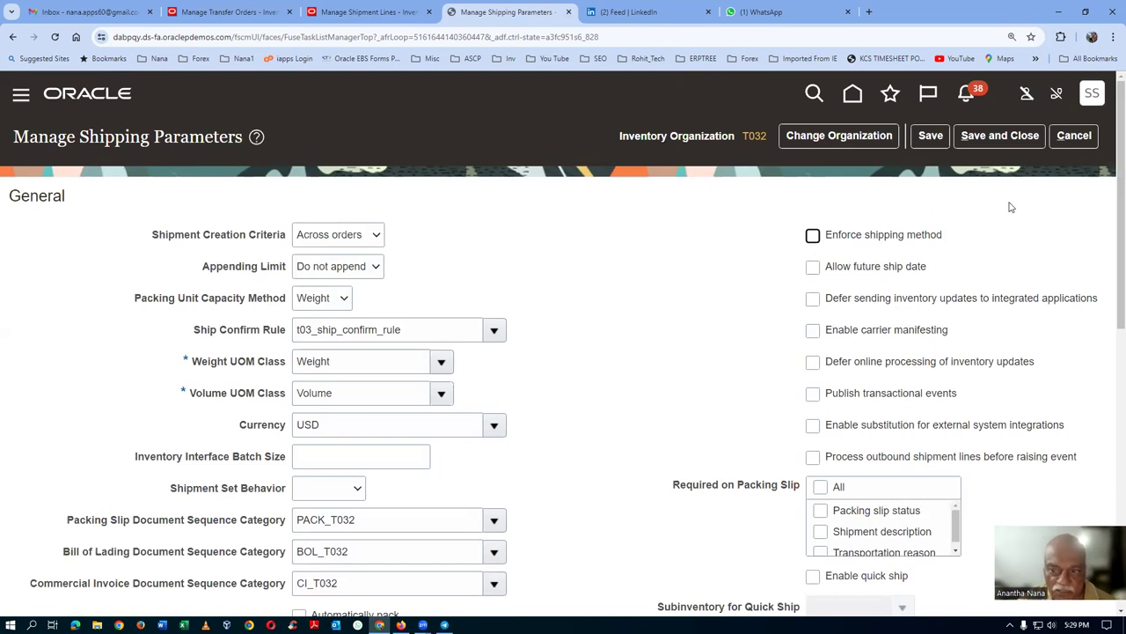
click(999, 136)
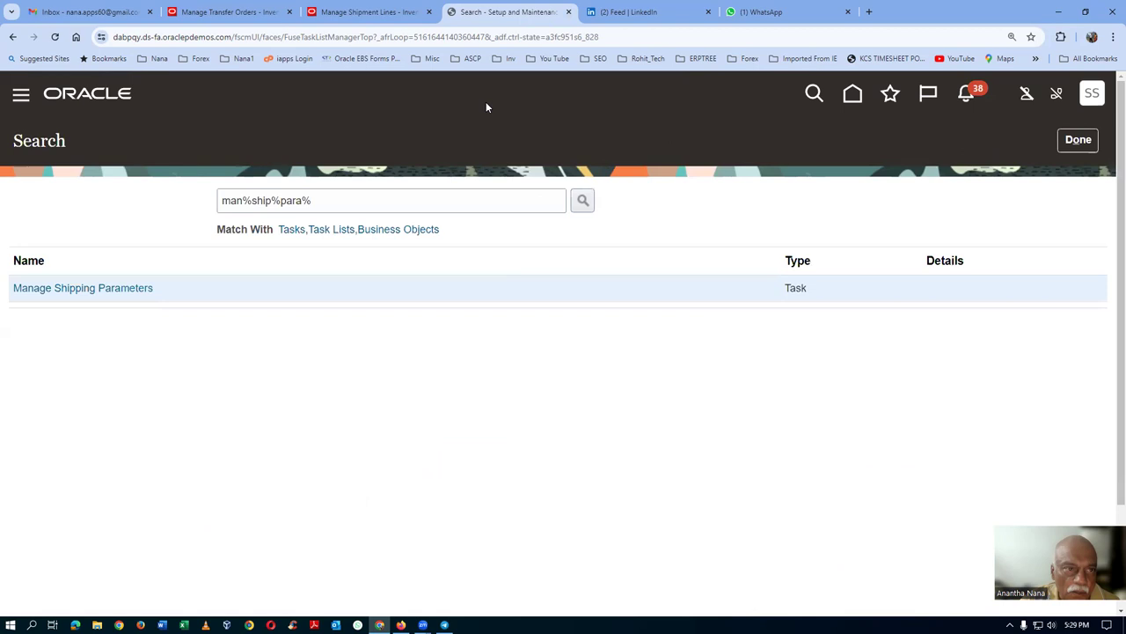
- Autocreate a shipment for the two return transfer order lines in Manage Shipment Lines and open that shipment
click(369, 11)
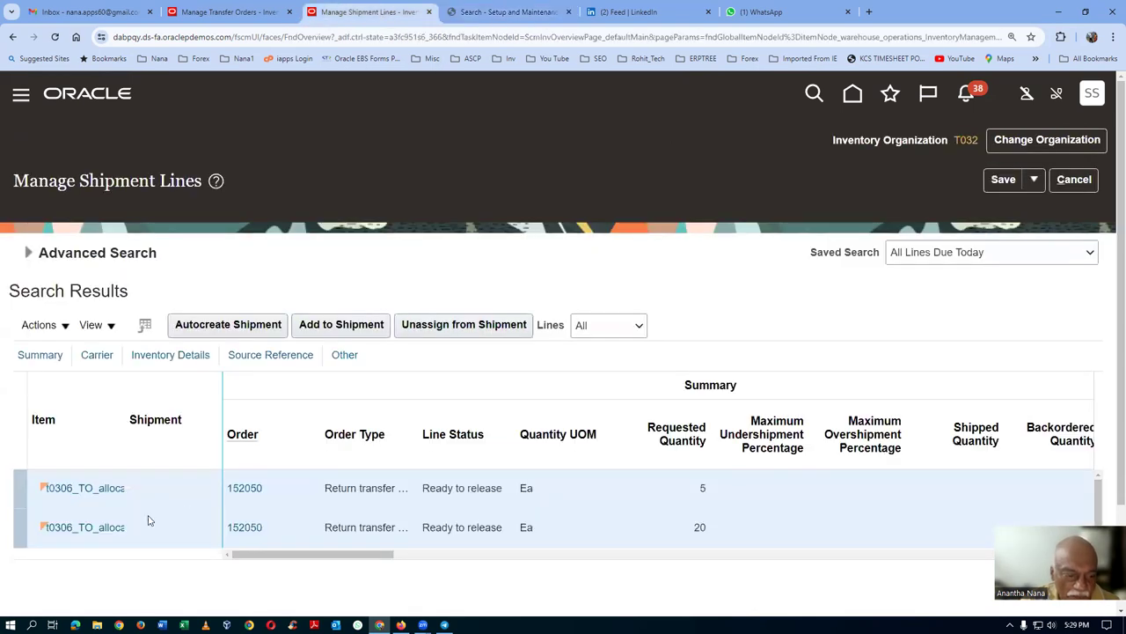
click(246, 325)
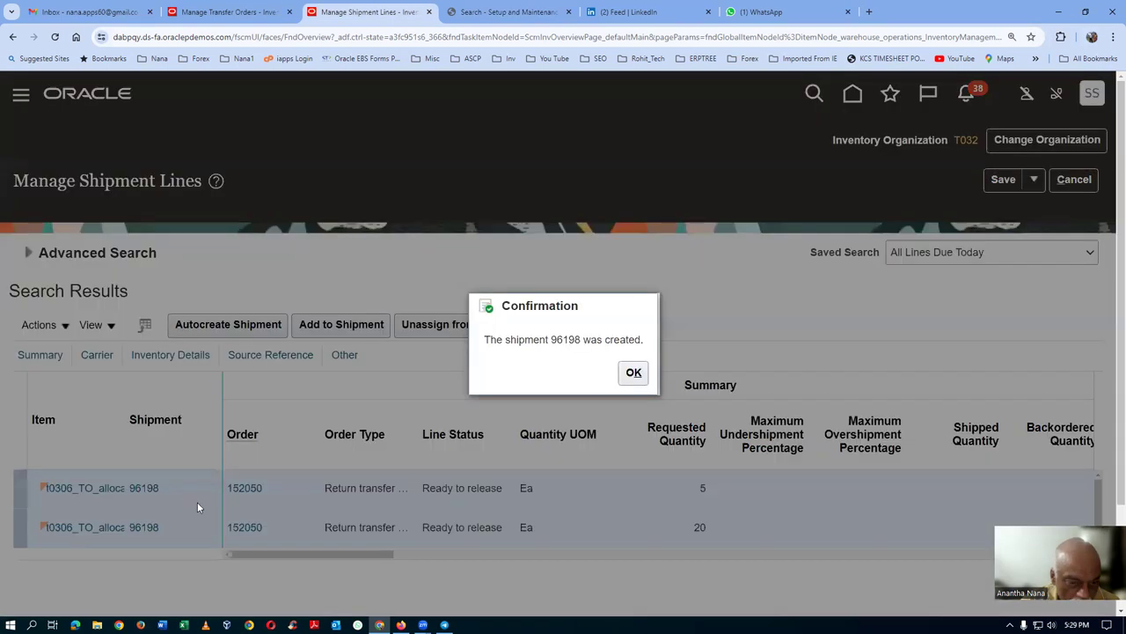
click(634, 373)
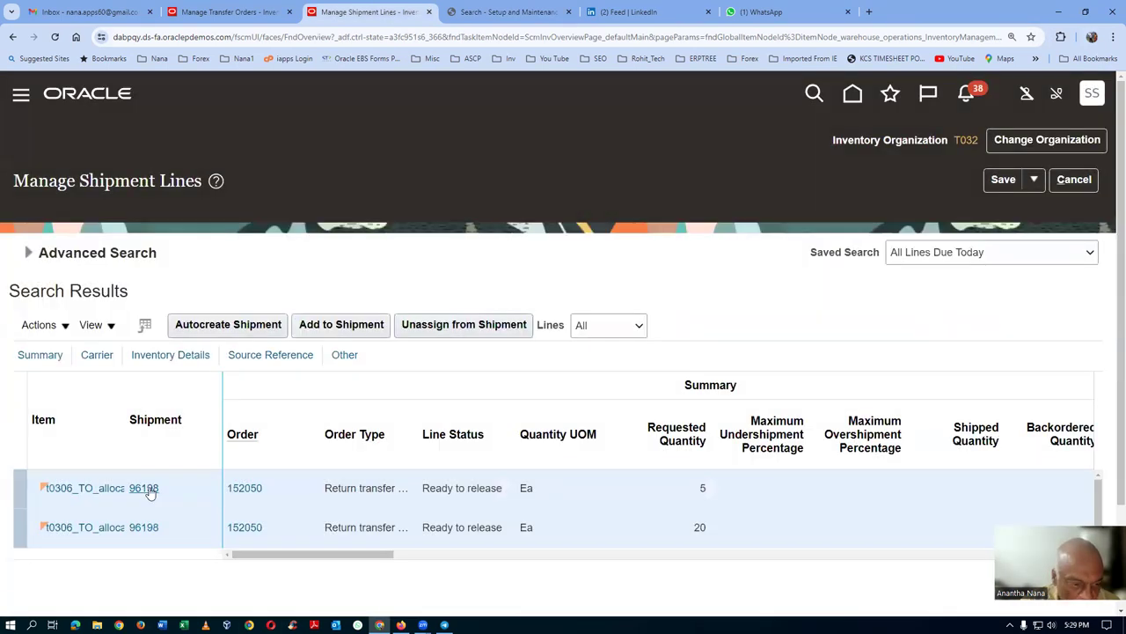
click(149, 491)
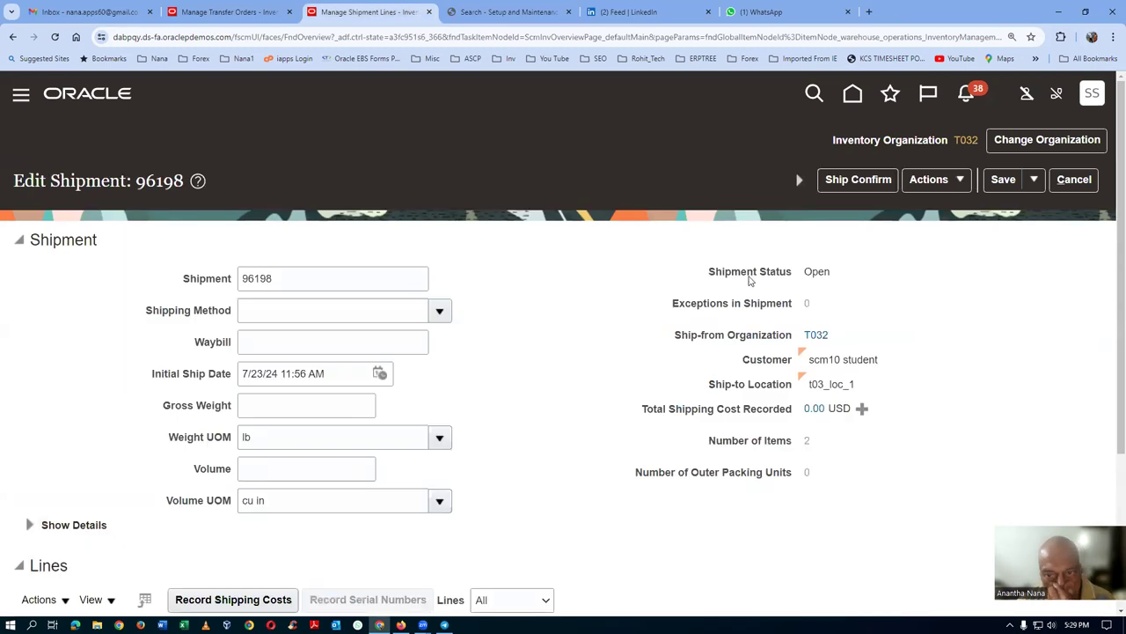
- Pick release the shipment containing the 5 Ea and 20 Ea lines, and save and close it
click(958, 182)
click(961, 288)
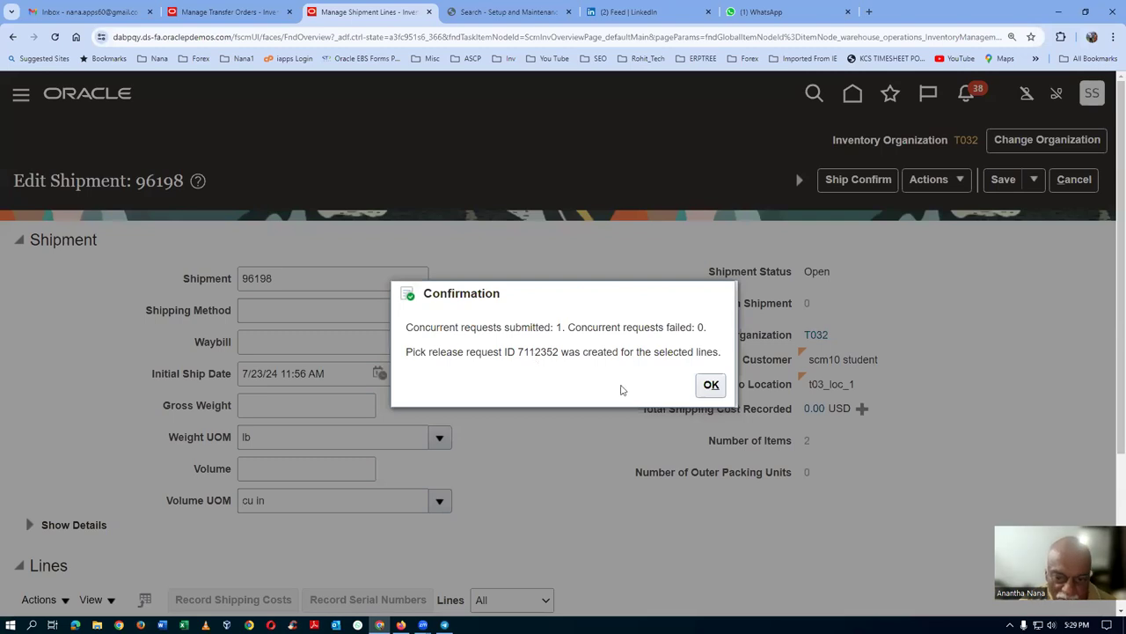
click(711, 387)
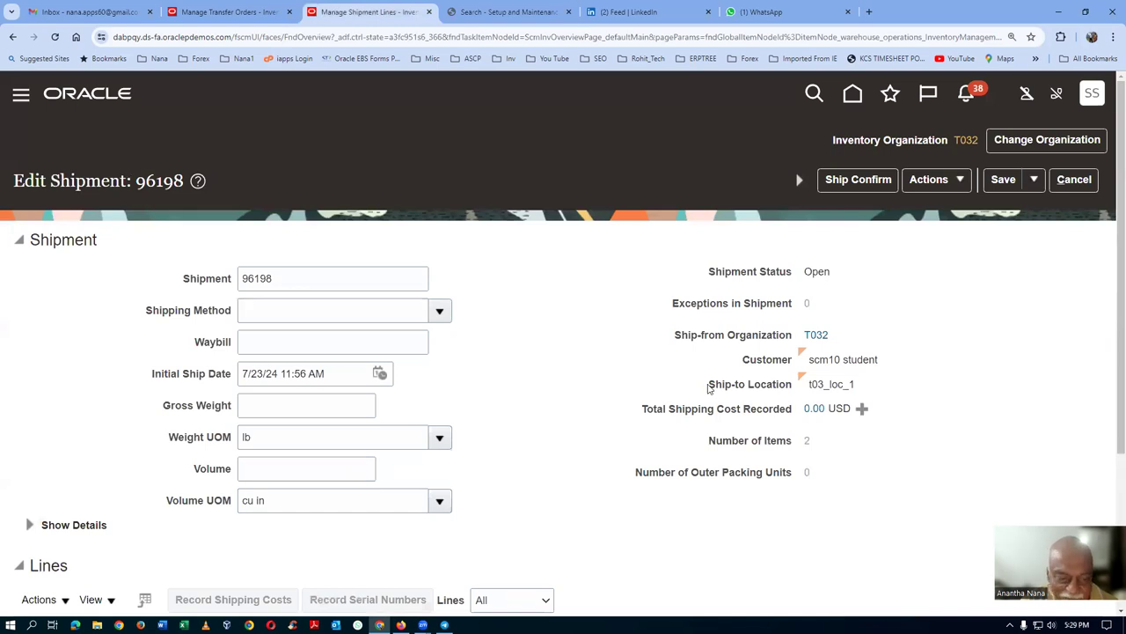
scroll(711, 388, down, 3)
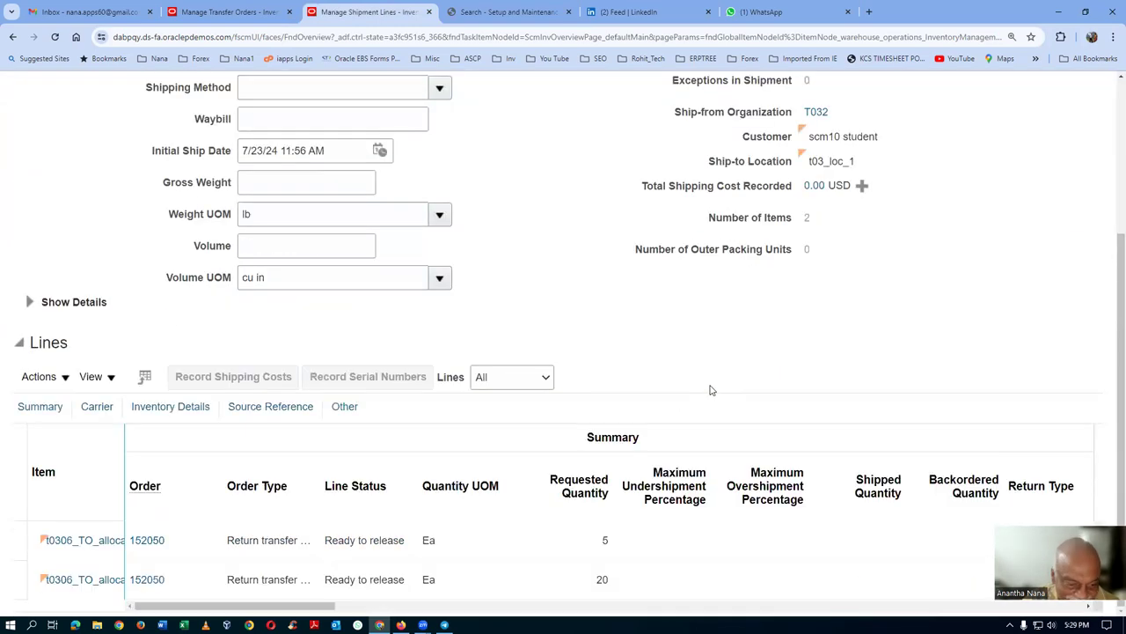
scroll(718, 388, up, 3)
click(1034, 180)
click(1042, 211)
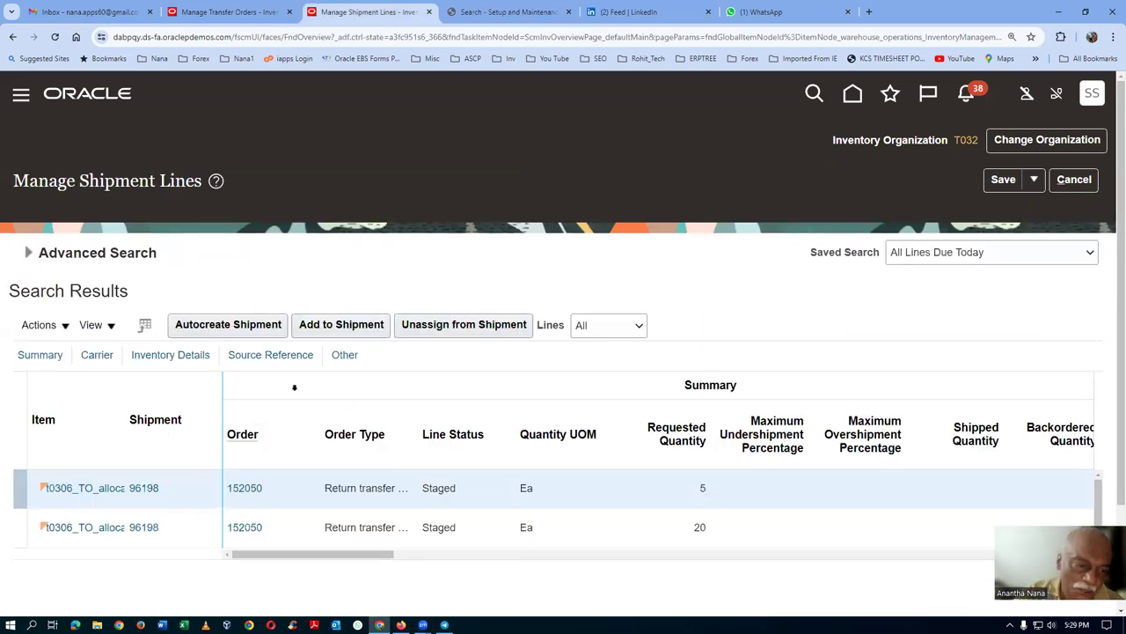
- Rerun the shipment line search for the return order and check the status of its lines
click(28, 253)
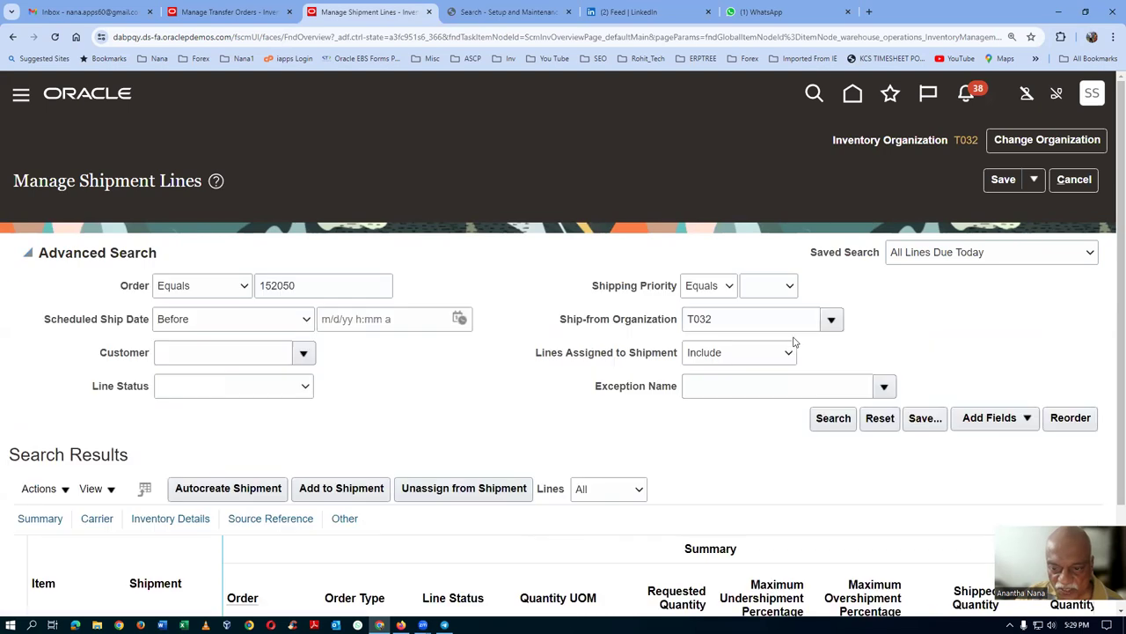
click(831, 417)
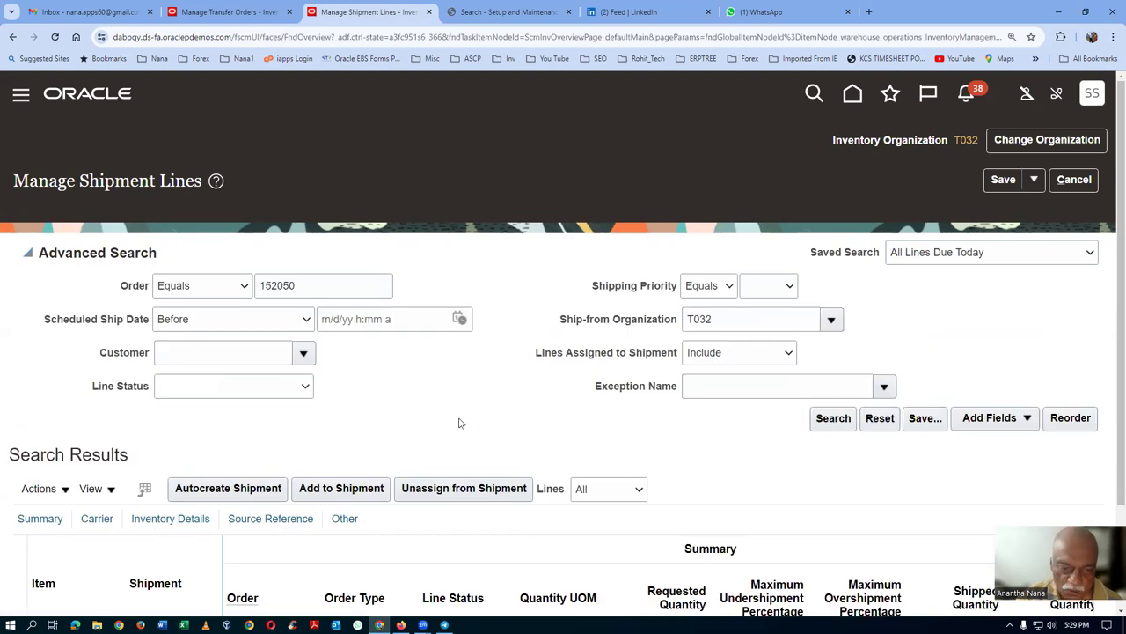
scroll(460, 417, down, 2)
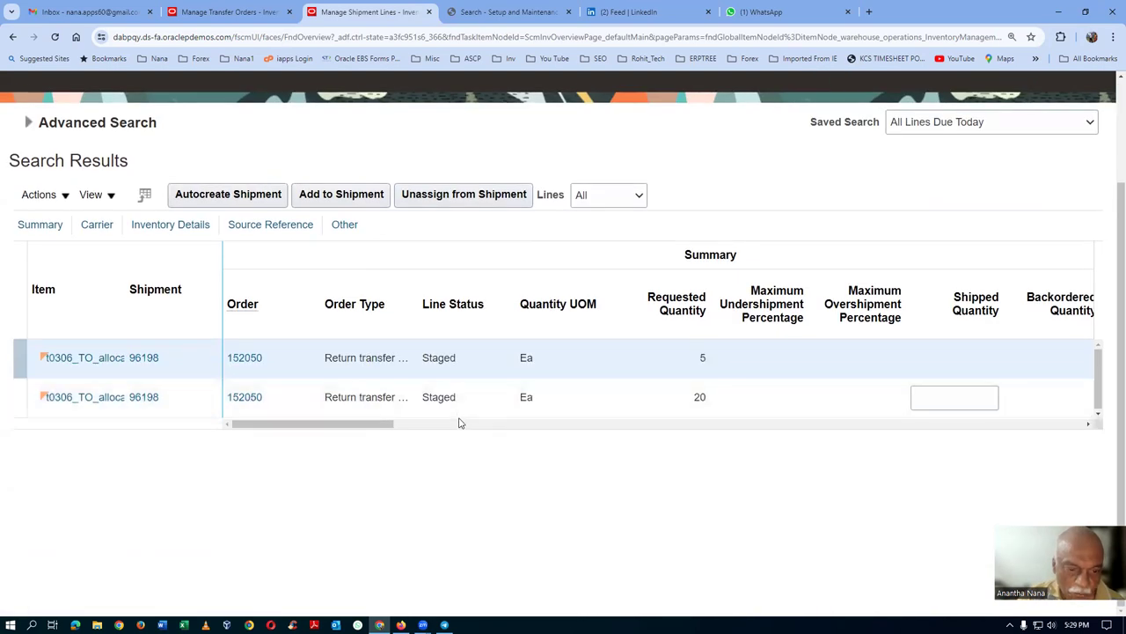
- Open the return order's shipment and ship confirm it, continuing without defined weight and volume
click(141, 357)
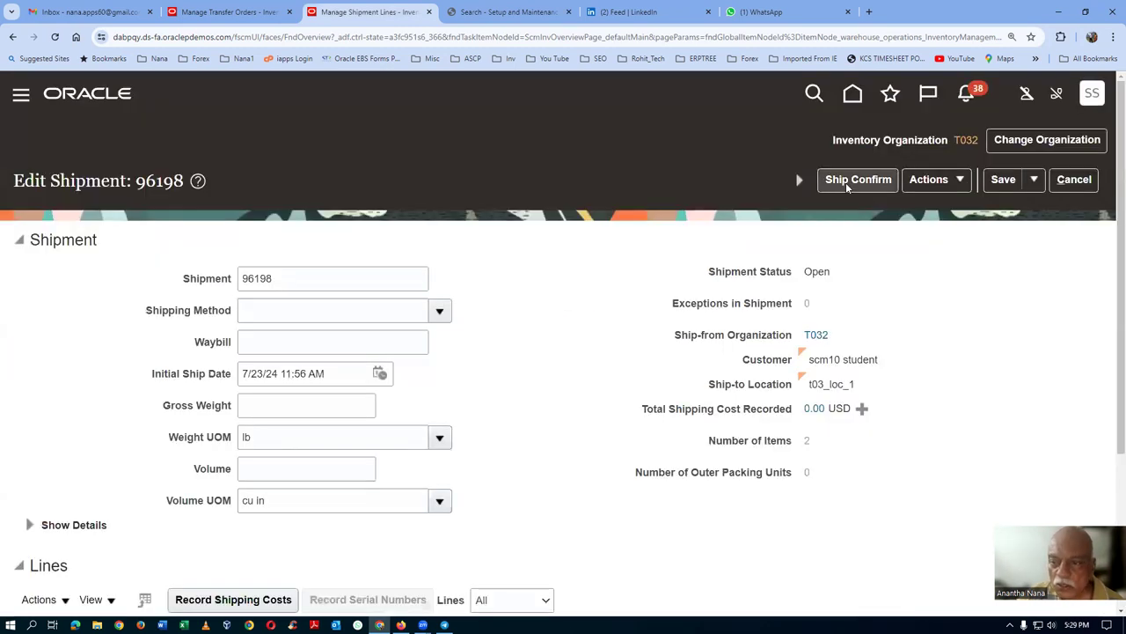
click(845, 182)
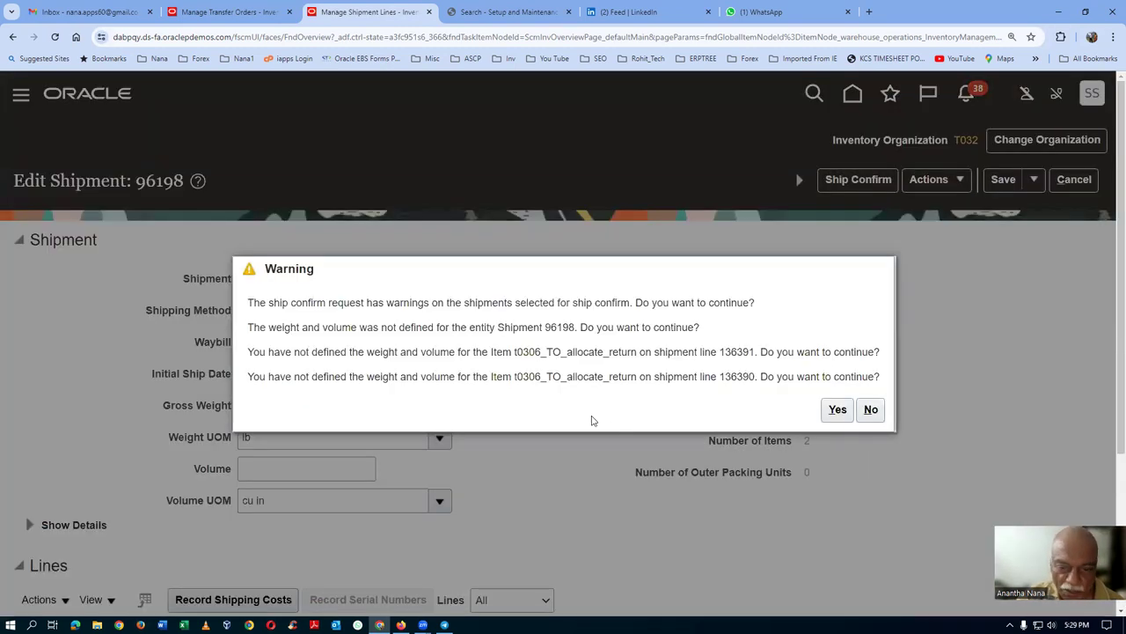
click(838, 409)
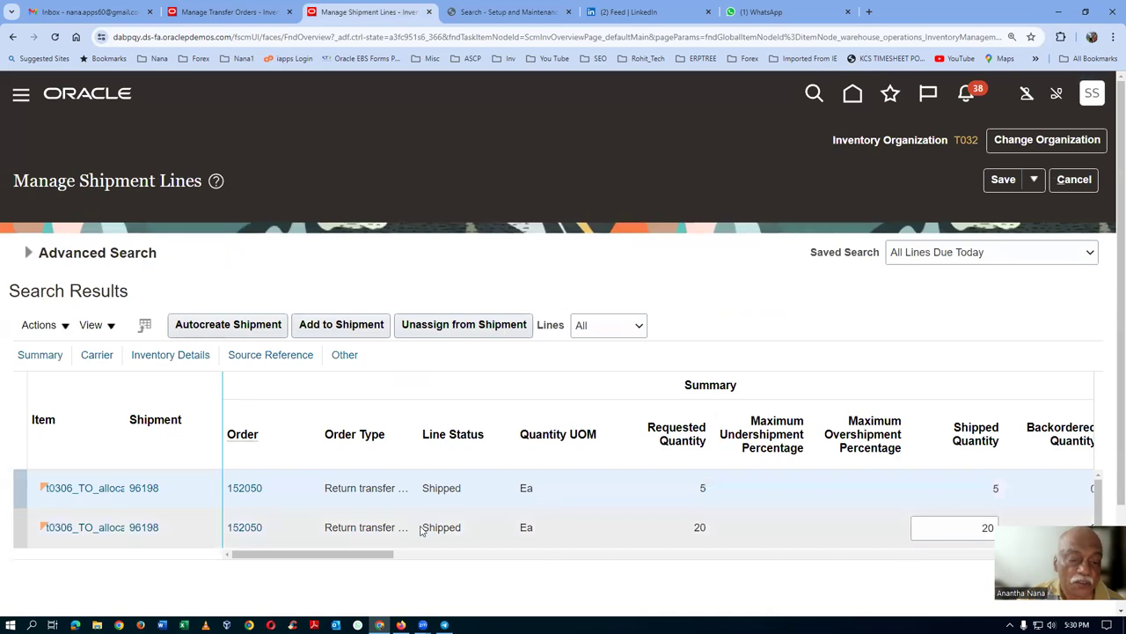
- Open the return transfer order in Manage Transfer Orders and view its shipments and receipts
click(228, 12)
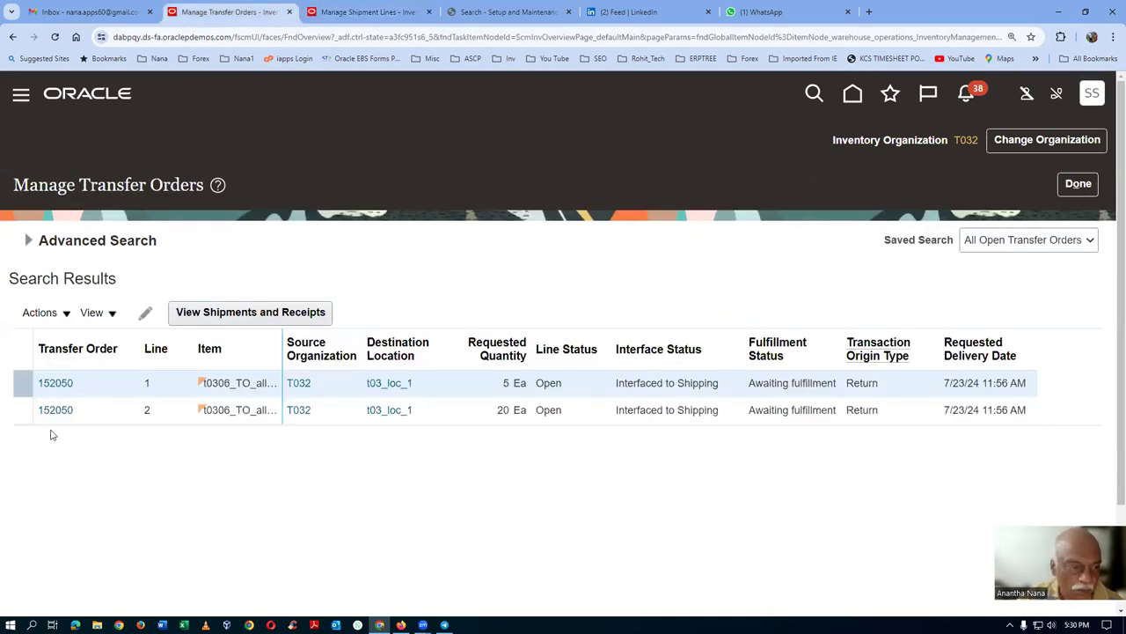
click(58, 383)
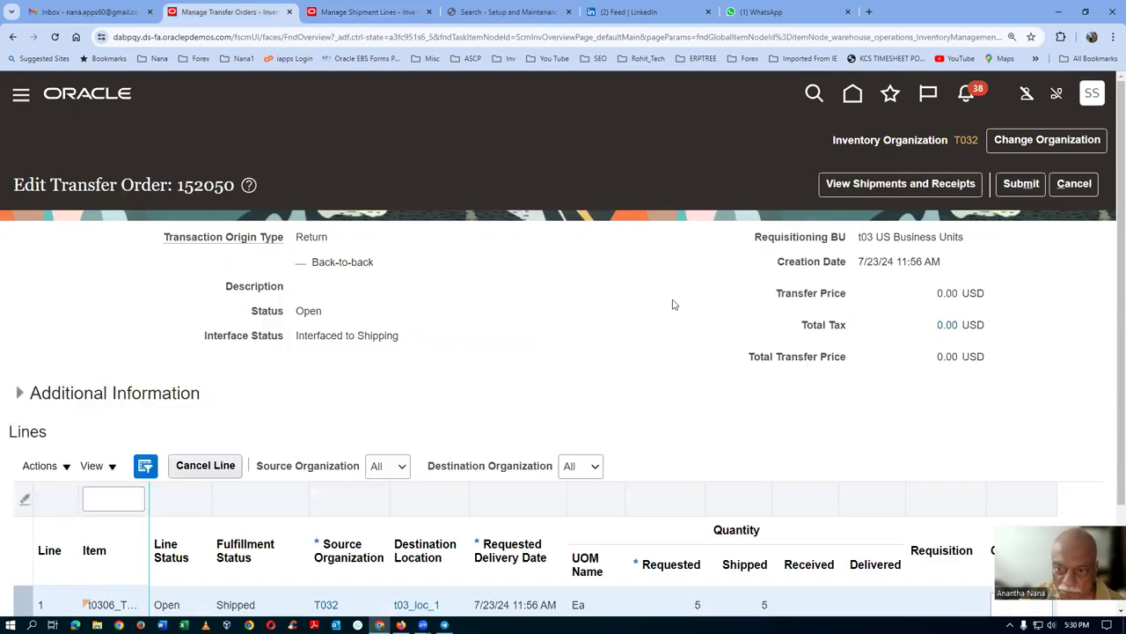
click(908, 186)
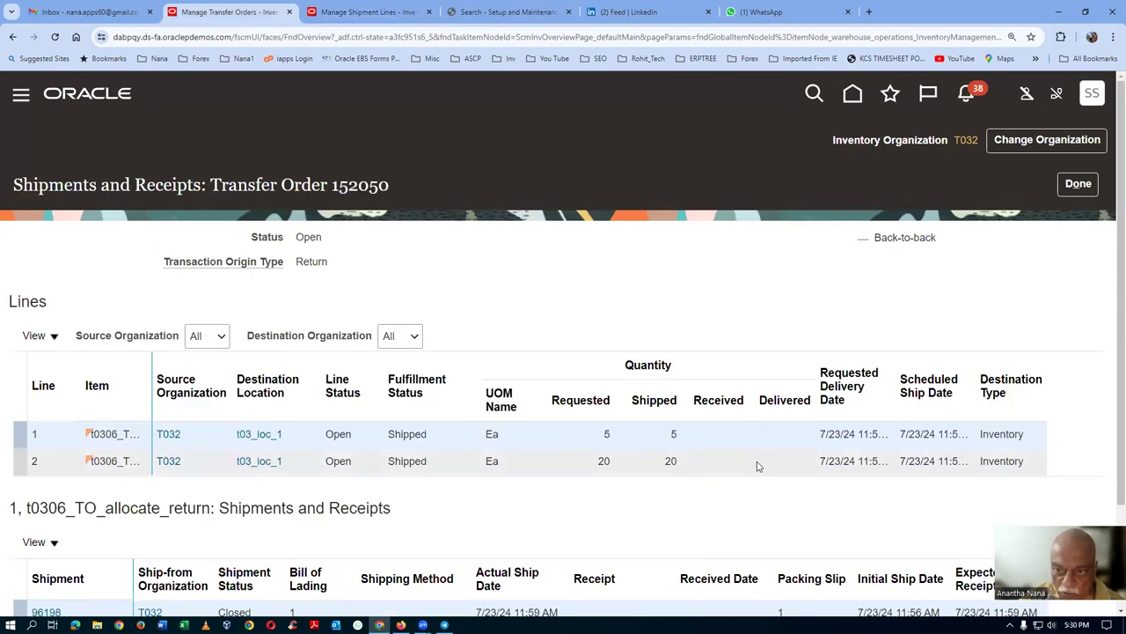
- Save and close the shipment lines, and open Manage Shipment Lines again from the Shipments tasks
click(383, 11)
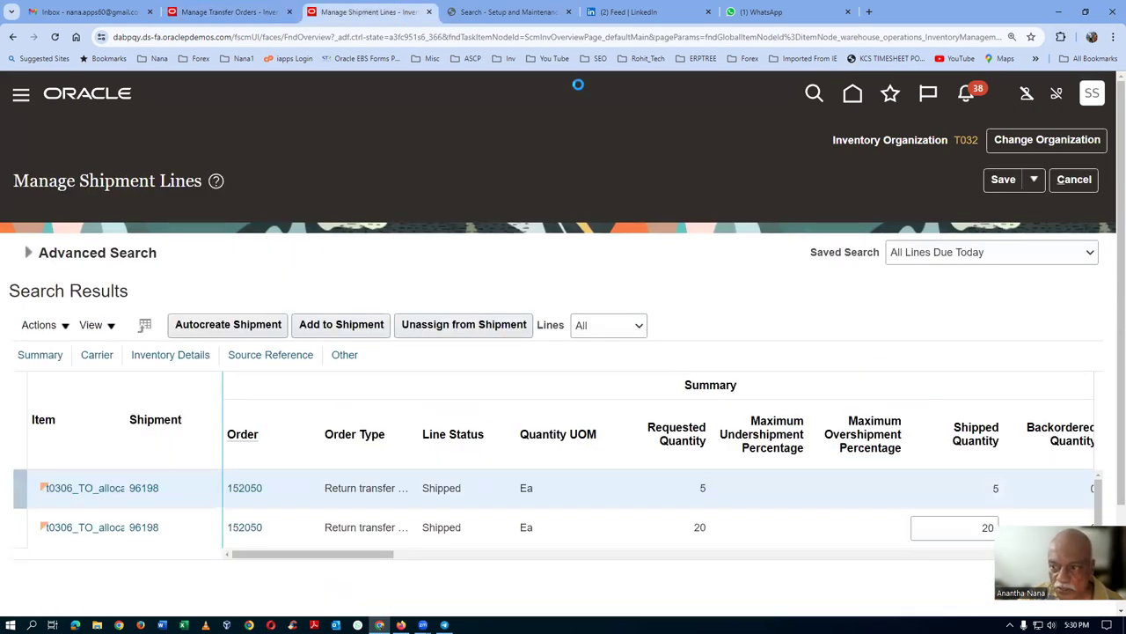
click(1033, 179)
click(1033, 205)
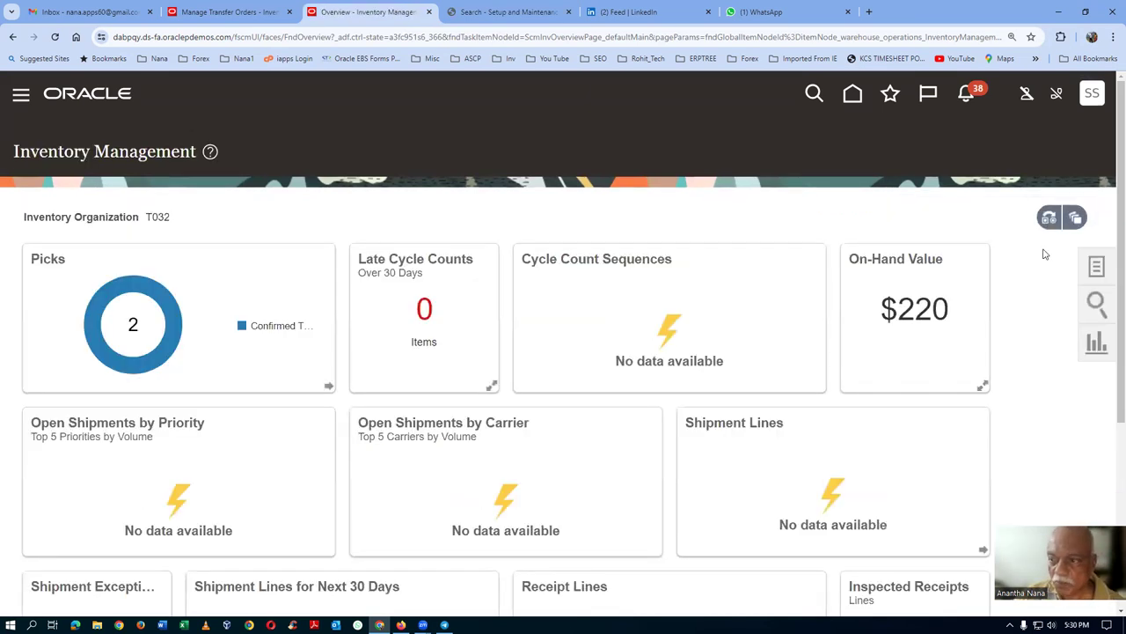
click(1096, 270)
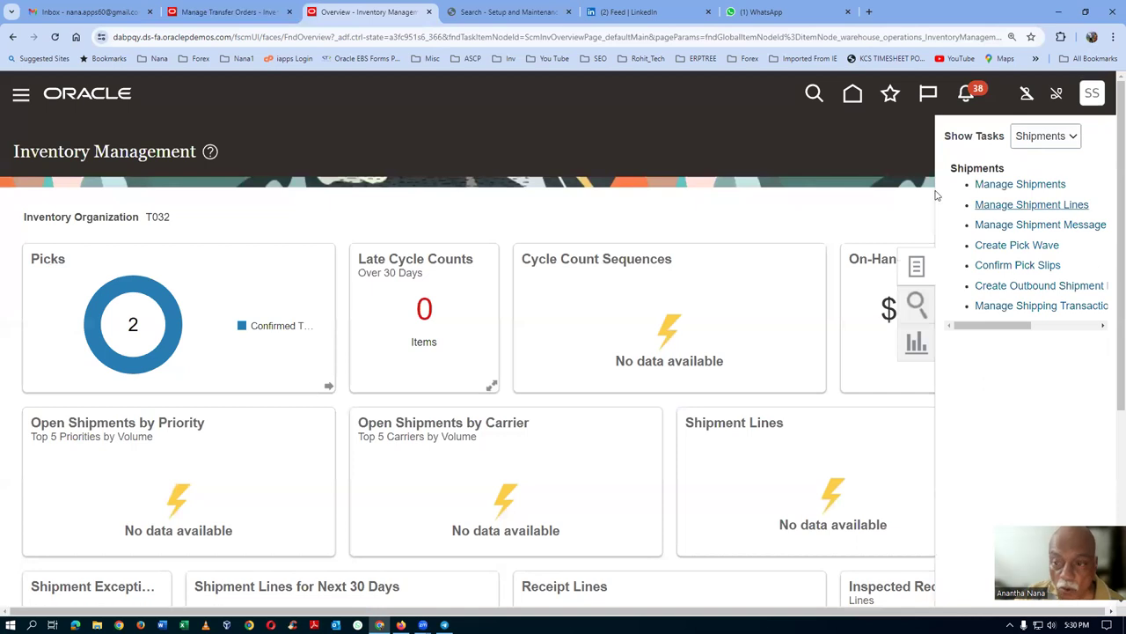
click(1012, 206)
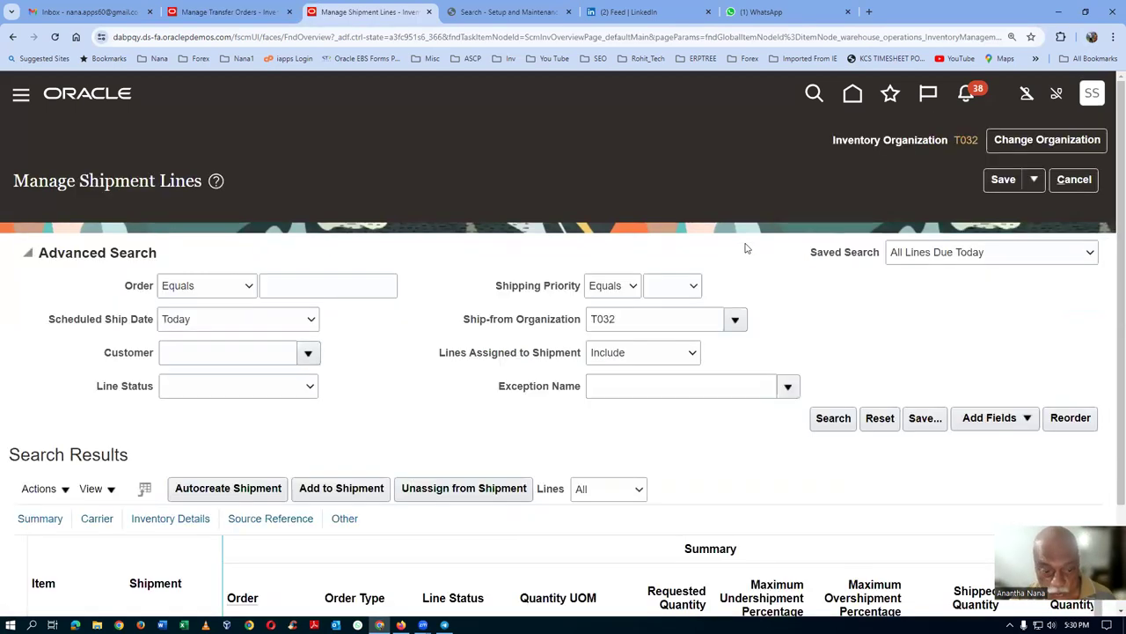
- Search T032's shipment lines by the return transfer order number with Scheduled Ship Date set to Before
click(204, 285)
click(211, 287)
click(290, 292)
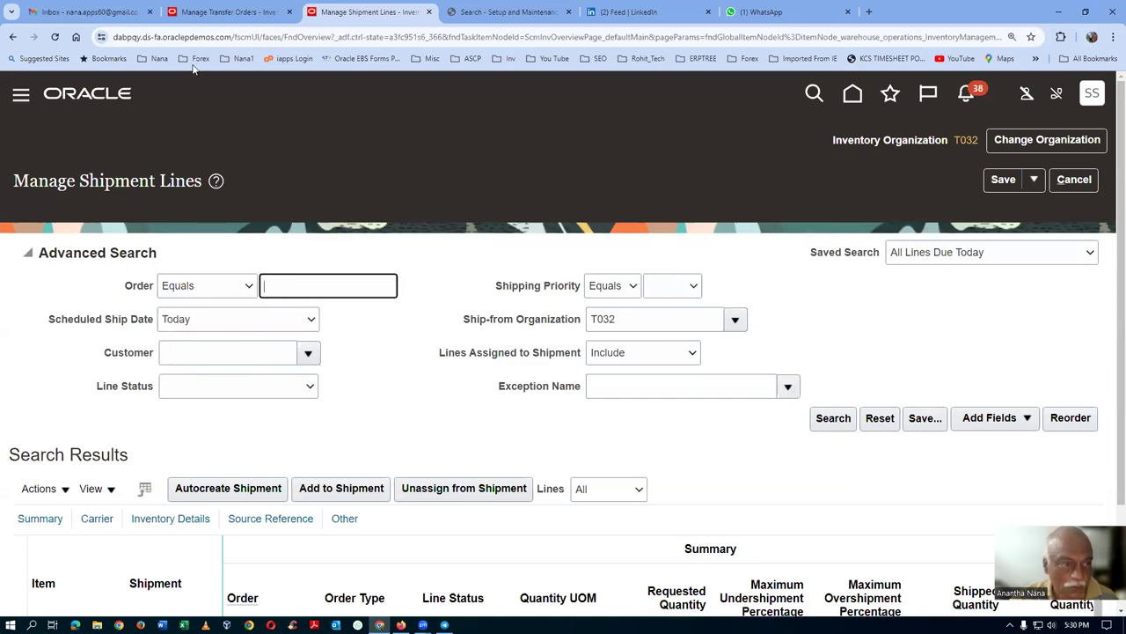
click(214, 9)
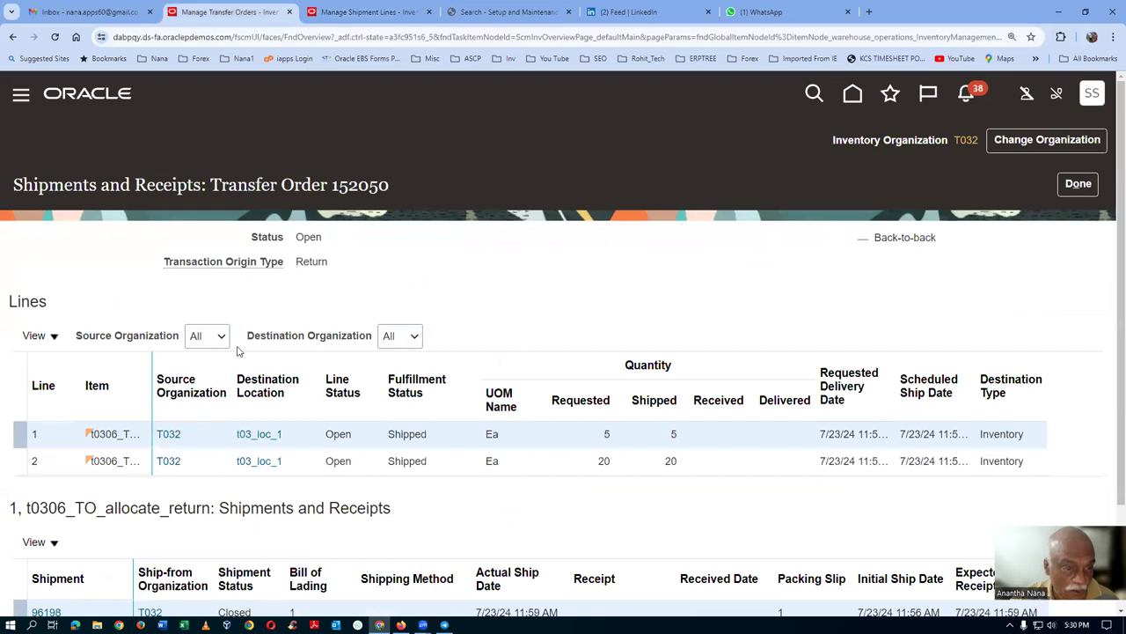
key(ctrl+Tab)
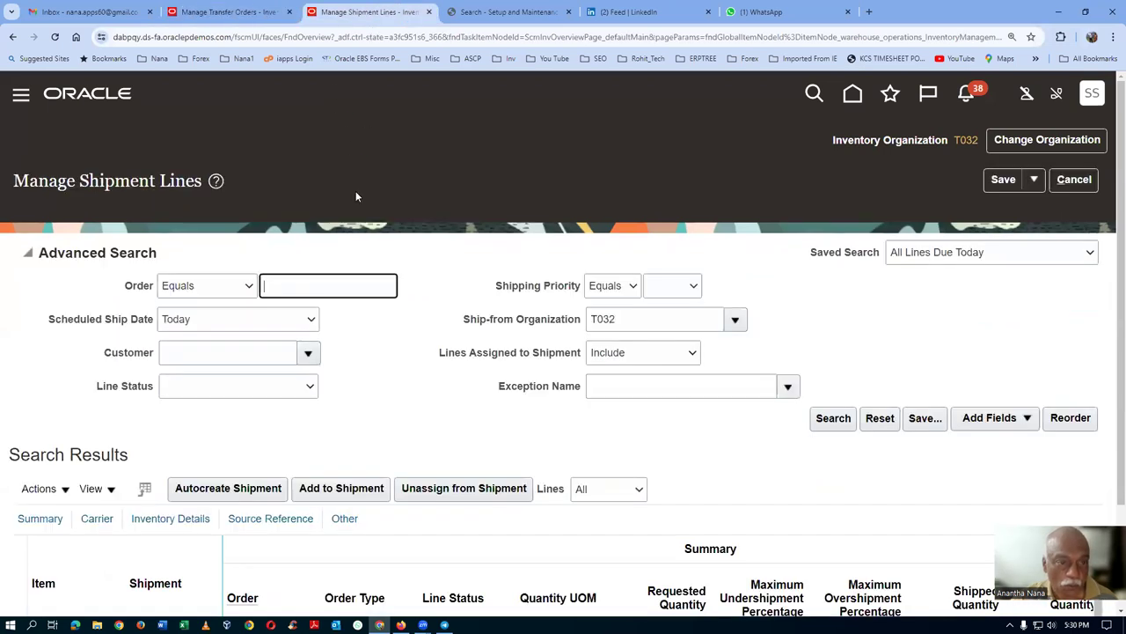
text(52050)
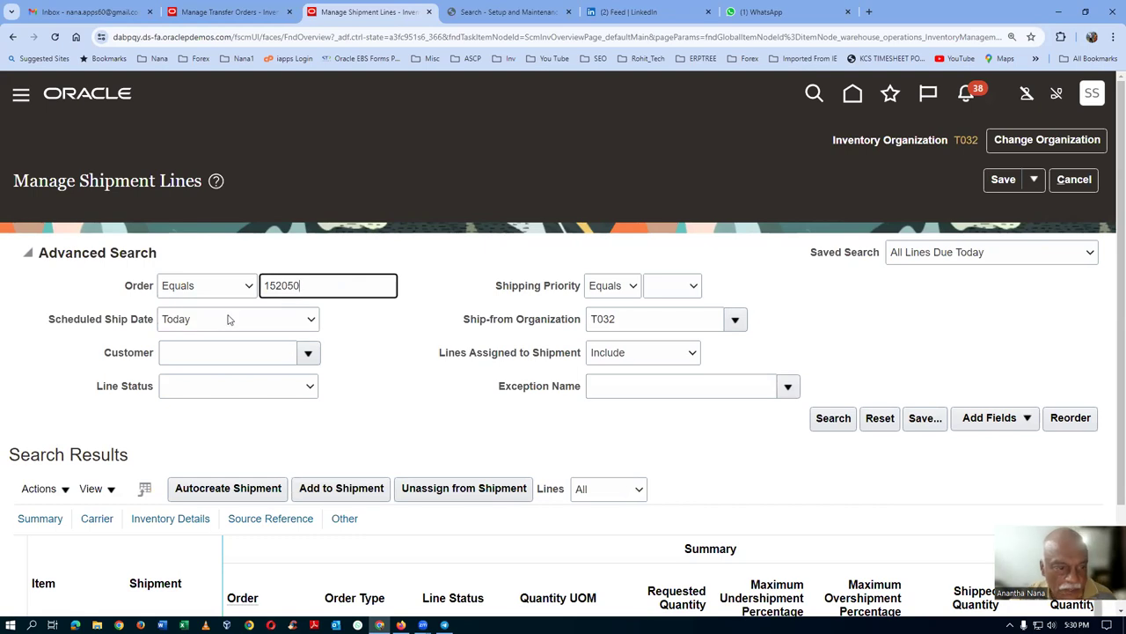
click(227, 320)
click(226, 334)
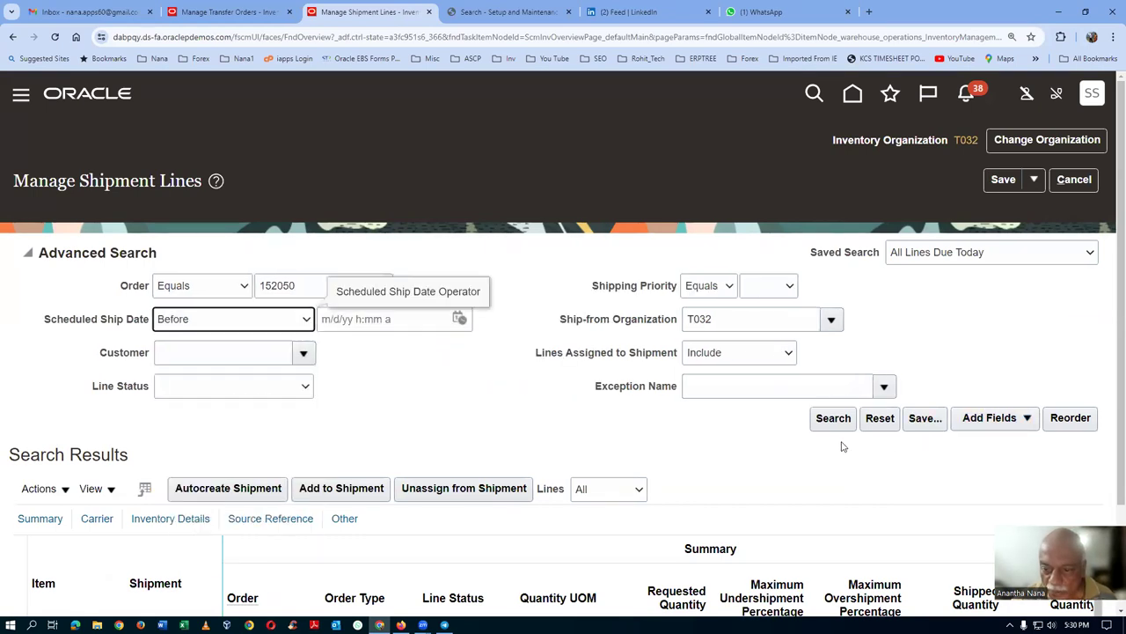
click(28, 252)
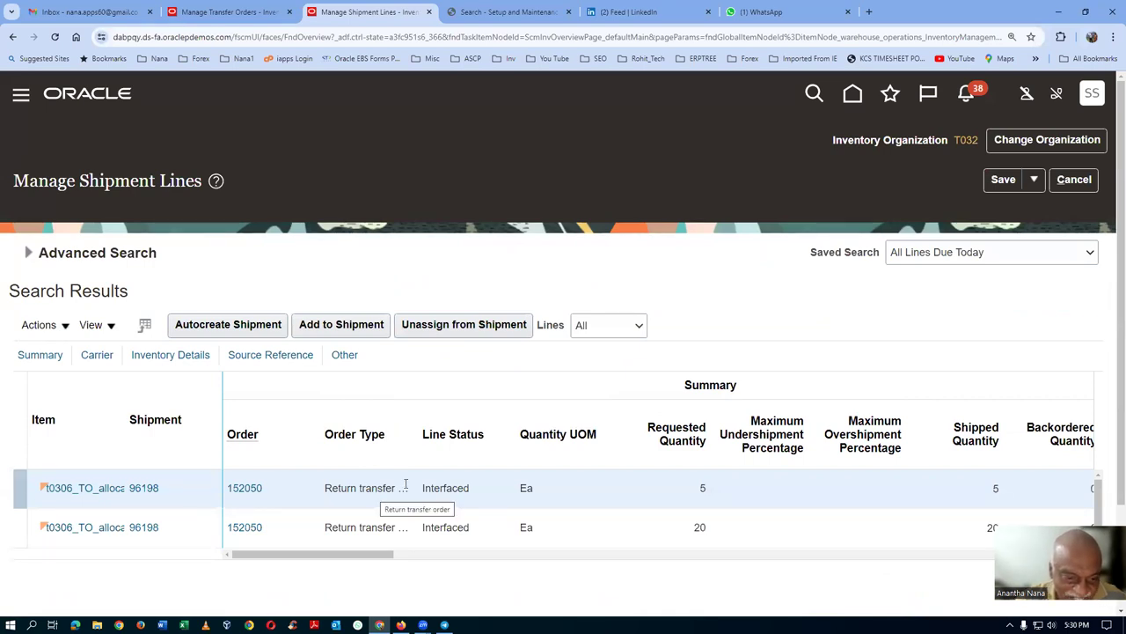
- Widen the Order Type column to read the full order type, and leave Manage Shipment Lines for the setup task search
drag(416, 420, 527, 420)
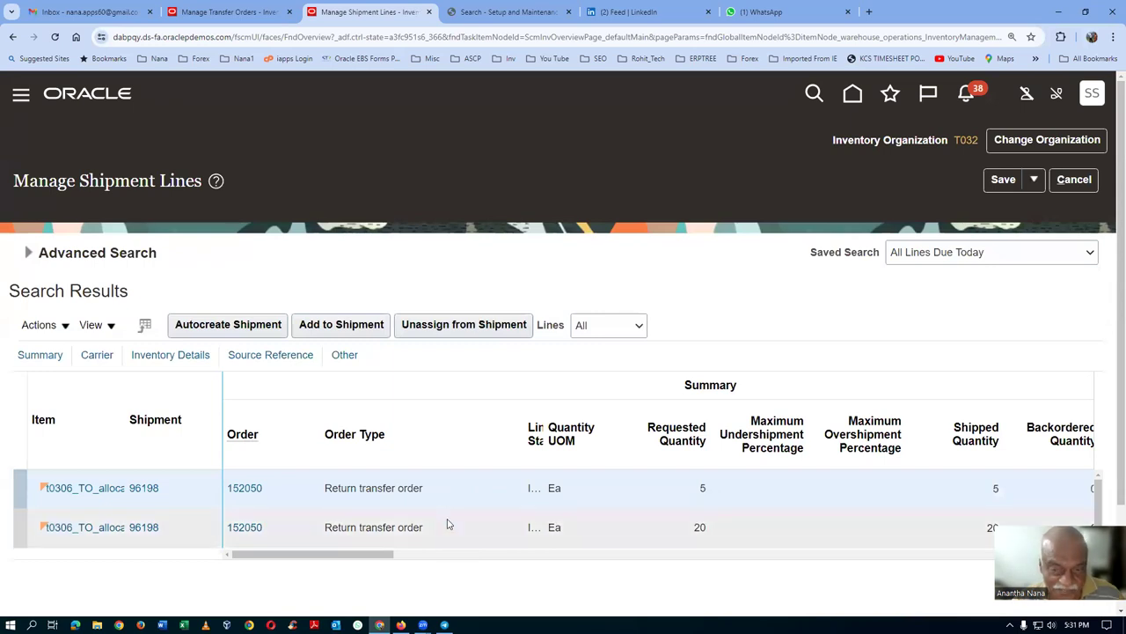
click(1071, 180)
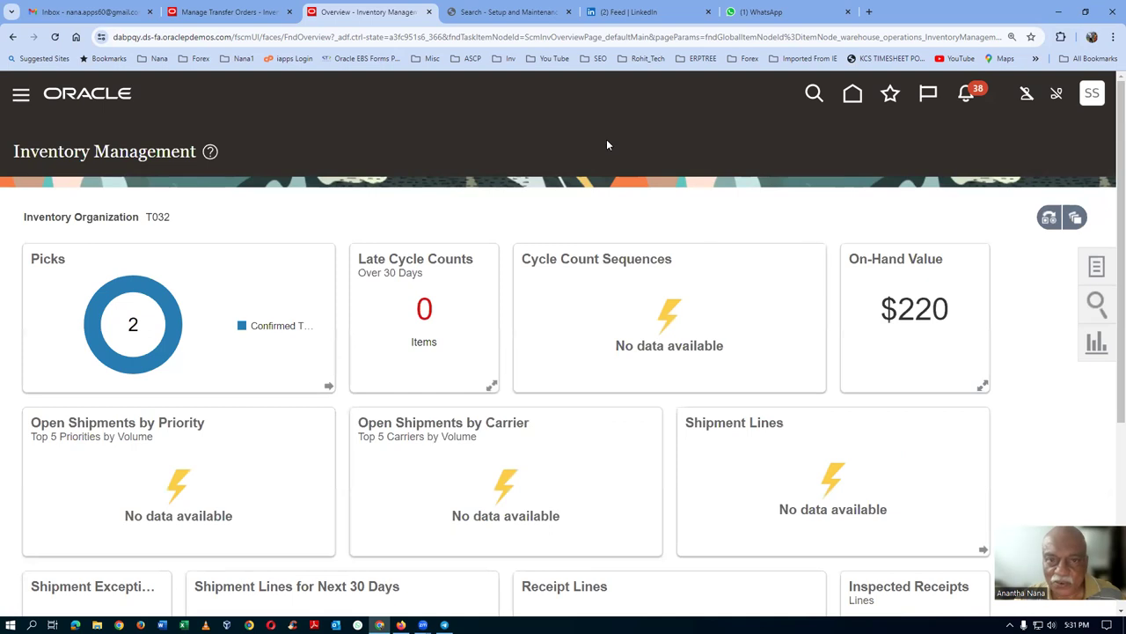
key(ctrl+Tab)
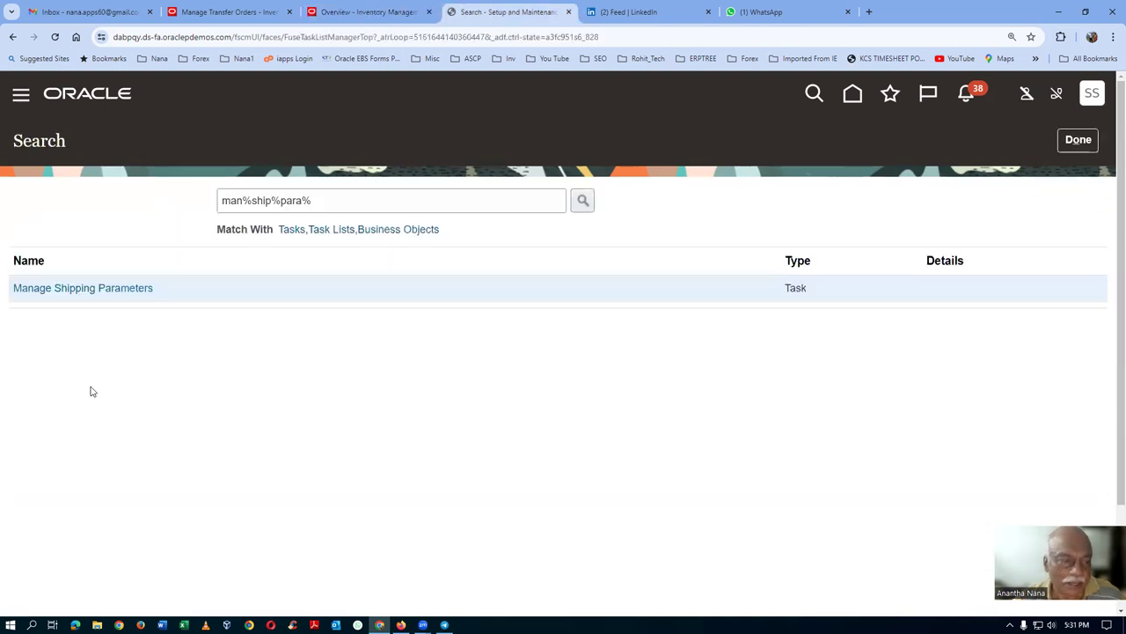
- Close the setup task search and open Receive Expected Shipments from the Receipts tasks of inventory organization T032
click(569, 12)
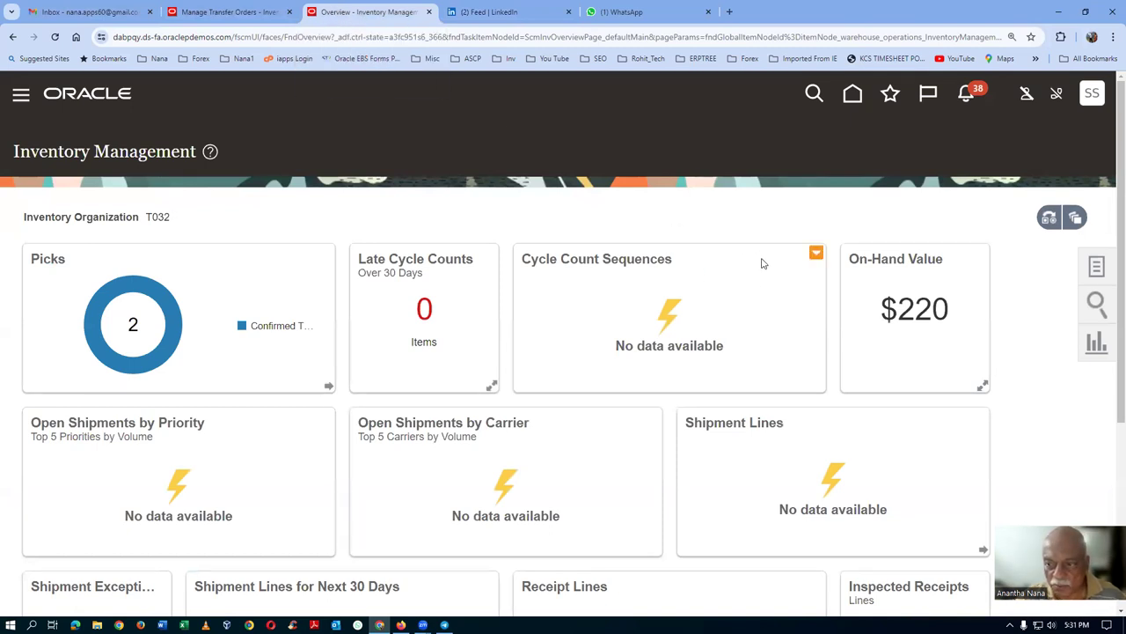
click(1100, 268)
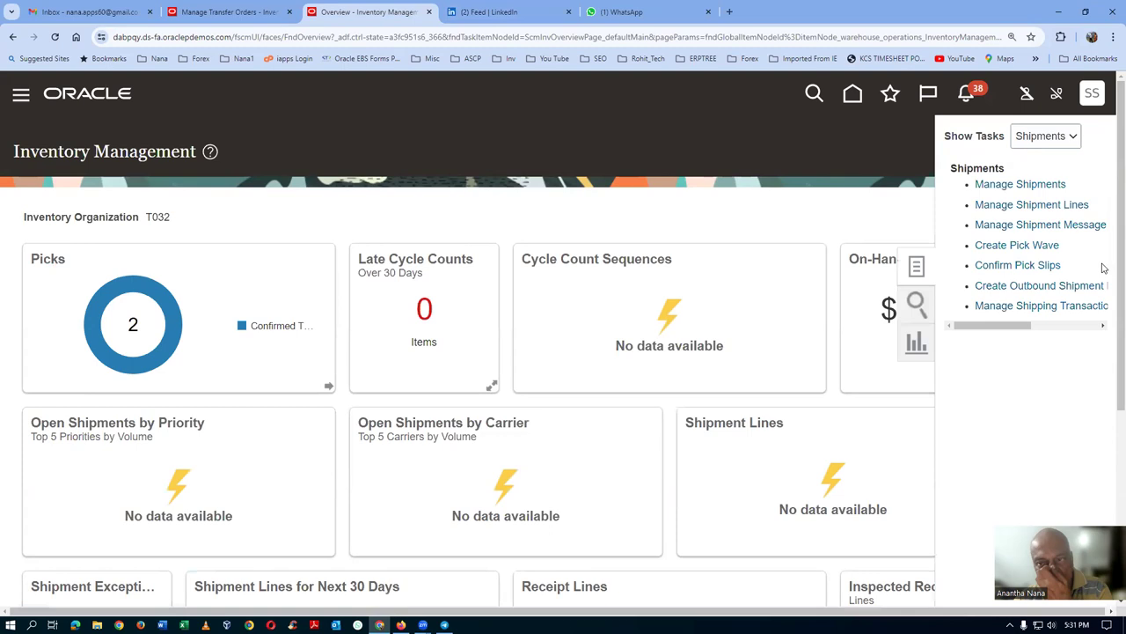
click(1052, 141)
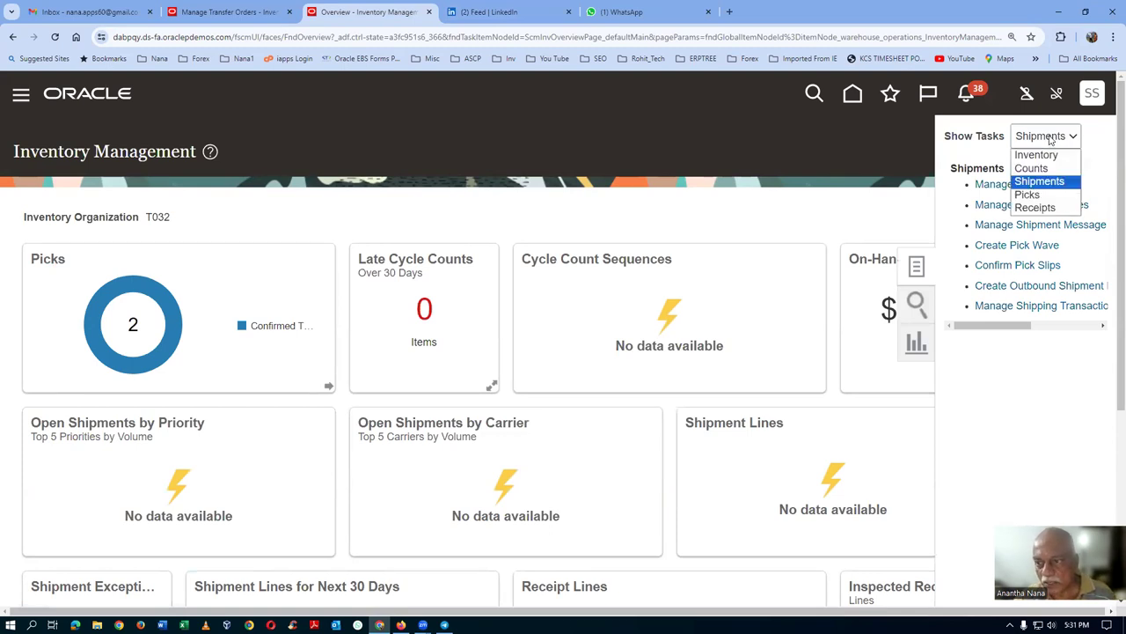
click(1038, 208)
click(1026, 177)
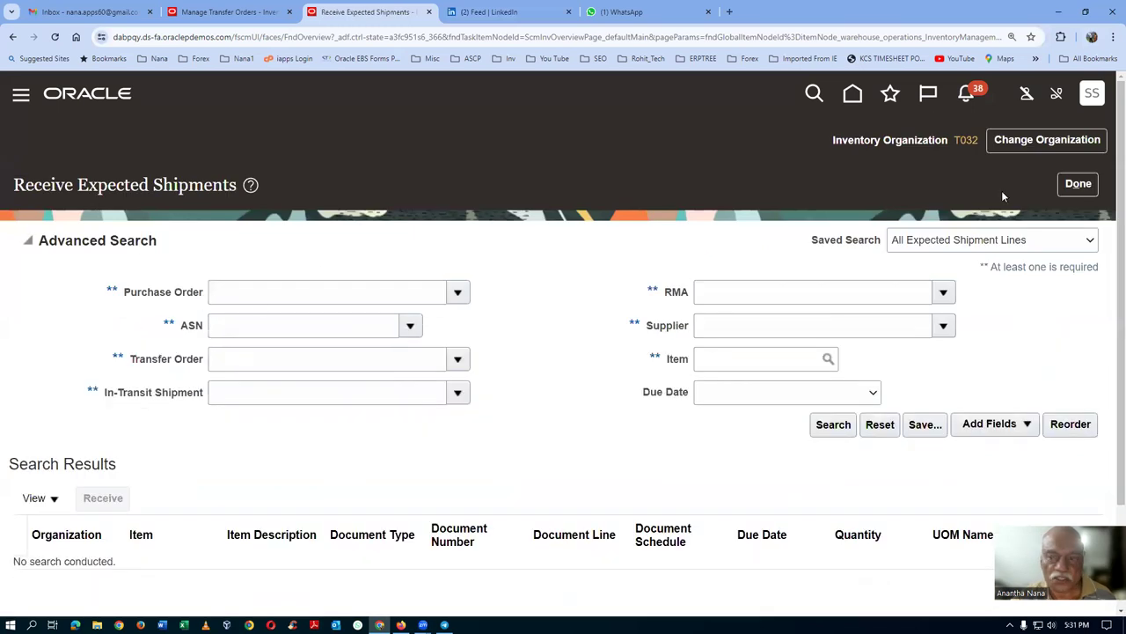
- Change the inventory organization to T031
click(1065, 143)
double_click(524, 343)
text(T031)
key(Tab)
key(Return)
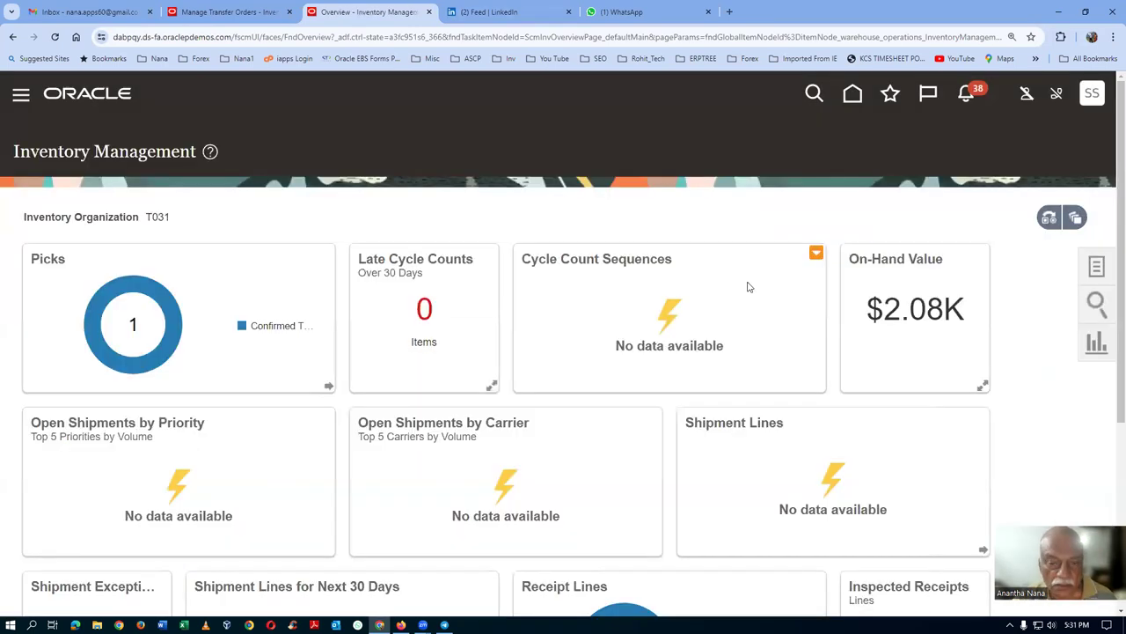
- Open Receive Expected Shipments in T031 and search the expected shipment lines by the return transfer order number
click(1098, 266)
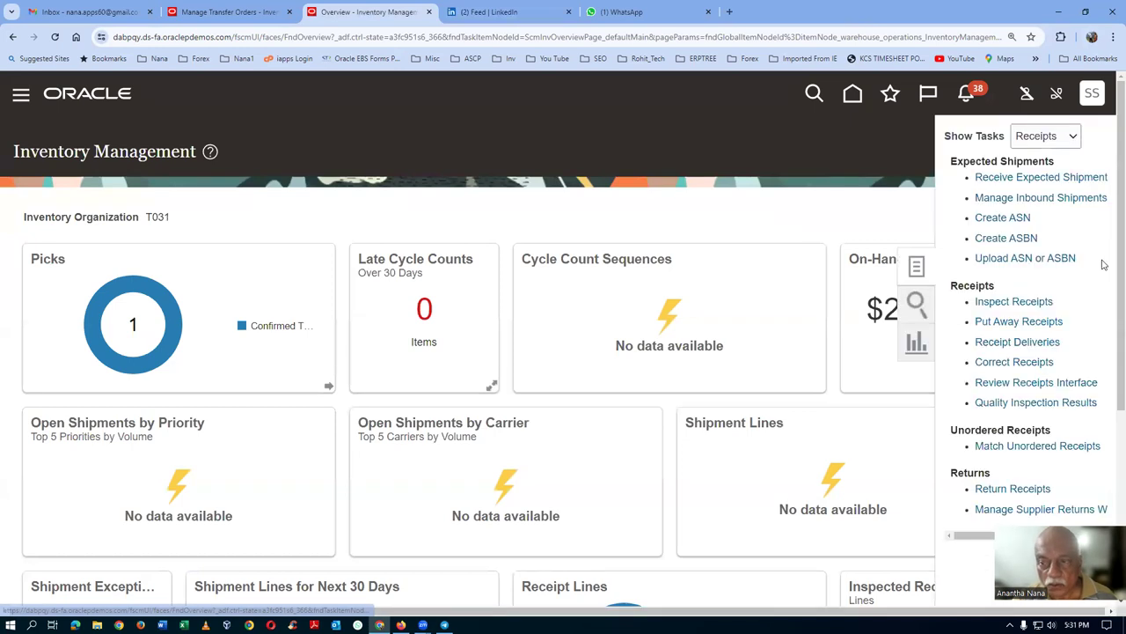
click(968, 179)
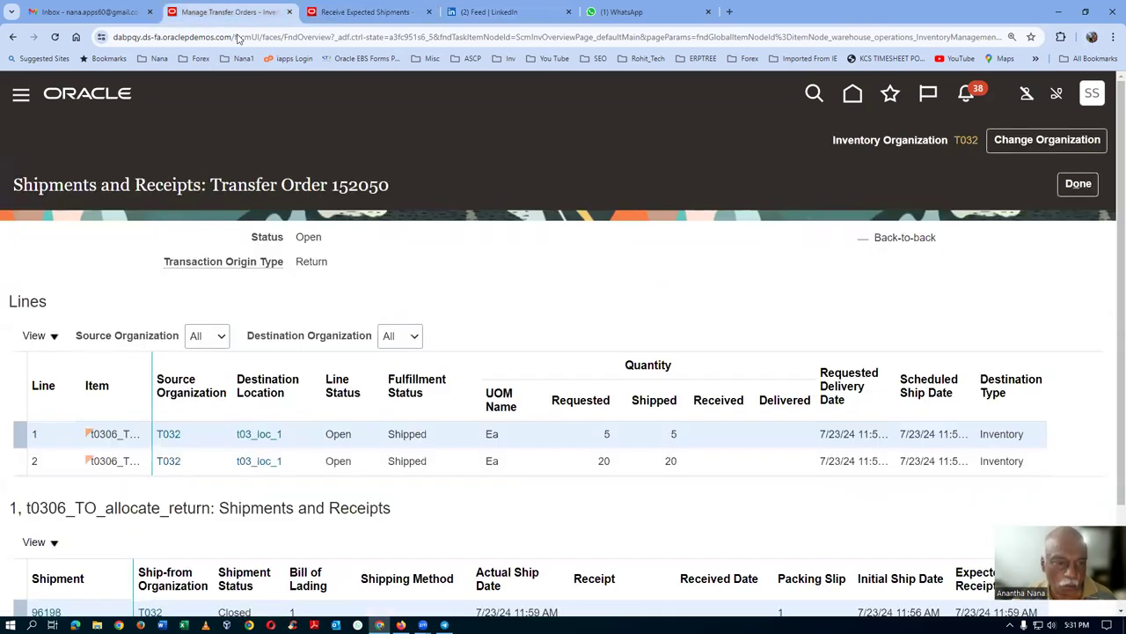
click(357, 12)
click(251, 364)
text(152)
key(Tab)
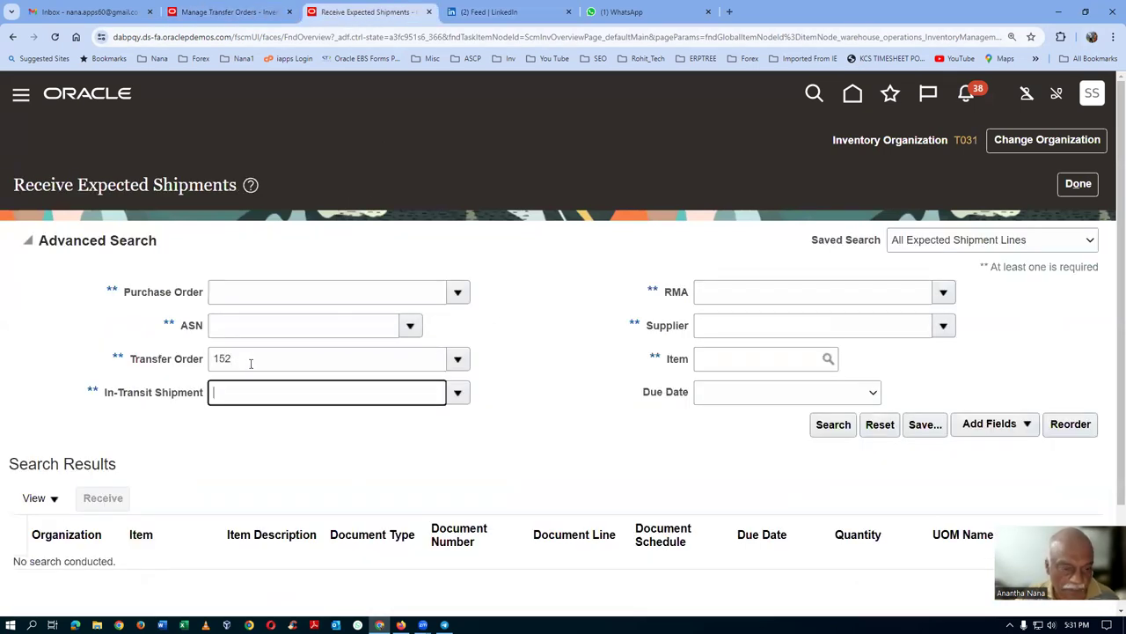
click(831, 424)
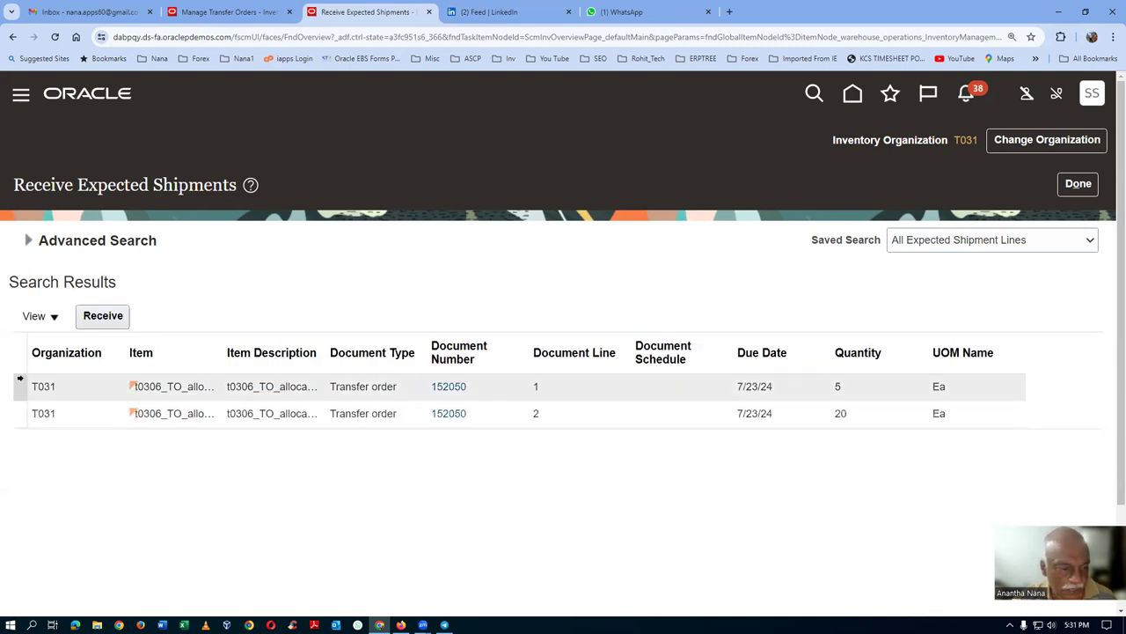
- Select both return transfer order lines for receiving and fill in their receipt quantities of 5 and 20 Ea
click(21, 386)
shift+click(20, 413)
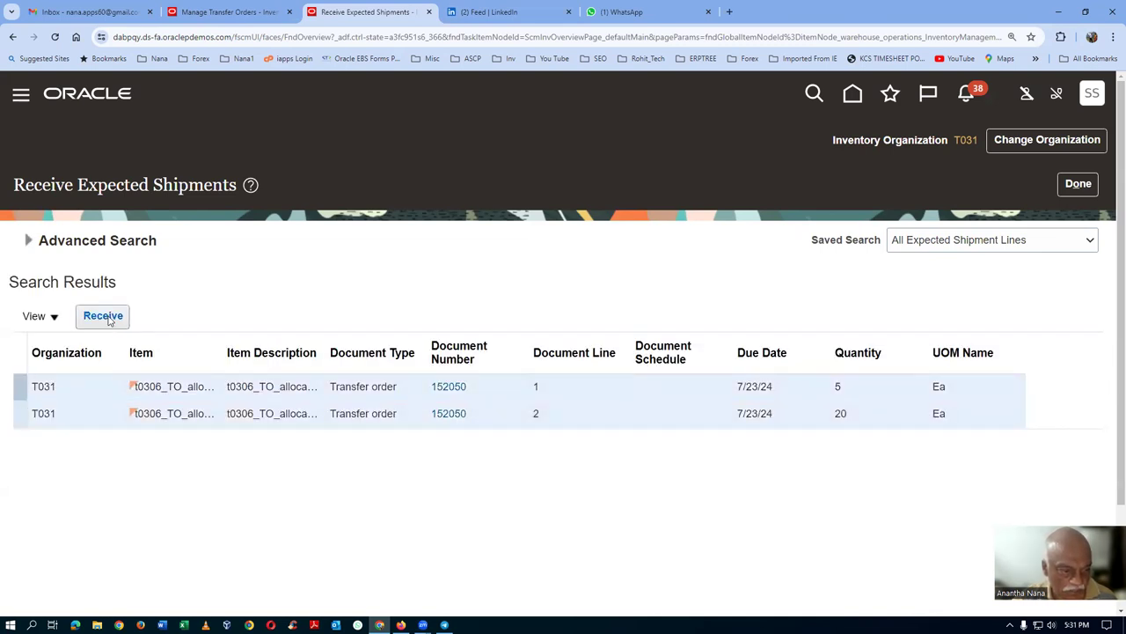
click(104, 317)
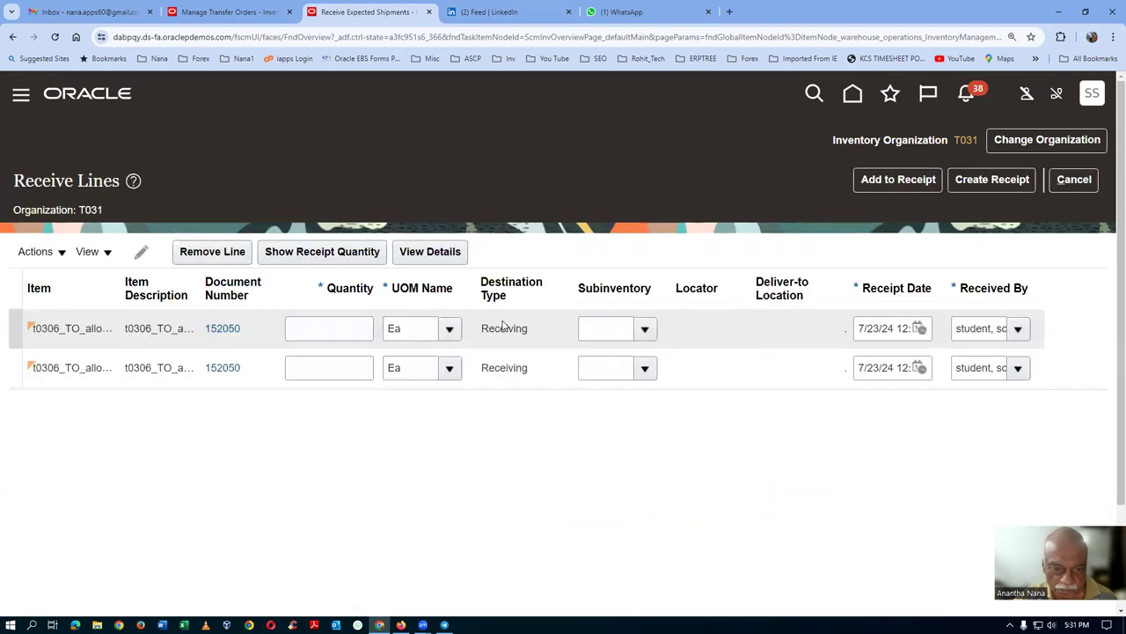
click(319, 250)
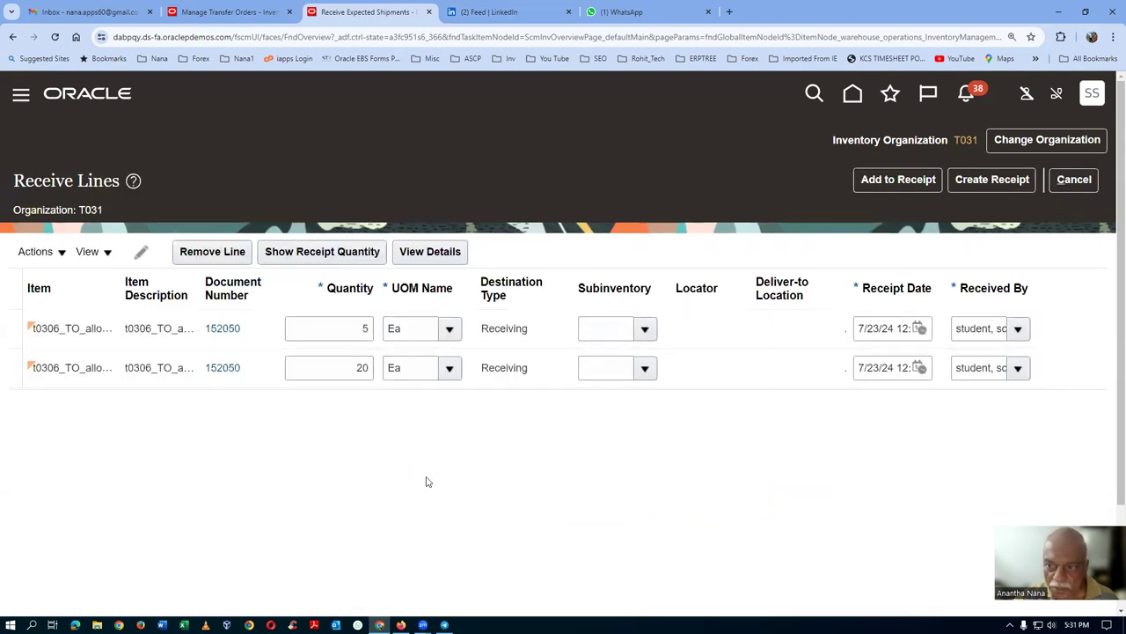
- Create and submit a receipt for both return lines, and leave Receive Expected Shipments
click(987, 180)
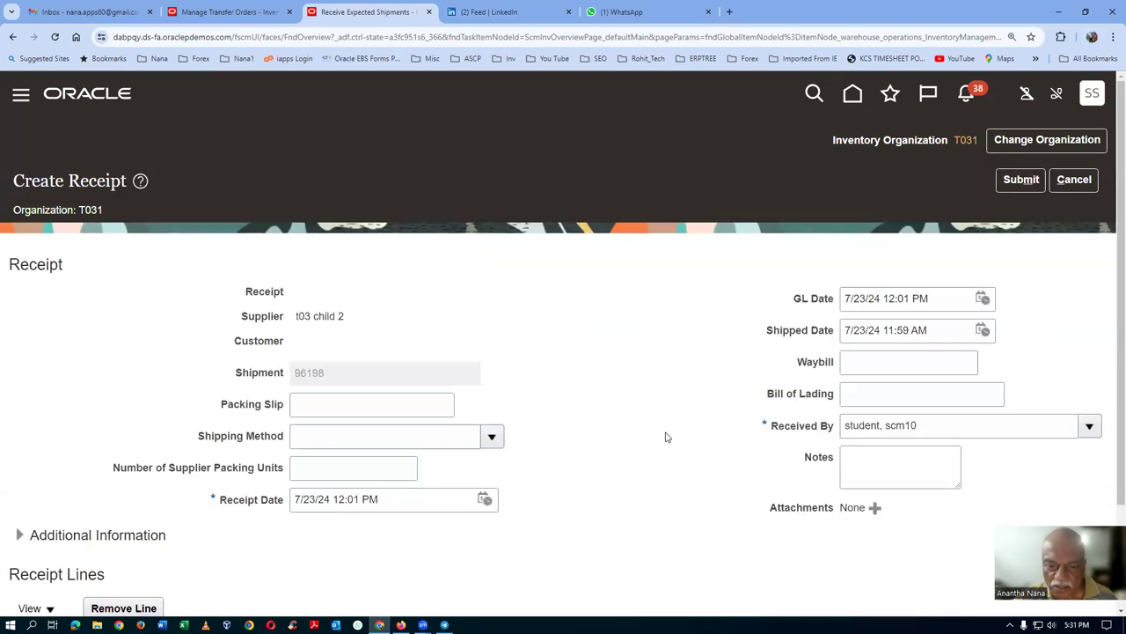
scroll(689, 421, down, 3)
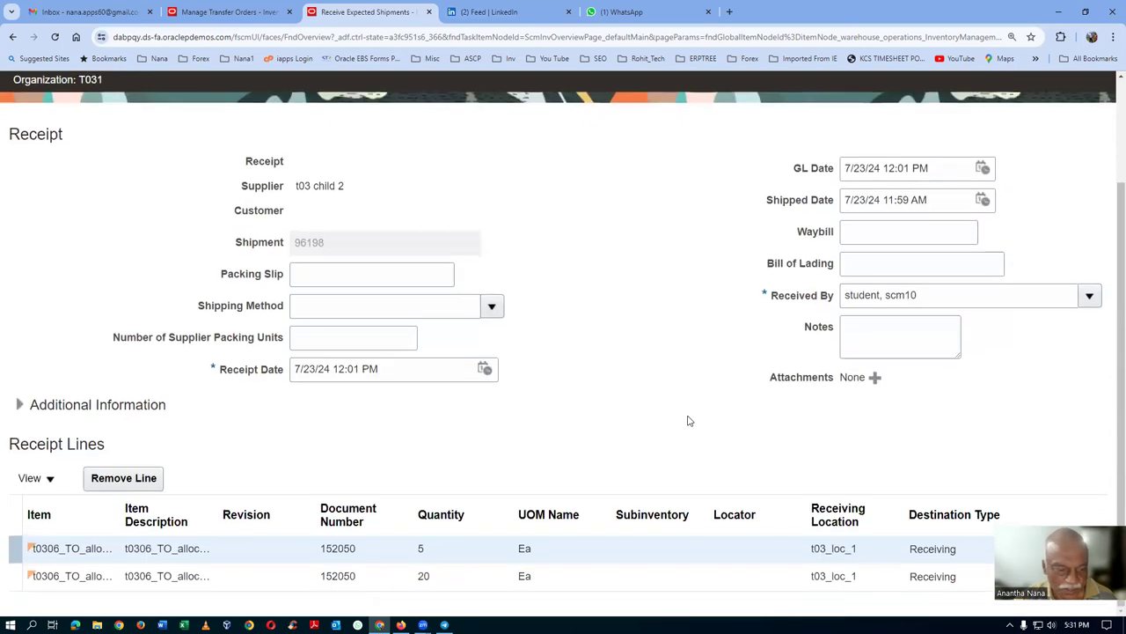
scroll(689, 420, up, 3)
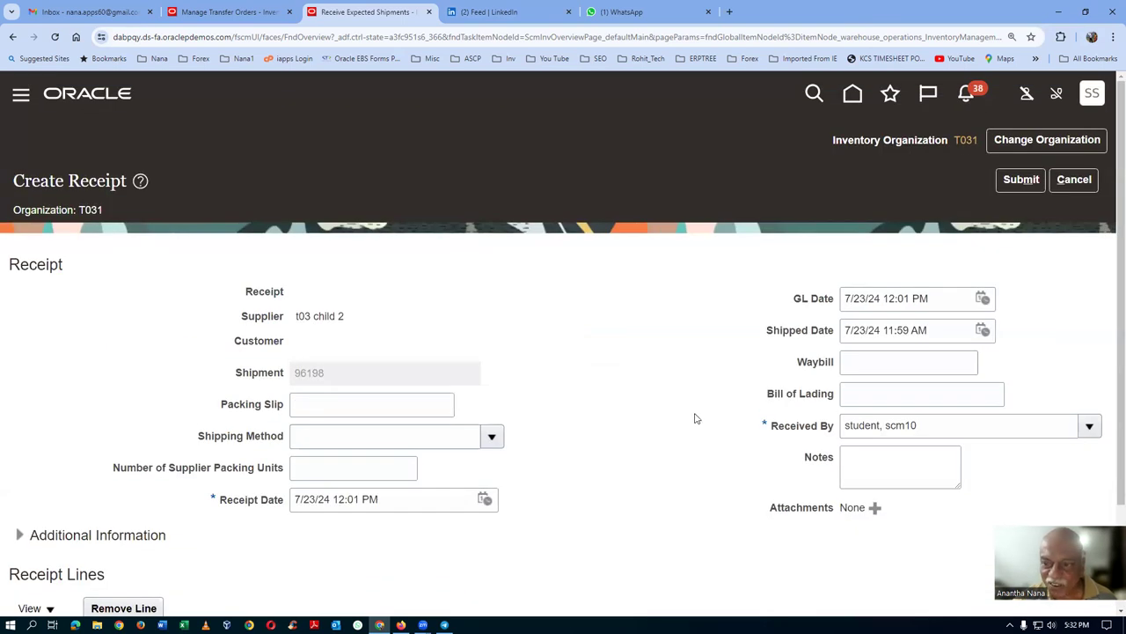
click(1022, 179)
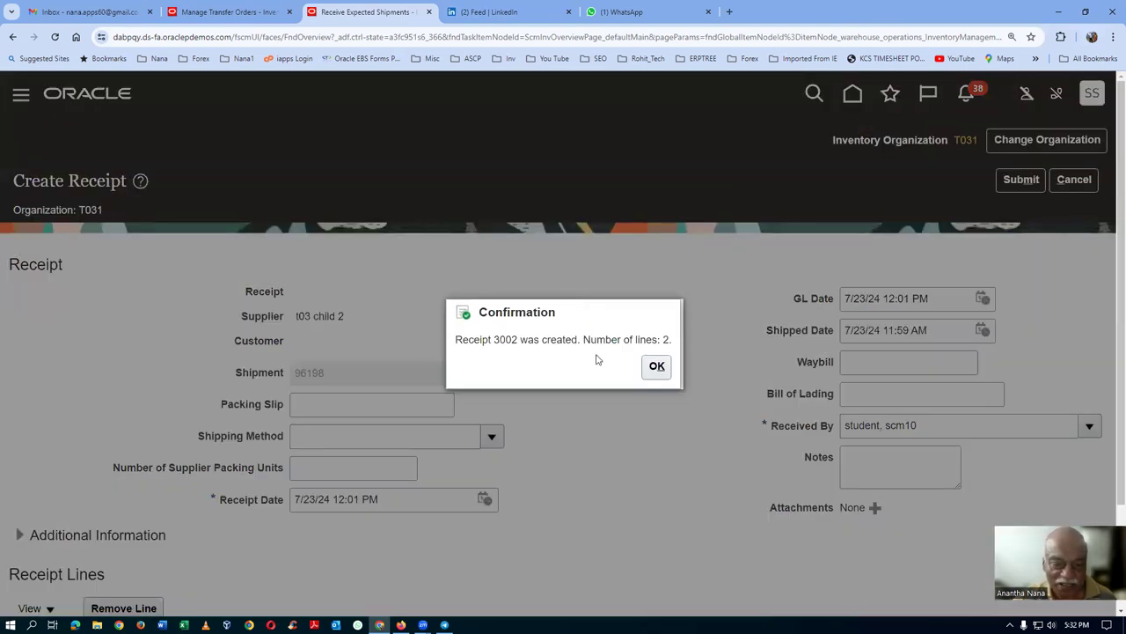
click(657, 366)
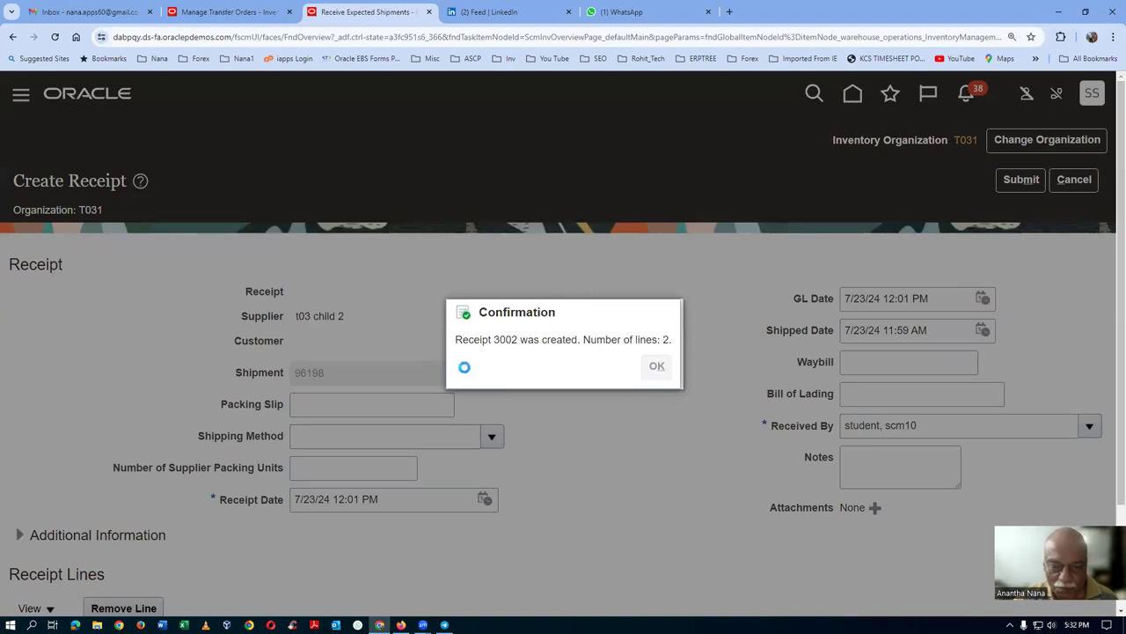
click(1078, 183)
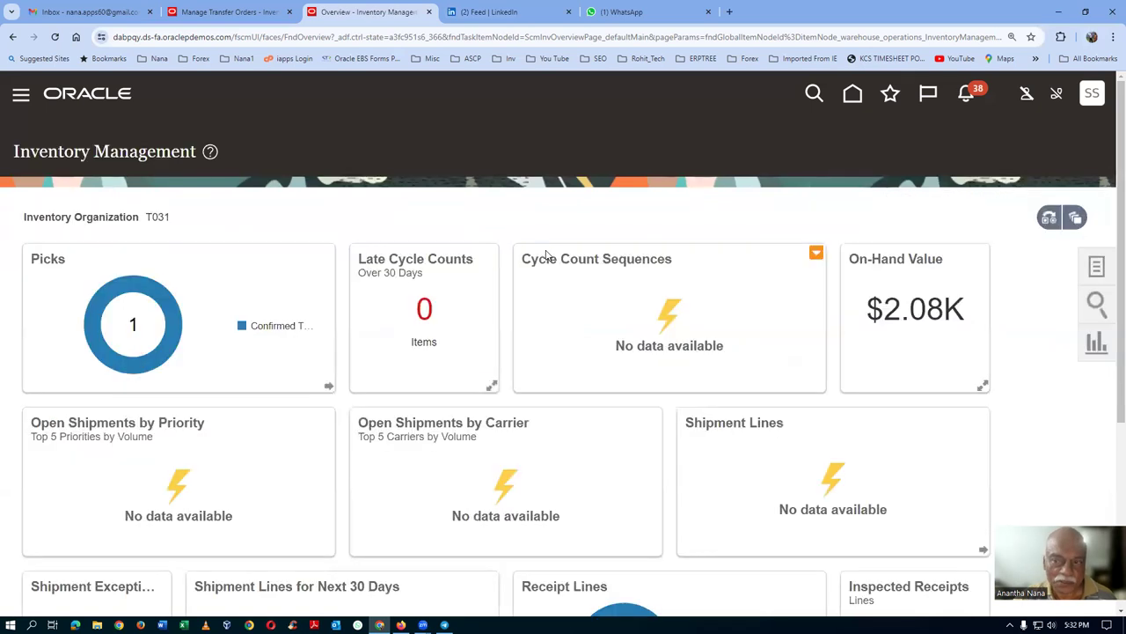
- Open Put Away Receipts from the Receipts tasks and search for receipt 3002
click(1018, 322)
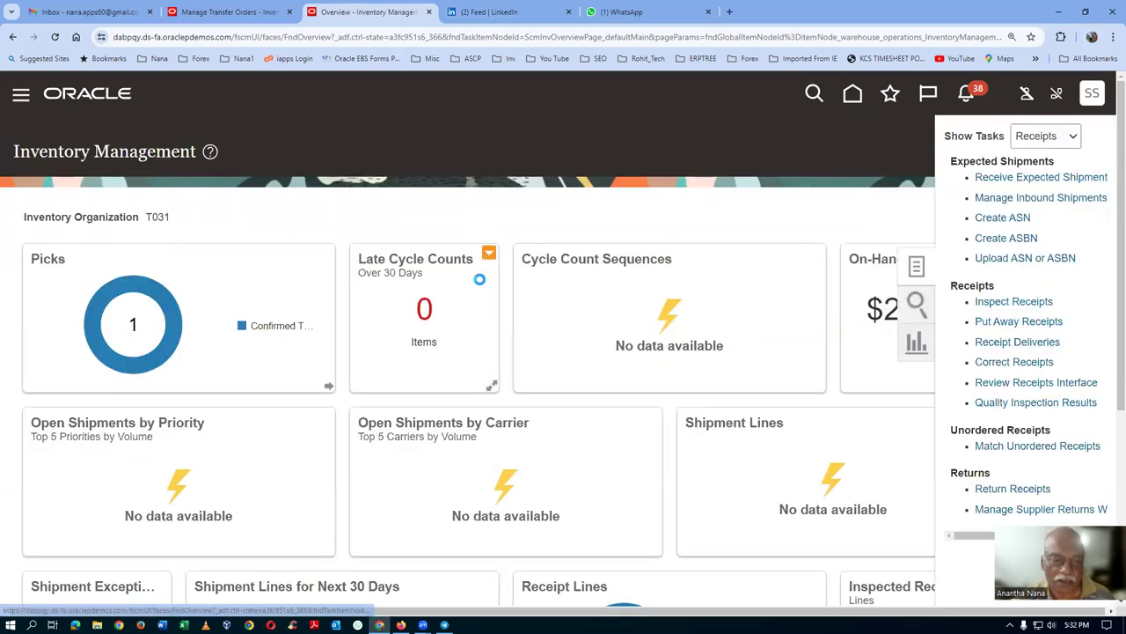
click(279, 288)
text(3002)
key(Tab)
click(831, 424)
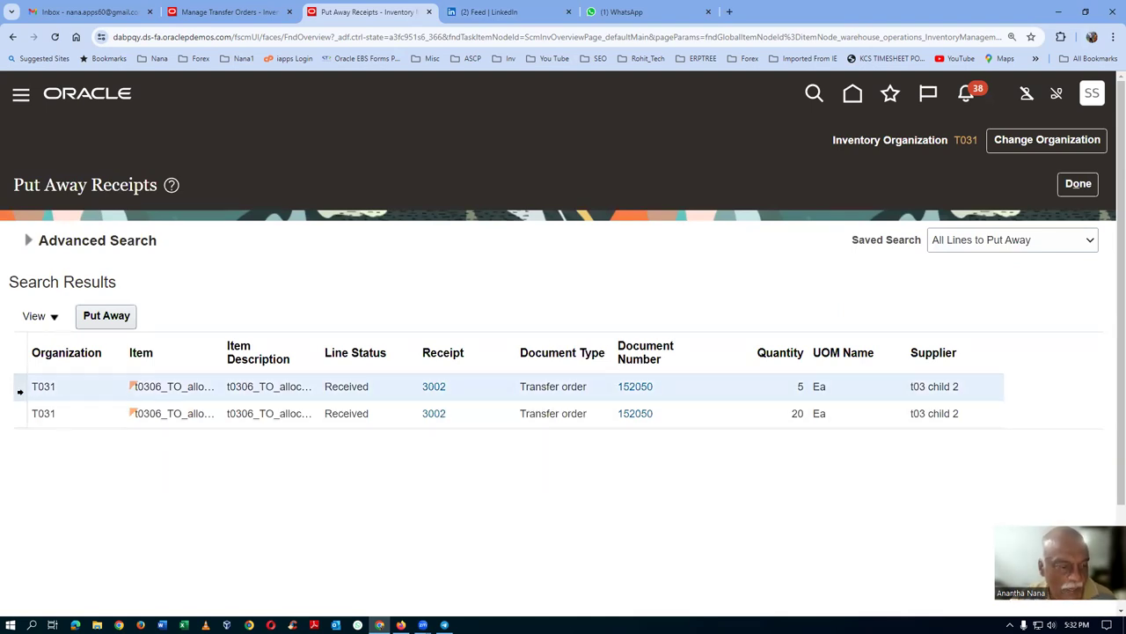
- Open both lines of receipt 3002 for put away and try to submit them without a subinventory
shift+click(20, 412)
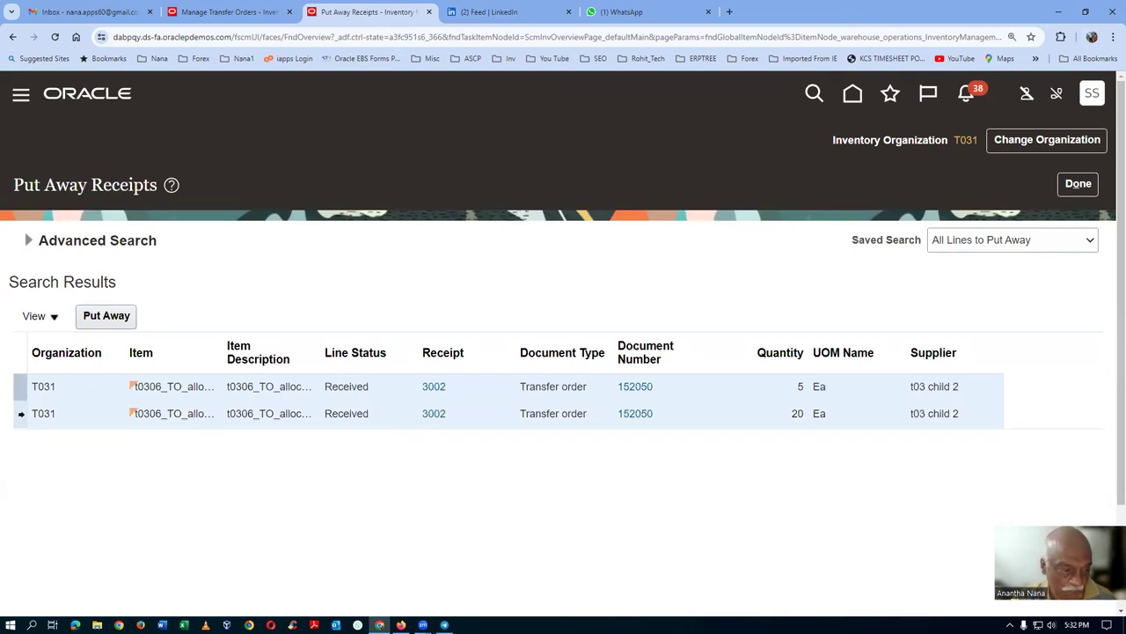
click(107, 317)
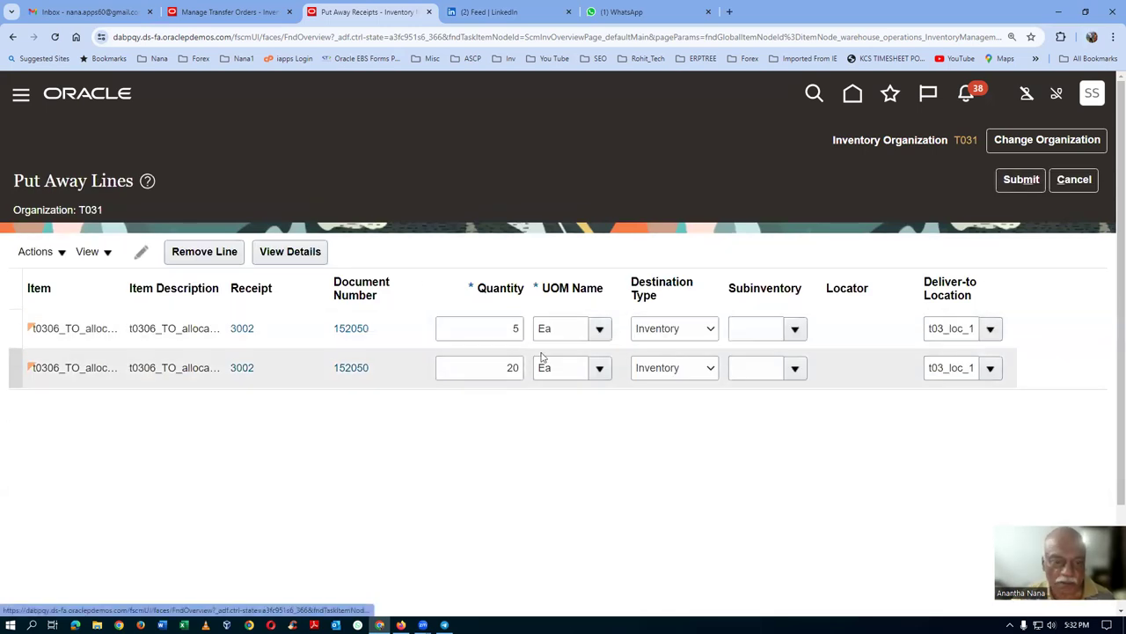
click(1020, 179)
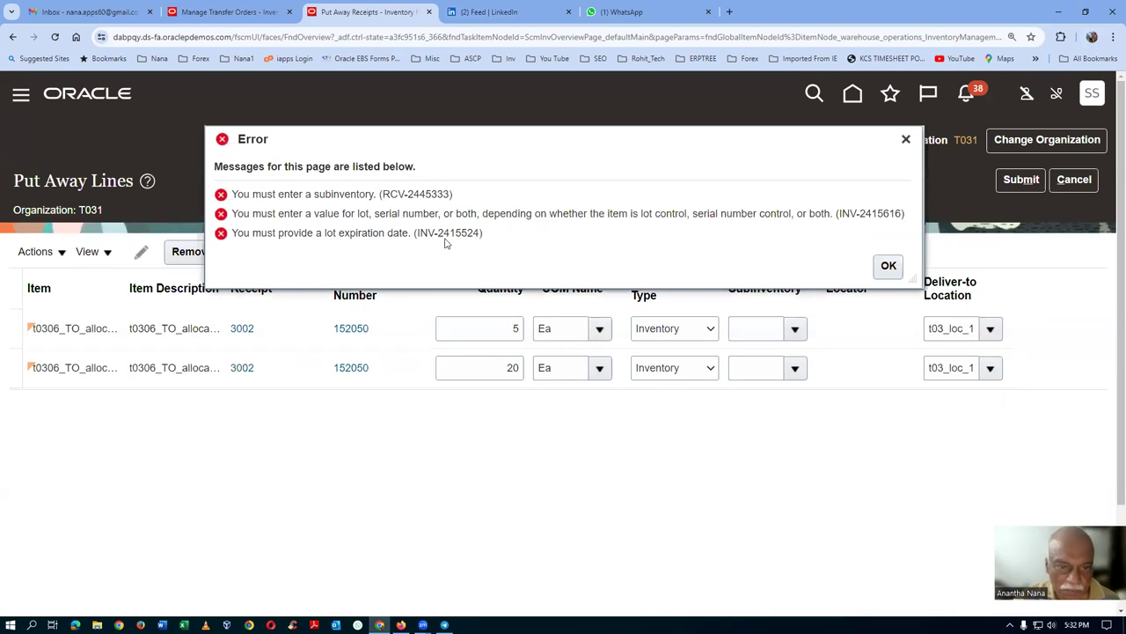
click(889, 265)
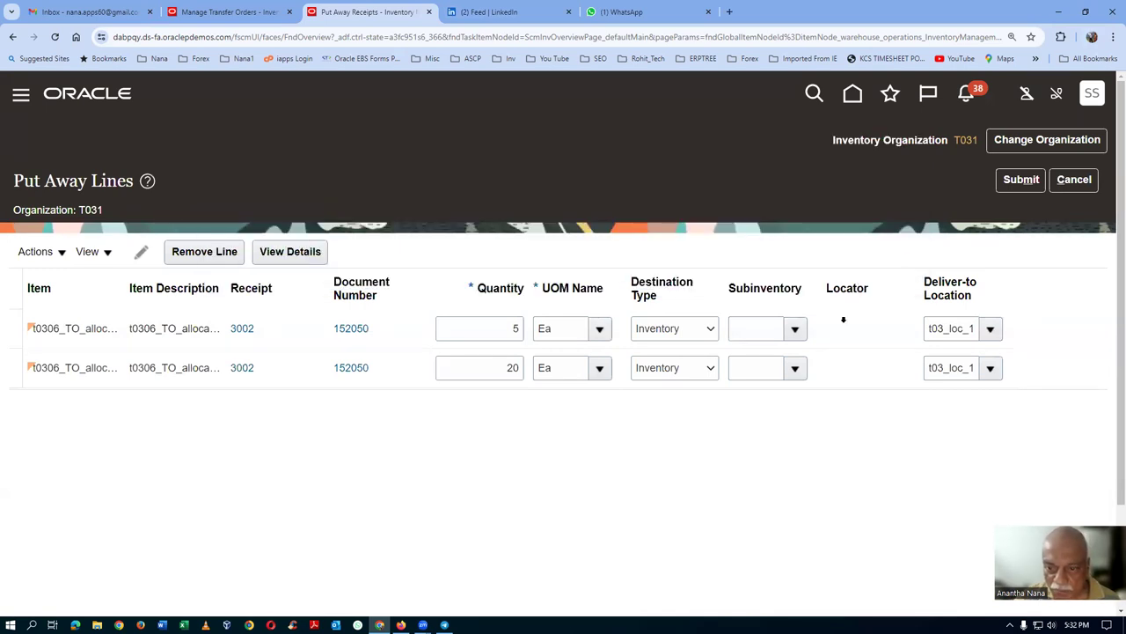
- Set the put away subinventory to t031_FGS_1 for the 5 Ea line and t031_STG_1 for the 20 Ea line
click(795, 329)
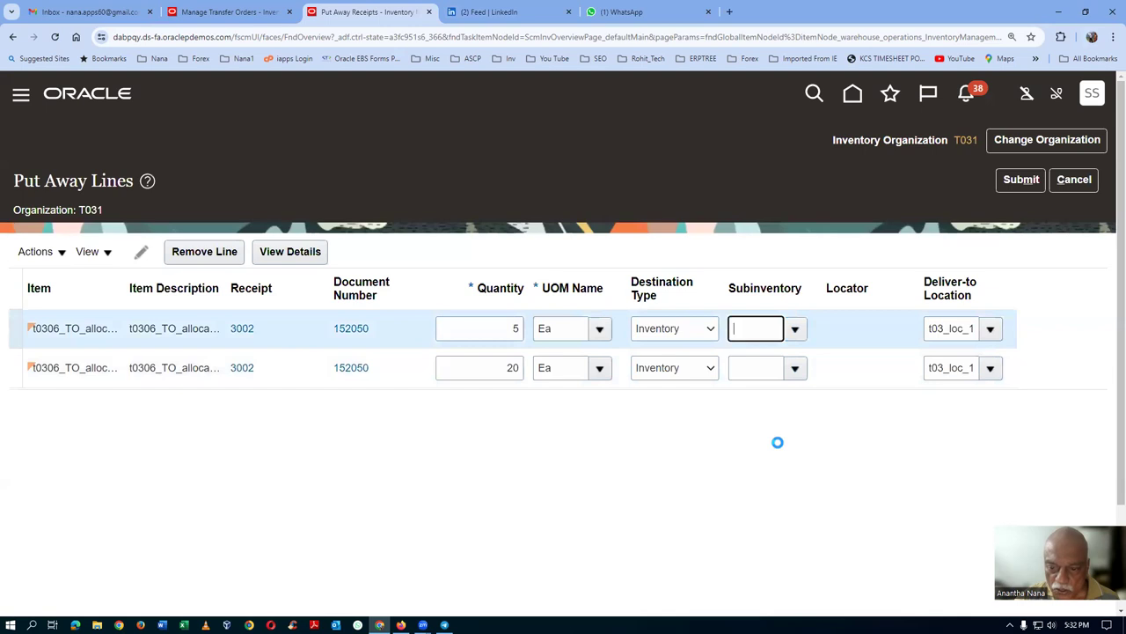
click(674, 358)
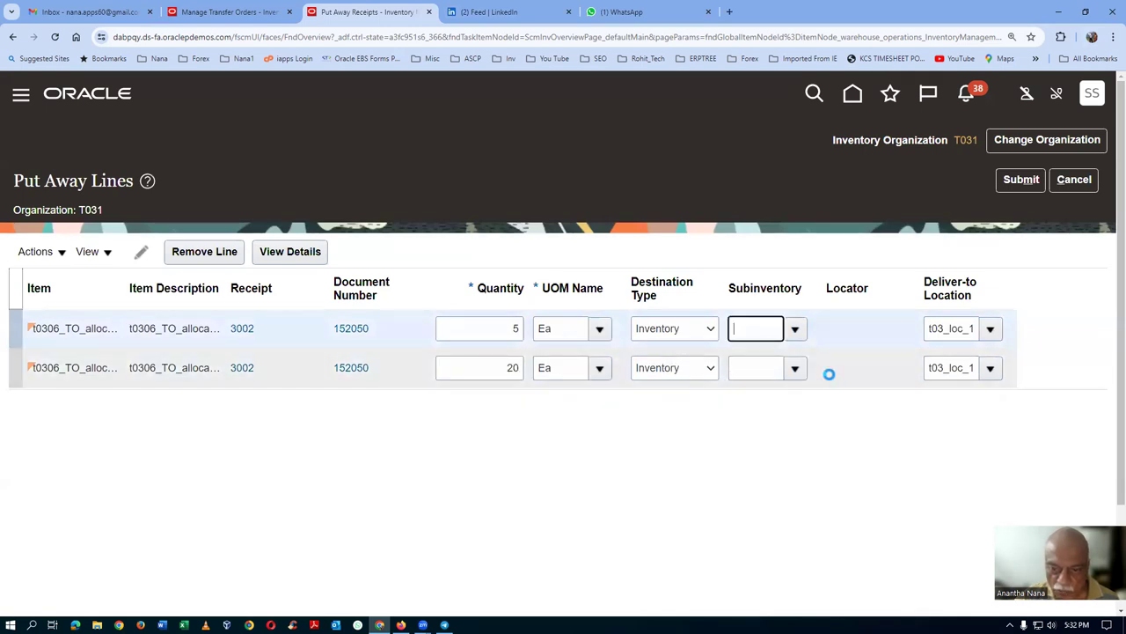
click(766, 369)
click(794, 368)
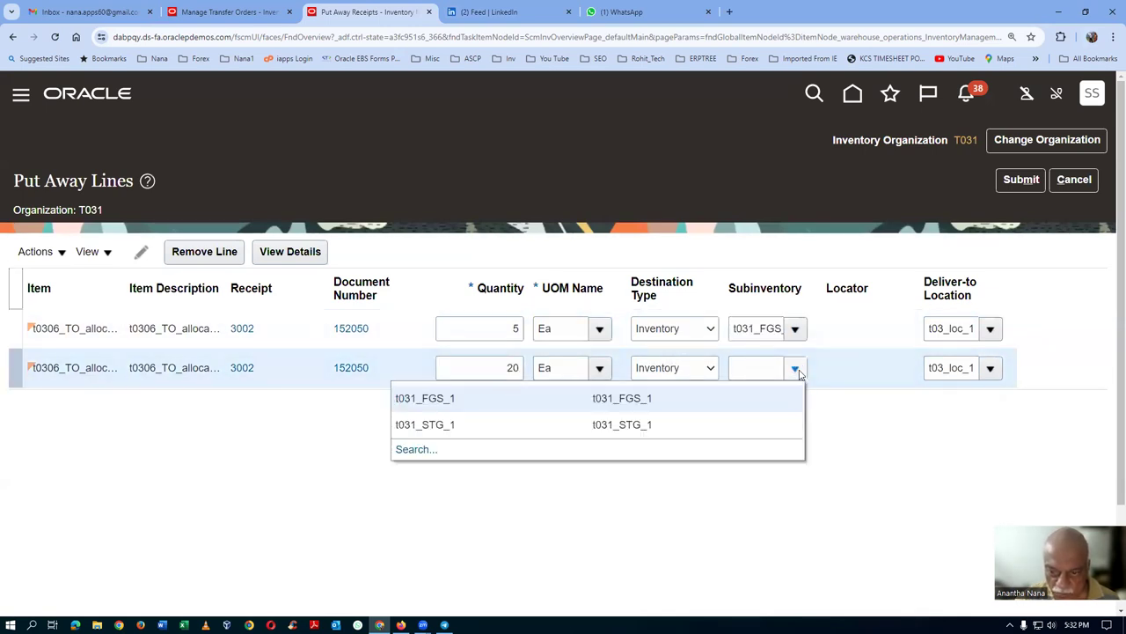
click(495, 430)
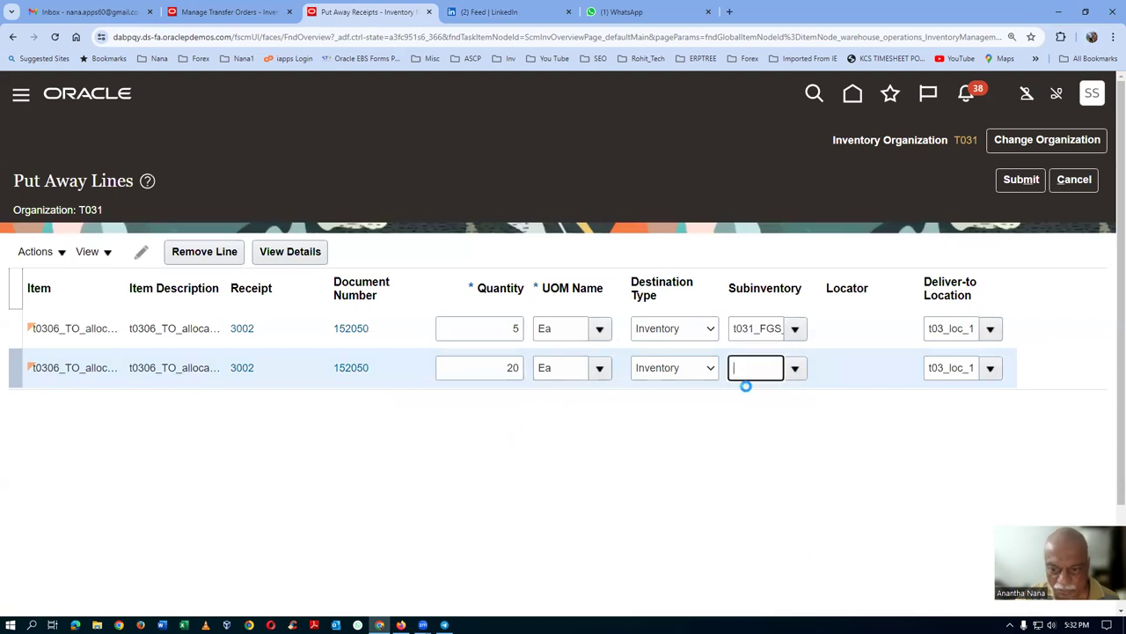
click(739, 467)
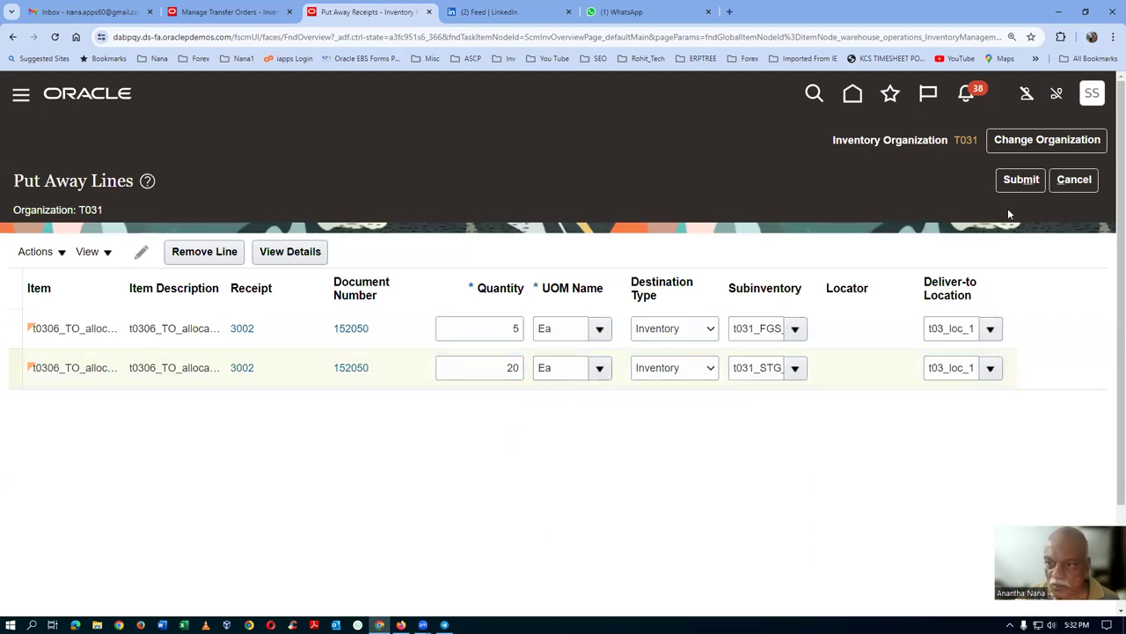
- Try to submit the put away lines with their subinventories but without any lots recorded
click(1027, 182)
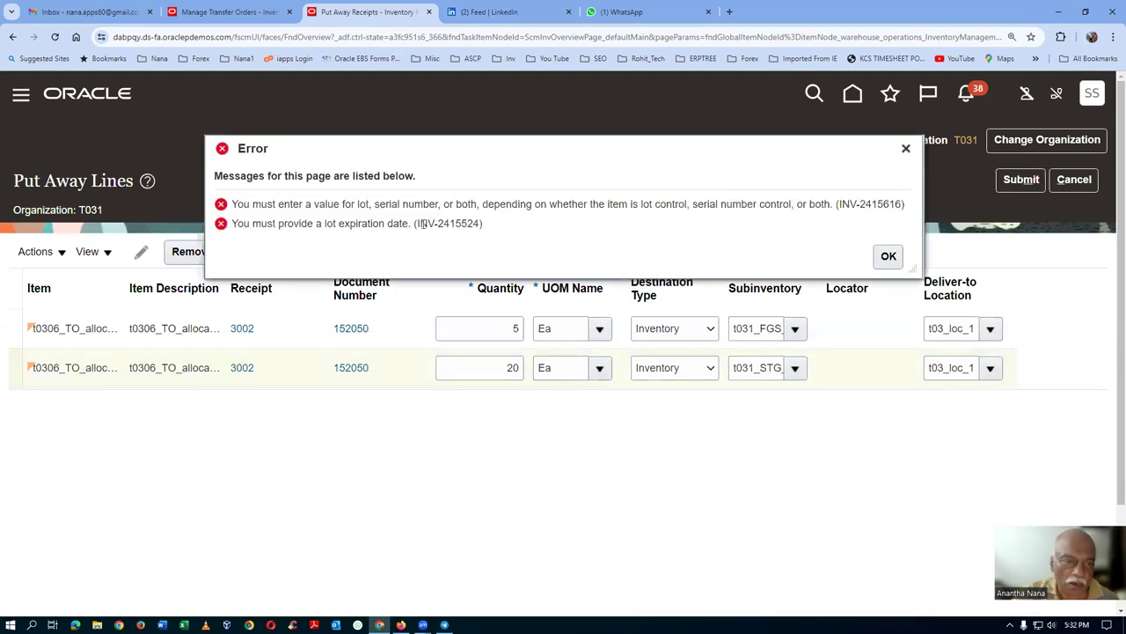
drag(293, 204, 695, 204)
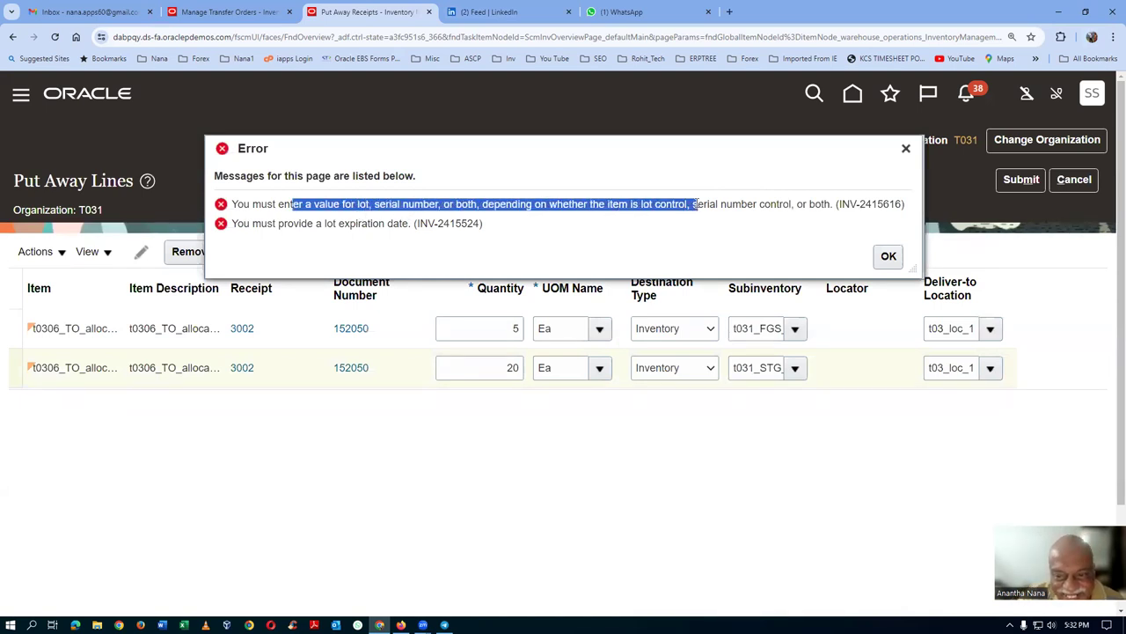
click(890, 257)
- Record lot102 with quantity 5 for the 5 Ea put away line going to t031_FGS_1
click(13, 327)
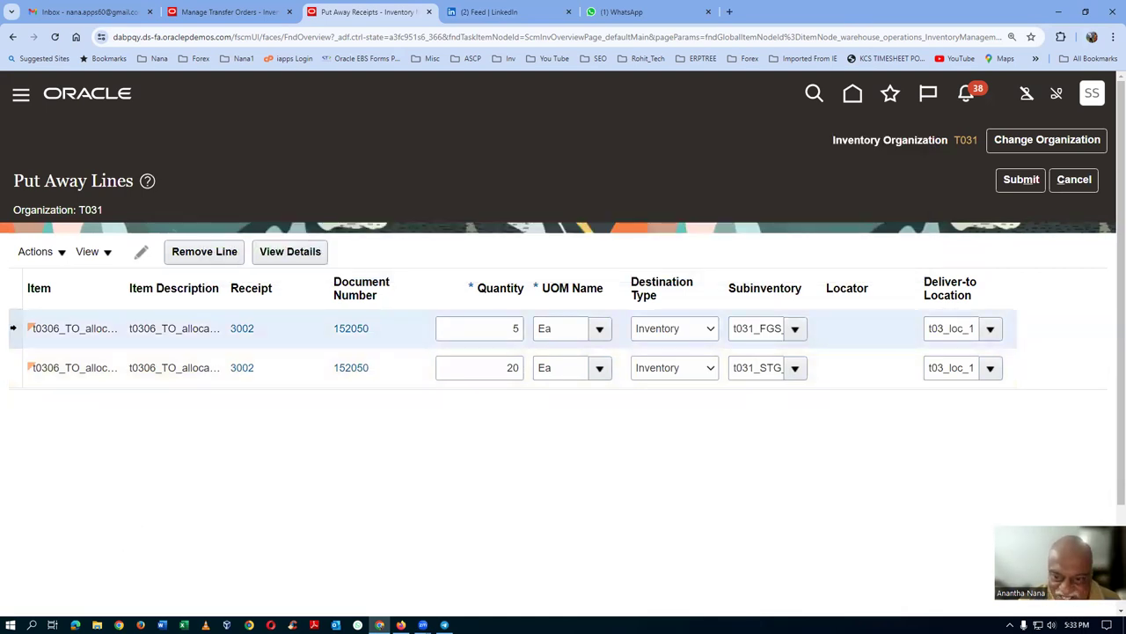
click(37, 256)
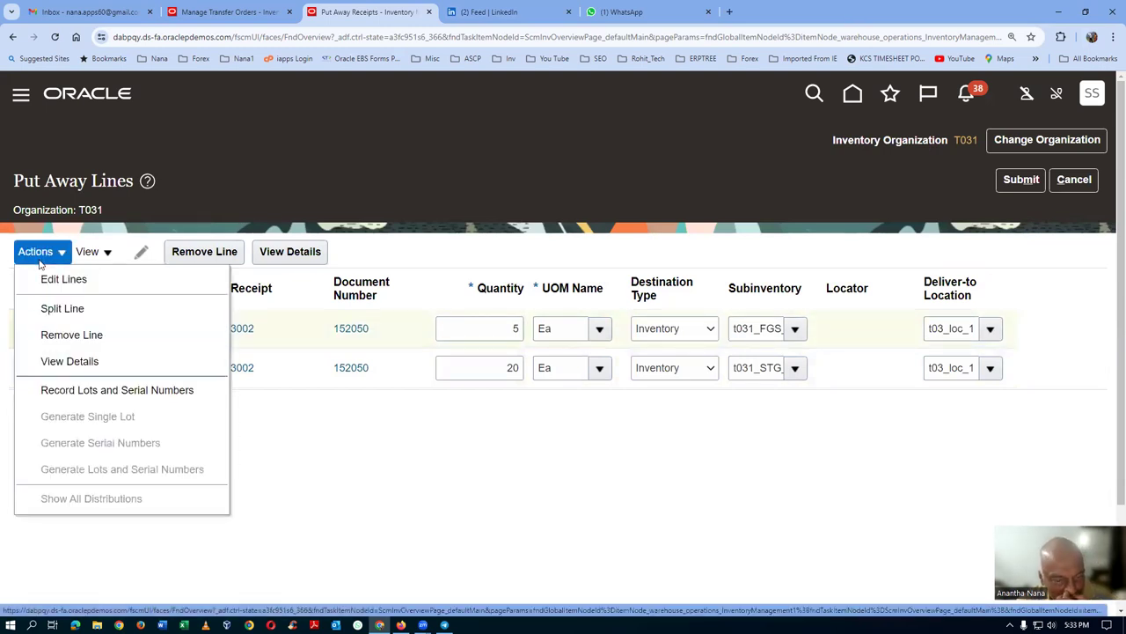
click(92, 389)
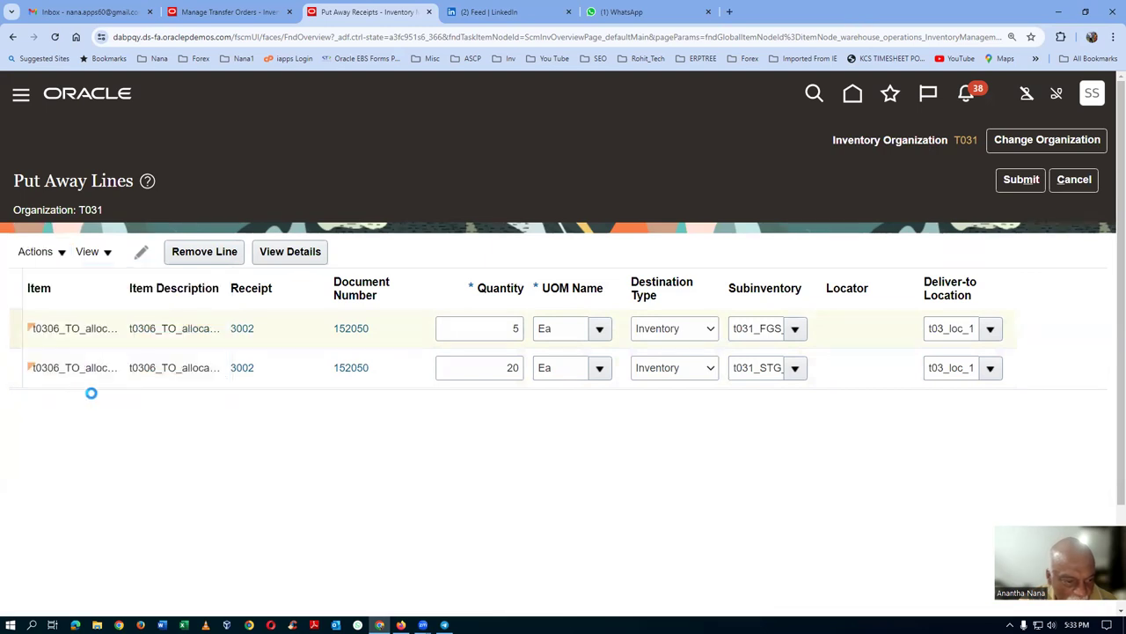
click(145, 458)
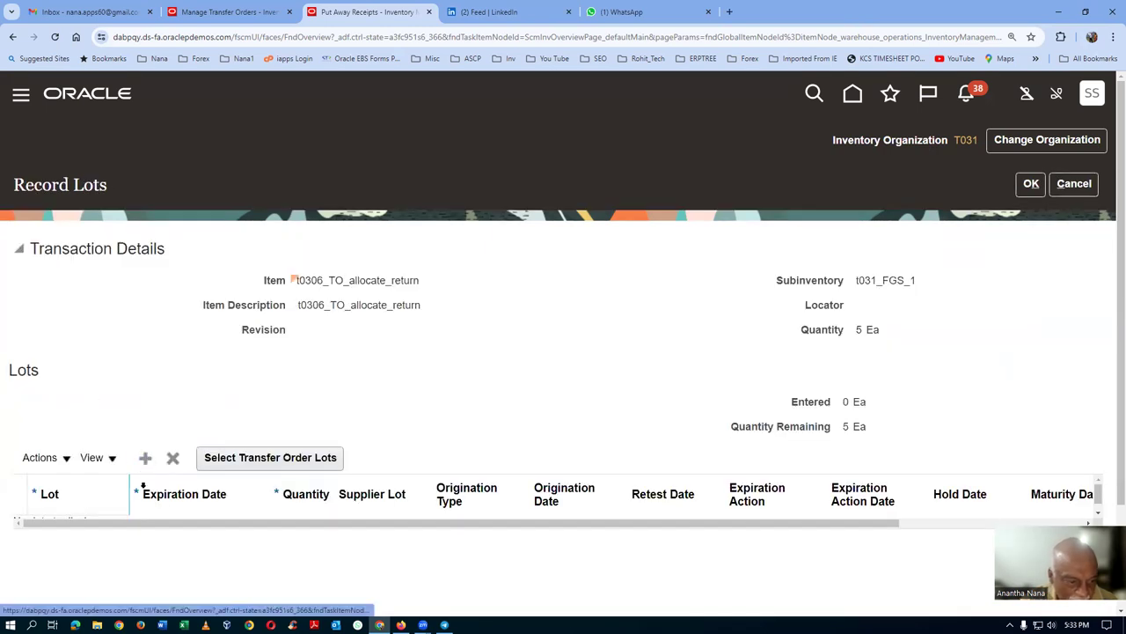
click(102, 536)
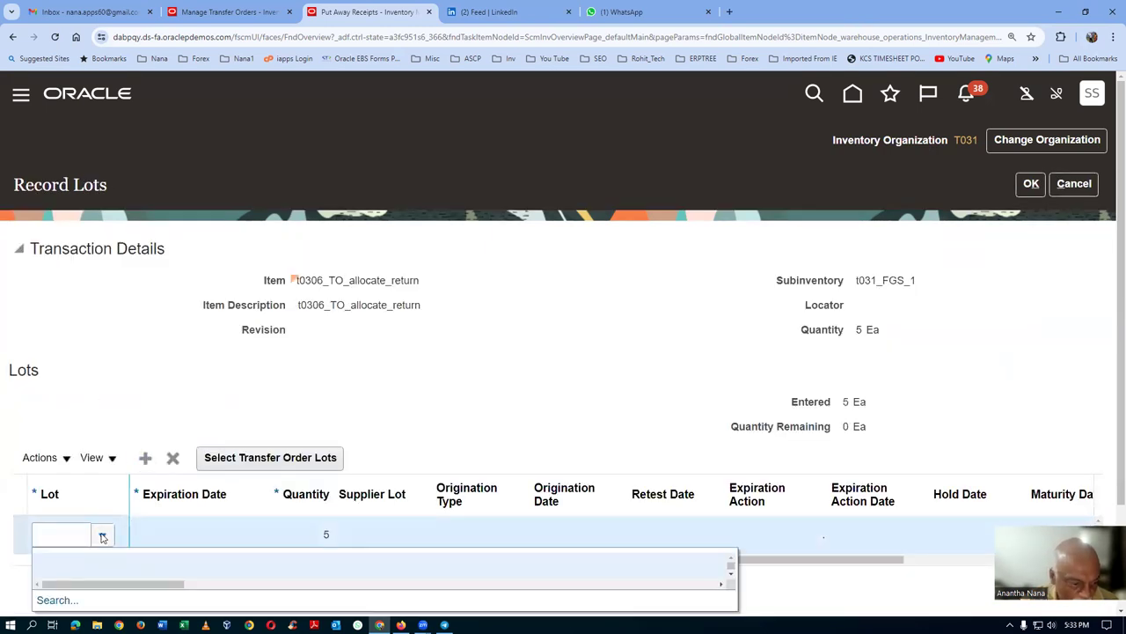
click(220, 460)
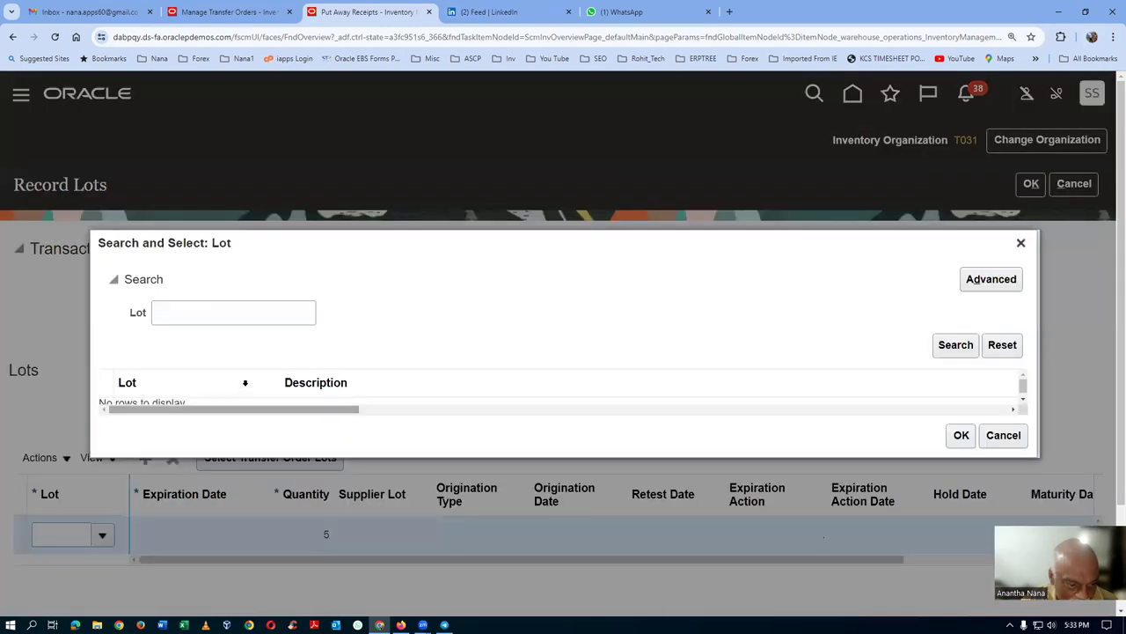
click(951, 348)
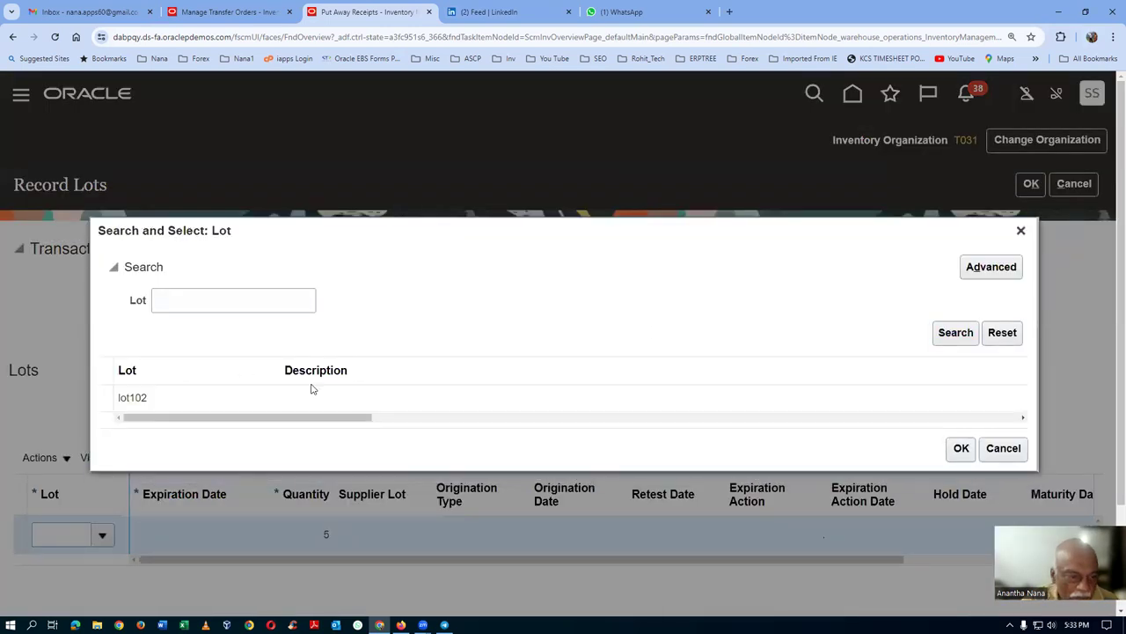
click(313, 389)
click(961, 448)
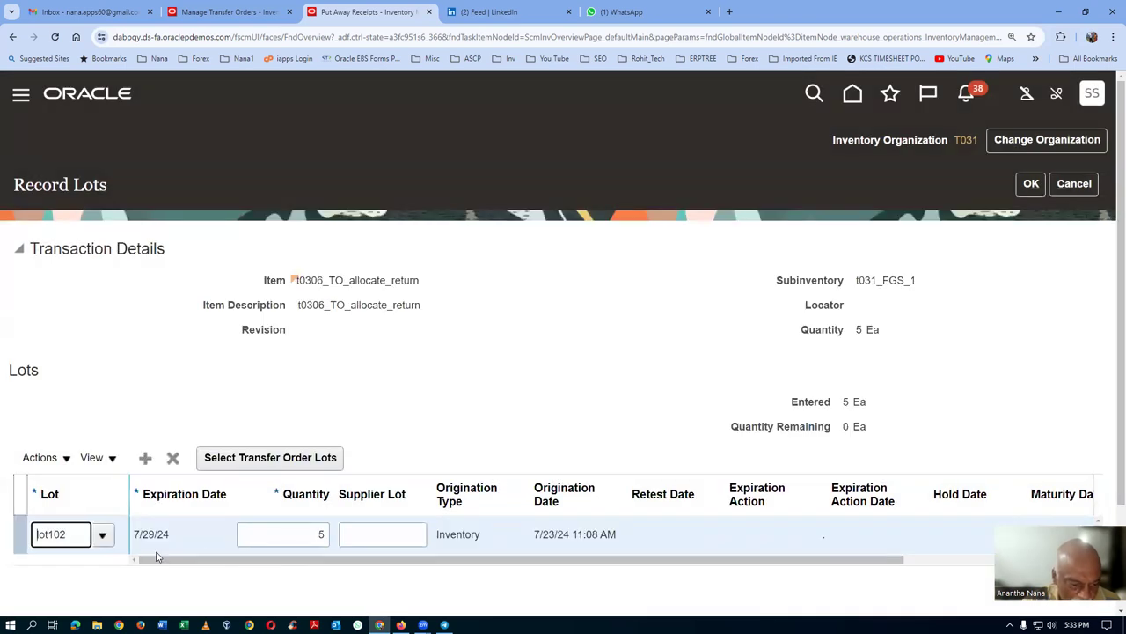
click(1030, 183)
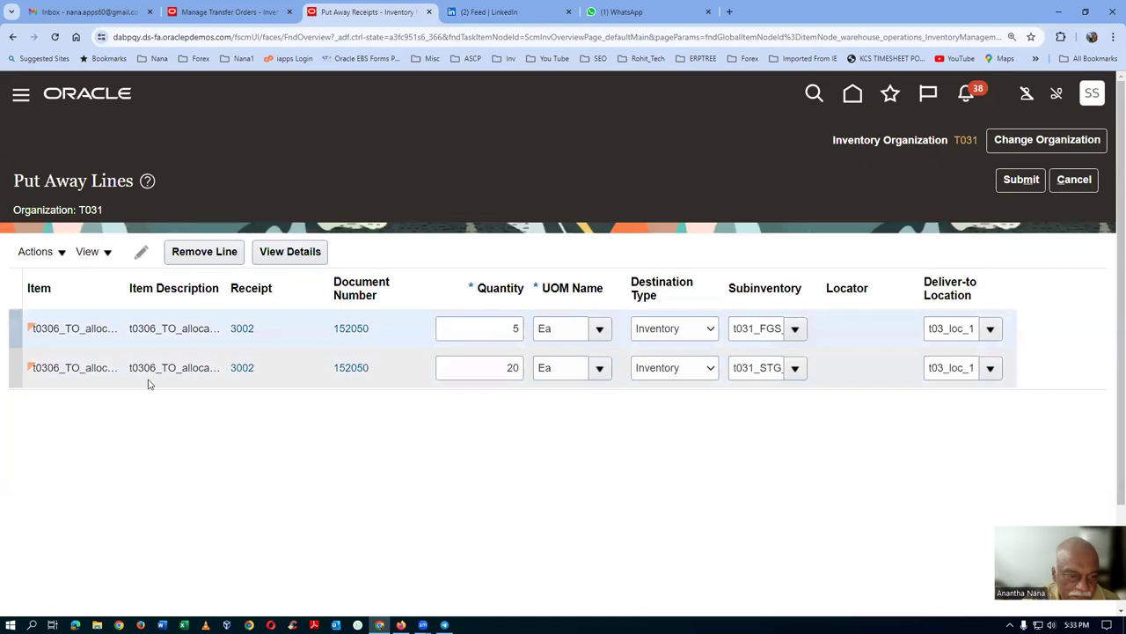
- Record lot101 with quantity 20 for the 20 Ea line going to t031_STG_1 and submit the put away
click(9, 376)
click(34, 252)
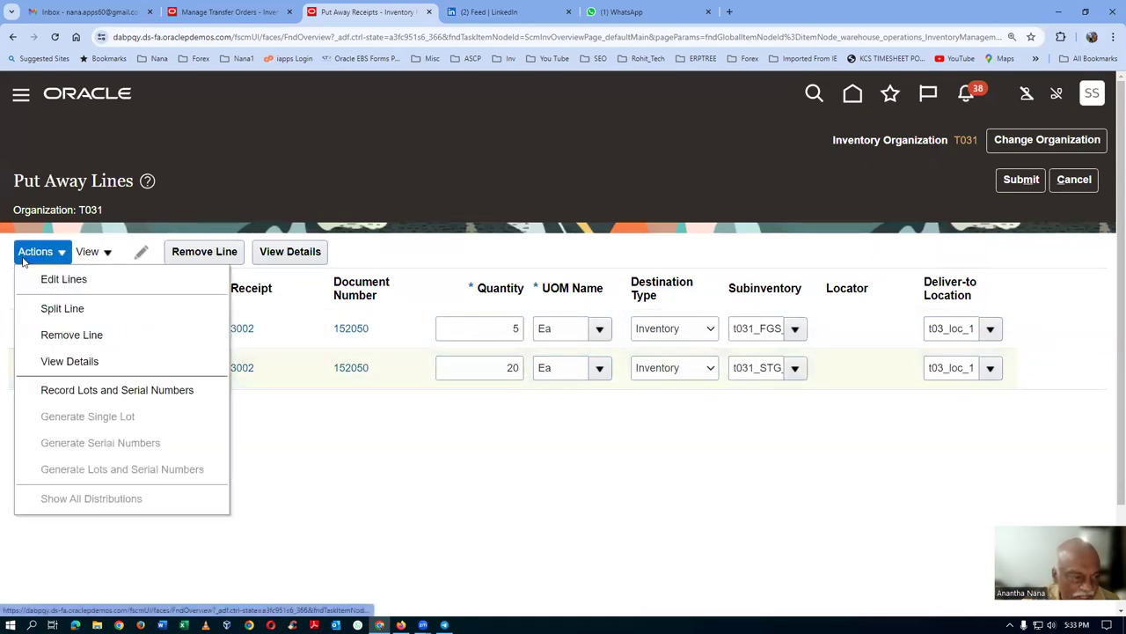
click(75, 392)
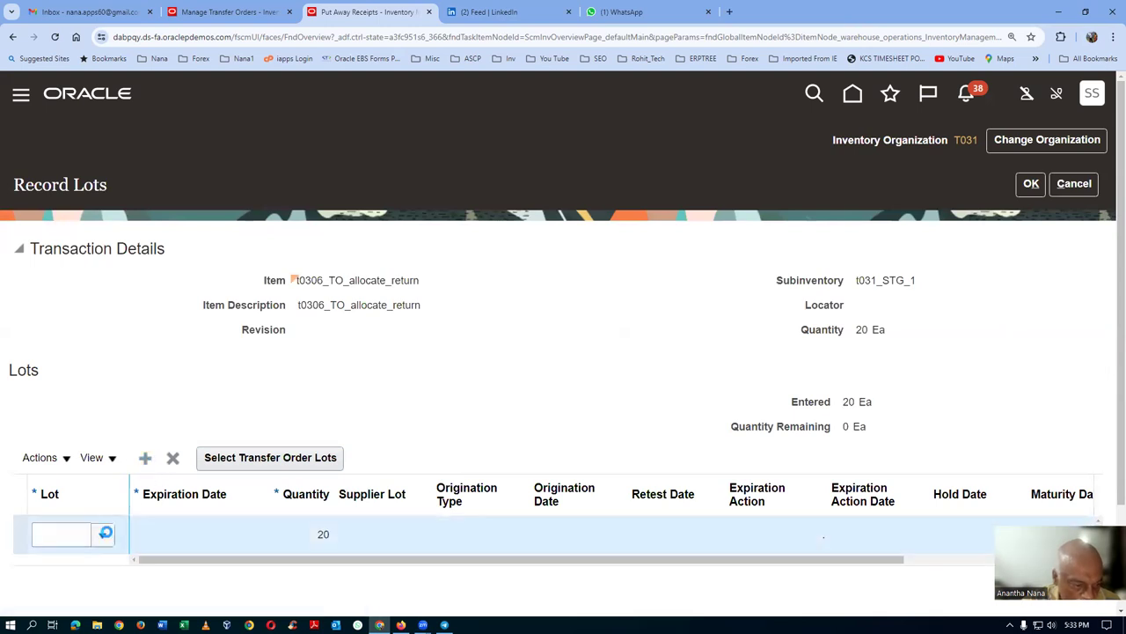
click(39, 603)
click(956, 345)
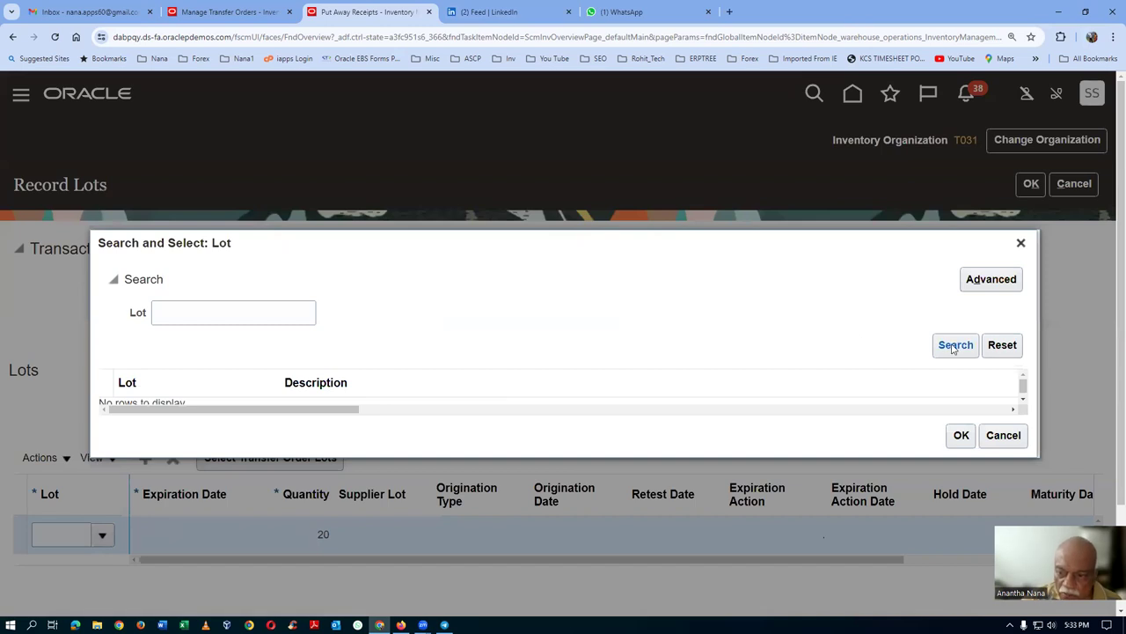
click(173, 404)
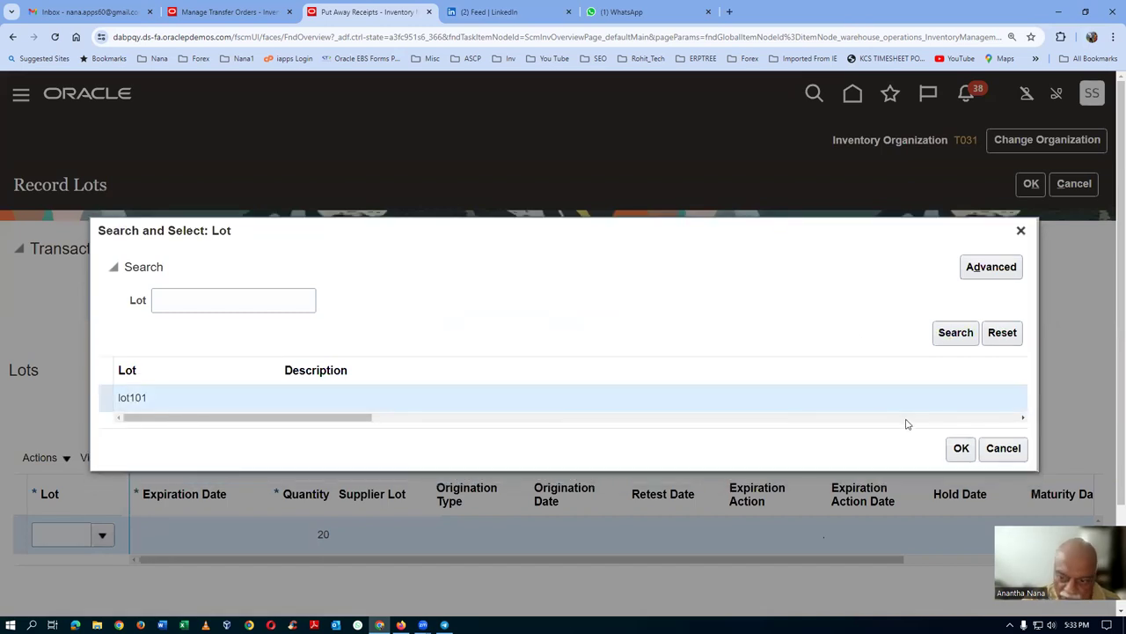
click(961, 447)
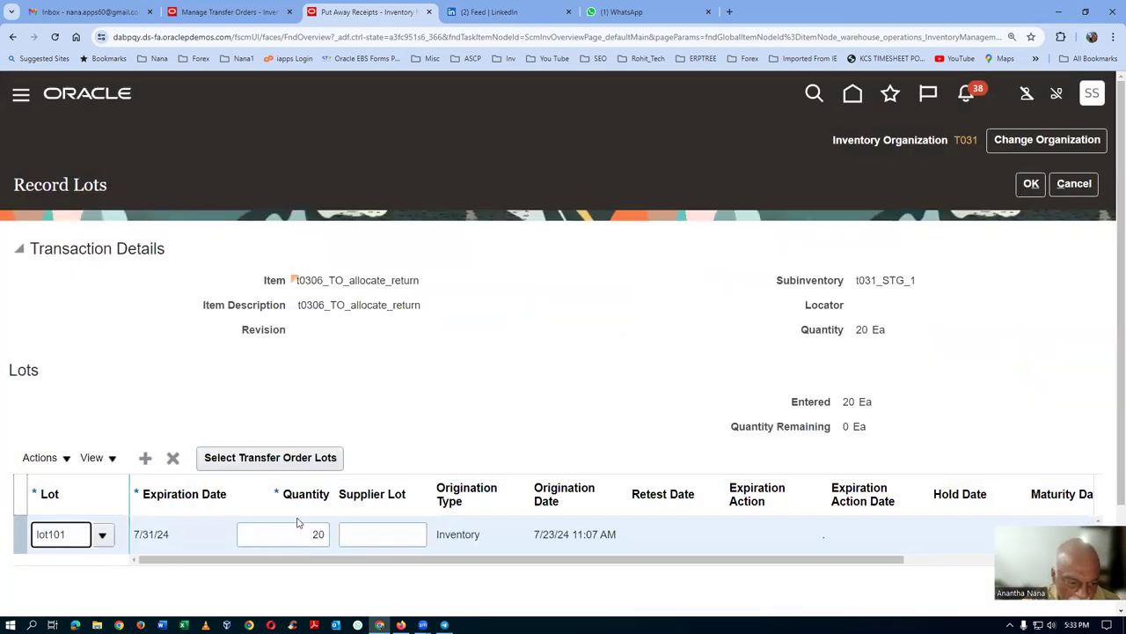
click(1031, 183)
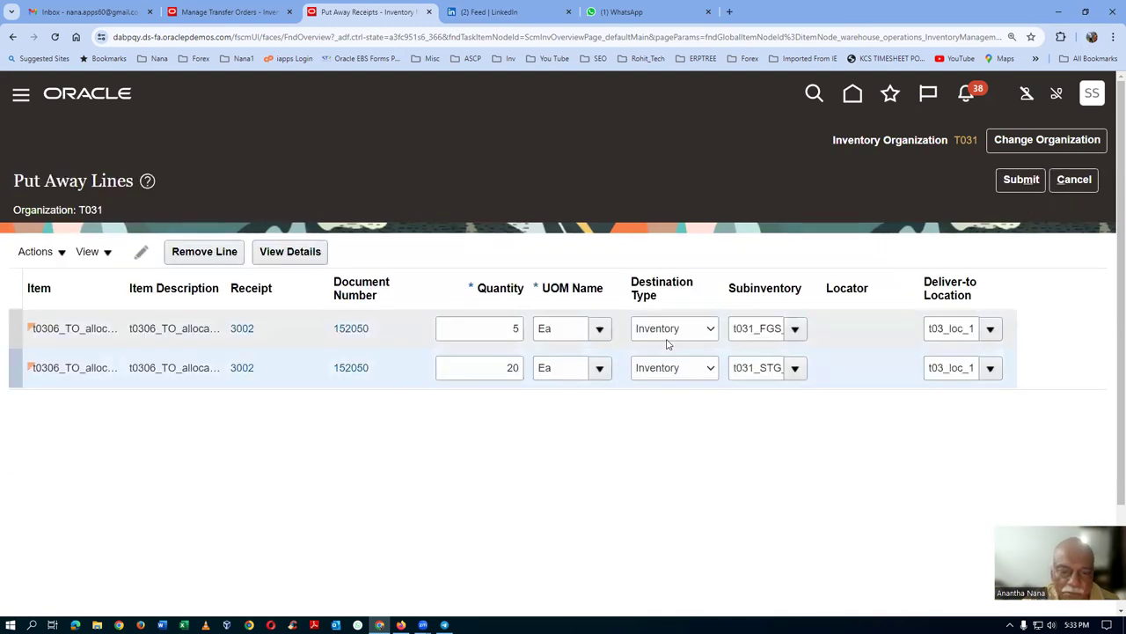
click(1019, 179)
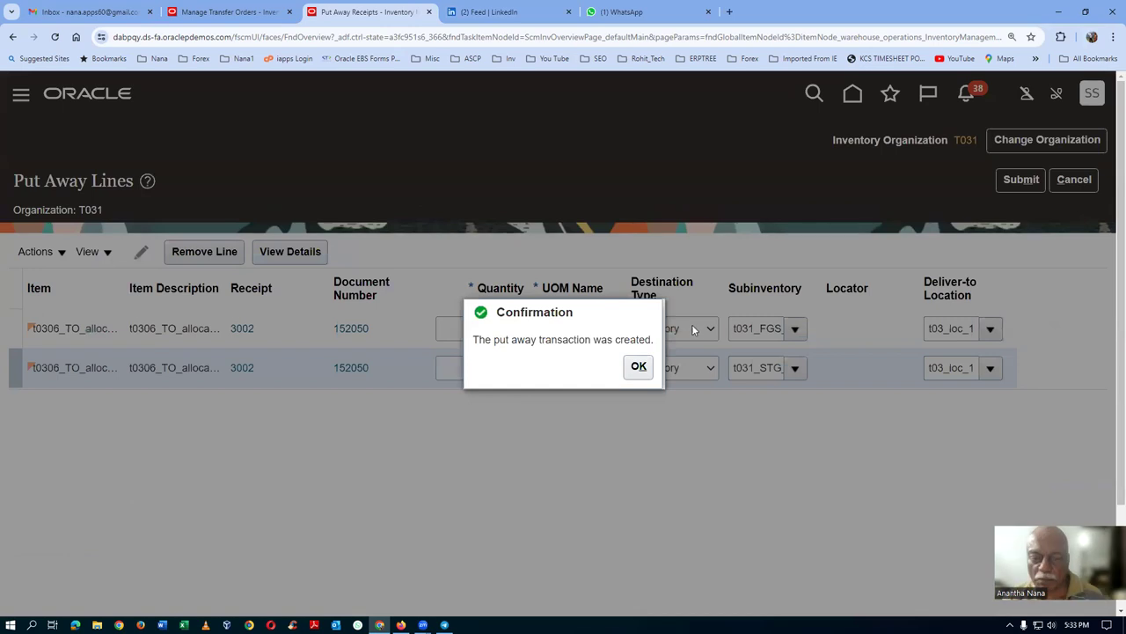
click(639, 366)
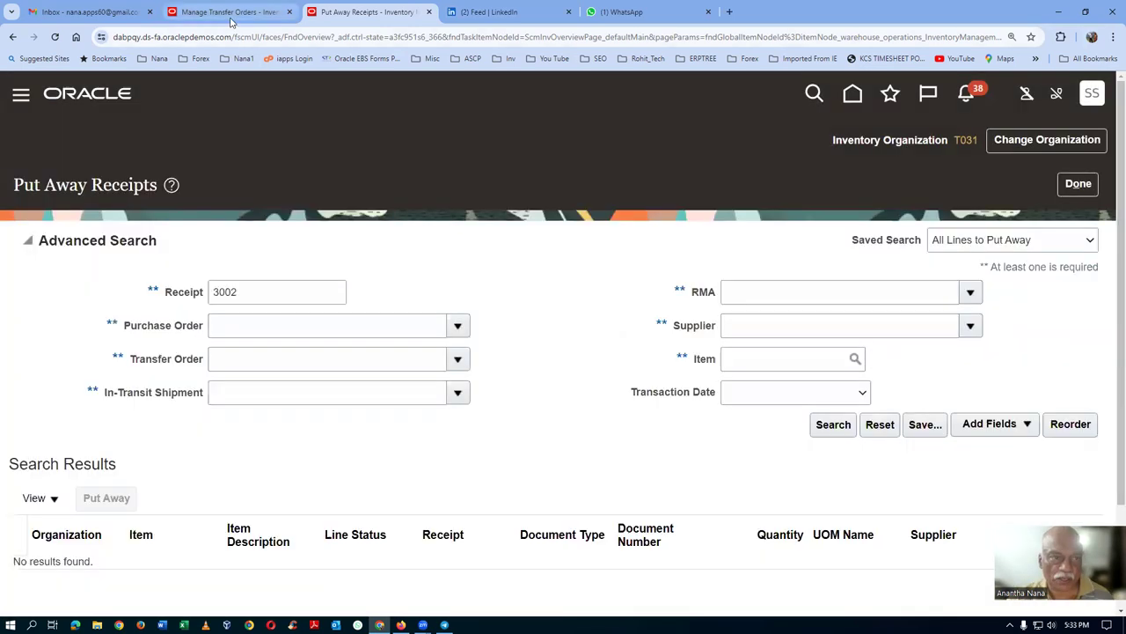
- Reopen the return transfer order's shipments and receipts and check the updated received and delivered quantities
click(231, 13)
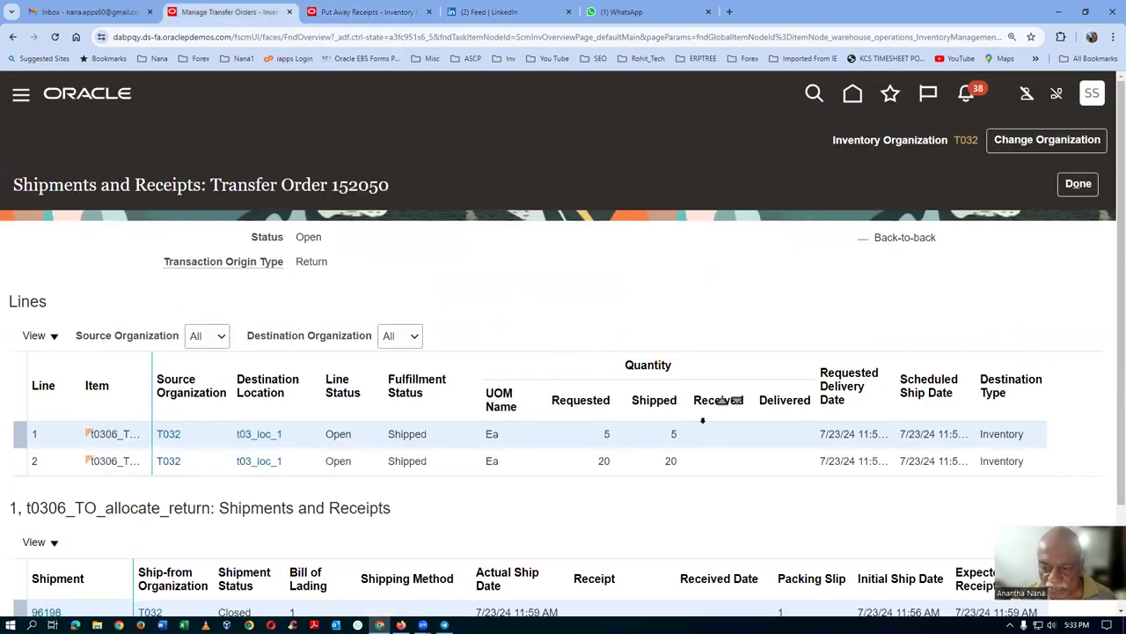
scroll(702, 421, down, 1)
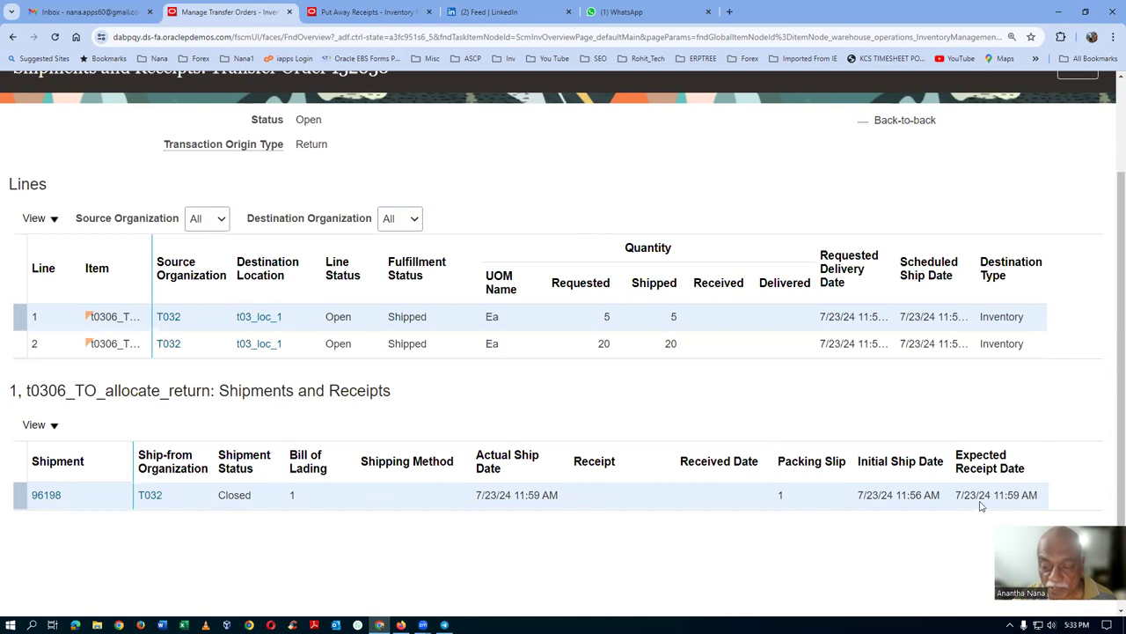
scroll(1026, 320, up, 1)
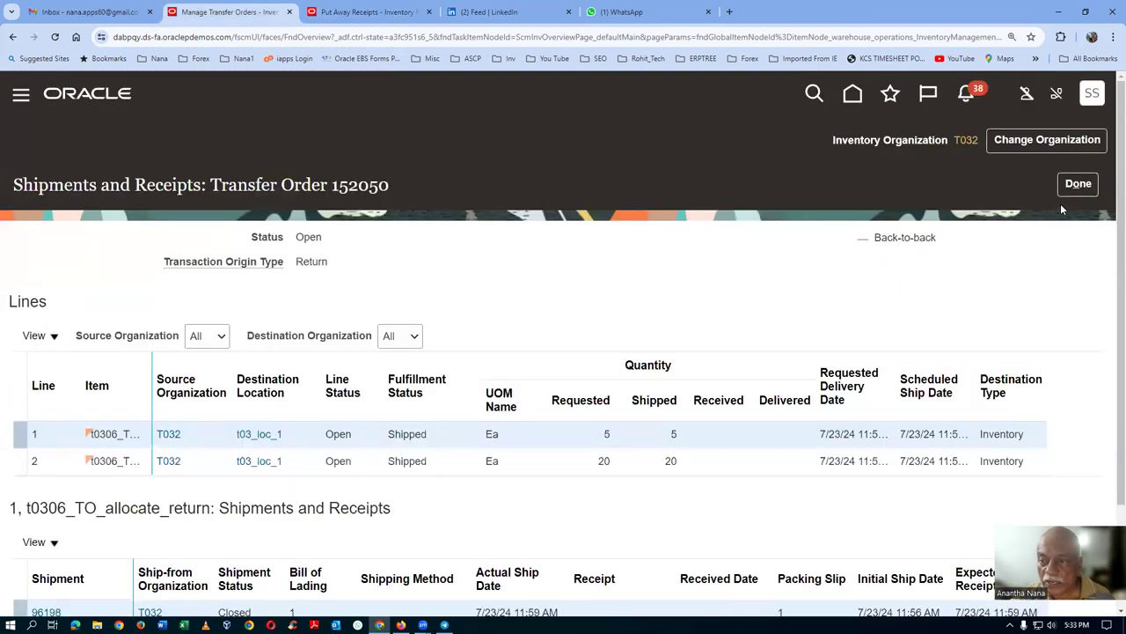
click(1076, 187)
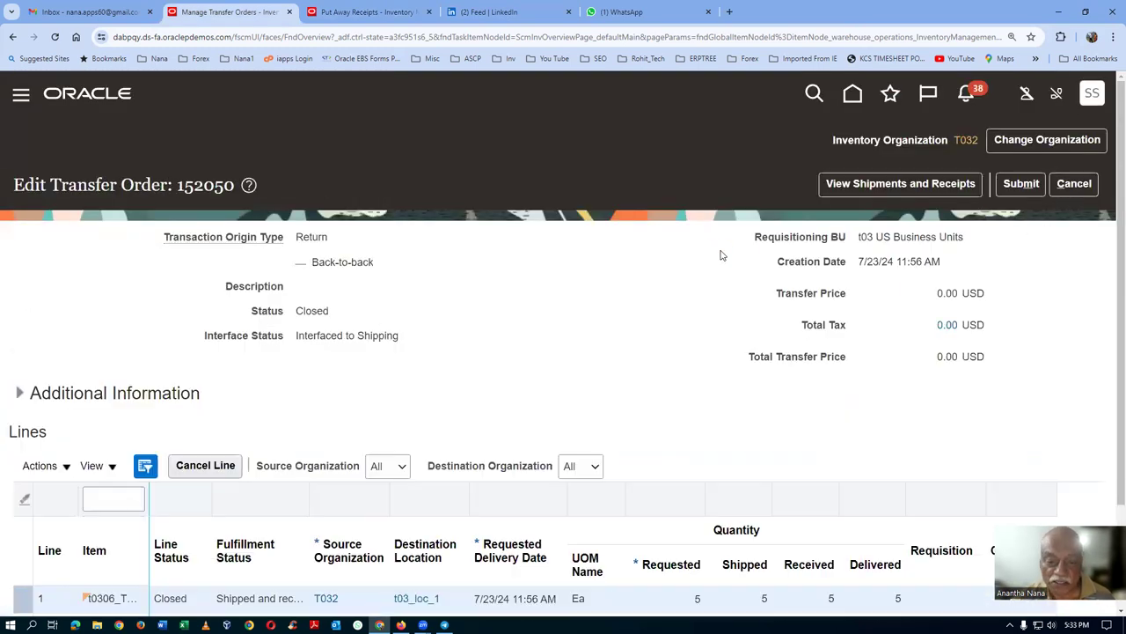
click(872, 184)
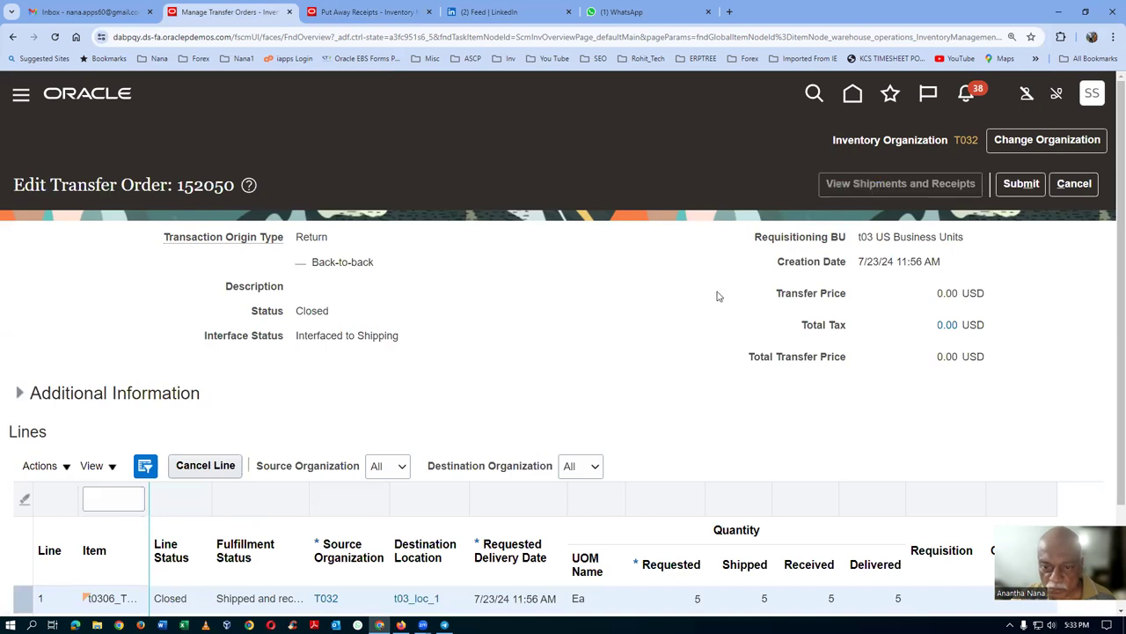
scroll(717, 296, down, 2)
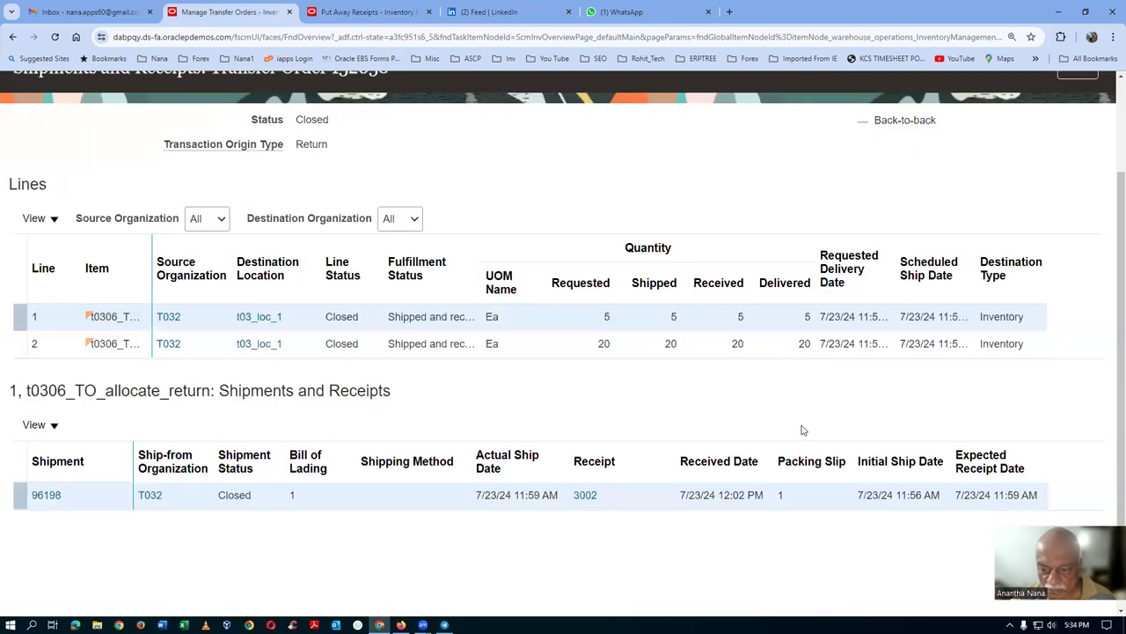